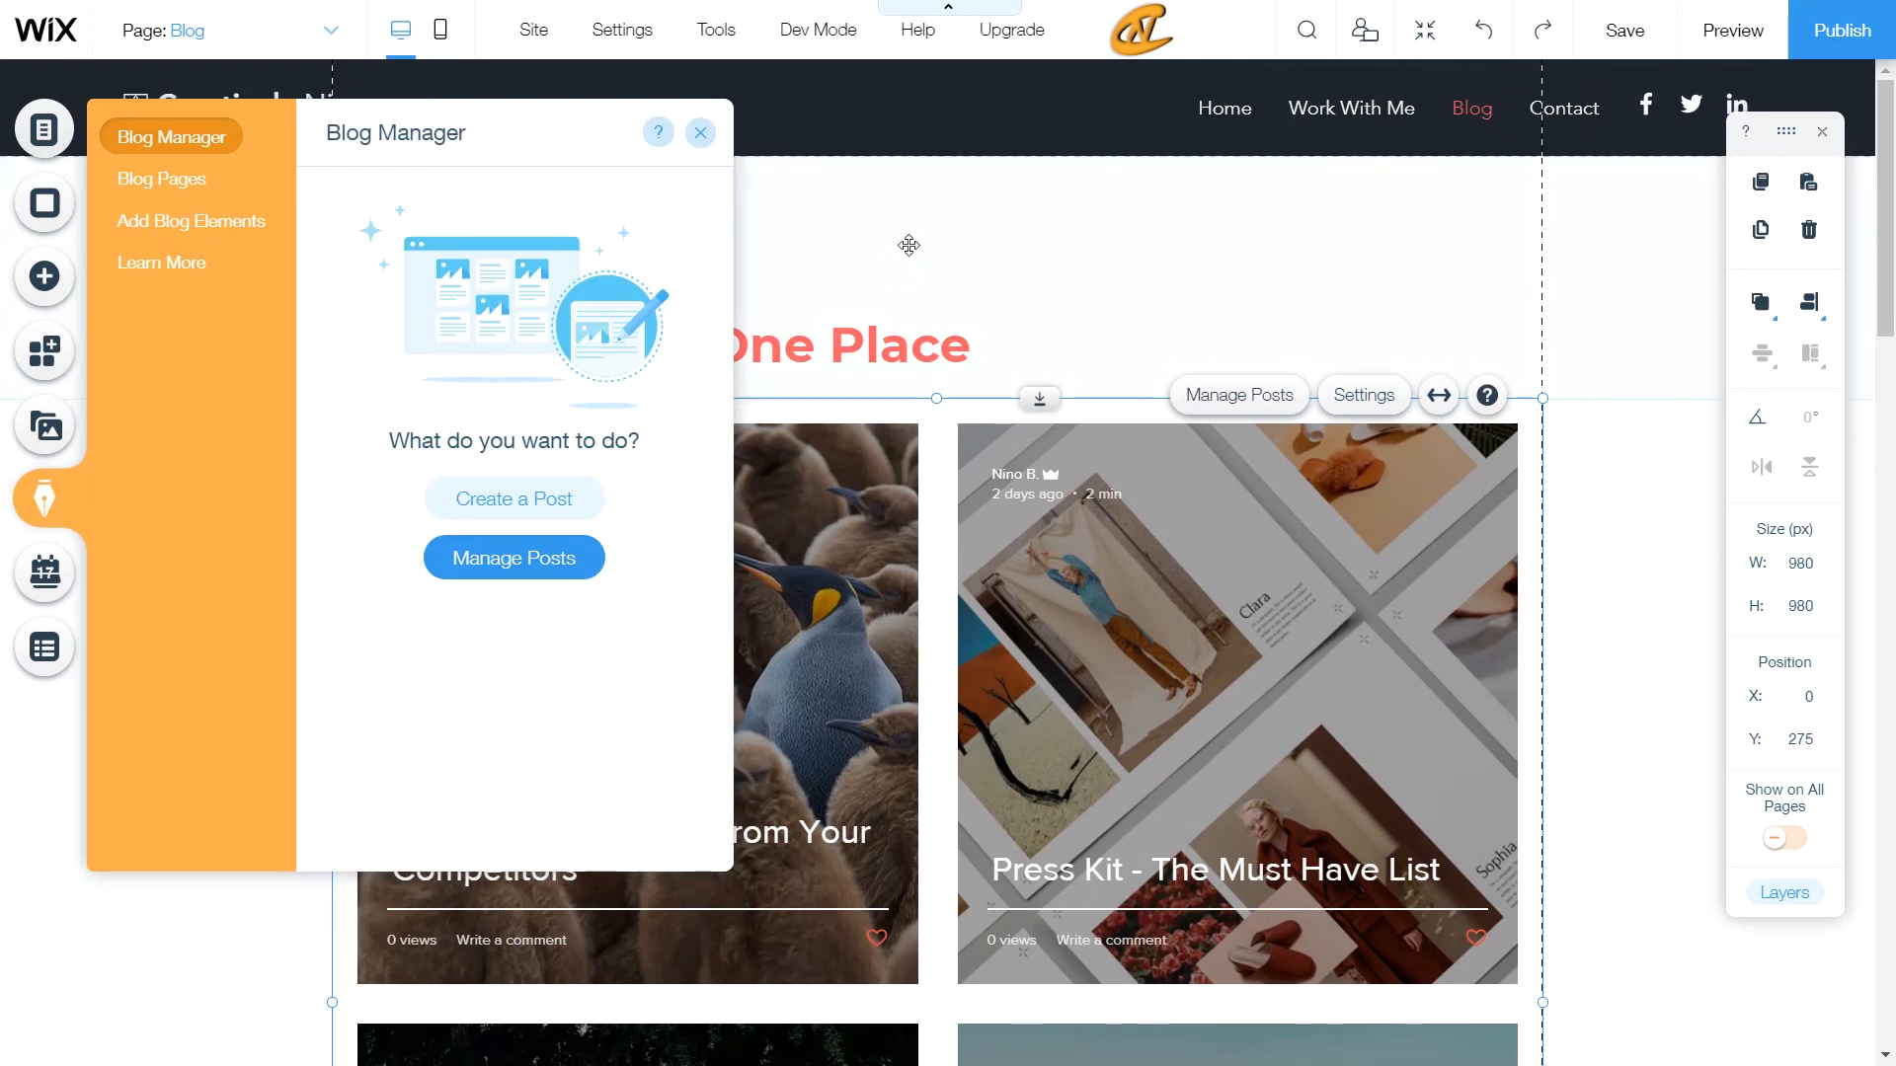
Add a classic Post List element with thumbnails to the Blog page, over the outer edge of the custom feed.
left_click(700, 132)
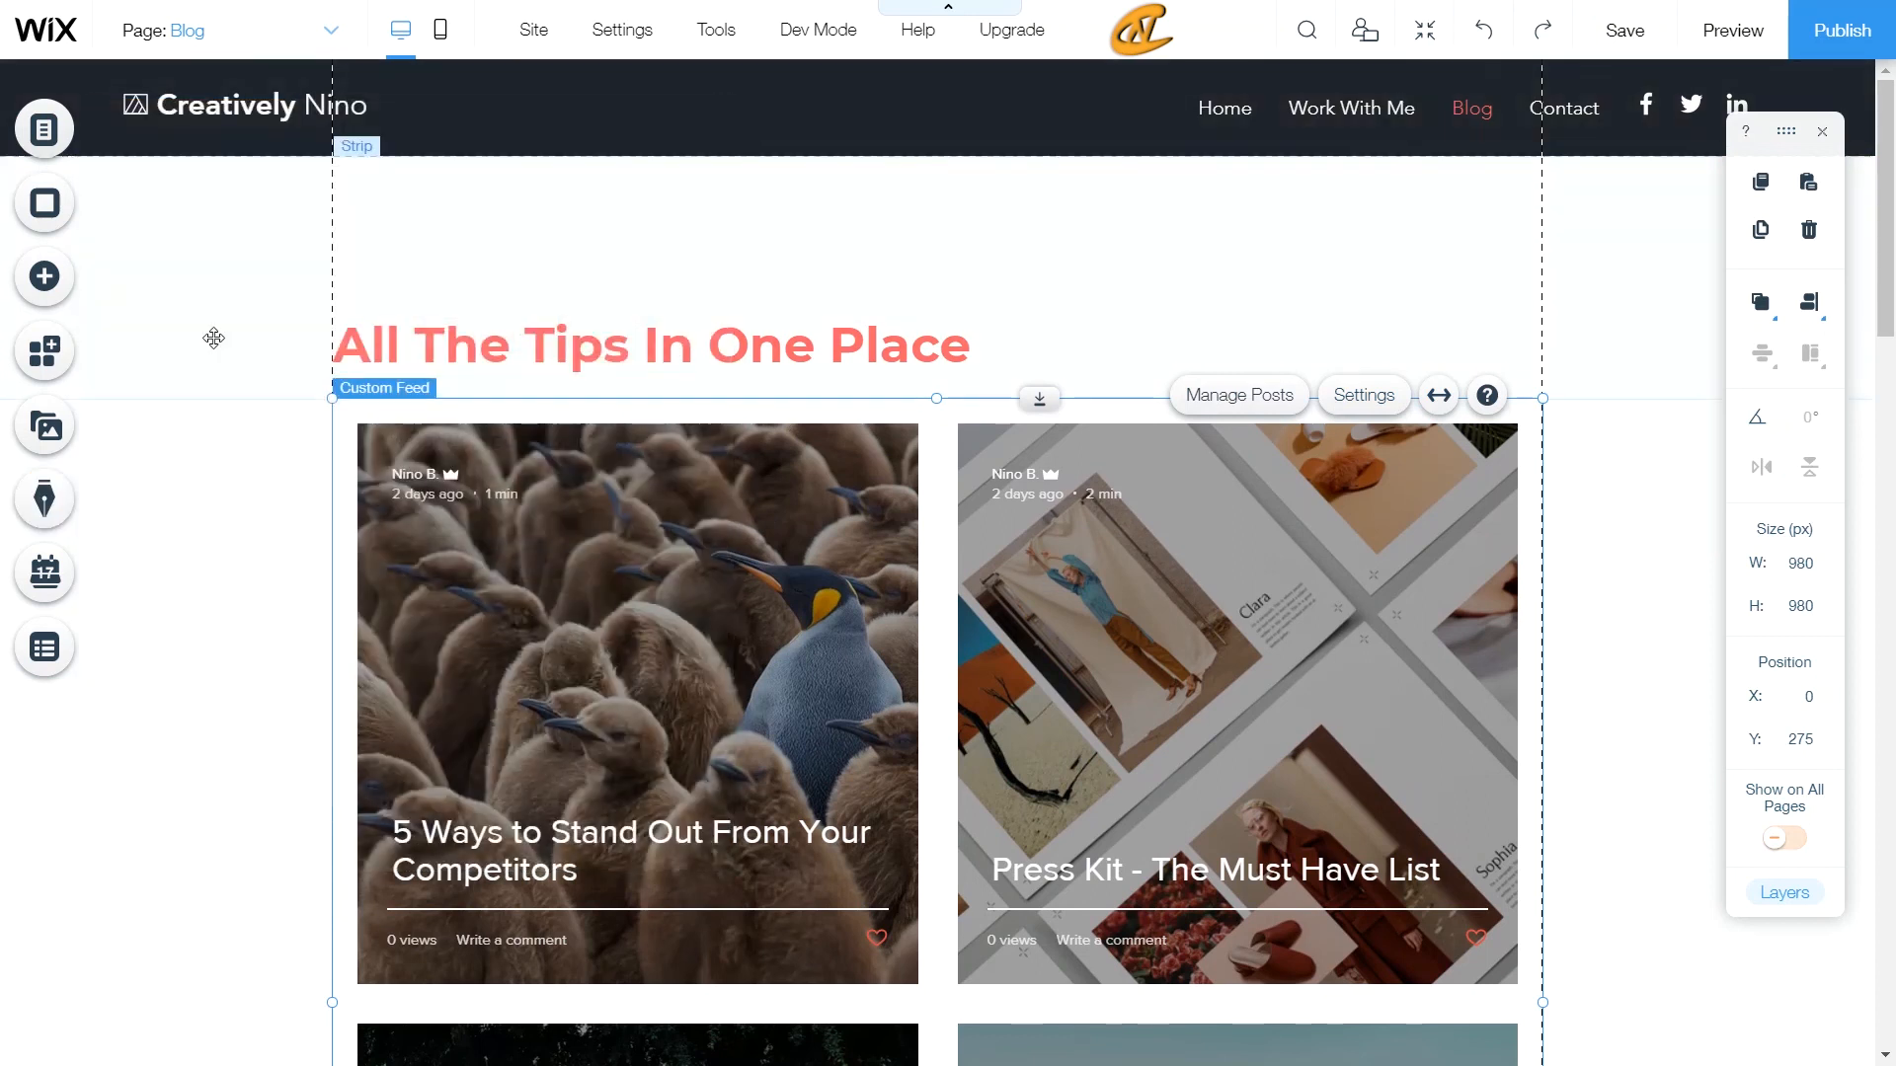
left_click(44, 500)
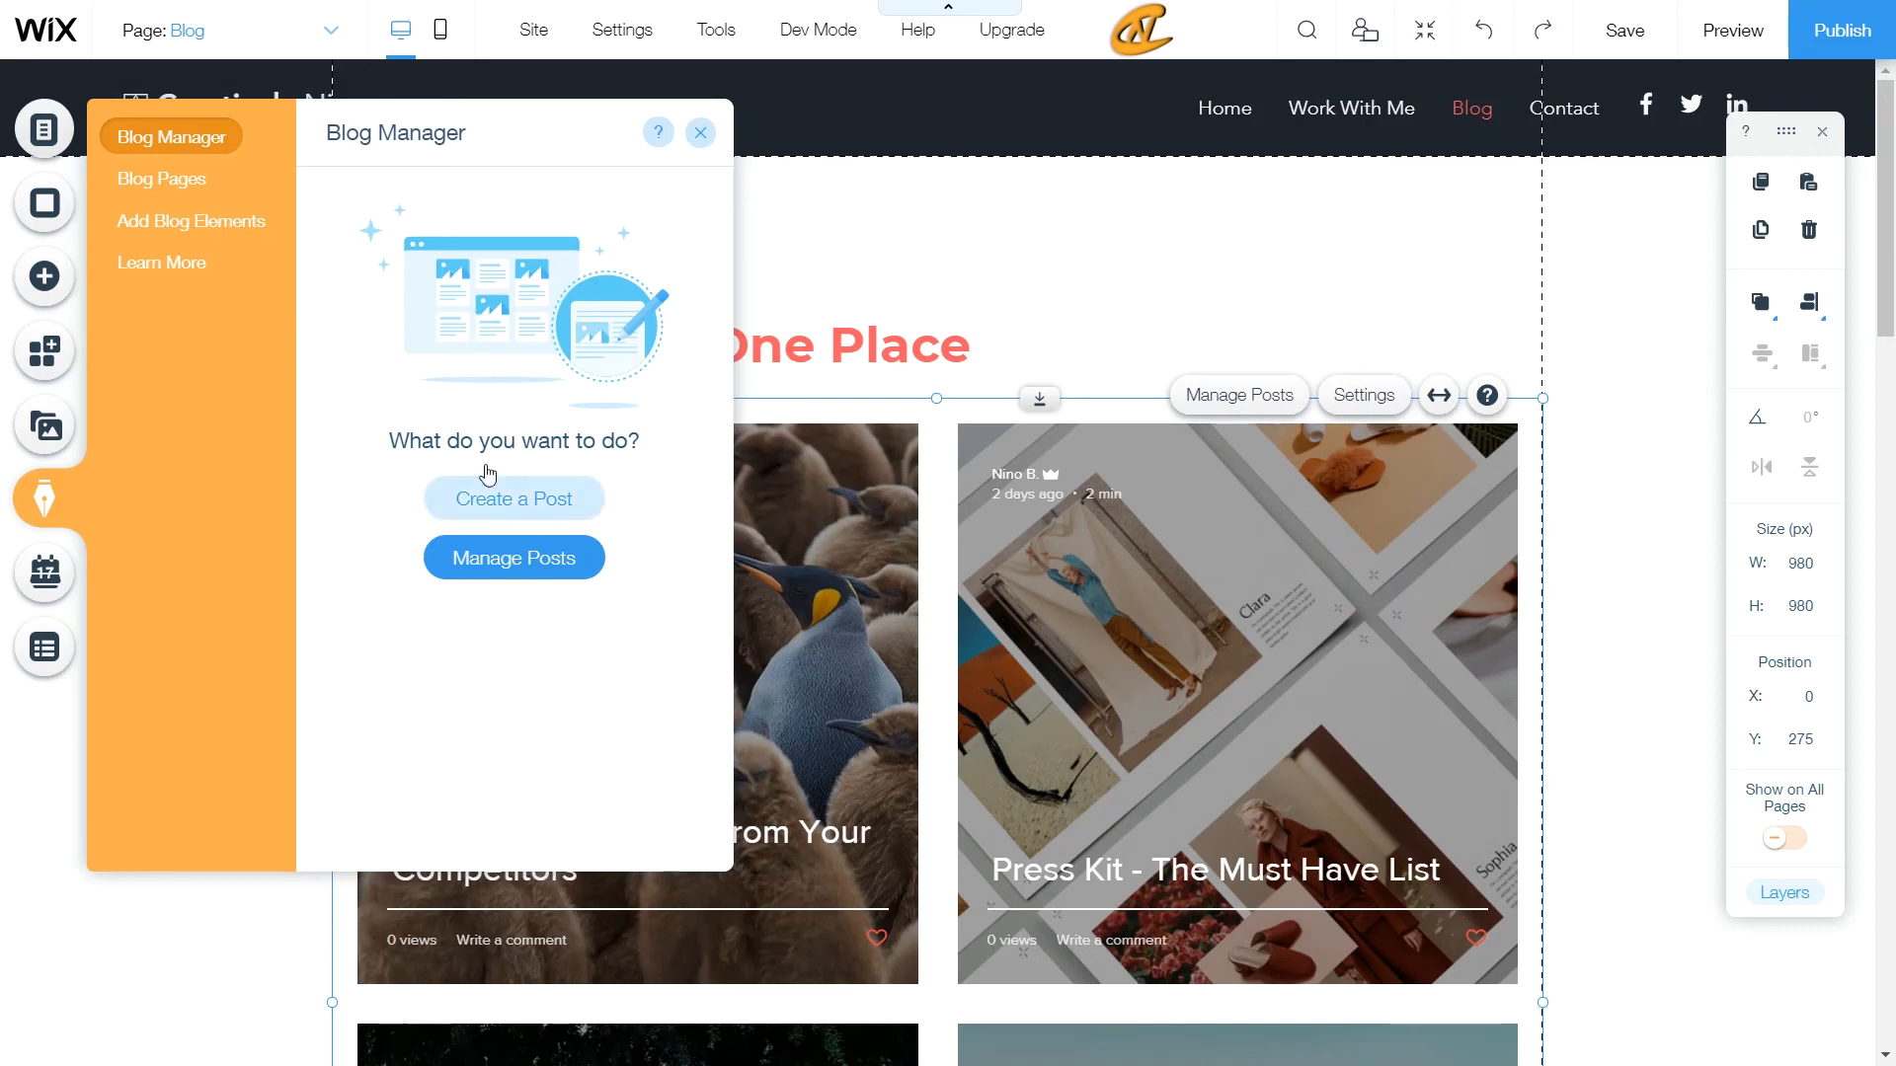
left_click(133, 180)
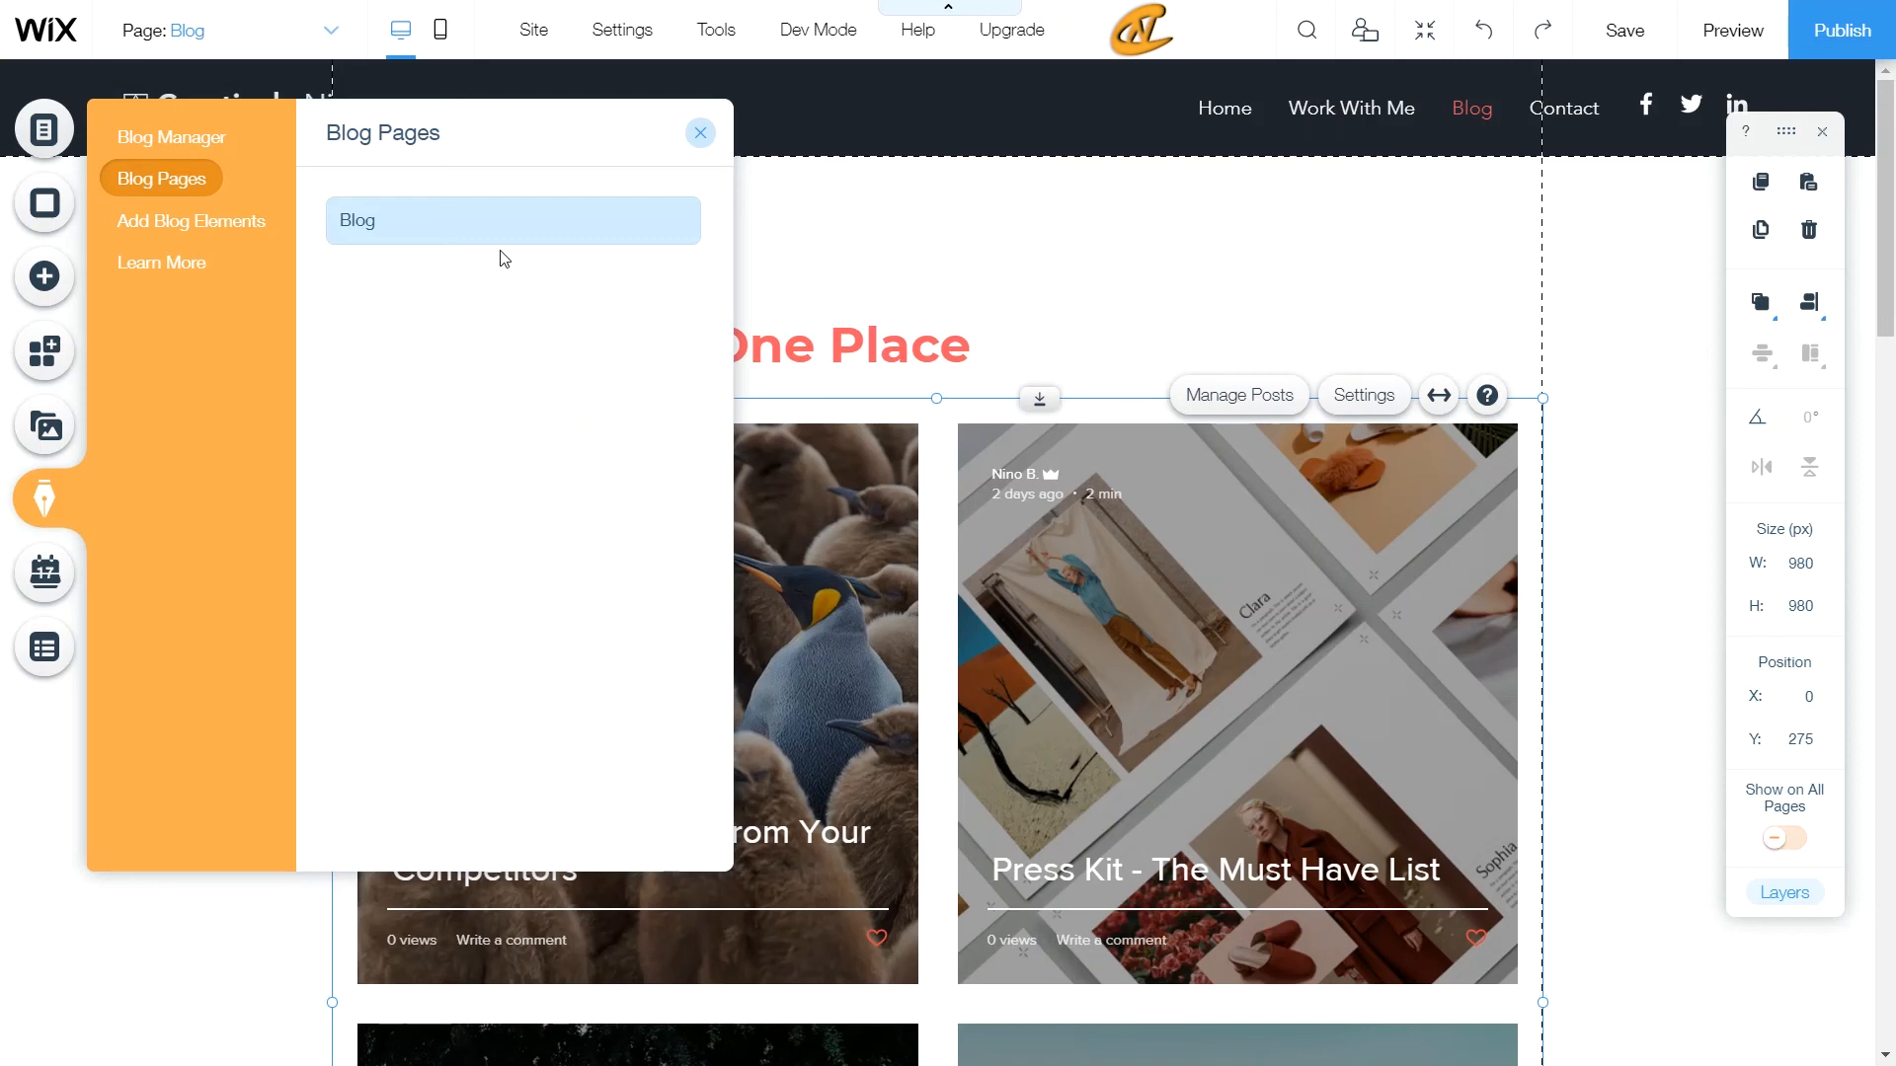
left_click(203, 237)
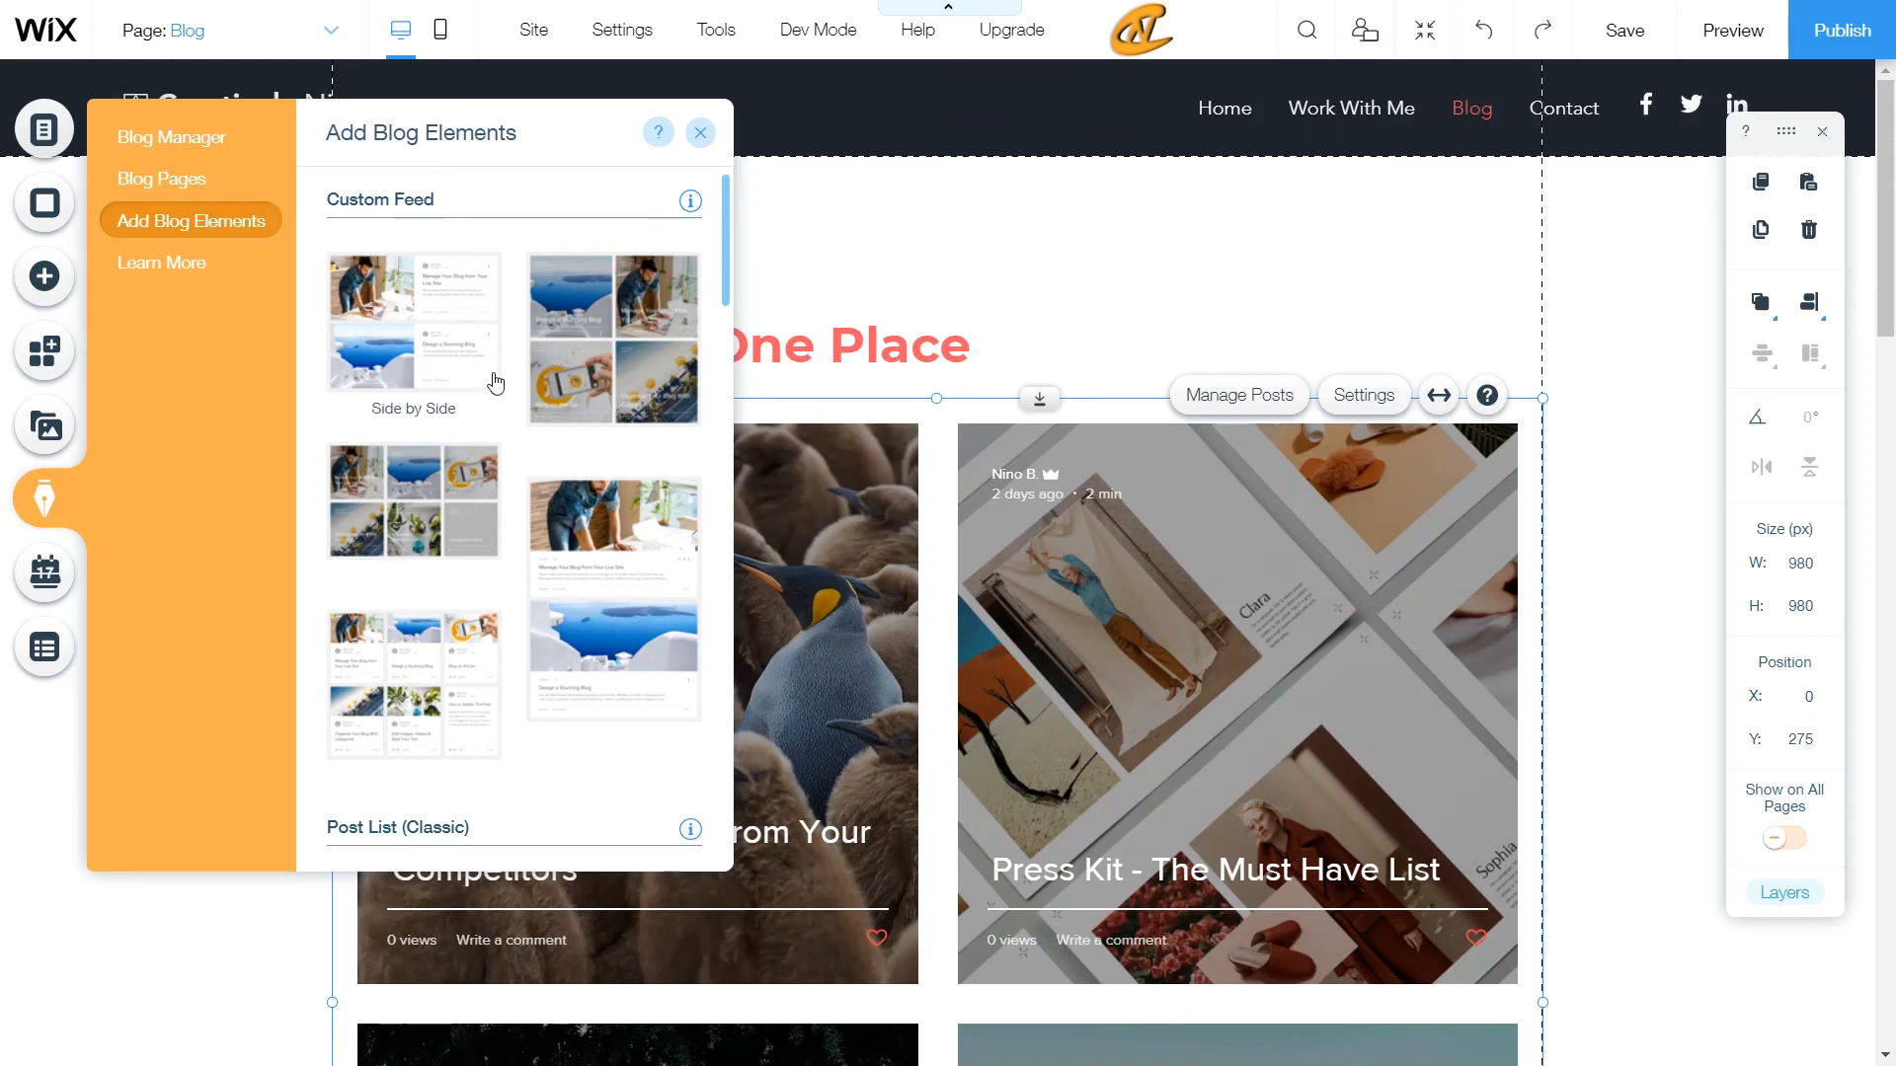
scroll(496, 384, "down", 1)
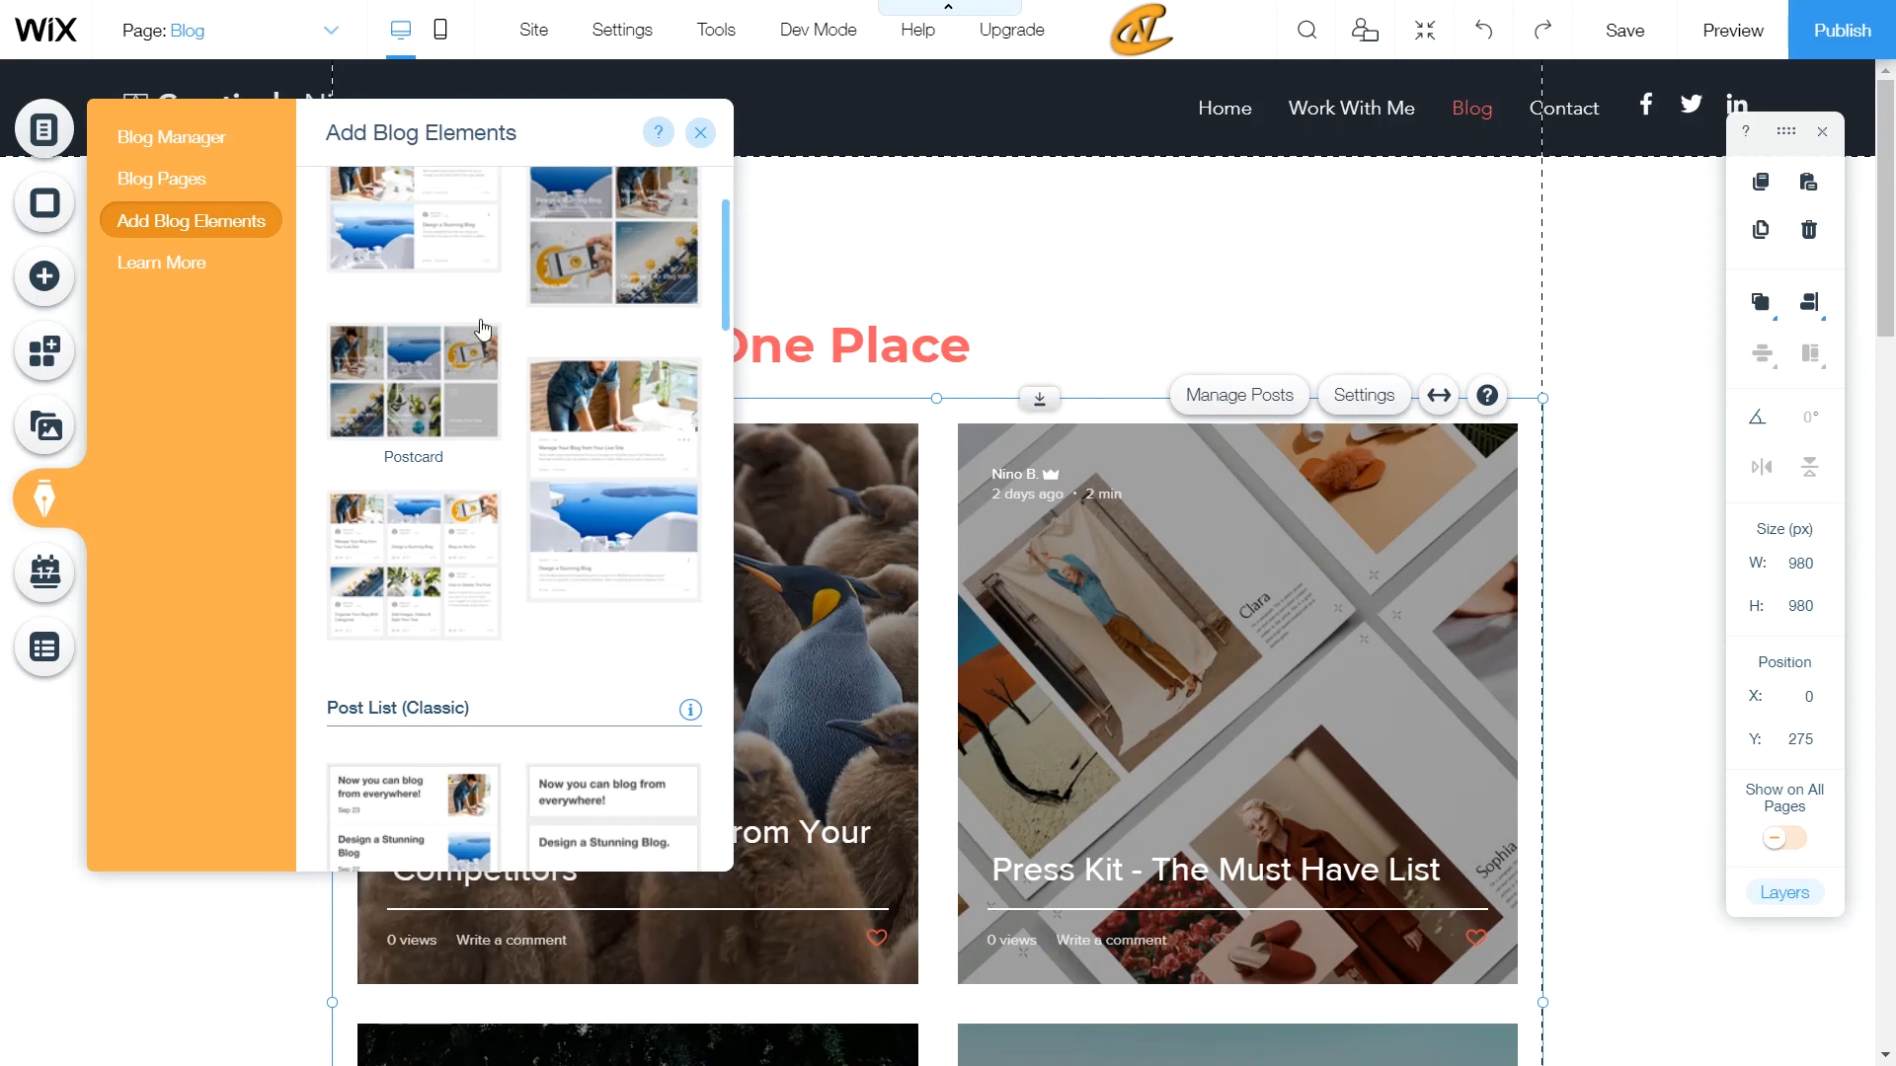
scroll(421, 375, "down", 5)
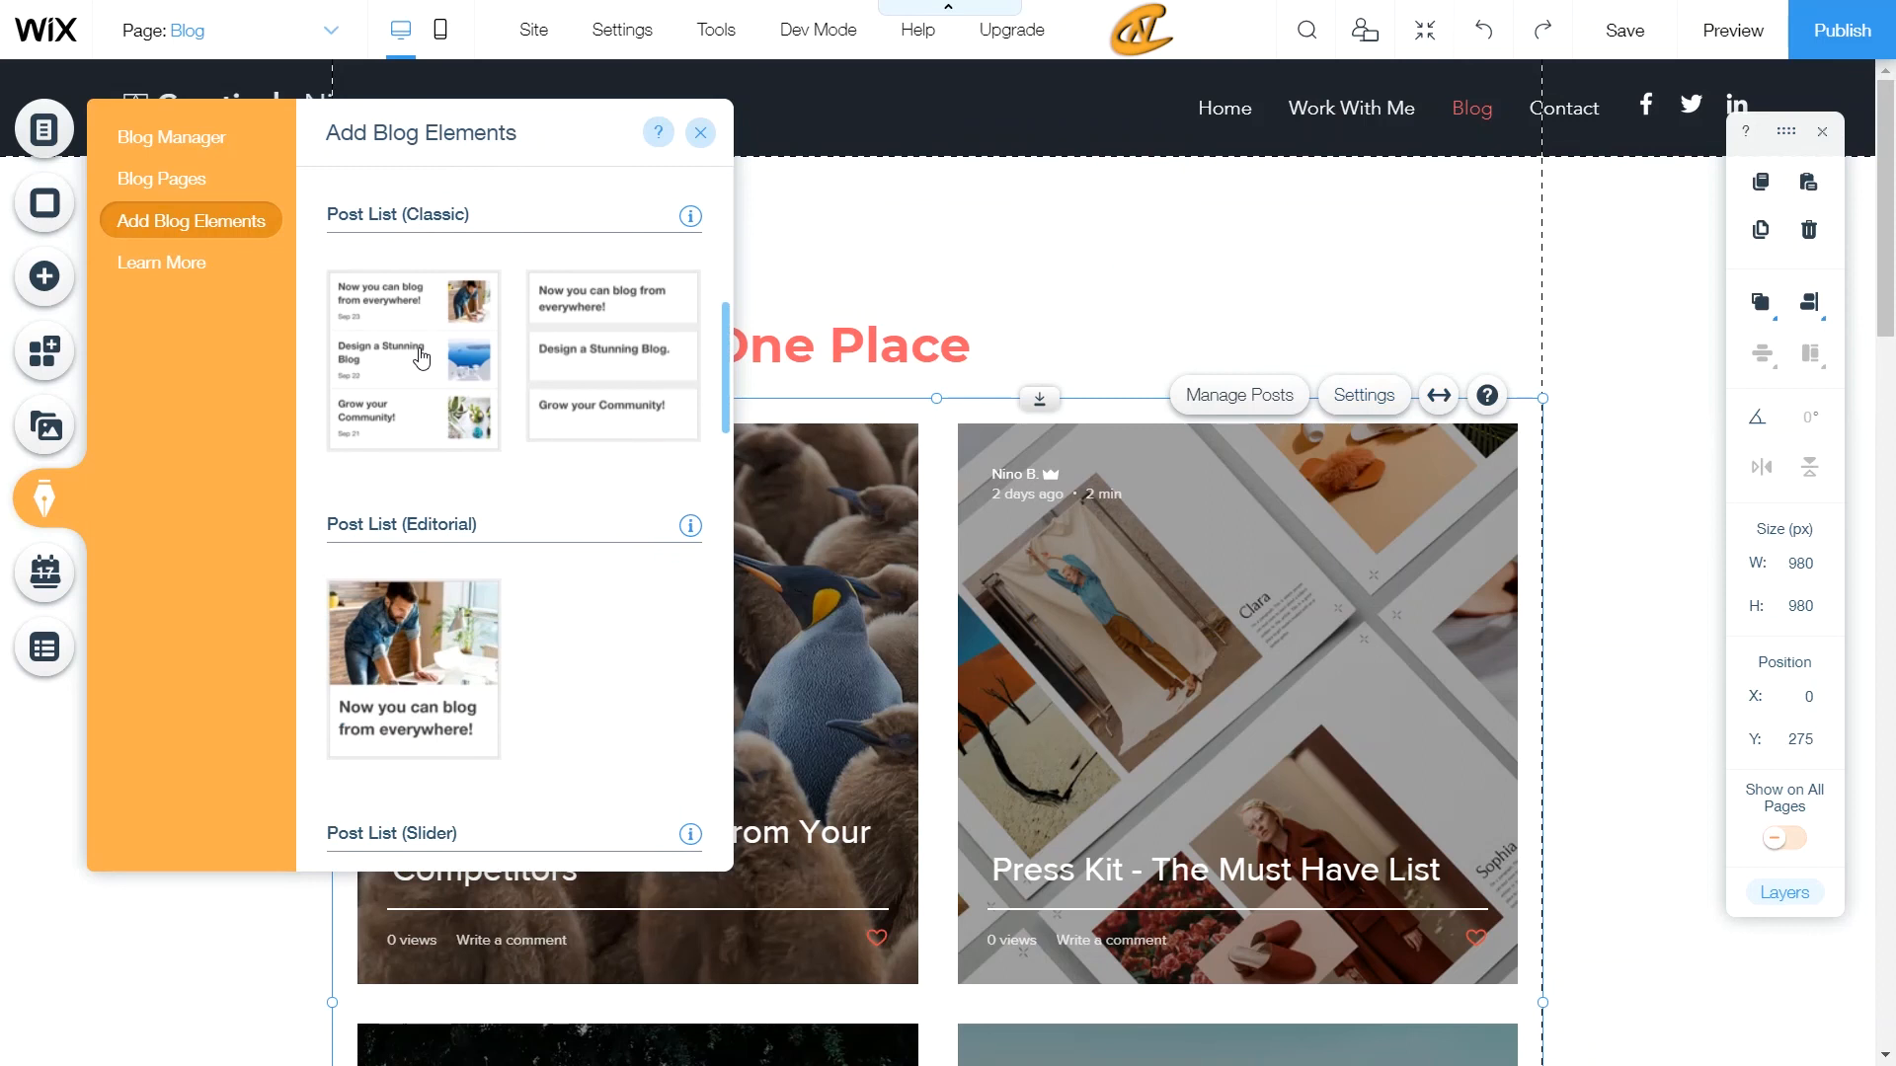
left_click_drag(384, 370, 1587, 678)
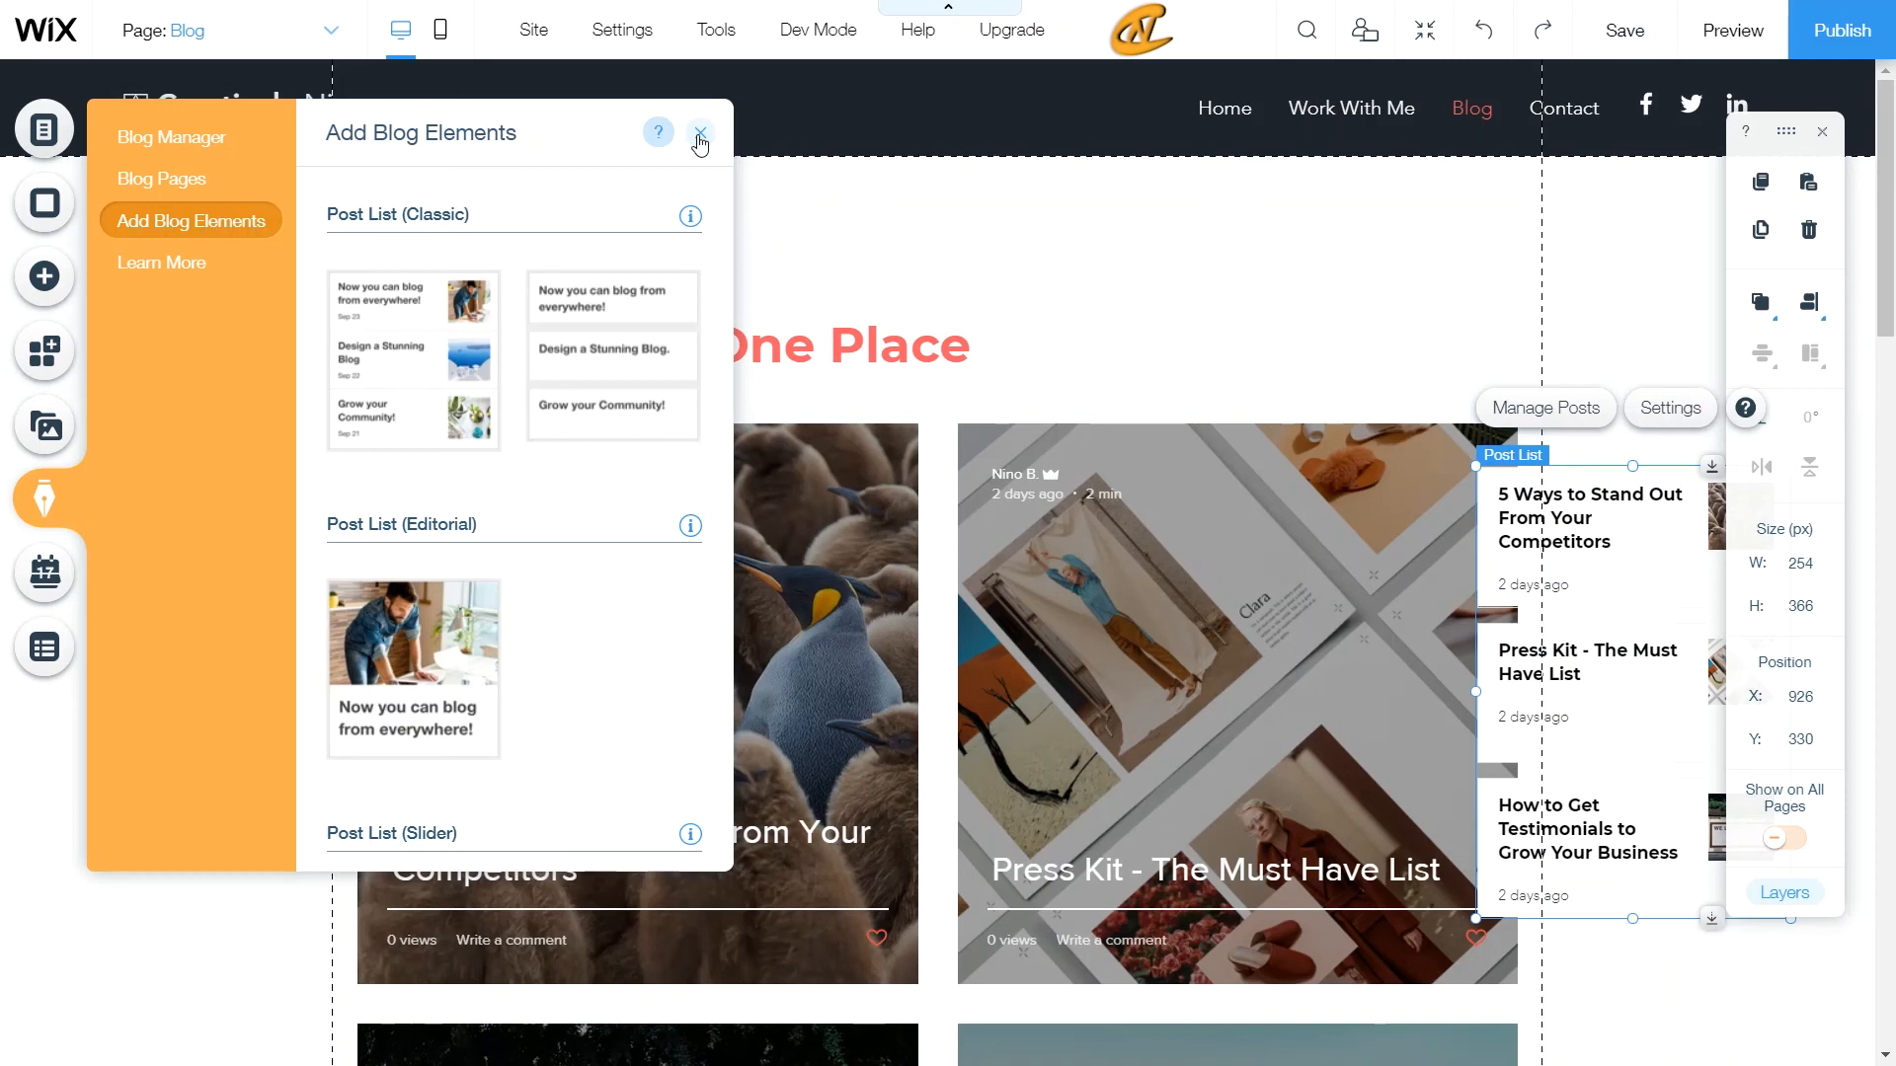
left_click(700, 133)
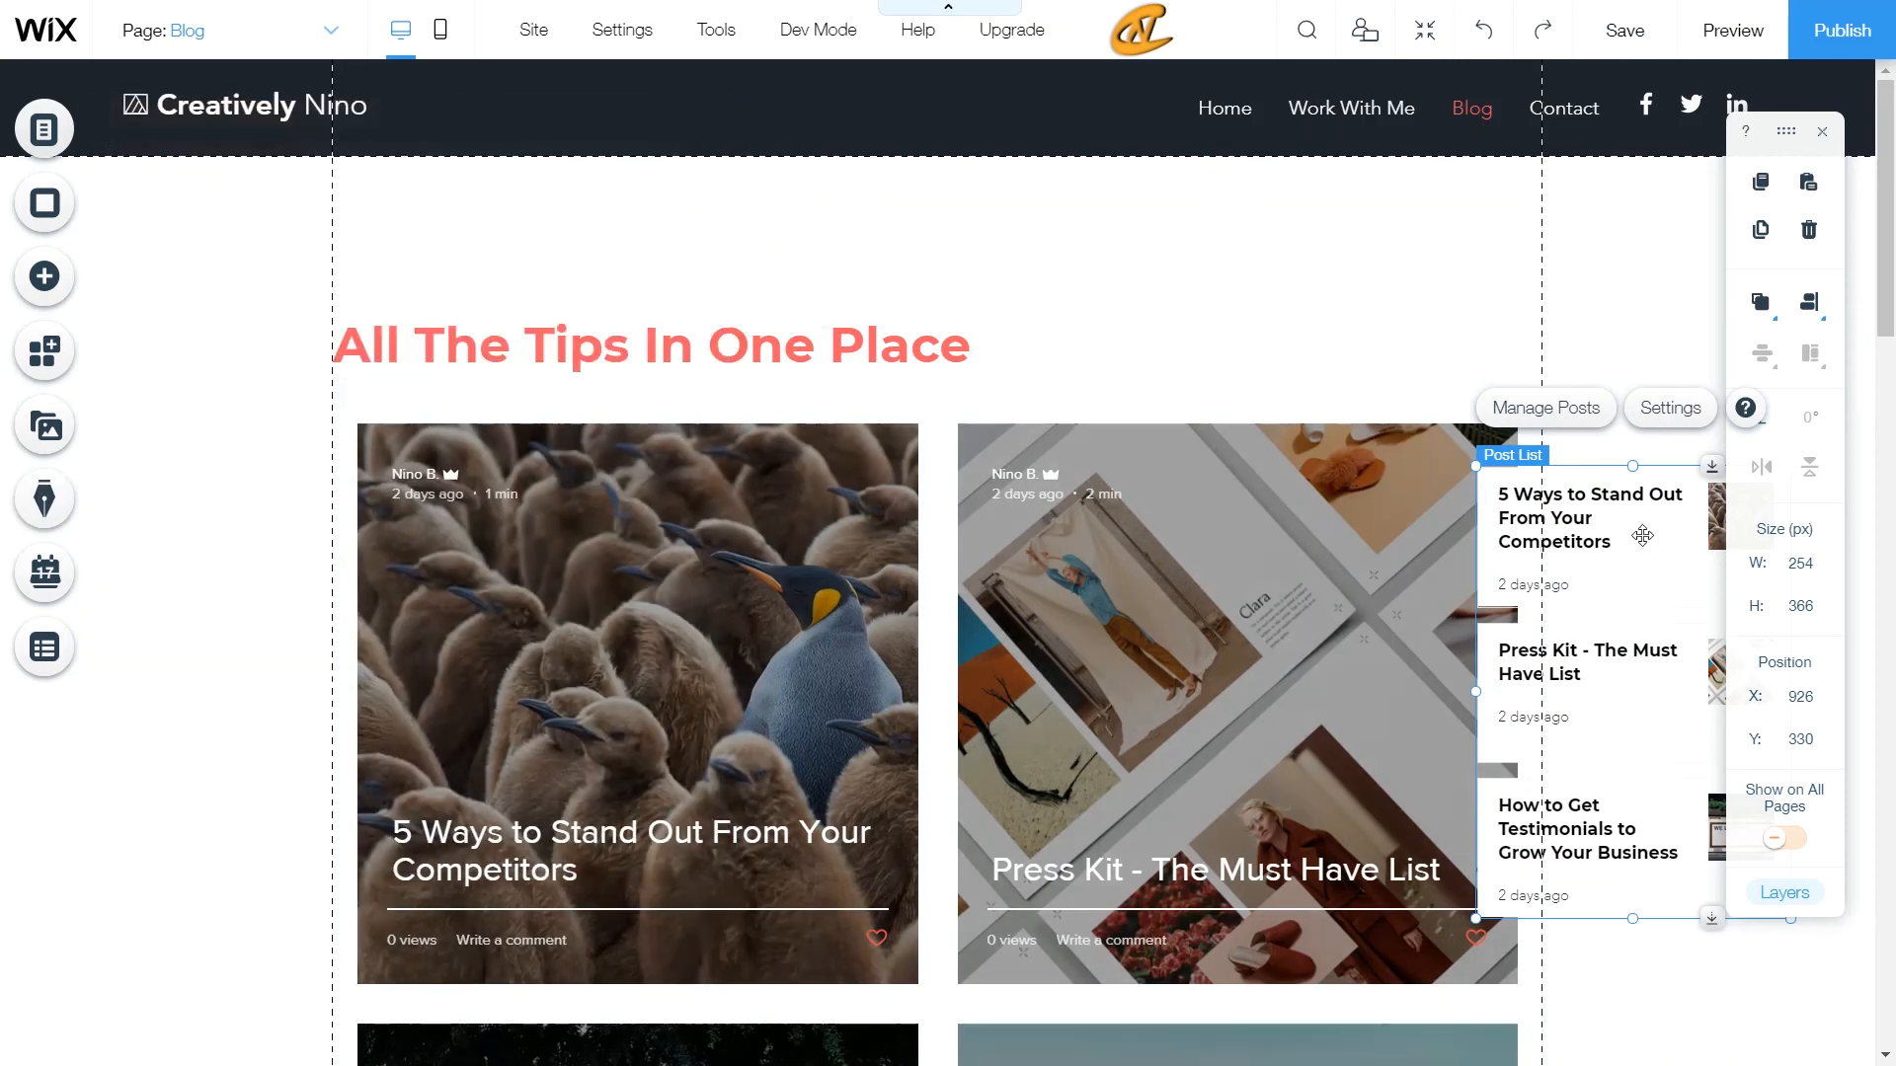
Move the post list beside the custom feed to about X 979, Y 275, and clear the notice and toolbox away from it.
left_click_drag(1609, 573, 1685, 513)
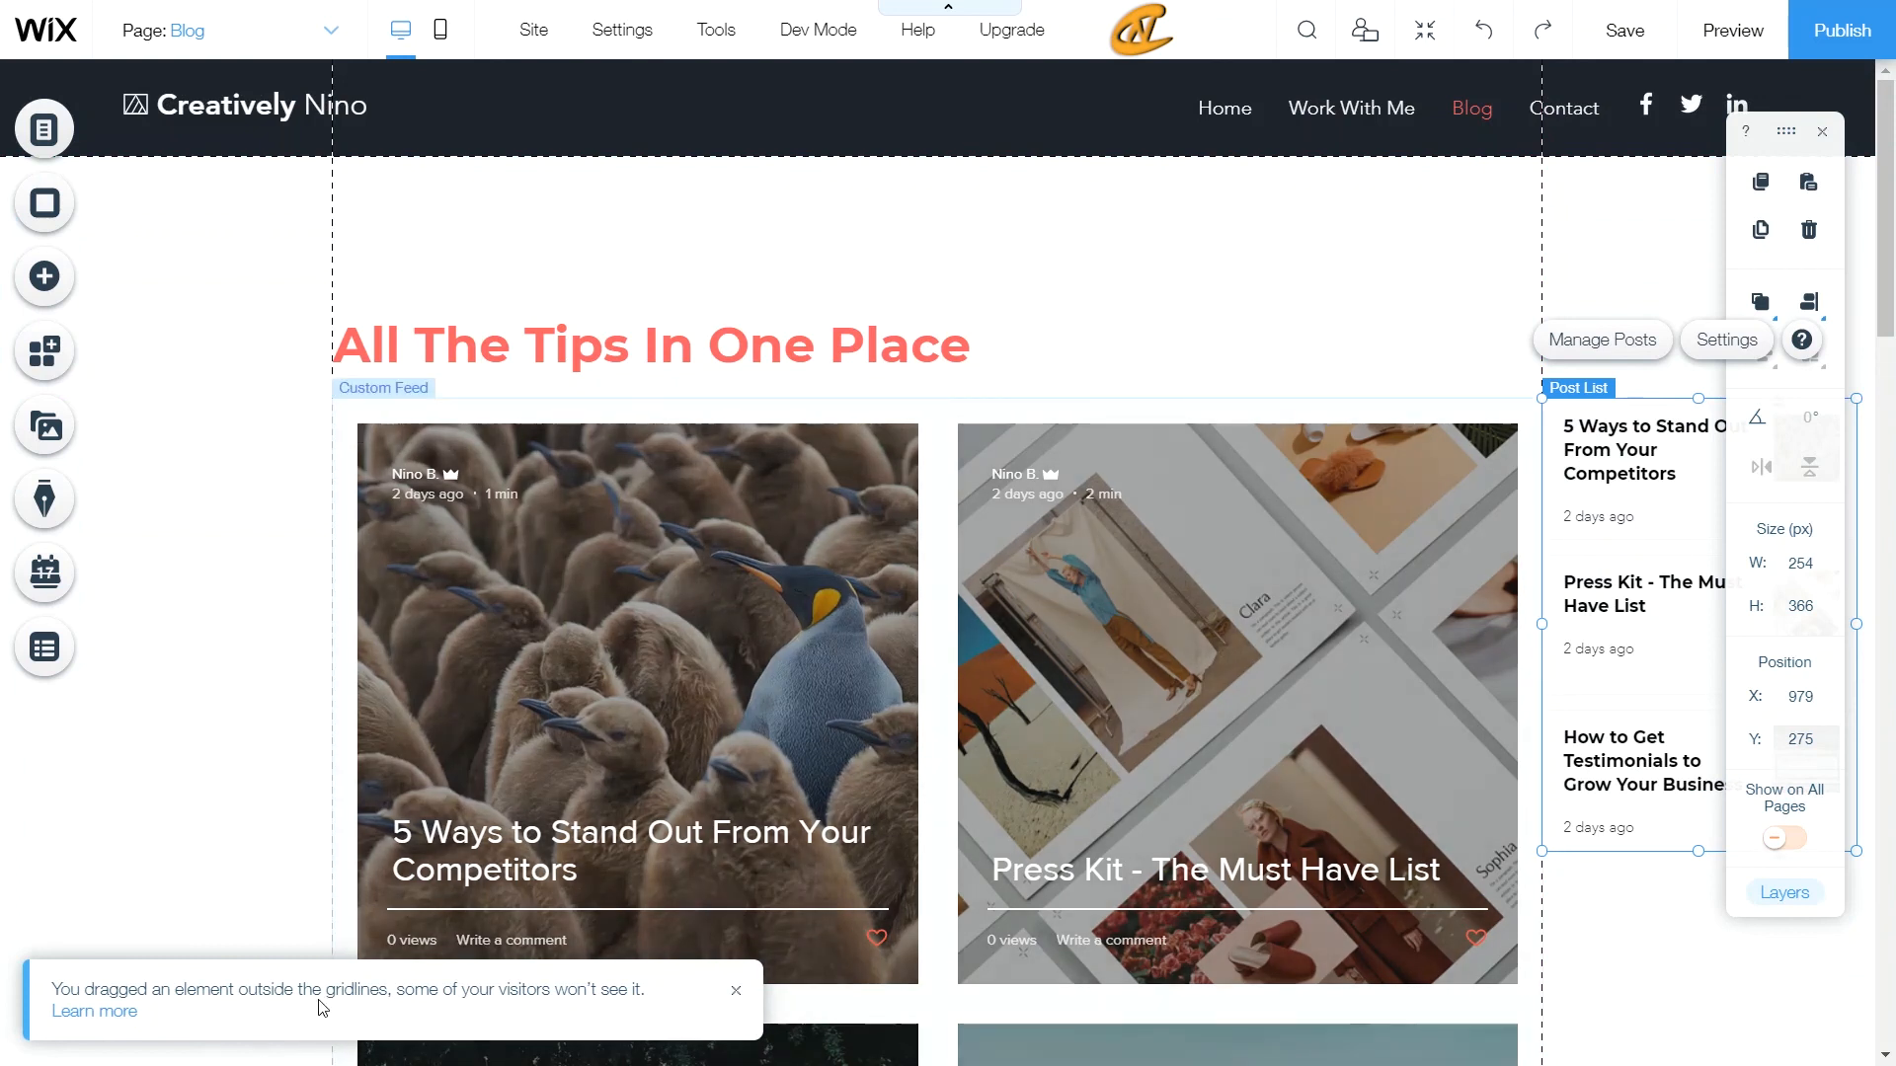
left_click(736, 992)
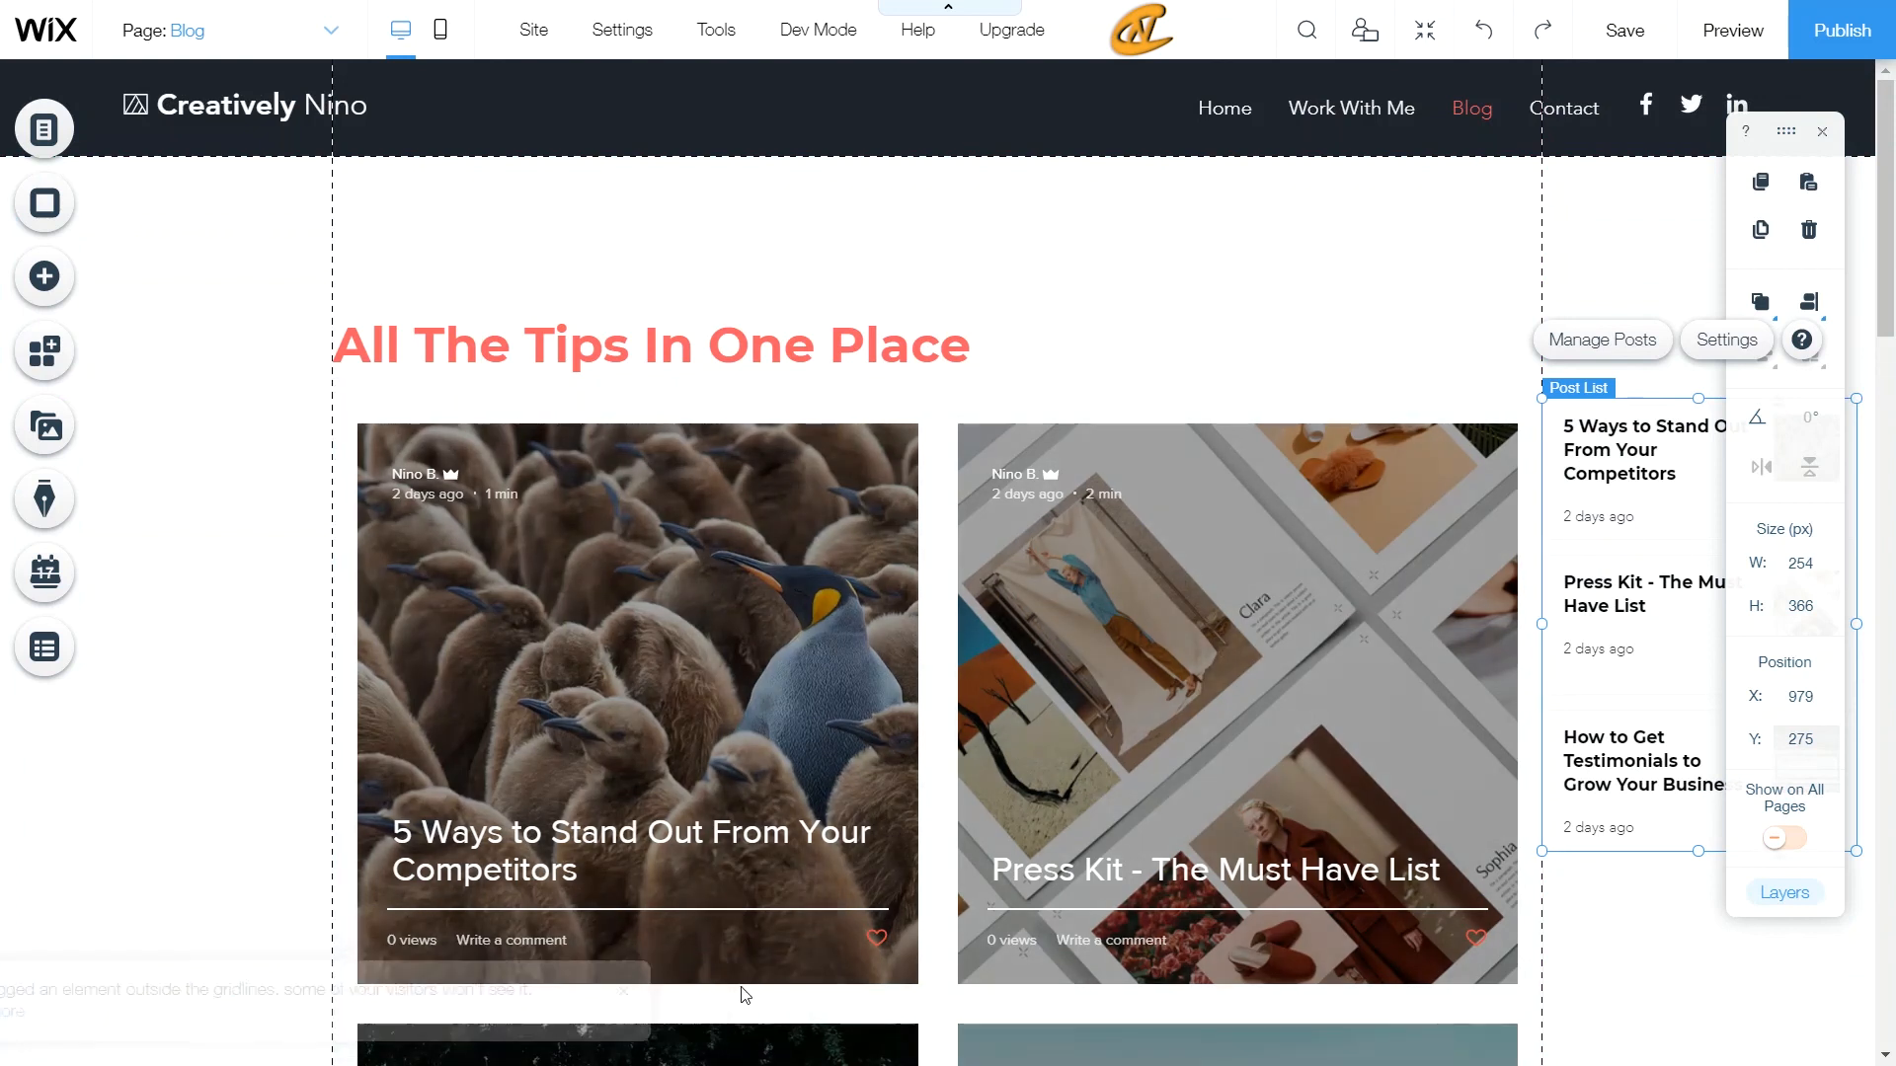
left_click_drag(1778, 140, 1195, 165)
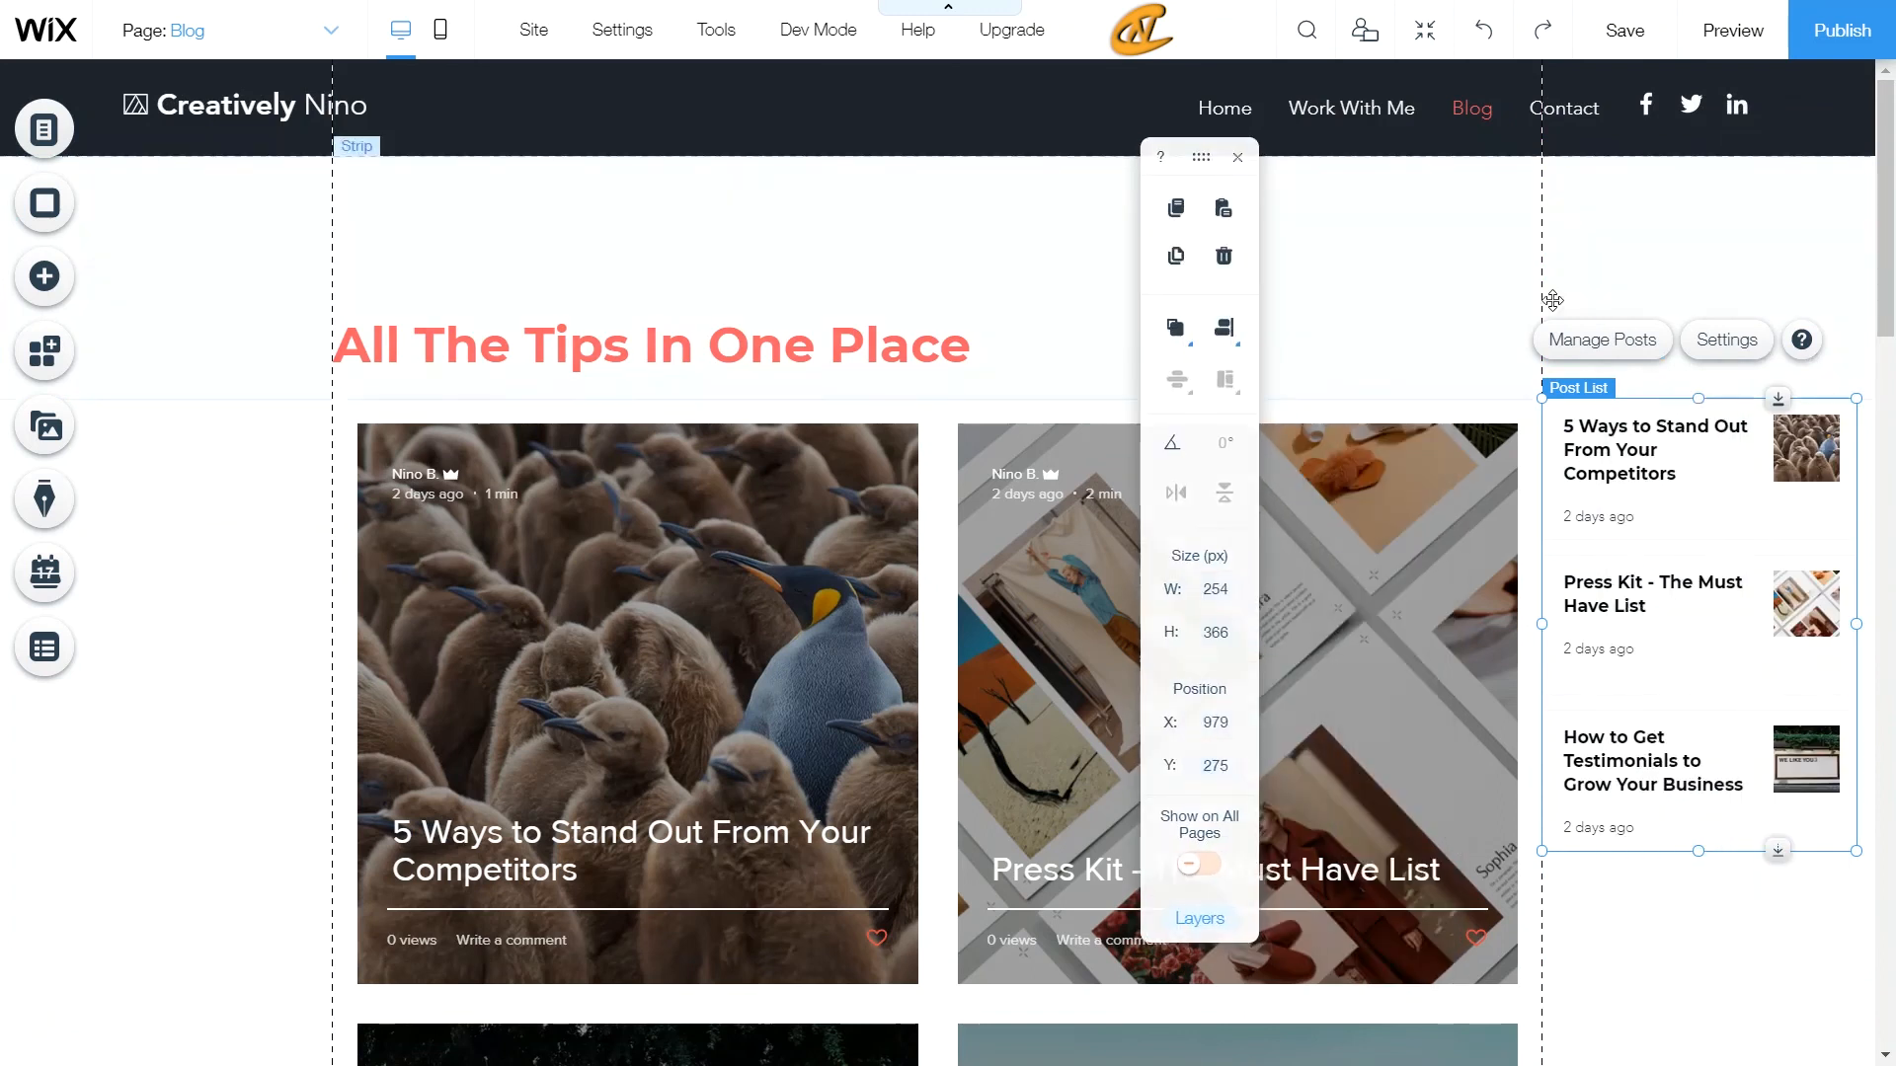
Set the post list to show featured posts only.
left_click(1726, 341)
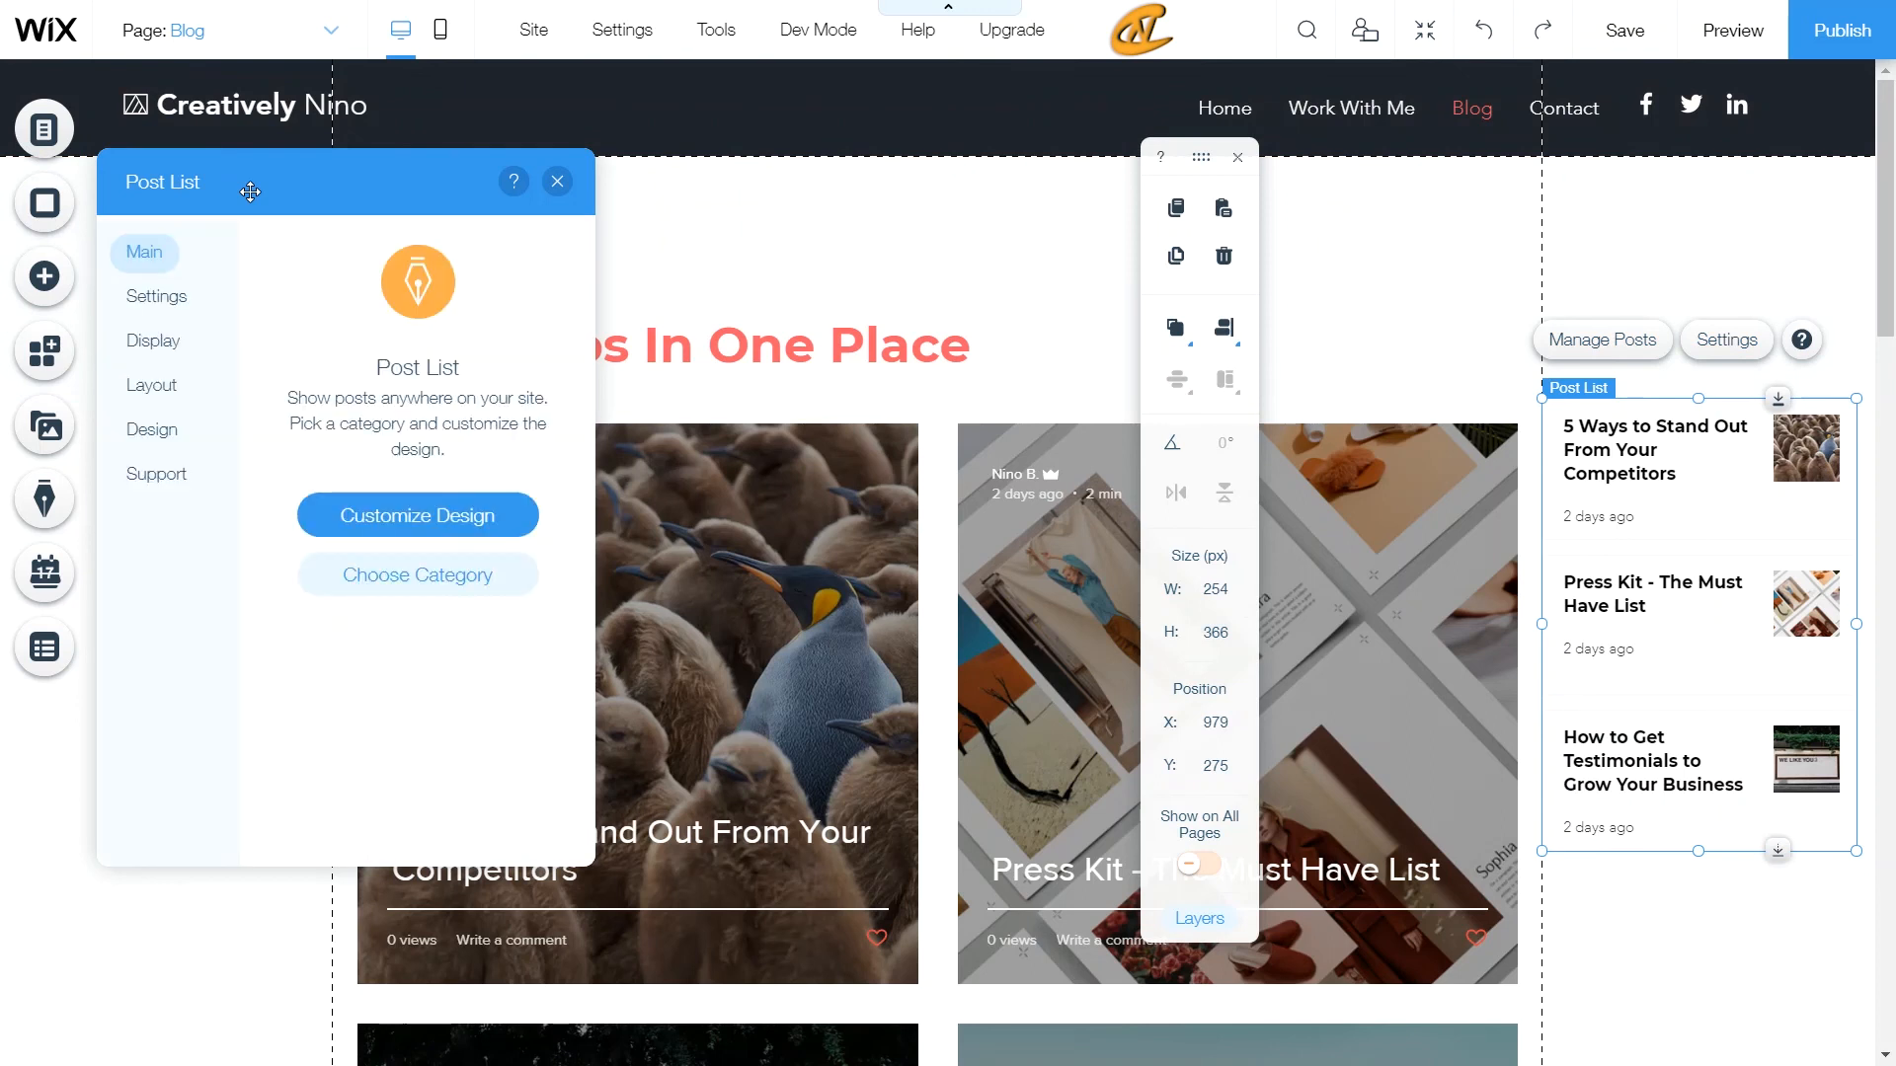
left_click(158, 296)
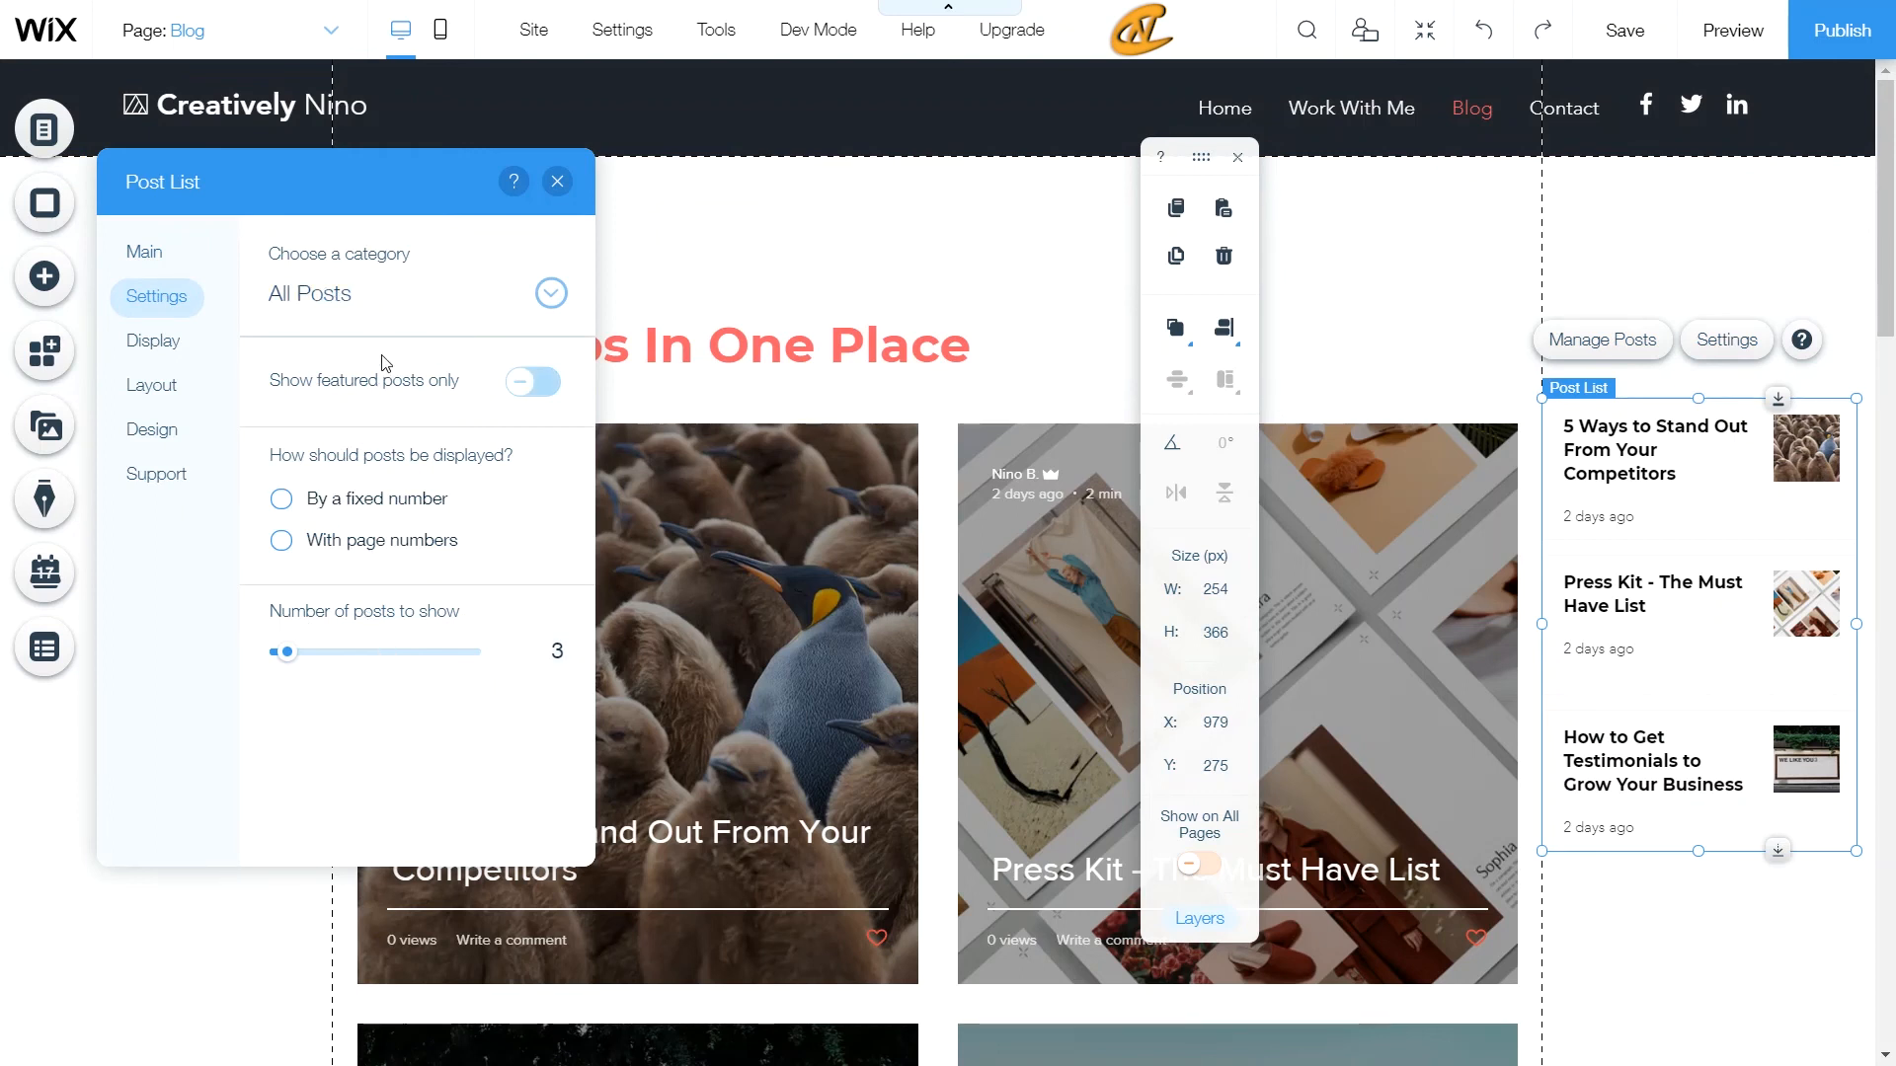
left_click(535, 387)
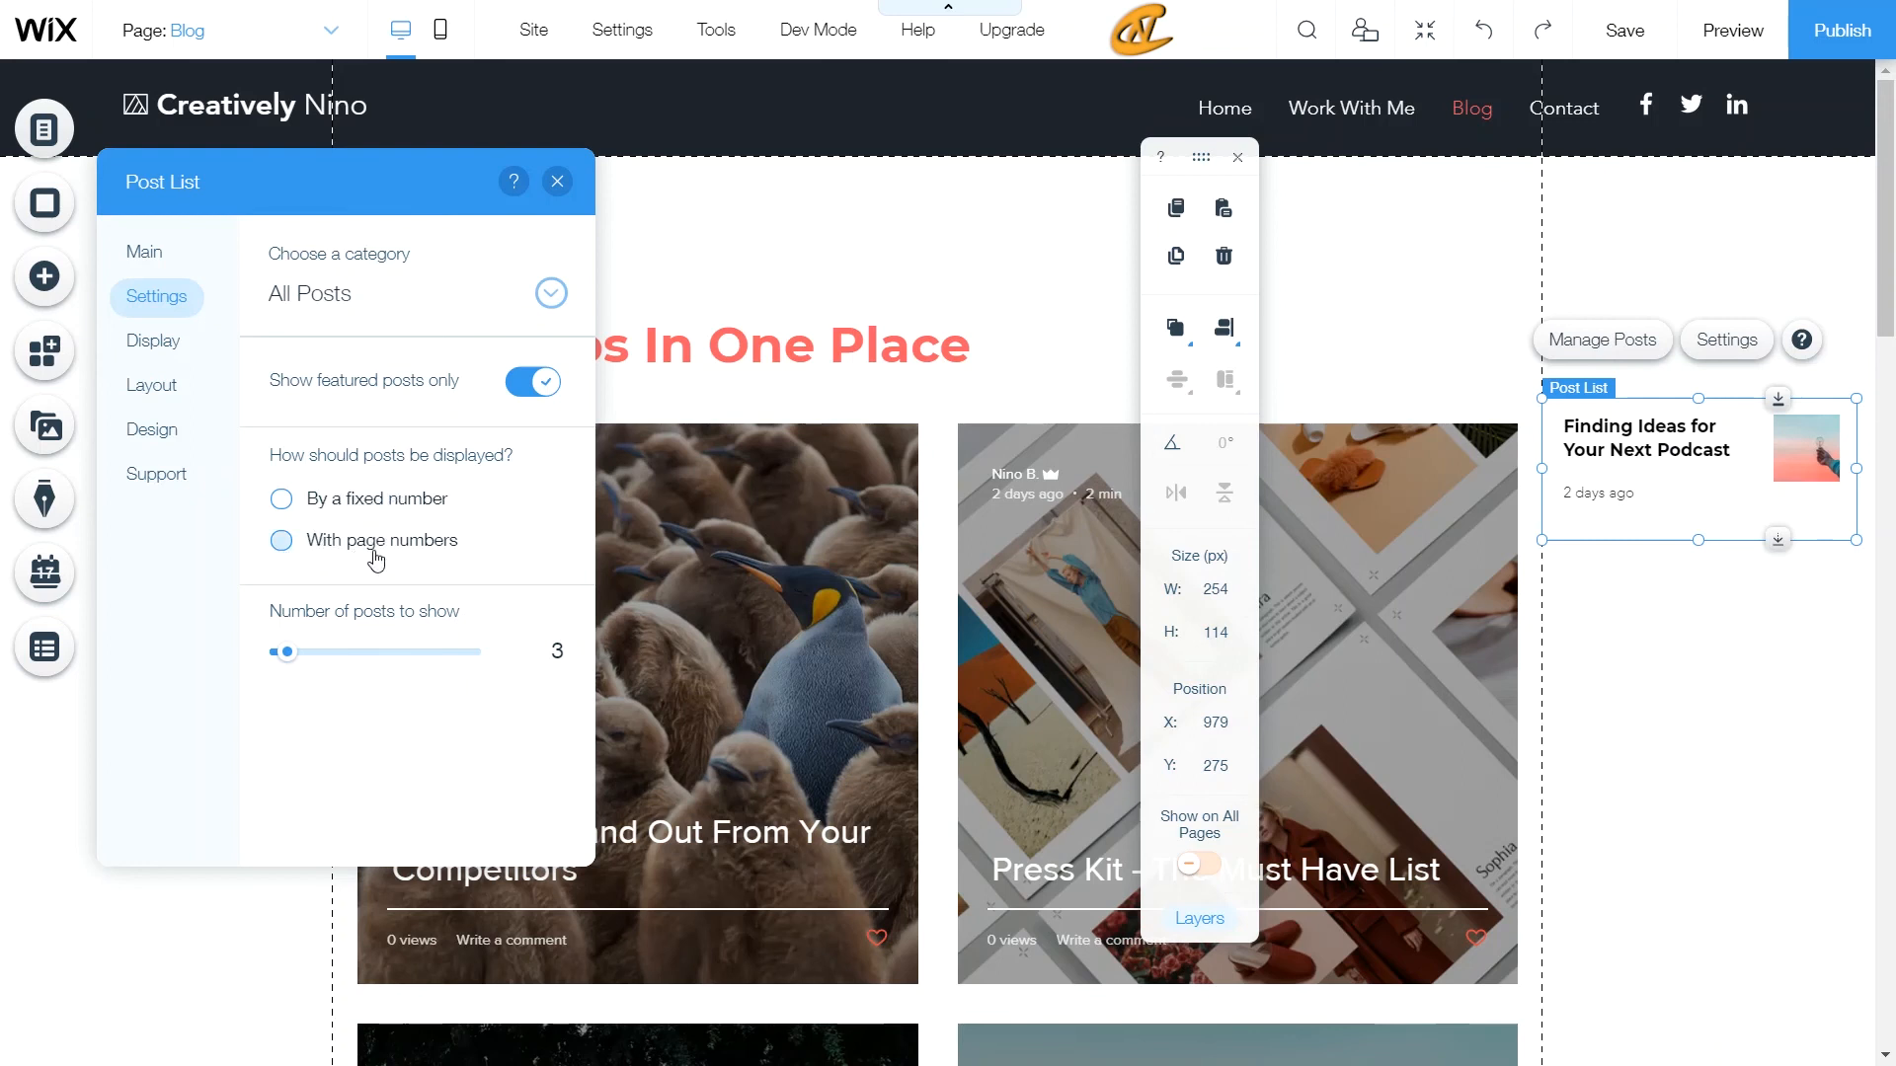
Try showing the reading time in the post list's feed.
left_click(187, 350)
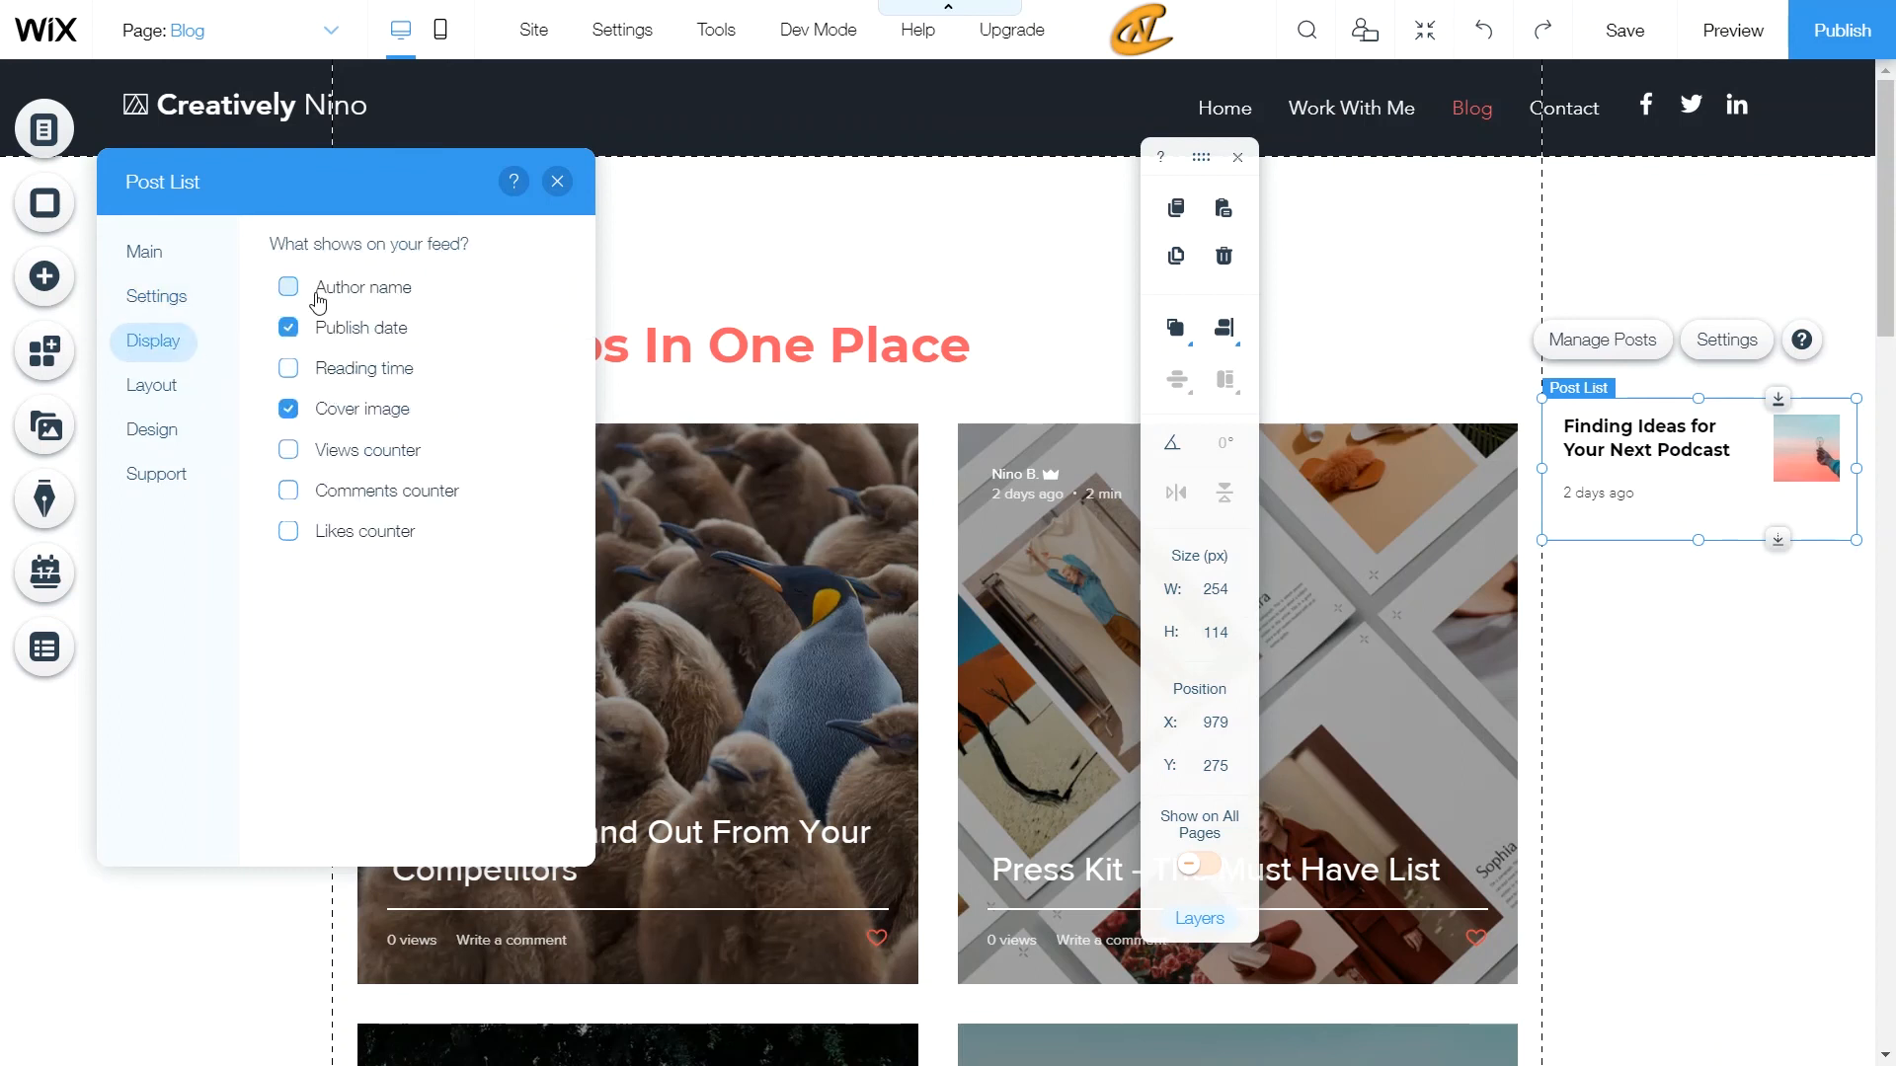
left_click(364, 371)
left_click(363, 377)
Change the post list's layout to Slider and open its additional layout settings.
left_click(140, 399)
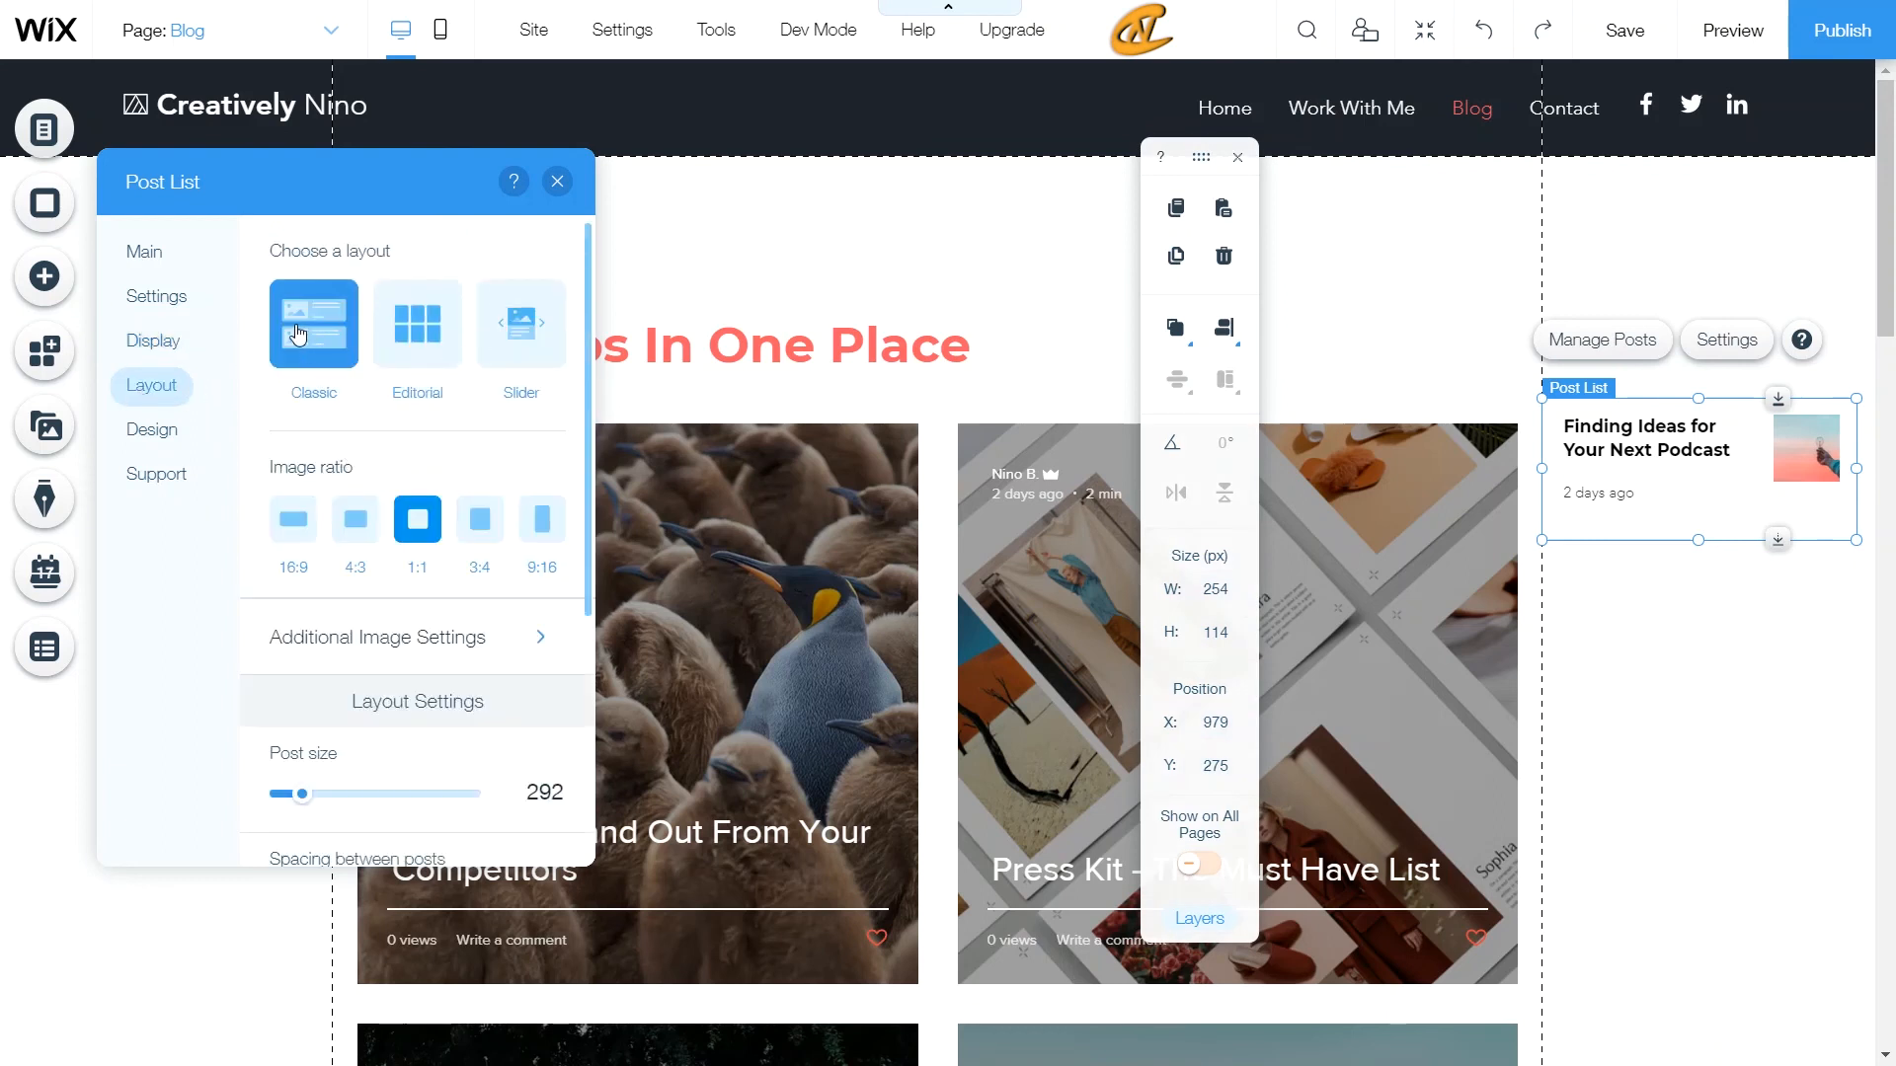
left_click(529, 351)
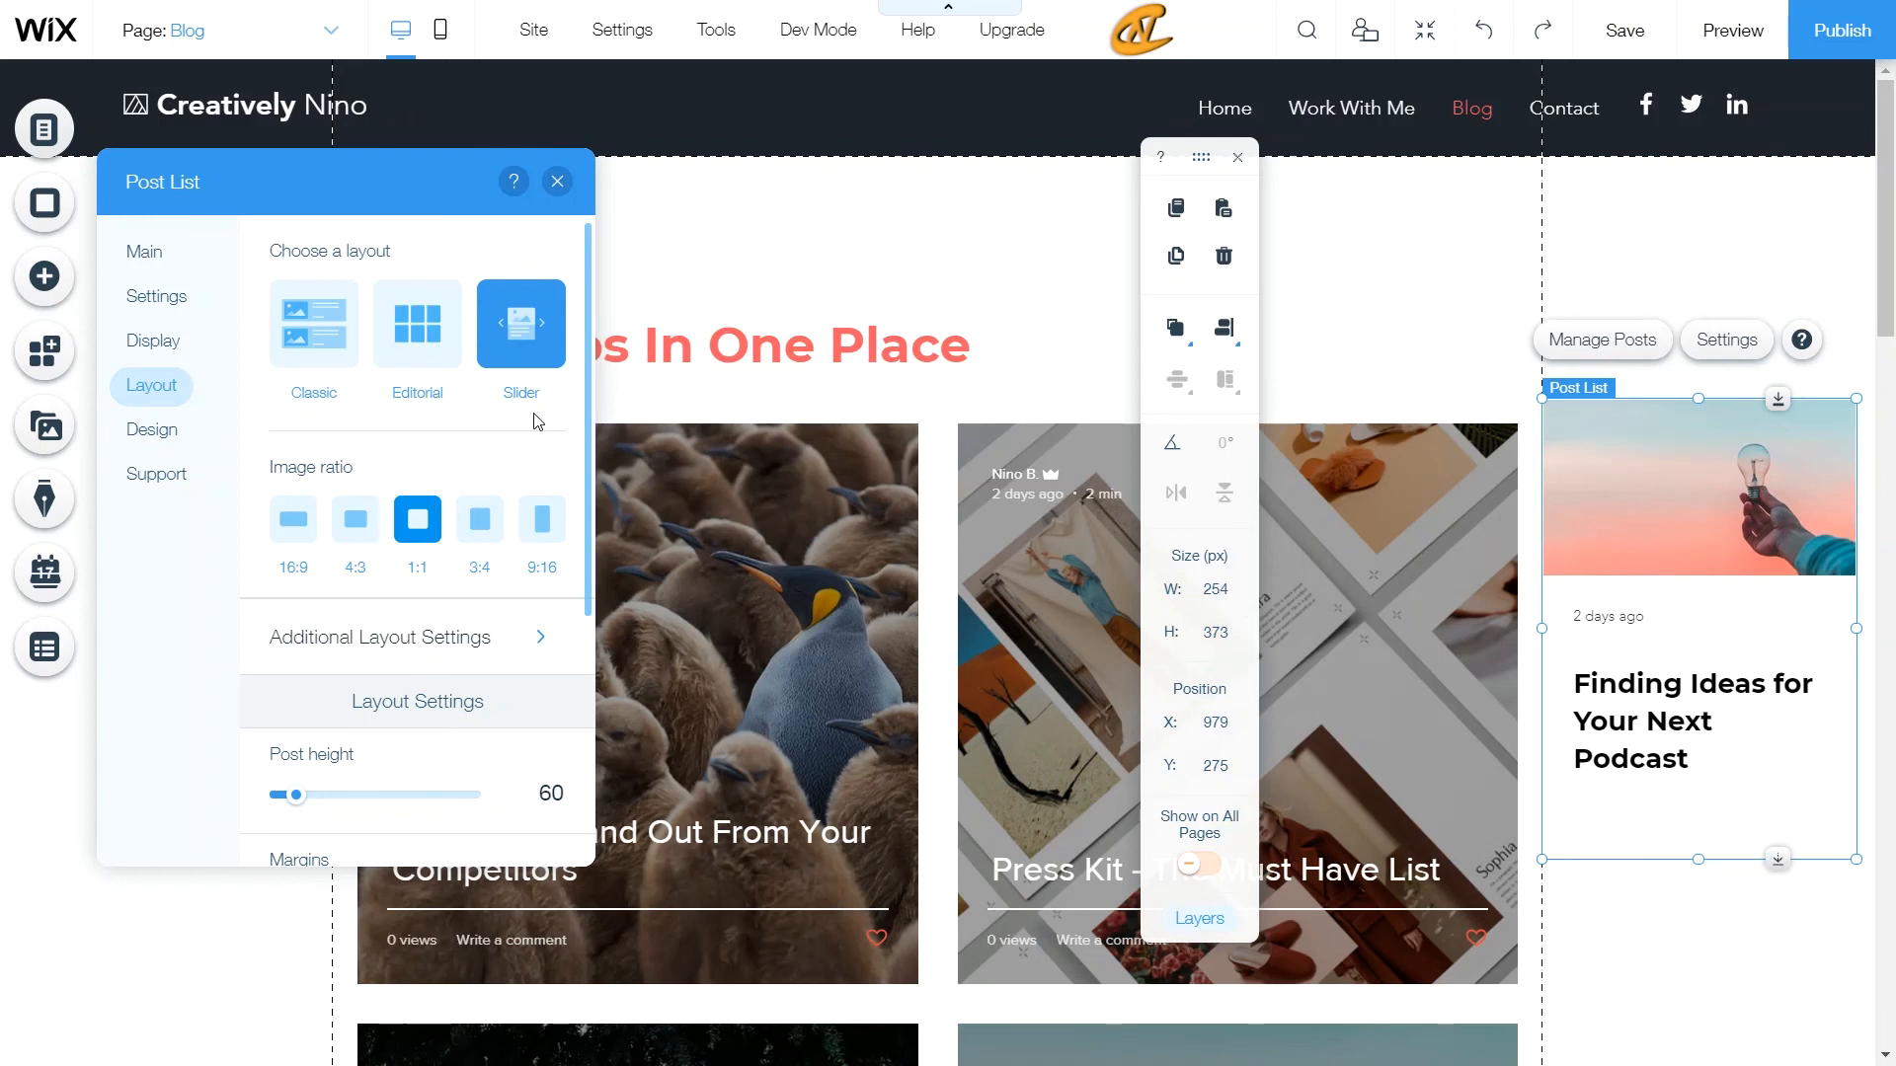
scroll(526, 395, "down", 1)
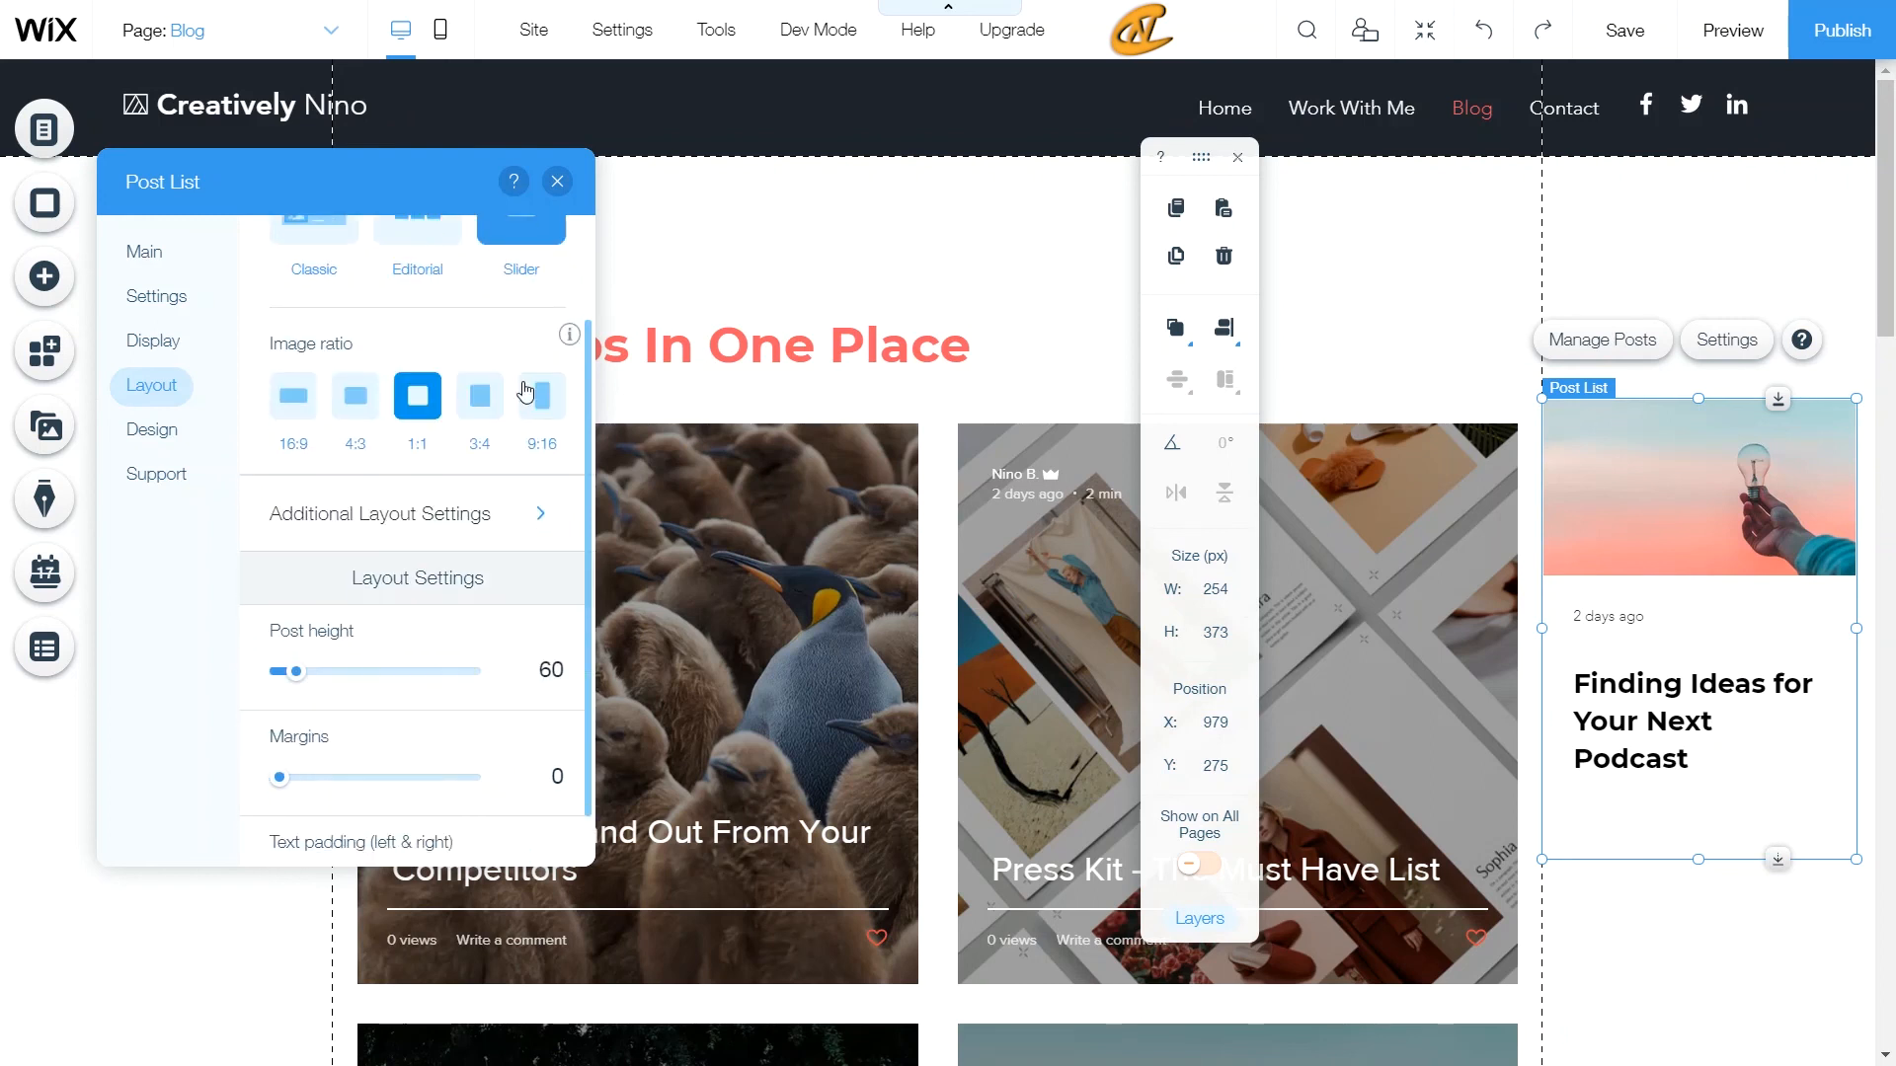
scroll(526, 393, "down", 1)
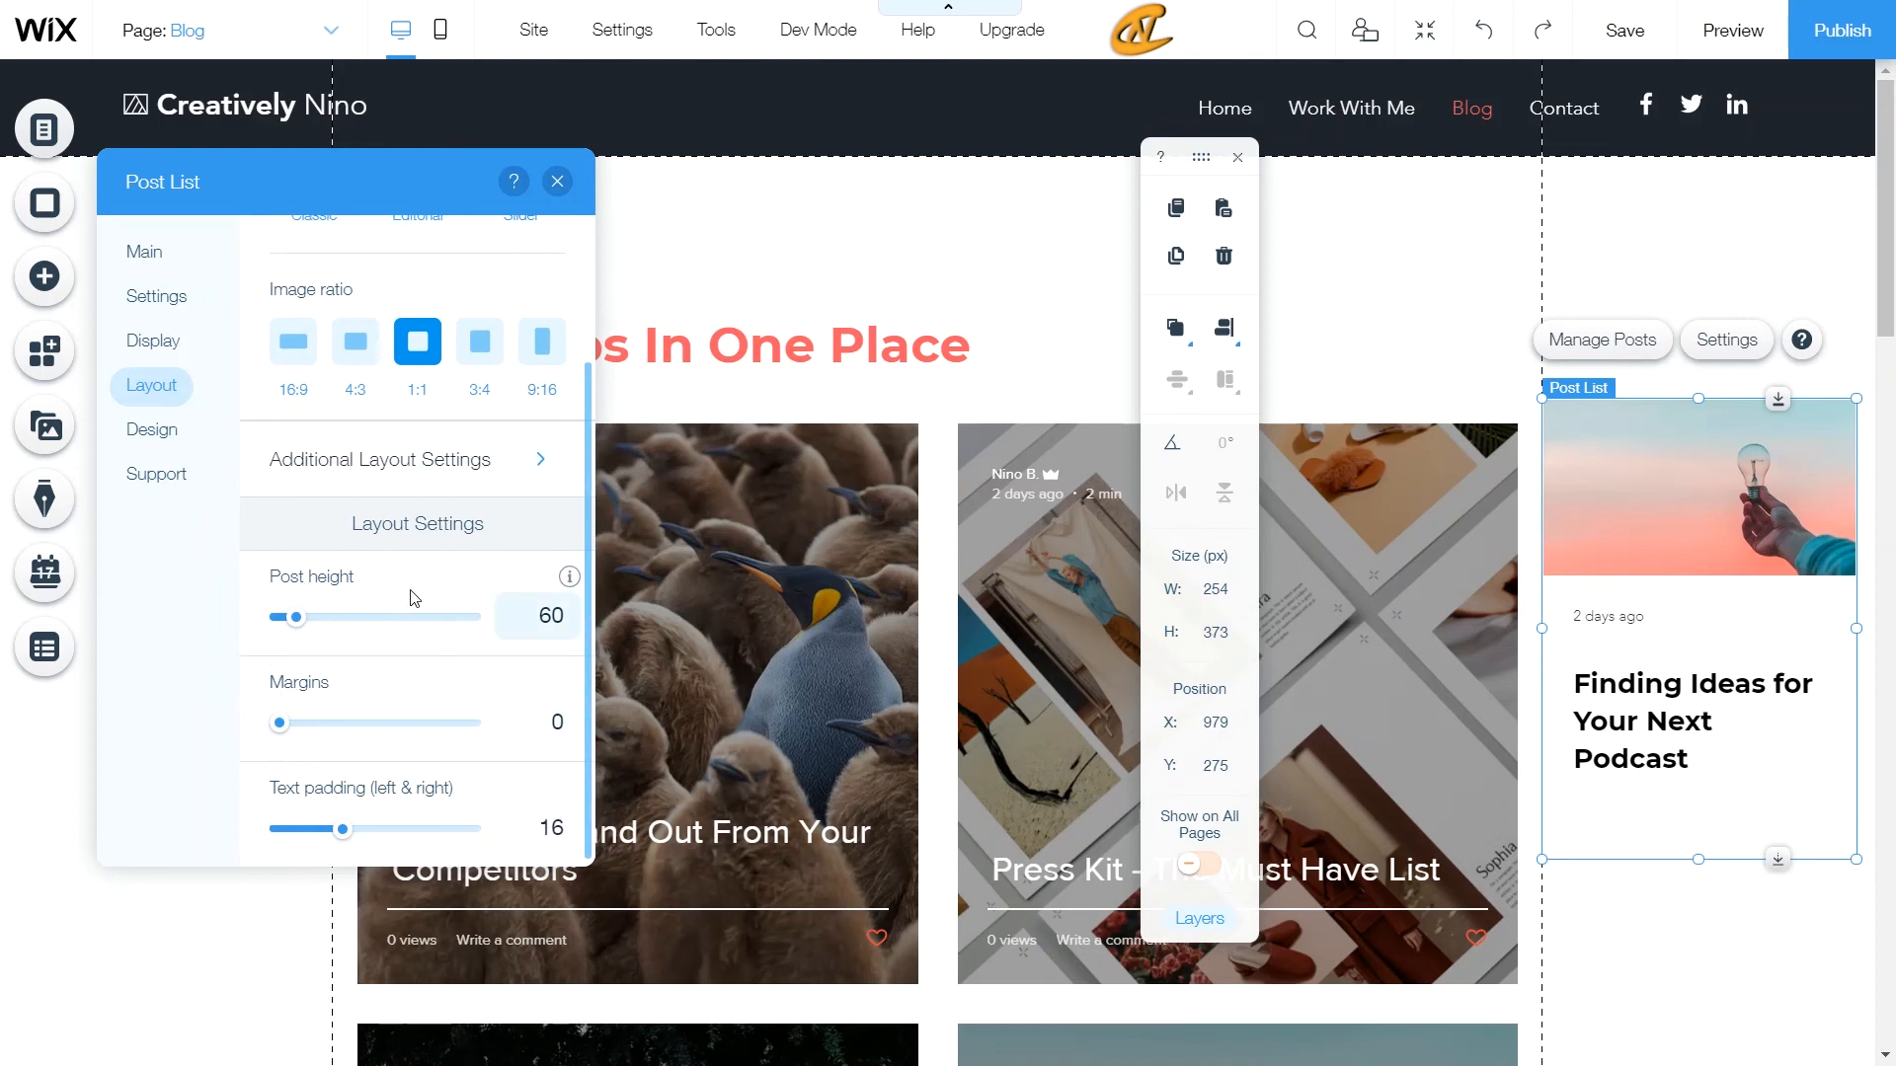
scroll(435, 591, "up", 1)
left_click(376, 583)
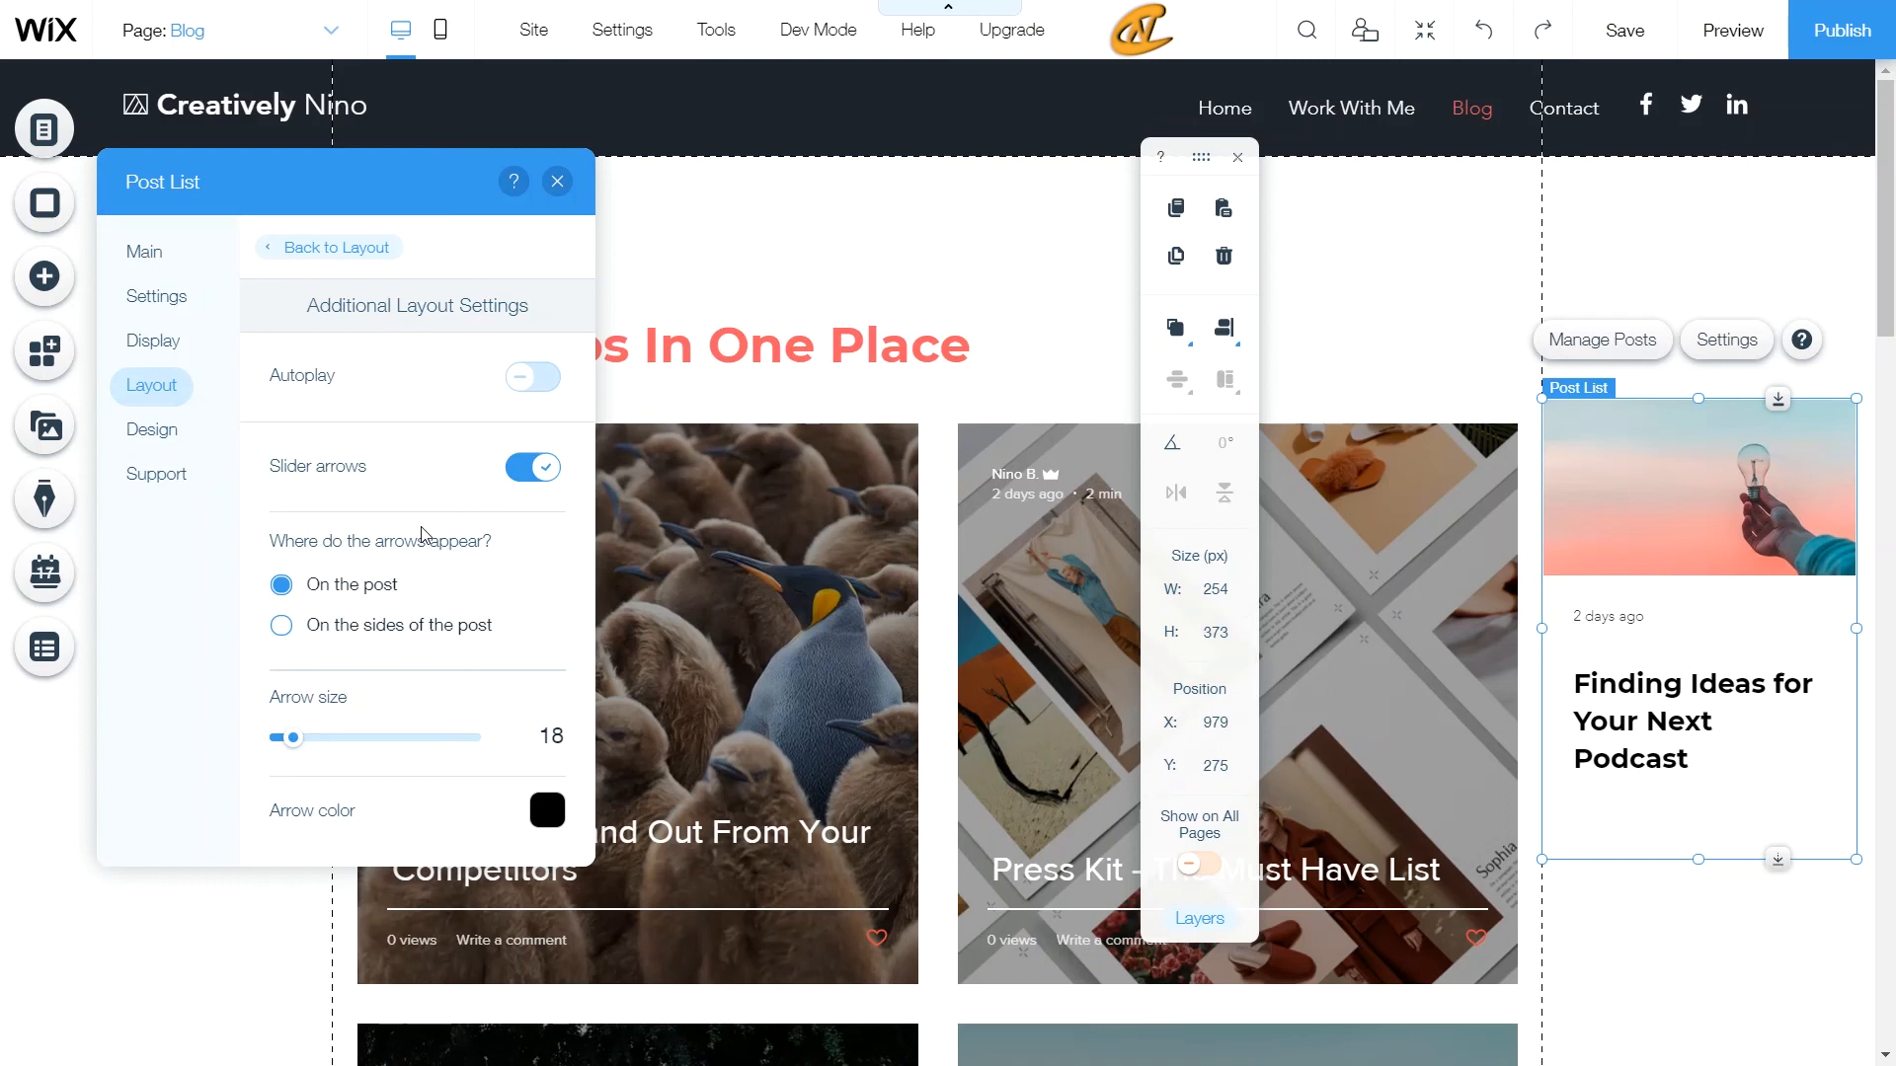
Examine the post list's design options, including the title font picker, and its support links, and close its settings.
left_click(165, 432)
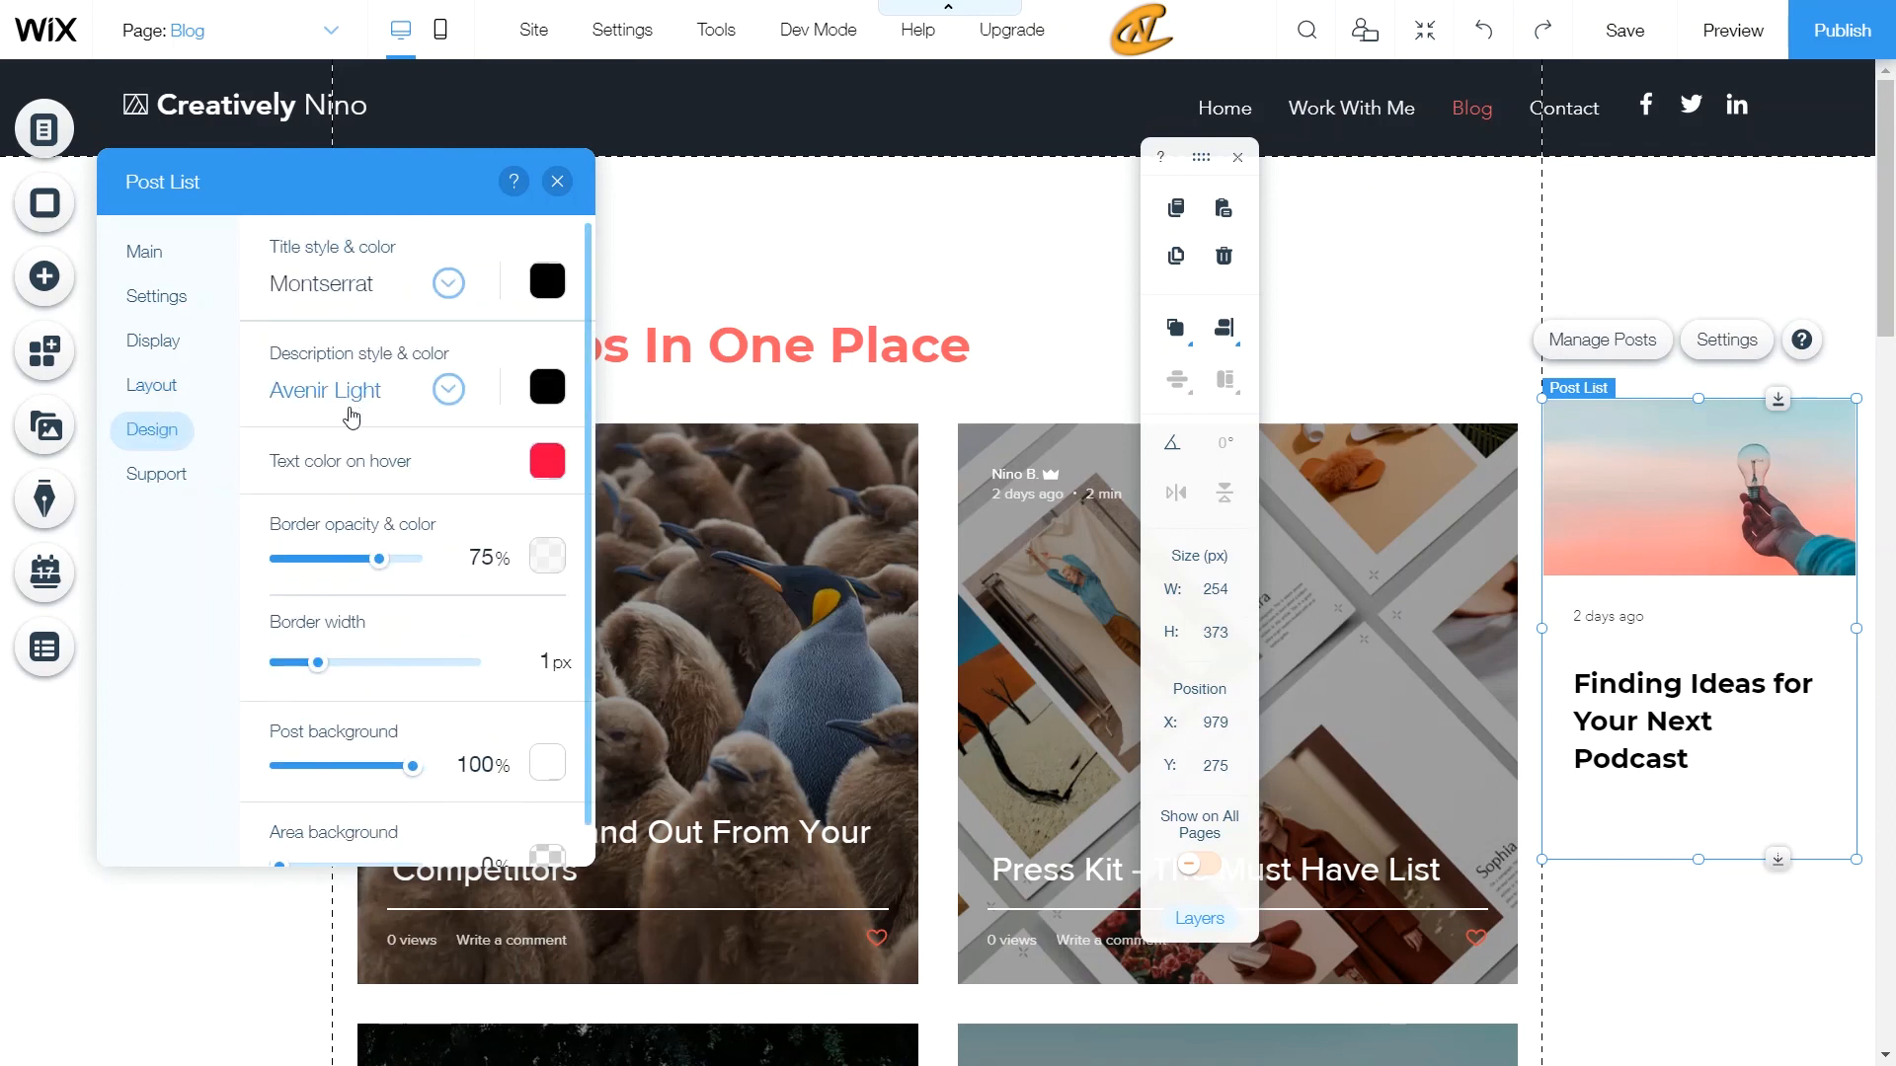
scroll(366, 464, "down", 1)
scroll(400, 593, "up", 1)
left_click(379, 295)
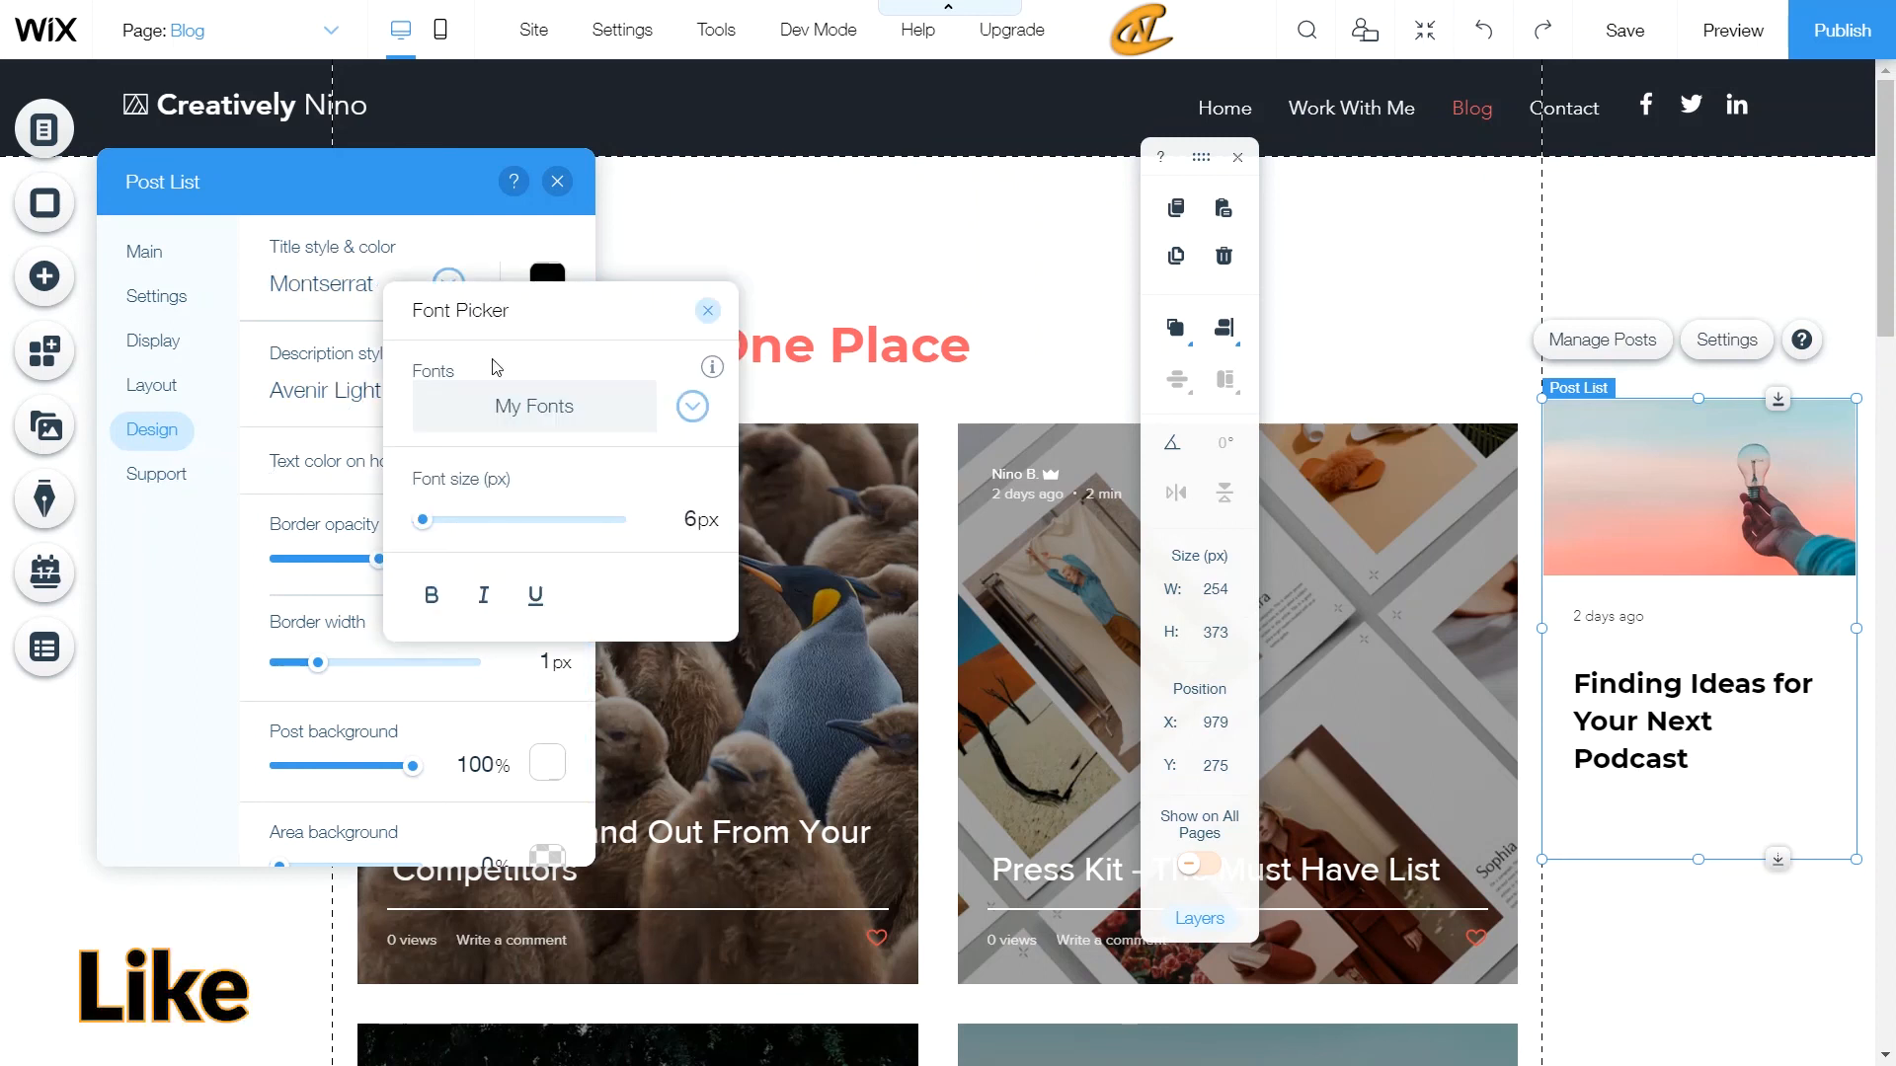
left_click(707, 310)
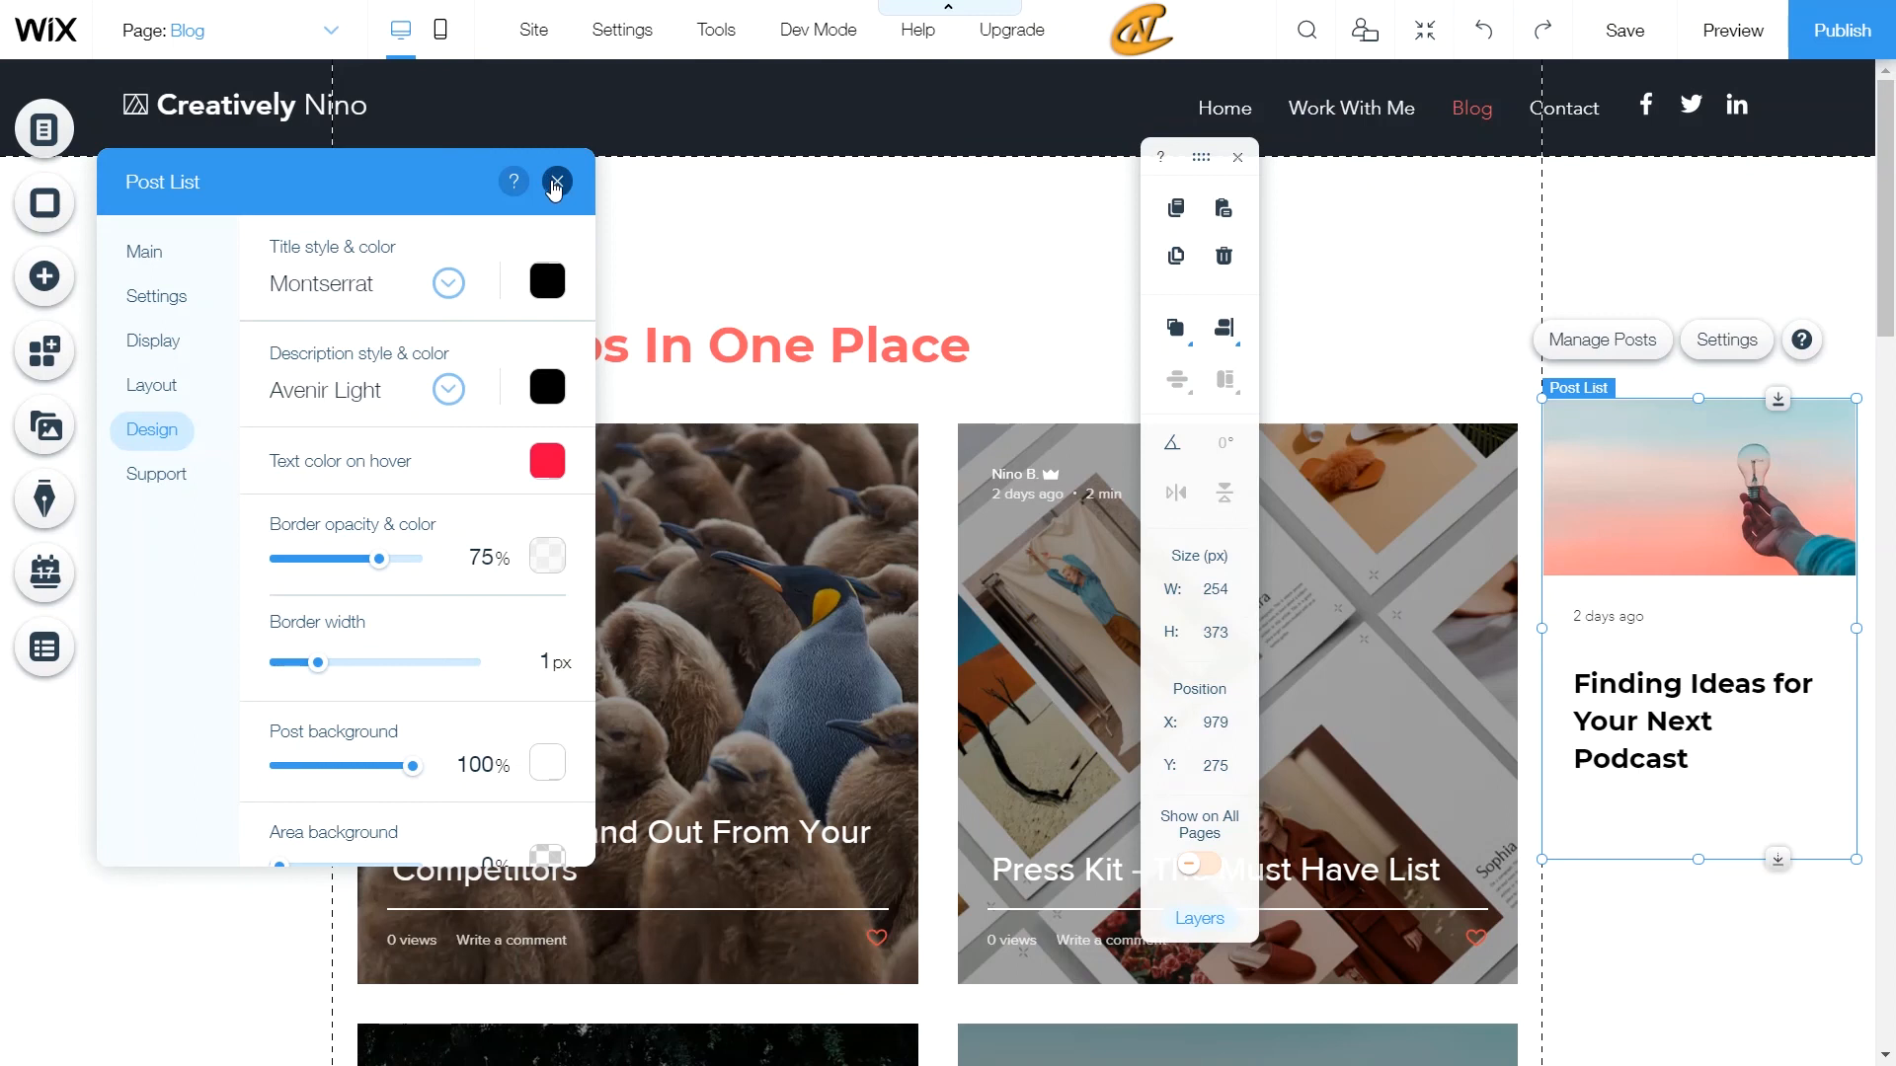
left_click(172, 497)
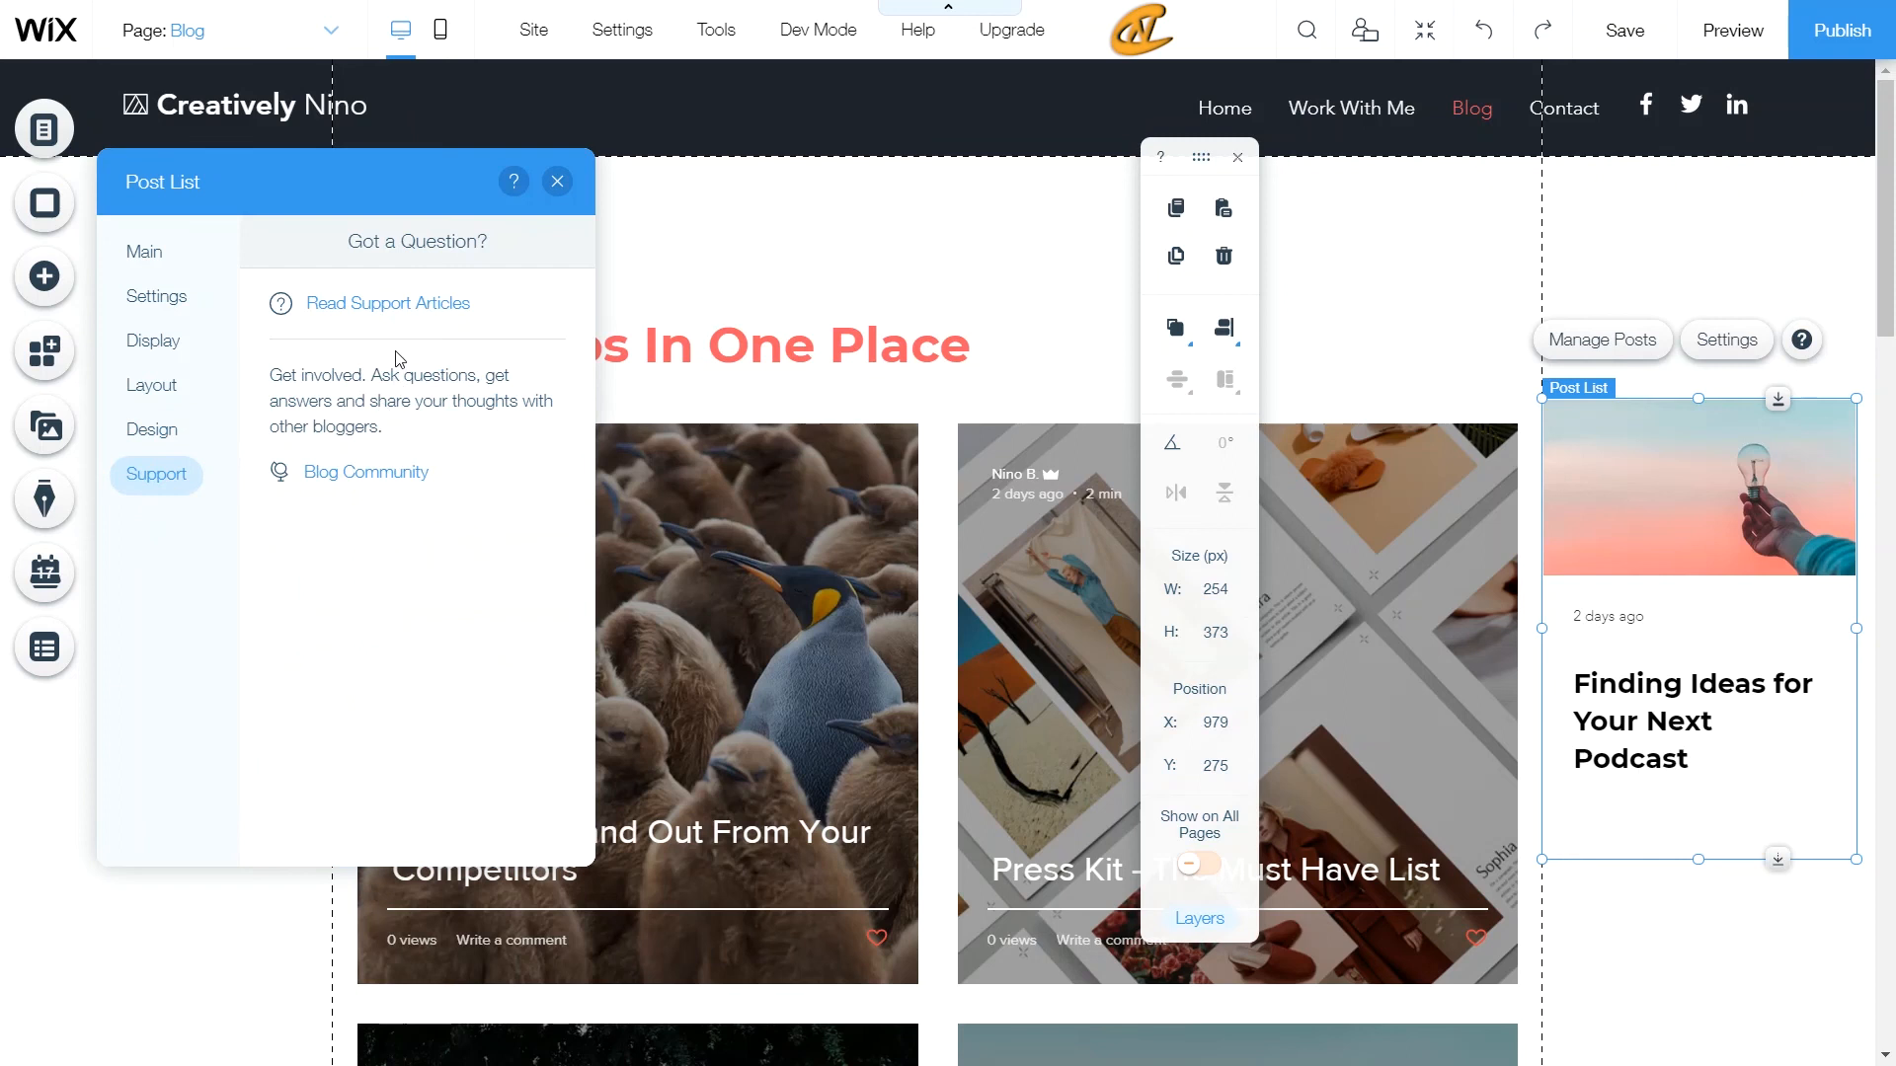
left_click(557, 180)
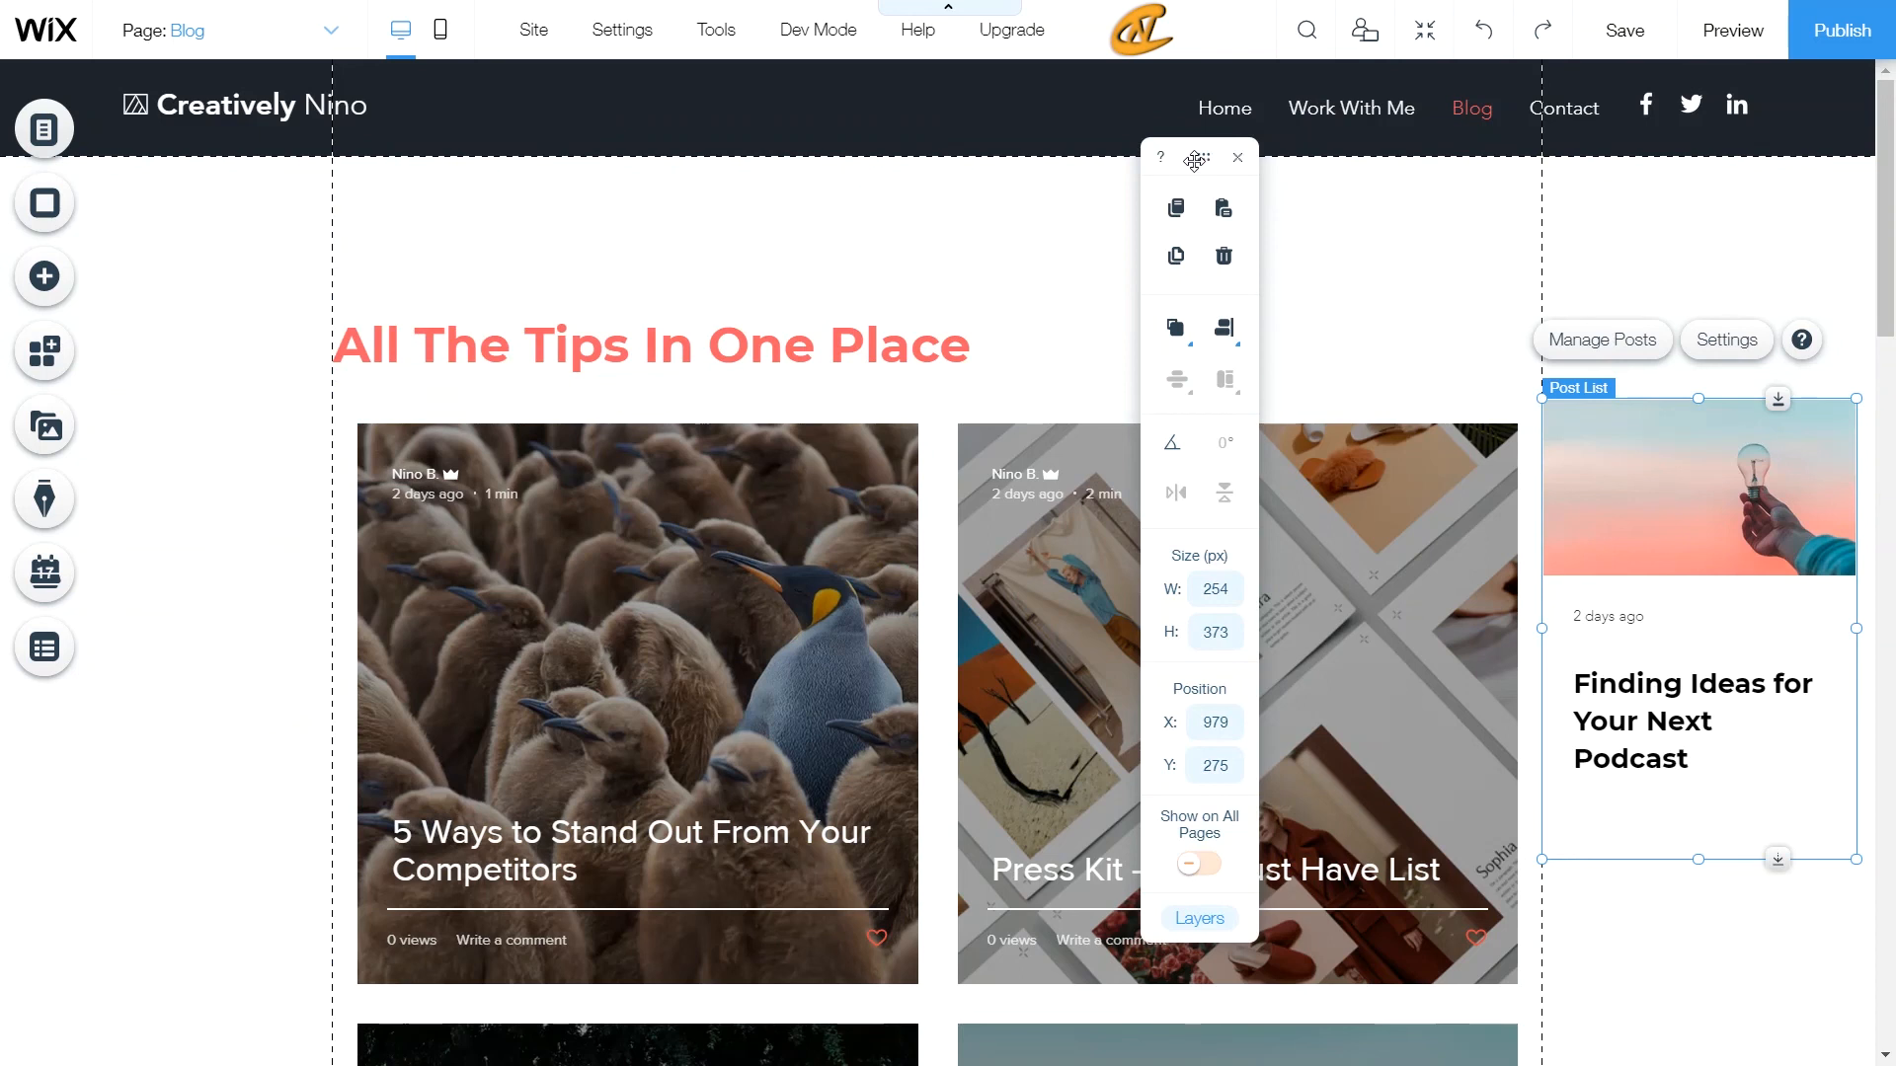
Examine the blog elements available to add, from the post list variants to Recent Posts, Category Menu, Archive and RSS Button.
left_click_drag(1195, 160, 1267, 169)
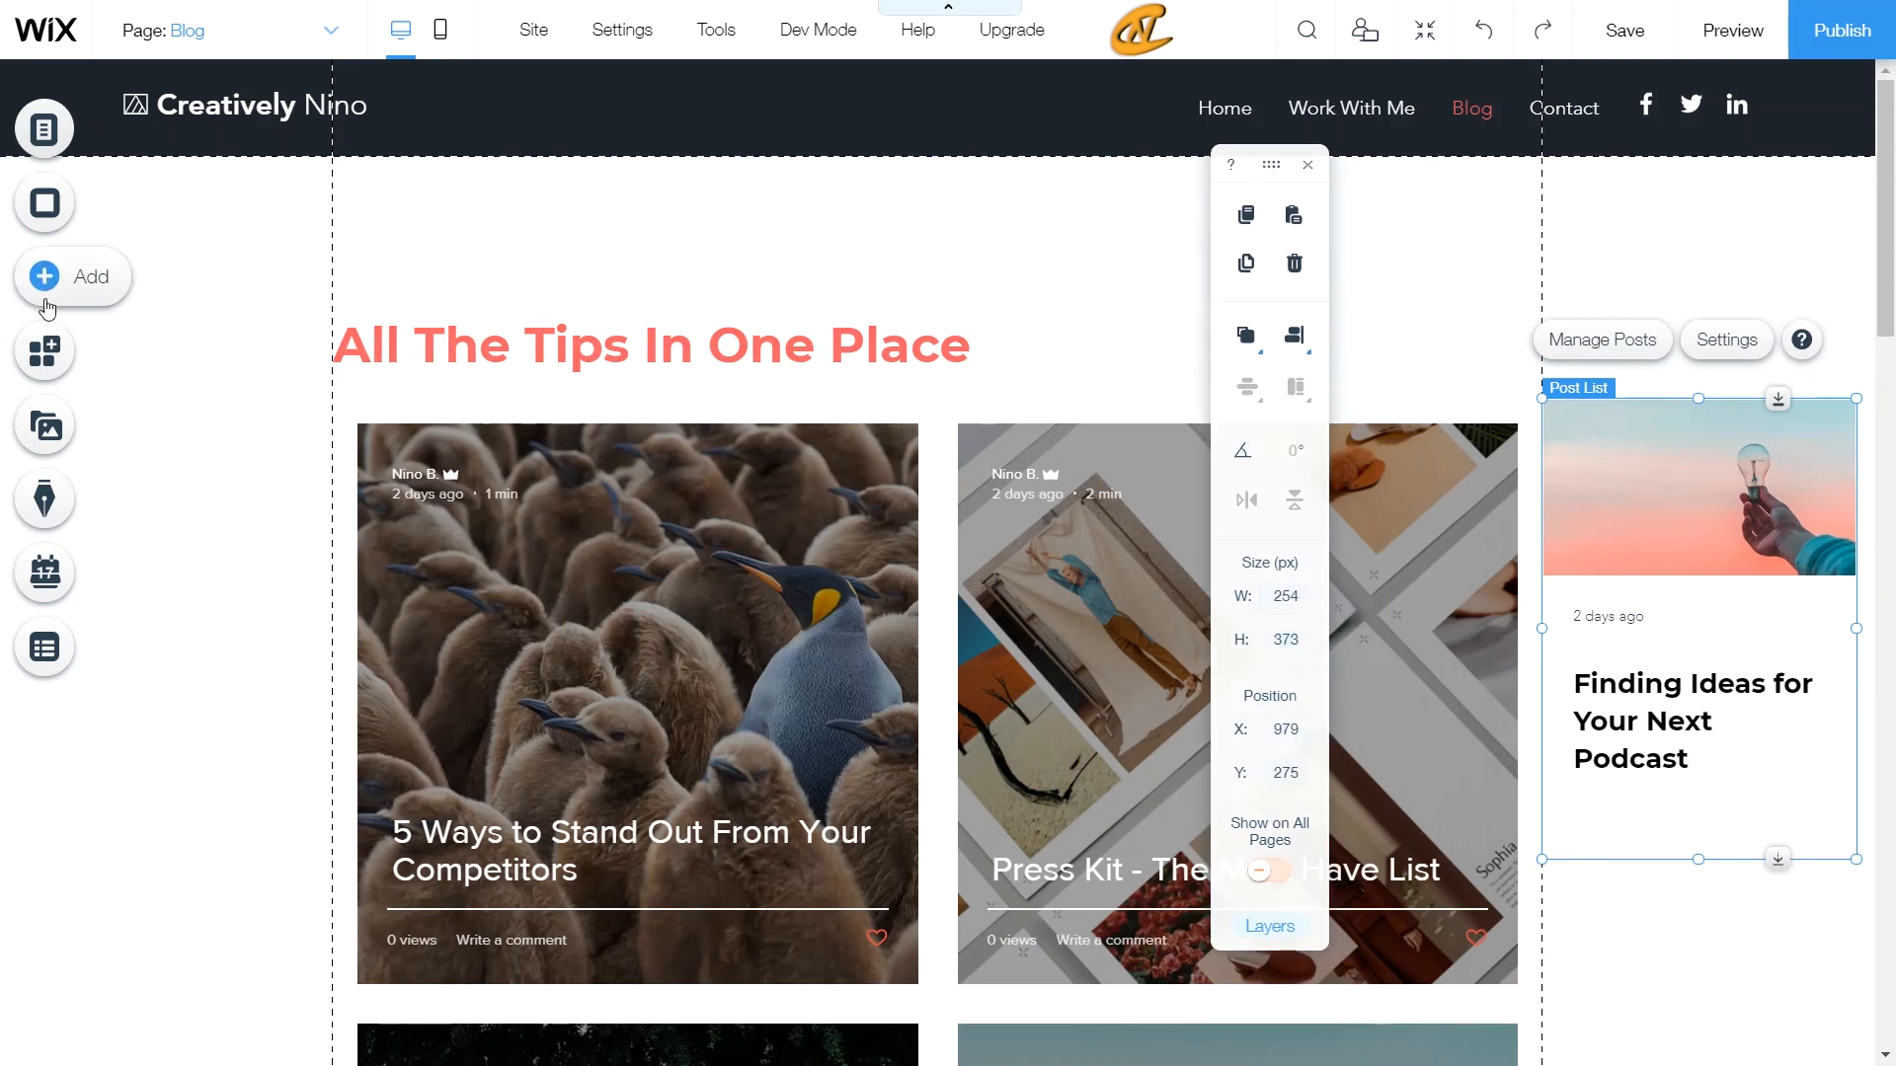
left_click(47, 499)
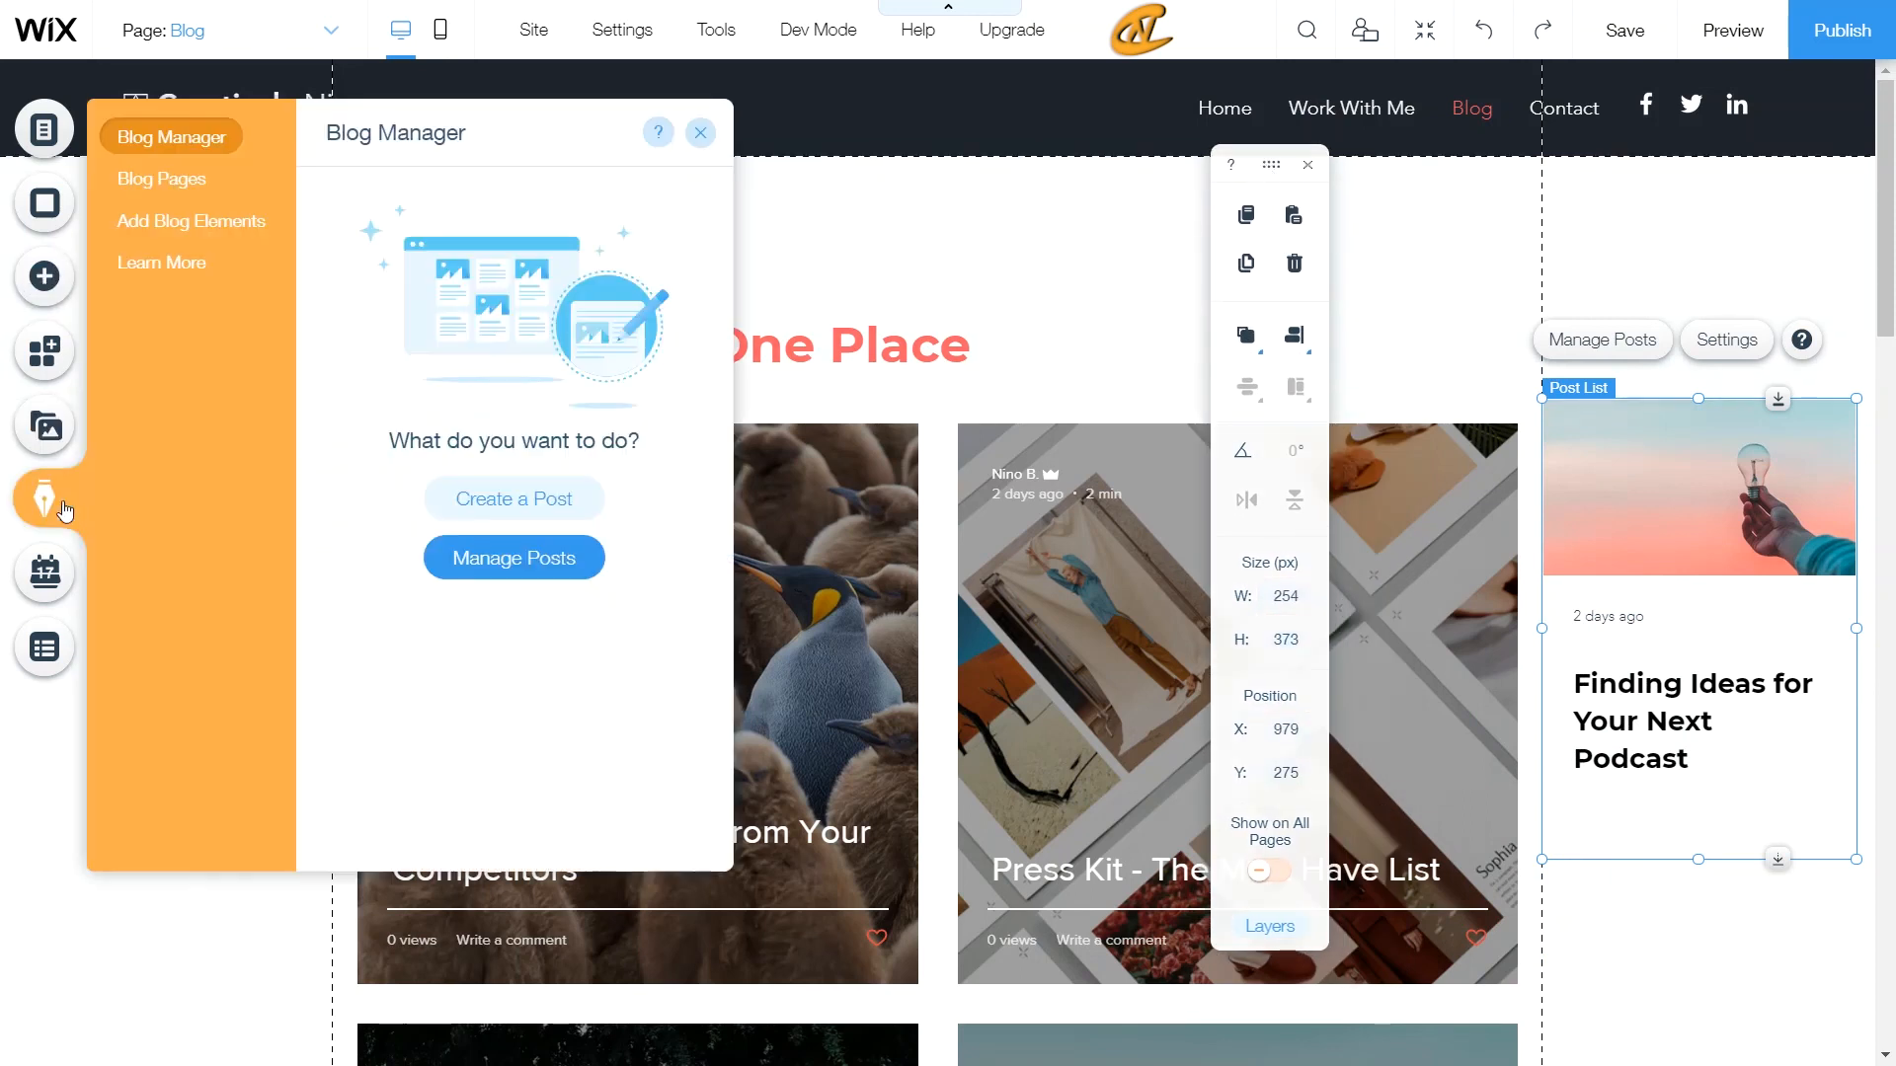
left_click(248, 235)
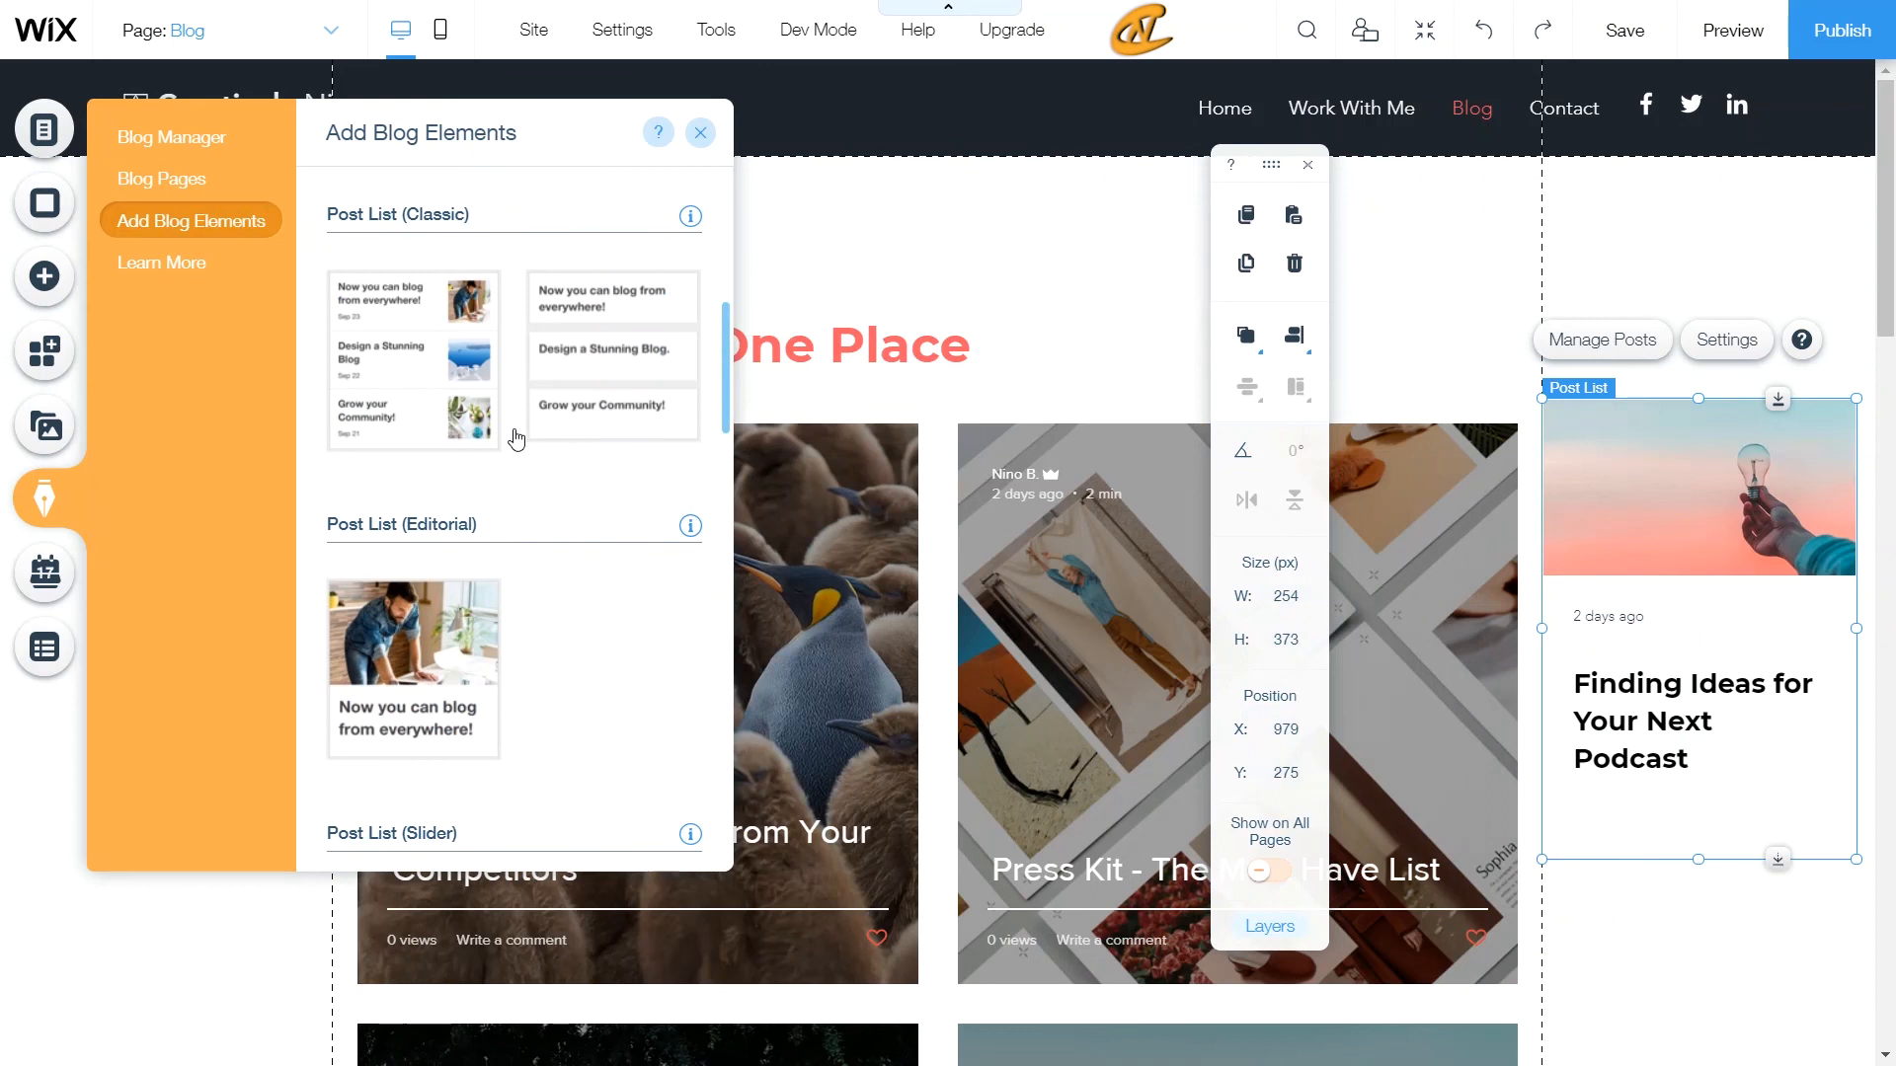
scroll(516, 439, "down", 3)
scroll(513, 455, "up", 3)
scroll(473, 553, "down", 5)
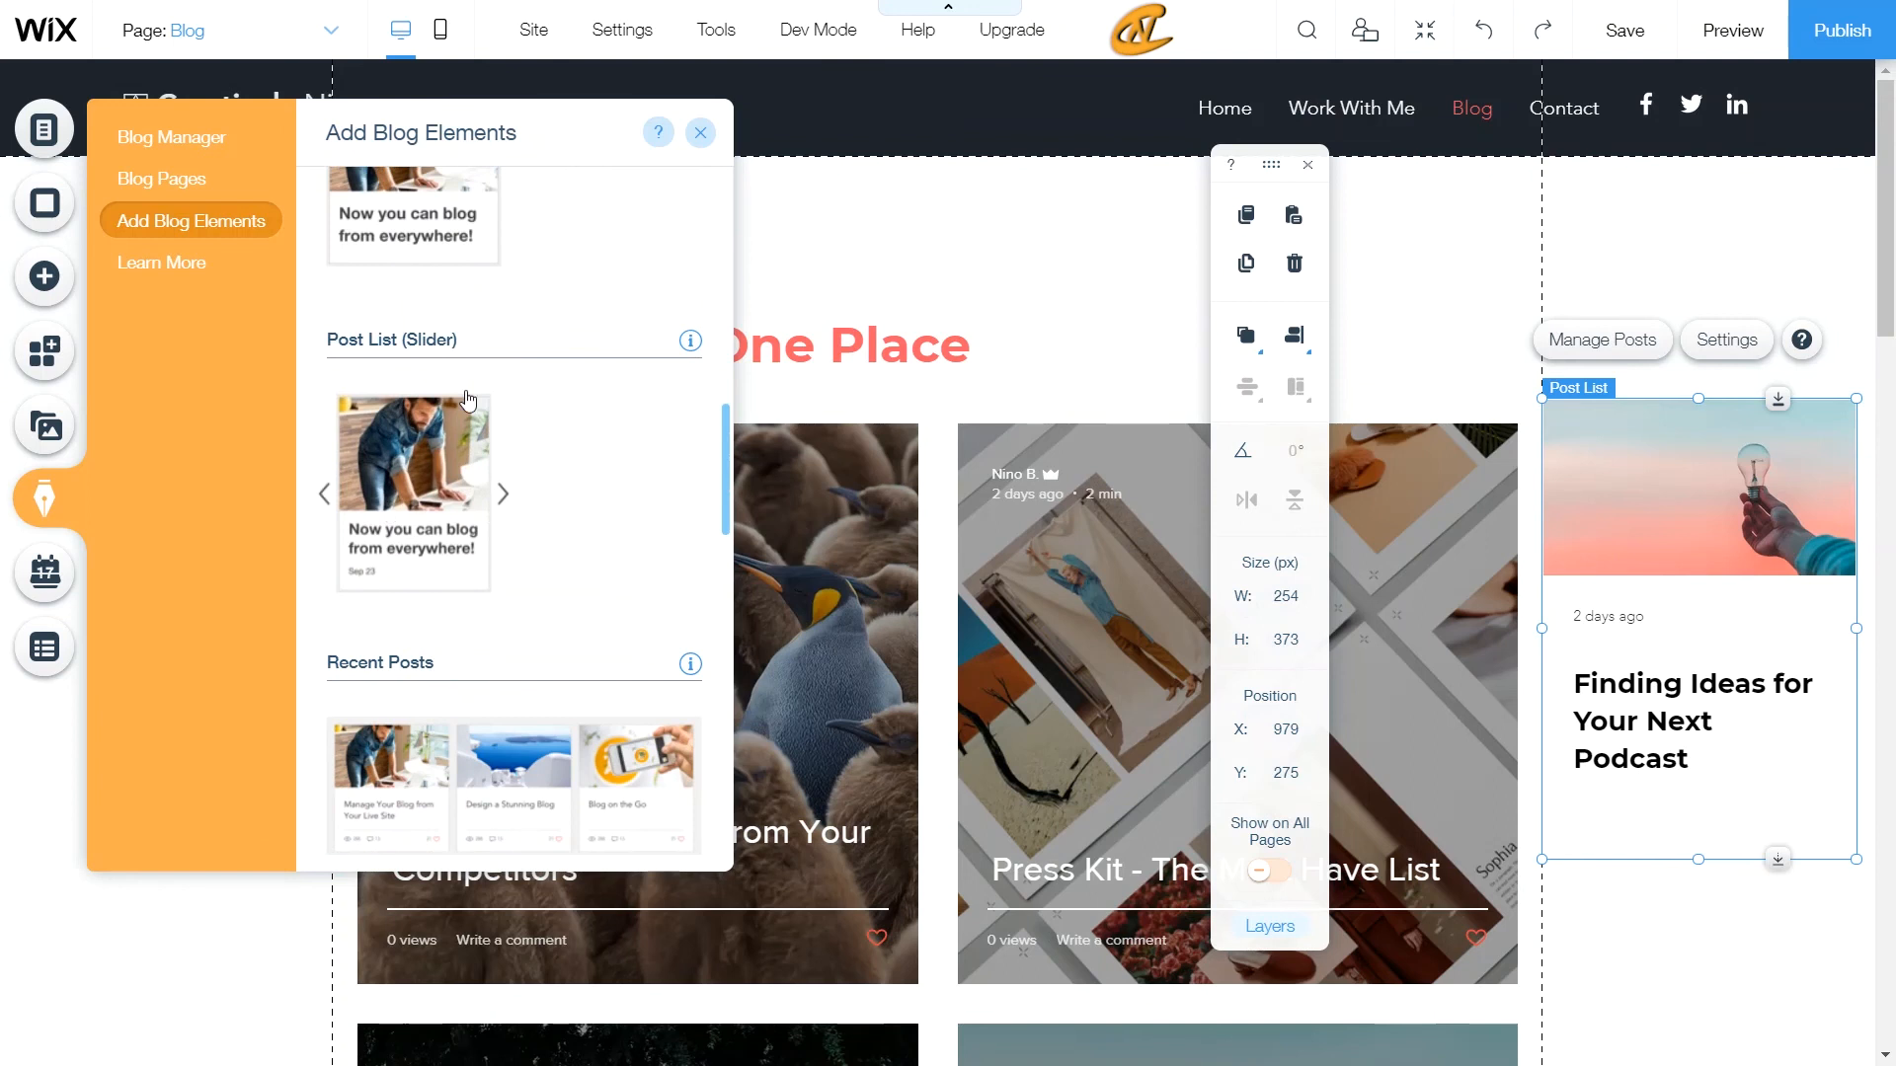
scroll(431, 474, "down", 1)
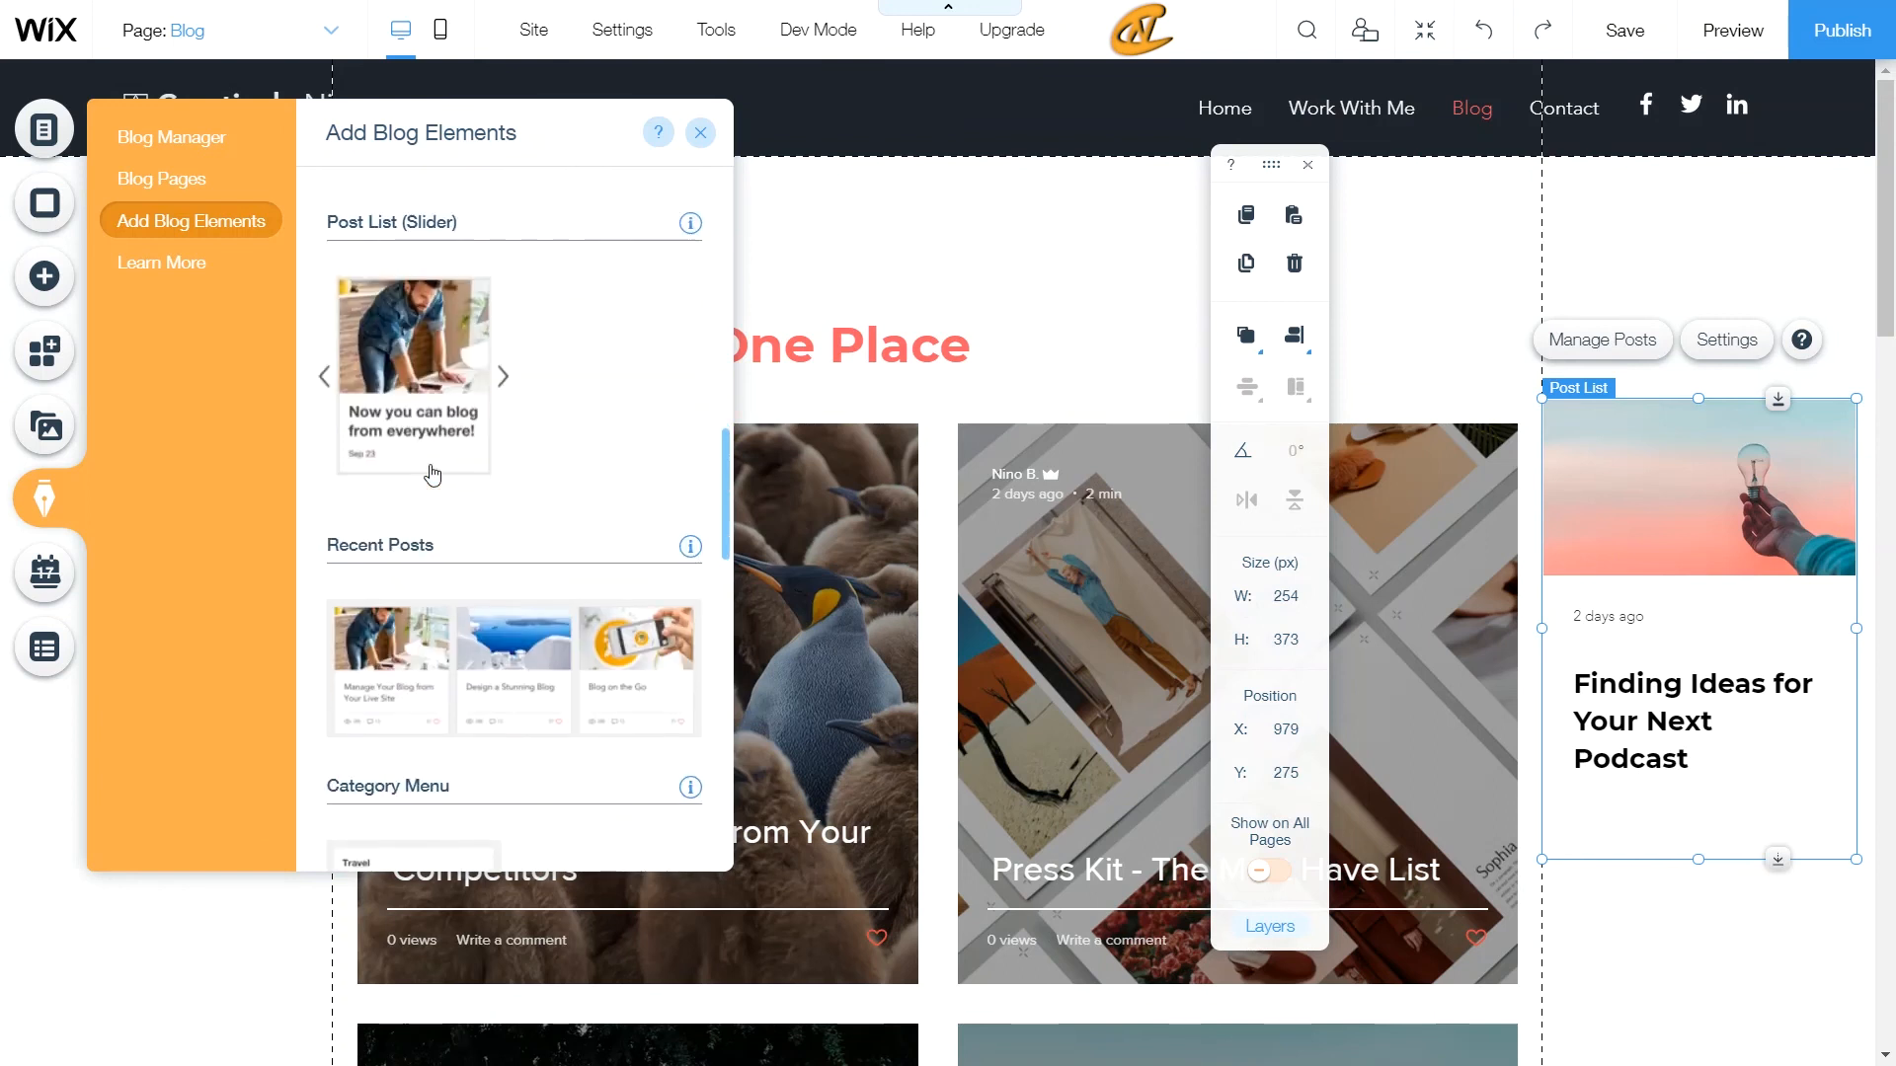
scroll(432, 474, "up", 6)
scroll(432, 472, "up", 2)
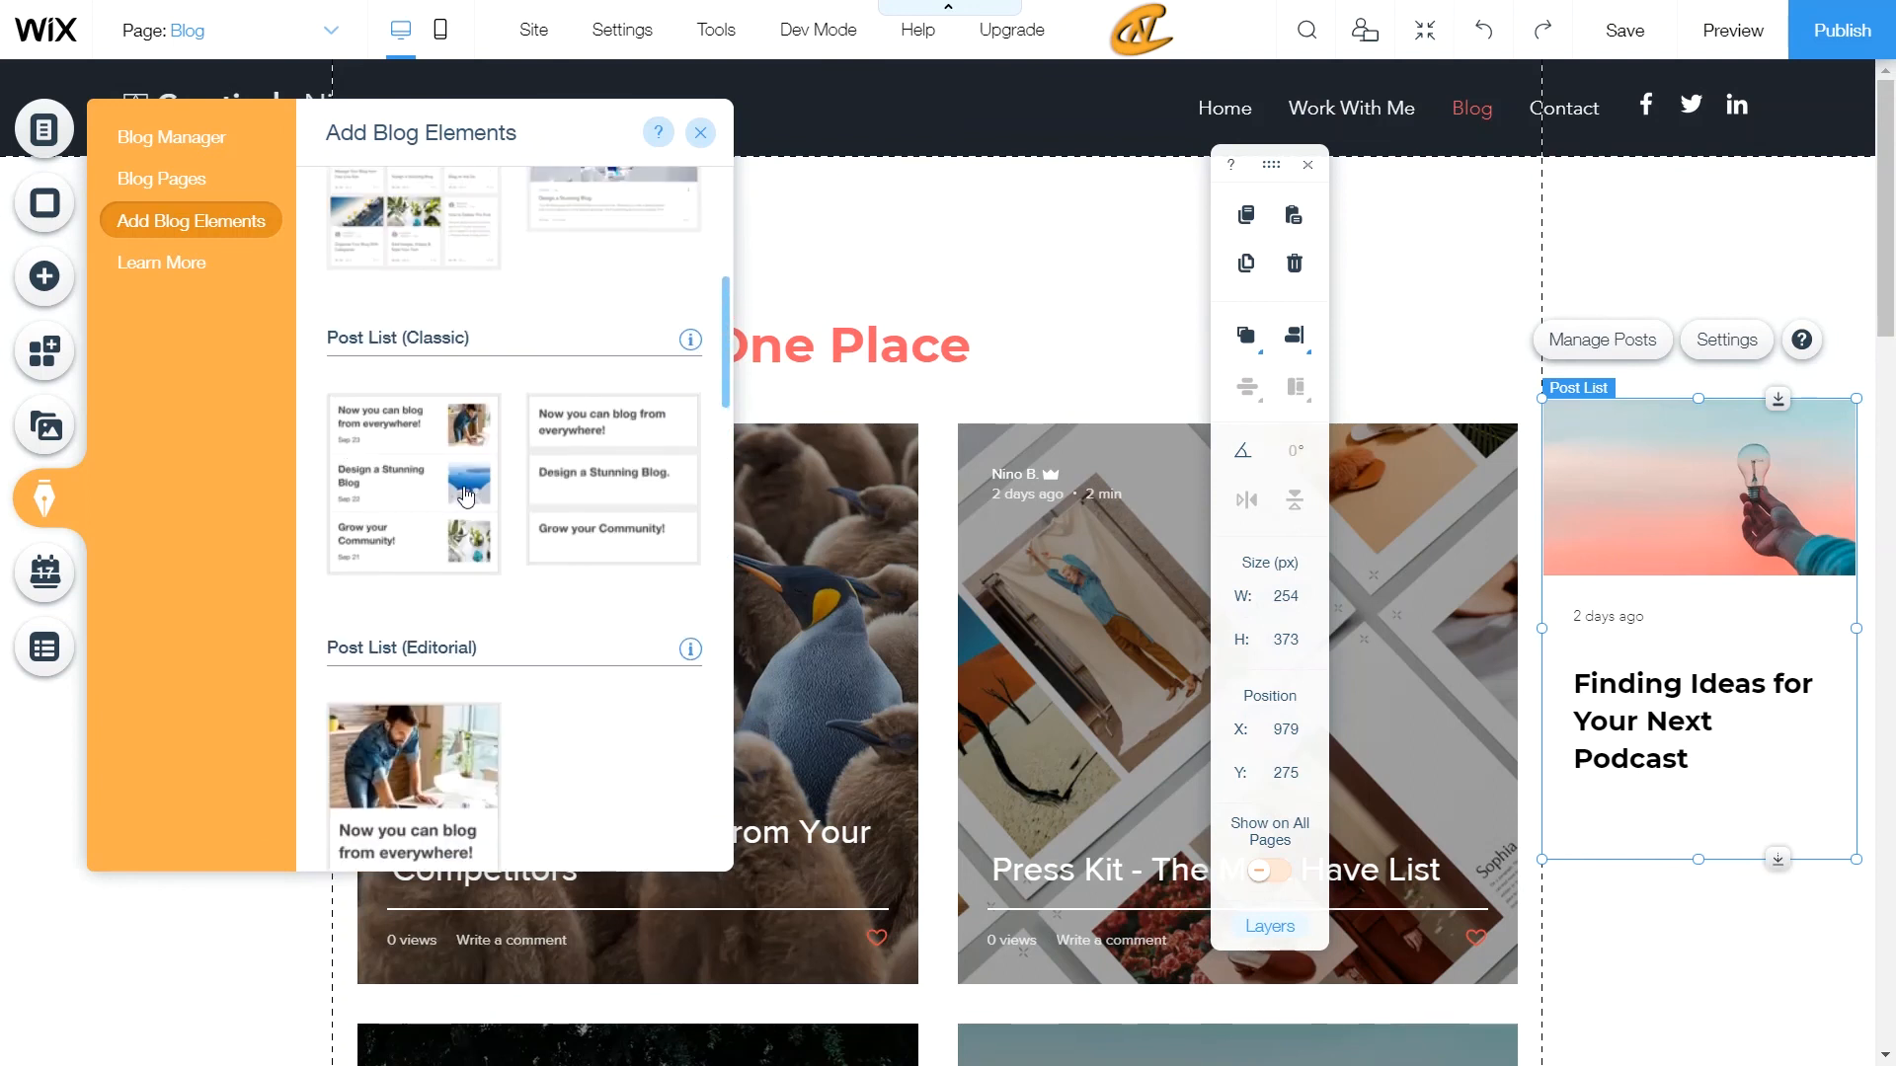
scroll(514, 475, "down", 3)
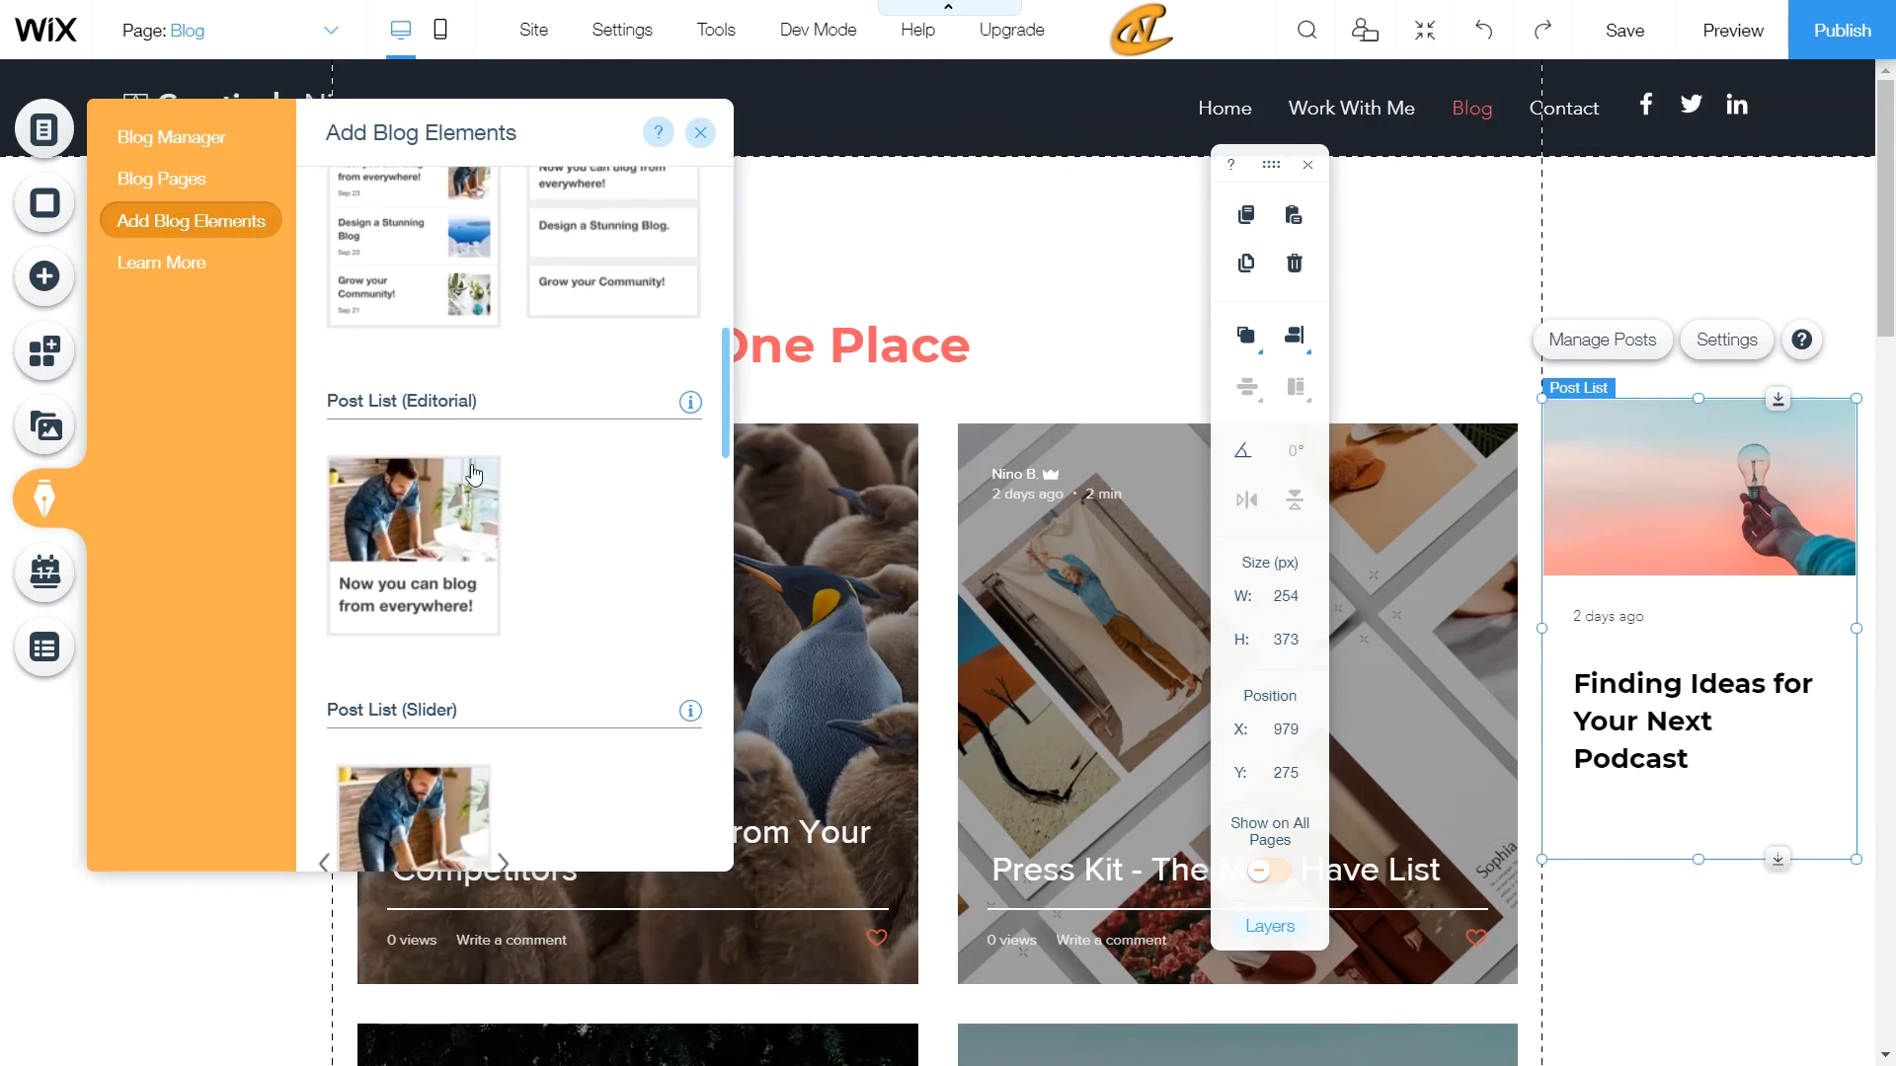
scroll(512, 466, "down", 4)
scroll(497, 478, "down", 3)
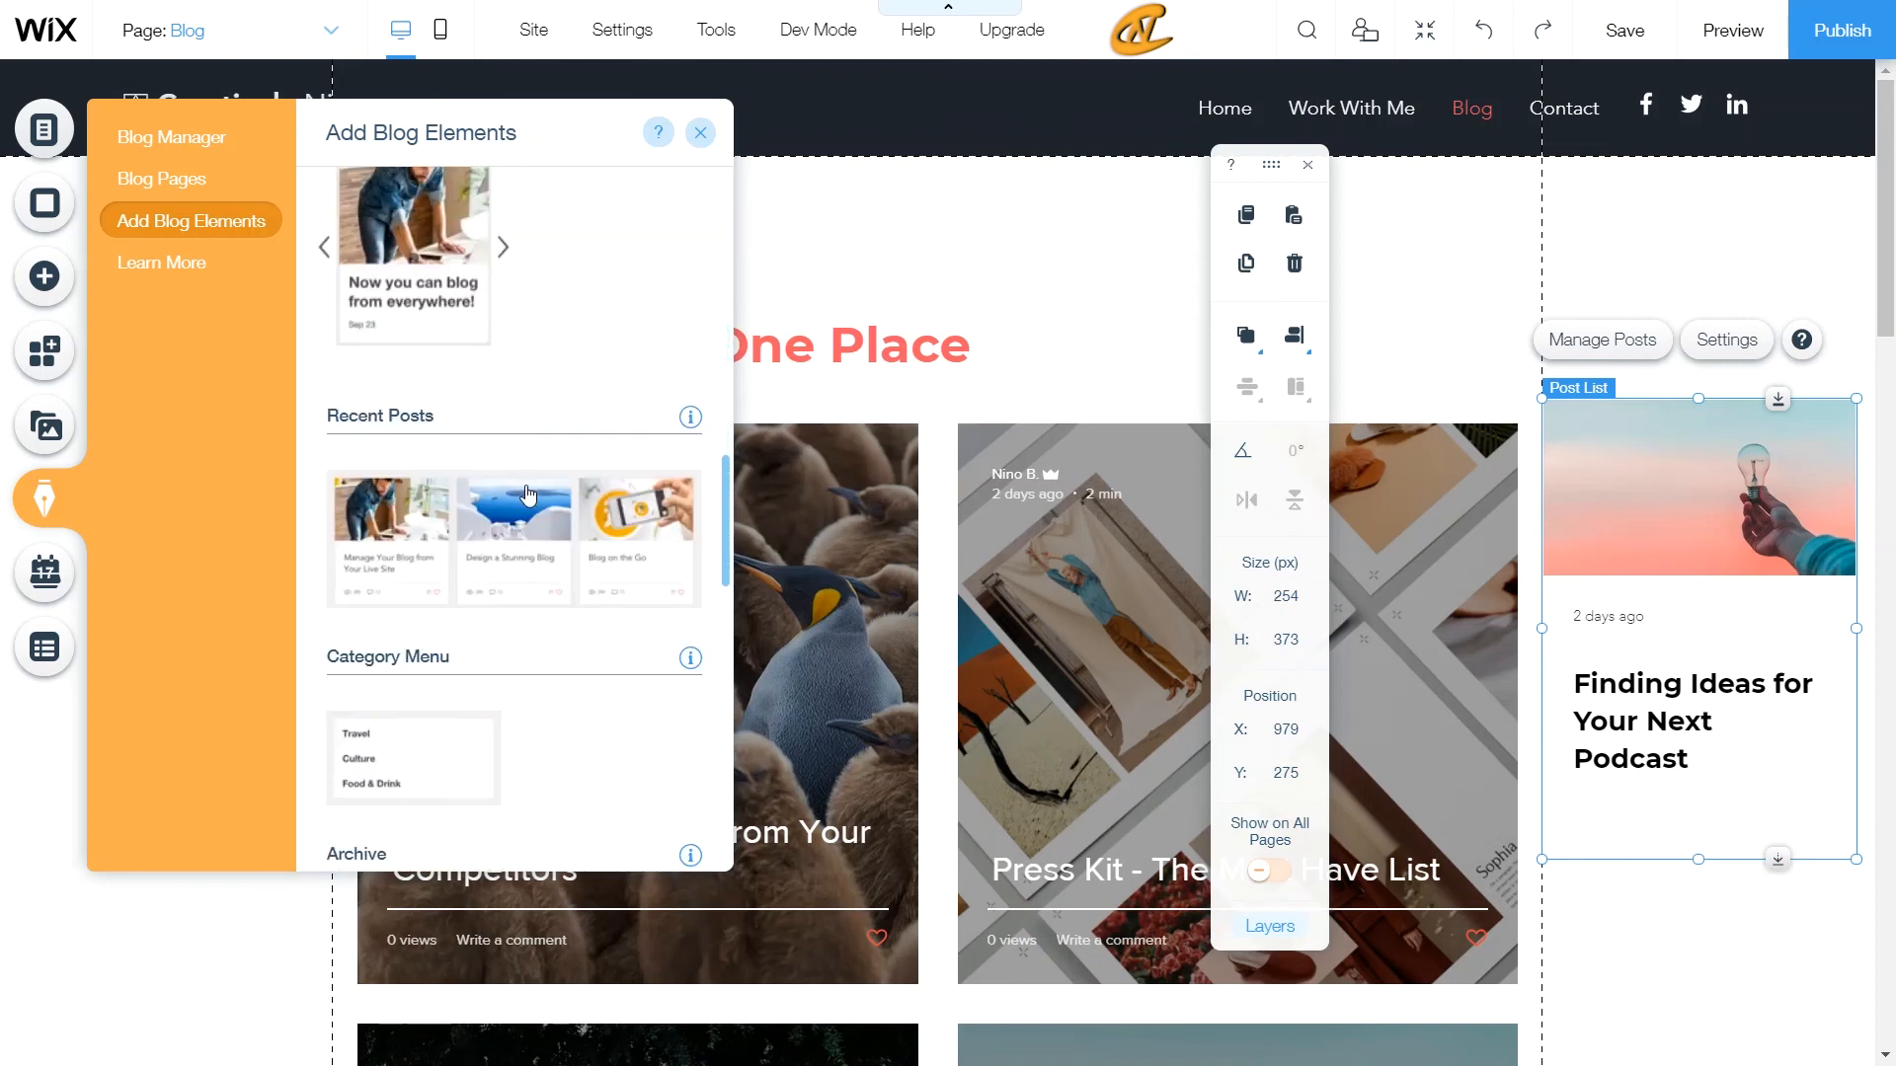
scroll(395, 479, "down", 2)
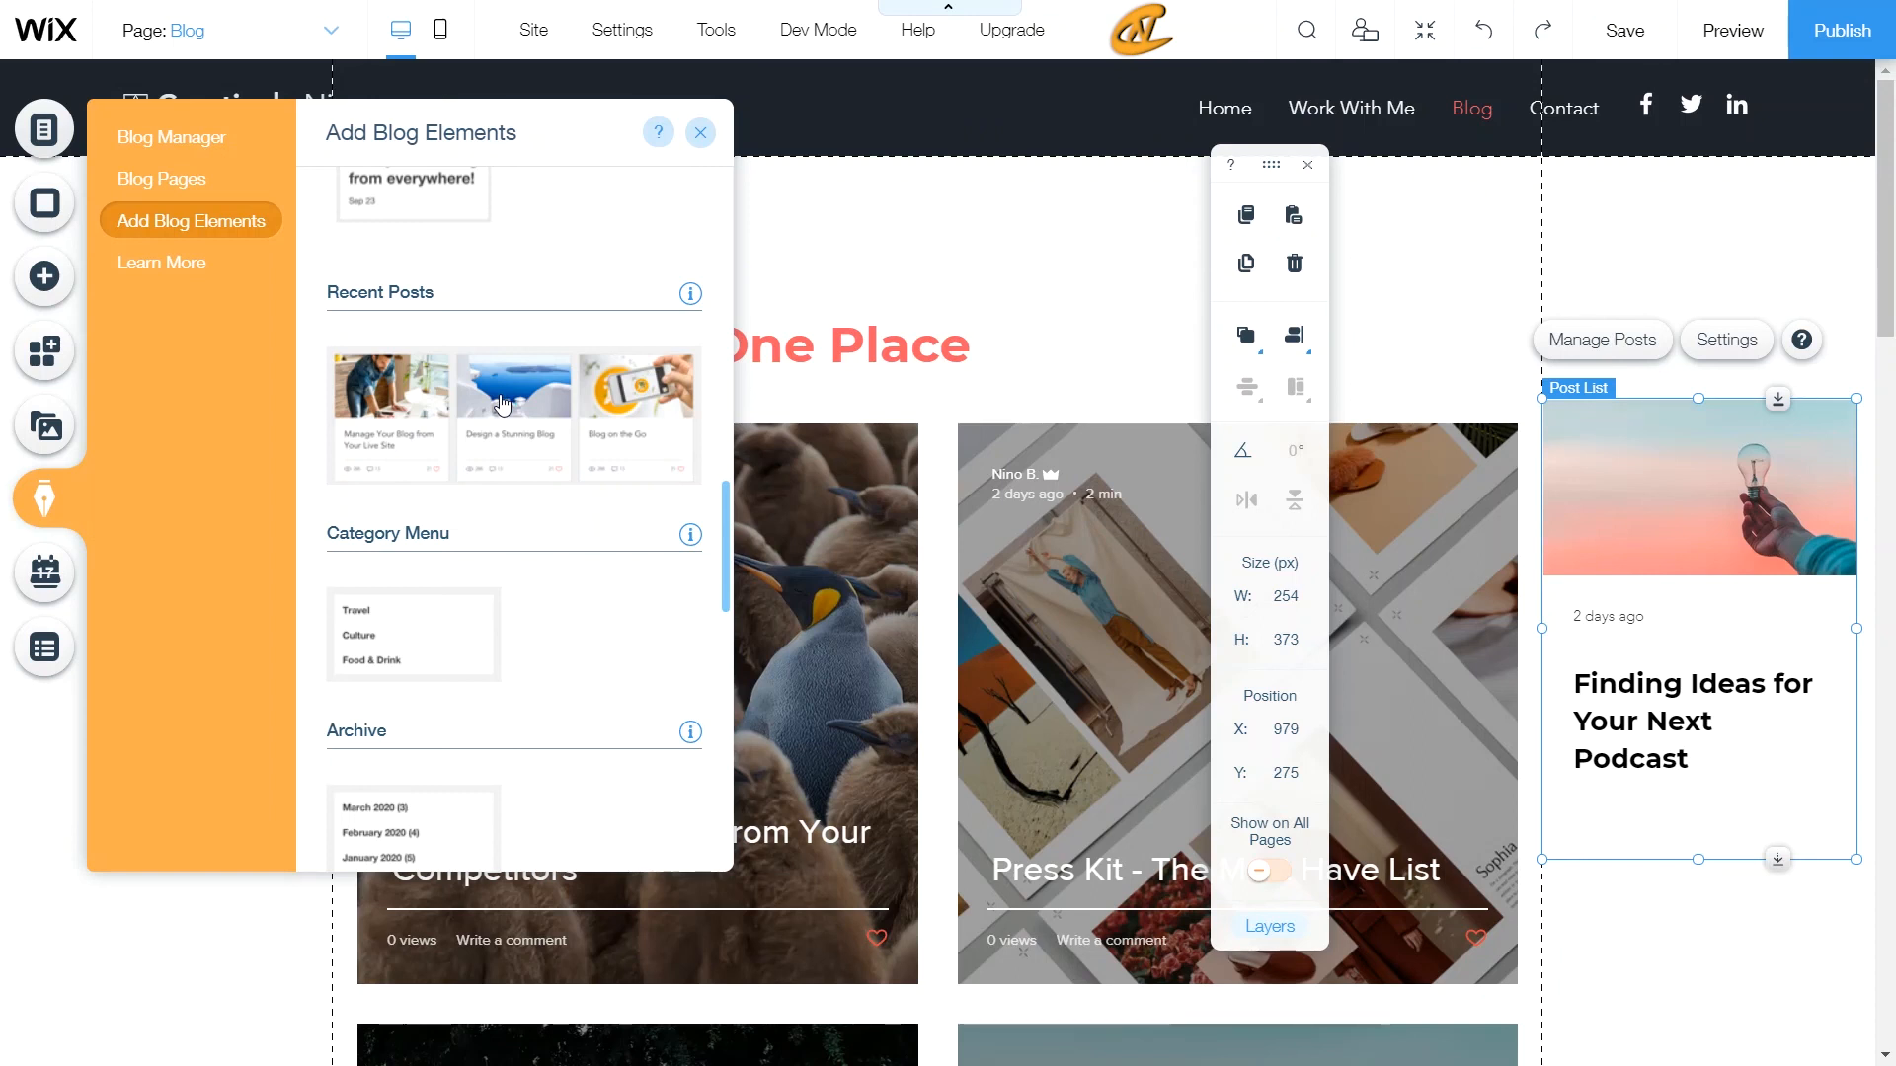
scroll(524, 405, "down", 3)
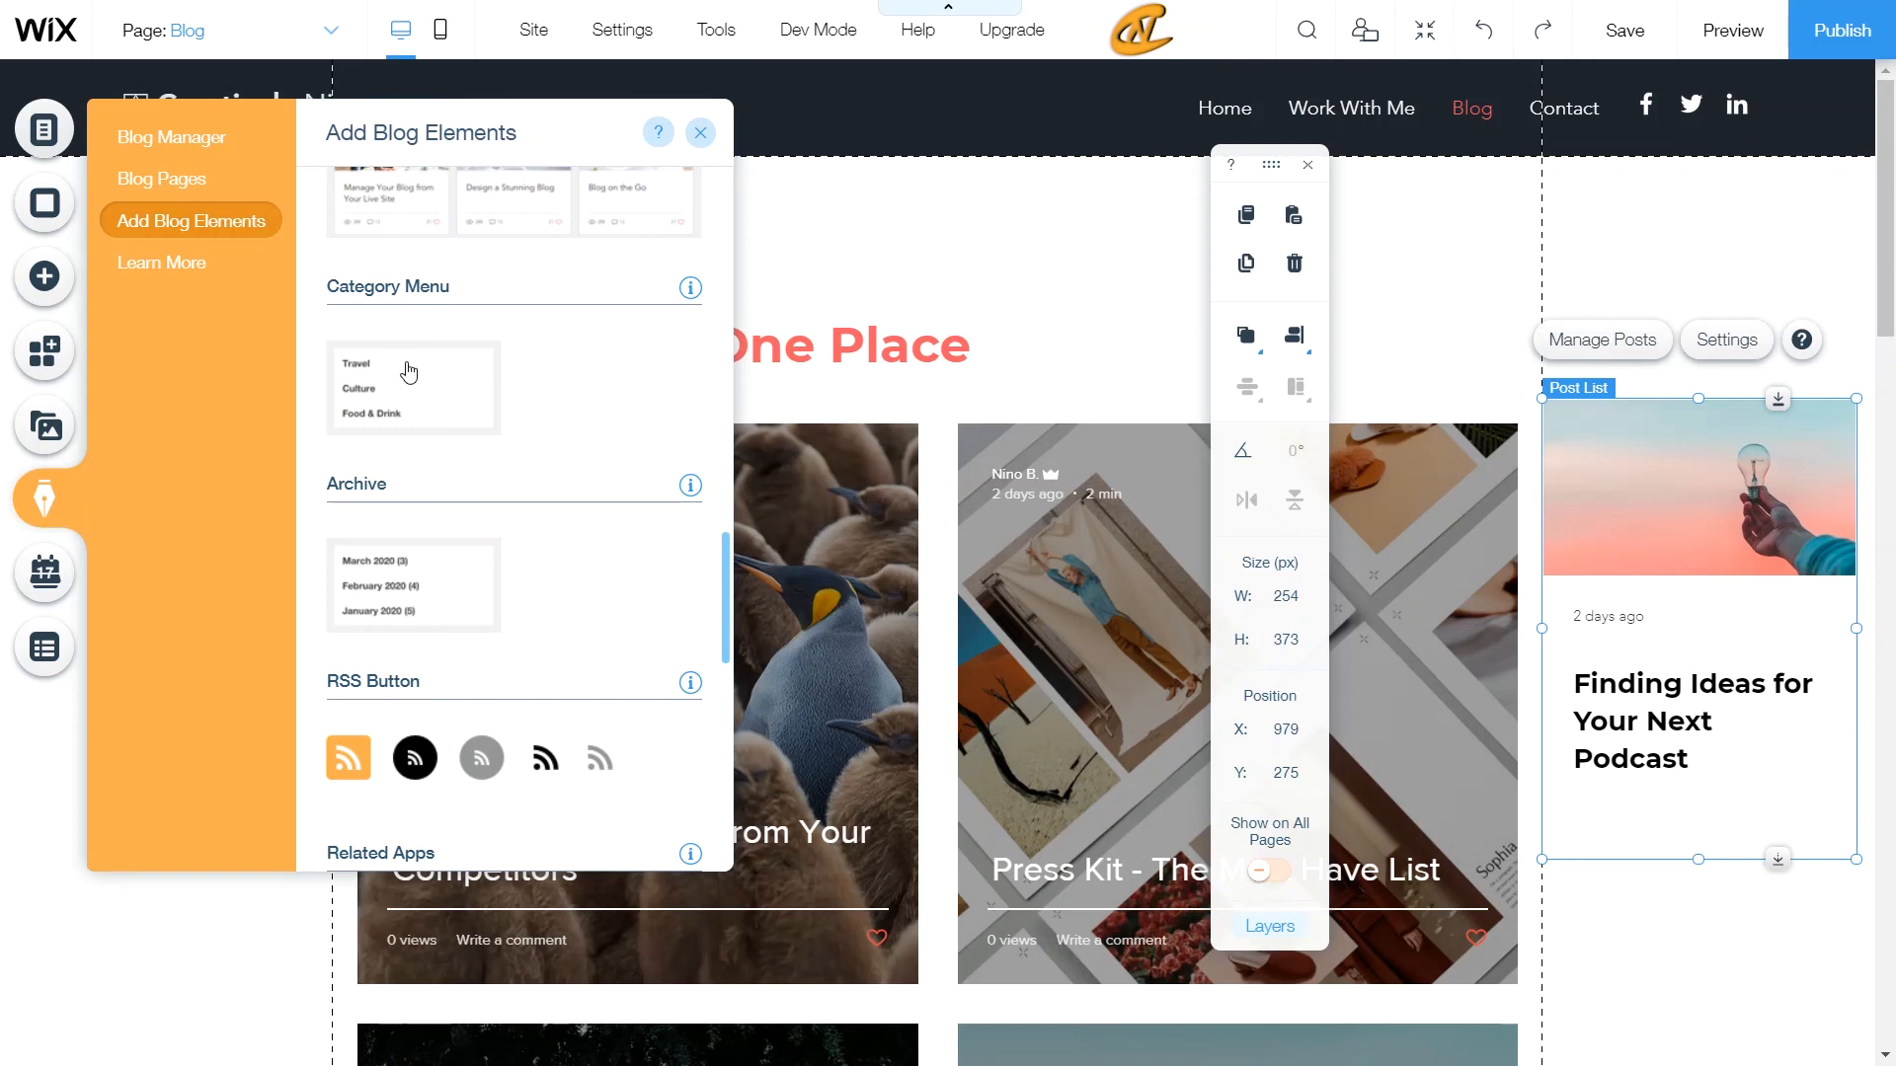
scroll(1047, 549, "down", 10)
scroll(1047, 549, "down", 2)
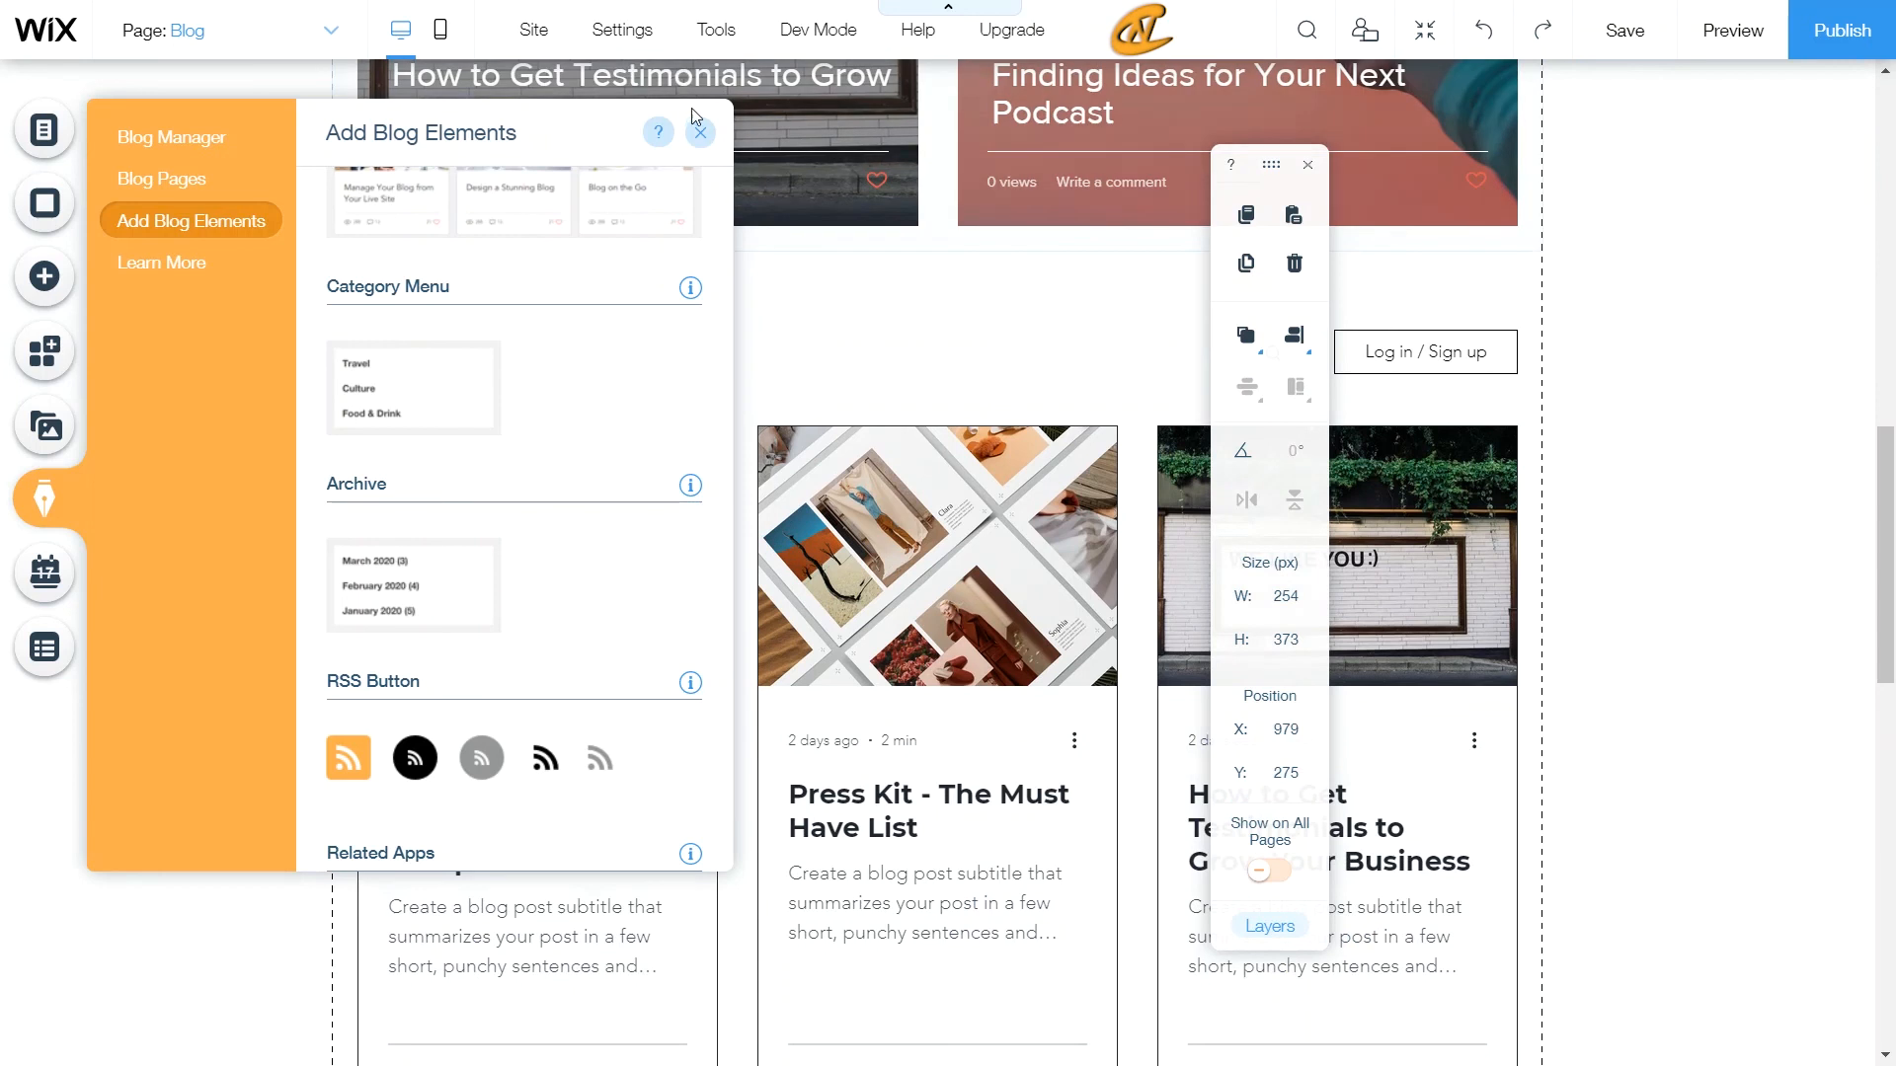
left_click(700, 134)
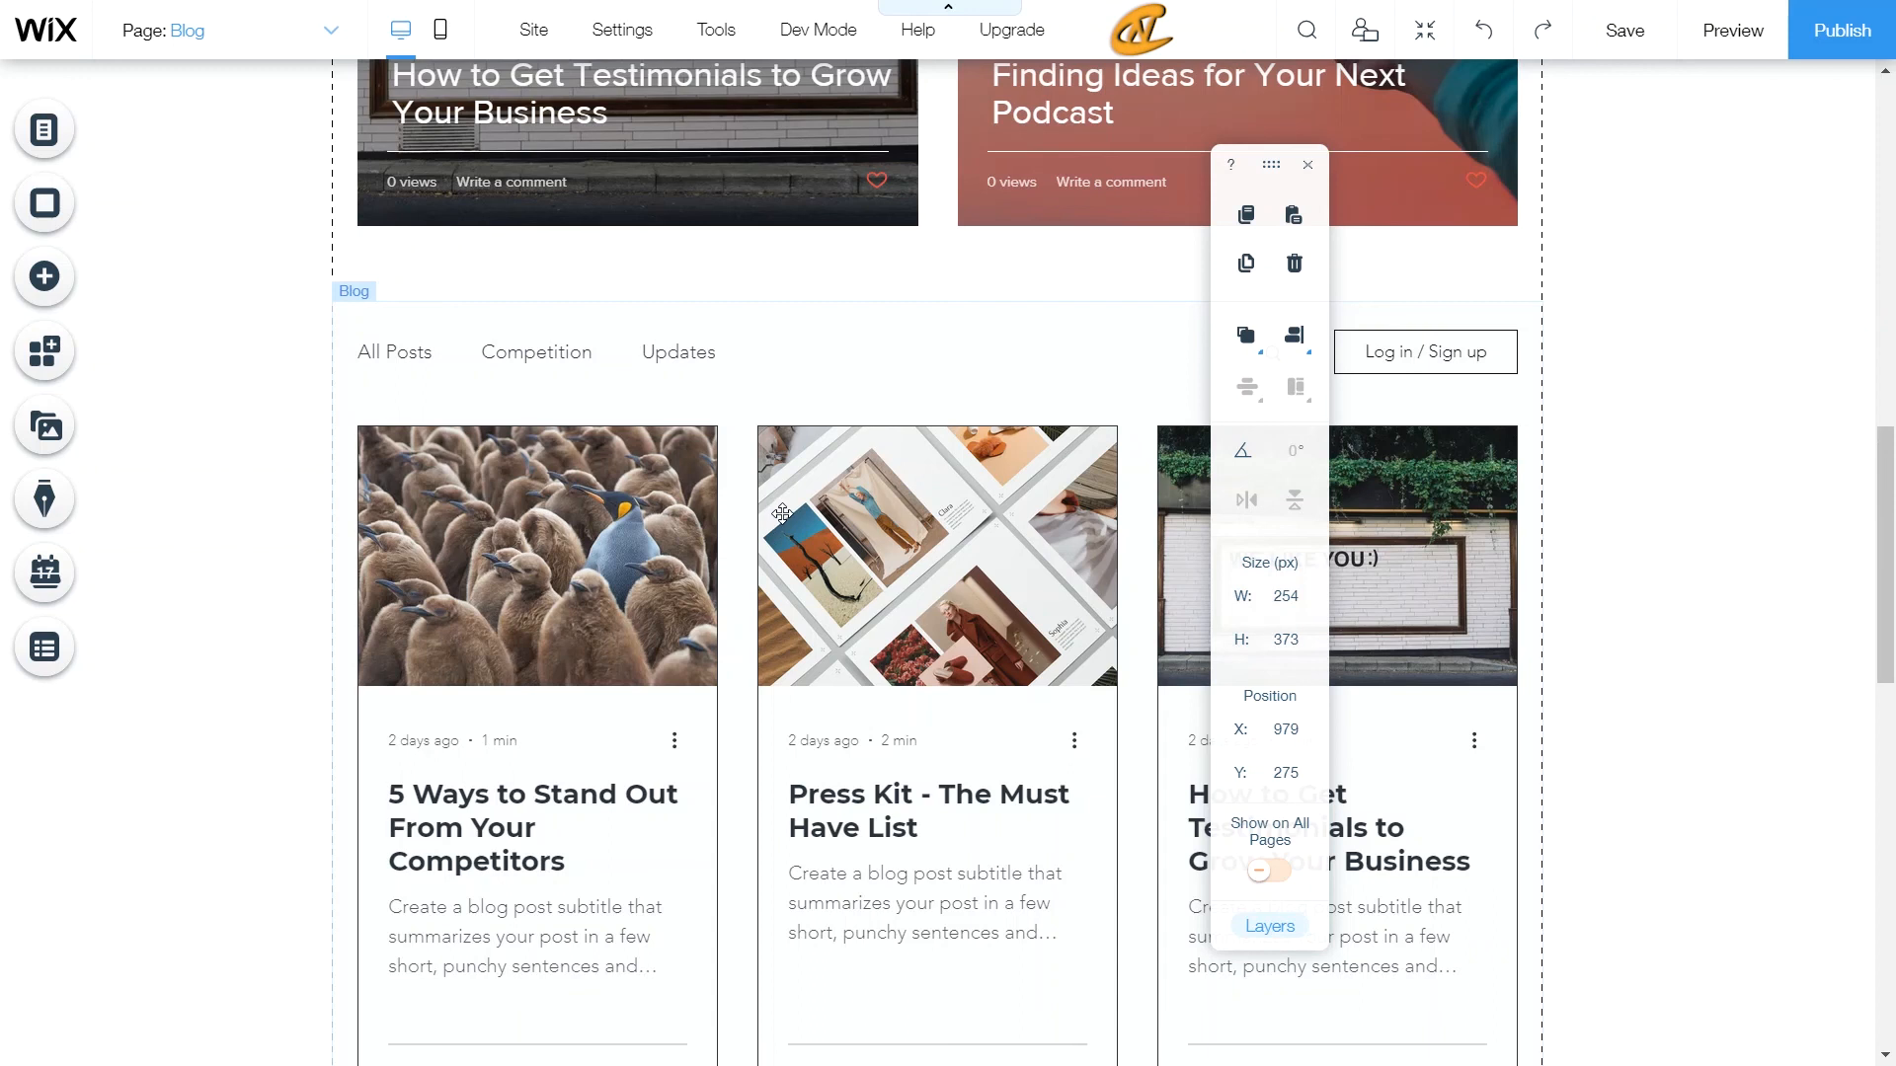
Add a Category Menu to the page margin on the right of the blog feed.
left_click(44, 498)
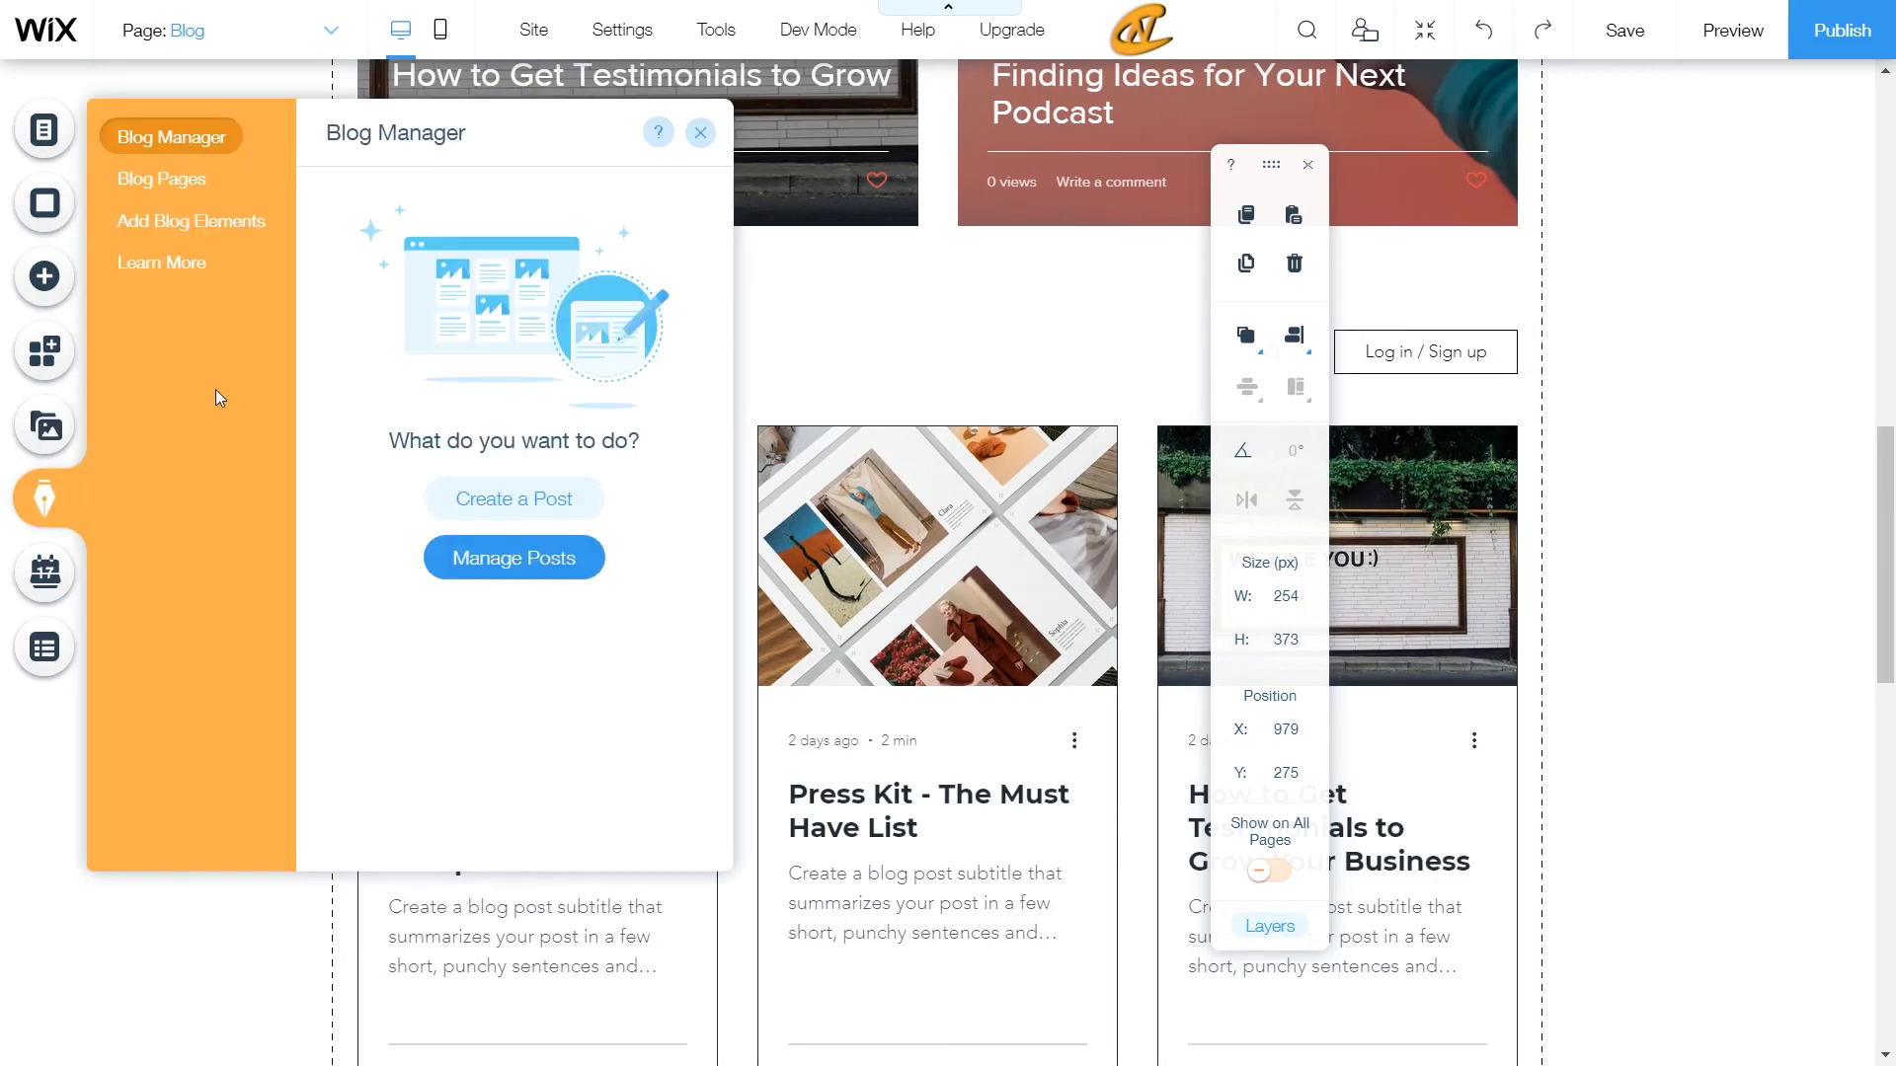
left_click(219, 223)
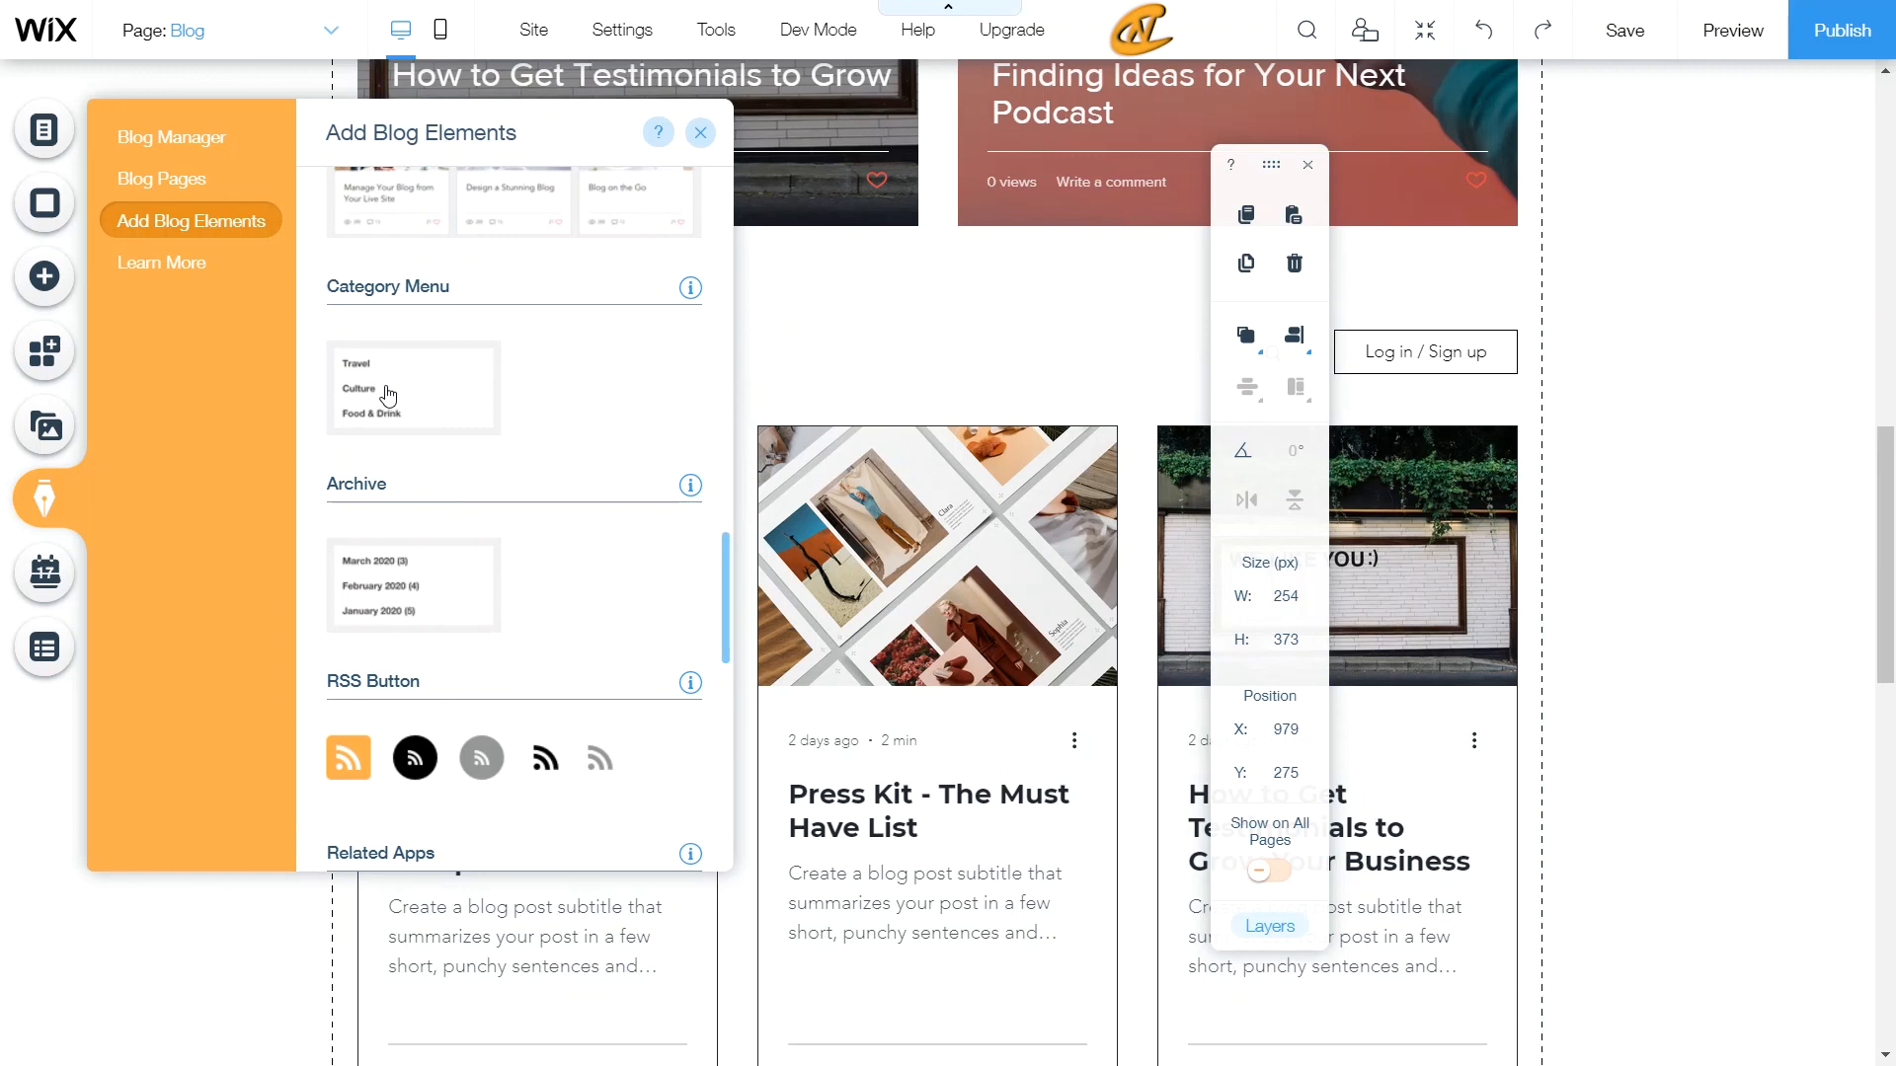
left_click_drag(391, 396, 1659, 473)
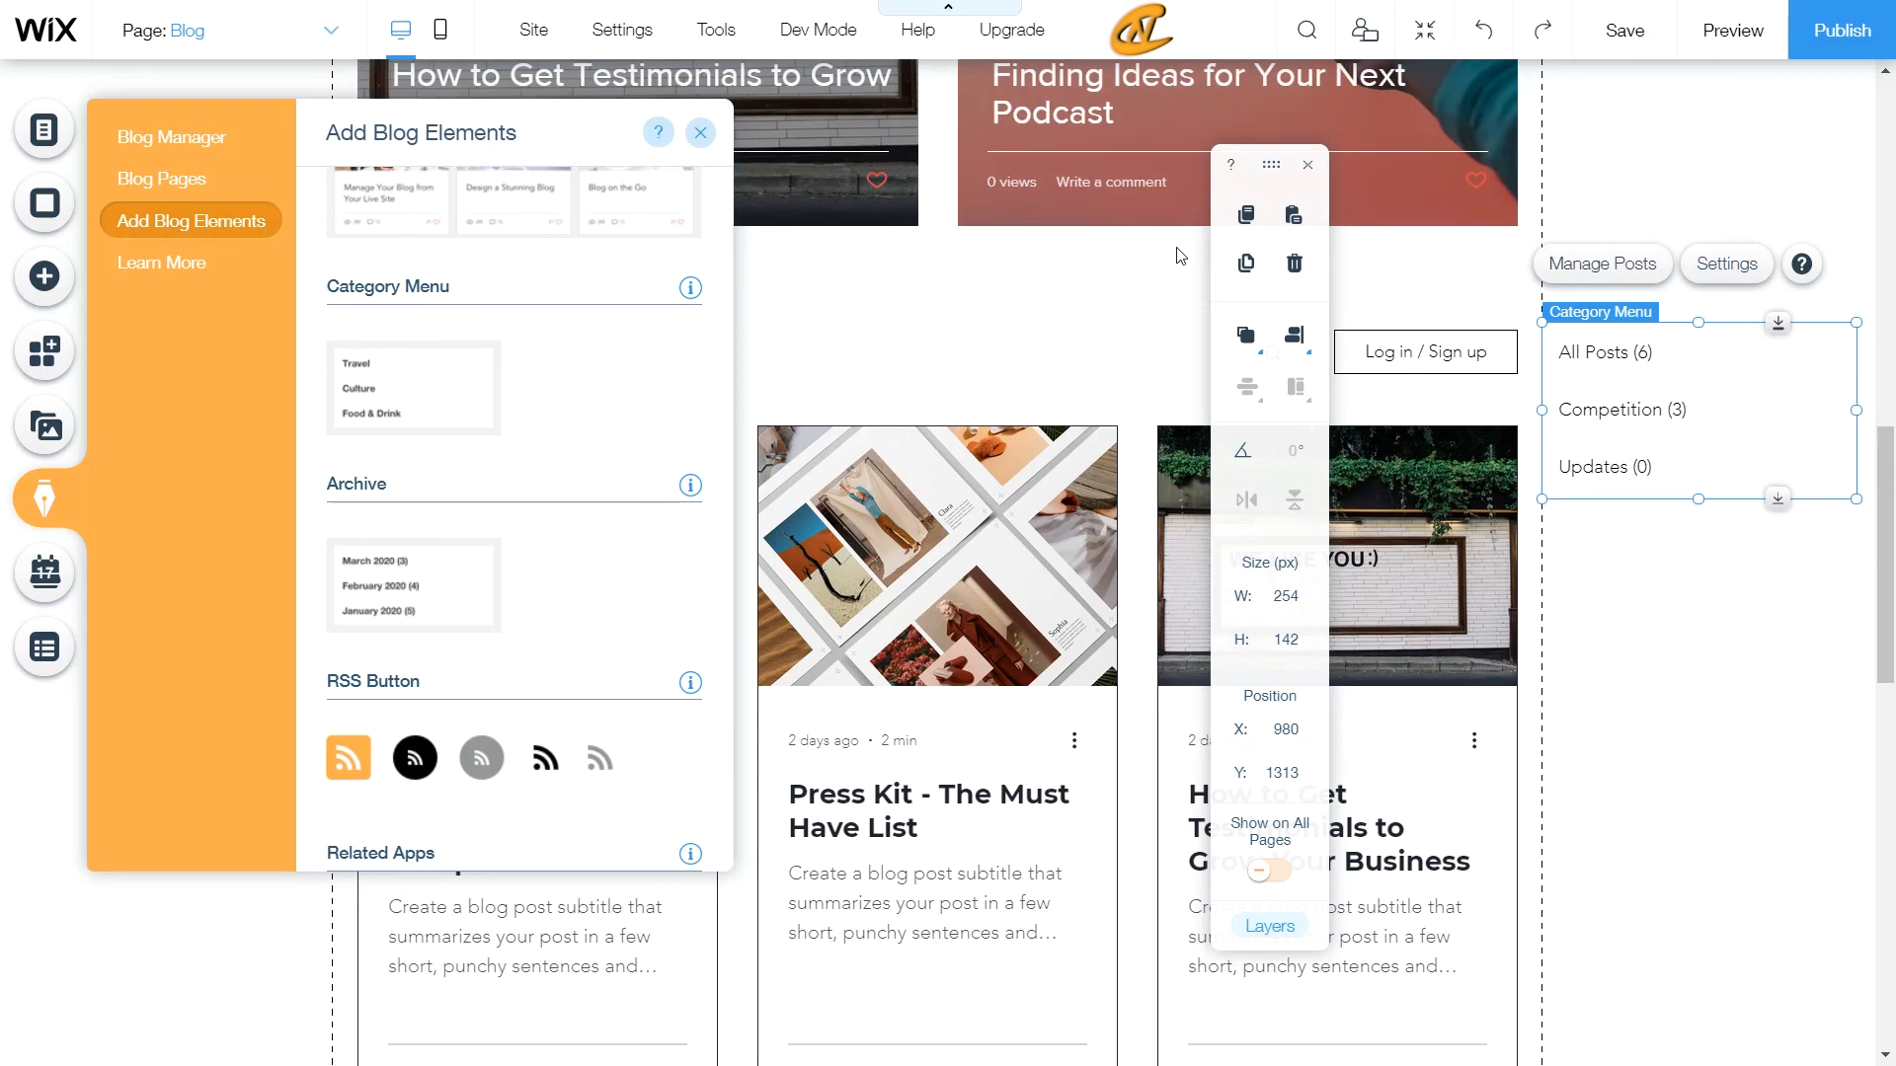
Try switching the "All Posts" entry and the number of posts off and back on in the Category Menu.
left_click(1726, 280)
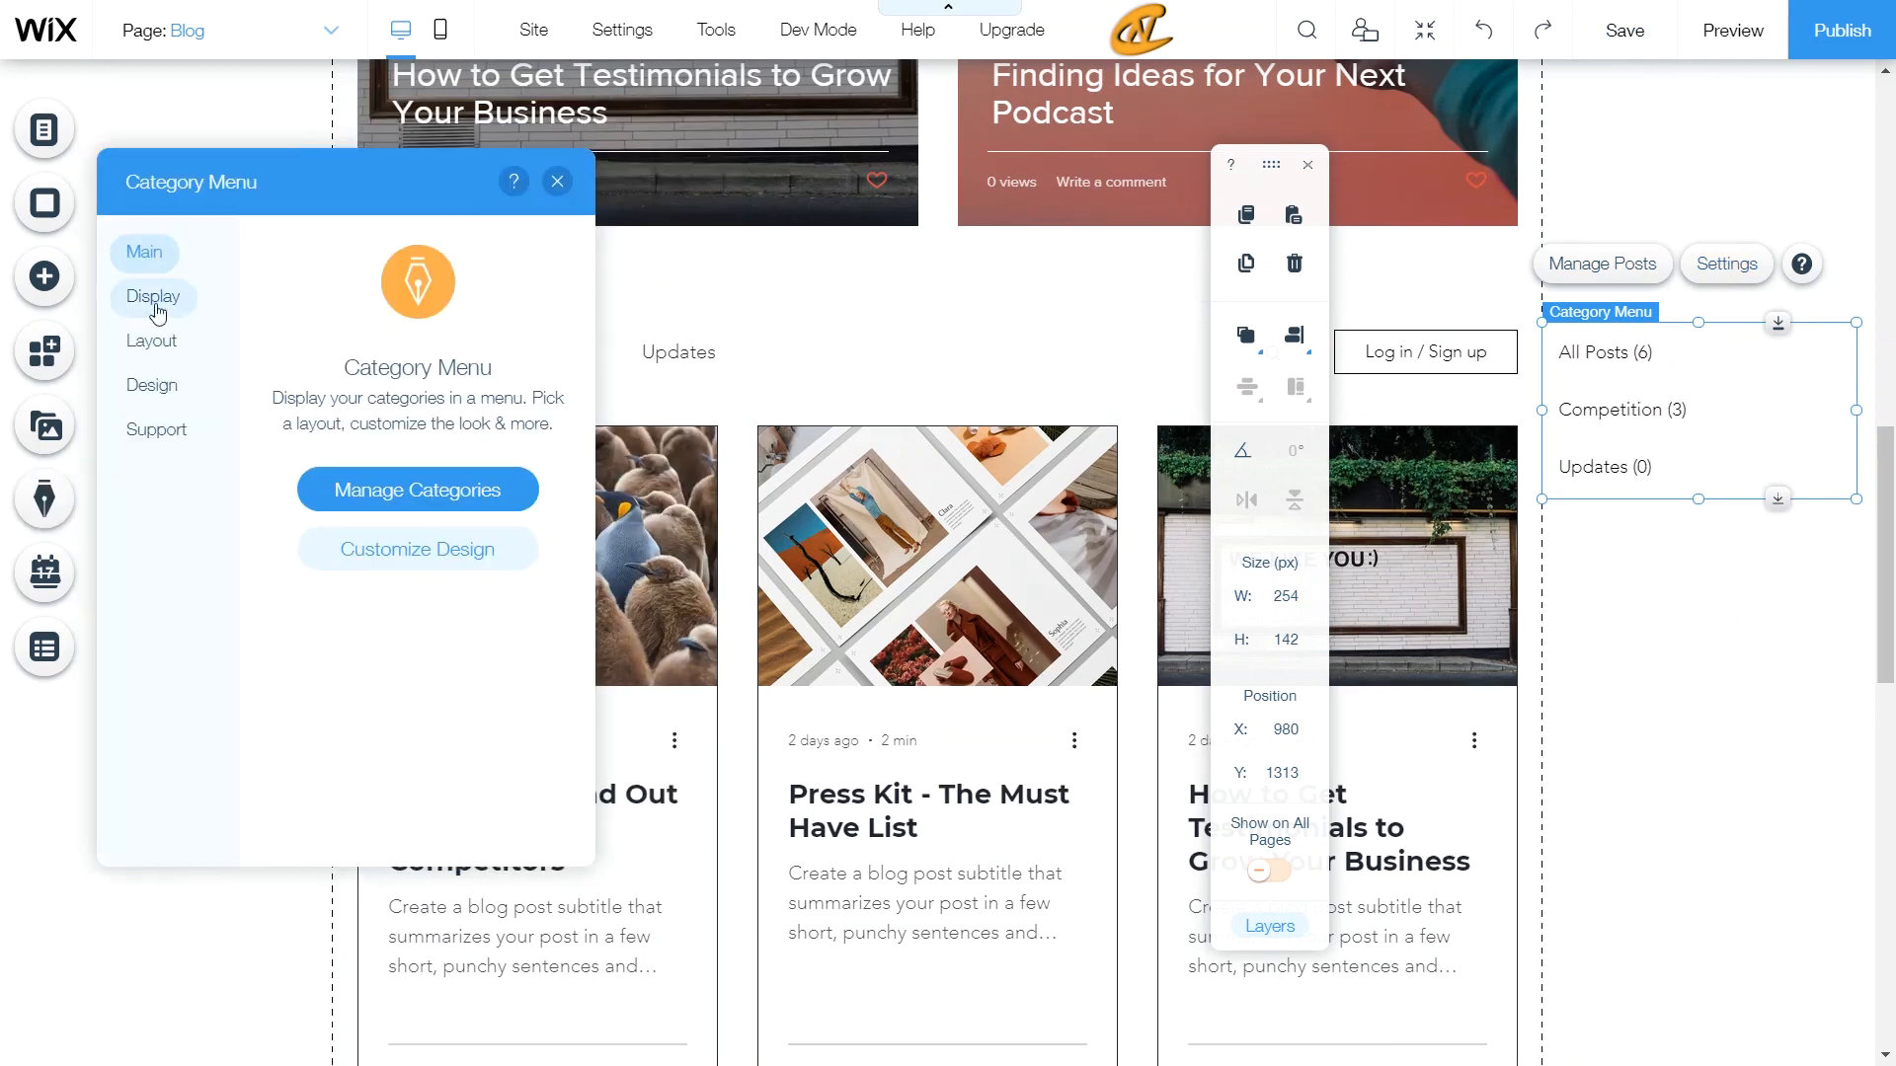
left_click(136, 298)
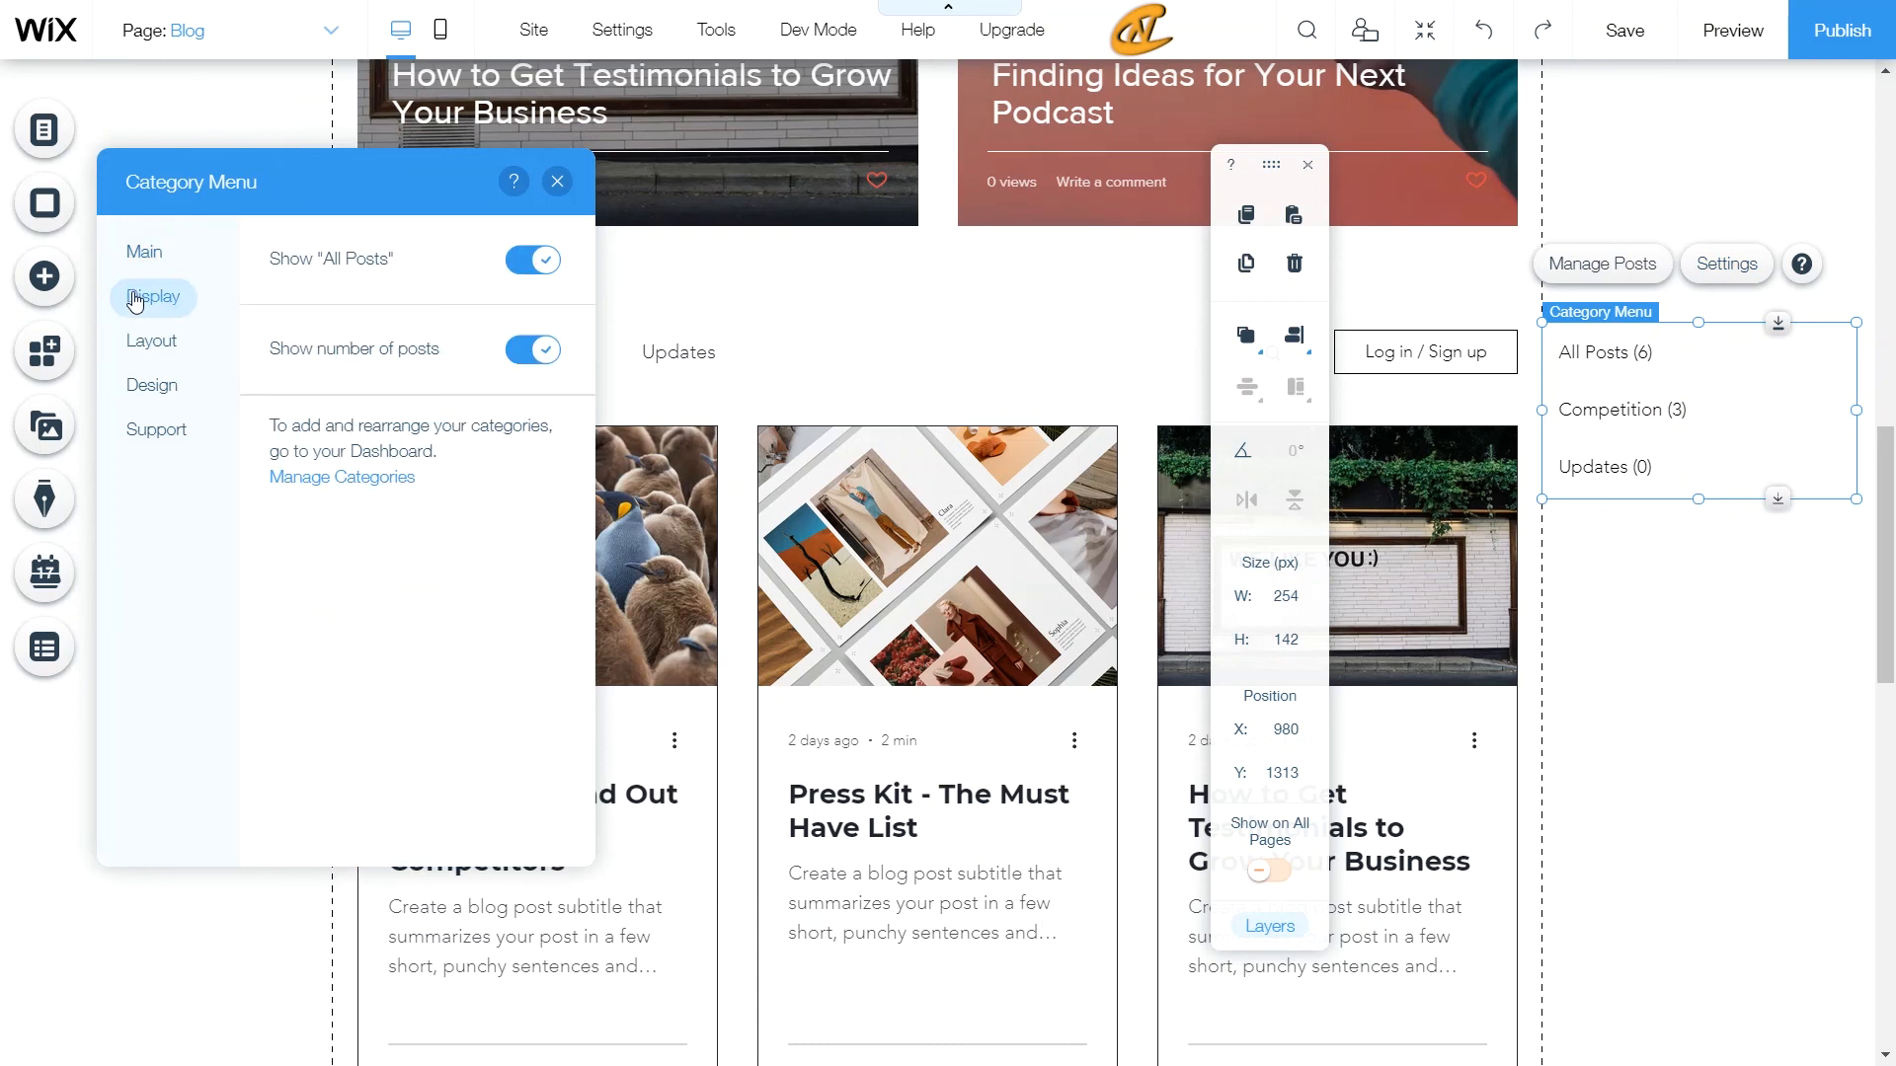
left_click(521, 281)
left_click(521, 282)
left_click(541, 362)
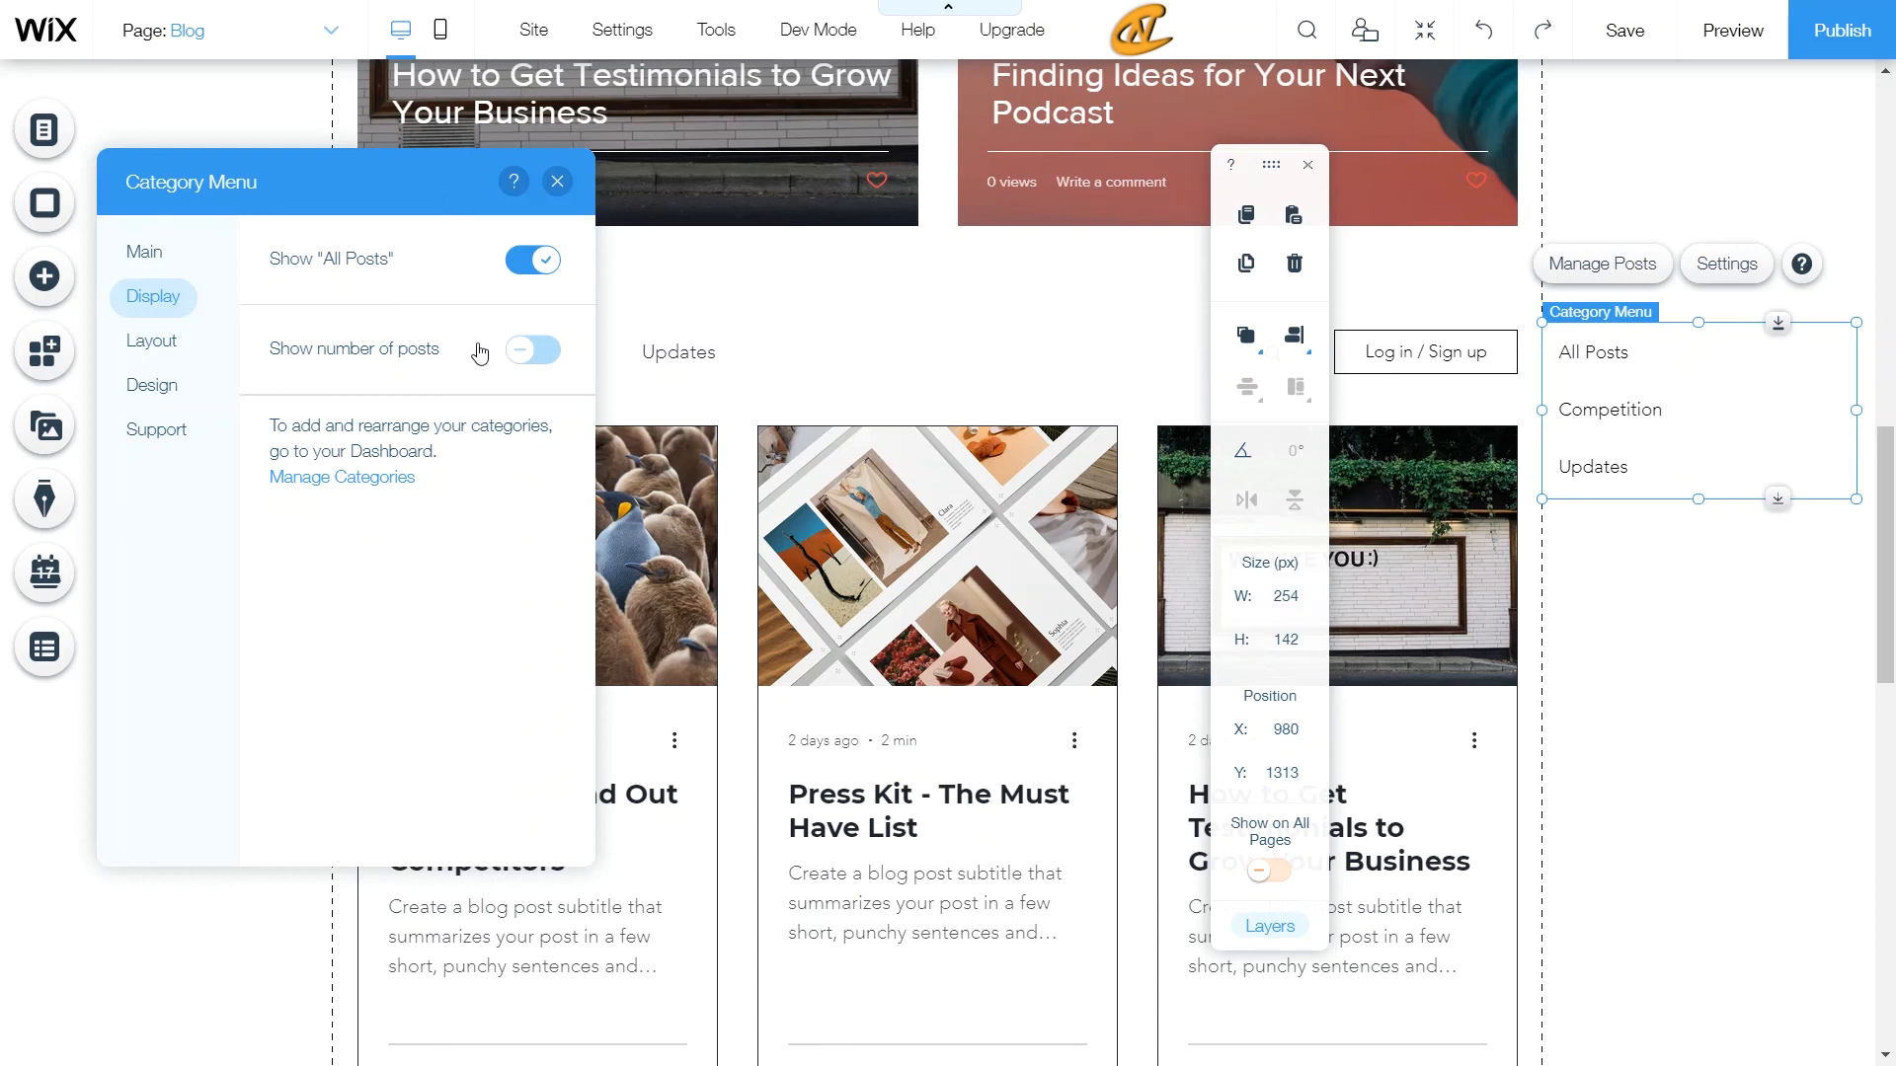
left_click(537, 354)
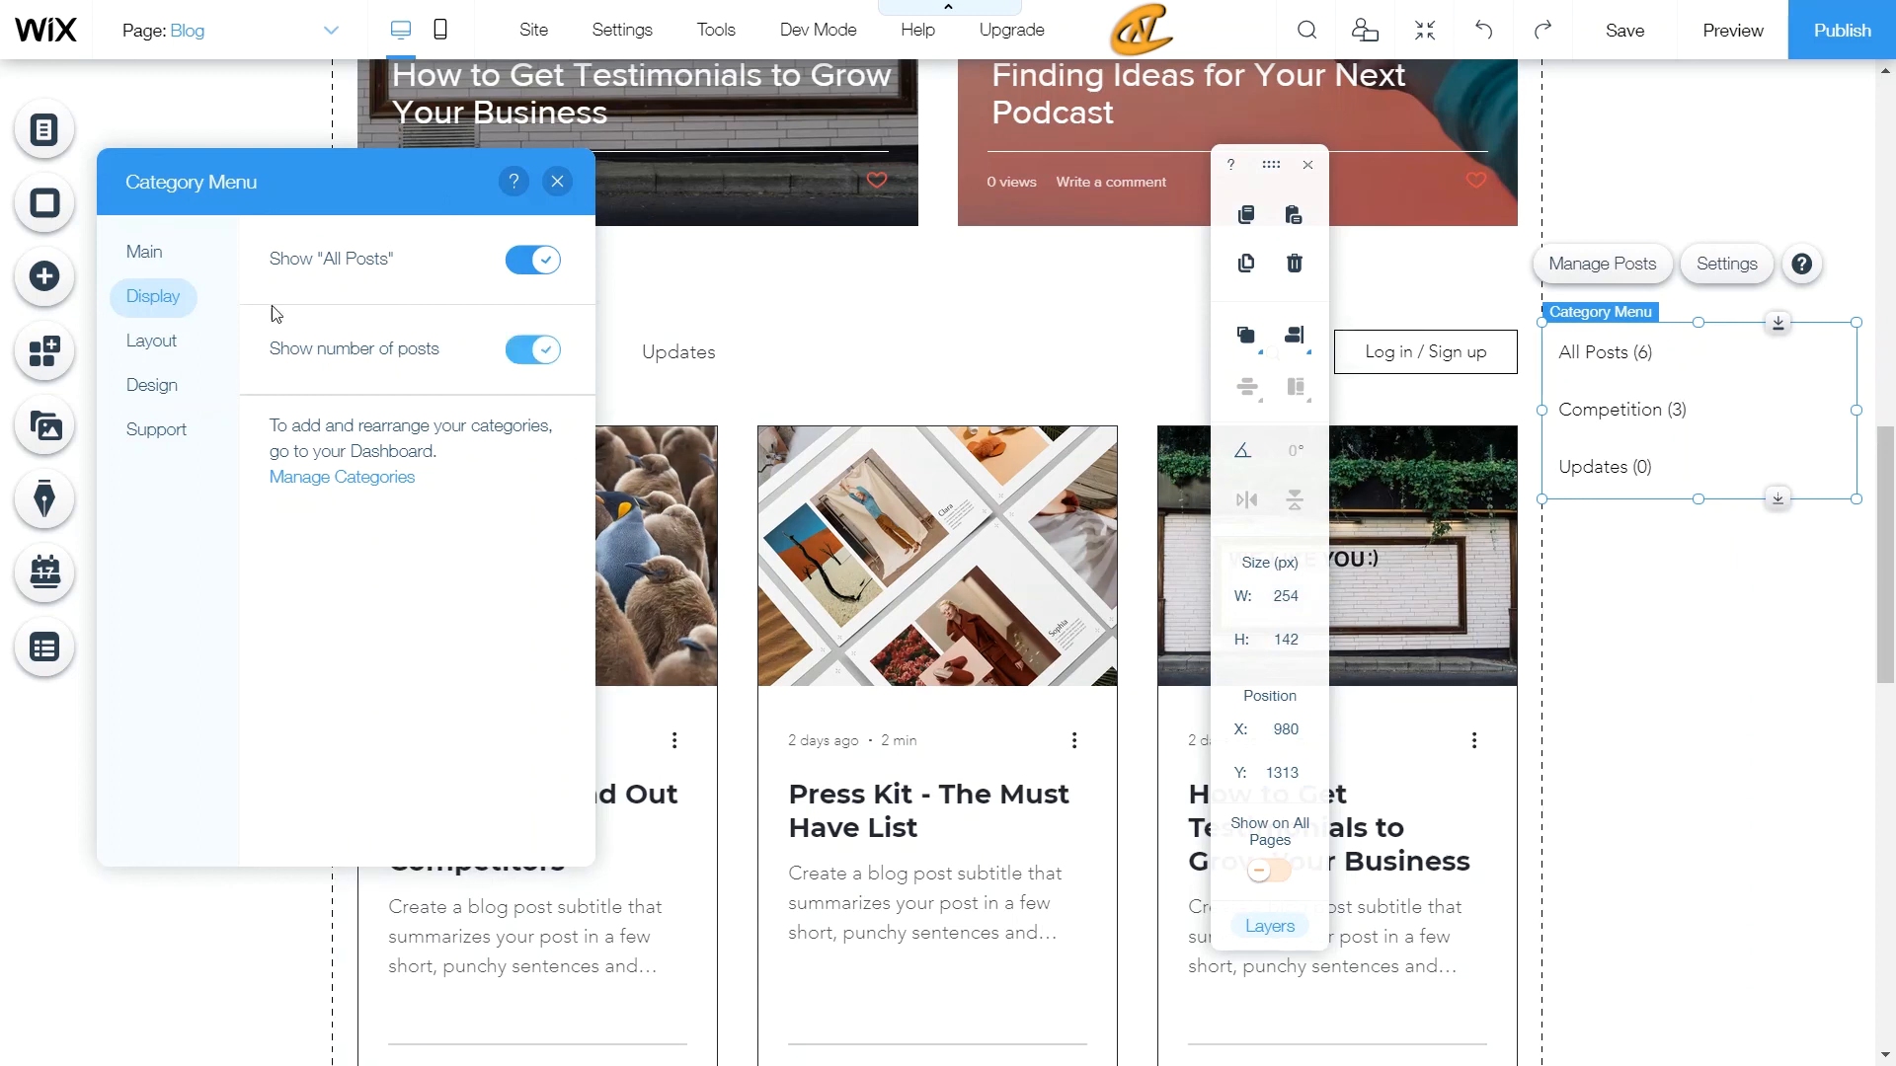
Examine the Category Menu's layout, regular and hover design, and support options, and close its settings.
left_click(144, 345)
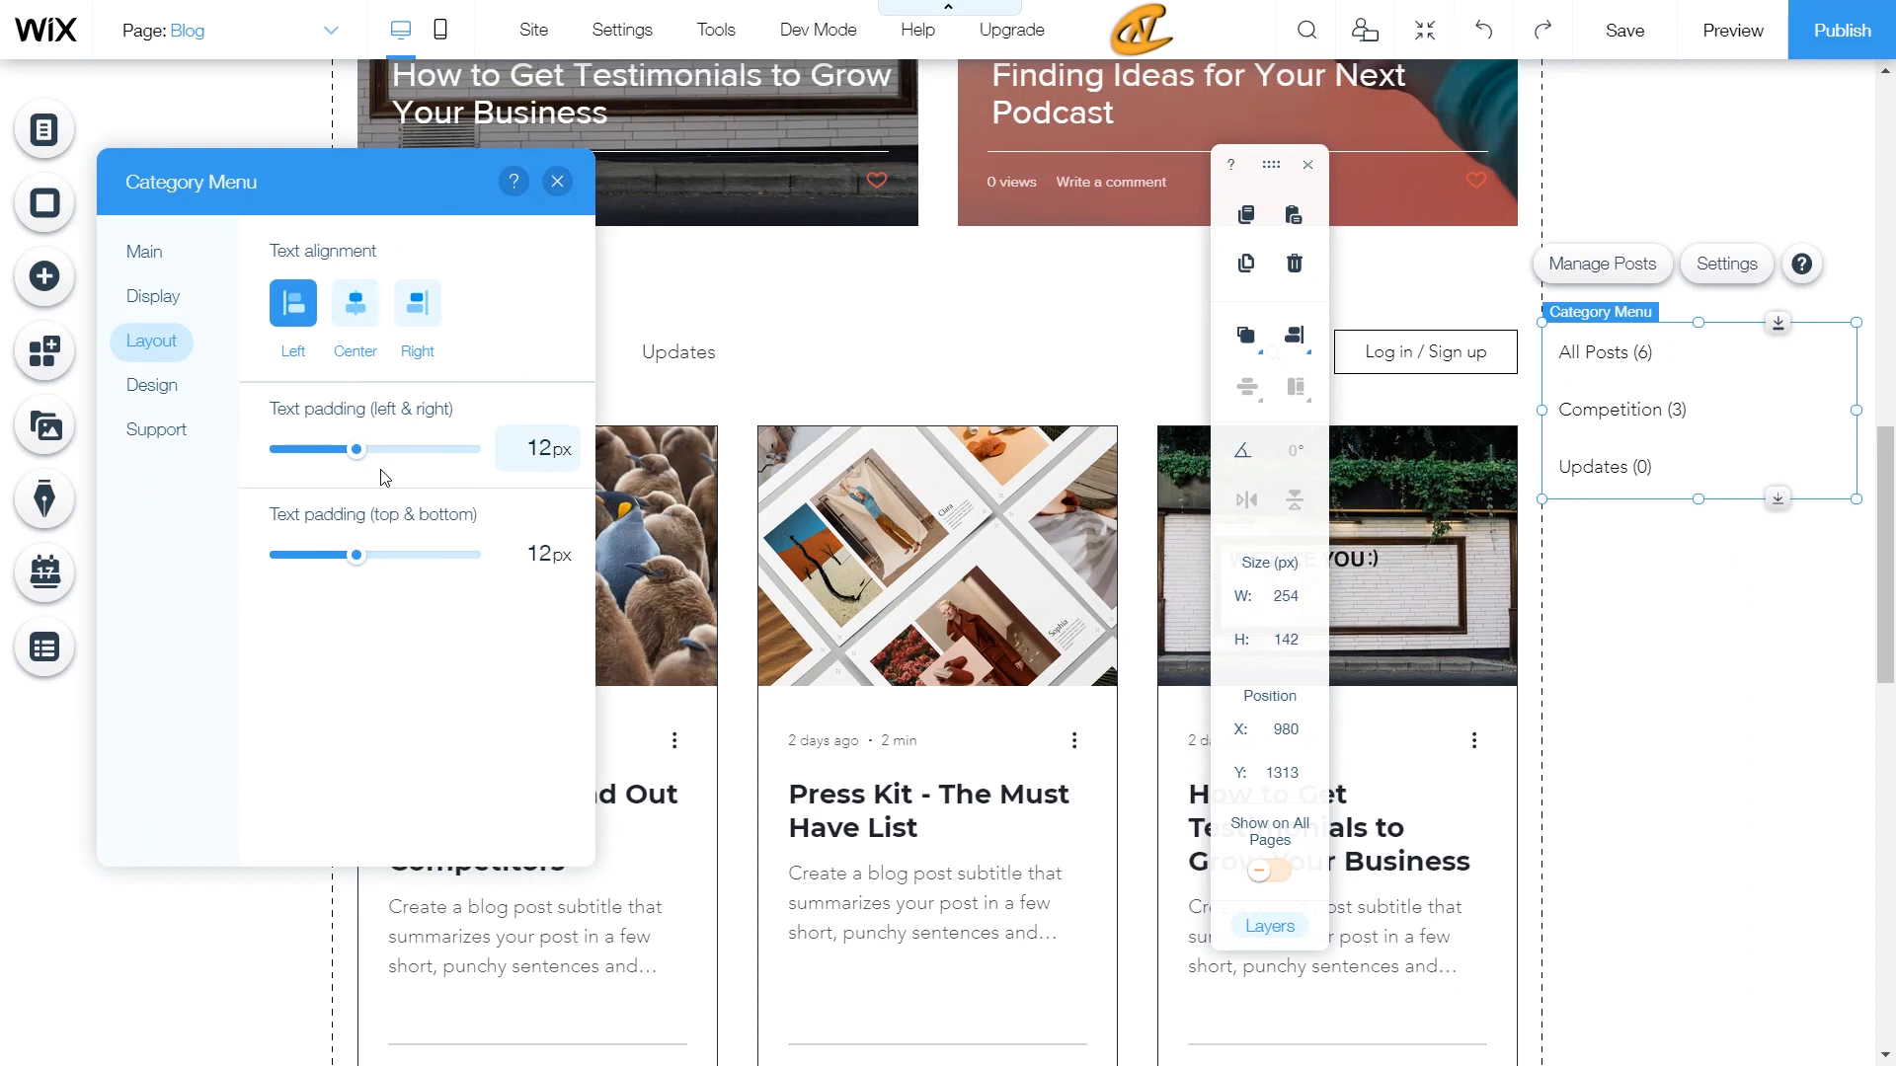
left_click(153, 385)
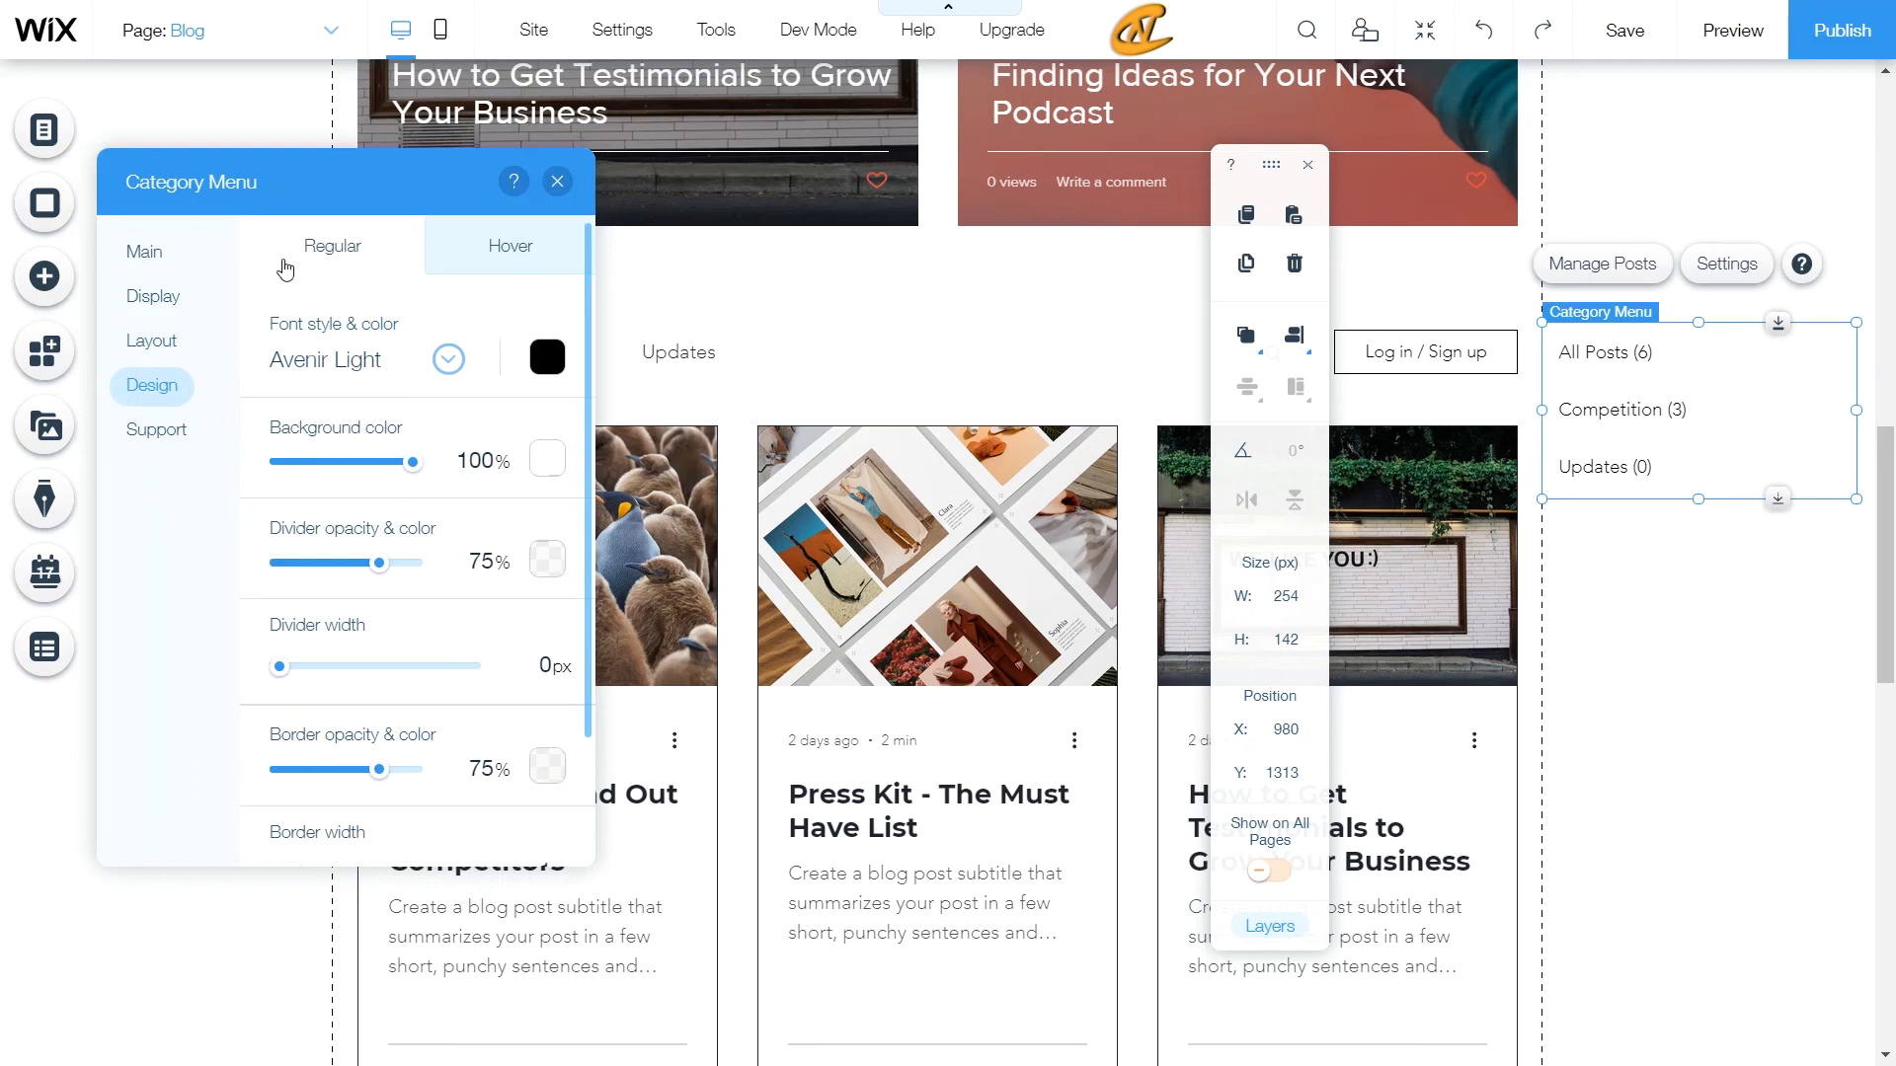
left_click(483, 265)
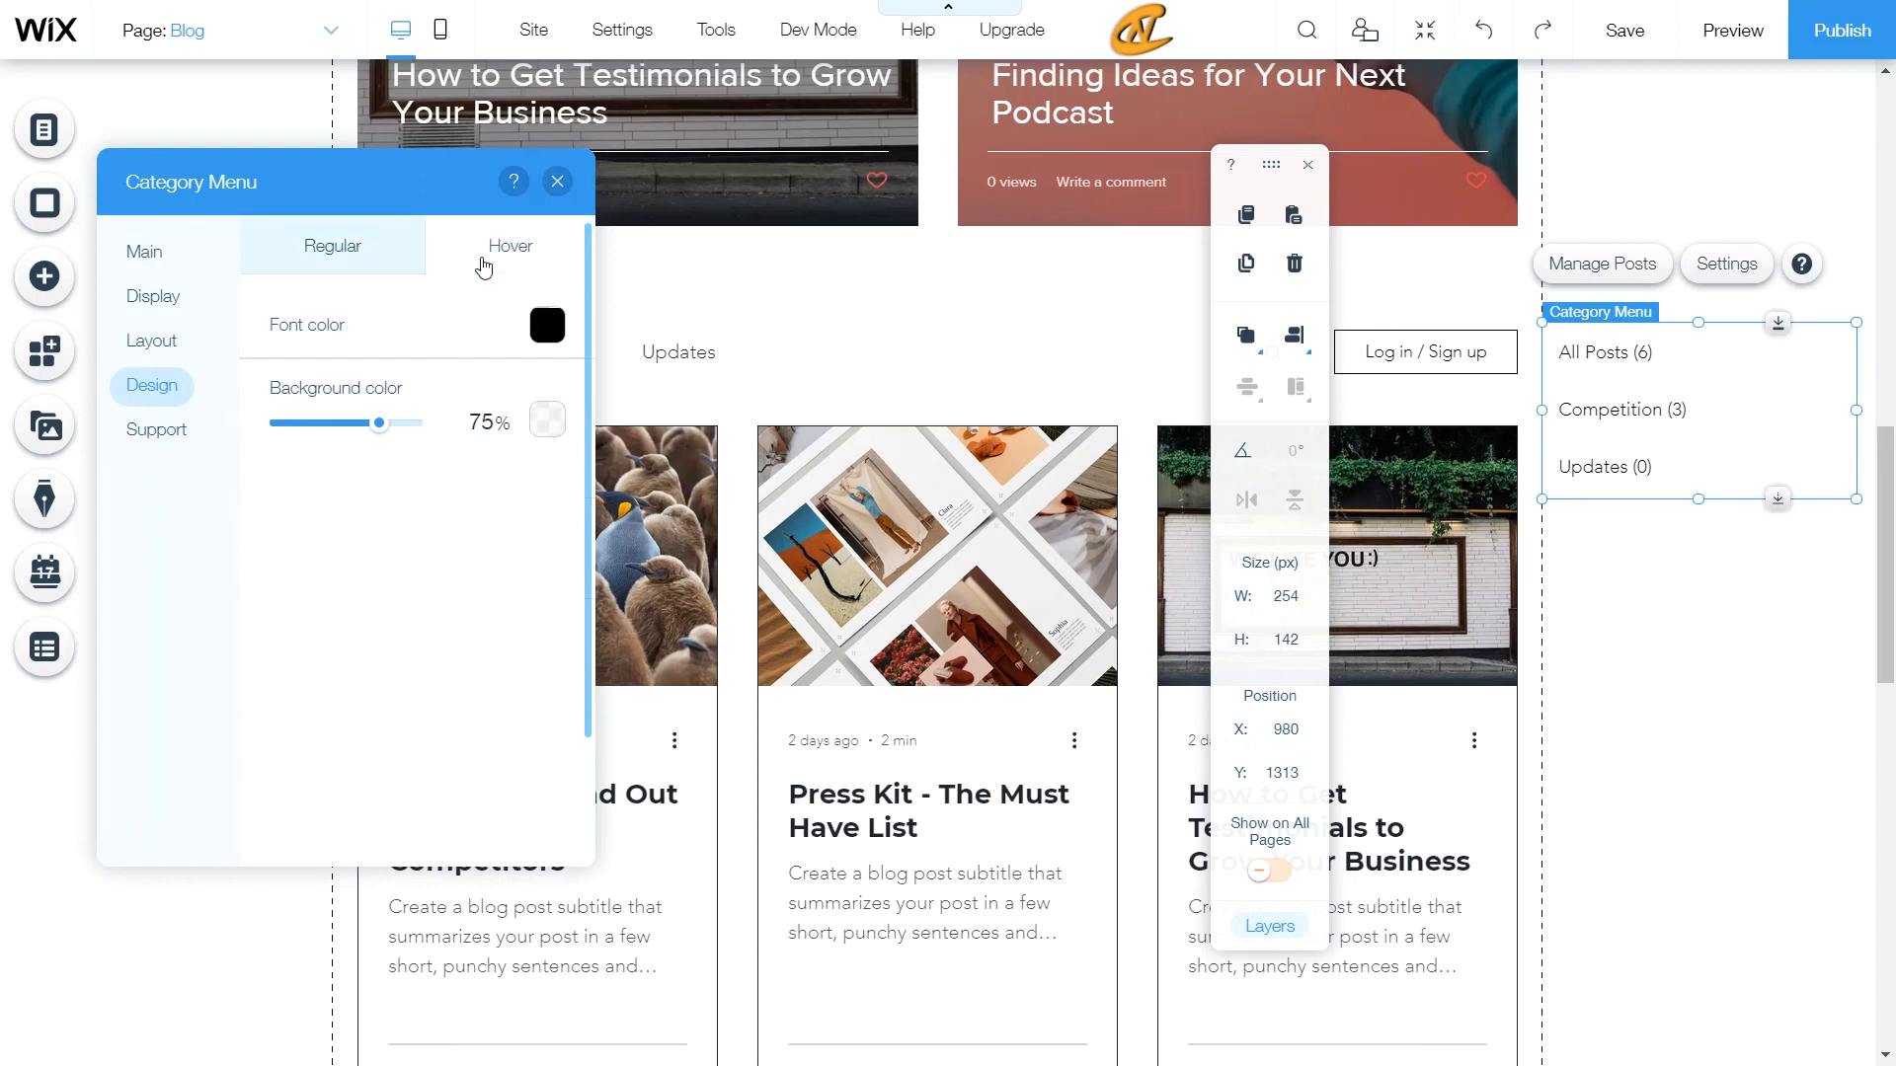
left_click(289, 268)
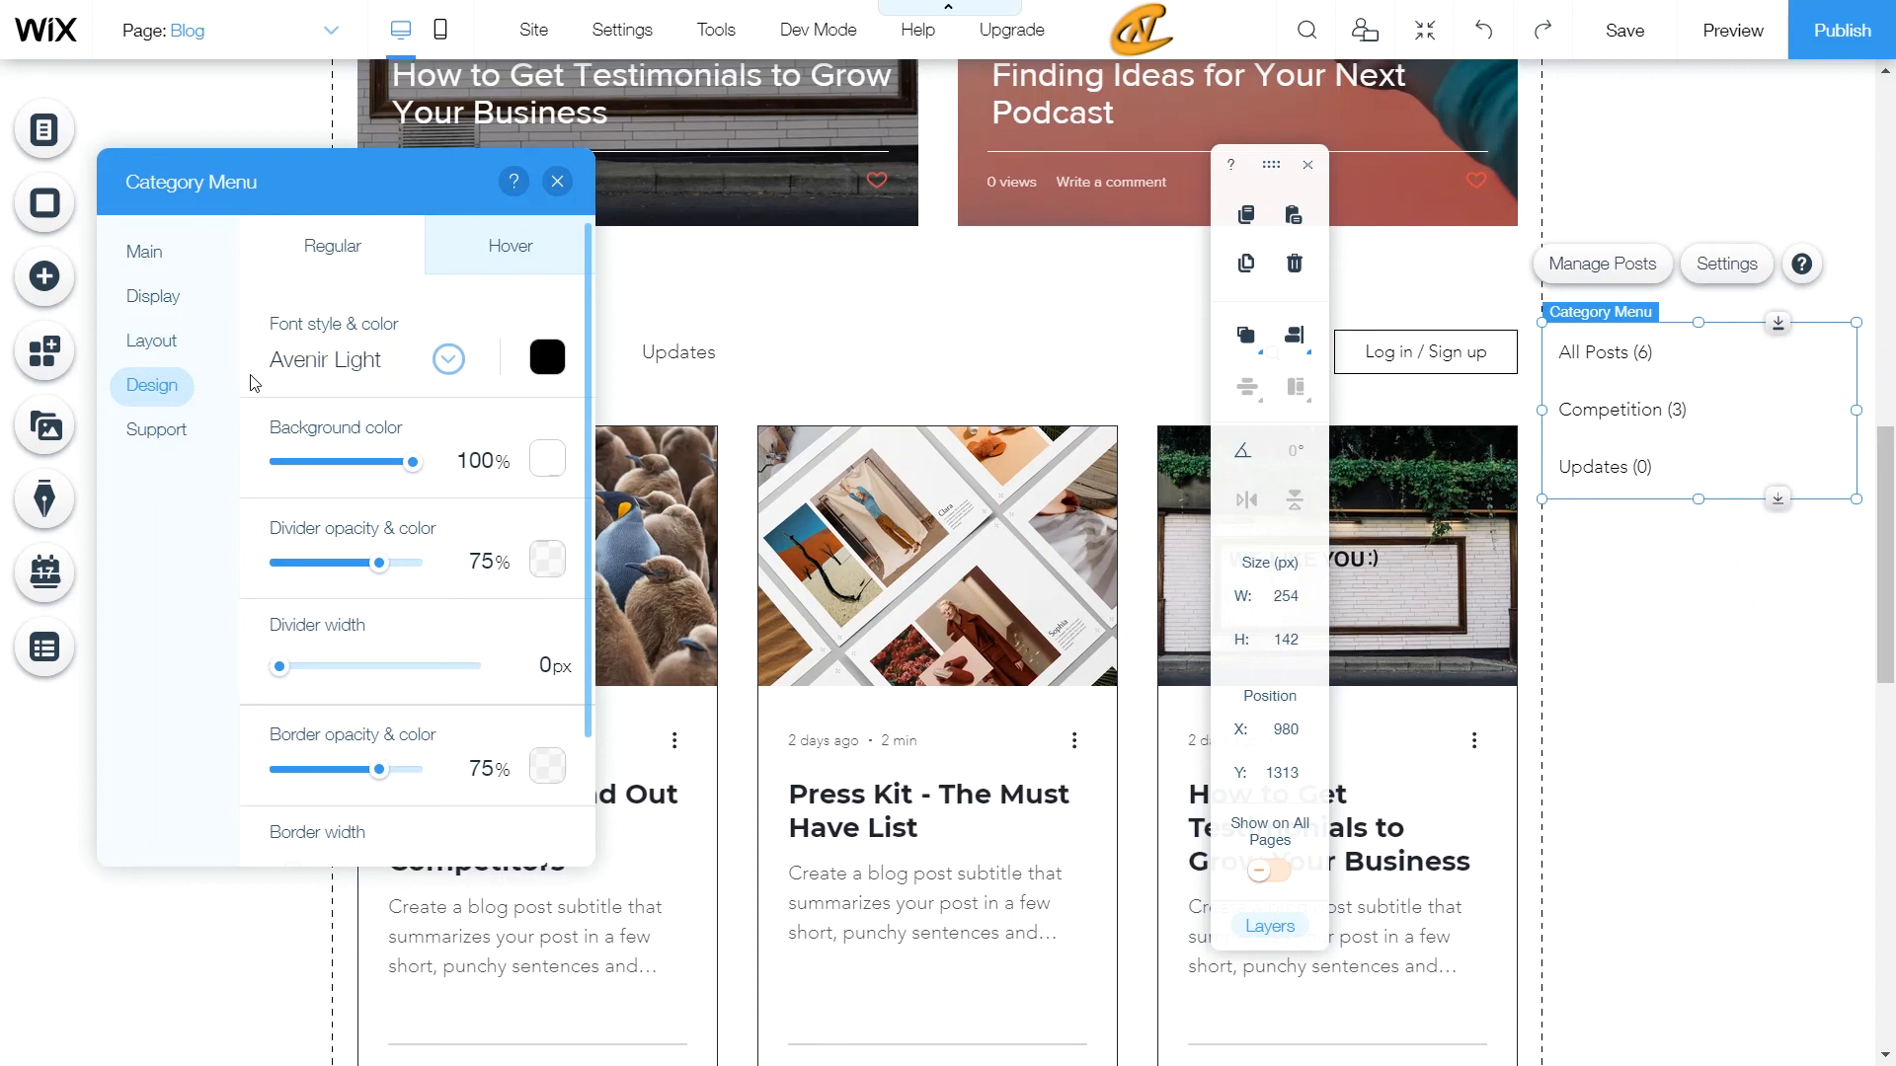
left_click(154, 258)
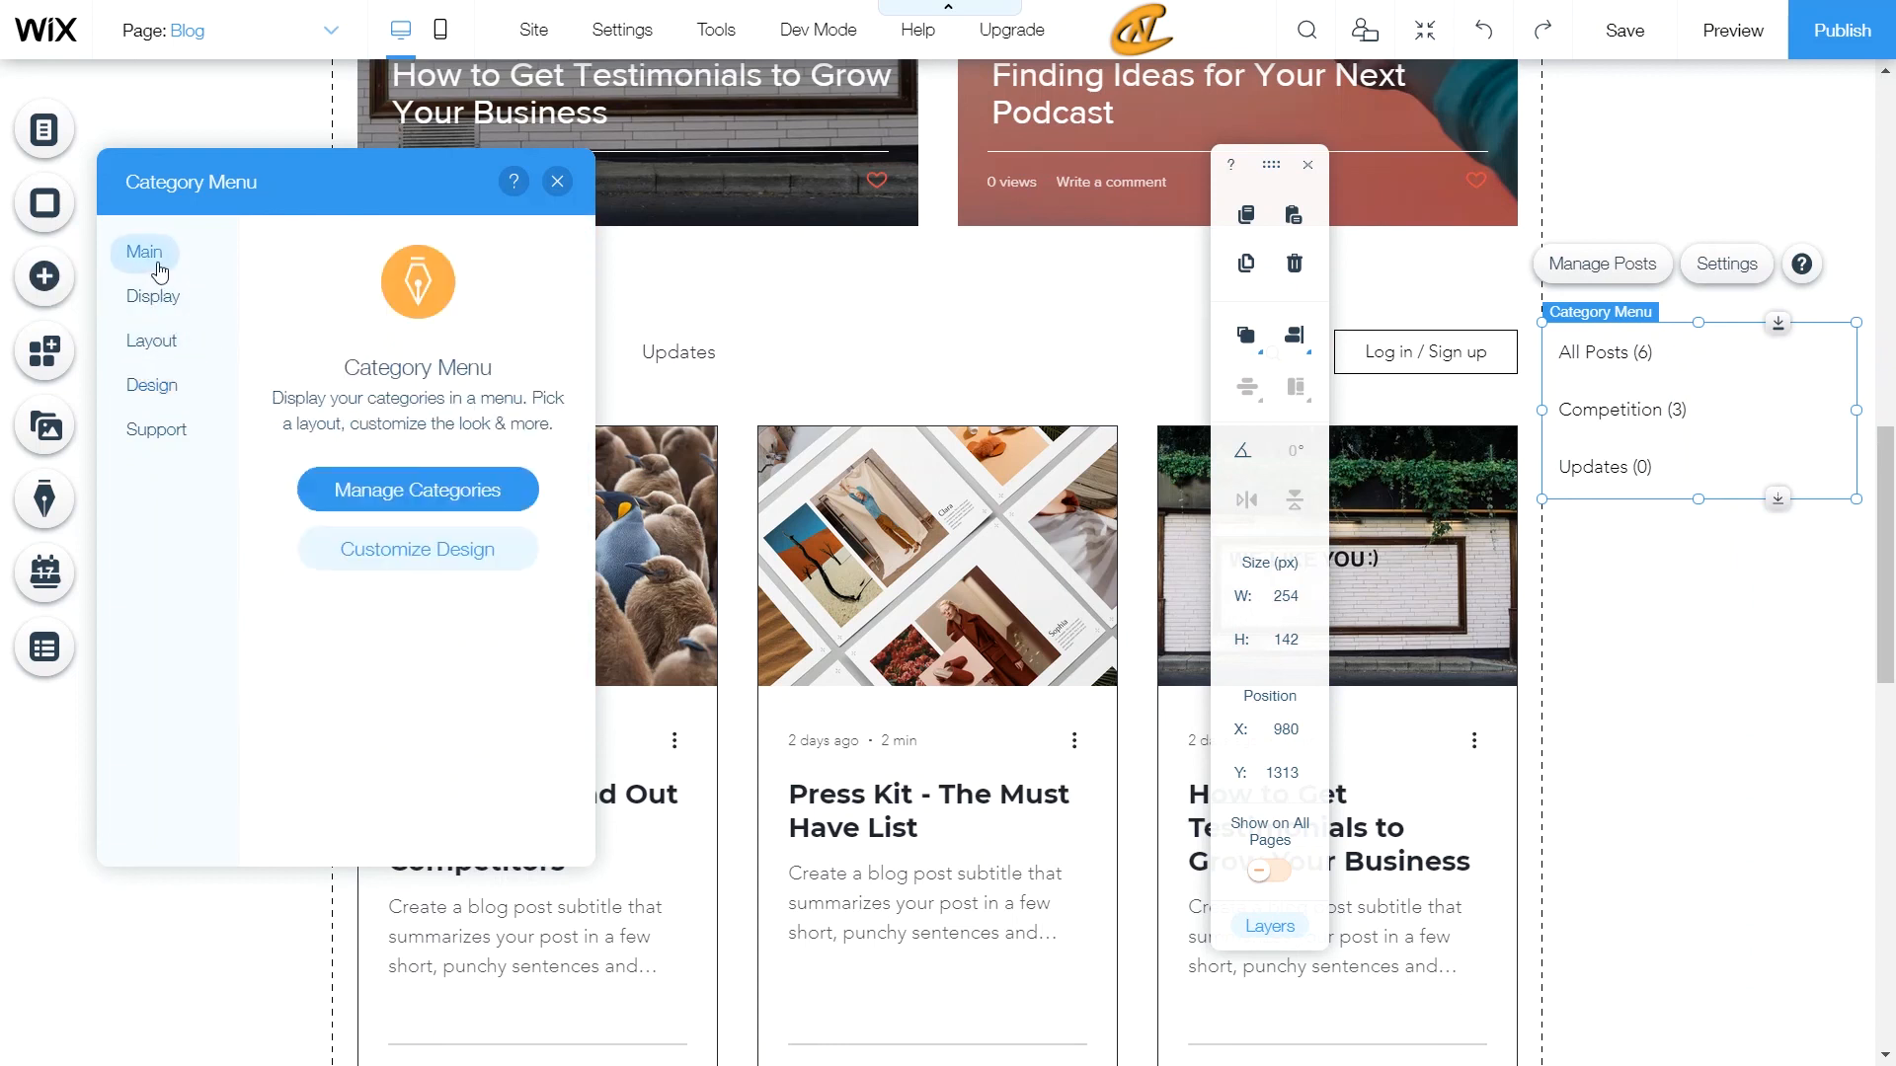
left_click(157, 438)
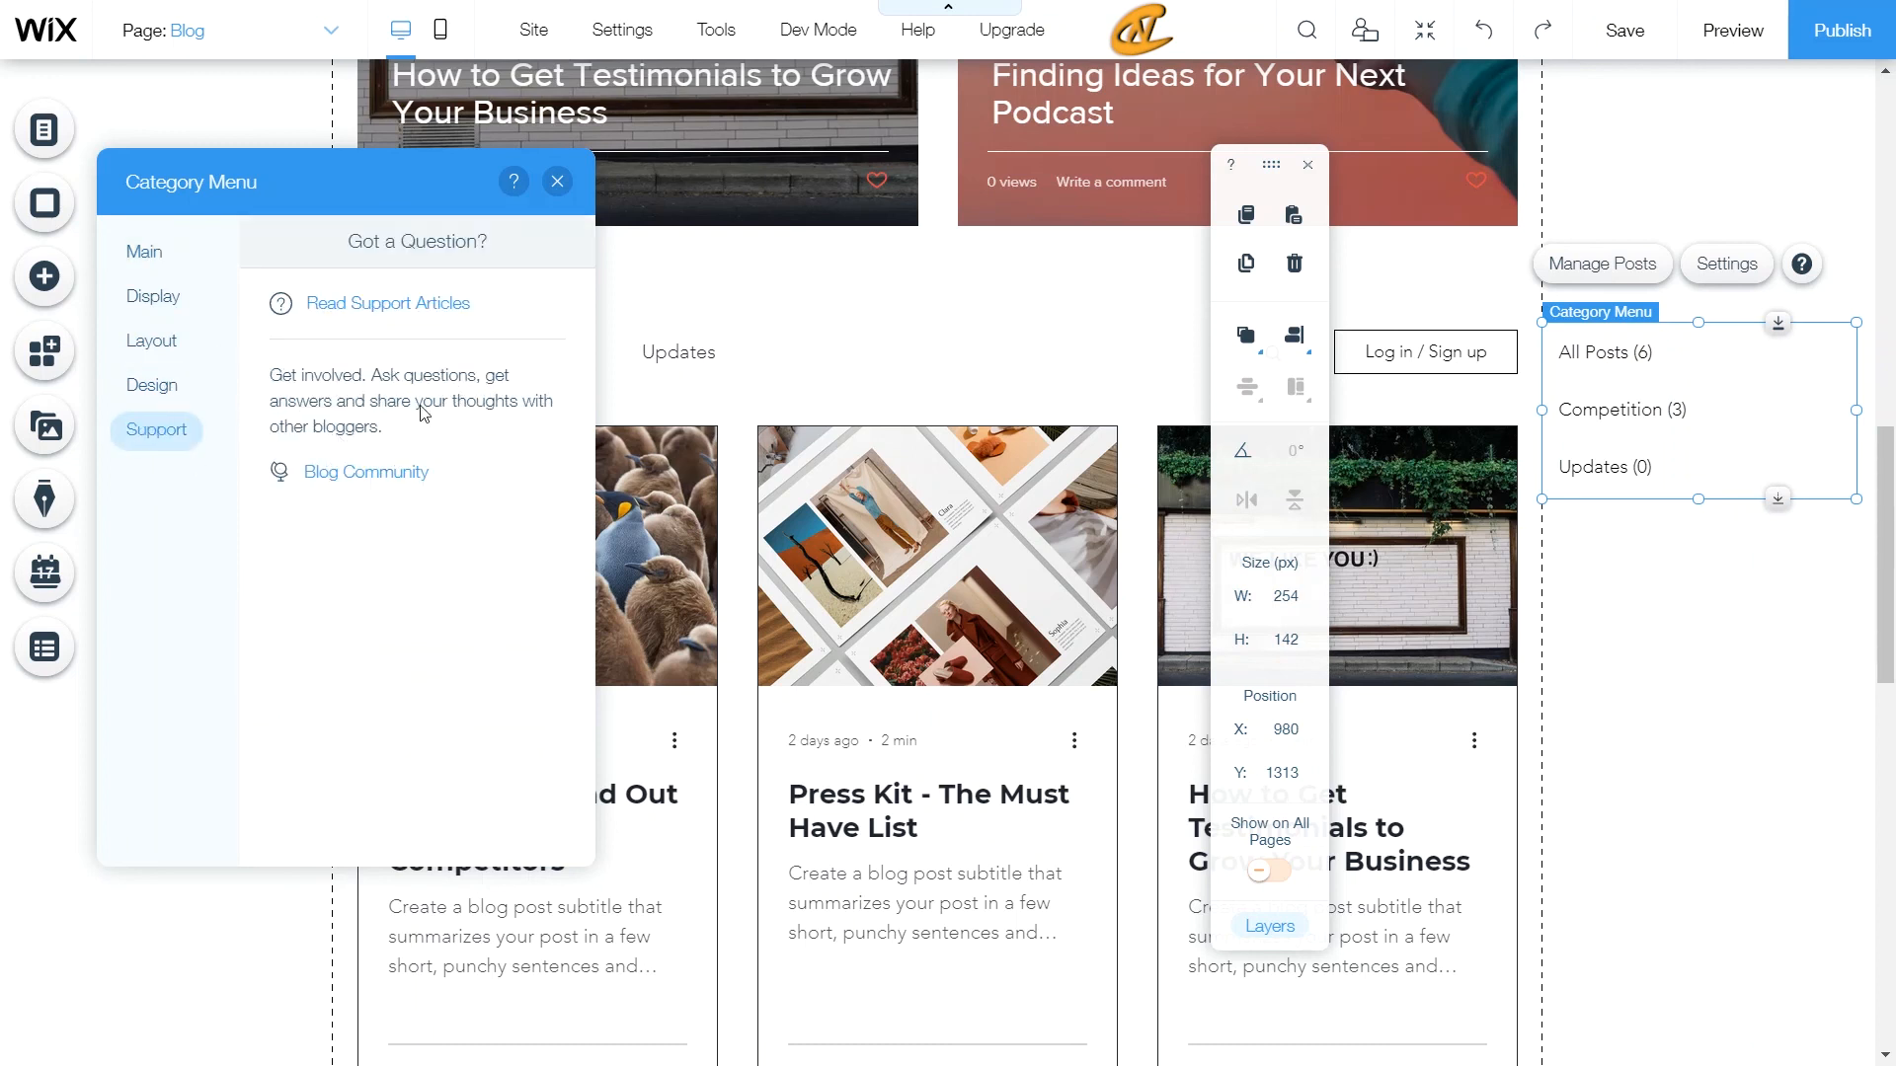
left_click(556, 181)
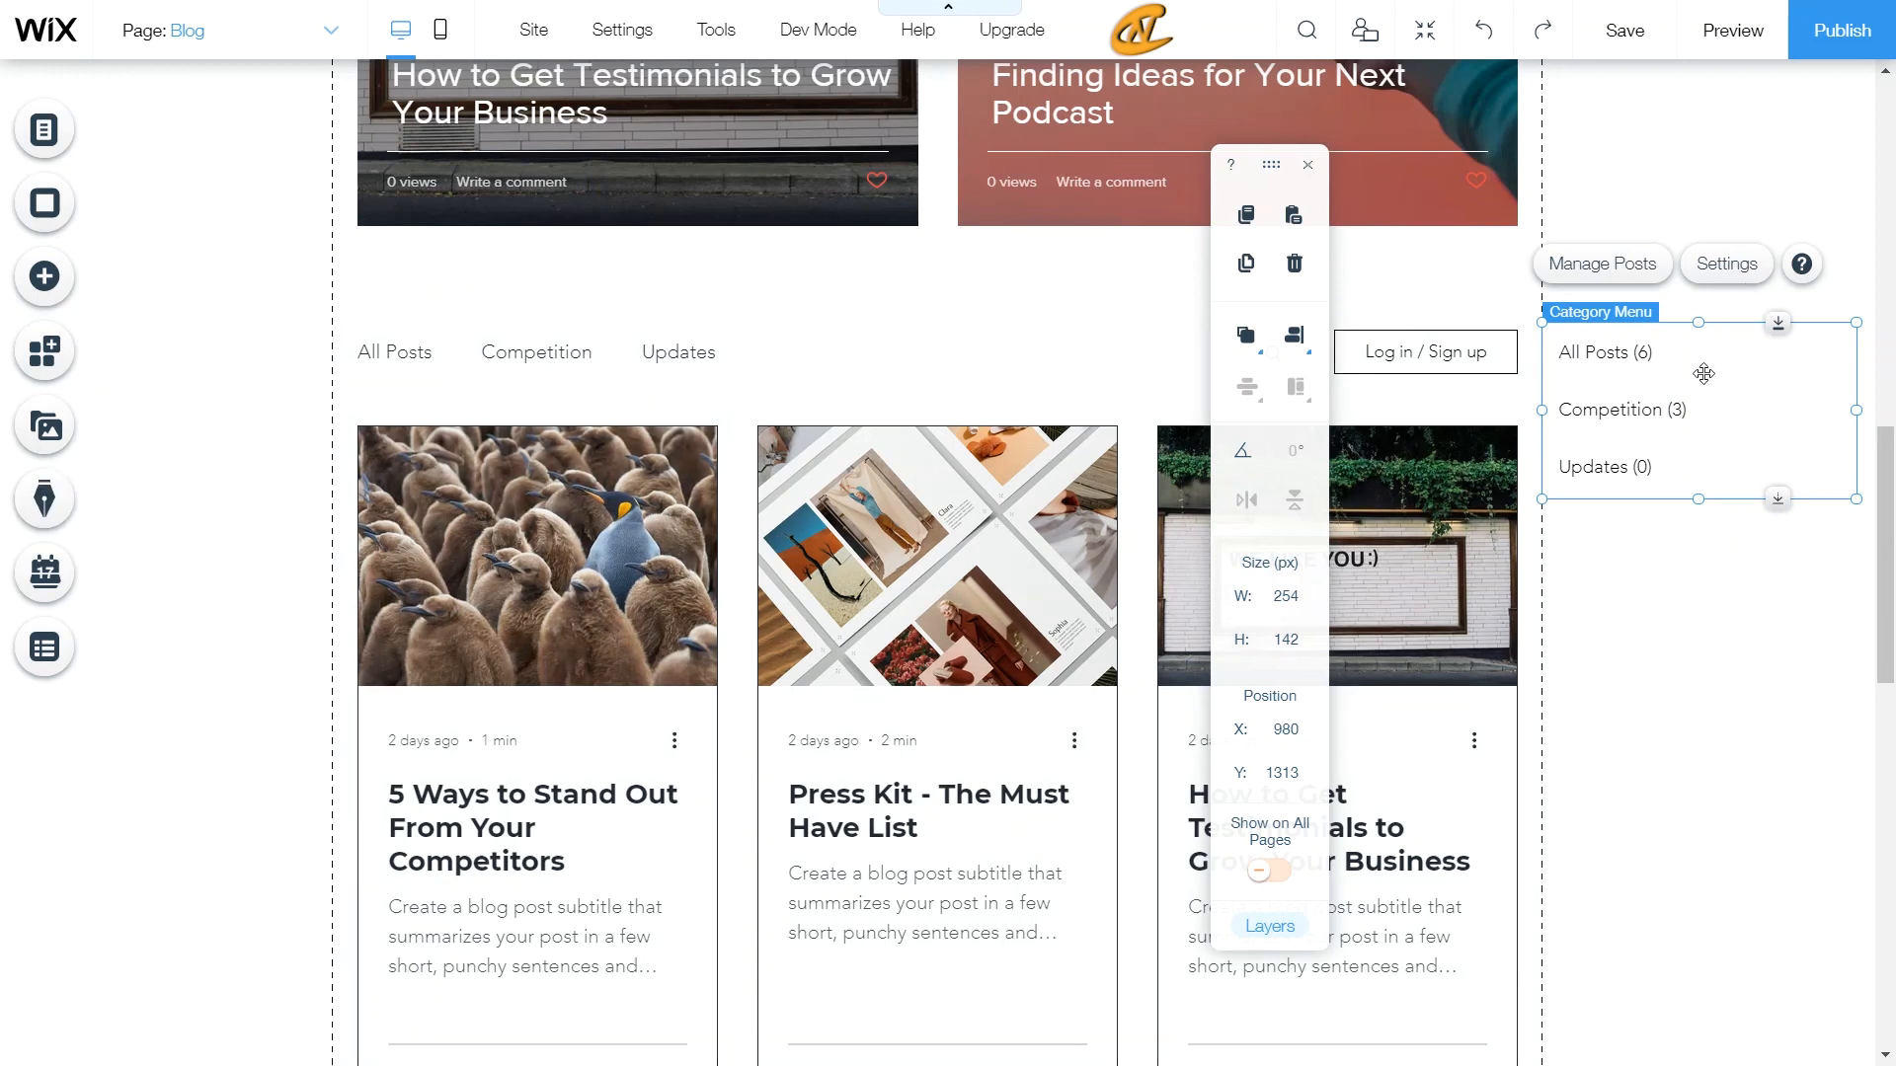
Remove the Category Menu and add an Archive element in its place beside the blog feed.
key("Escape")
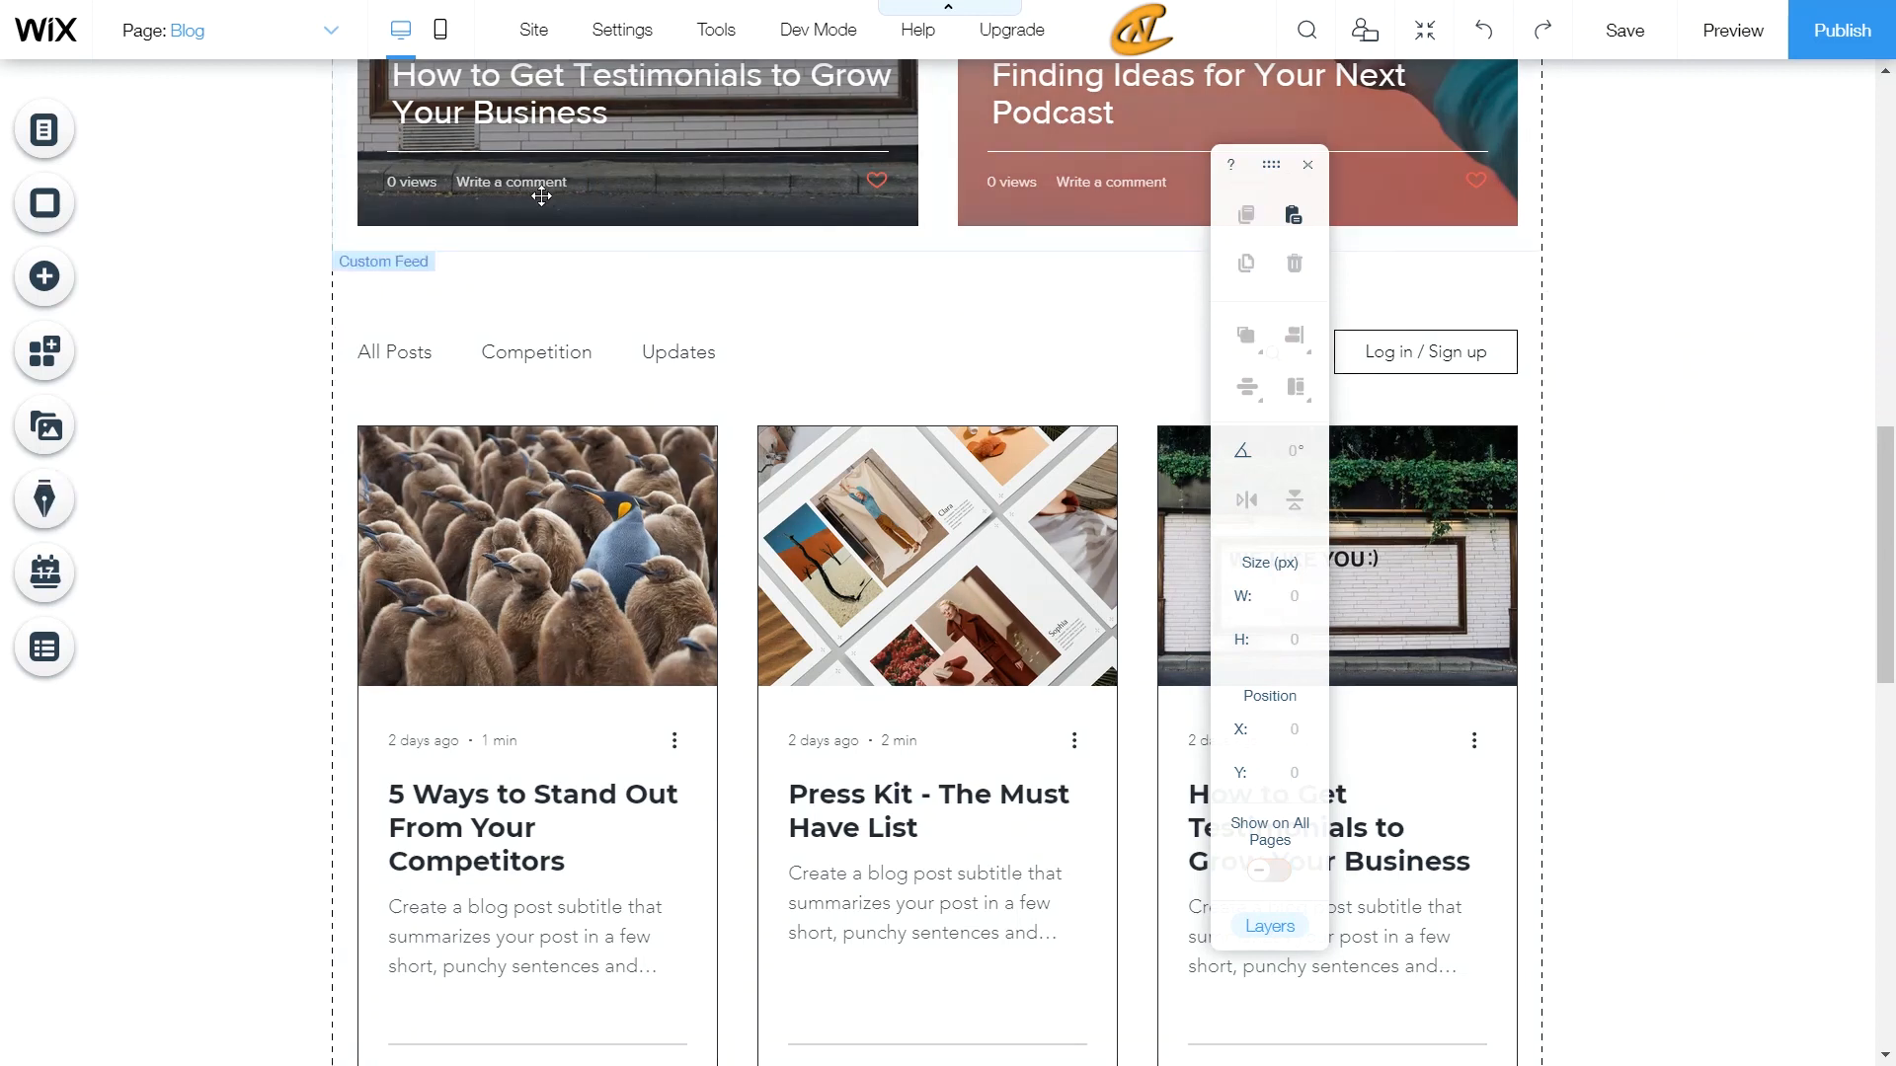
left_click(39, 501)
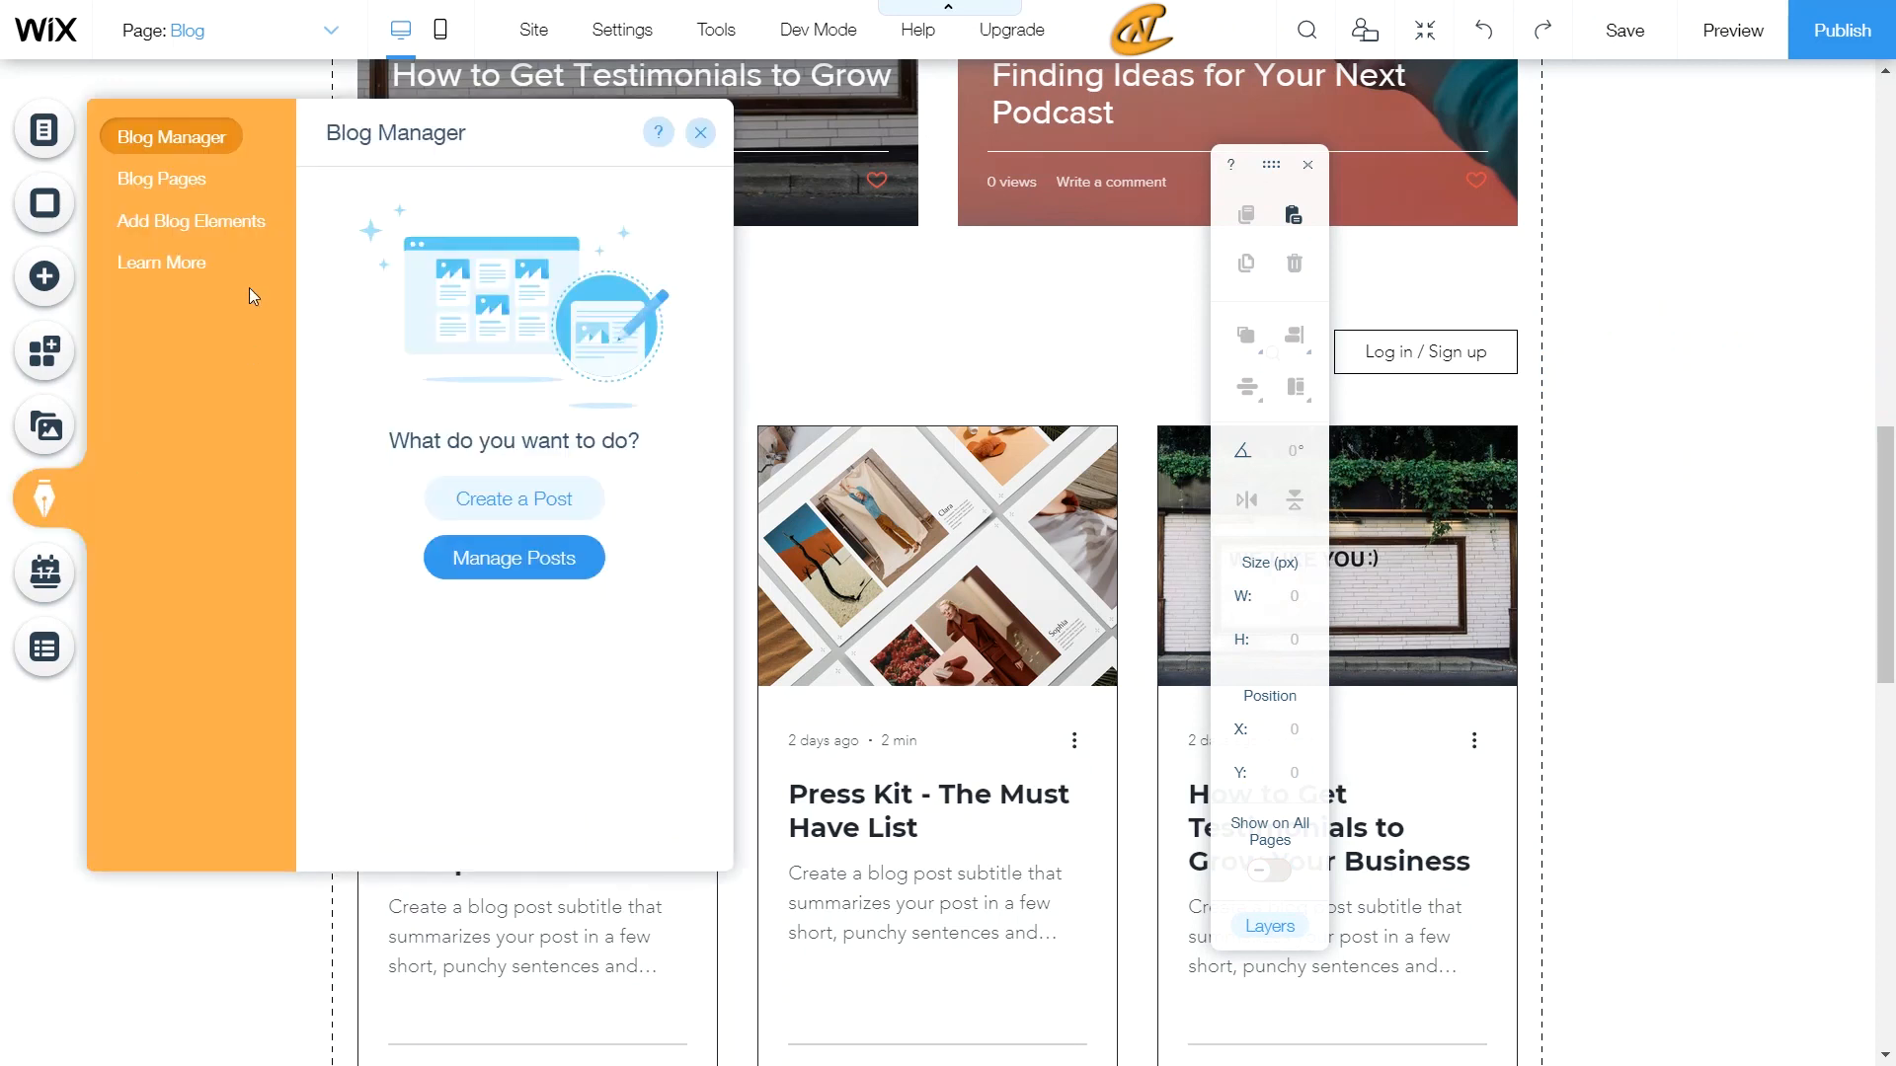
left_click(247, 220)
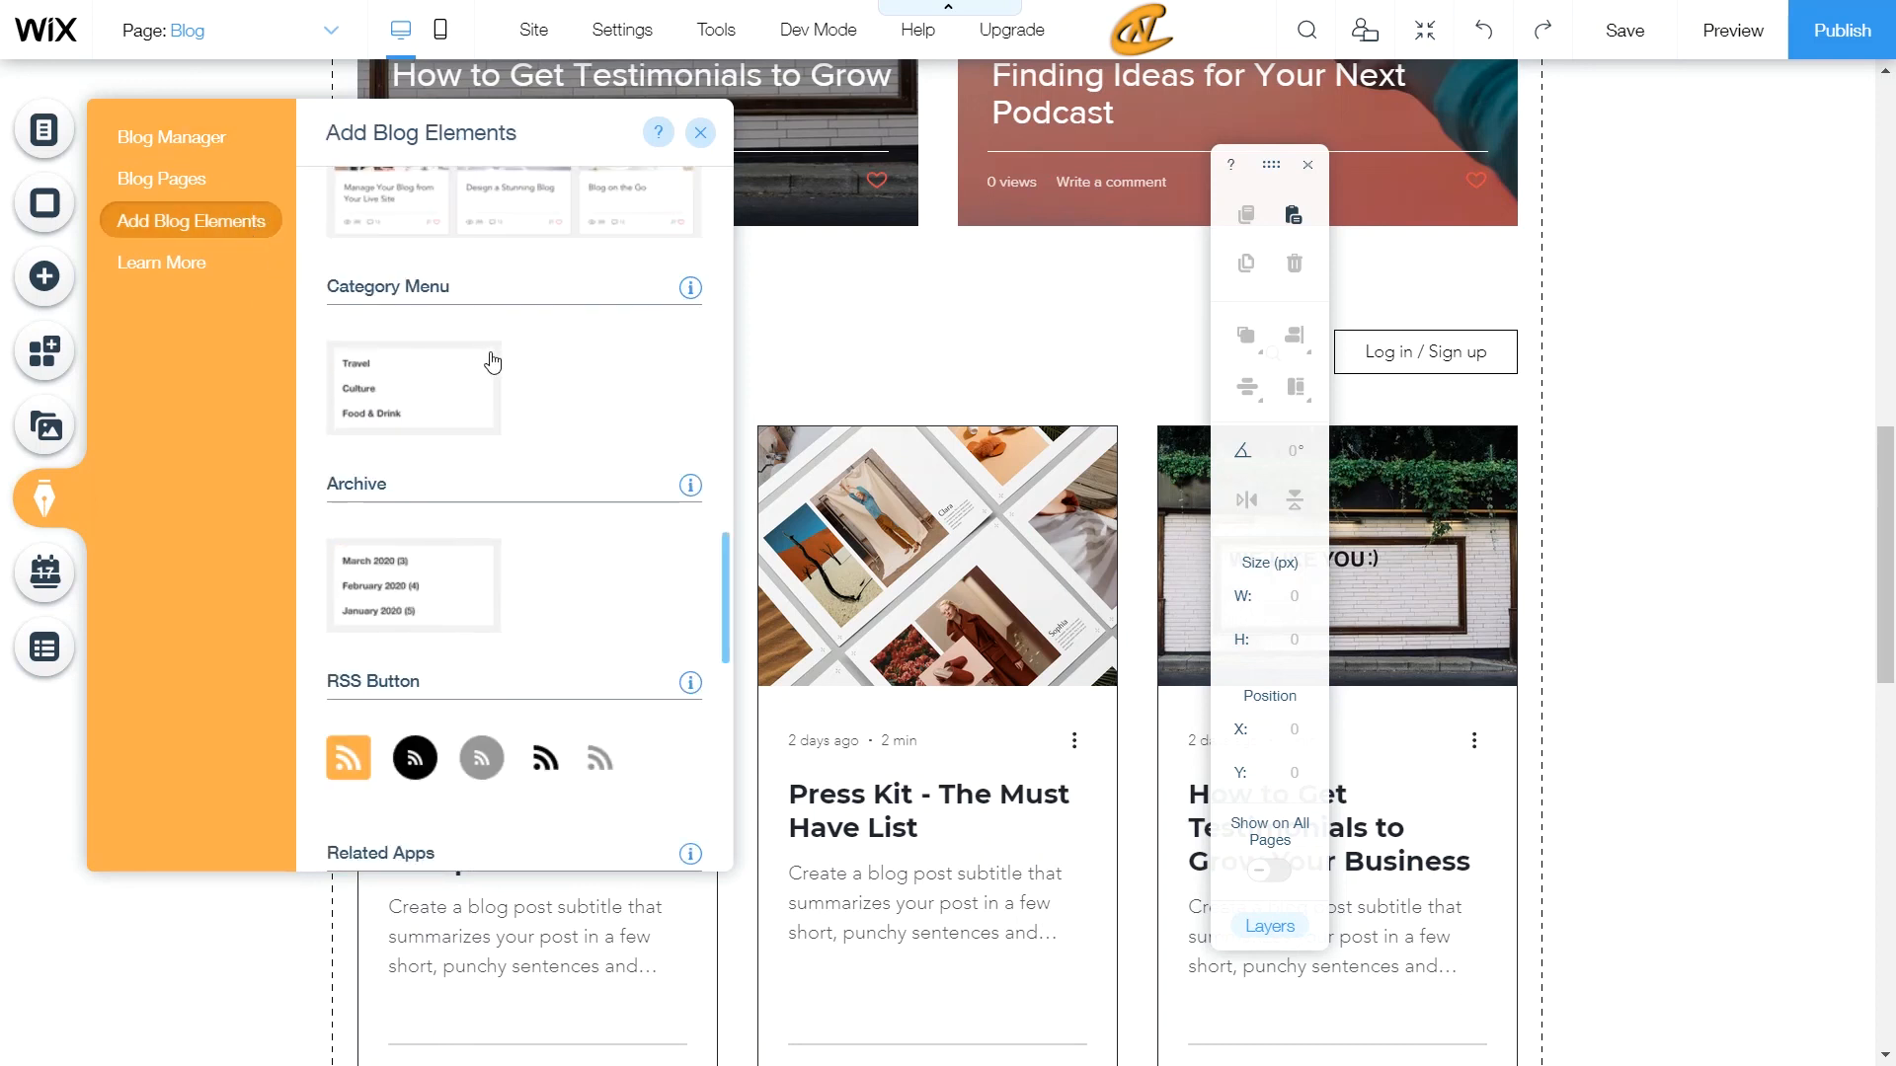
scroll(493, 363, "down", 3)
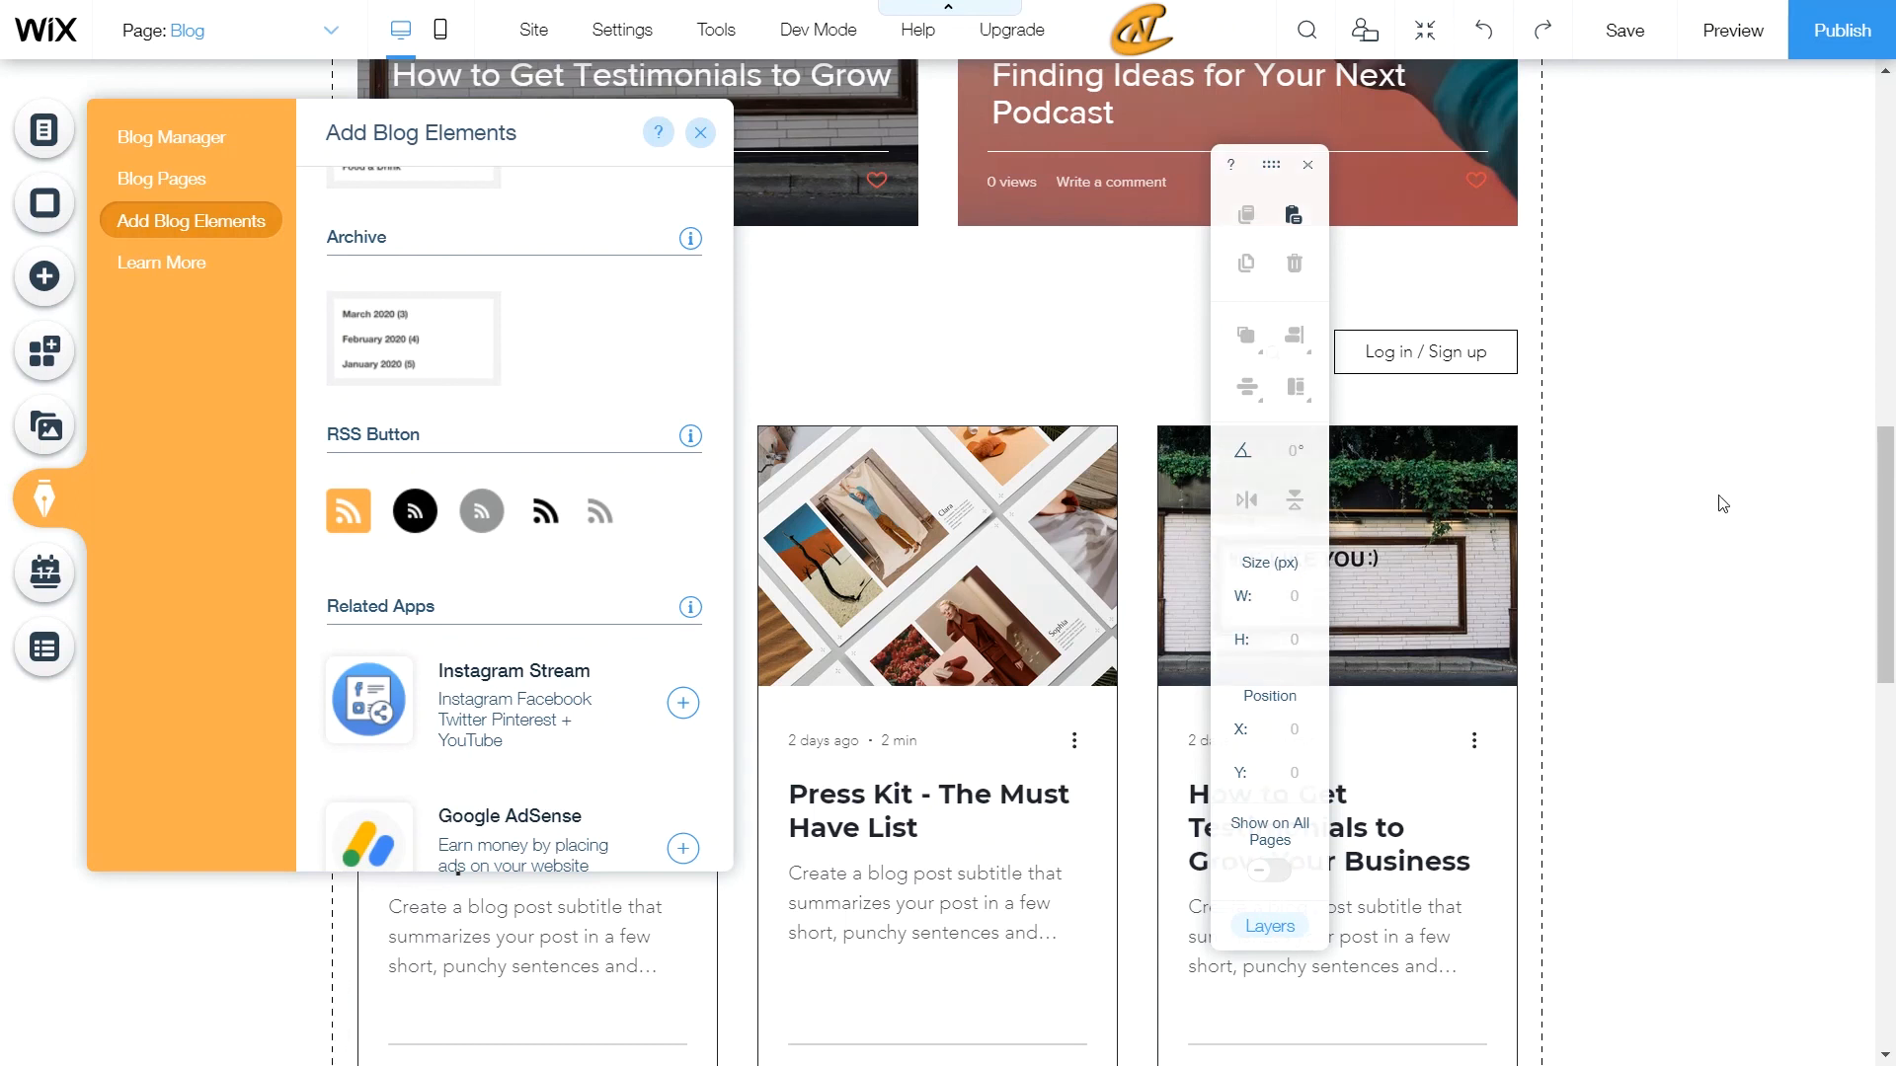
left_click_drag(387, 336, 1657, 454)
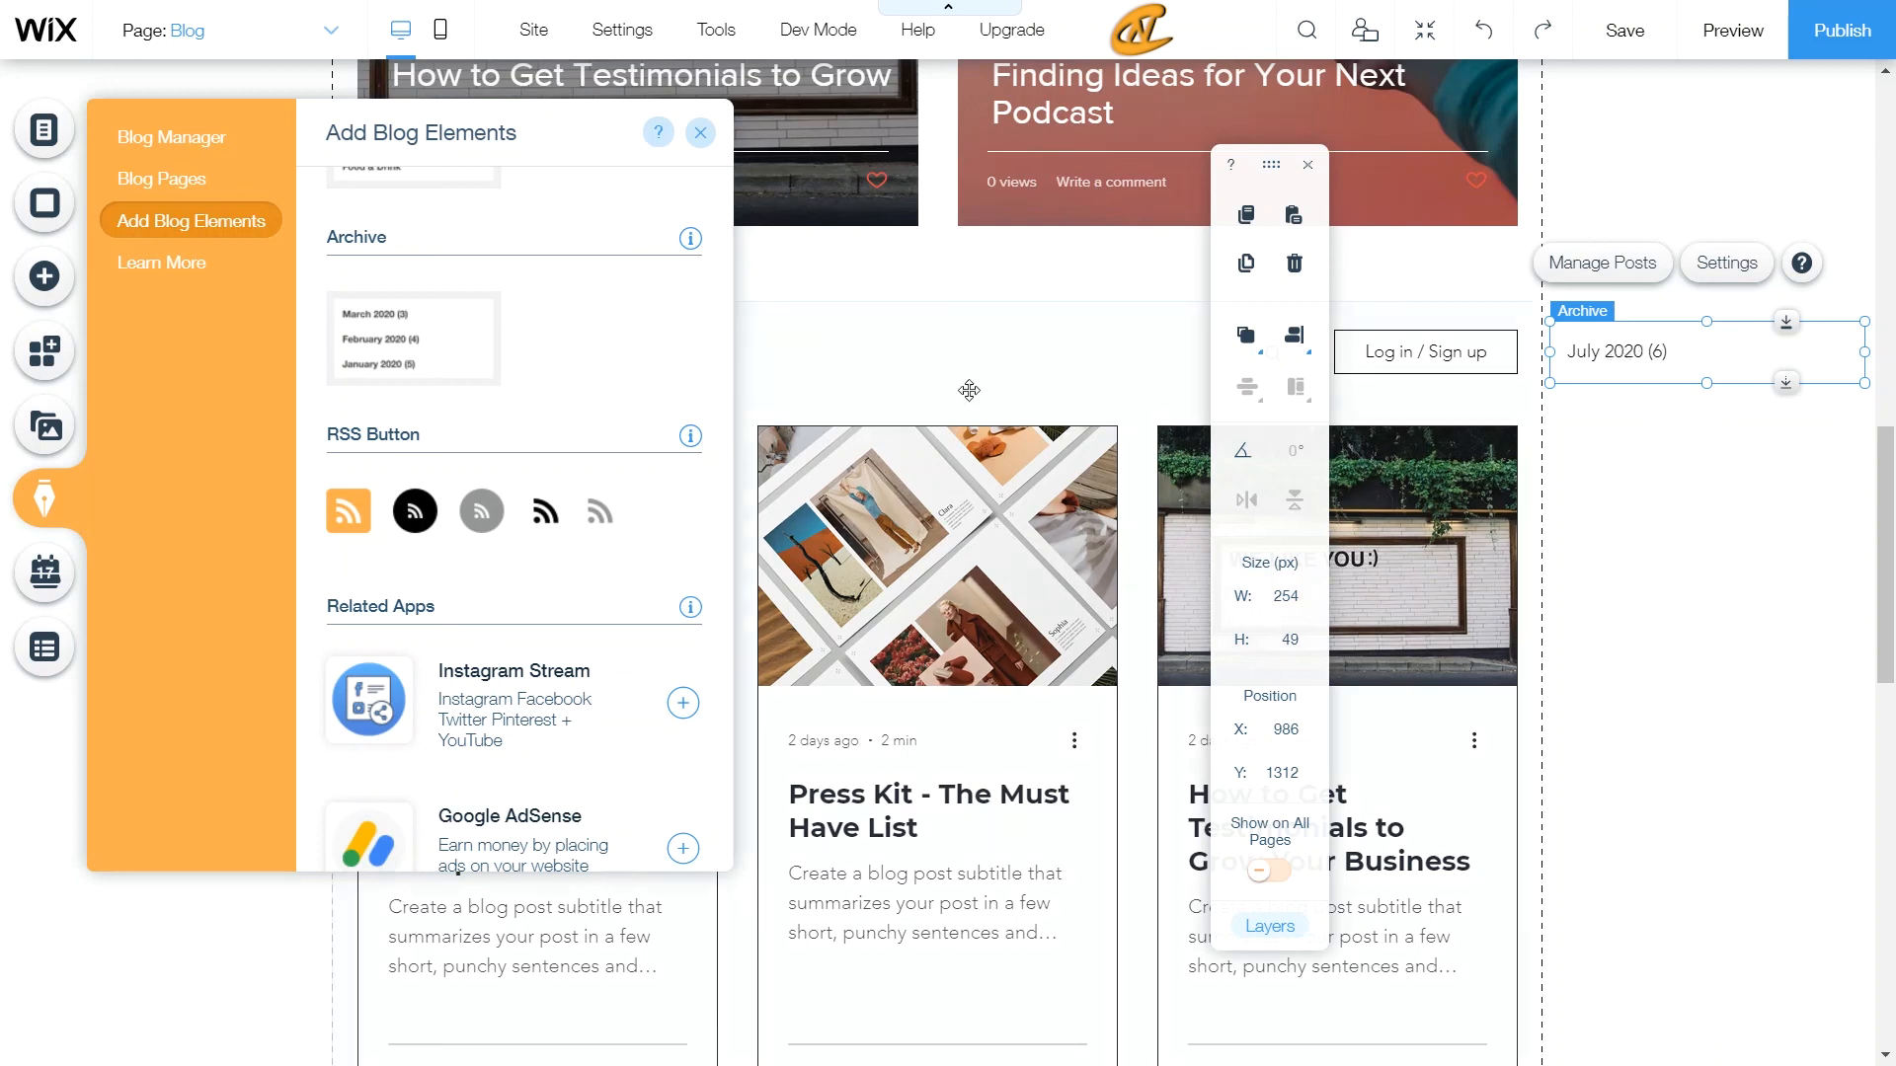
Examine the Archive element's display, layout and regular and hover design settings, and close them.
scroll(938, 414, "down", 3)
scroll(977, 681, "down", 5)
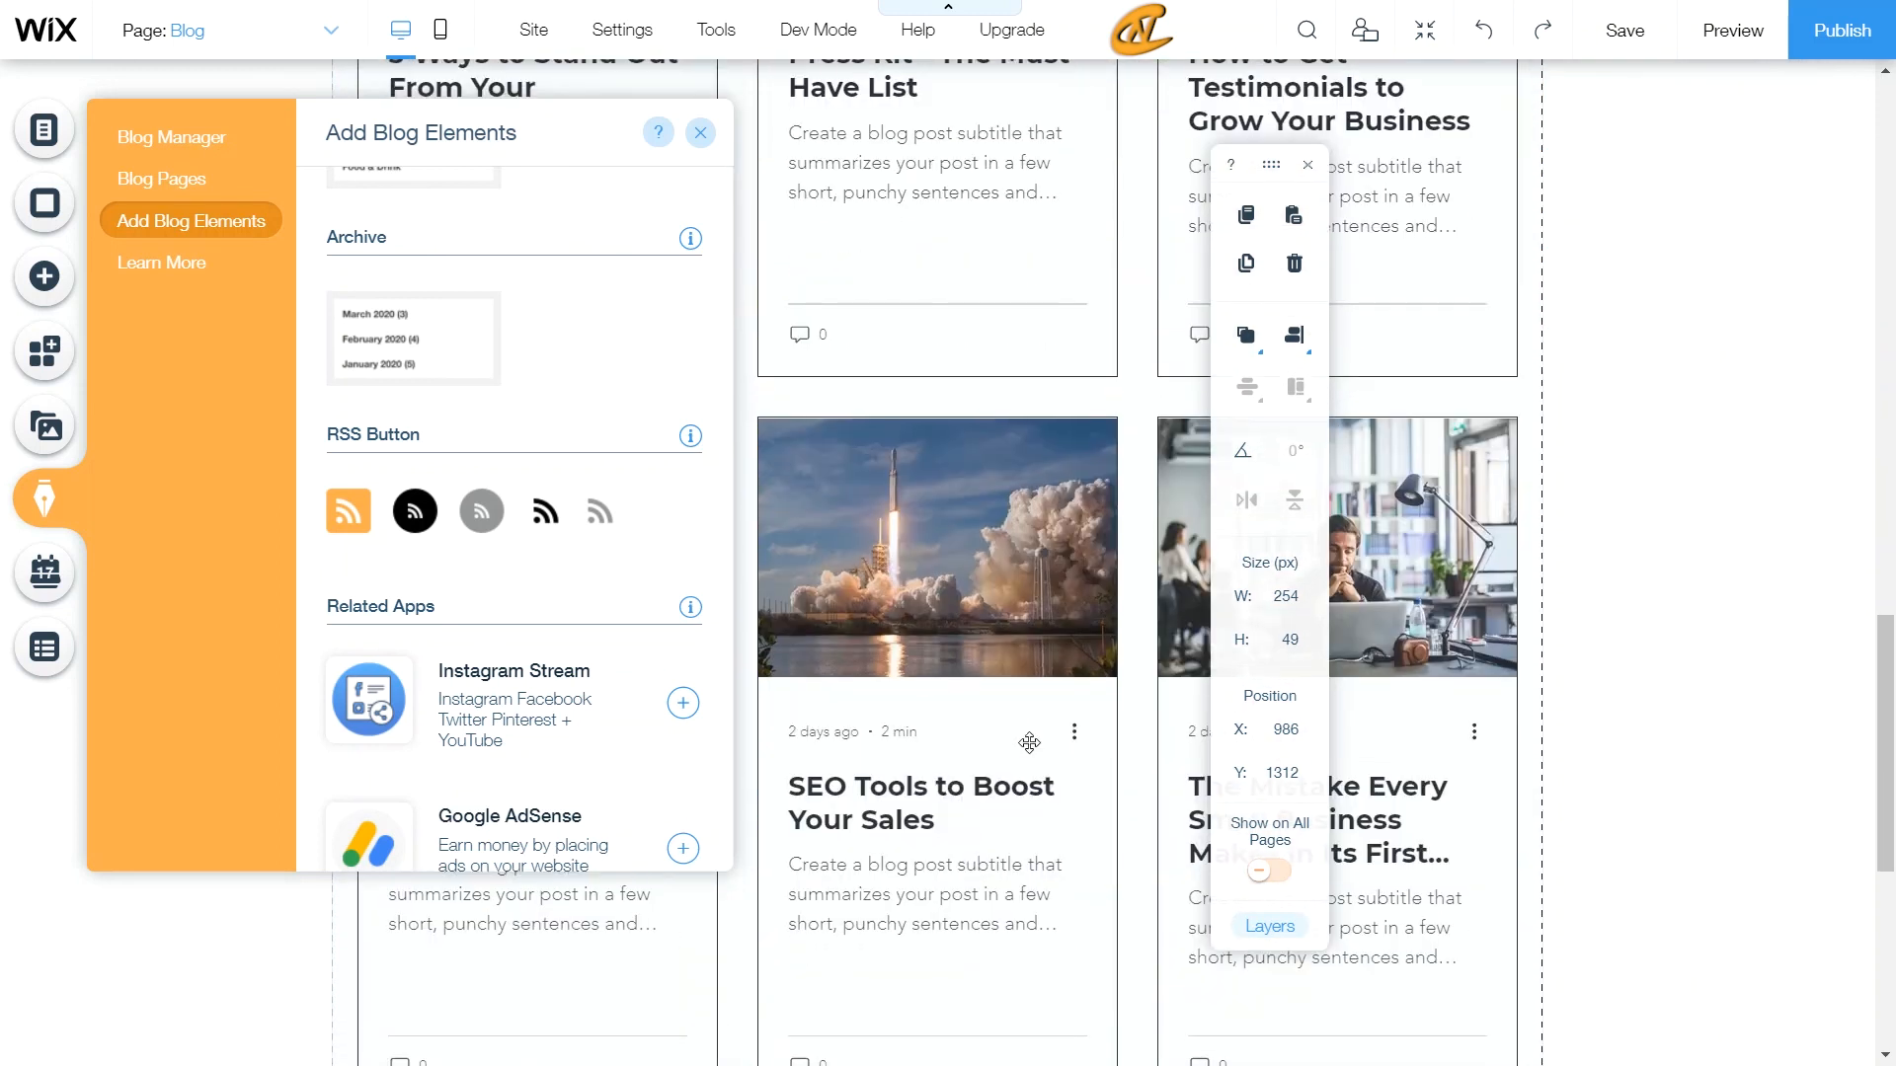
scroll(991, 592, "up", 8)
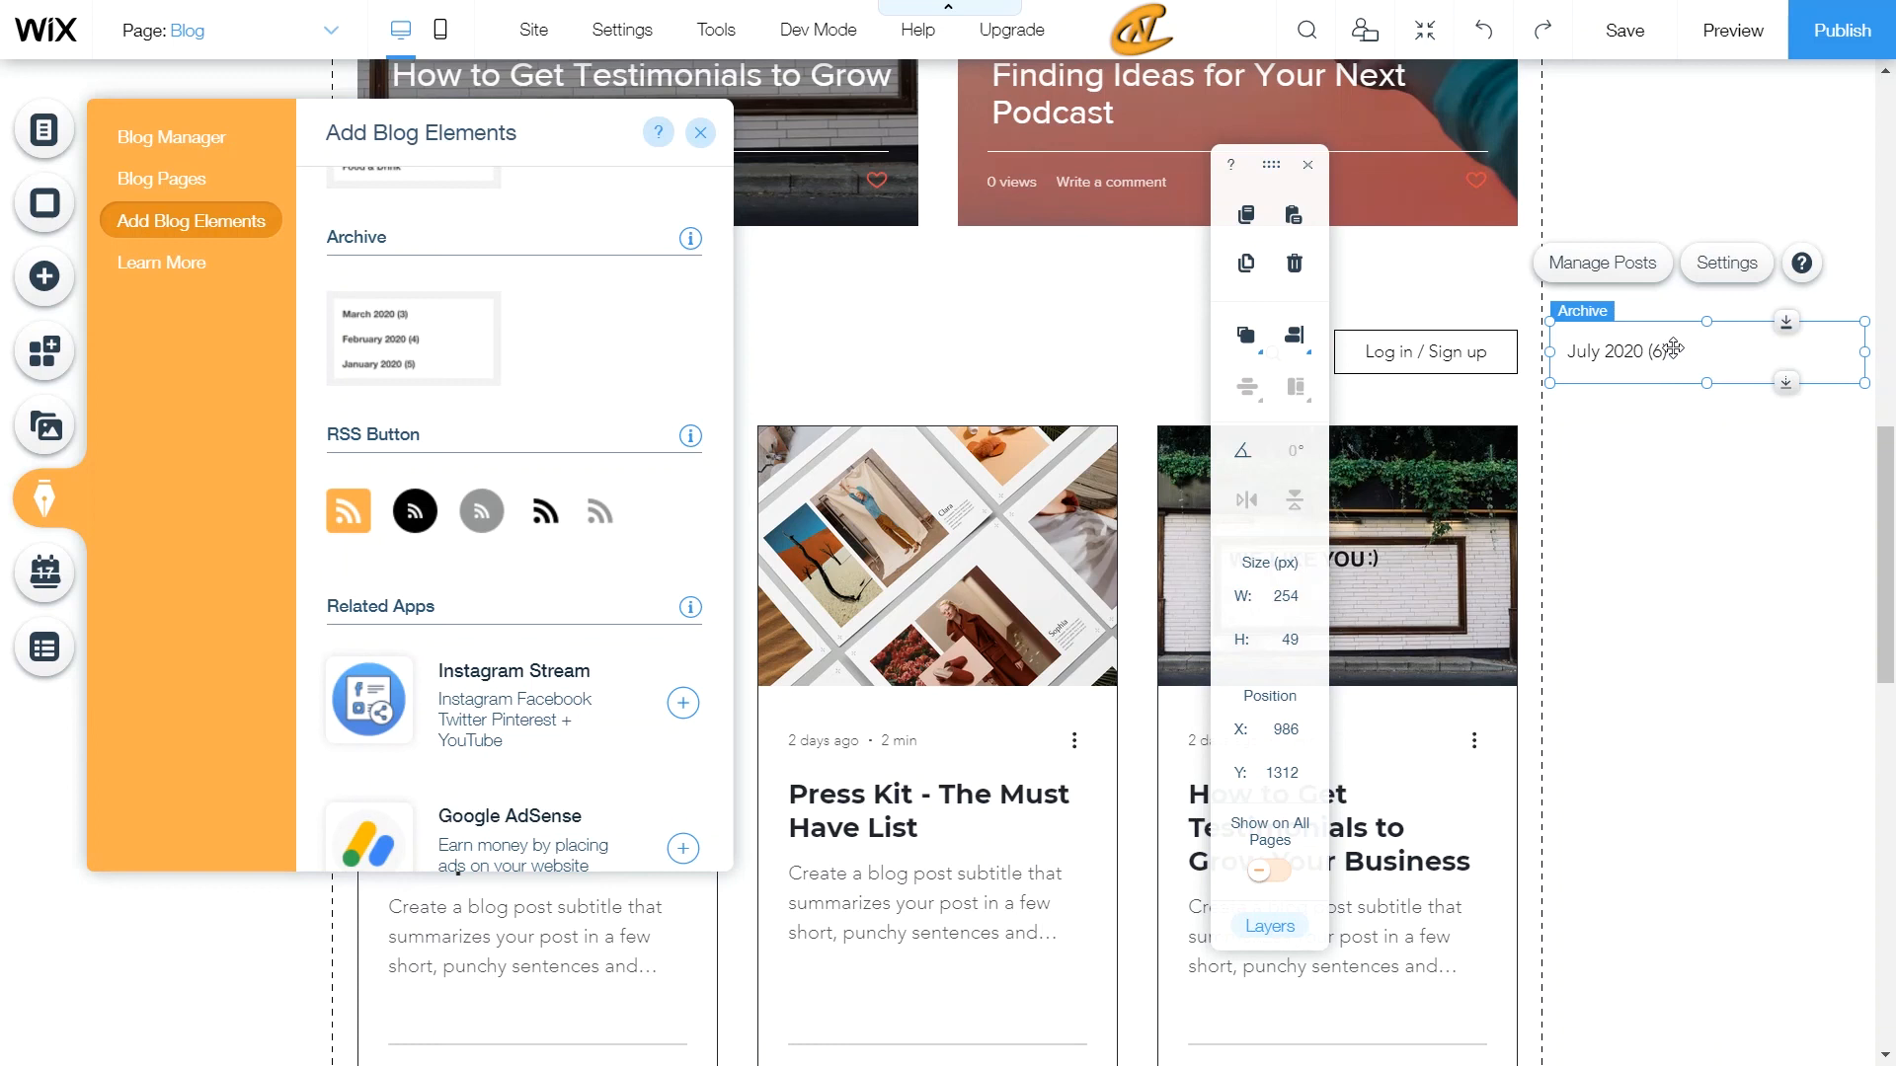
left_click(1718, 263)
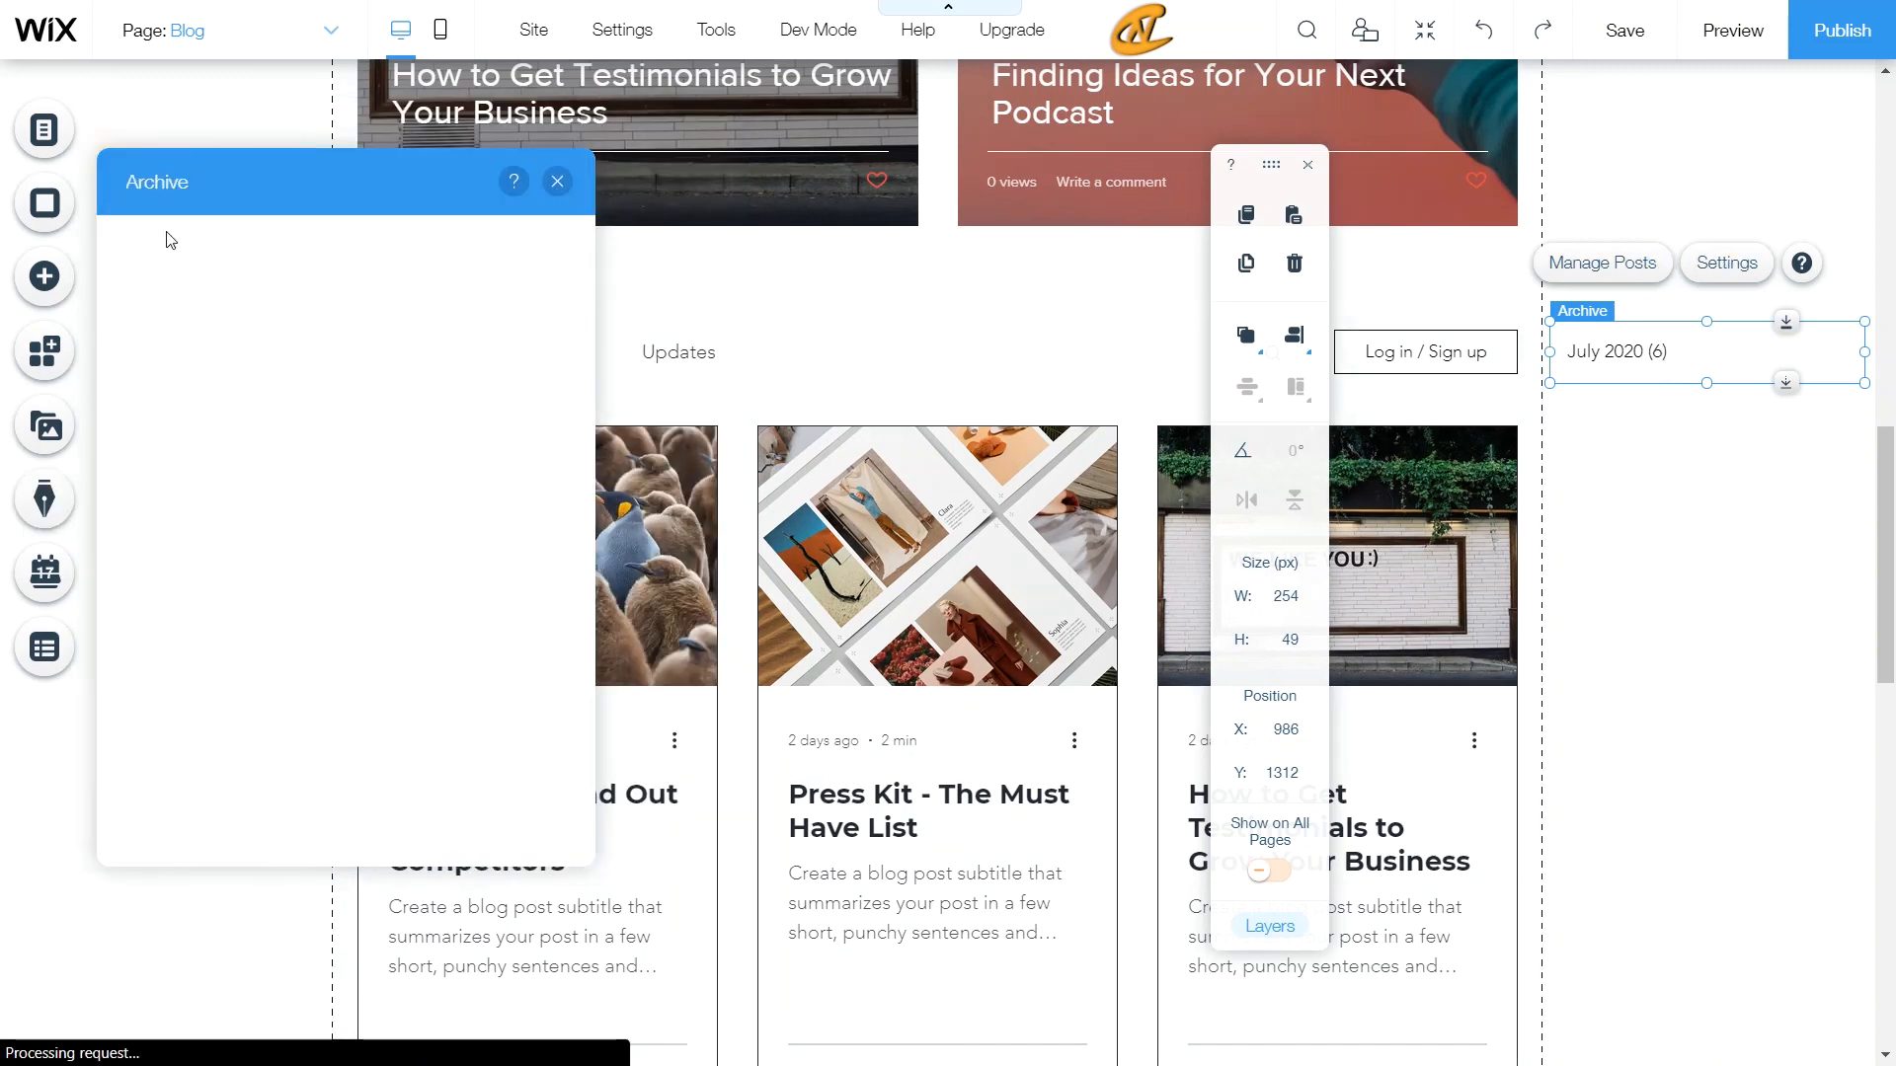
left_click(167, 298)
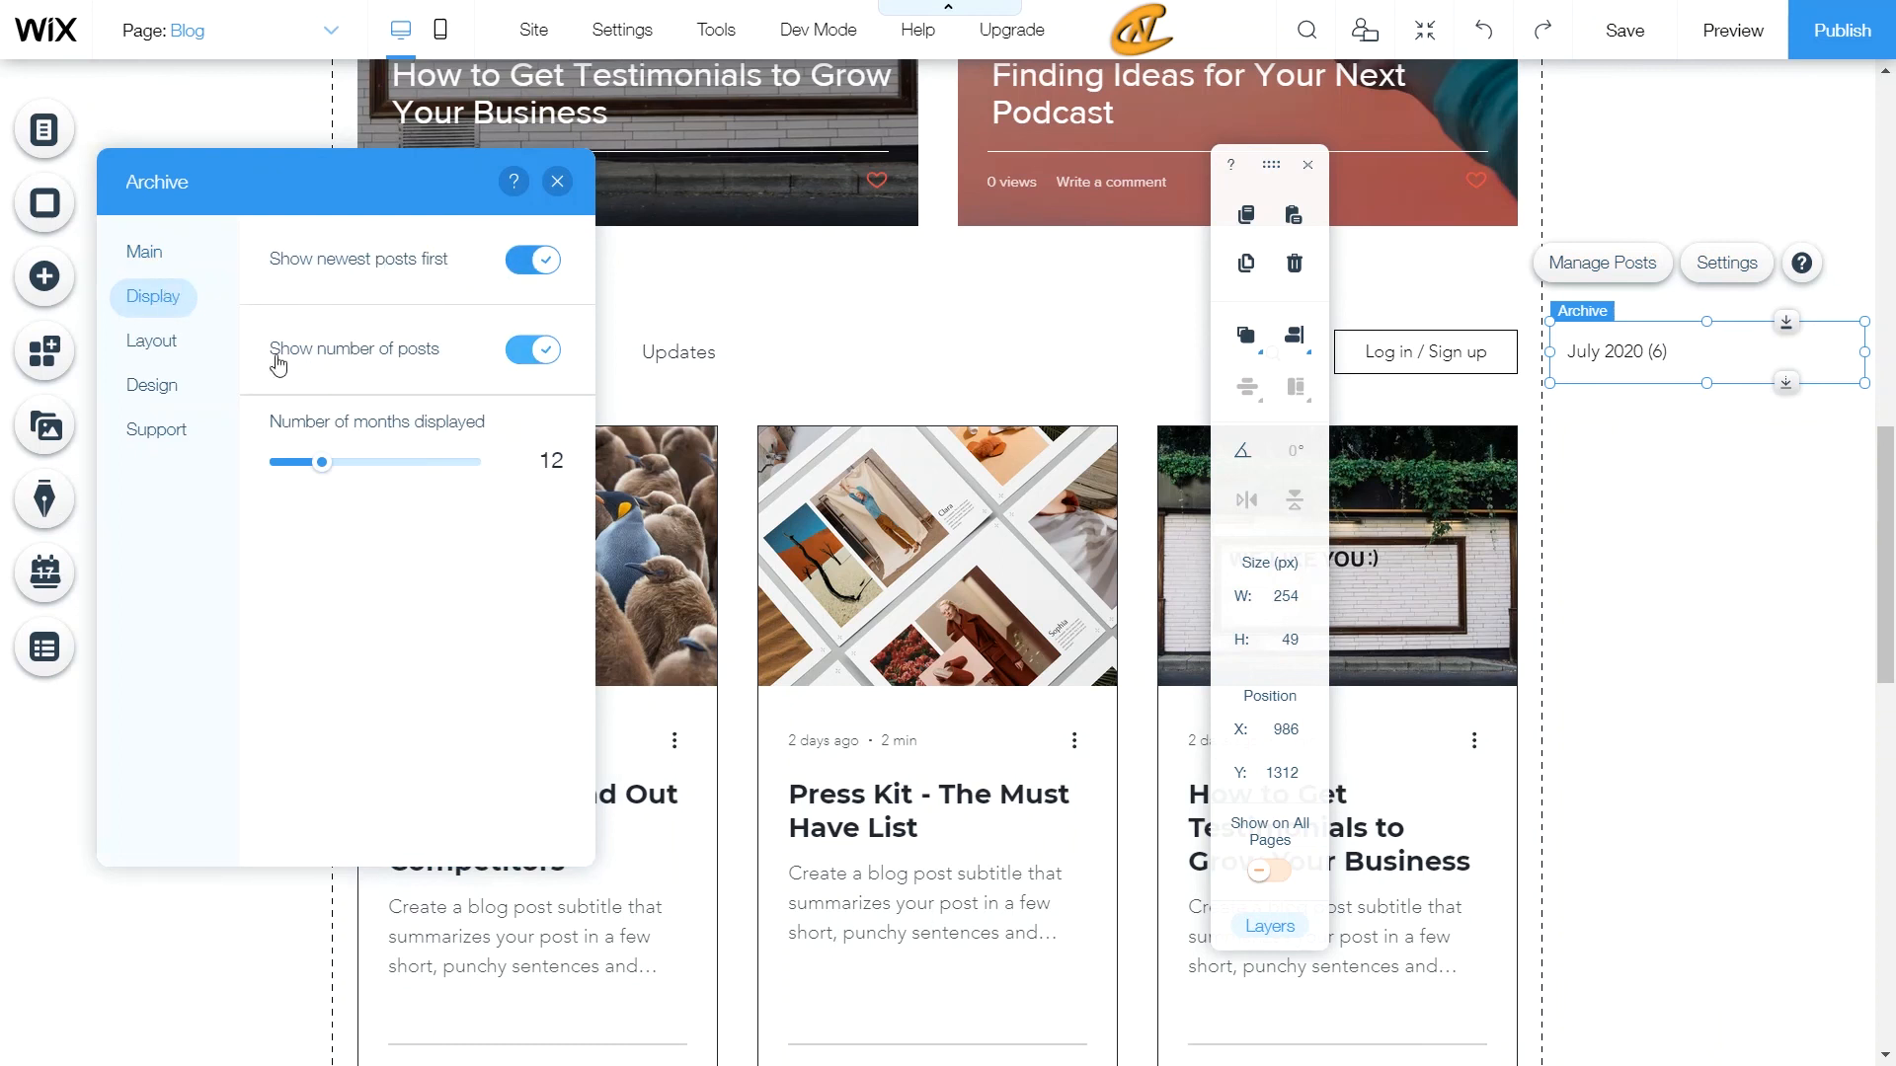
left_click(161, 342)
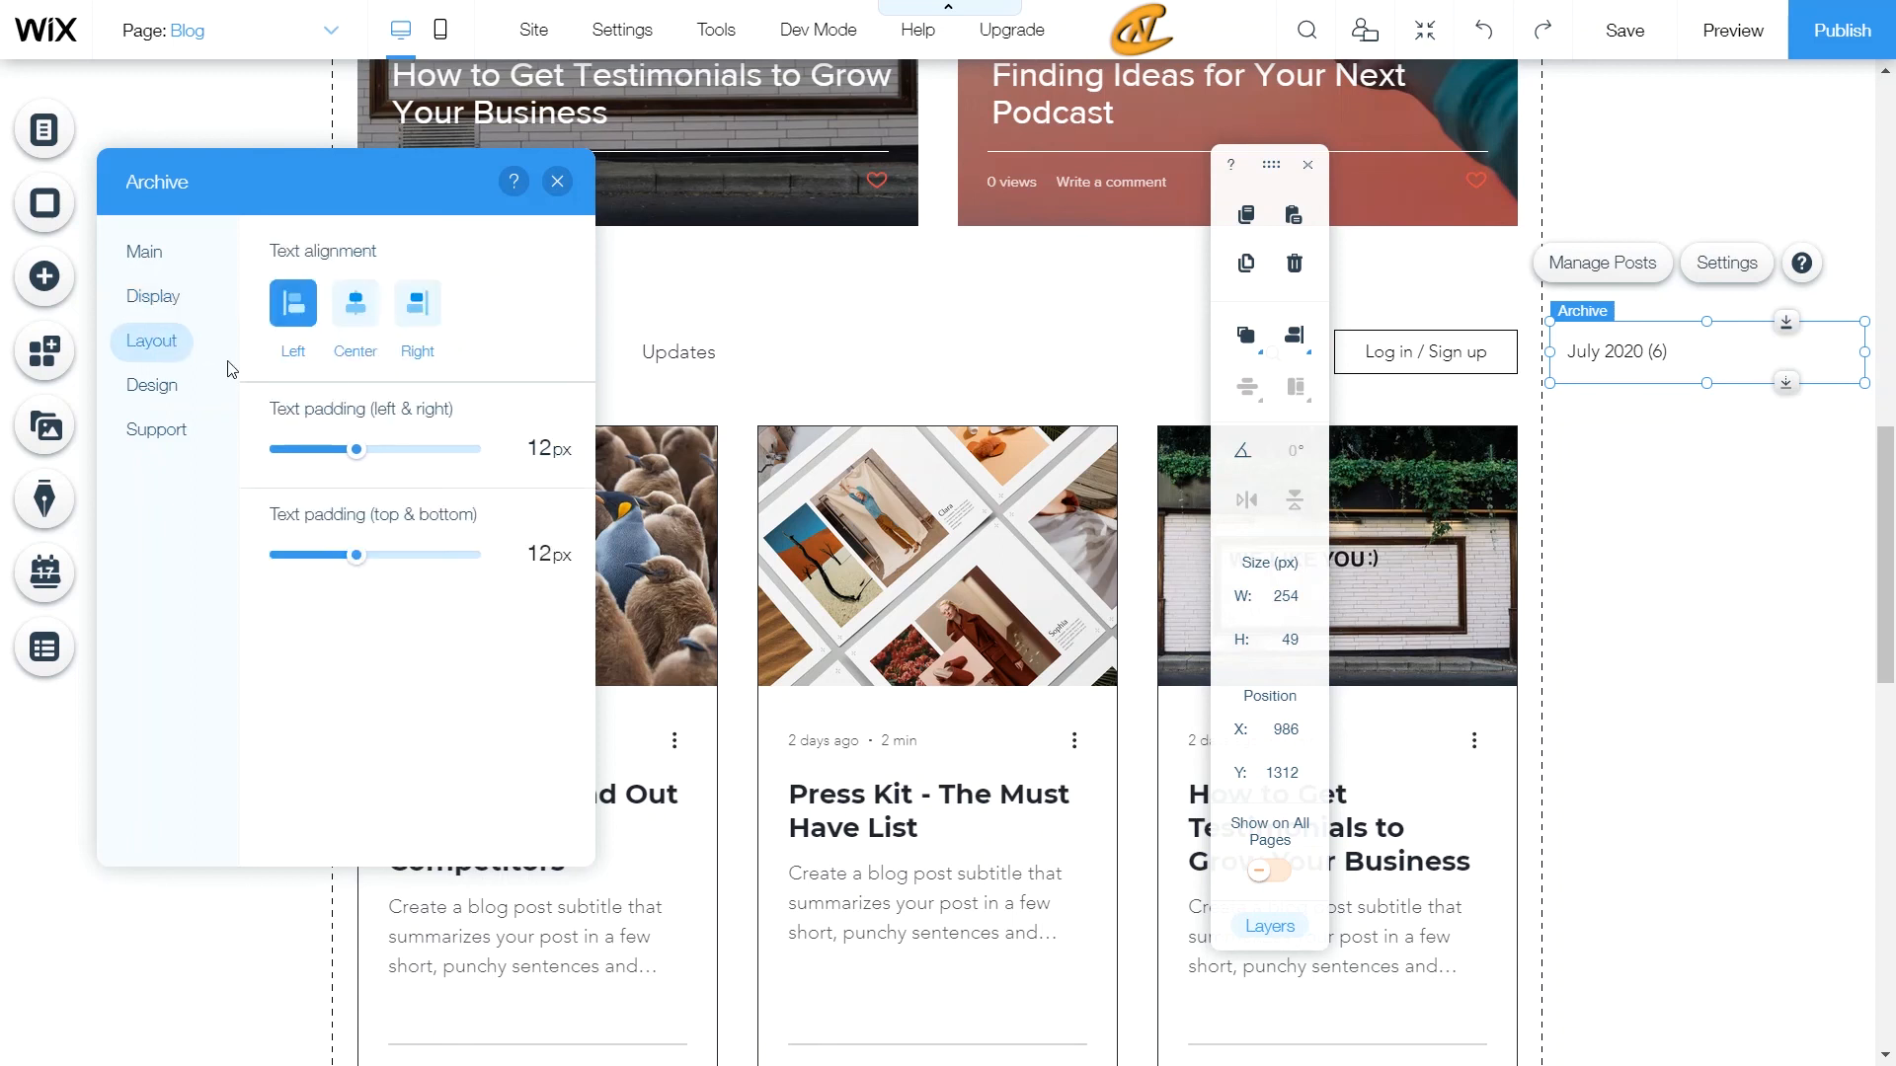
left_click(152, 385)
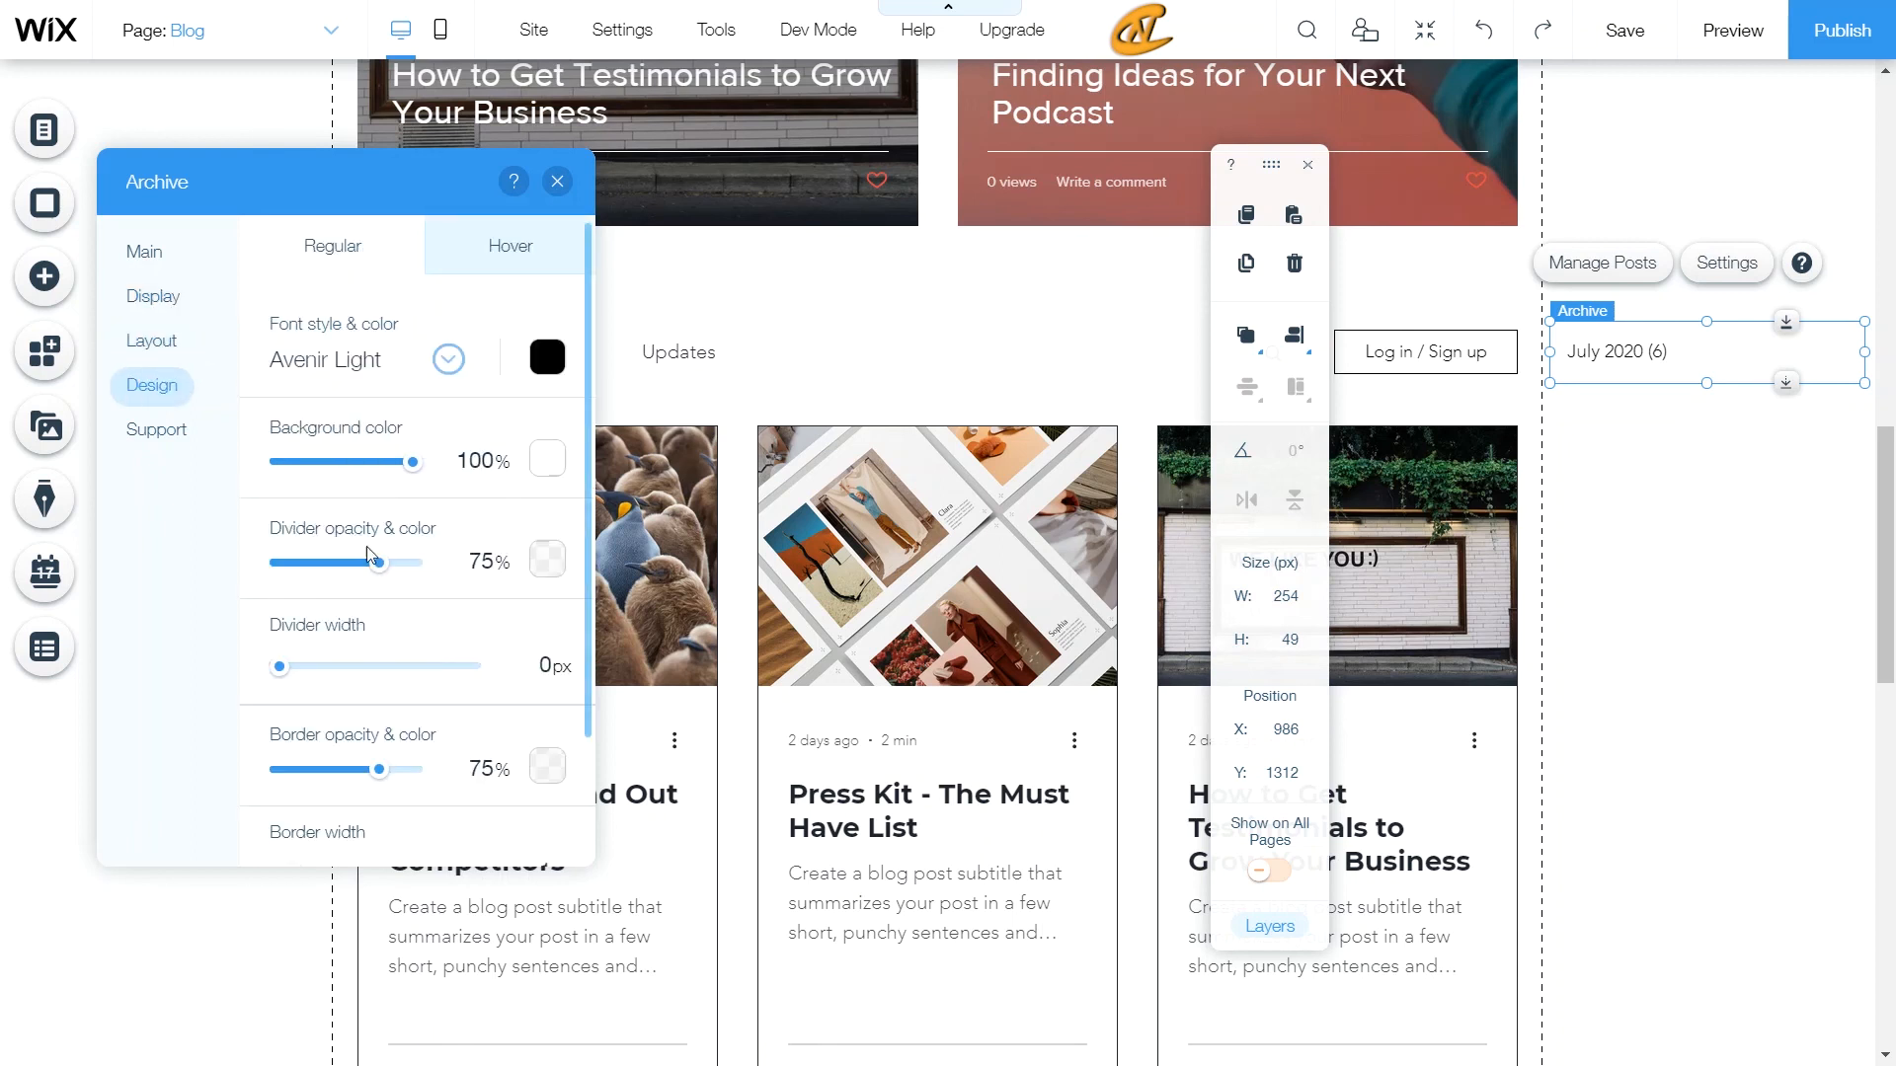
left_click(496, 257)
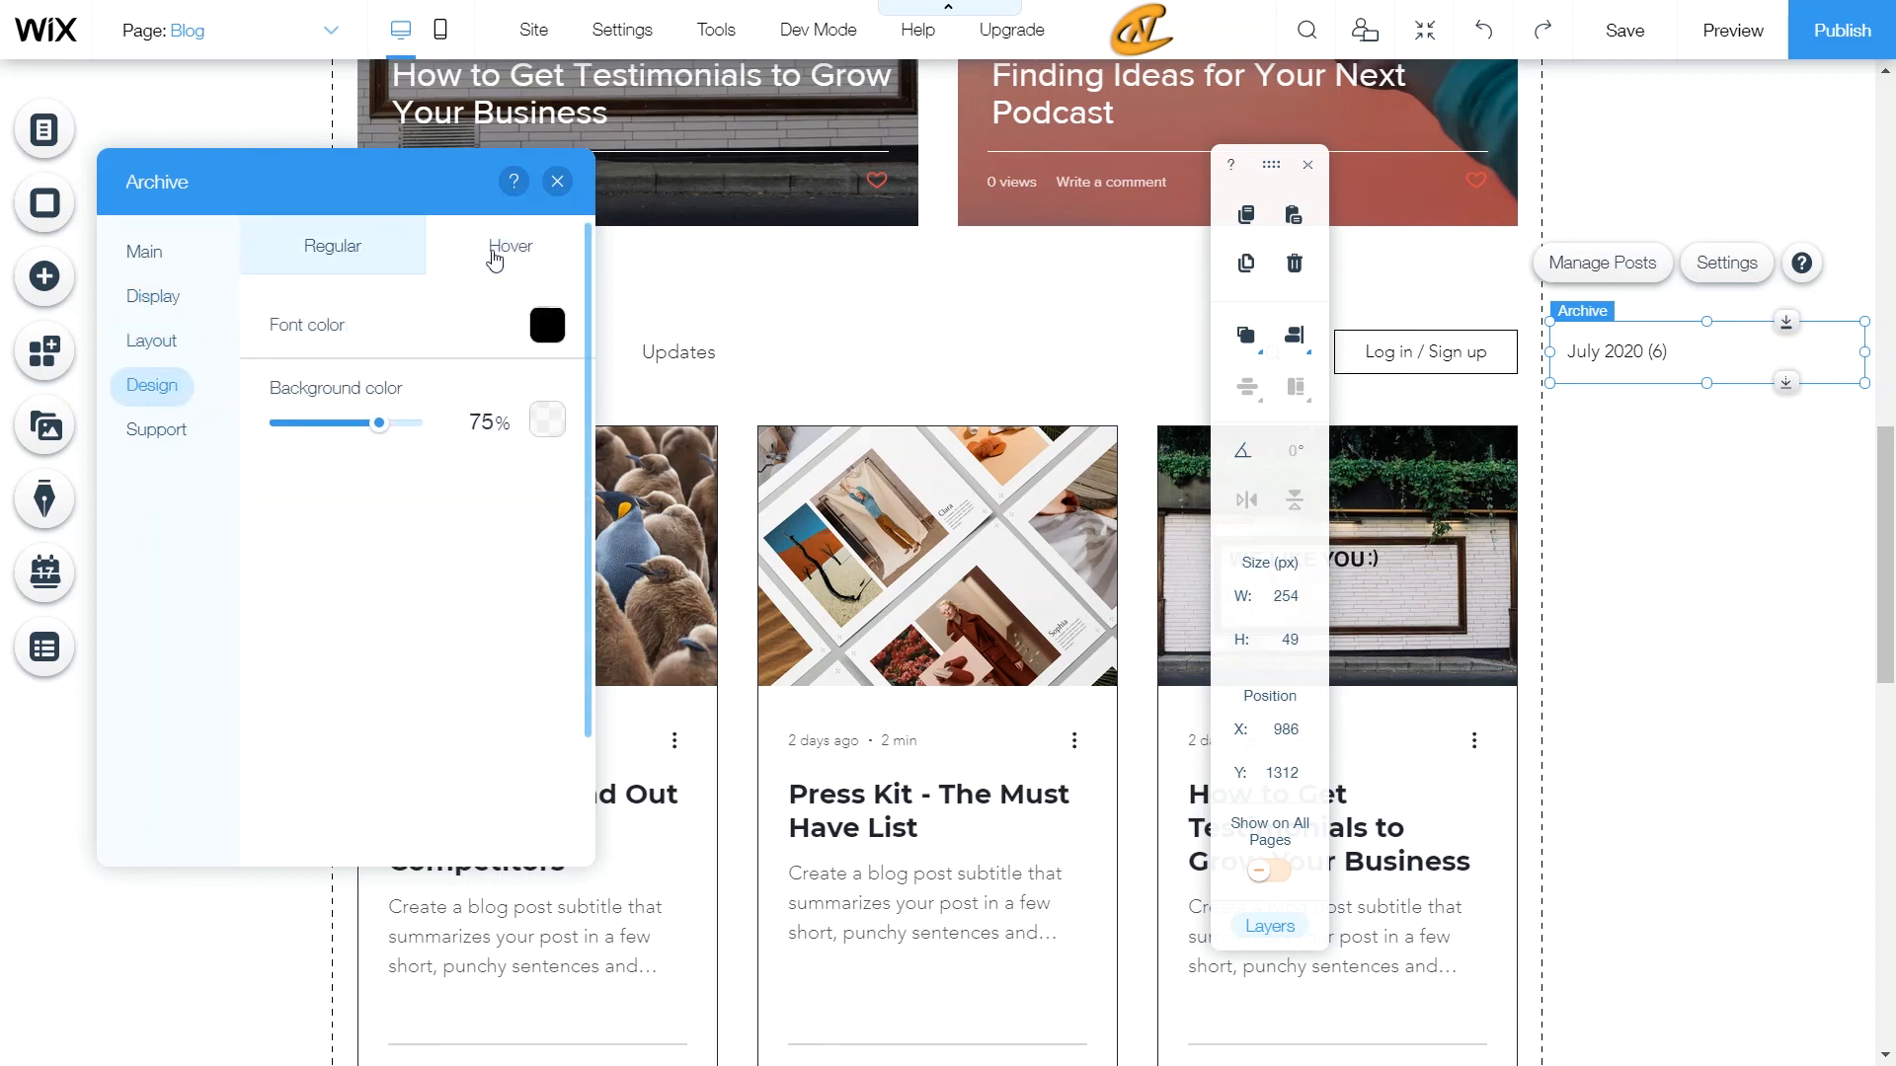
left_click(372, 267)
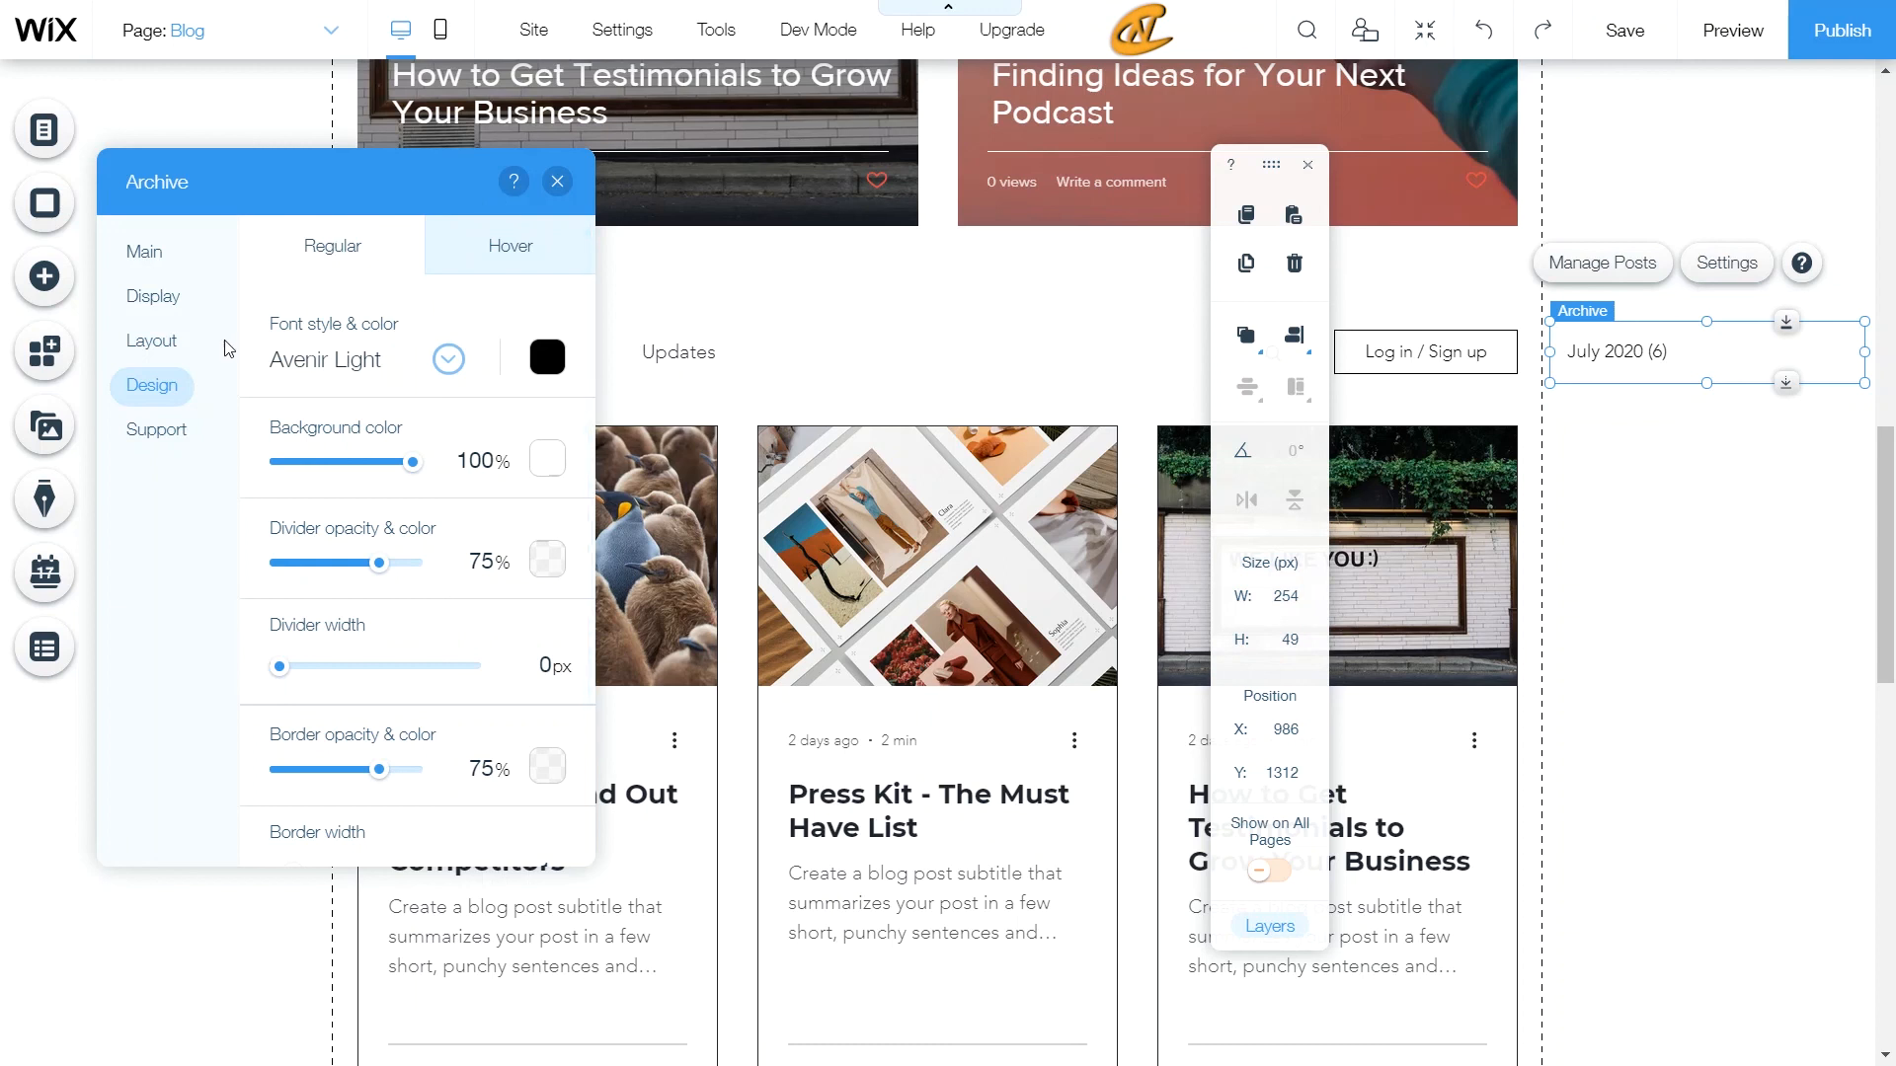
left_click(556, 183)
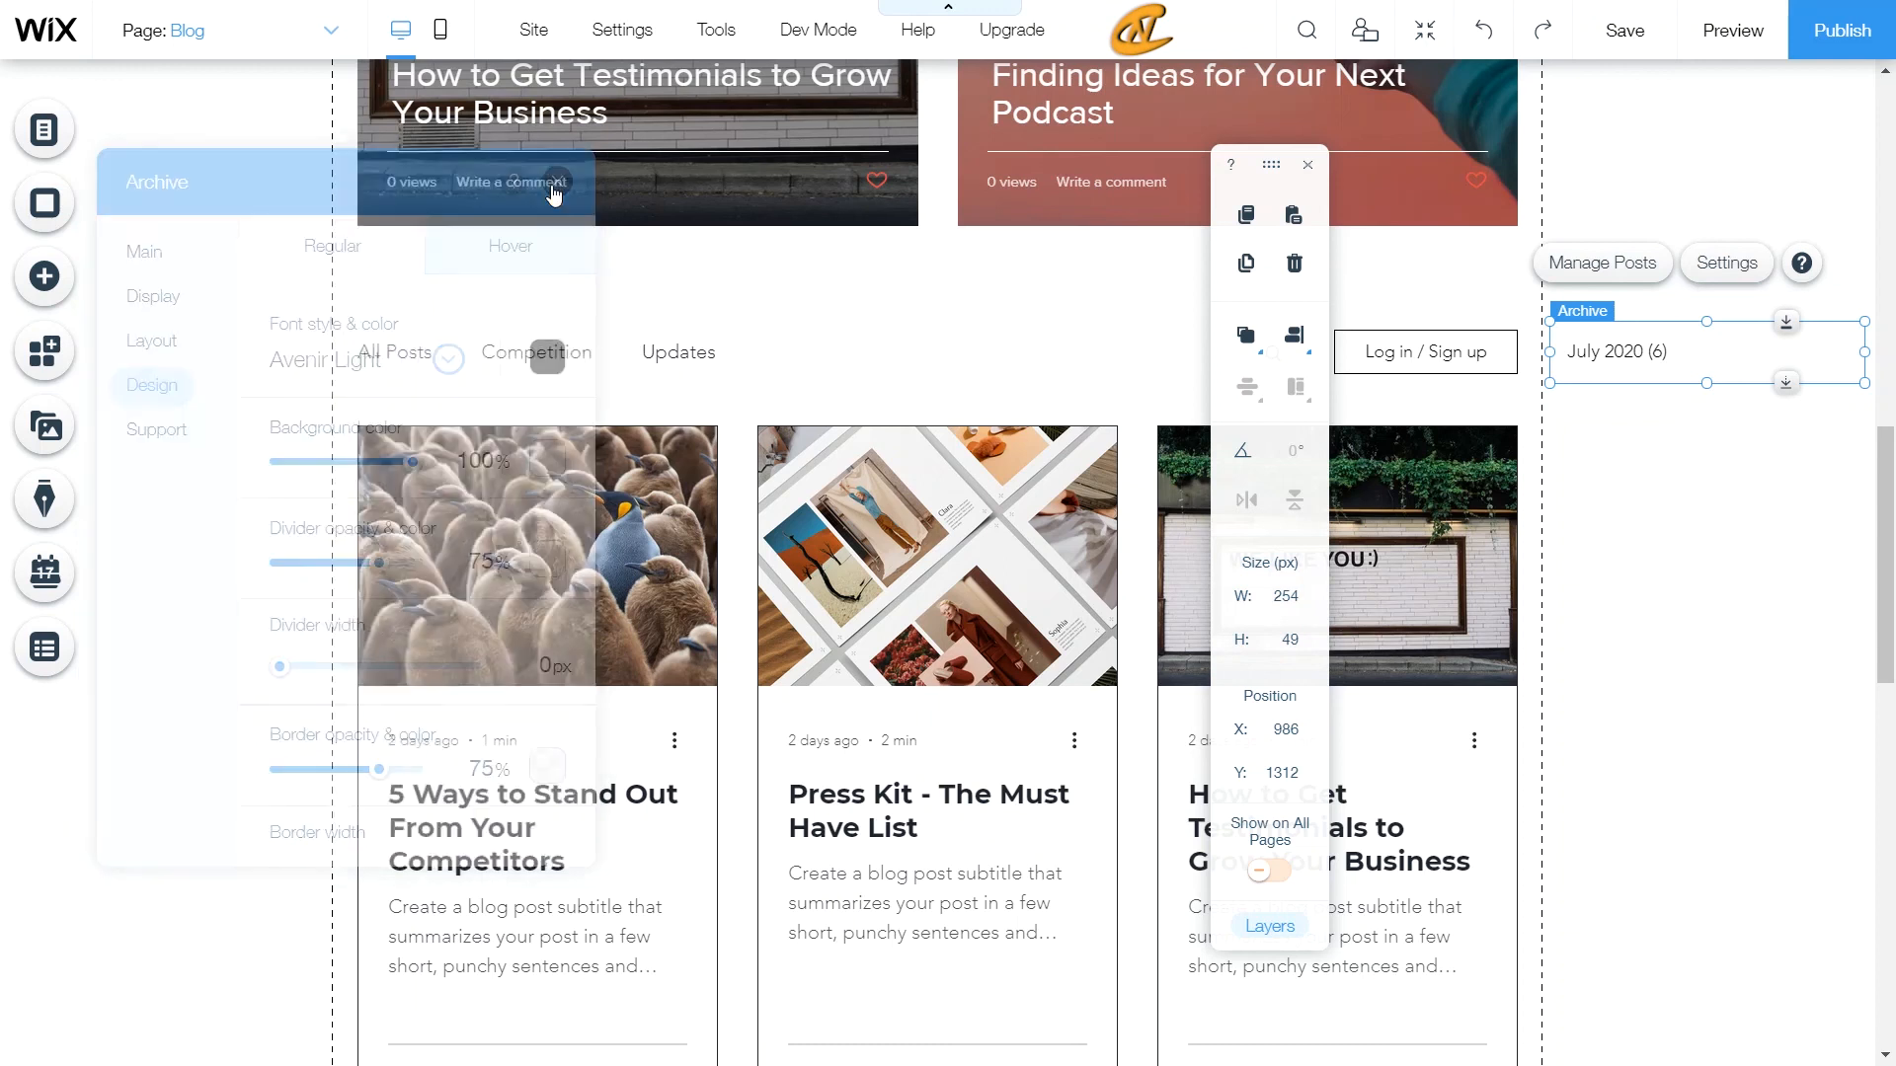
Examine the RSS Button styles and Related Apps among the blog elements, plus the Learn More resources, and close the blog options.
left_click(45, 498)
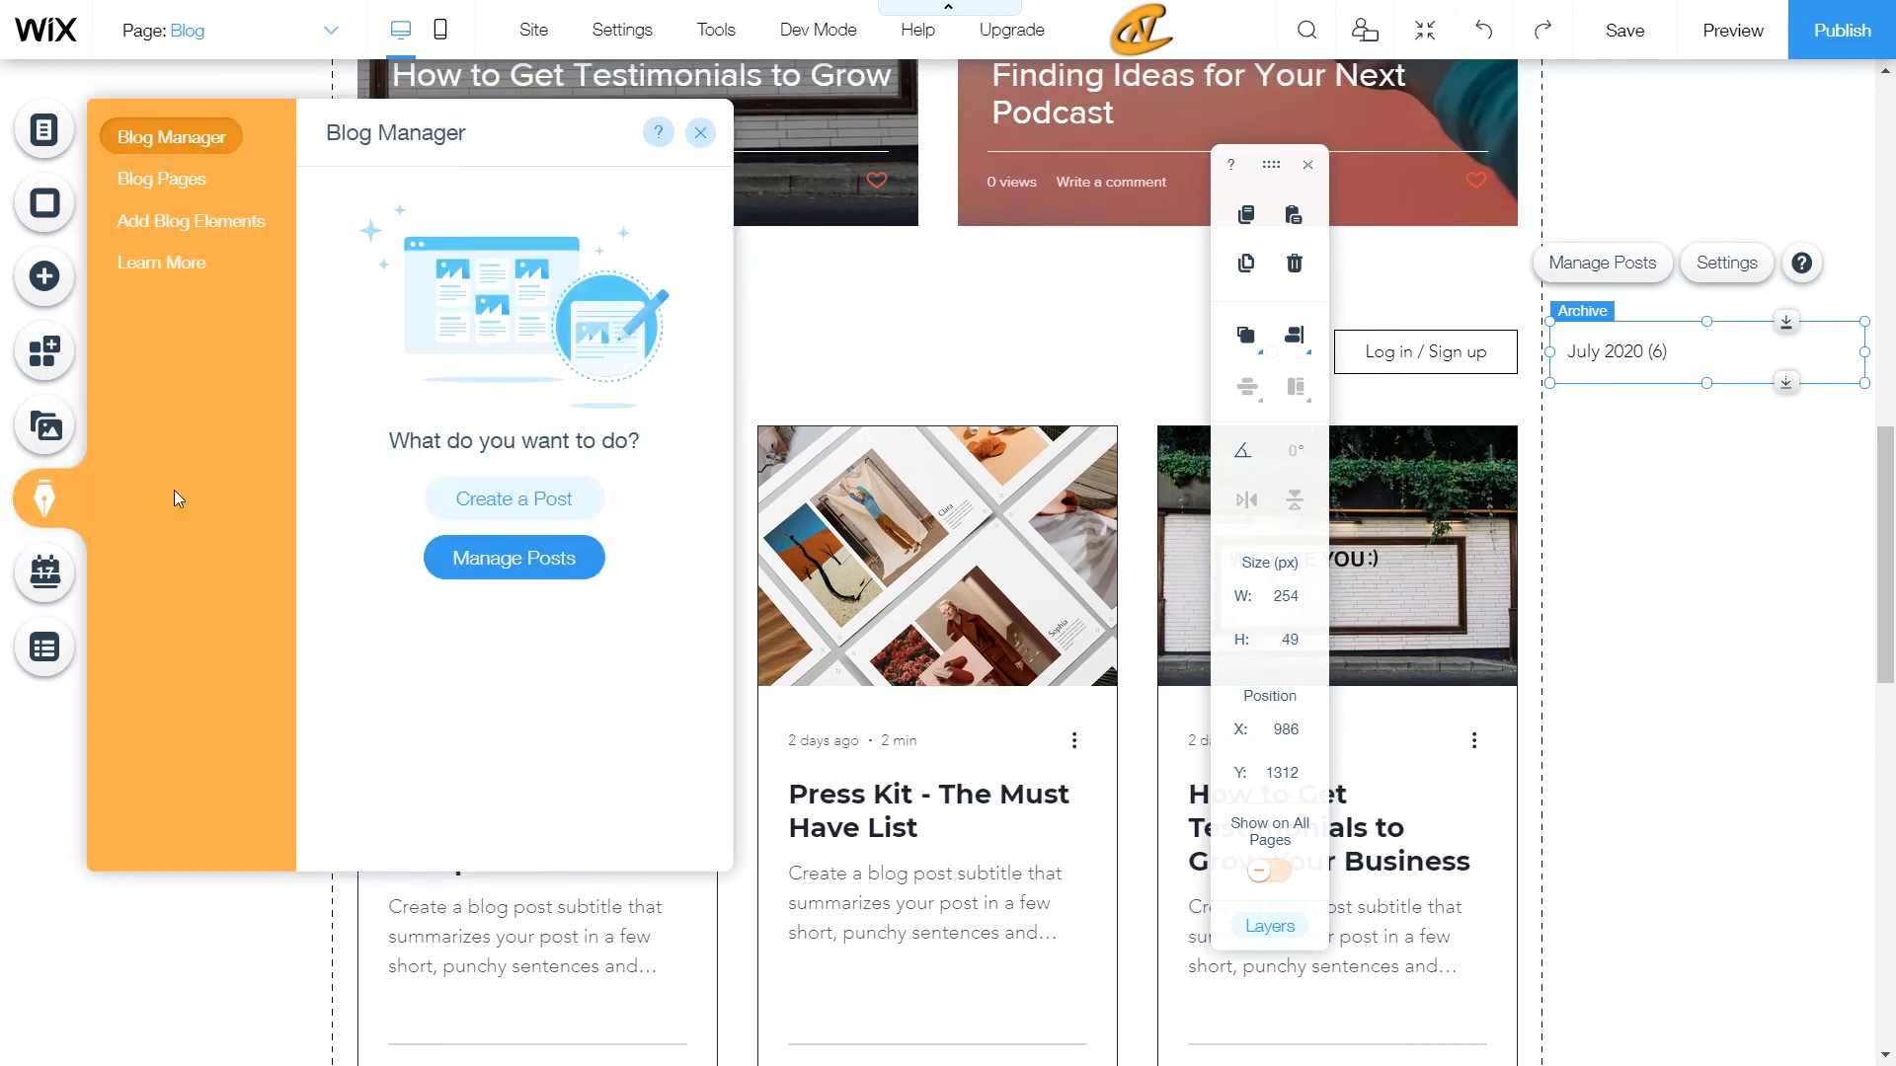
left_click(219, 221)
scroll(404, 408, "down", 4)
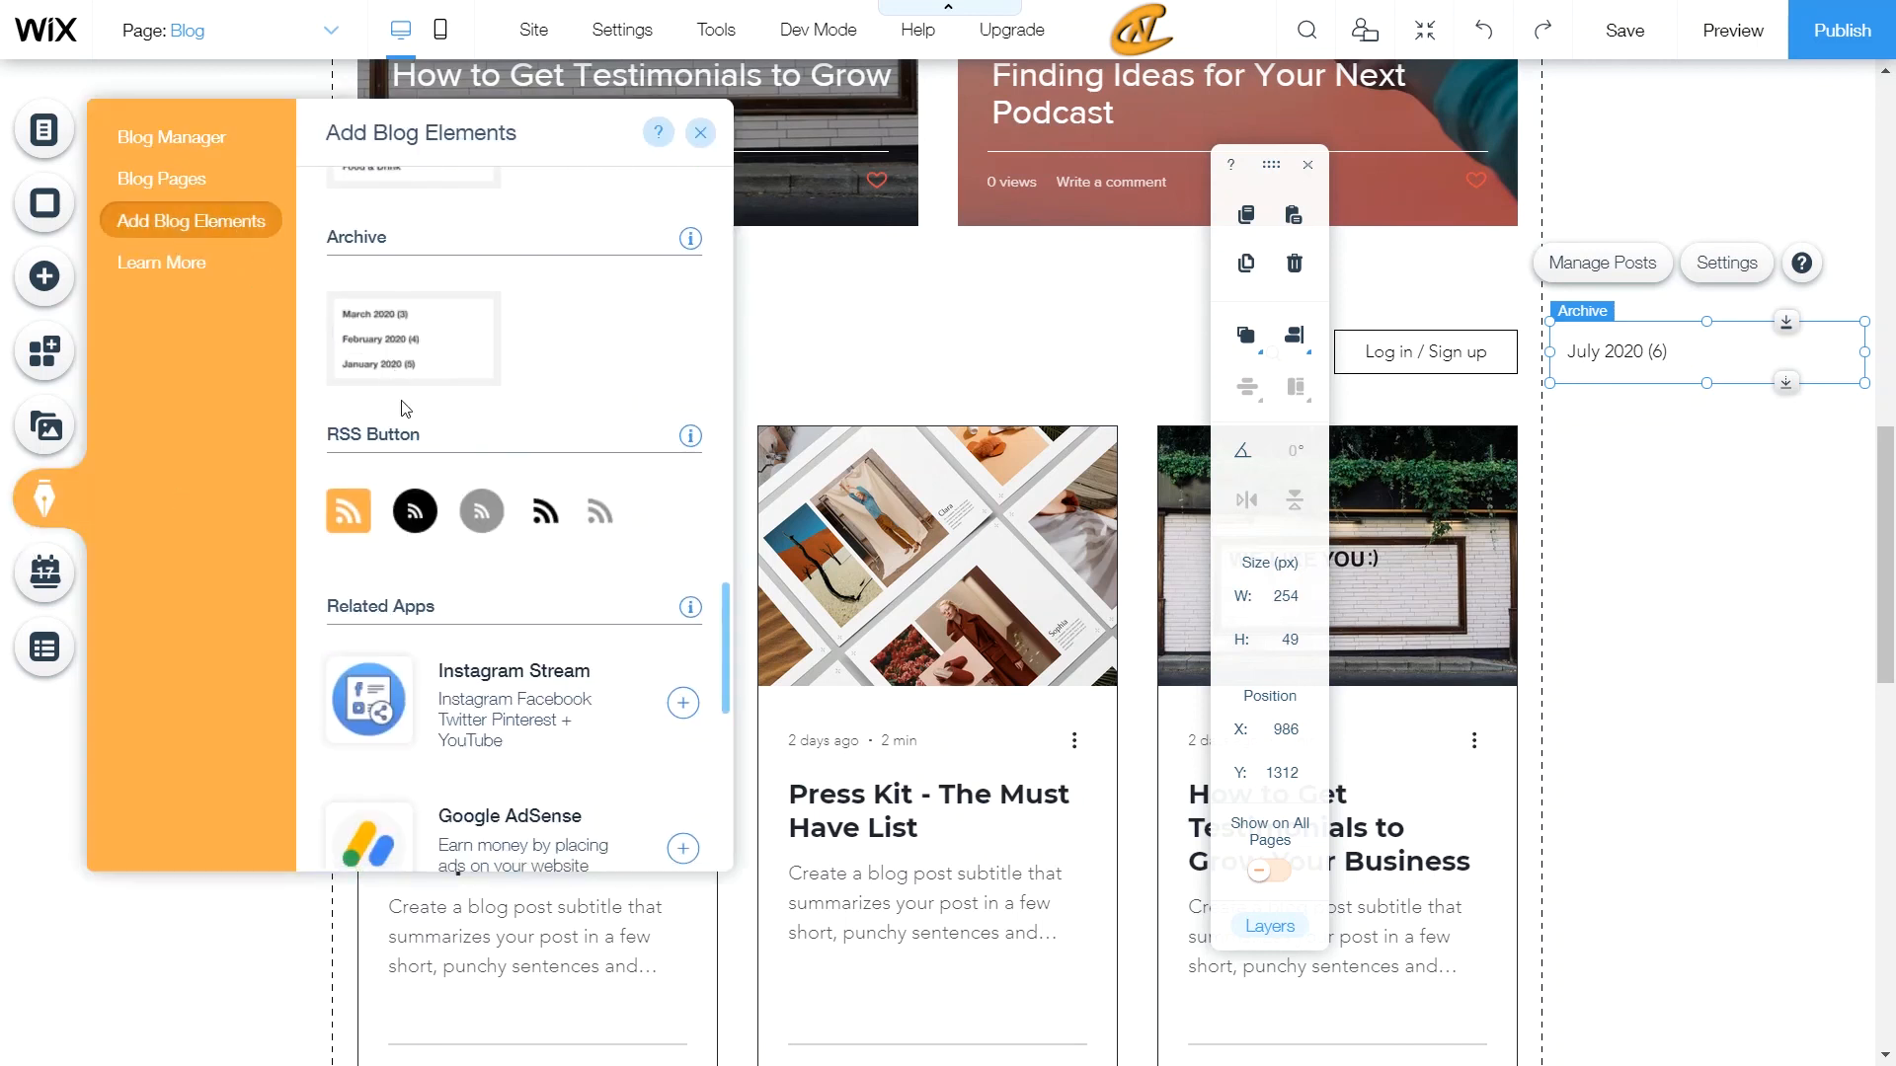
scroll(415, 427, "down", 1)
mouse_move(690, 312)
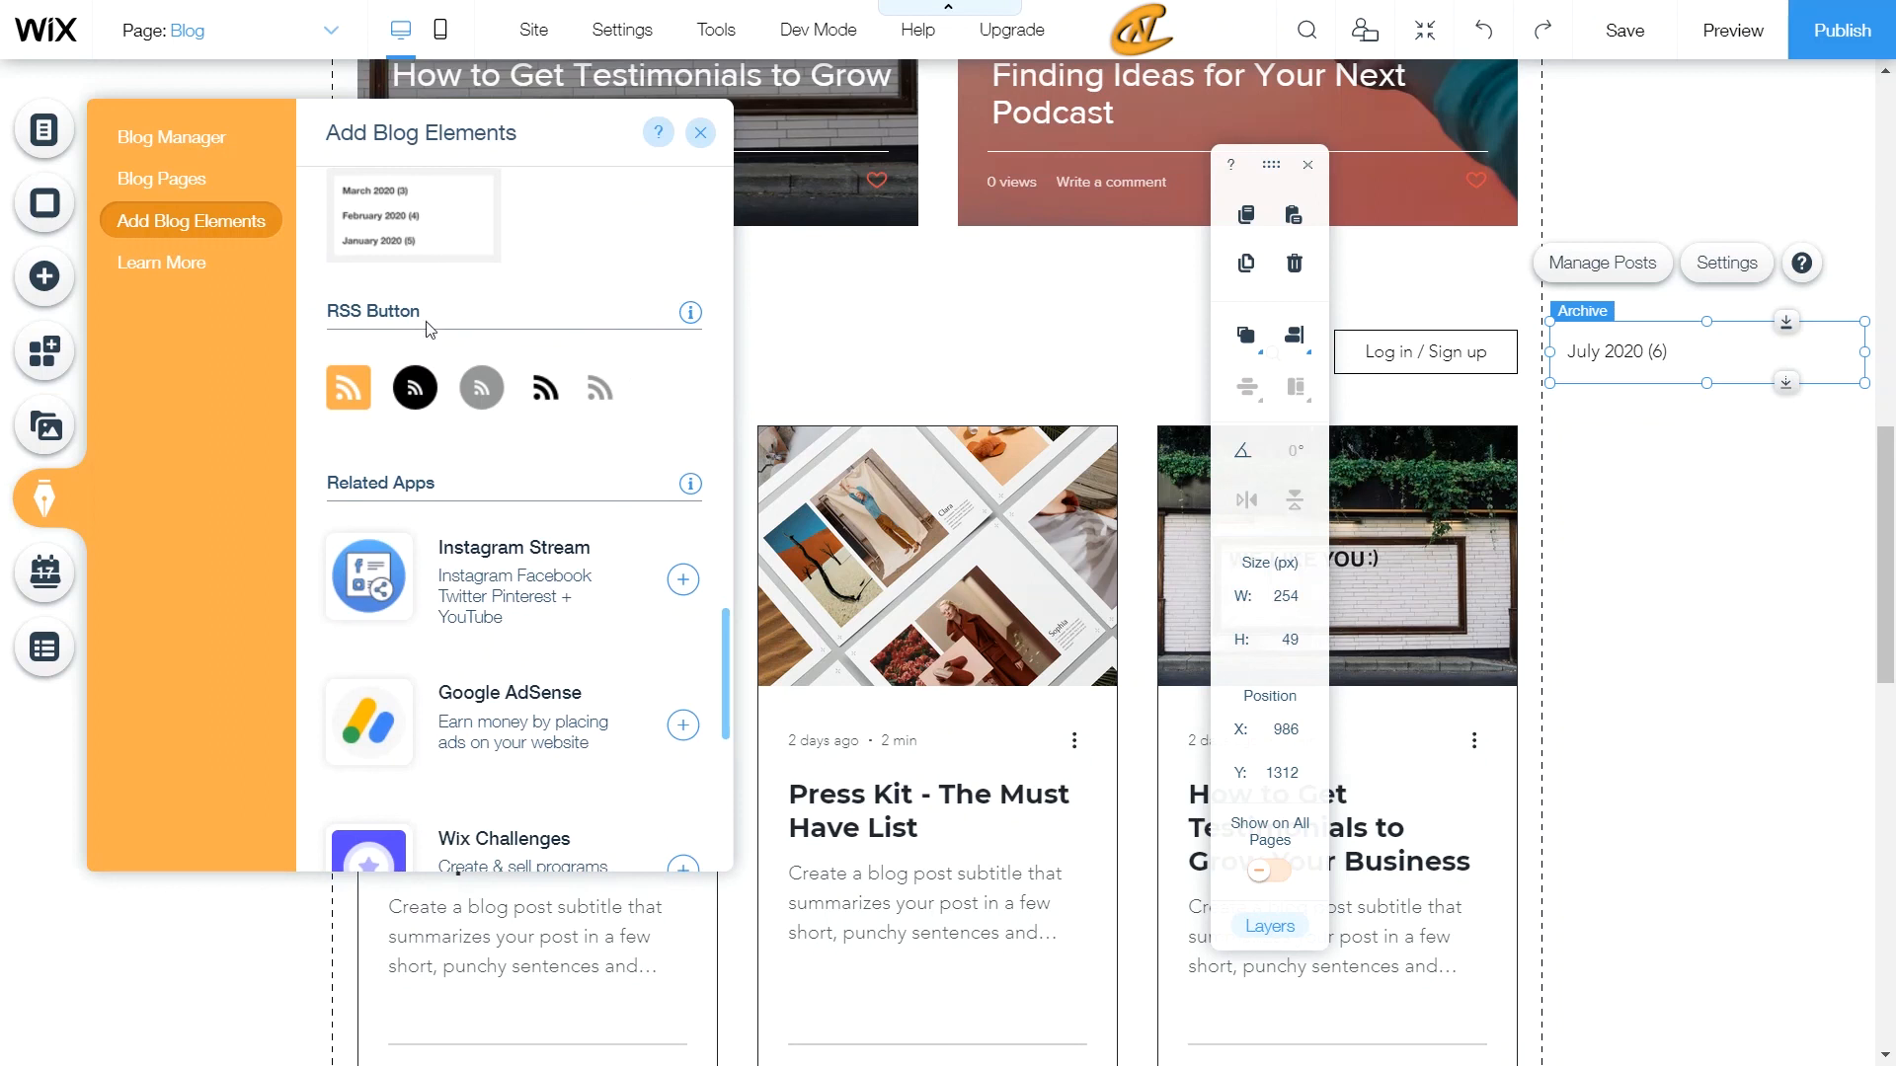
scroll(510, 431, "down", 1)
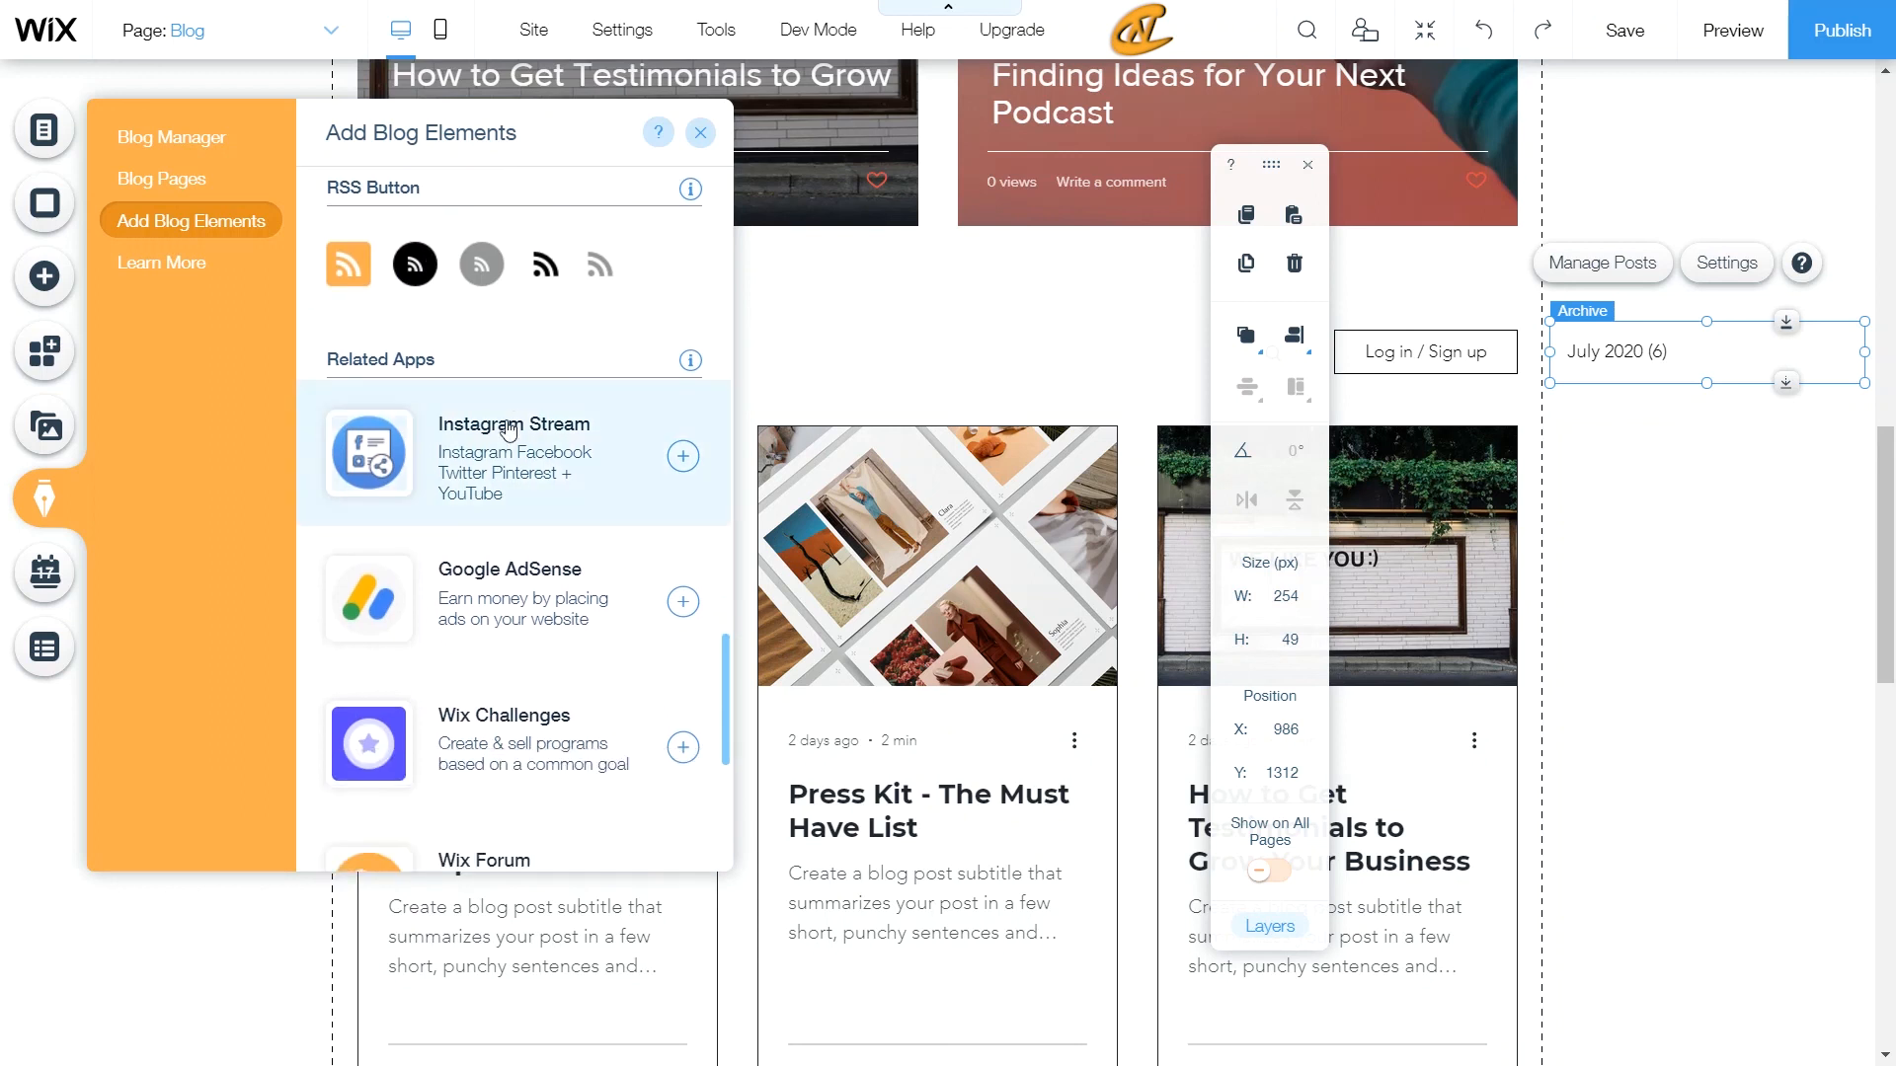
scroll(449, 348, "down", 1)
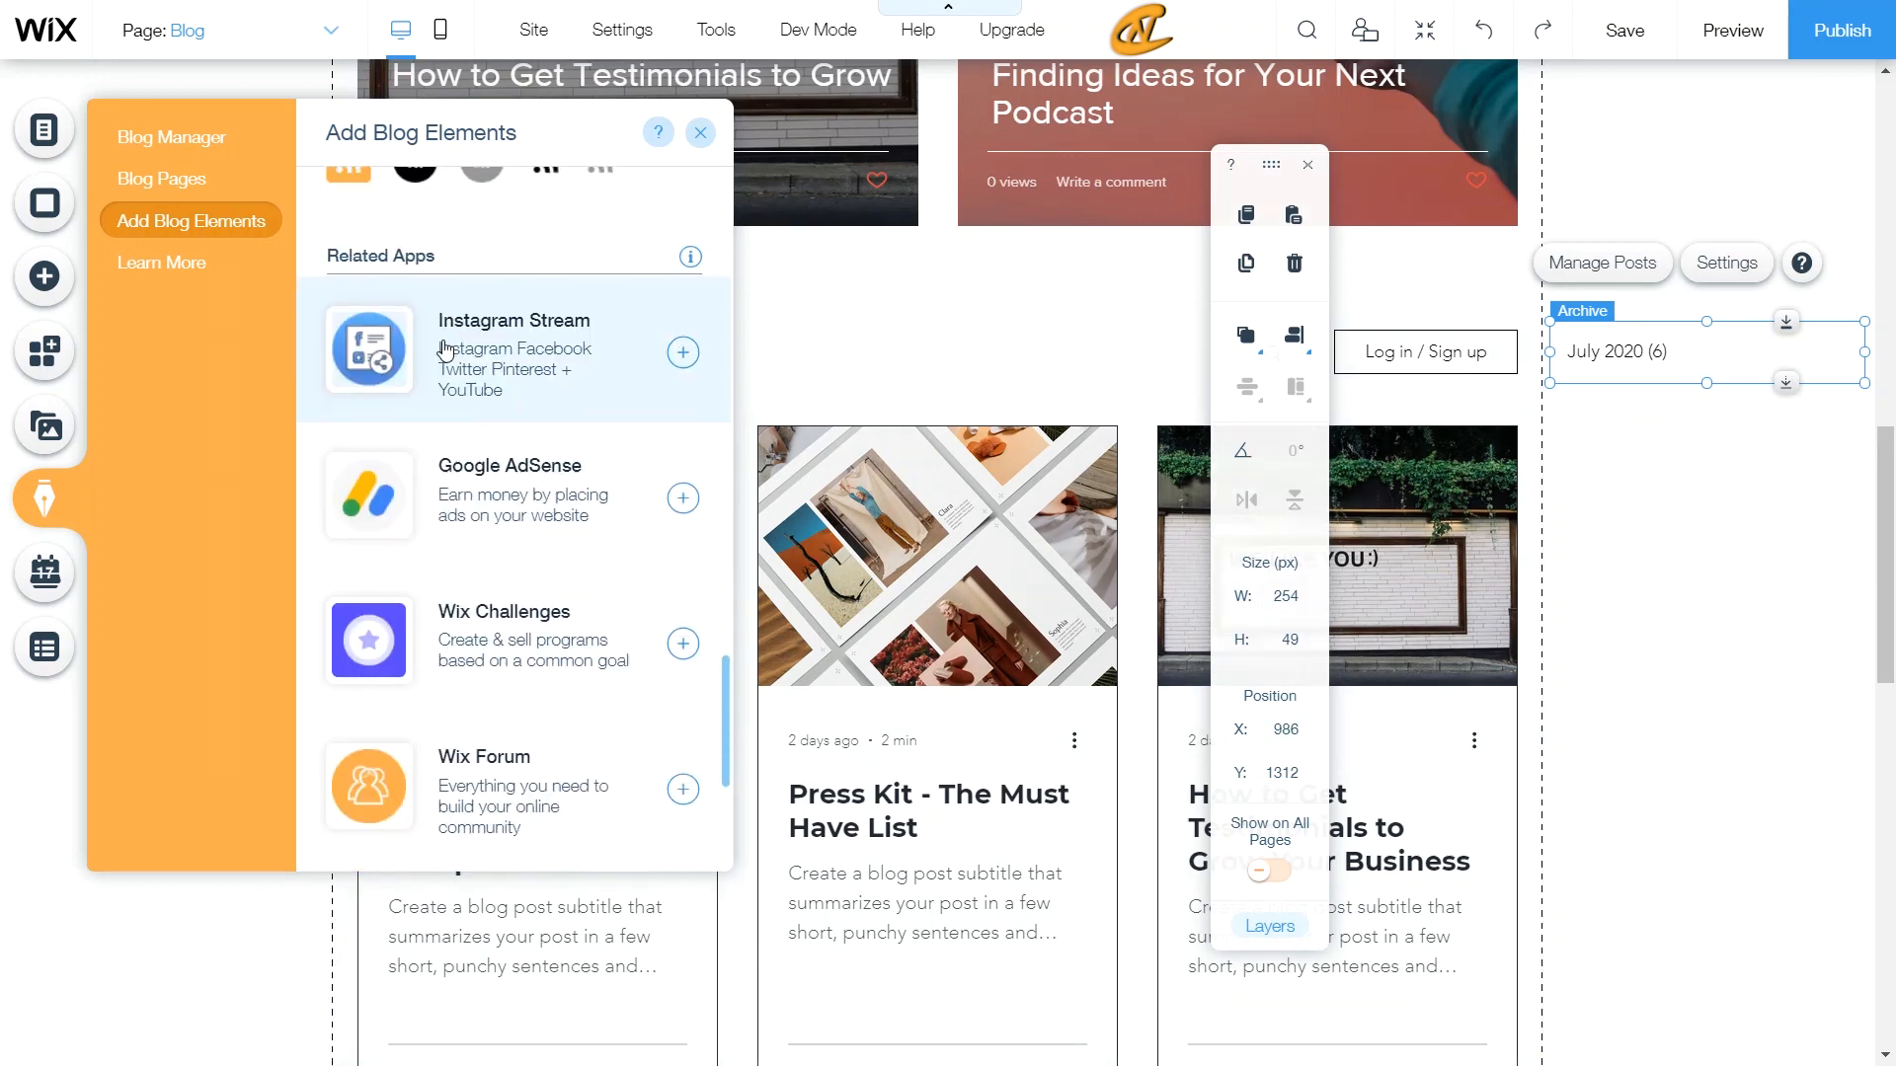
scroll(448, 400, "up", 2)
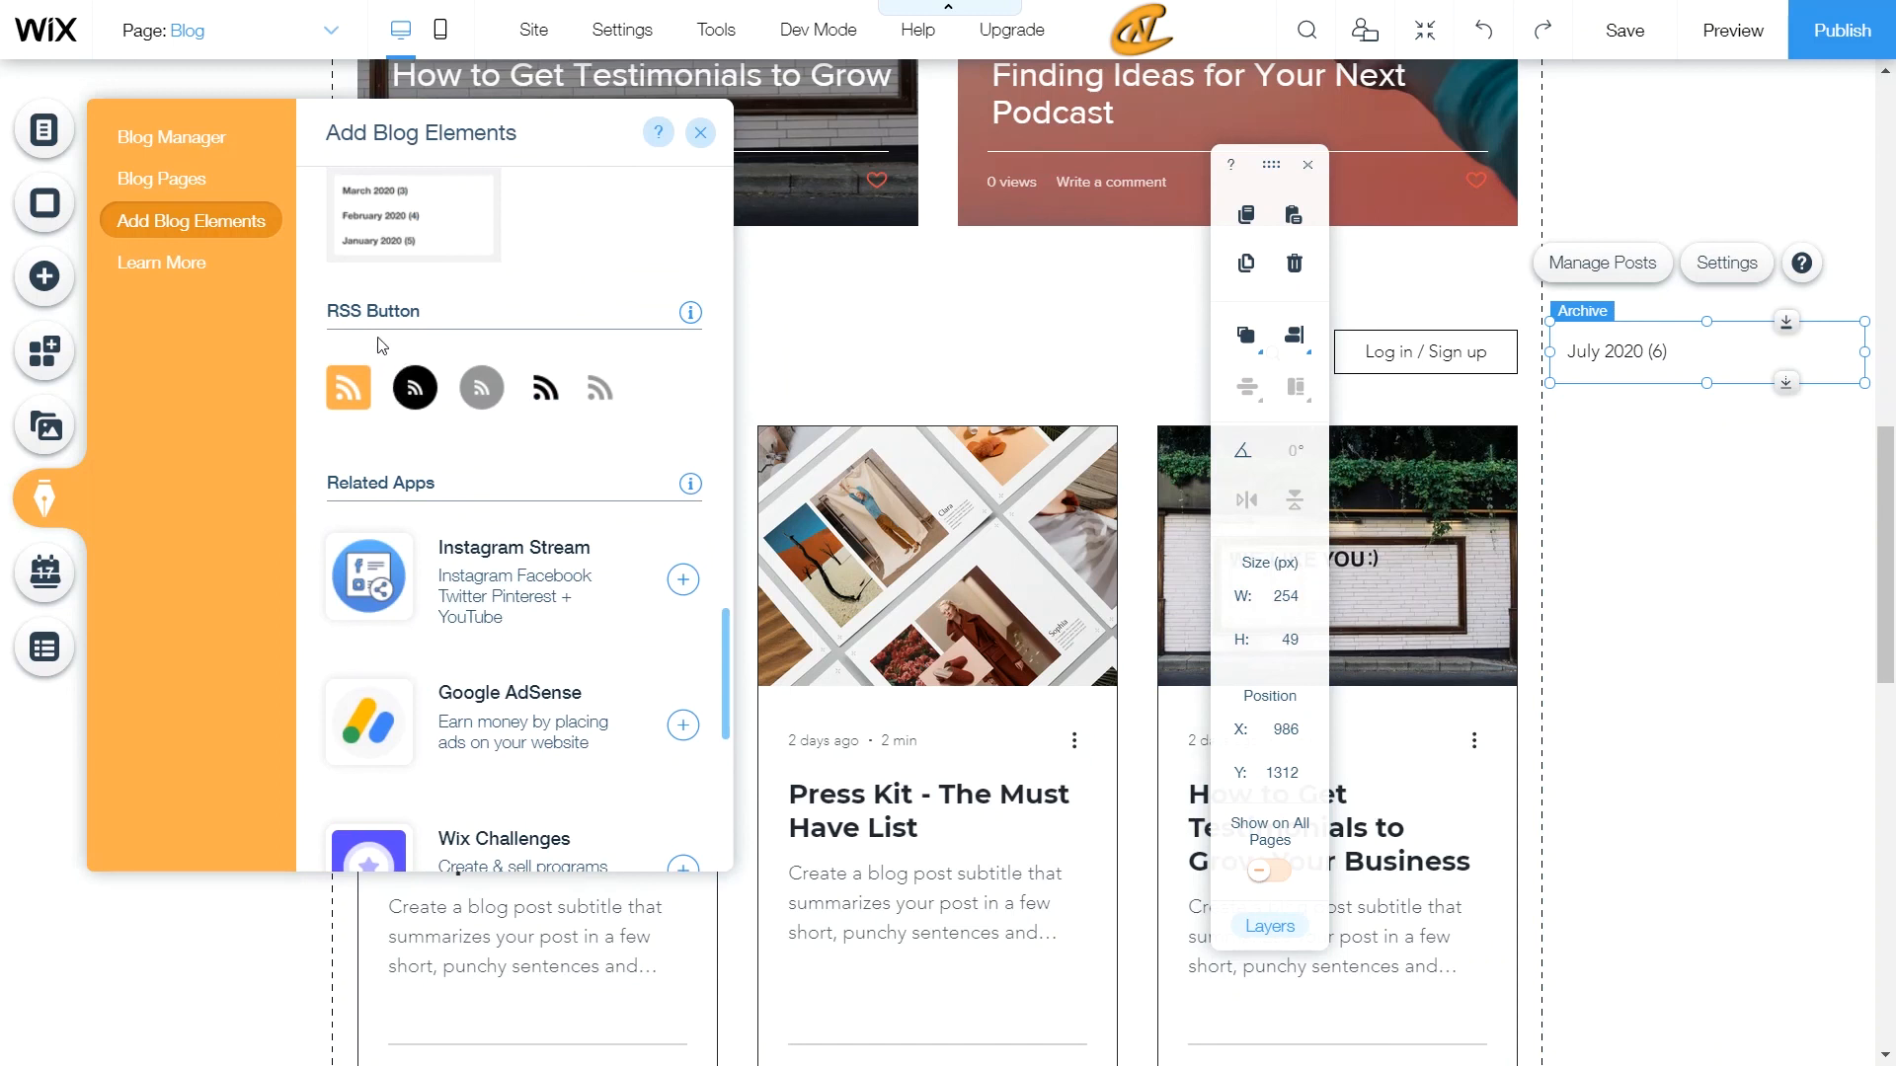
scroll(419, 356, "down", 3)
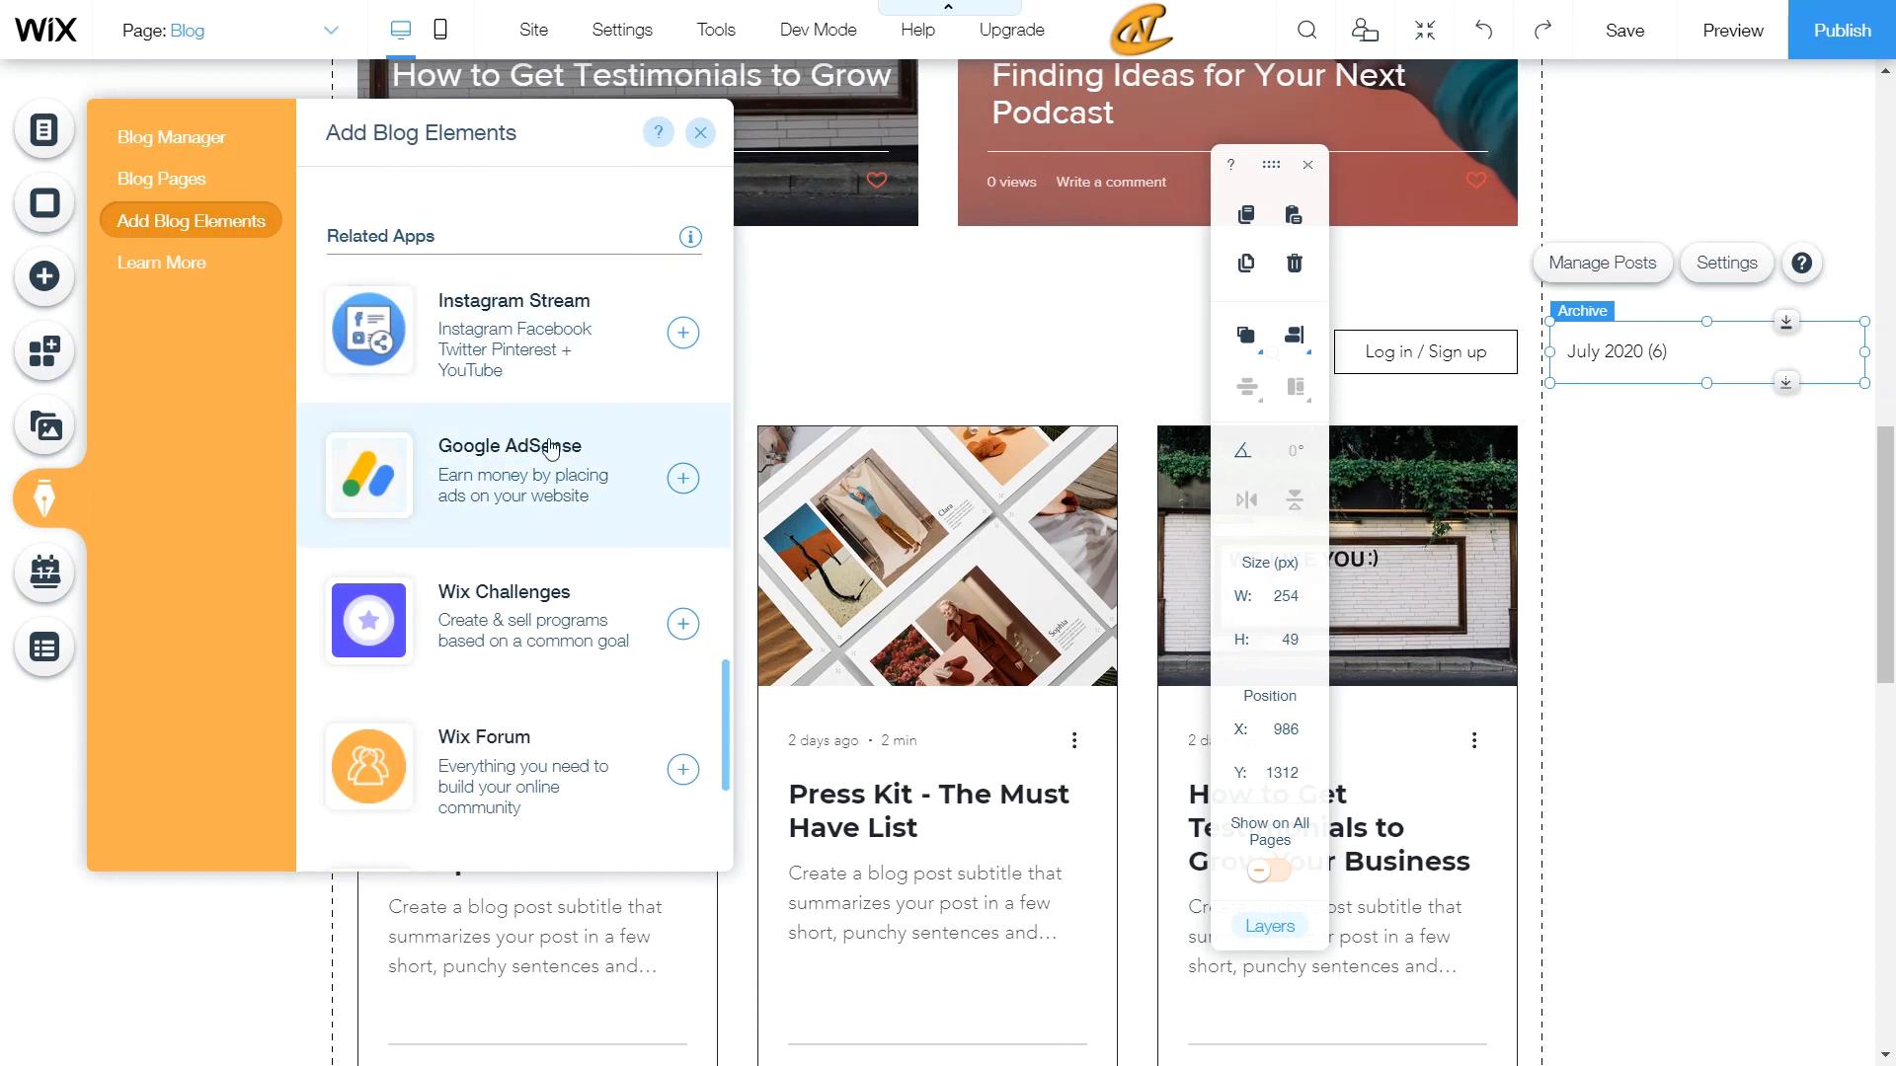
scroll(569, 444, "down", 3)
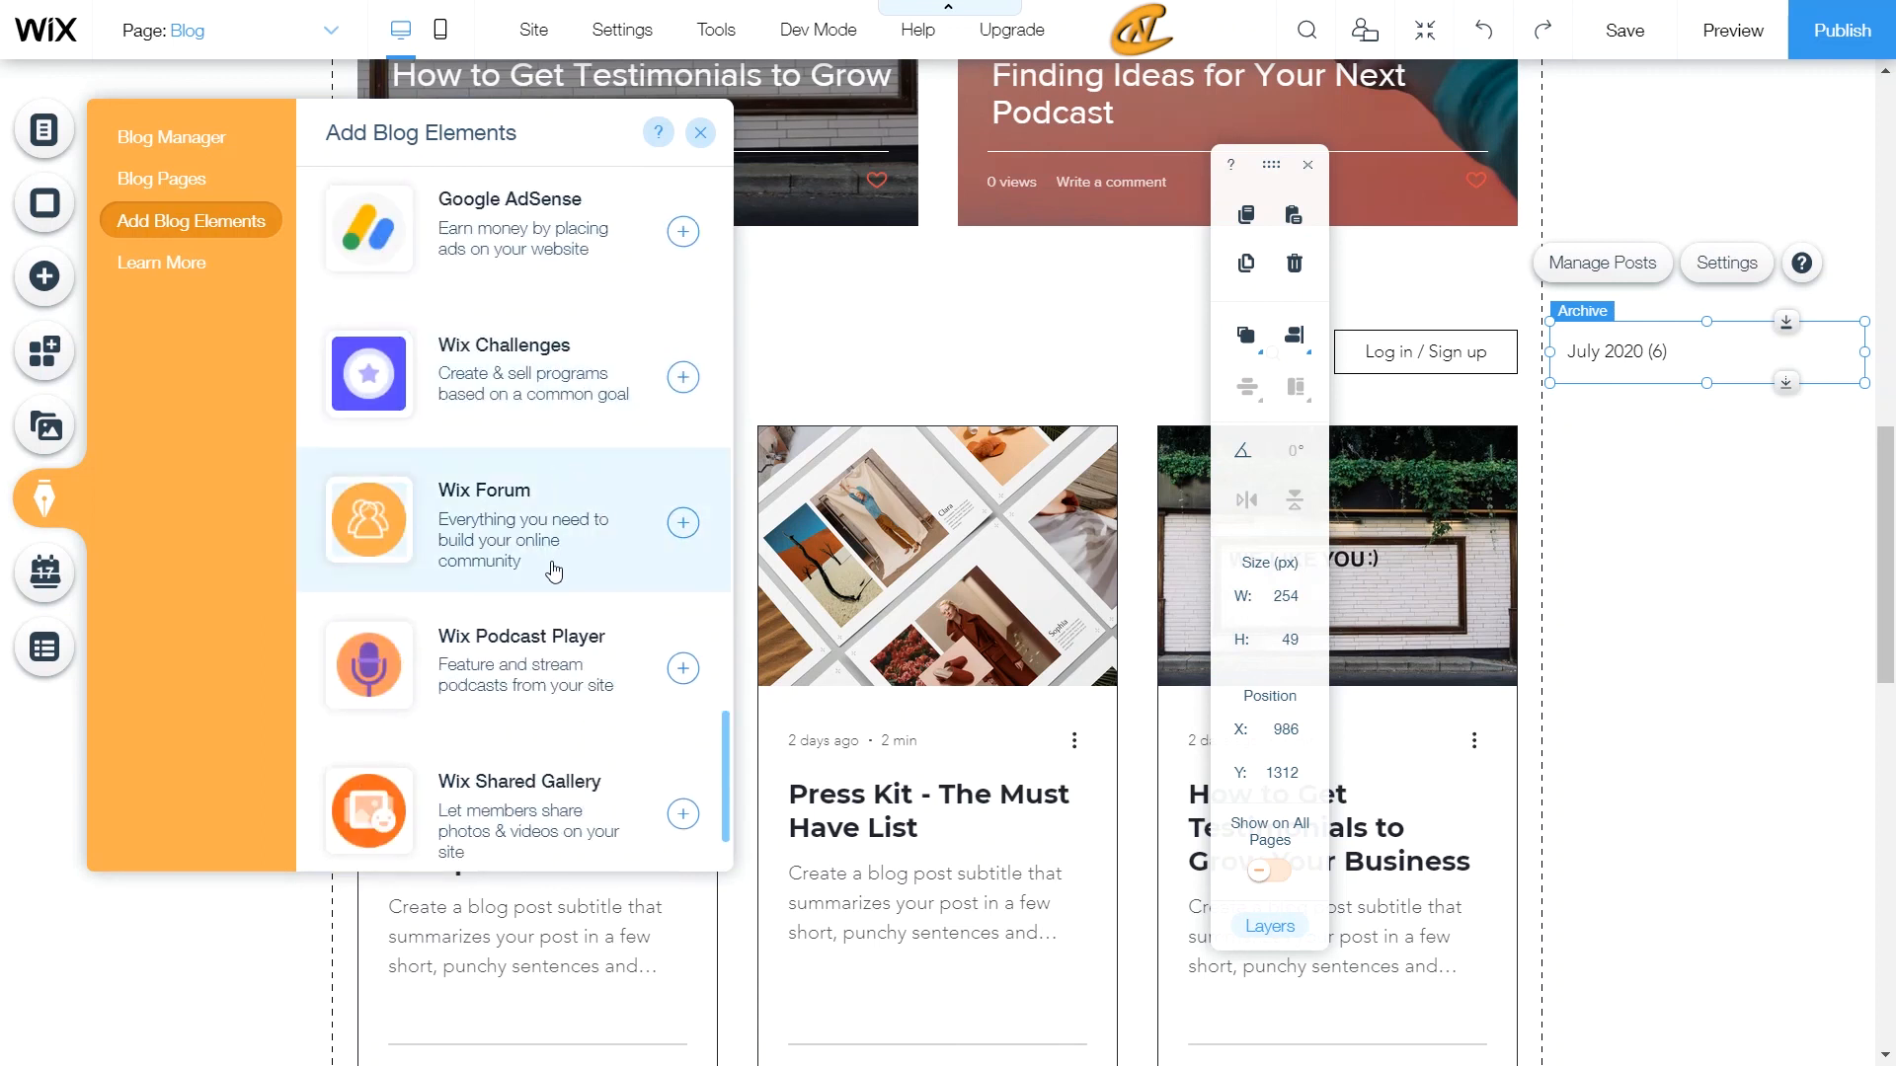
scroll(582, 558, "up", 6)
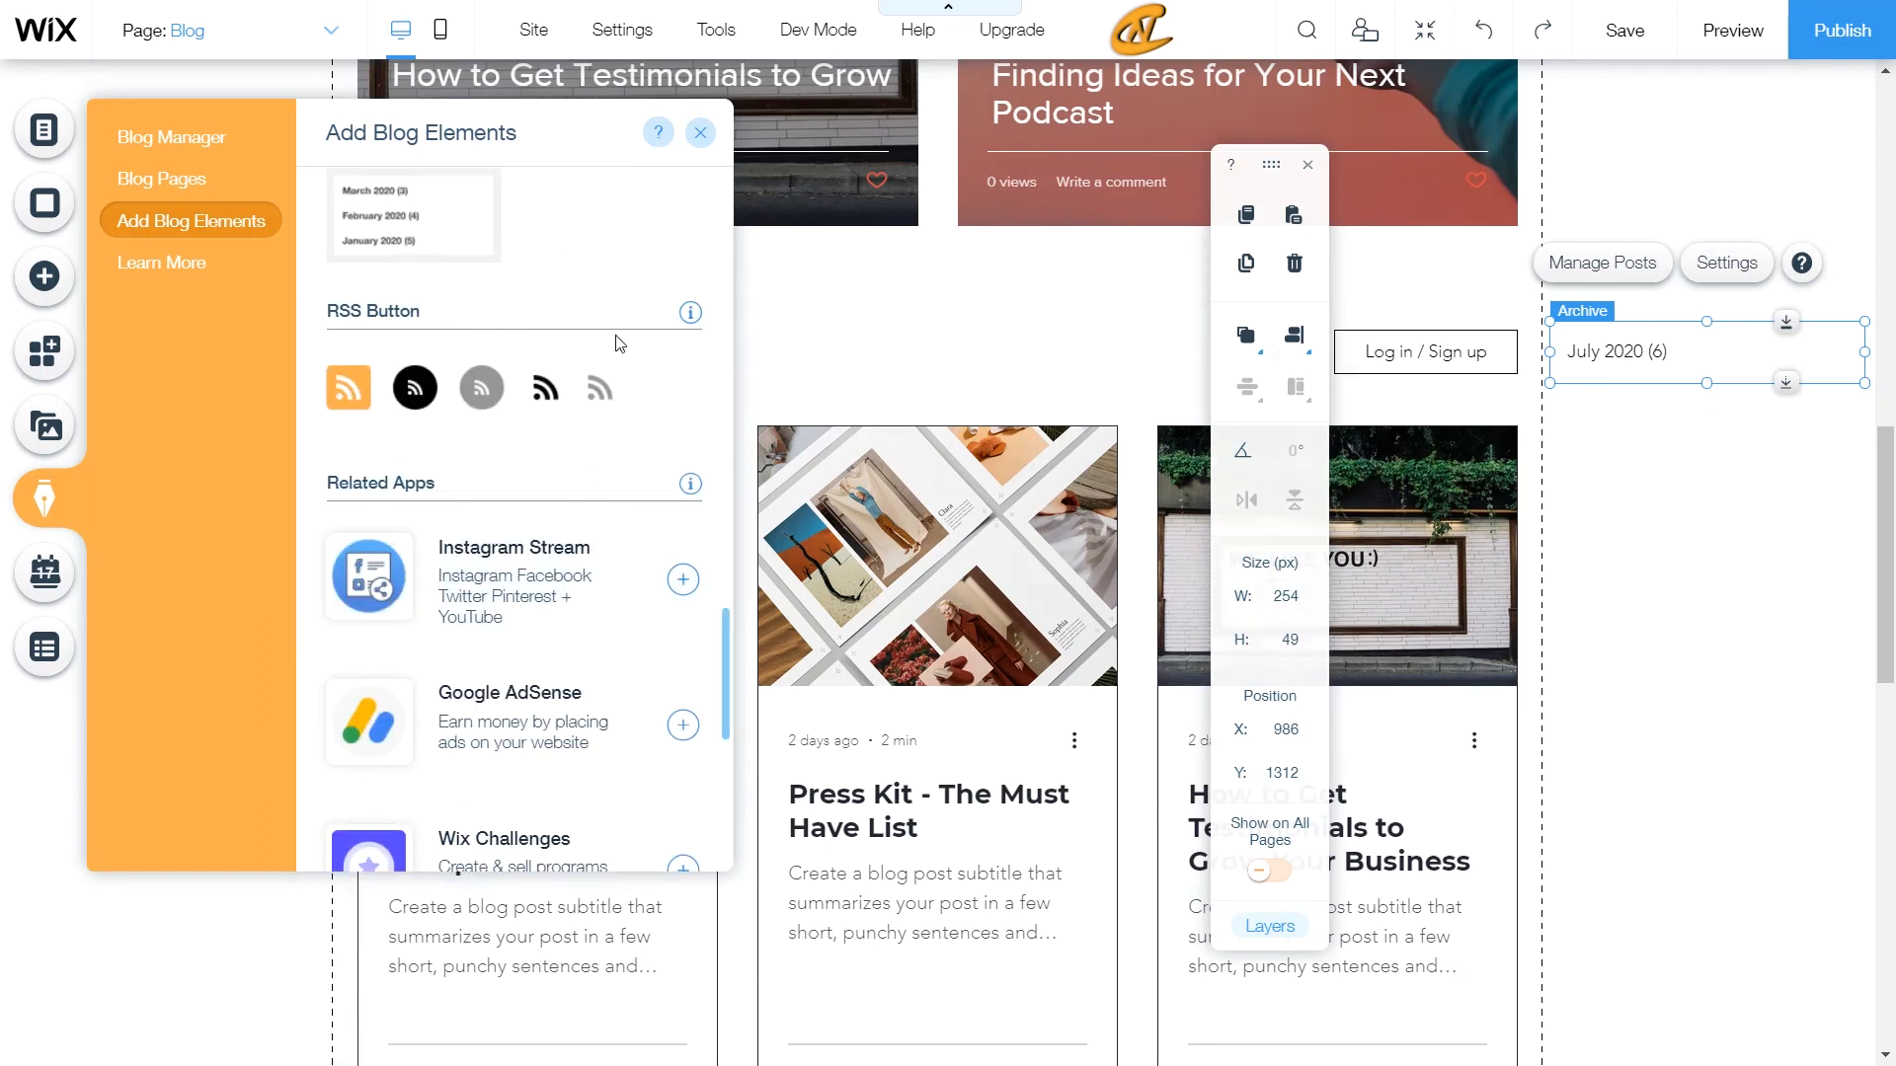
scroll(583, 444, "up", 3)
scroll(579, 441, "up", 3)
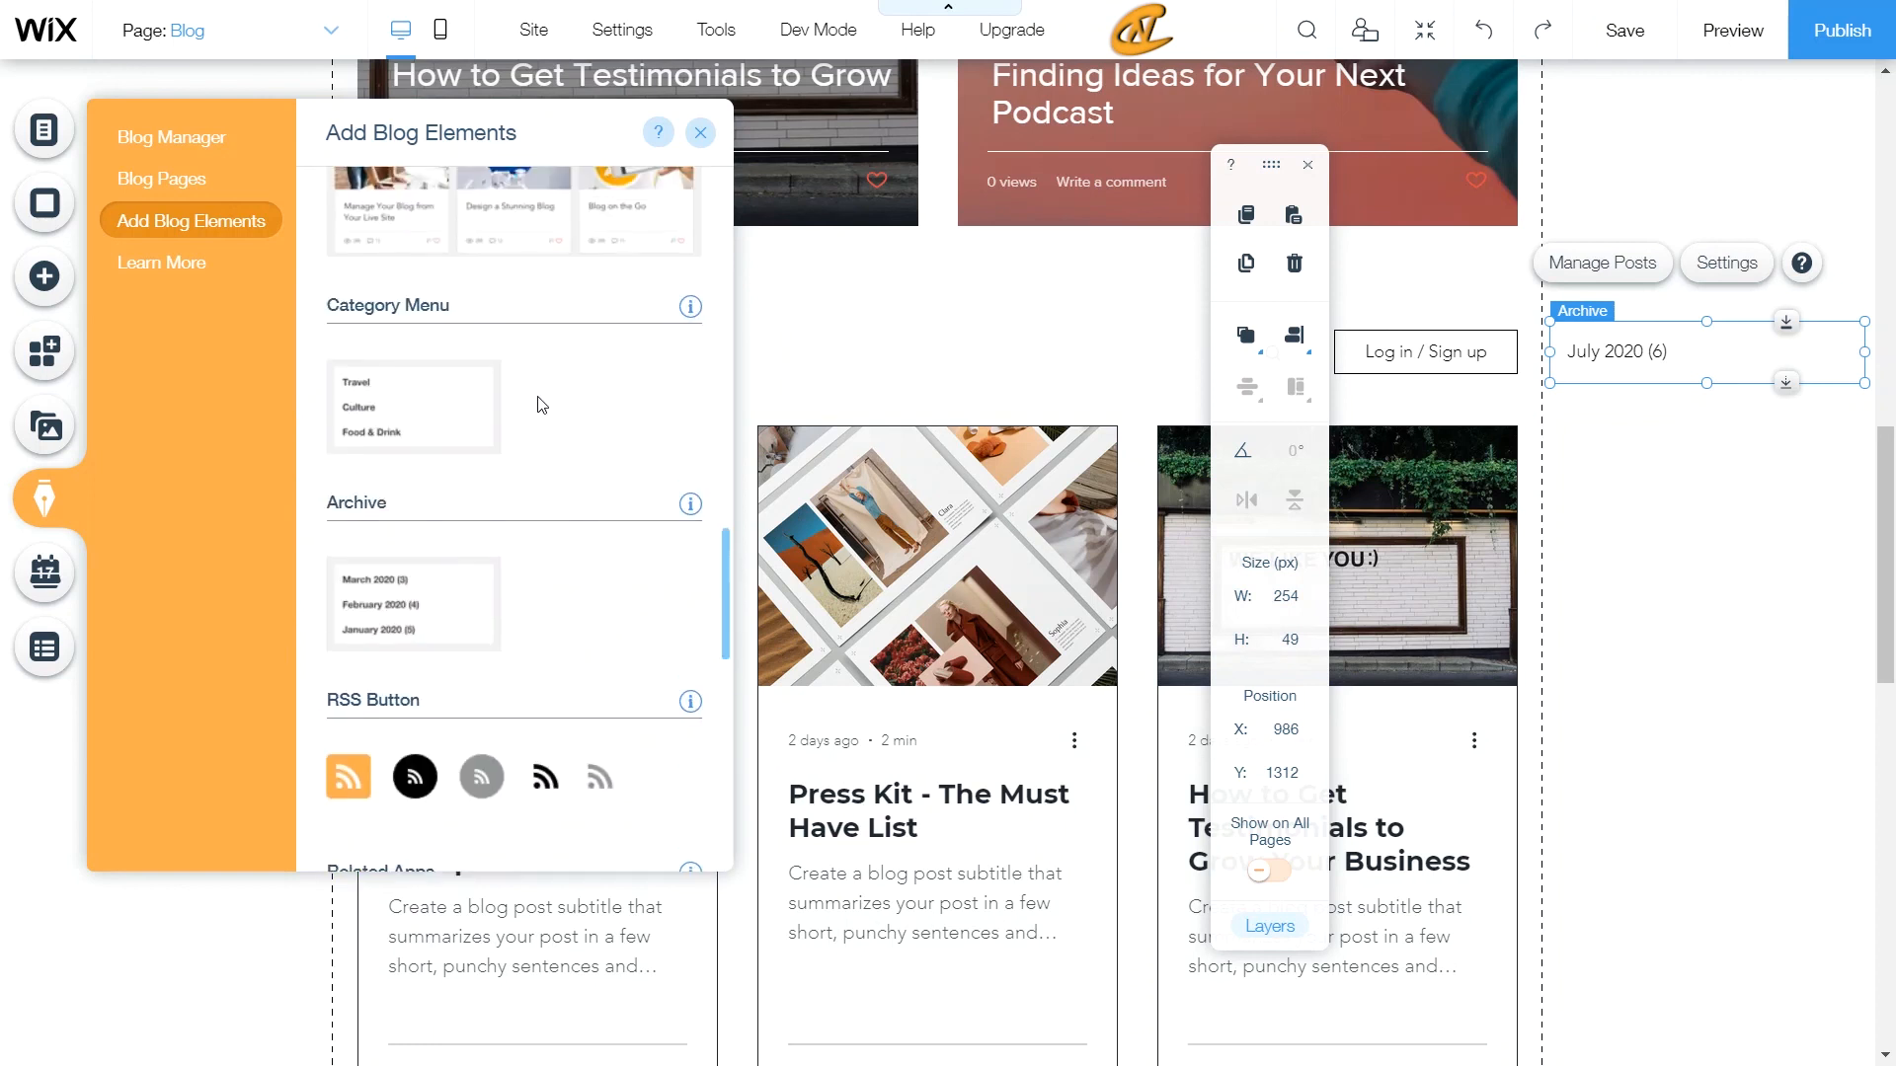
left_click(151, 258)
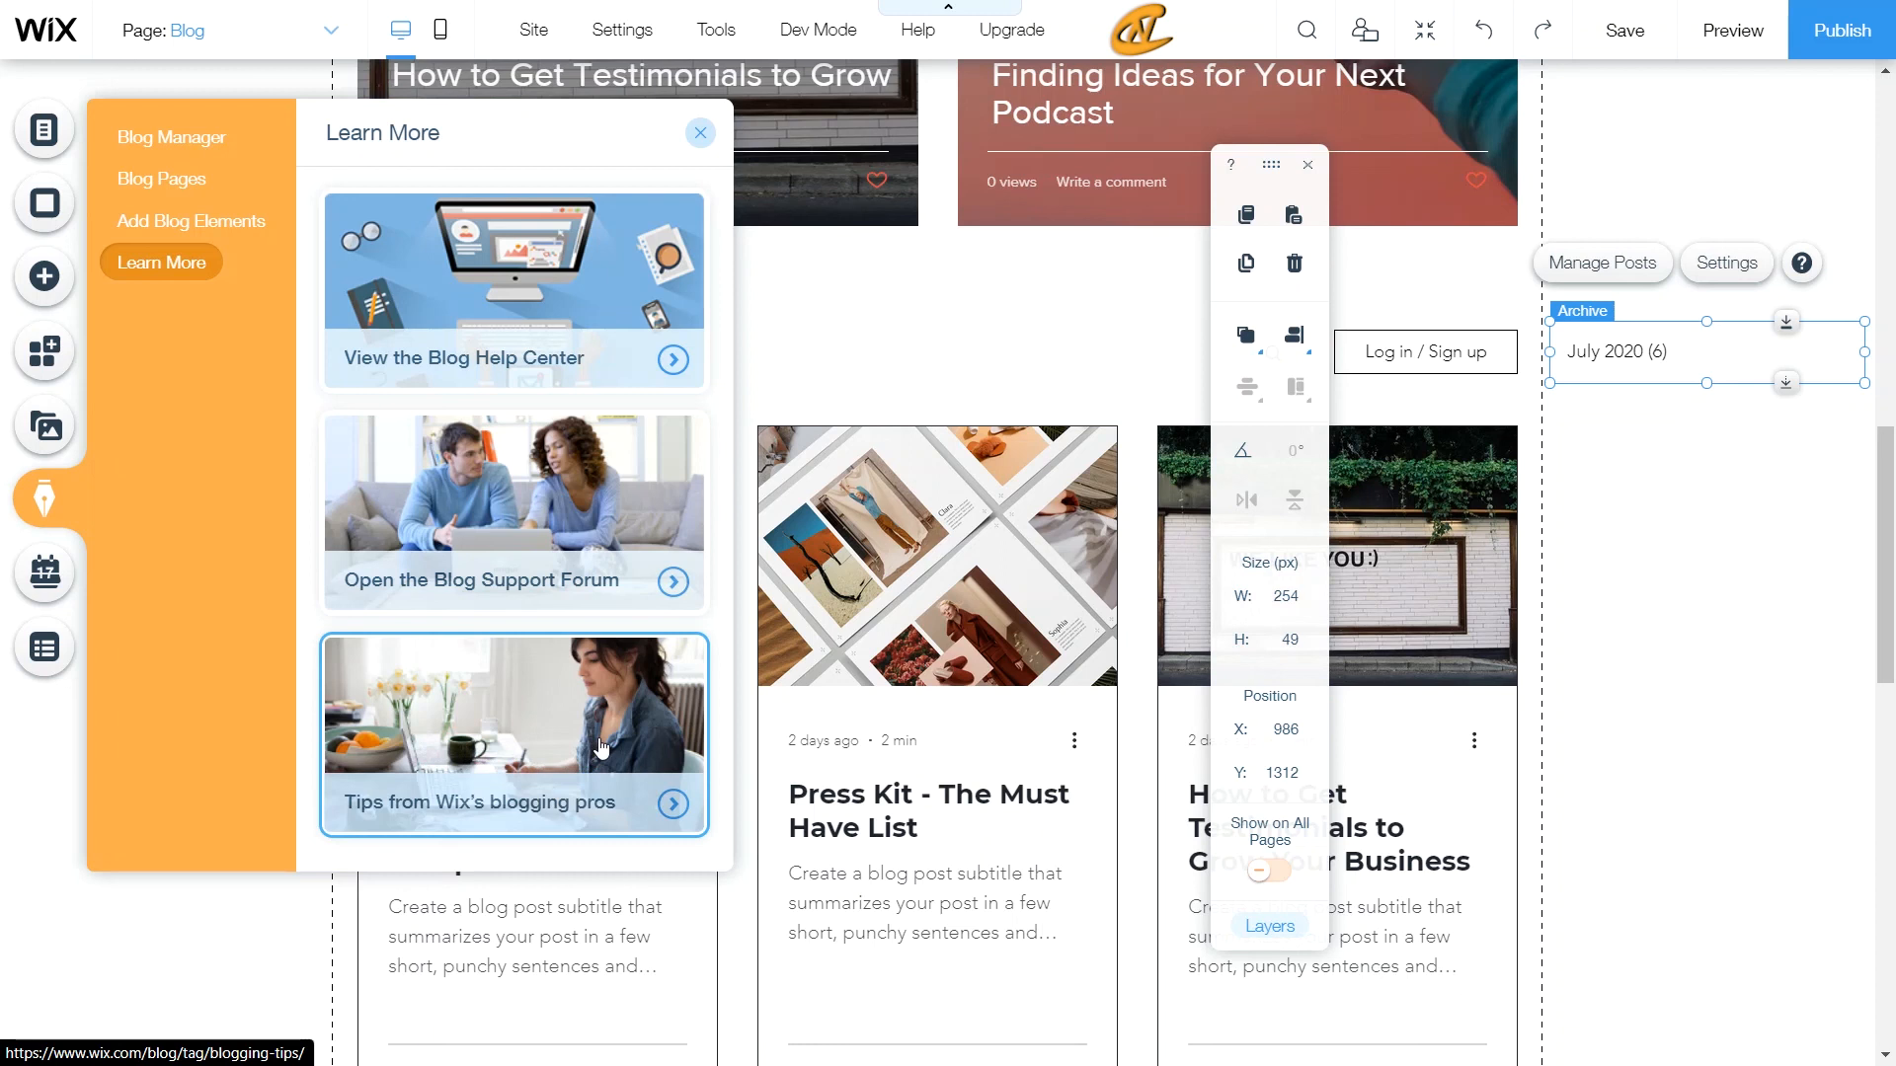
left_click(695, 134)
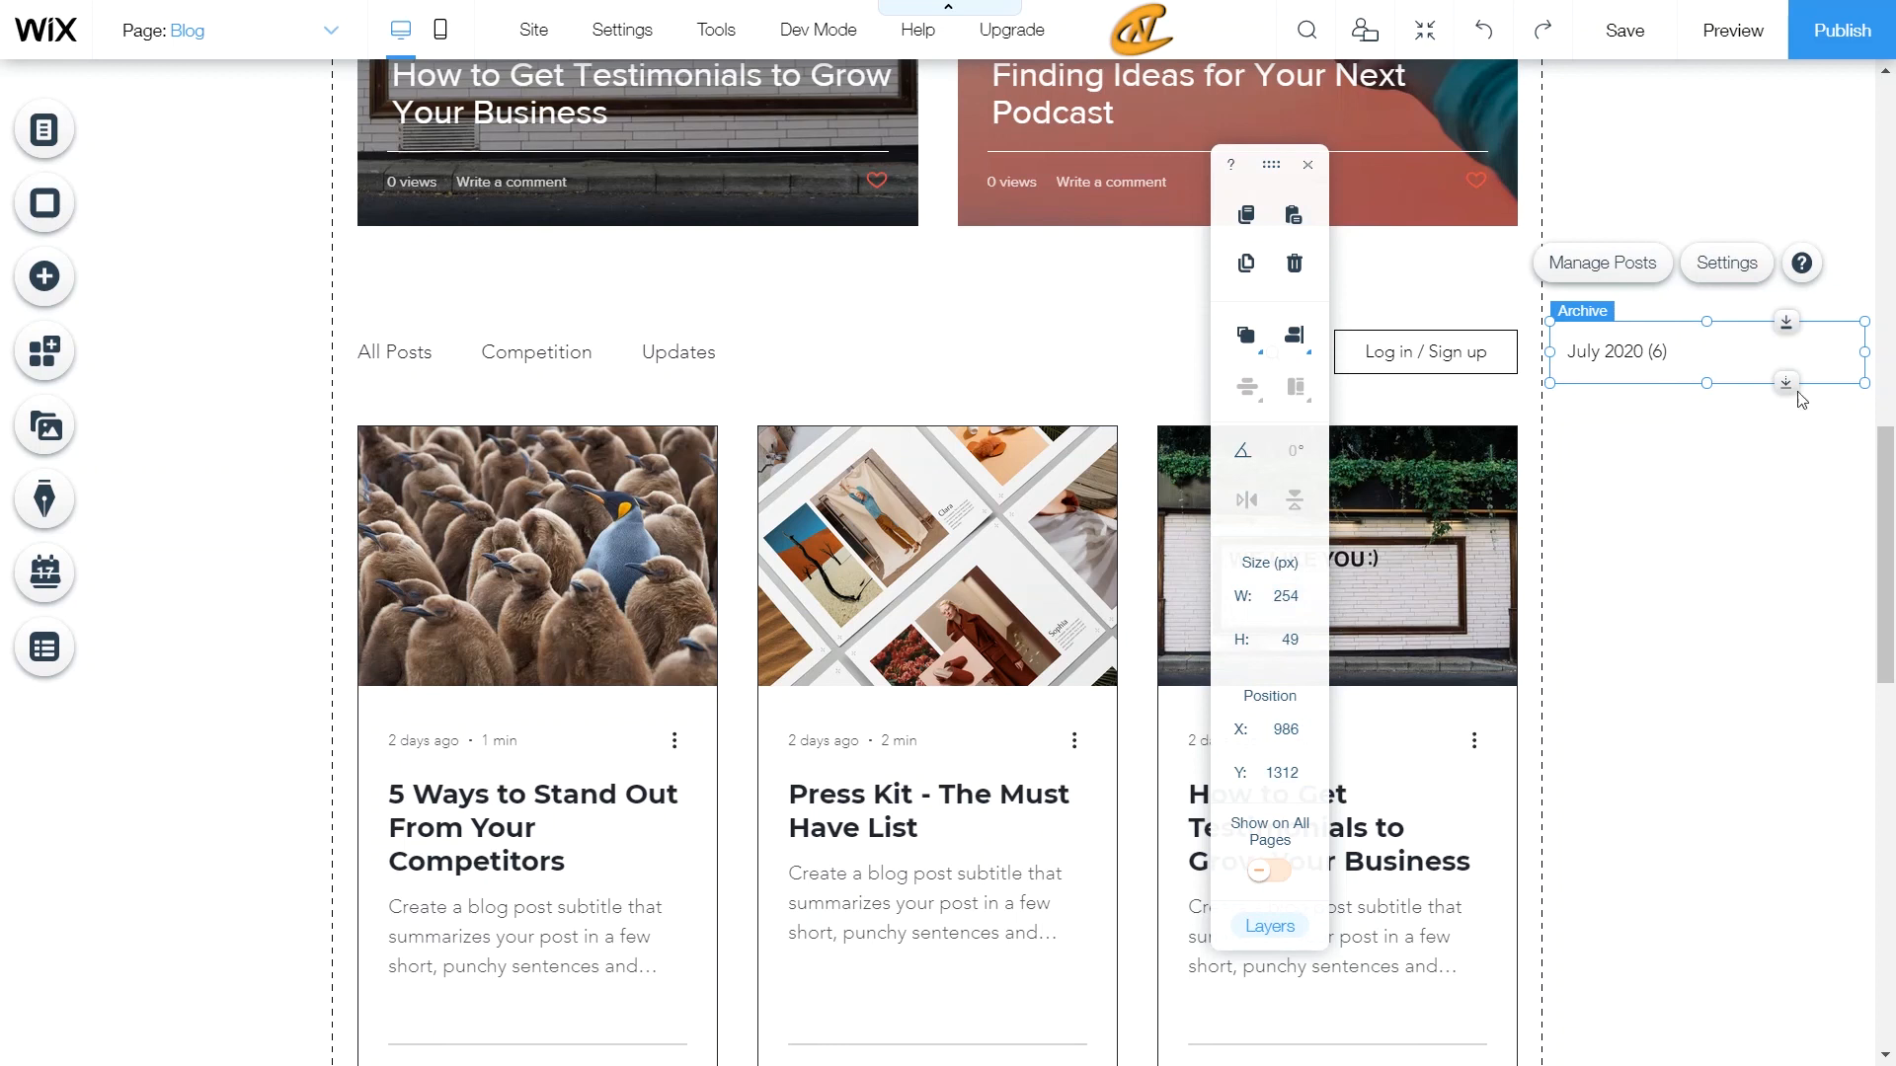
Delete the Archive element, select the blog feed and move the floating editing toolbar into the empty page margin beside it.
key("Delete")
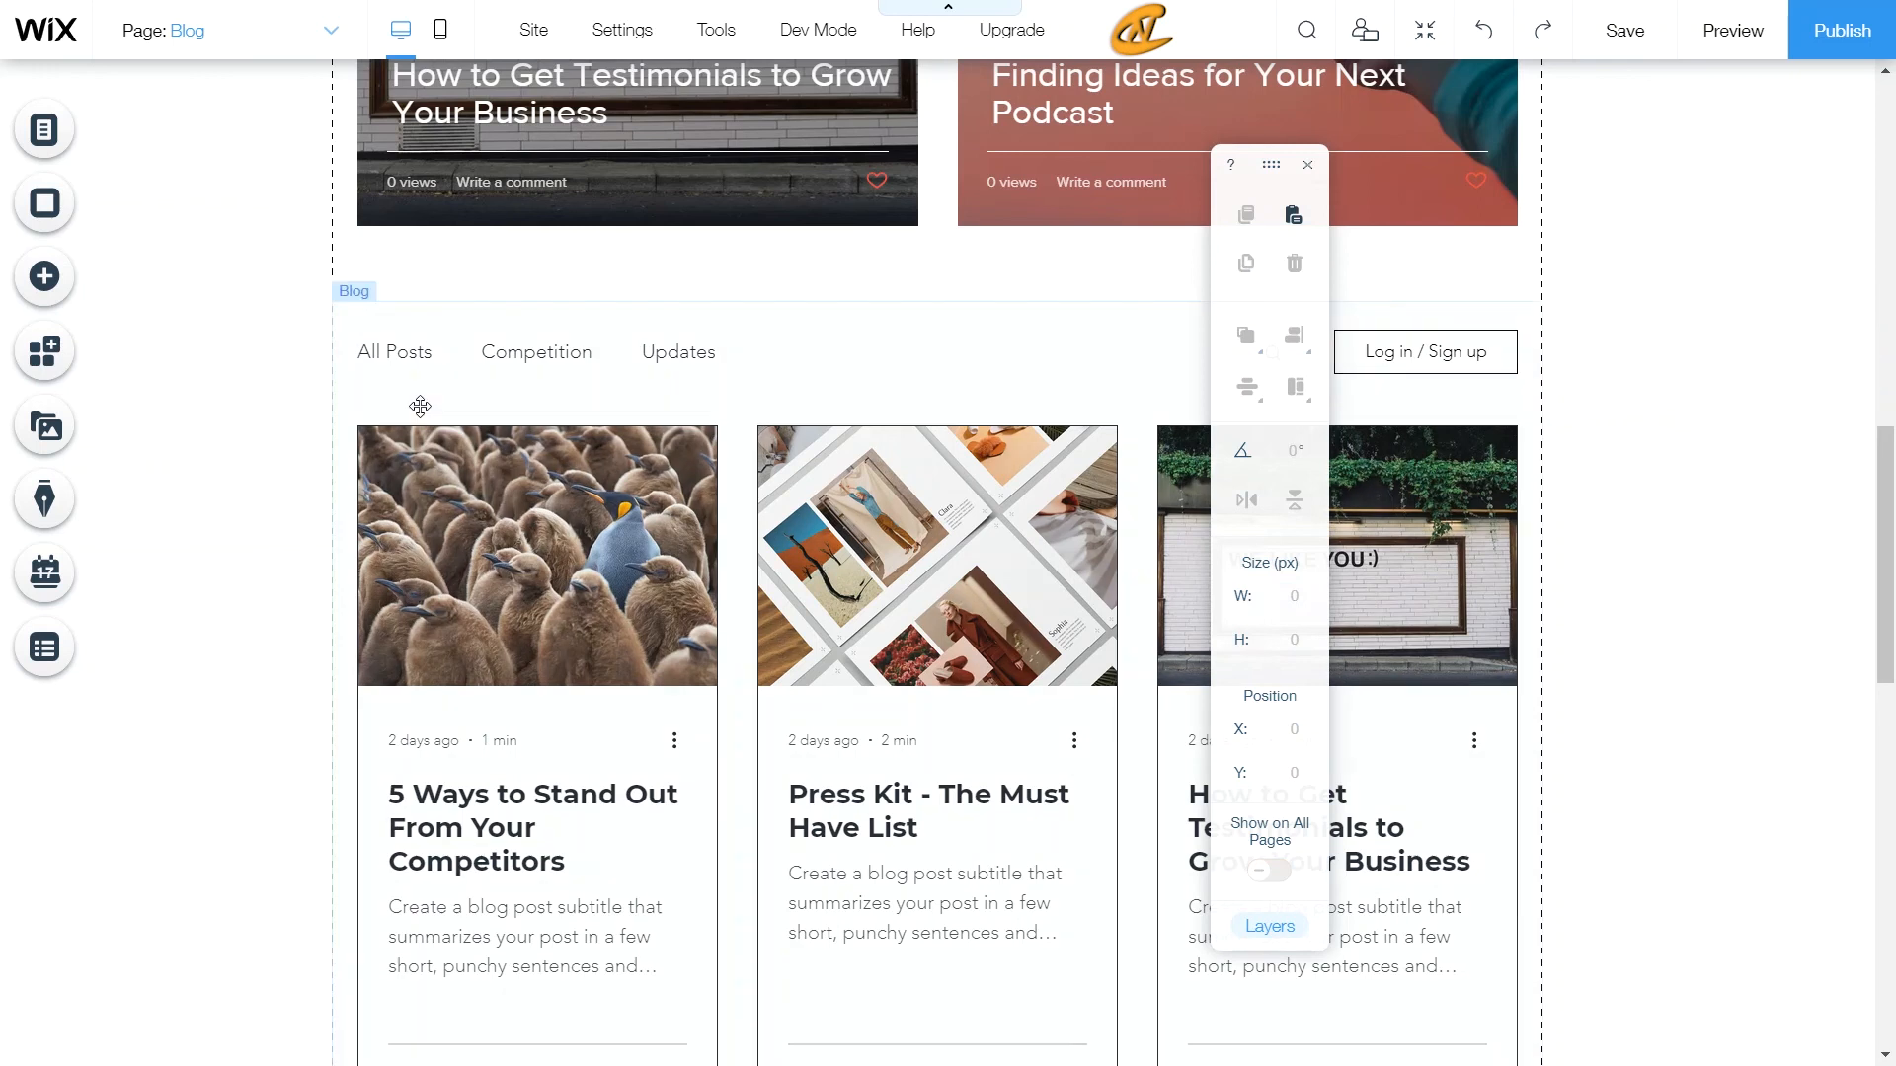
scroll(423, 406, "down", 1)
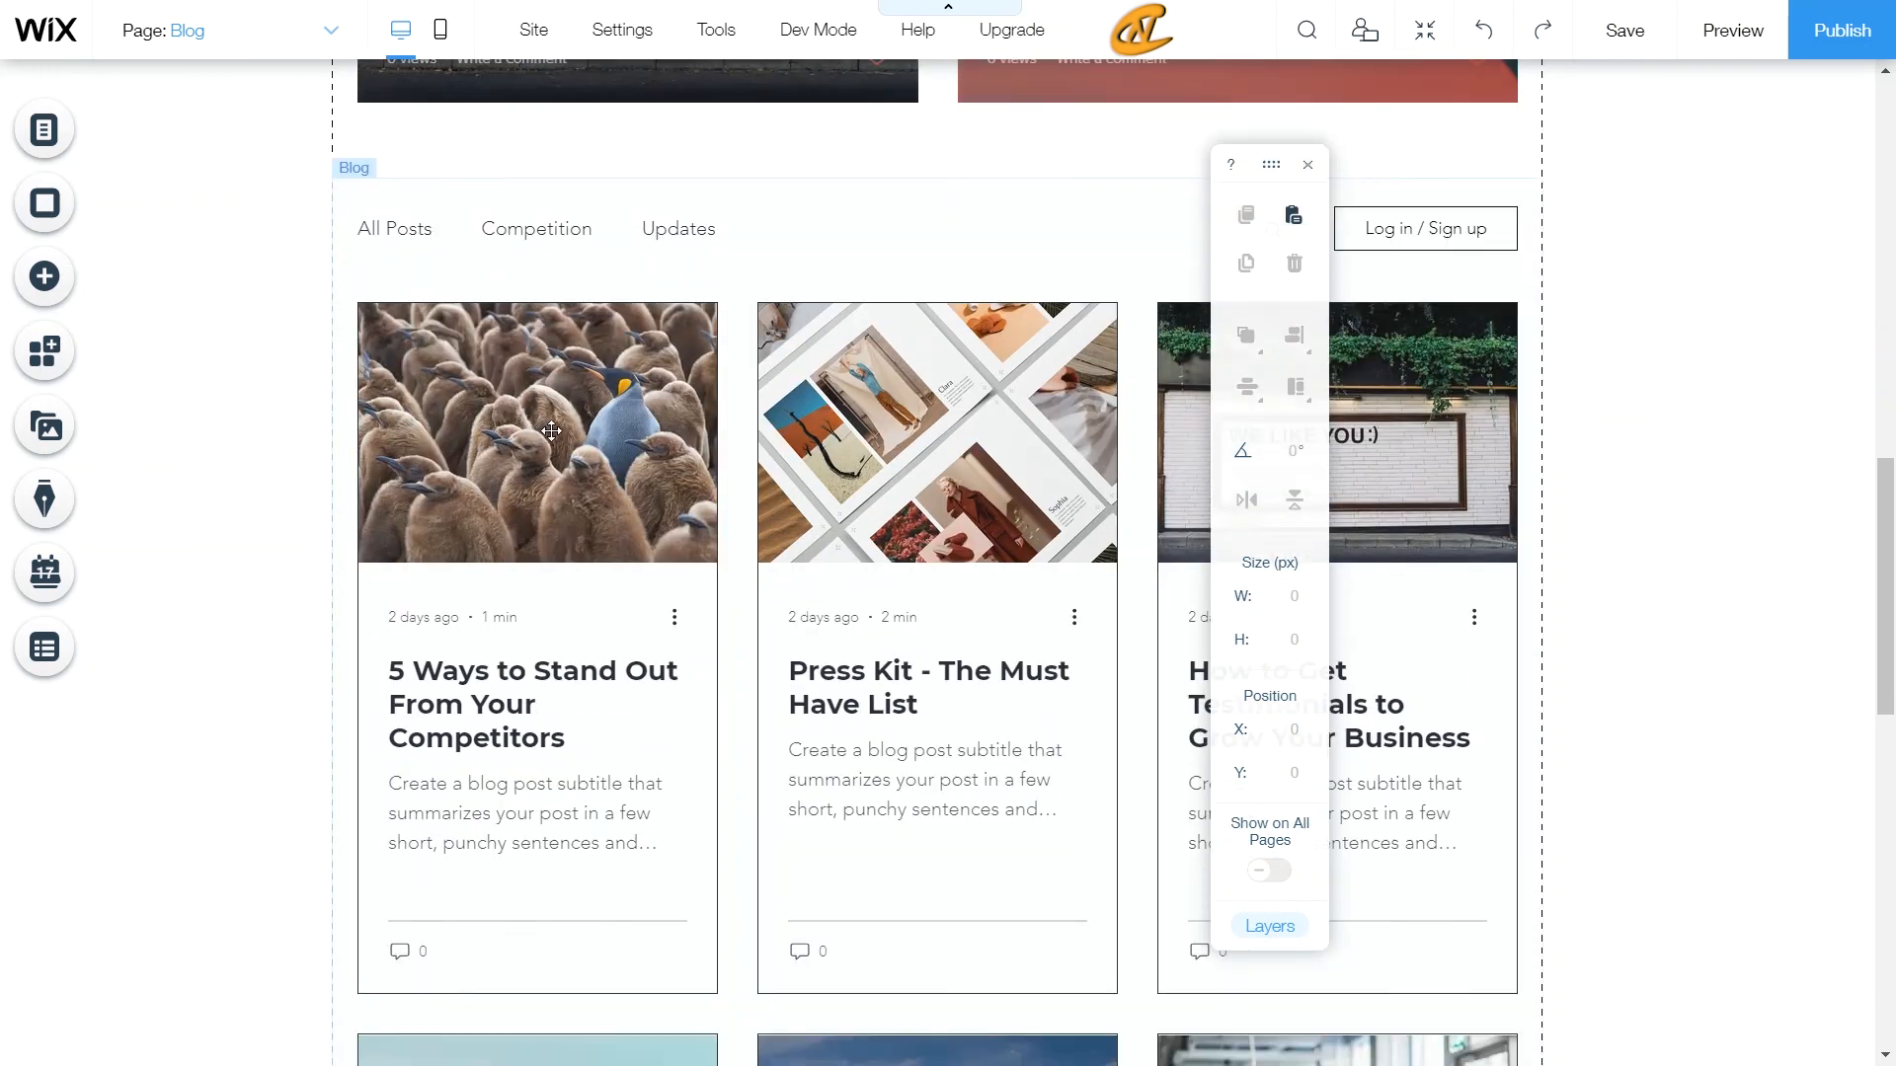
left_click(700, 320)
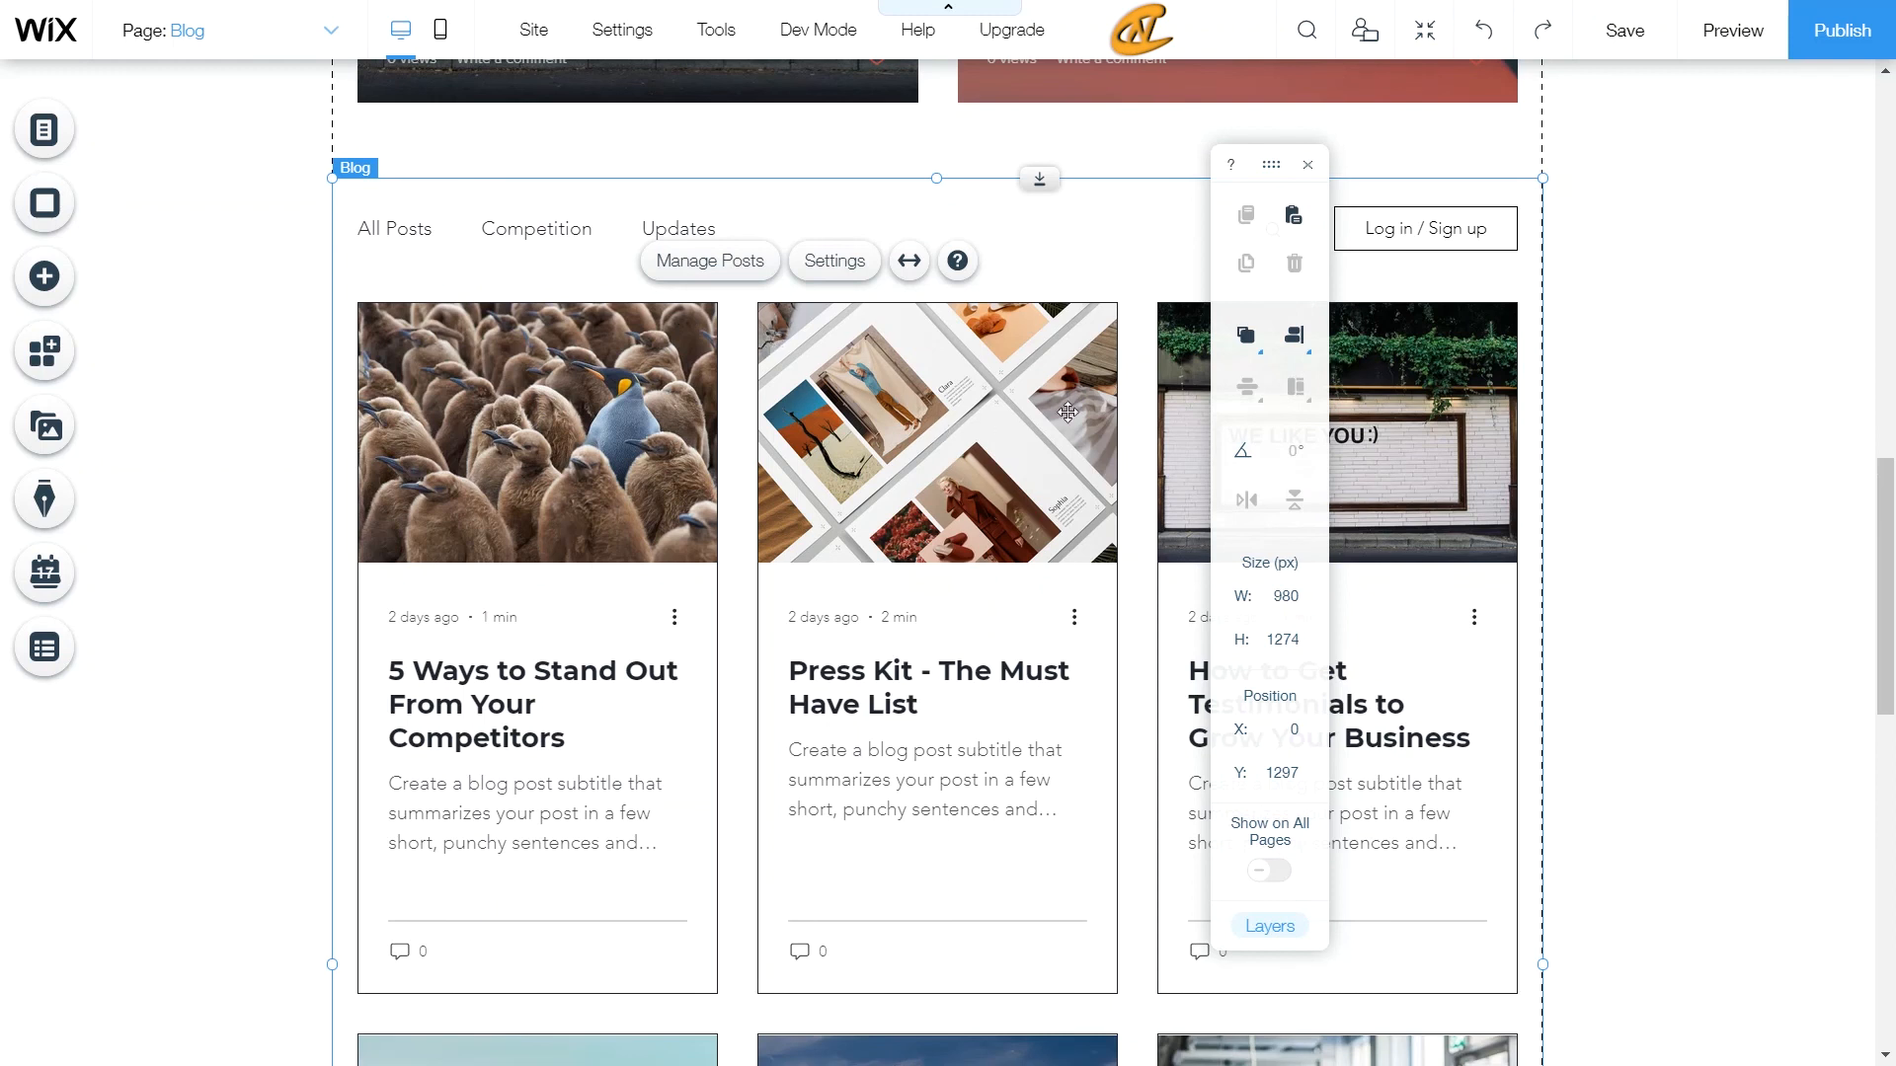
left_click_drag(1272, 164, 1773, 206)
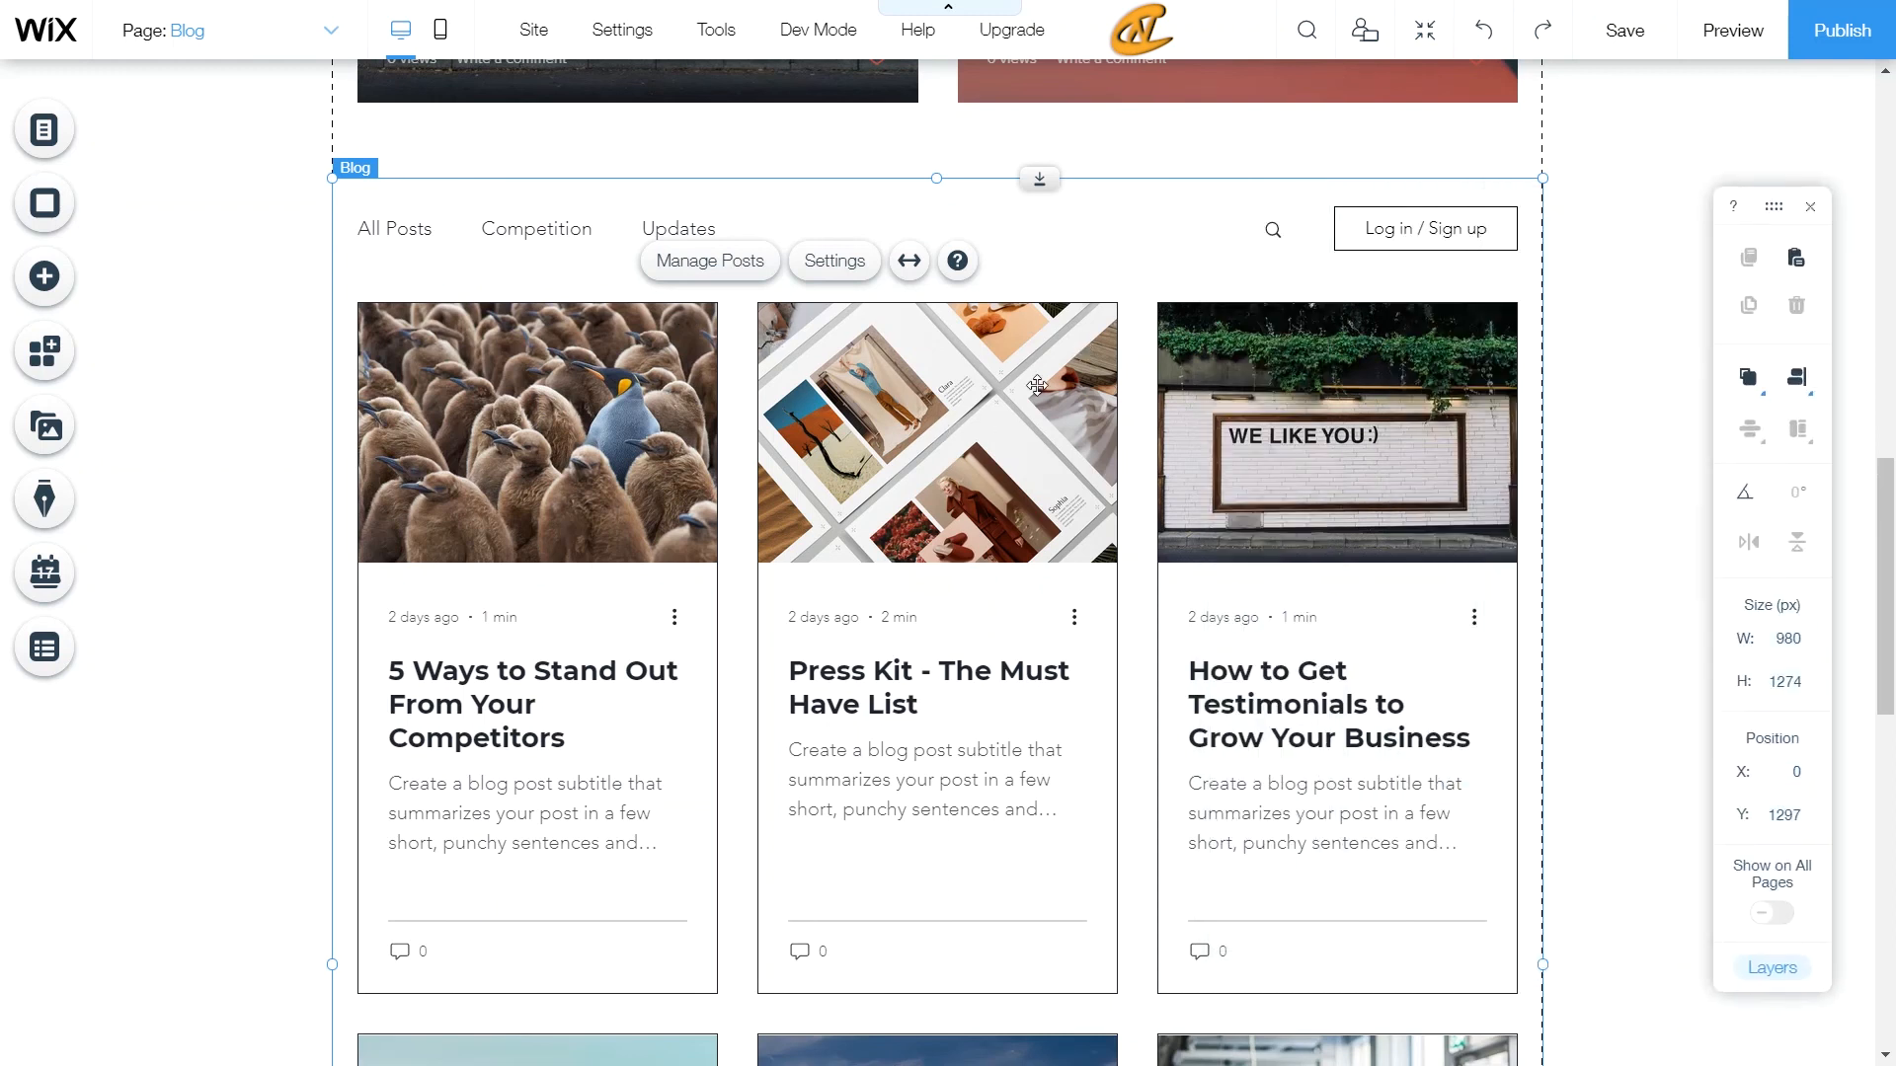
Look over the Blog page from the "All The Tips In One Place" heading and custom feed down to the main blog feed.
scroll(1037, 385, "up", 4)
scroll(901, 266, "up", 8)
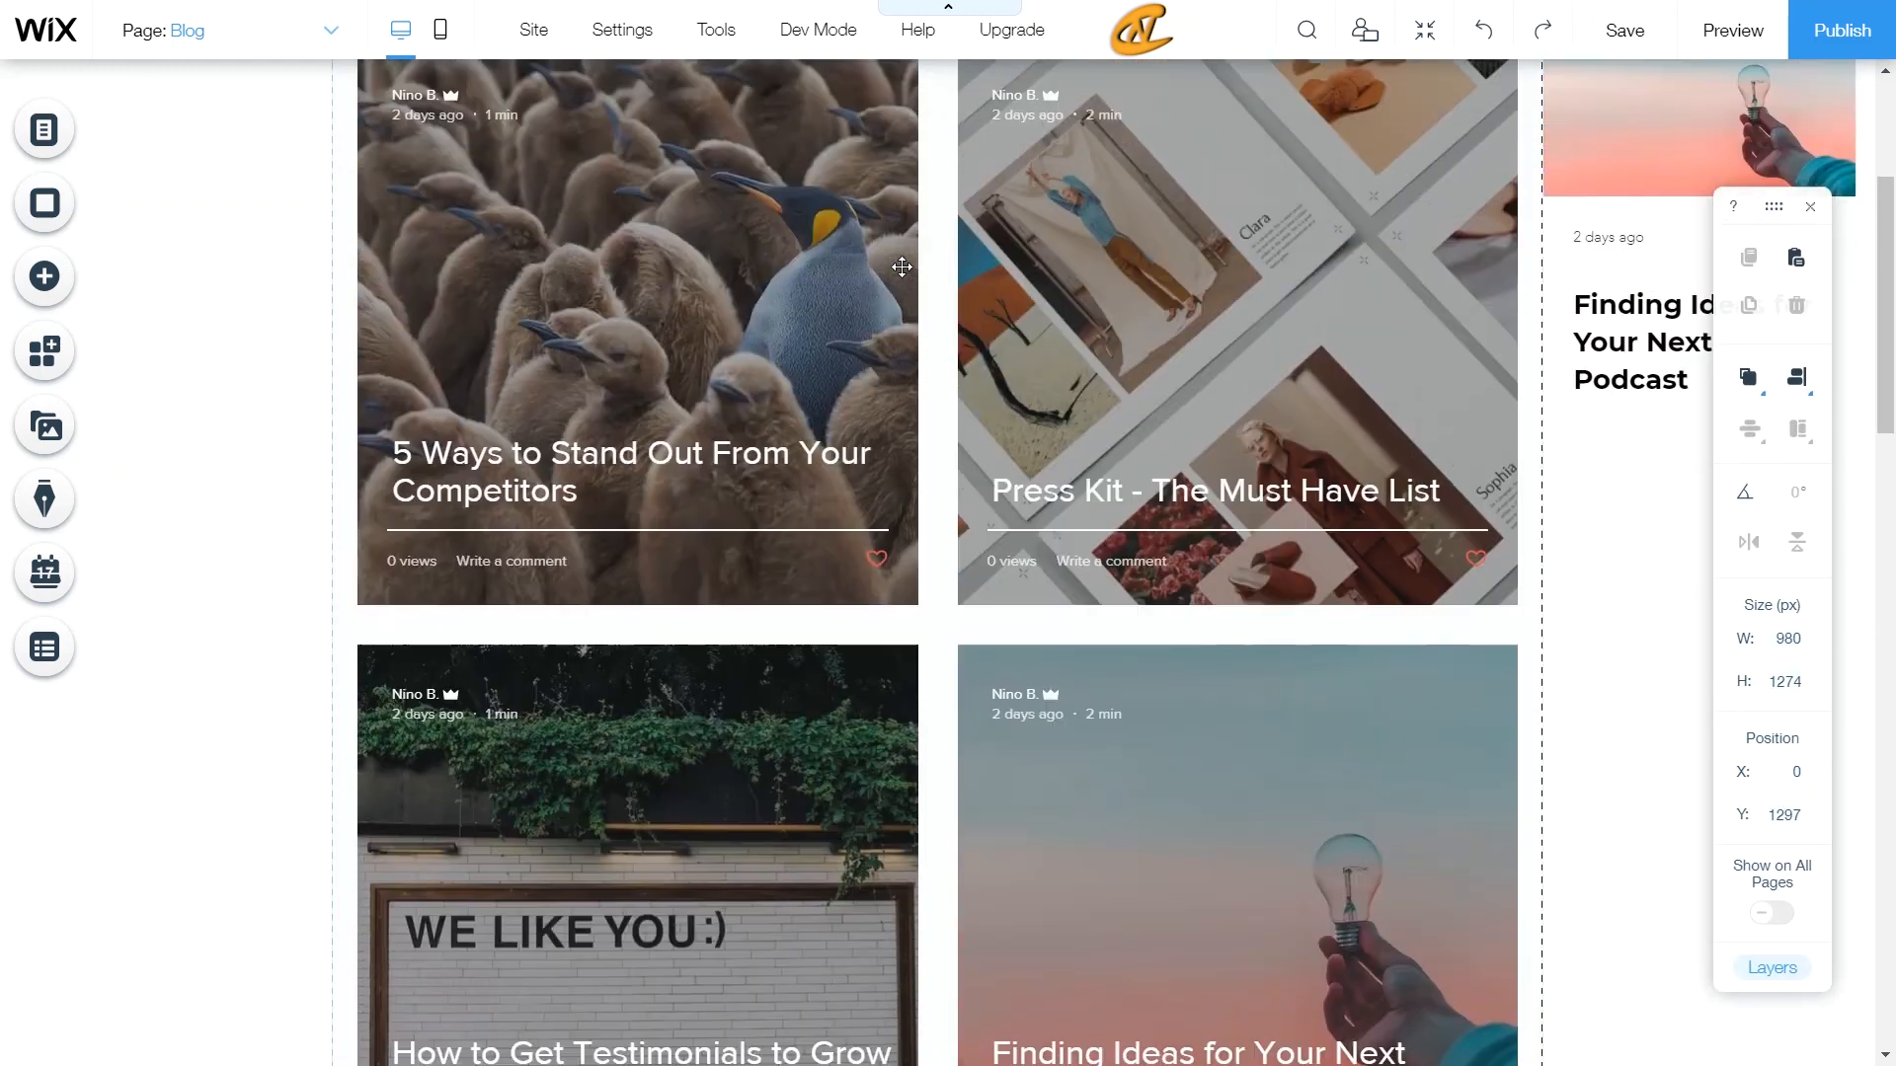
scroll(902, 267, "up", 3)
scroll(923, 435, "up", 2)
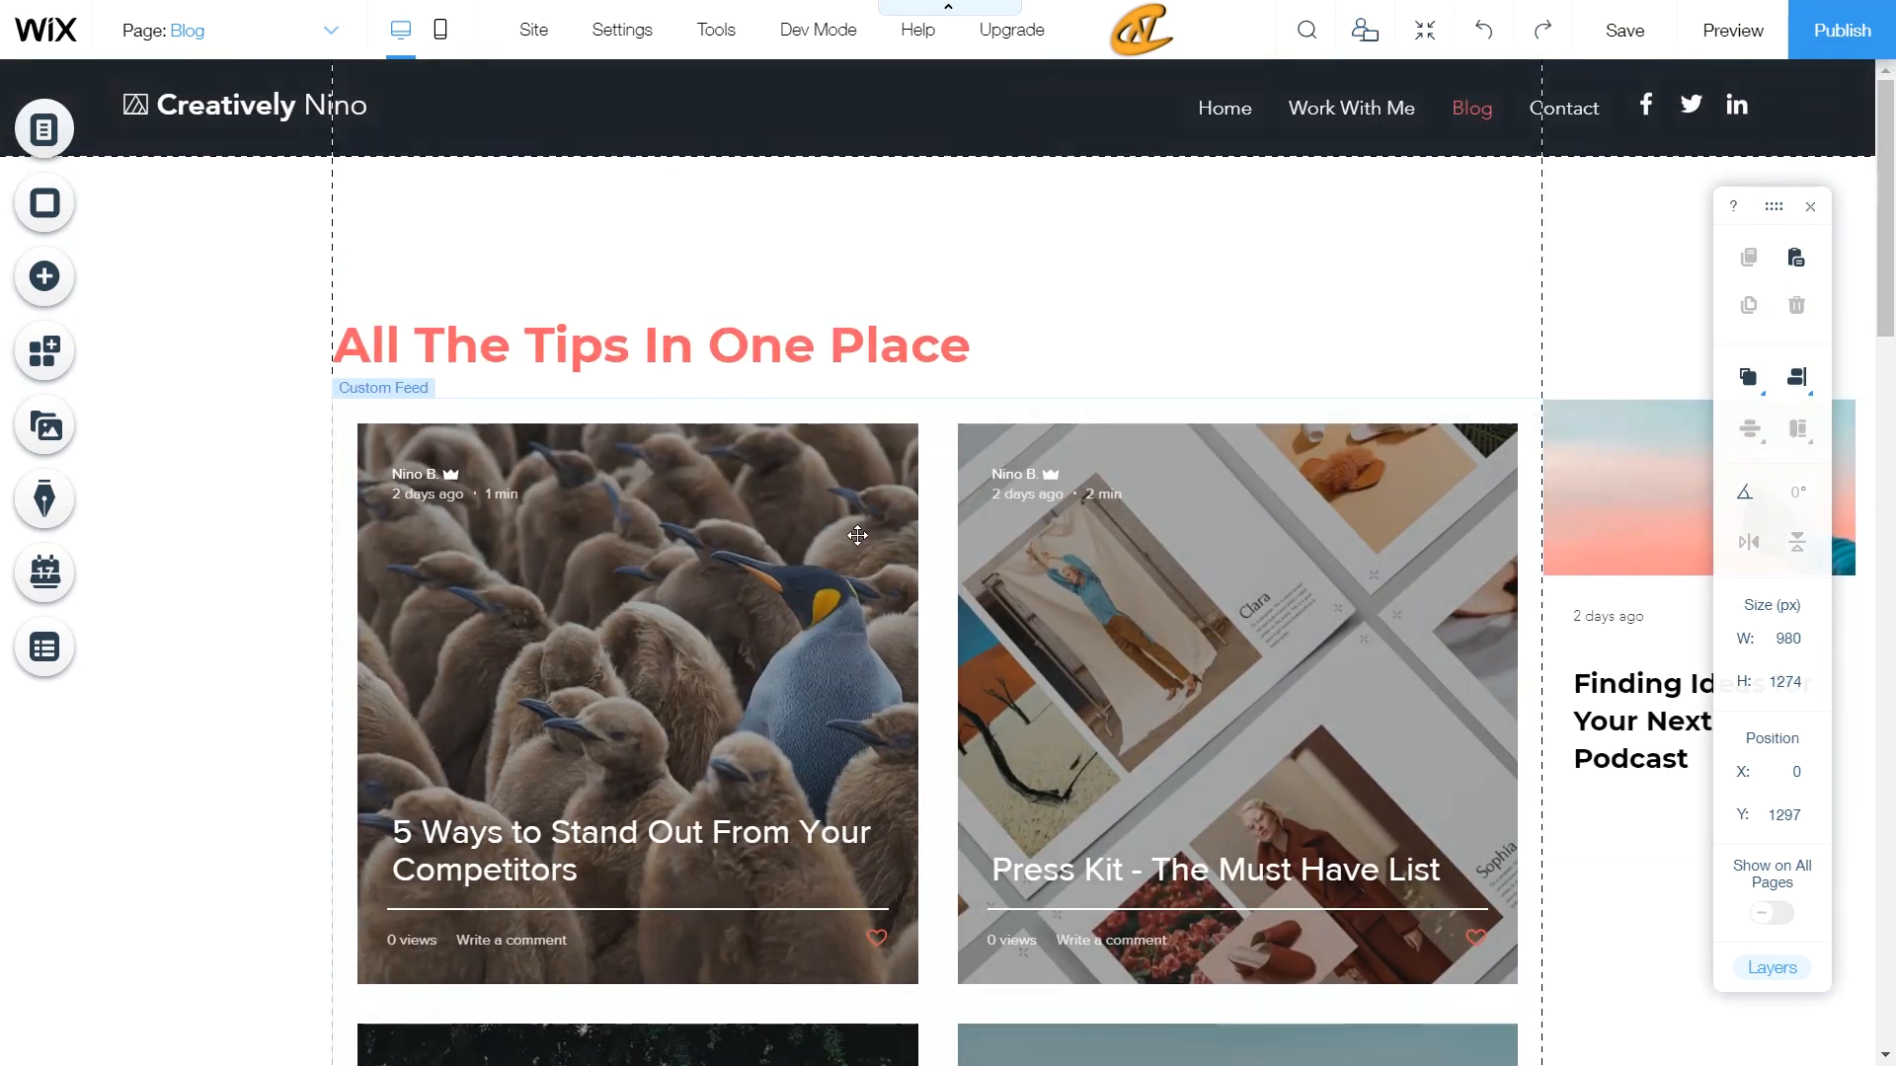
scroll(857, 536, "down", 3)
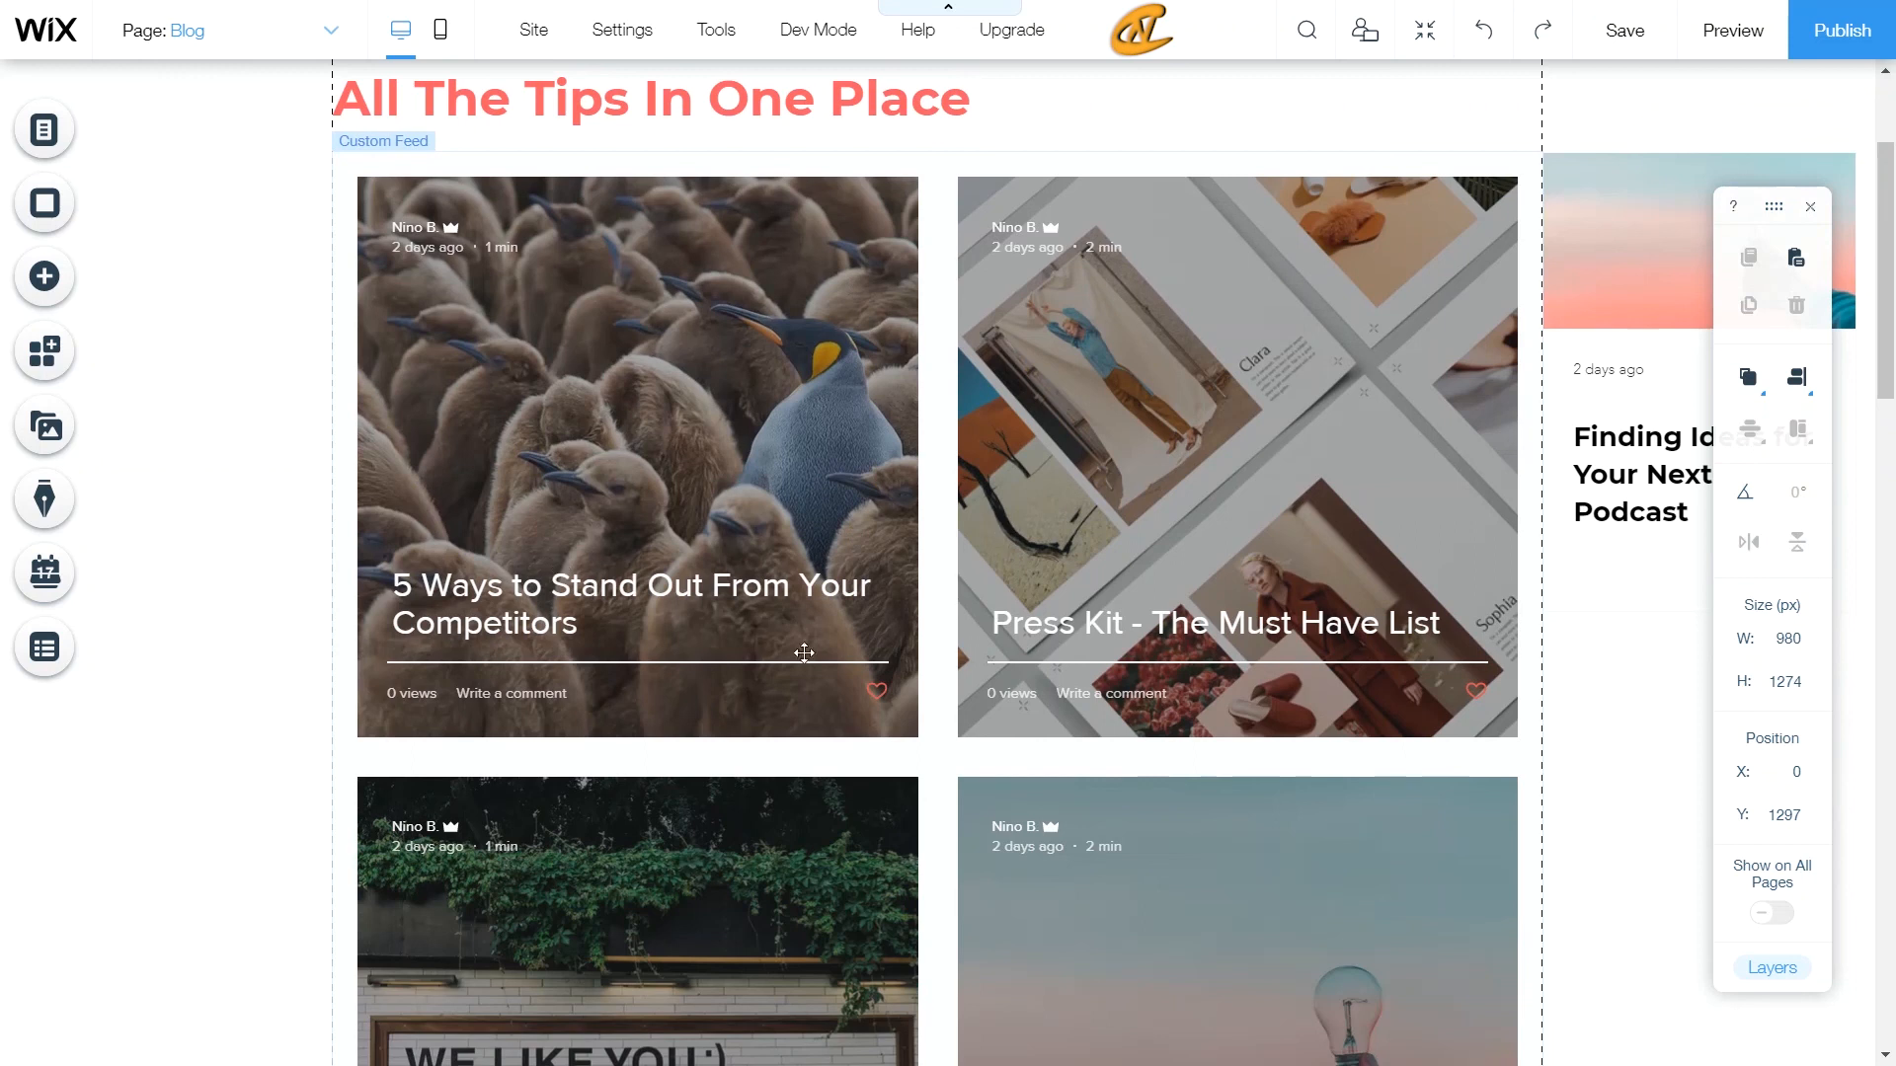
scroll(952, 571, "down", 3)
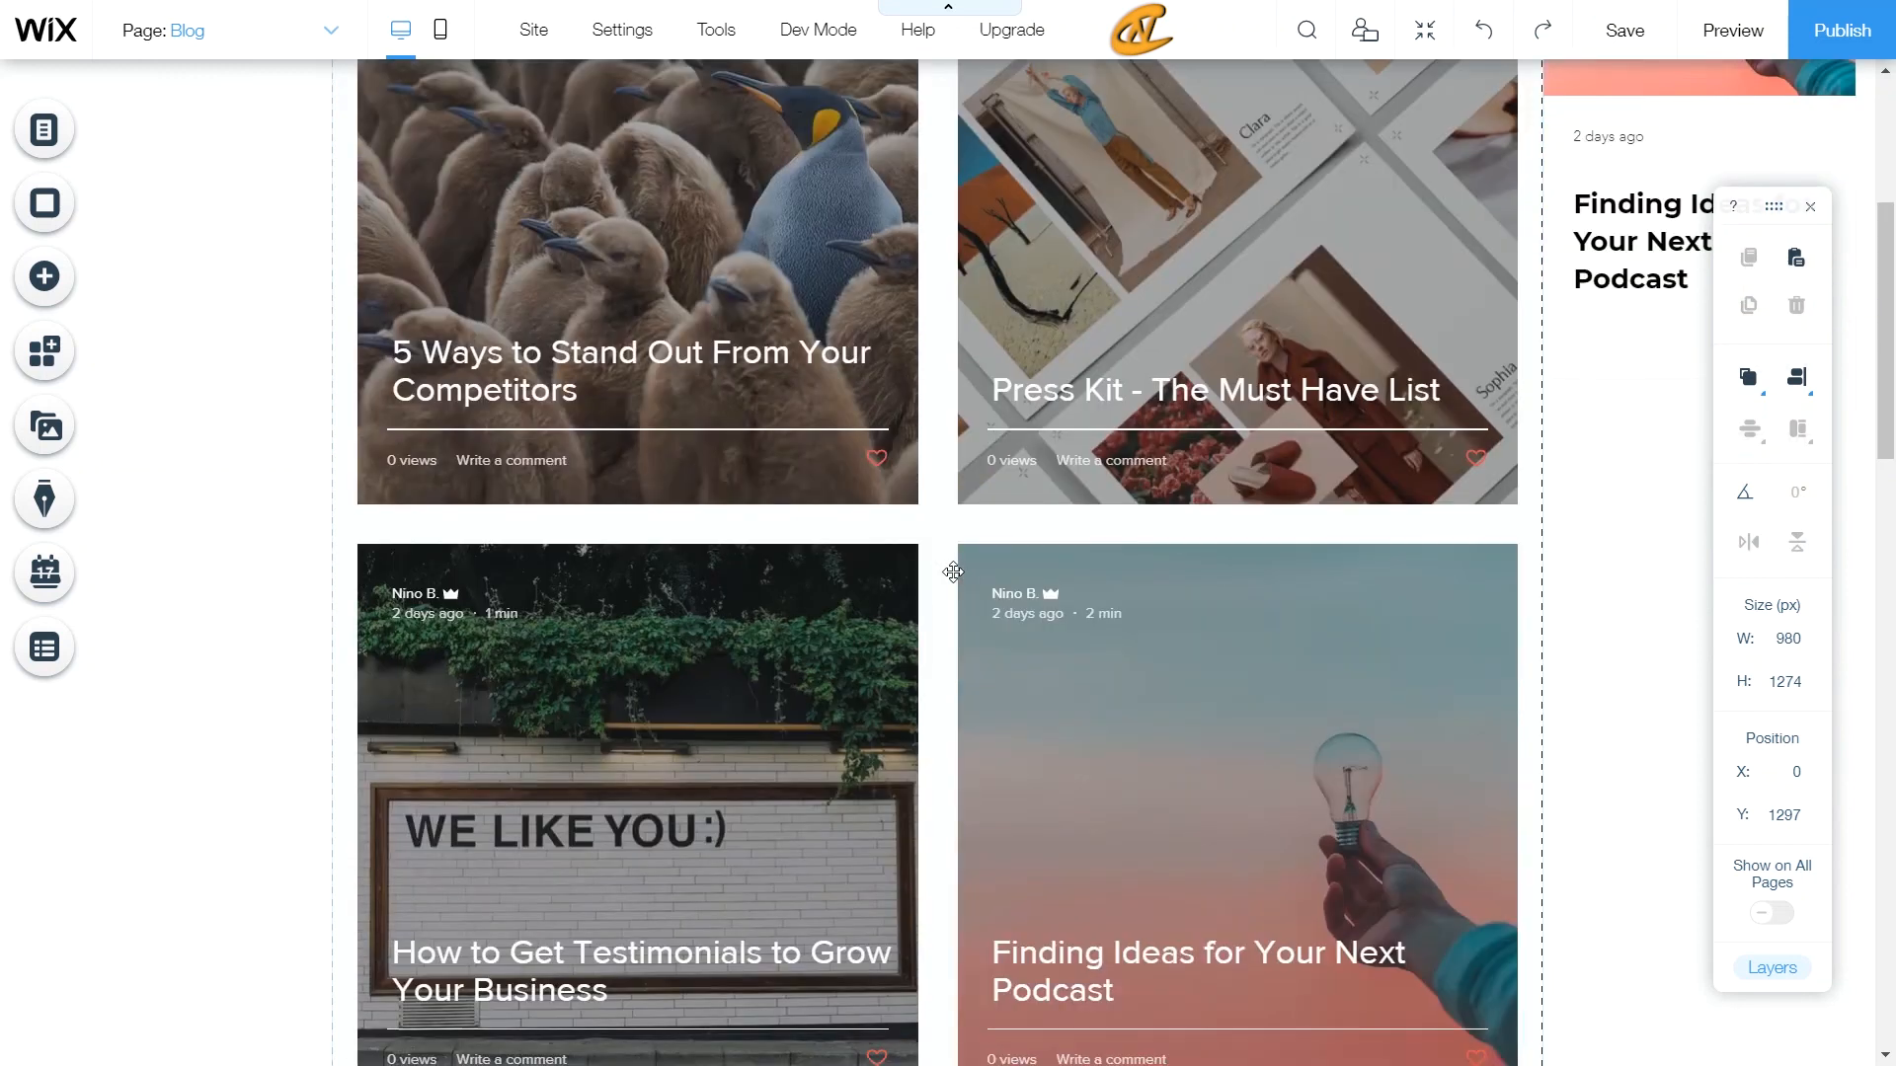
scroll(950, 558, "up", 3)
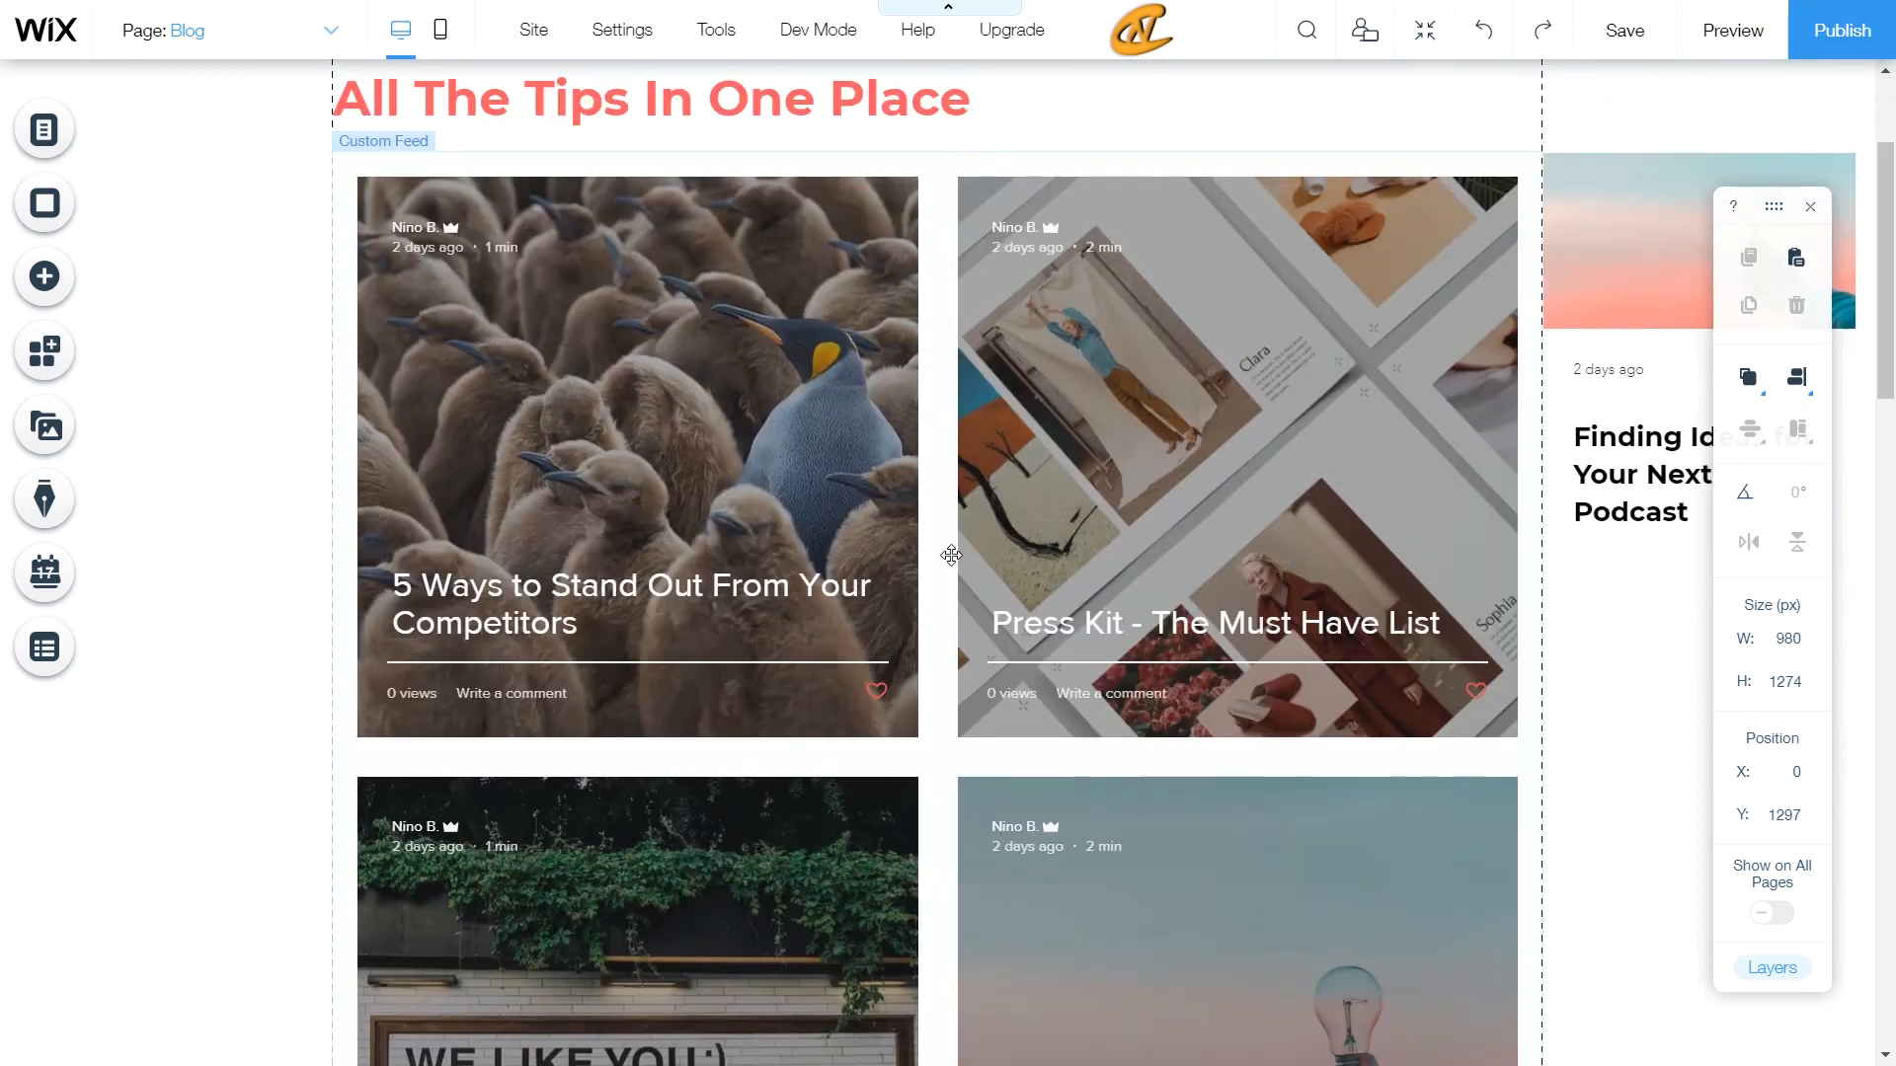
scroll(785, 399, "down", 15)
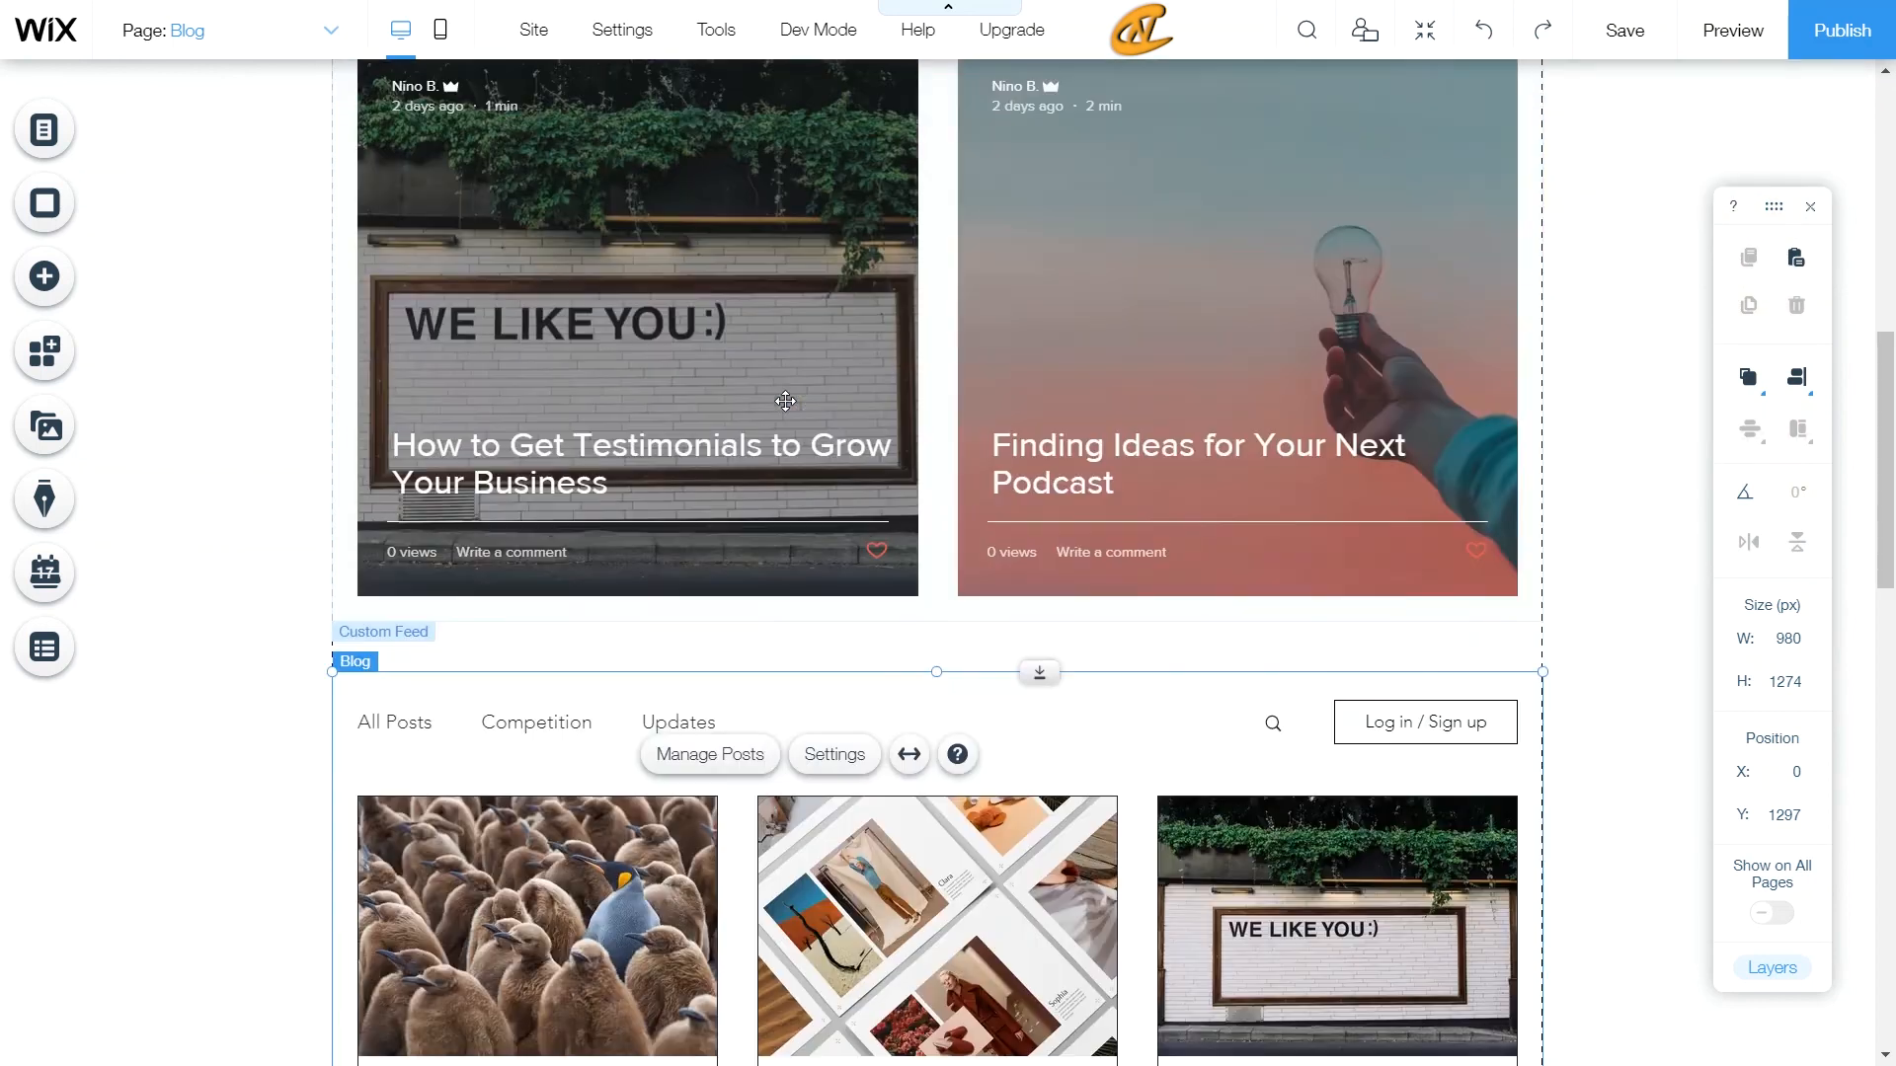
scroll(741, 538, "up", 3)
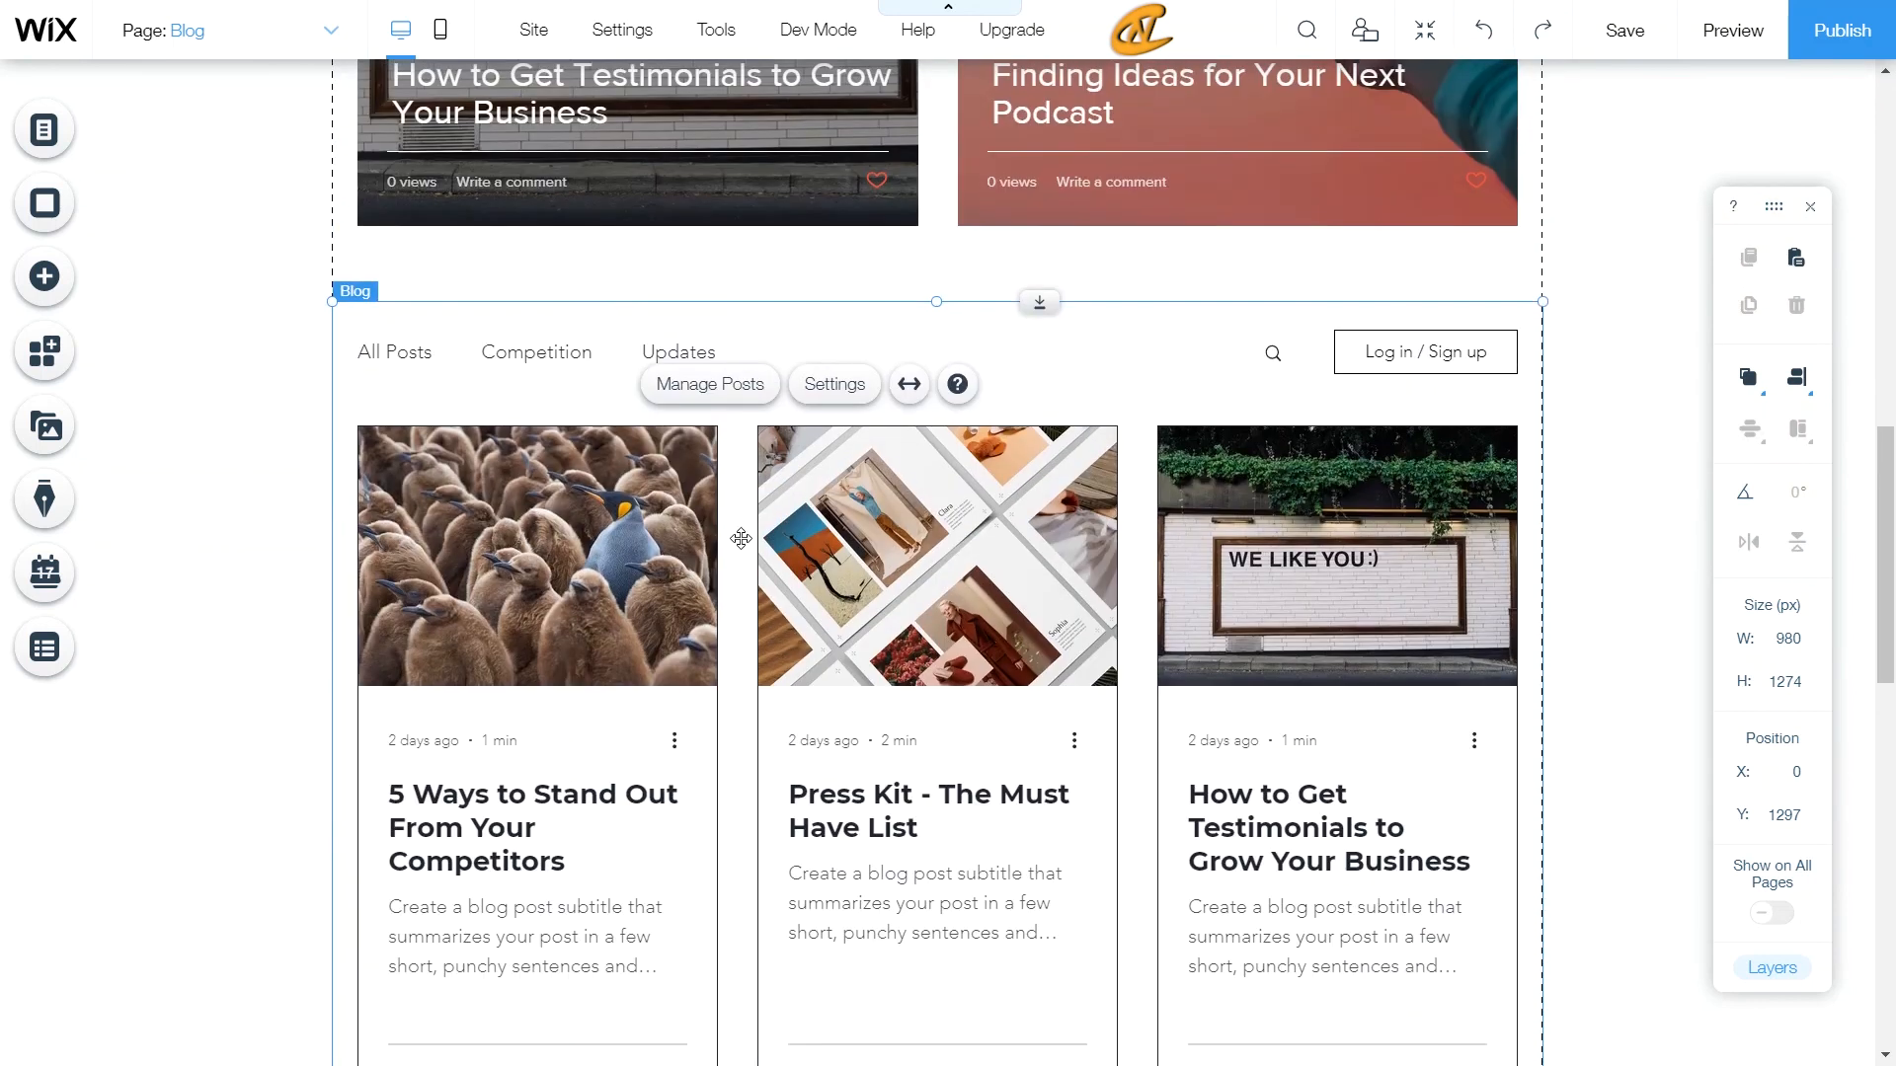
scroll(741, 532, "down", 1)
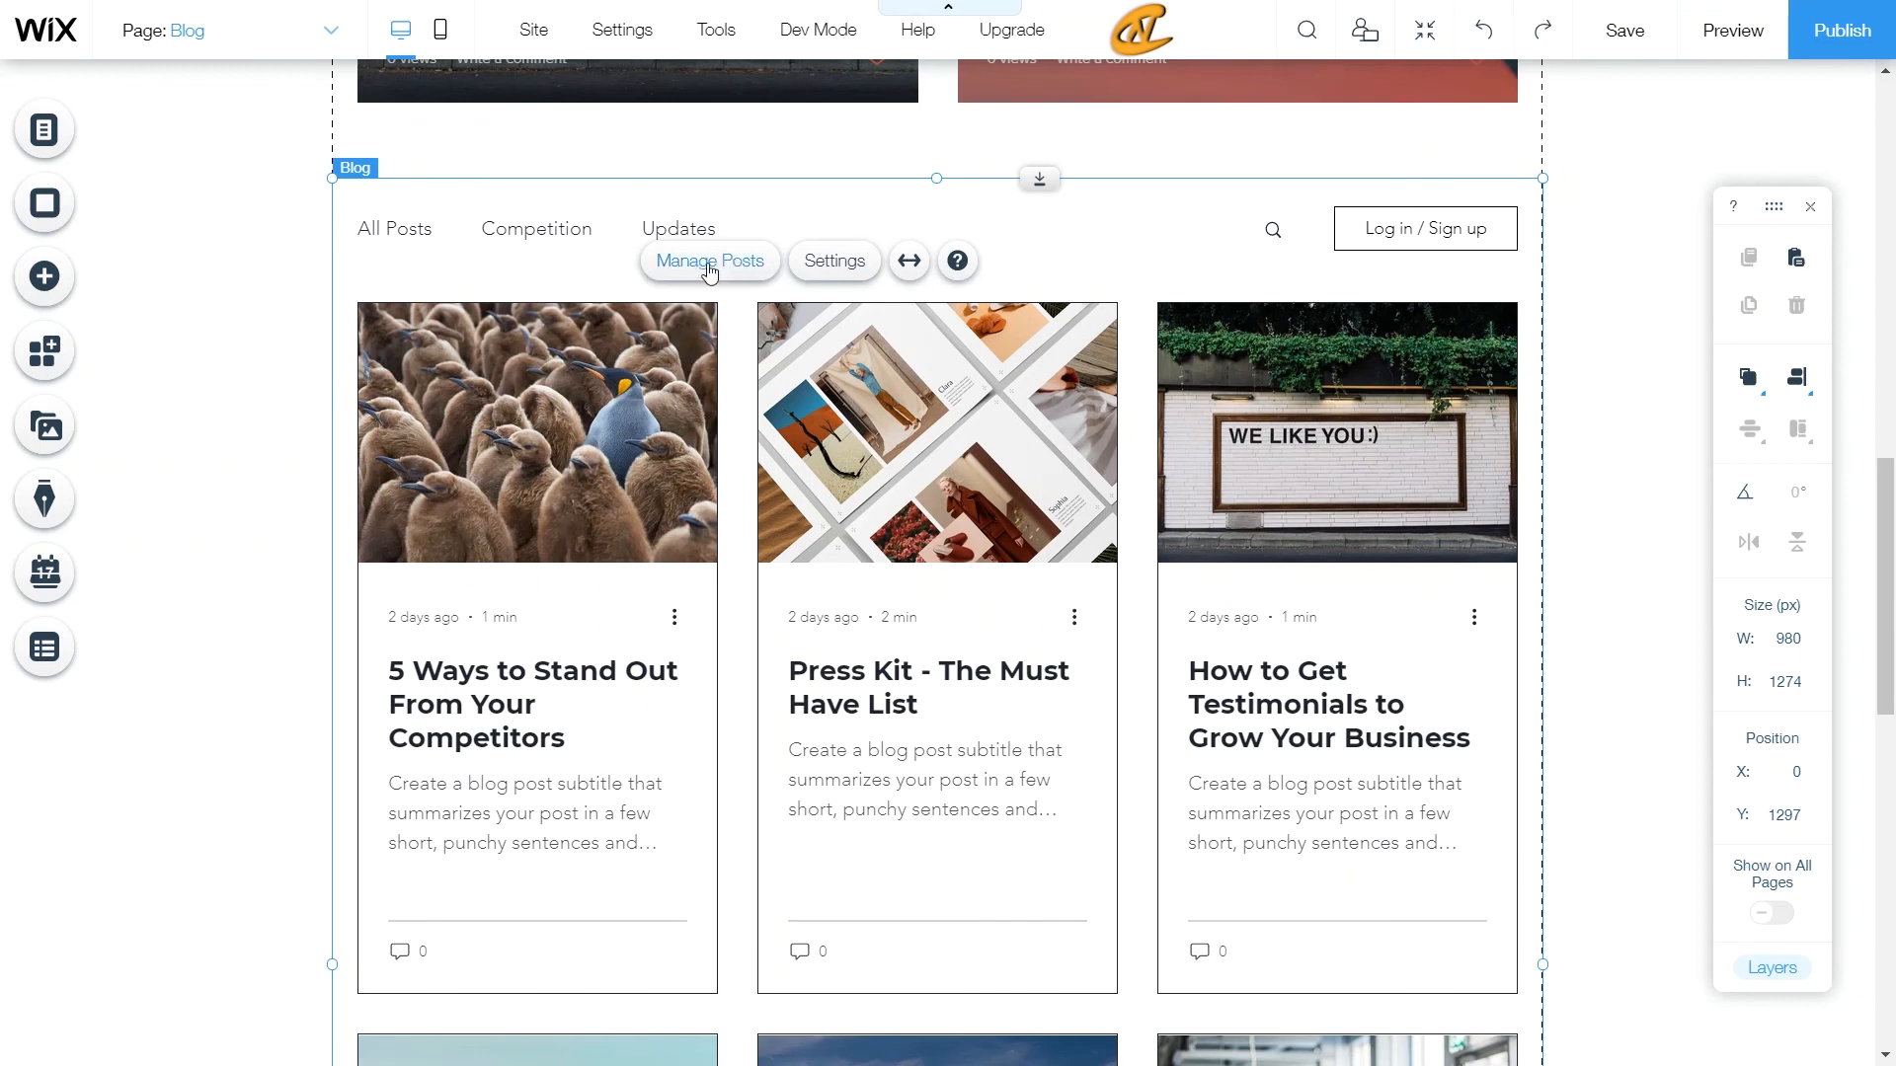
Open the blog feed's settings and examine its display options, including those for the blog menu.
left_click(703, 276)
left_click(832, 261)
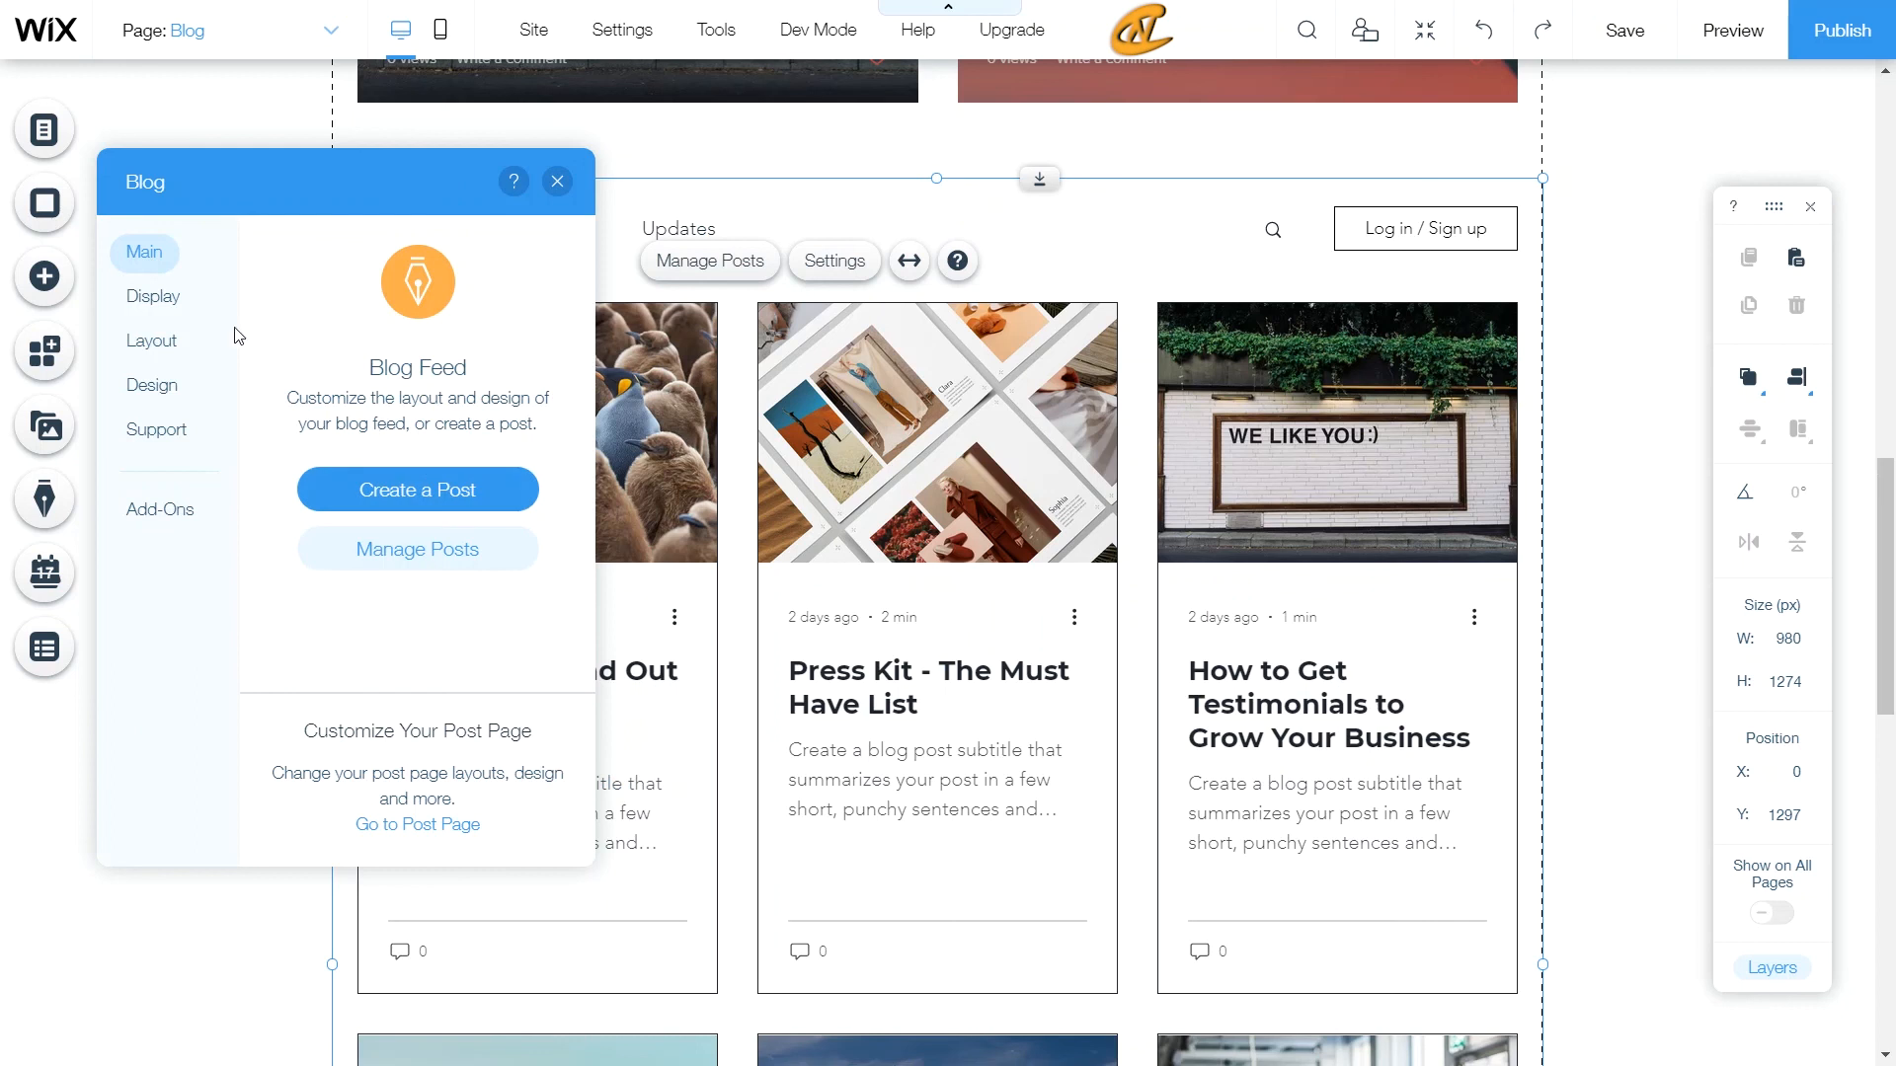
left_click(161, 299)
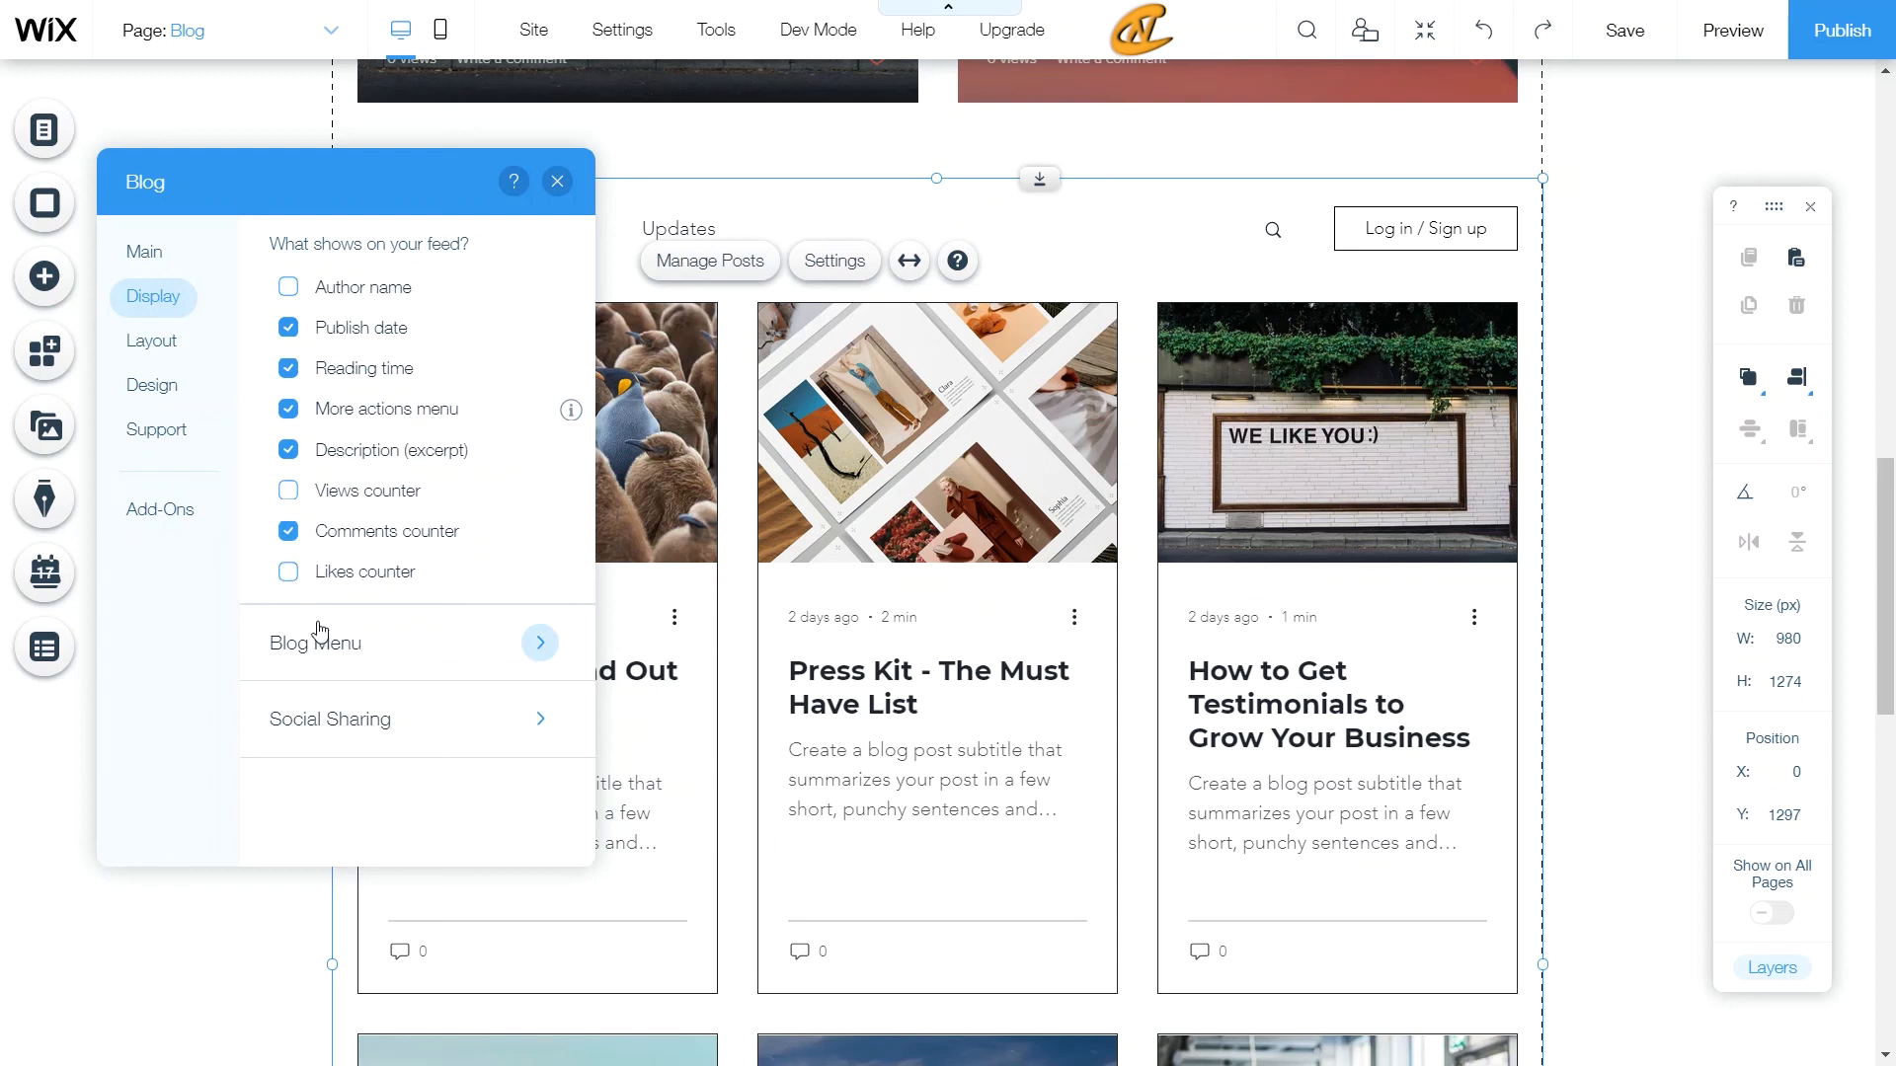
left_click(318, 635)
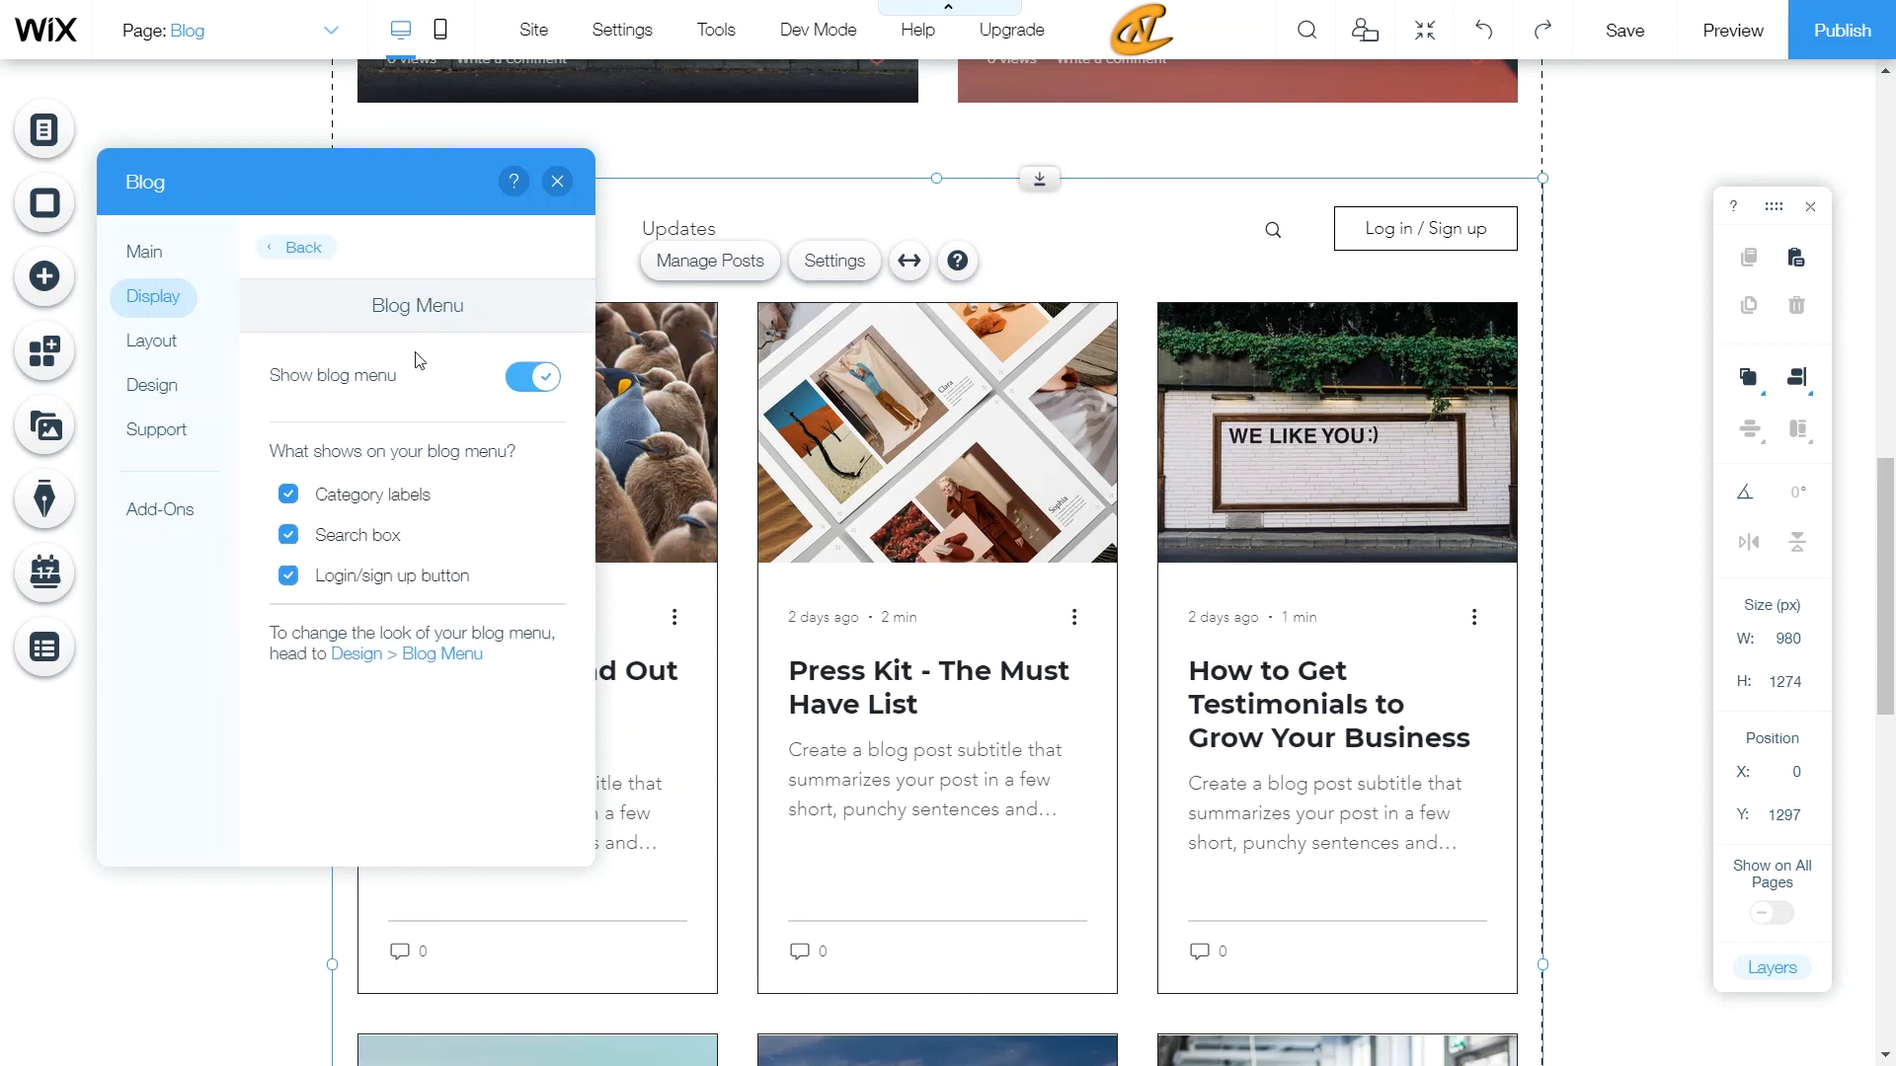
Move the settings window clear of the feed's menu, hide the blog menu, and show it again.
left_click_drag(398, 198, 510, 389)
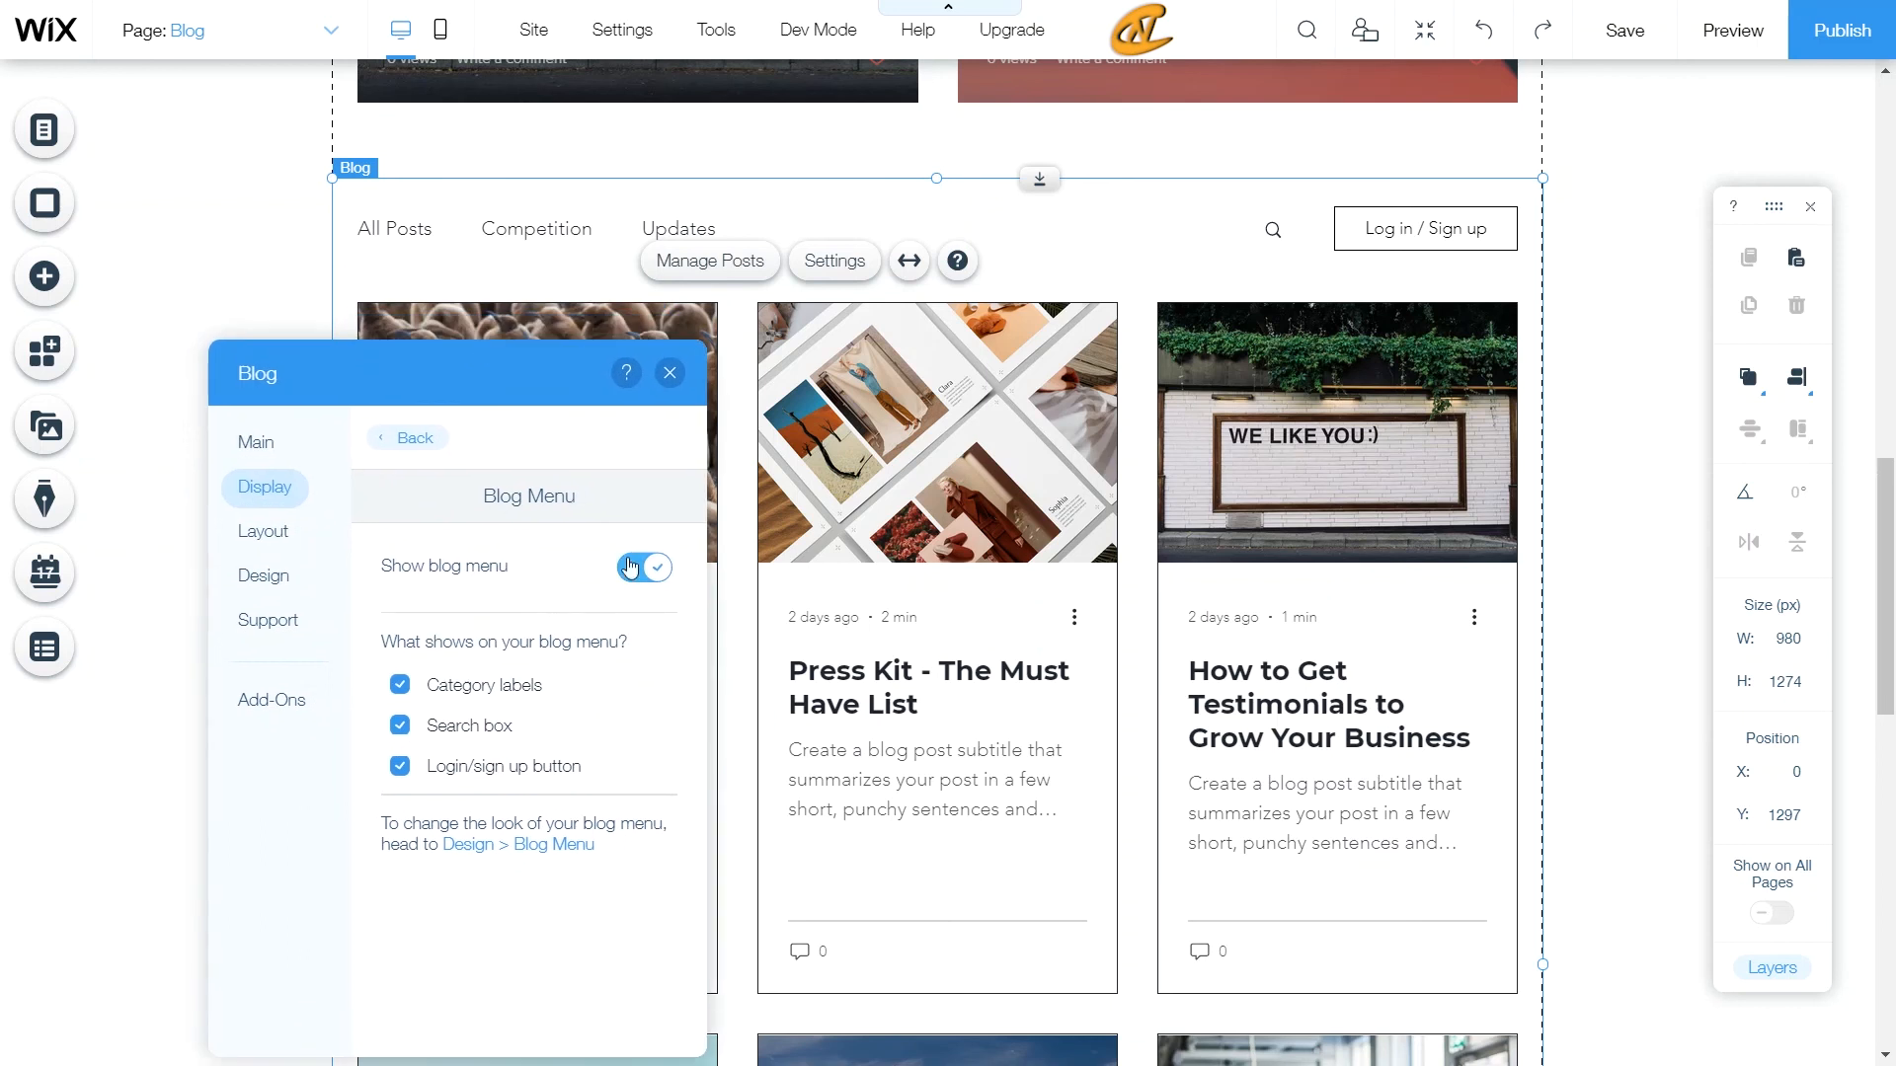
left_click(632, 565)
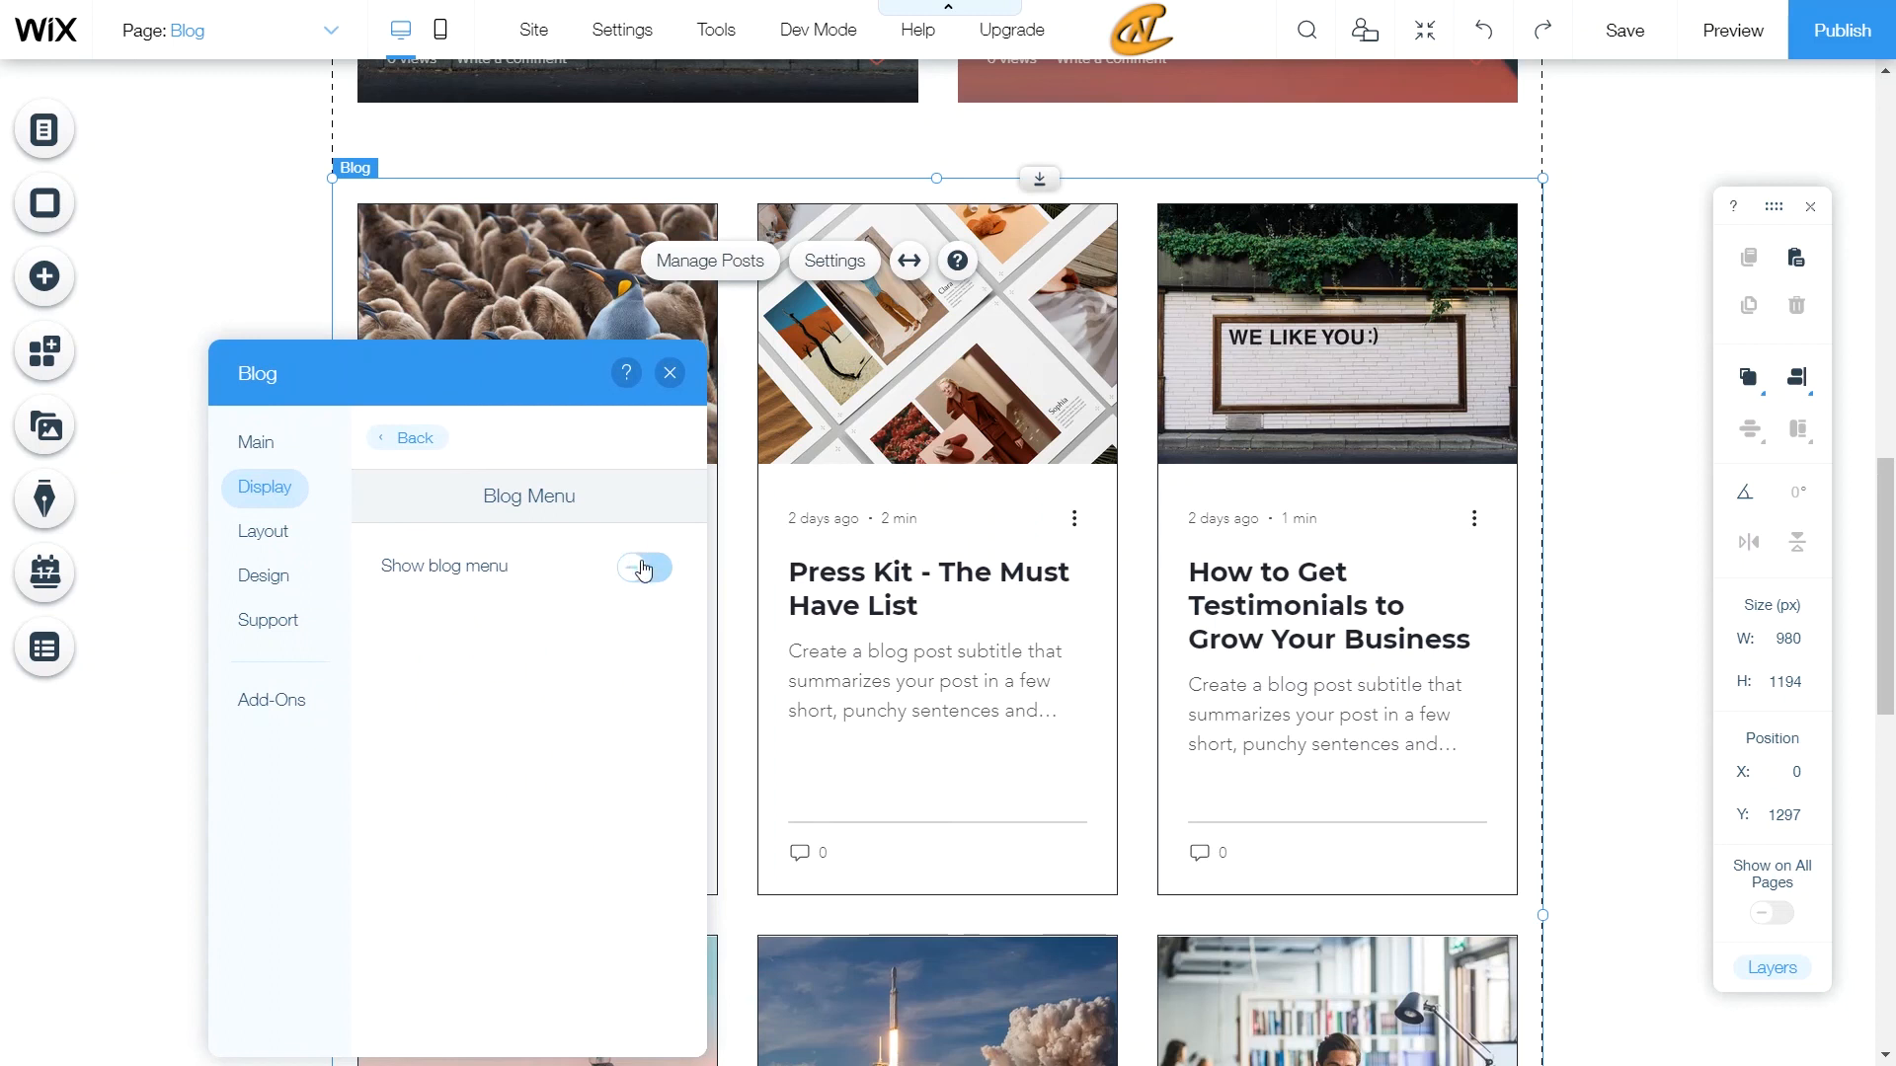
left_click(643, 569)
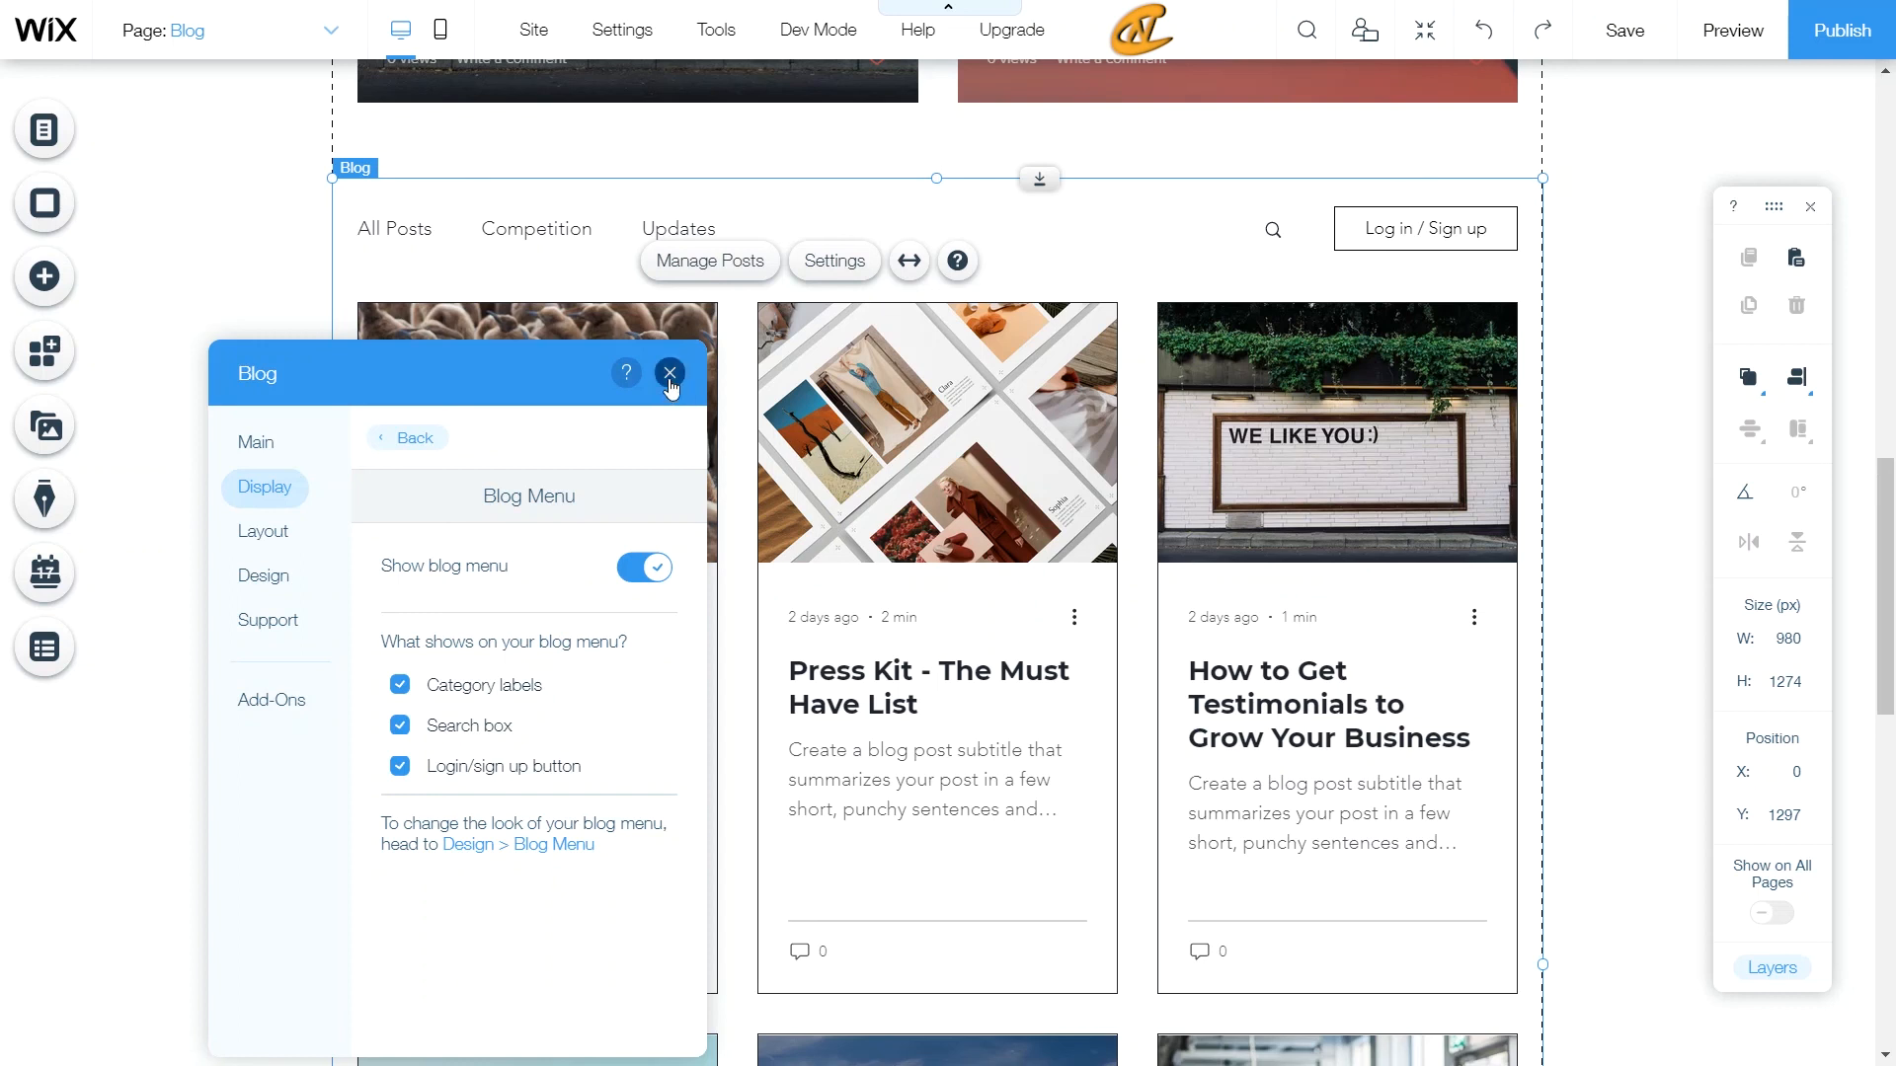
Examine the blog feed's social sharing options and close the feed settings.
left_click(408, 438)
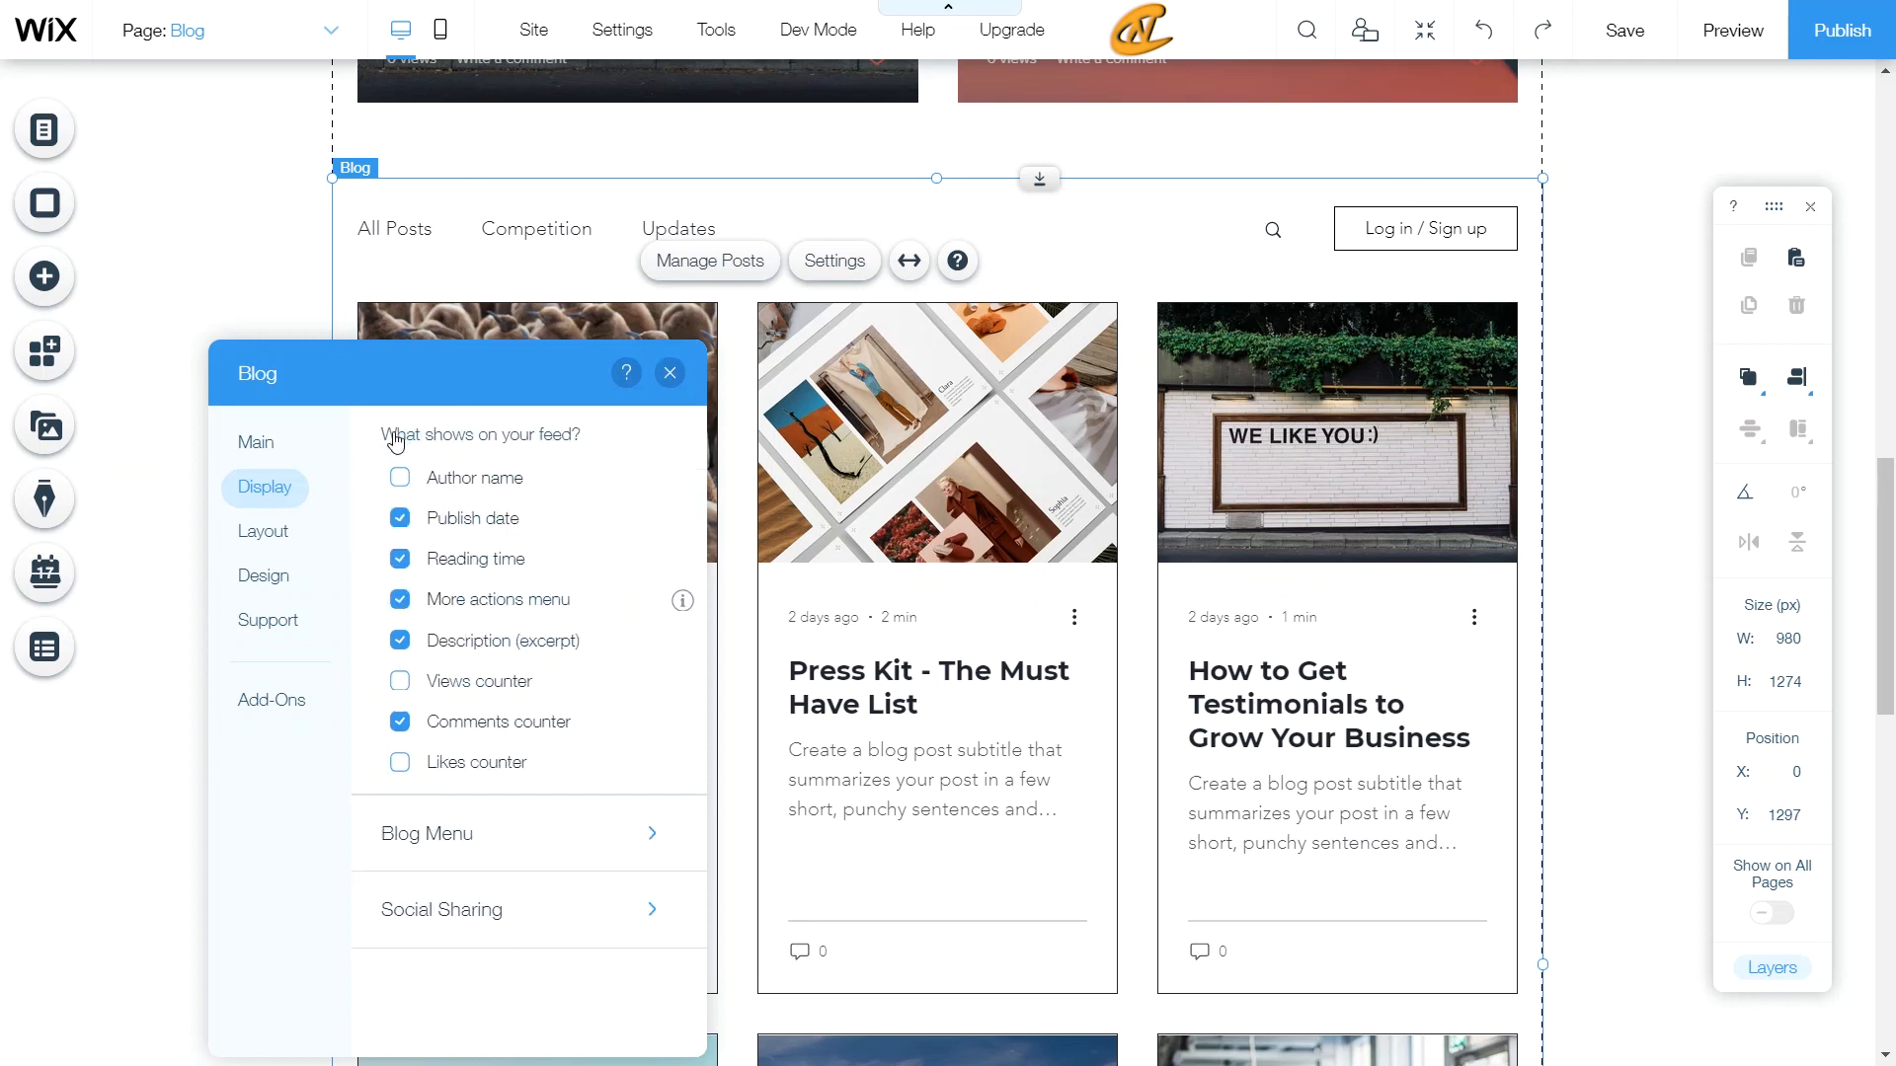
left_click(488, 908)
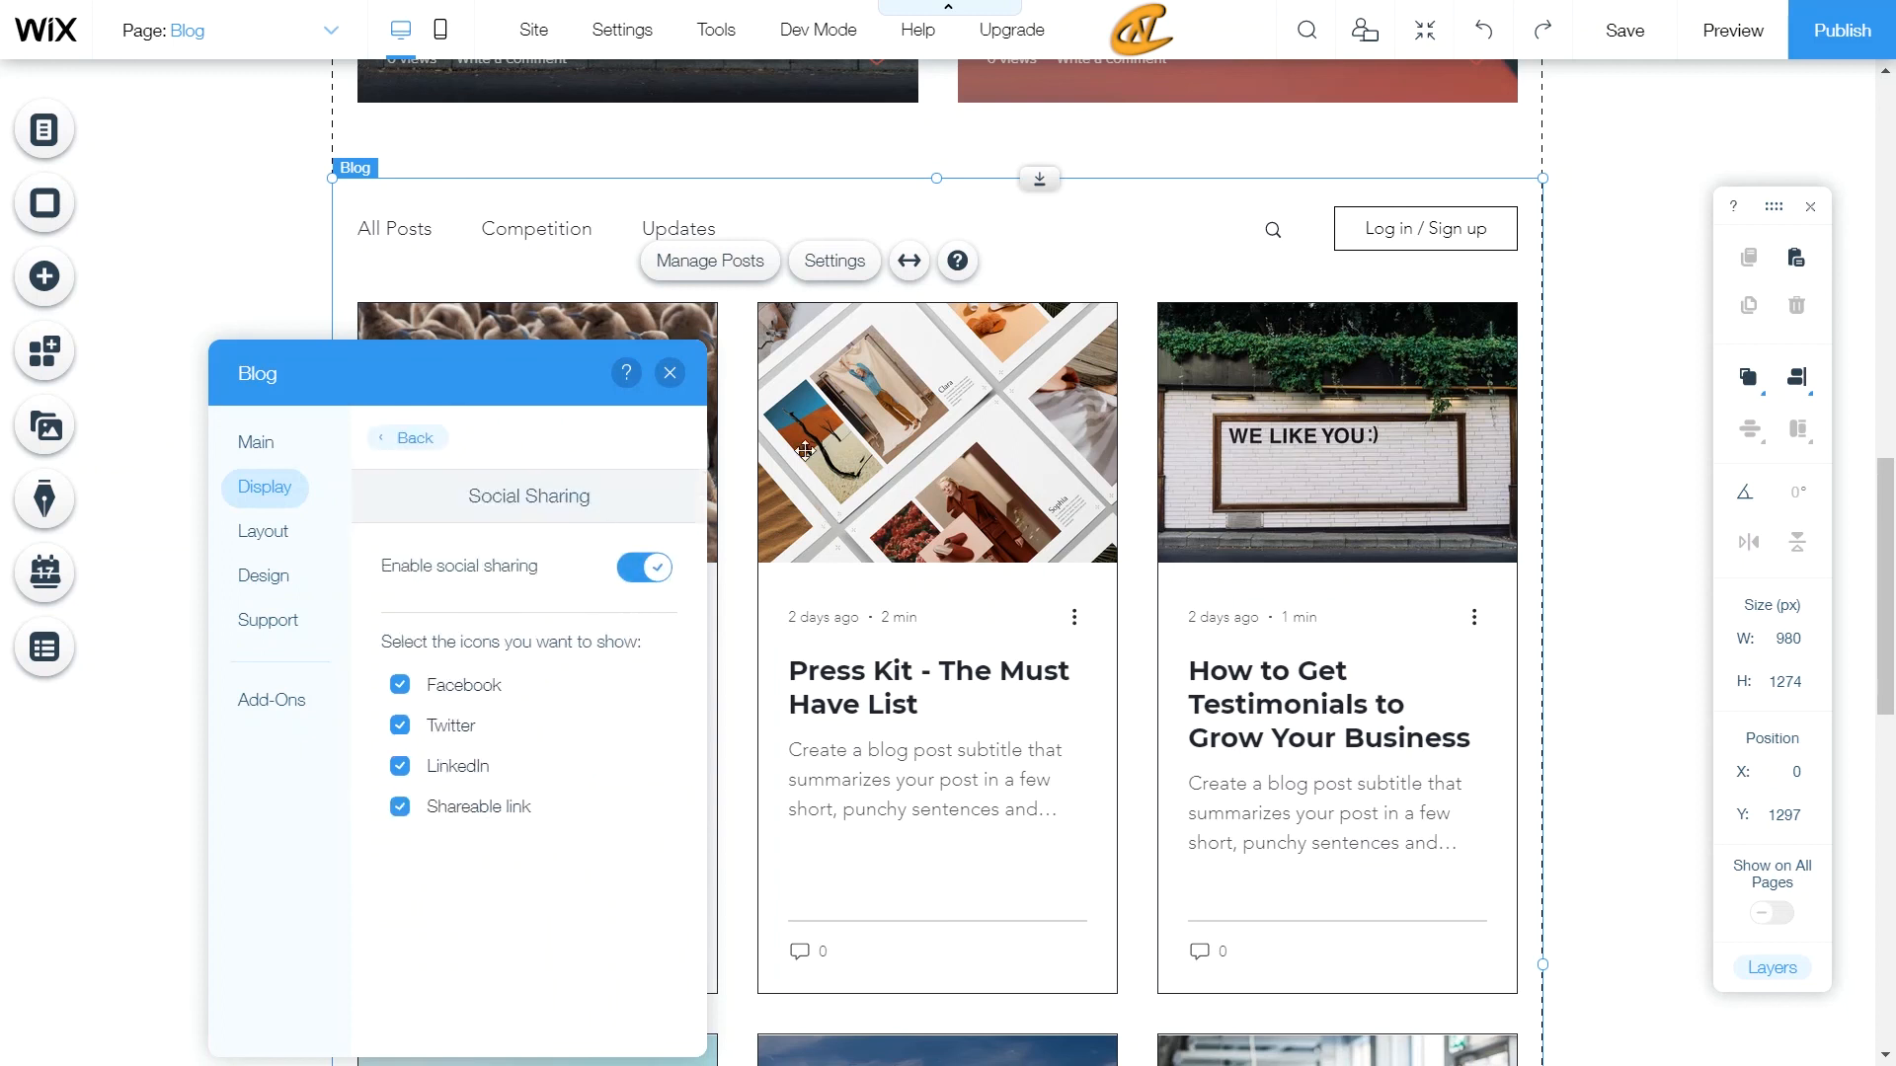
scroll(963, 397, "down", 3)
scroll(964, 397, "up", 3)
left_click(670, 373)
Reopen the blog feed's settings and set the All Posts Feed layout to Tiled.
scroll(768, 482, "down", 9)
scroll(769, 482, "down", 5)
scroll(770, 481, "up", 16)
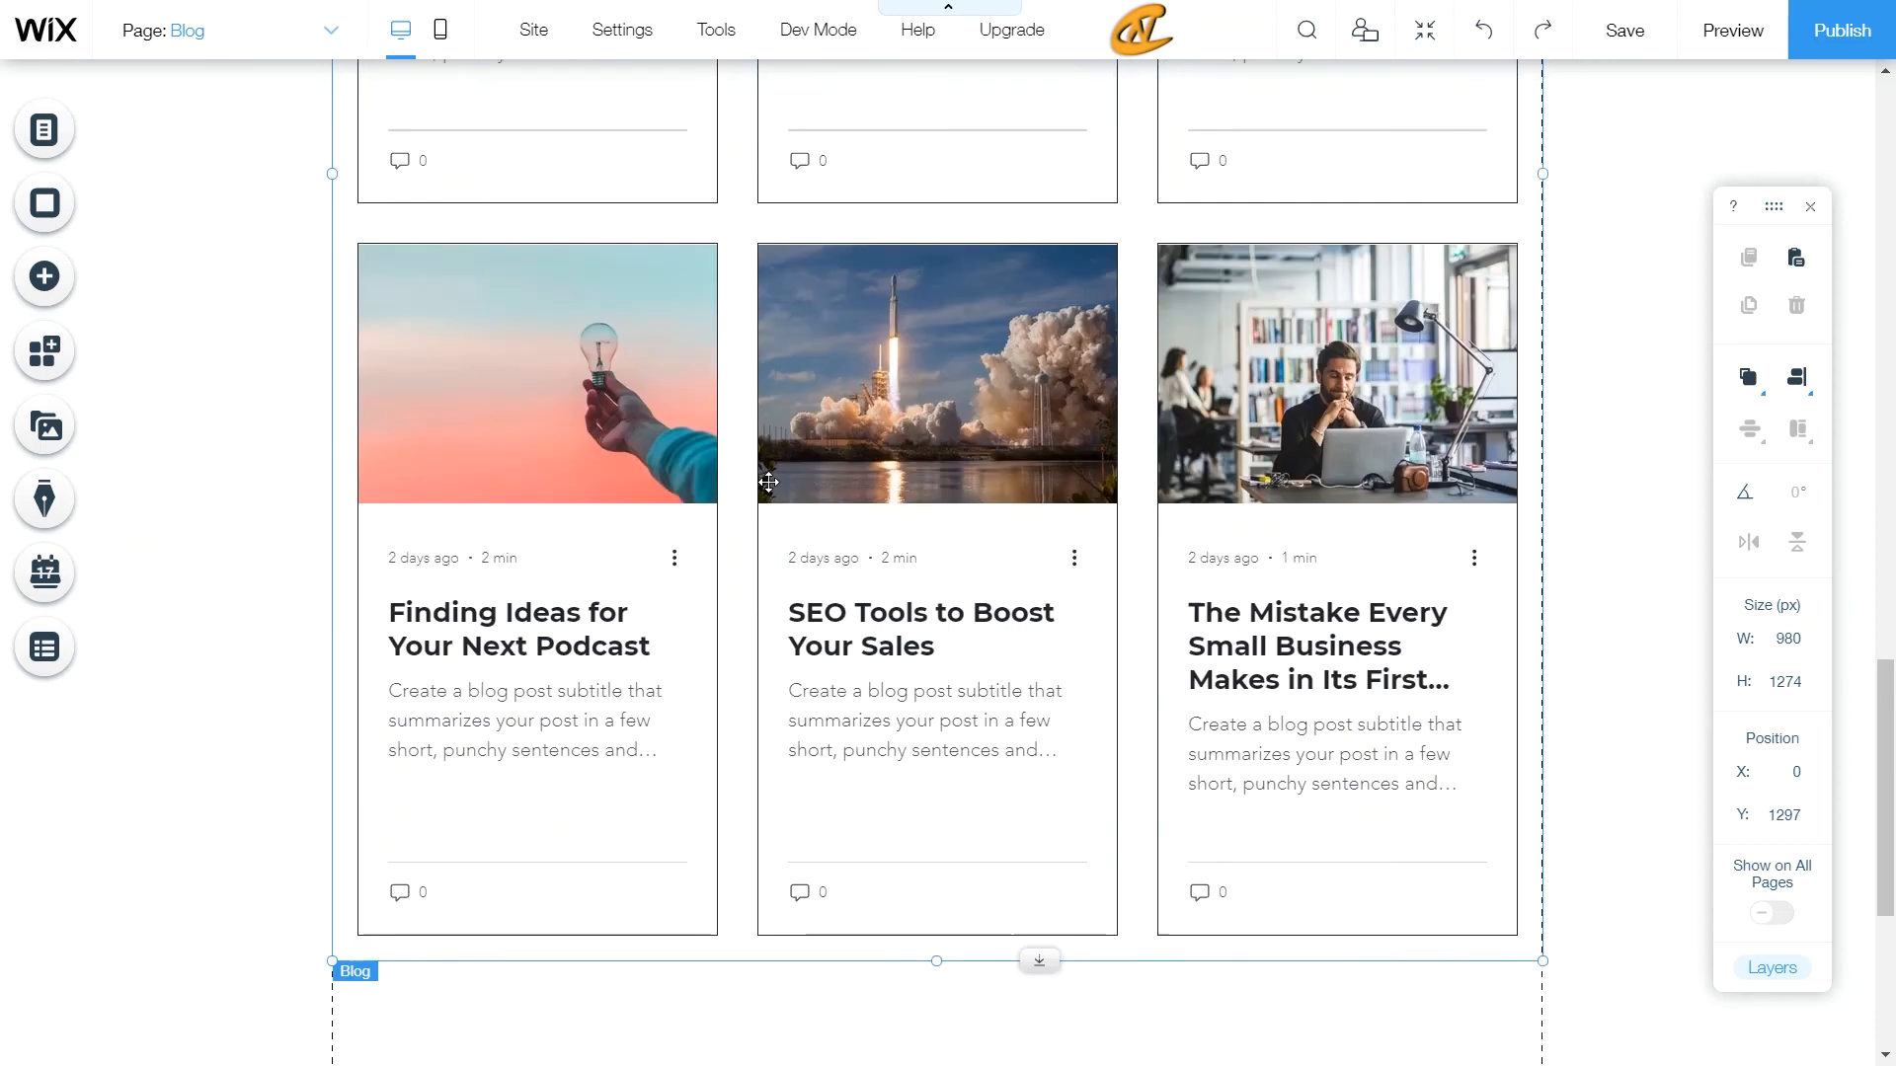
left_click(845, 387)
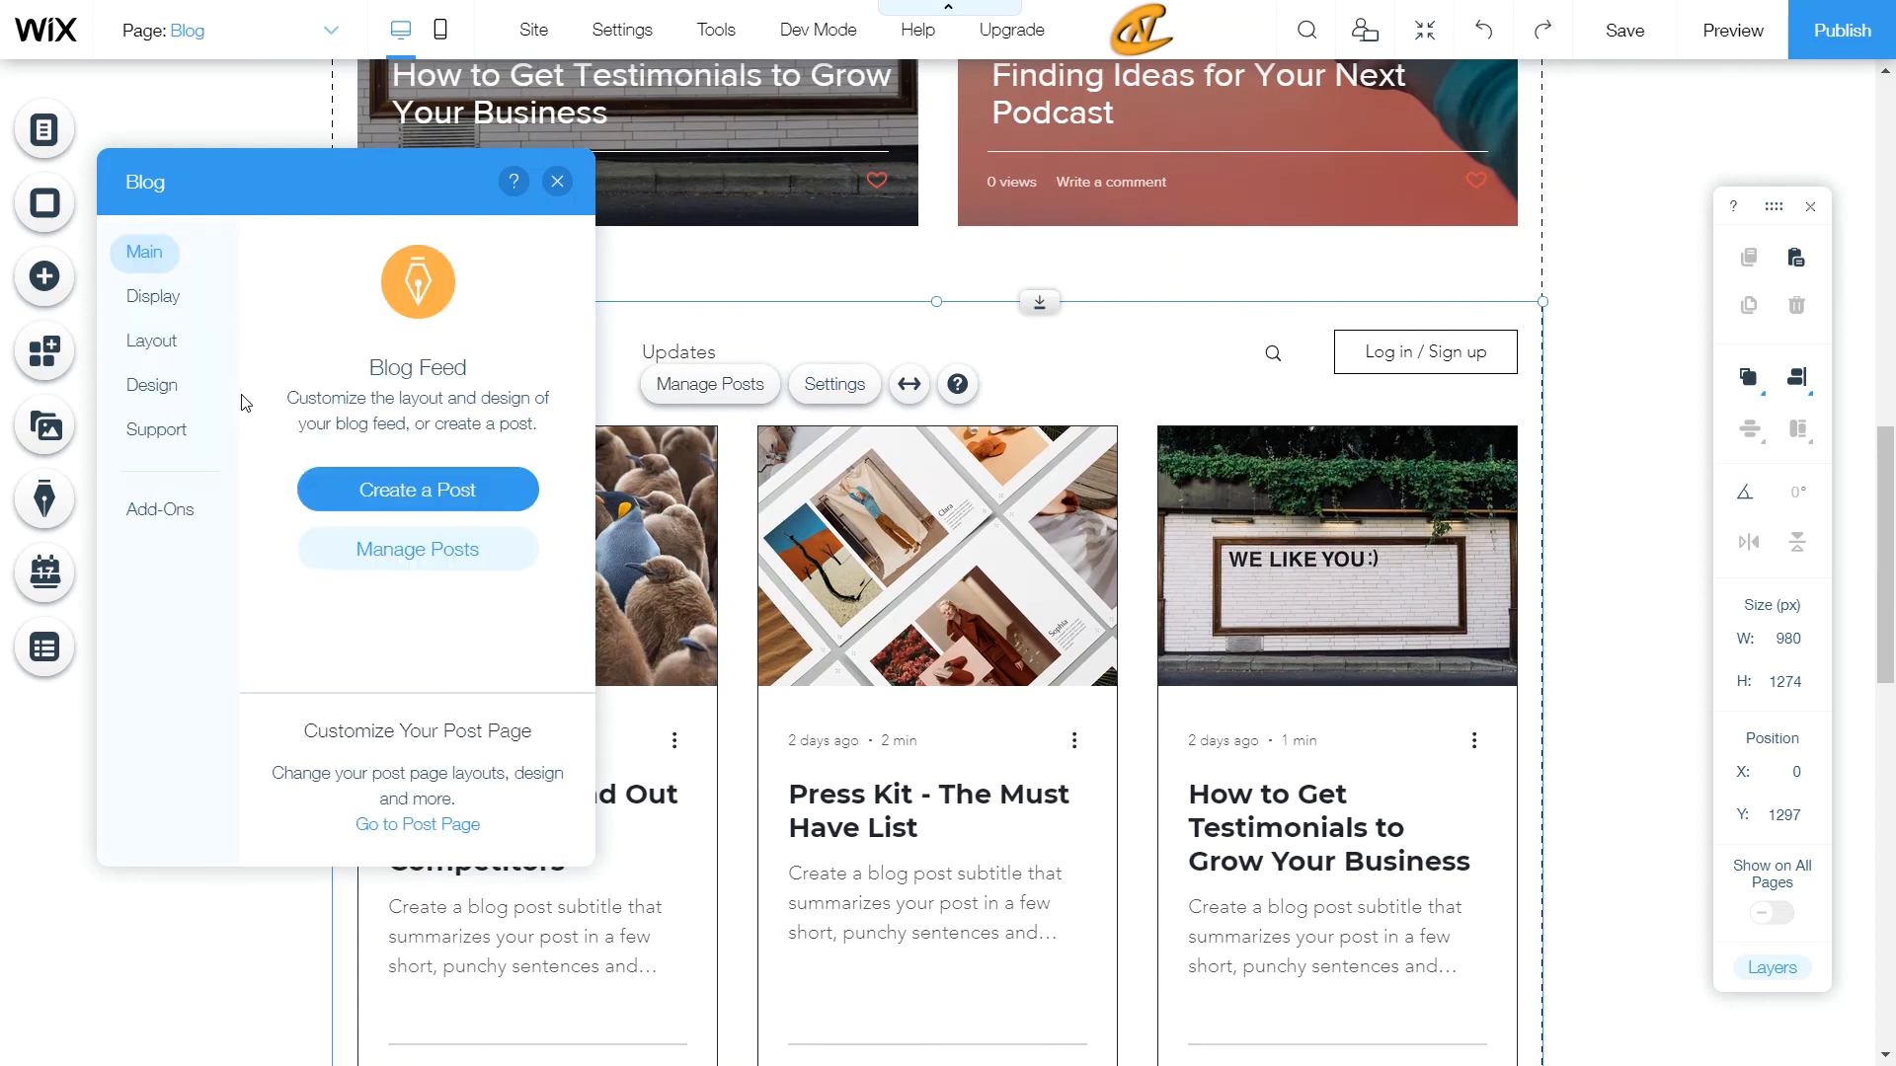
left_click(158, 348)
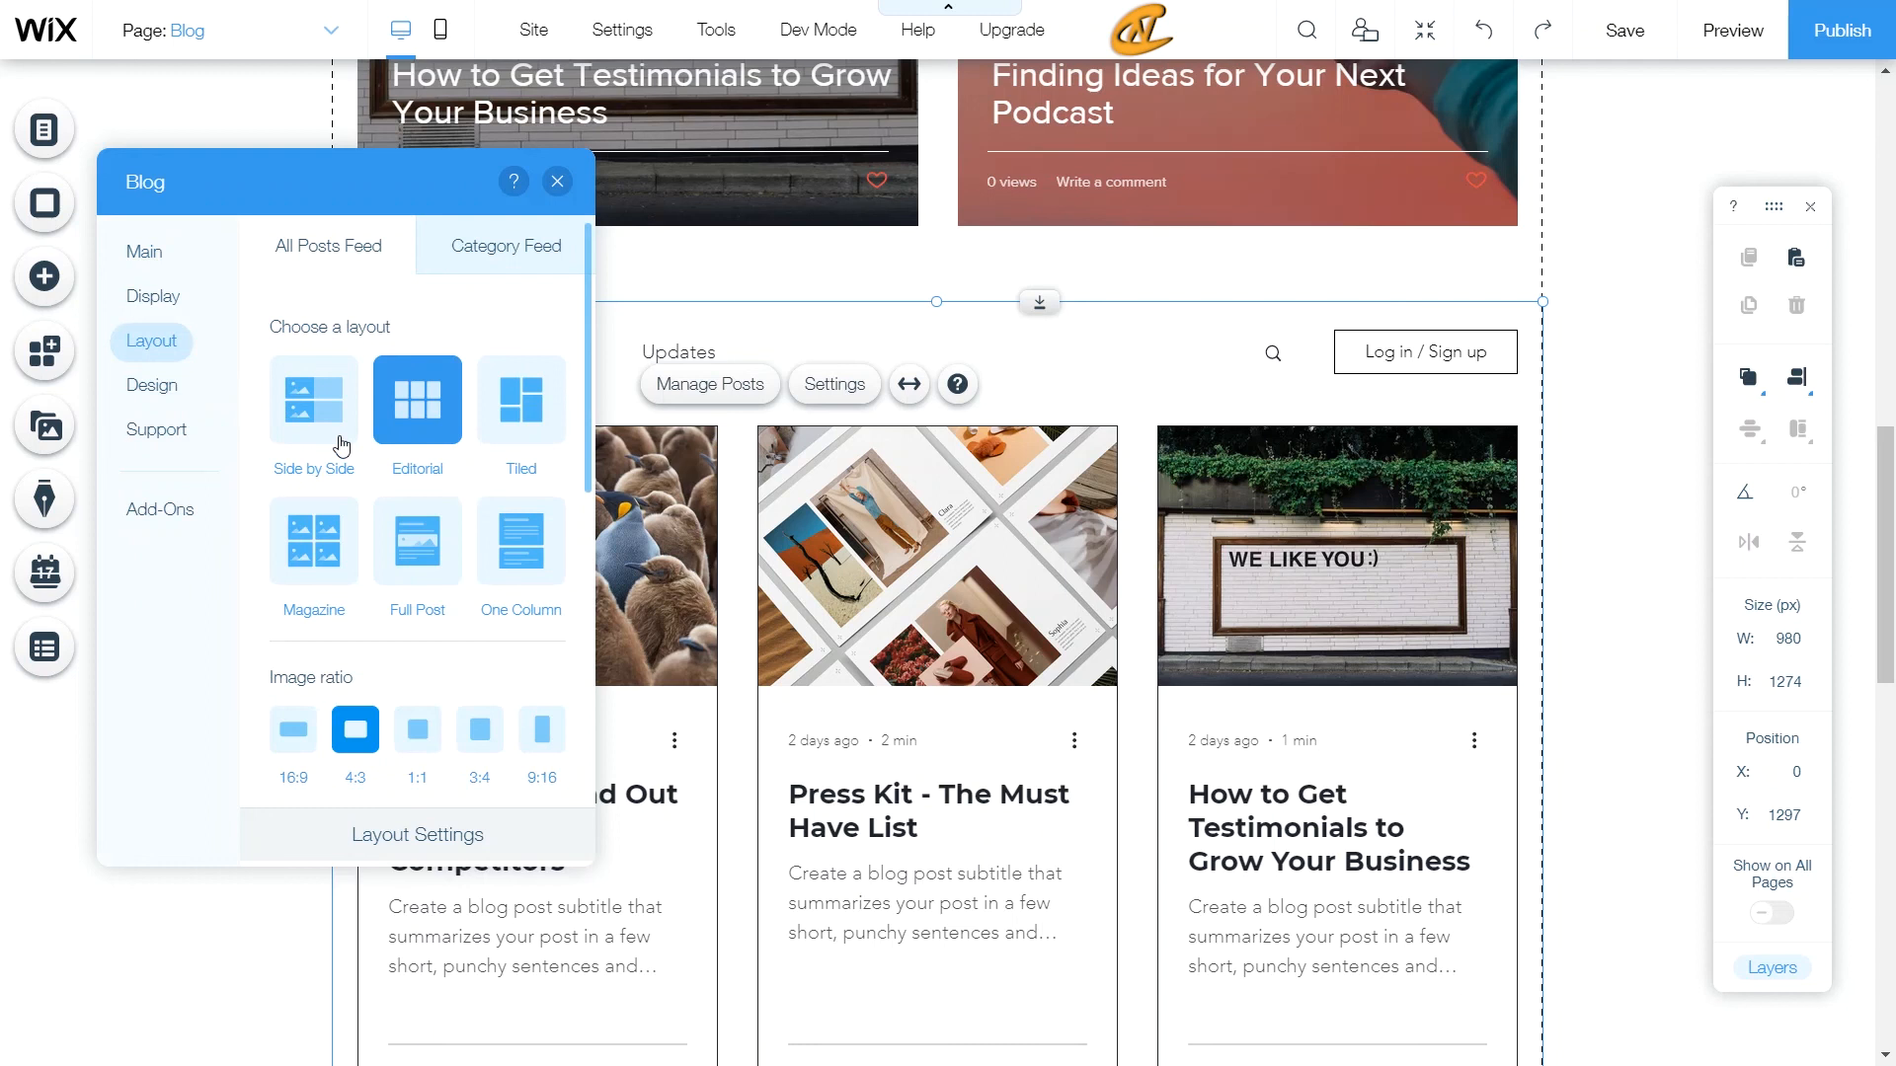
scroll(341, 446, "down", 2)
scroll(340, 446, "up", 2)
left_click(533, 417)
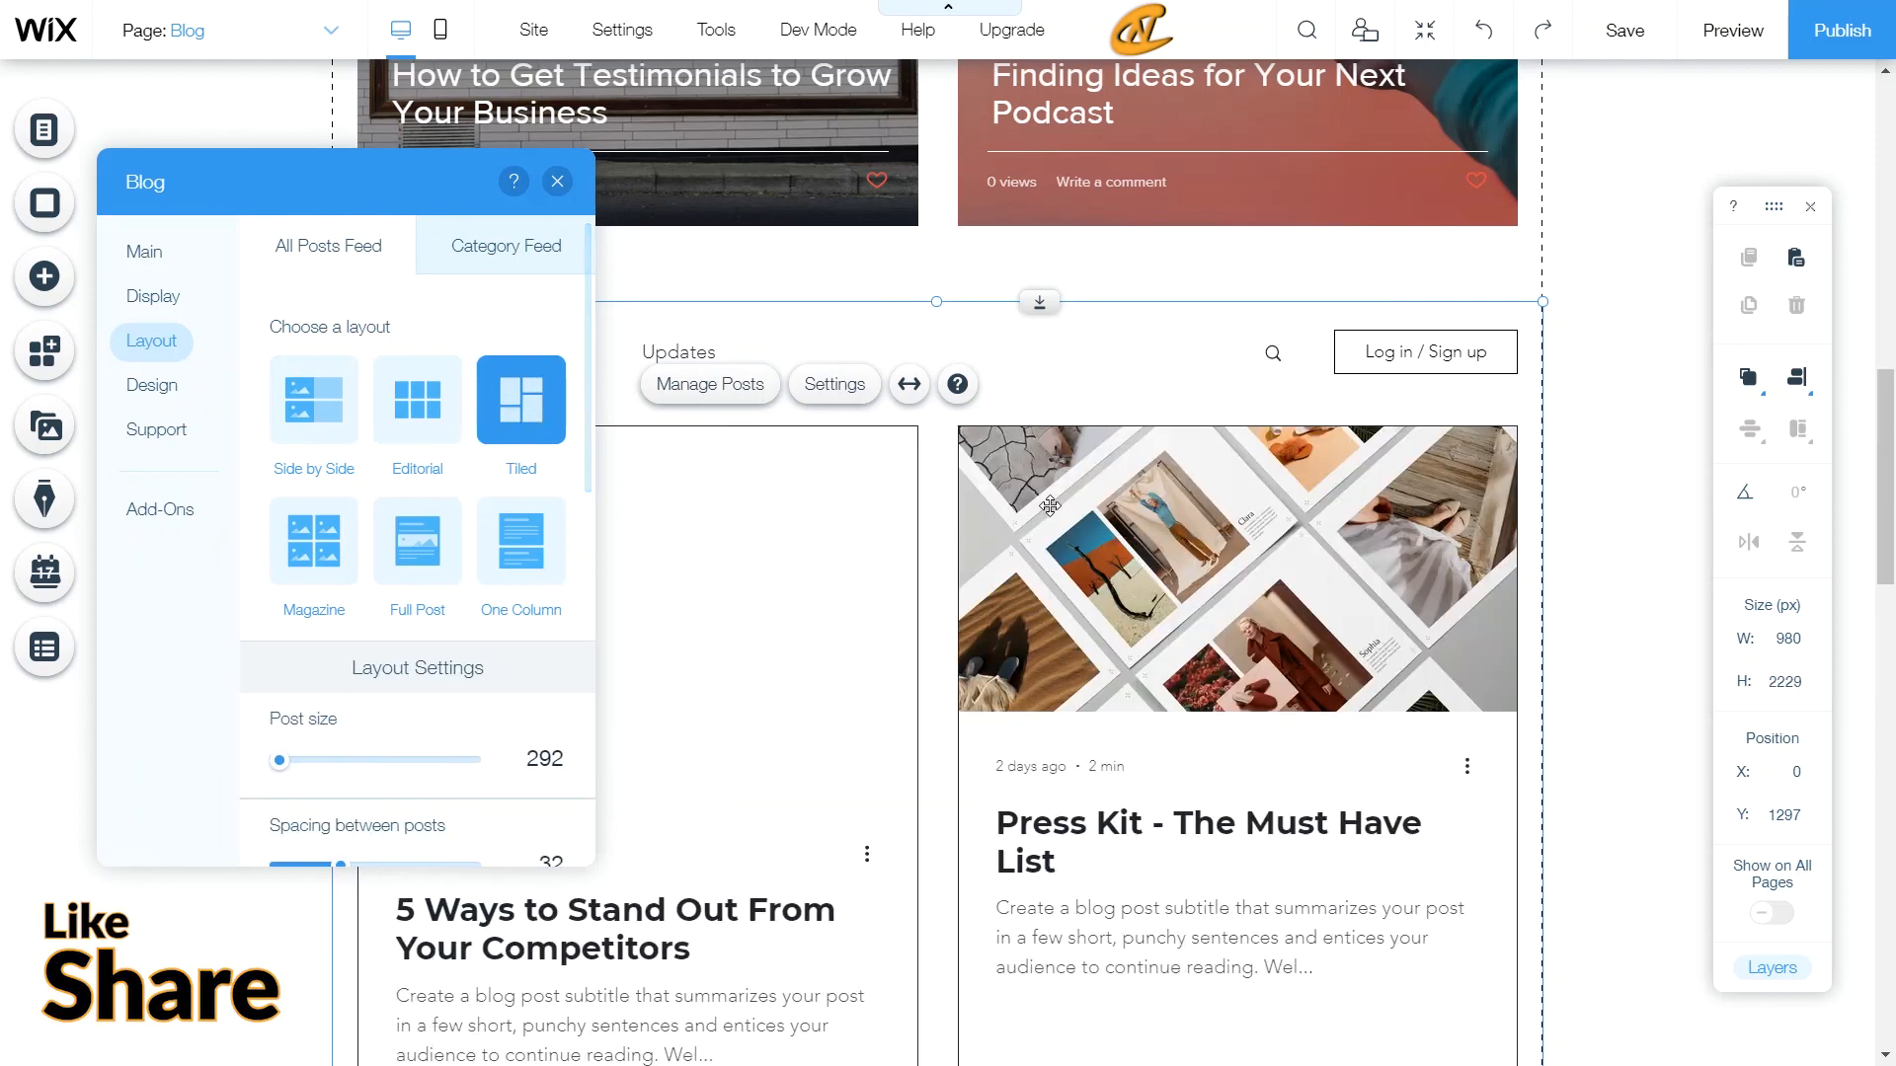
Examine the tiled feed and its layout settings, from post size, spacing, height, margins and text padding to post loading.
scroll(1049, 505, "down", 4)
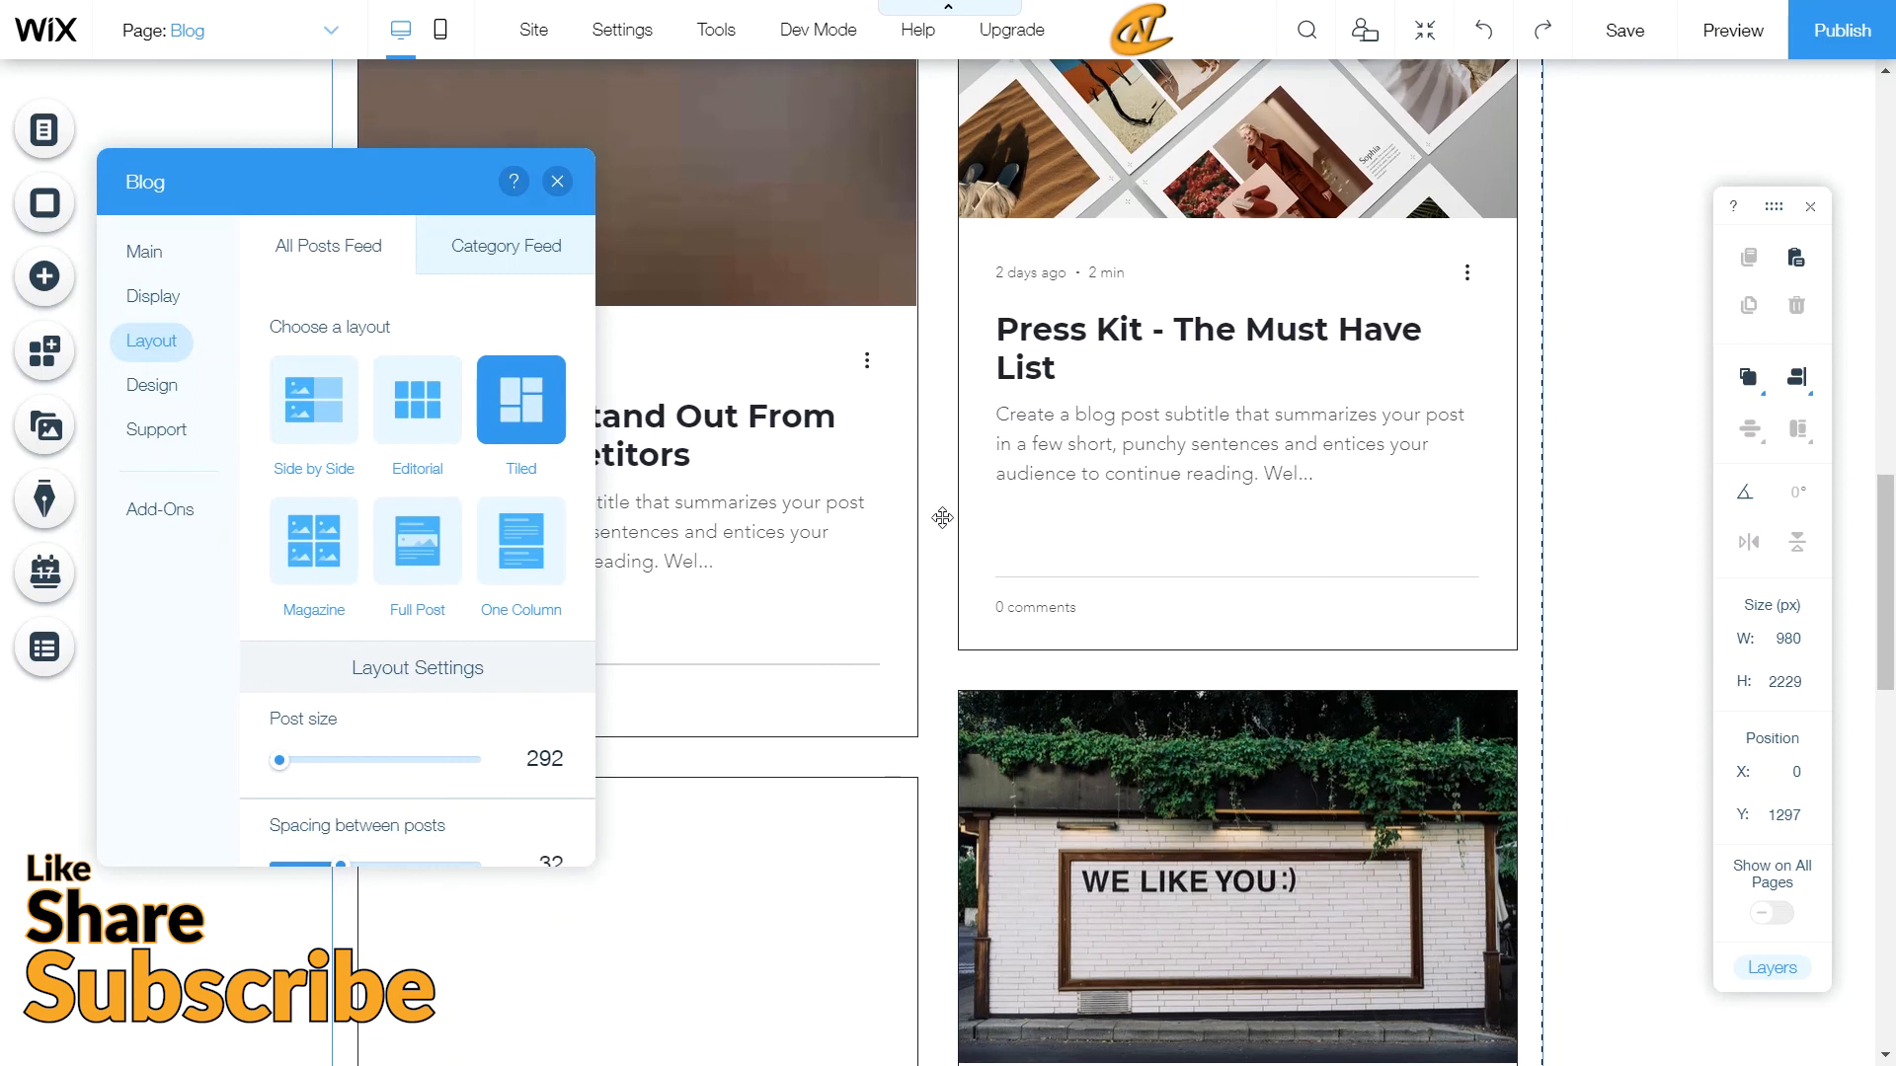
scroll(989, 572, "up", 4)
scroll(989, 572, "up", 3)
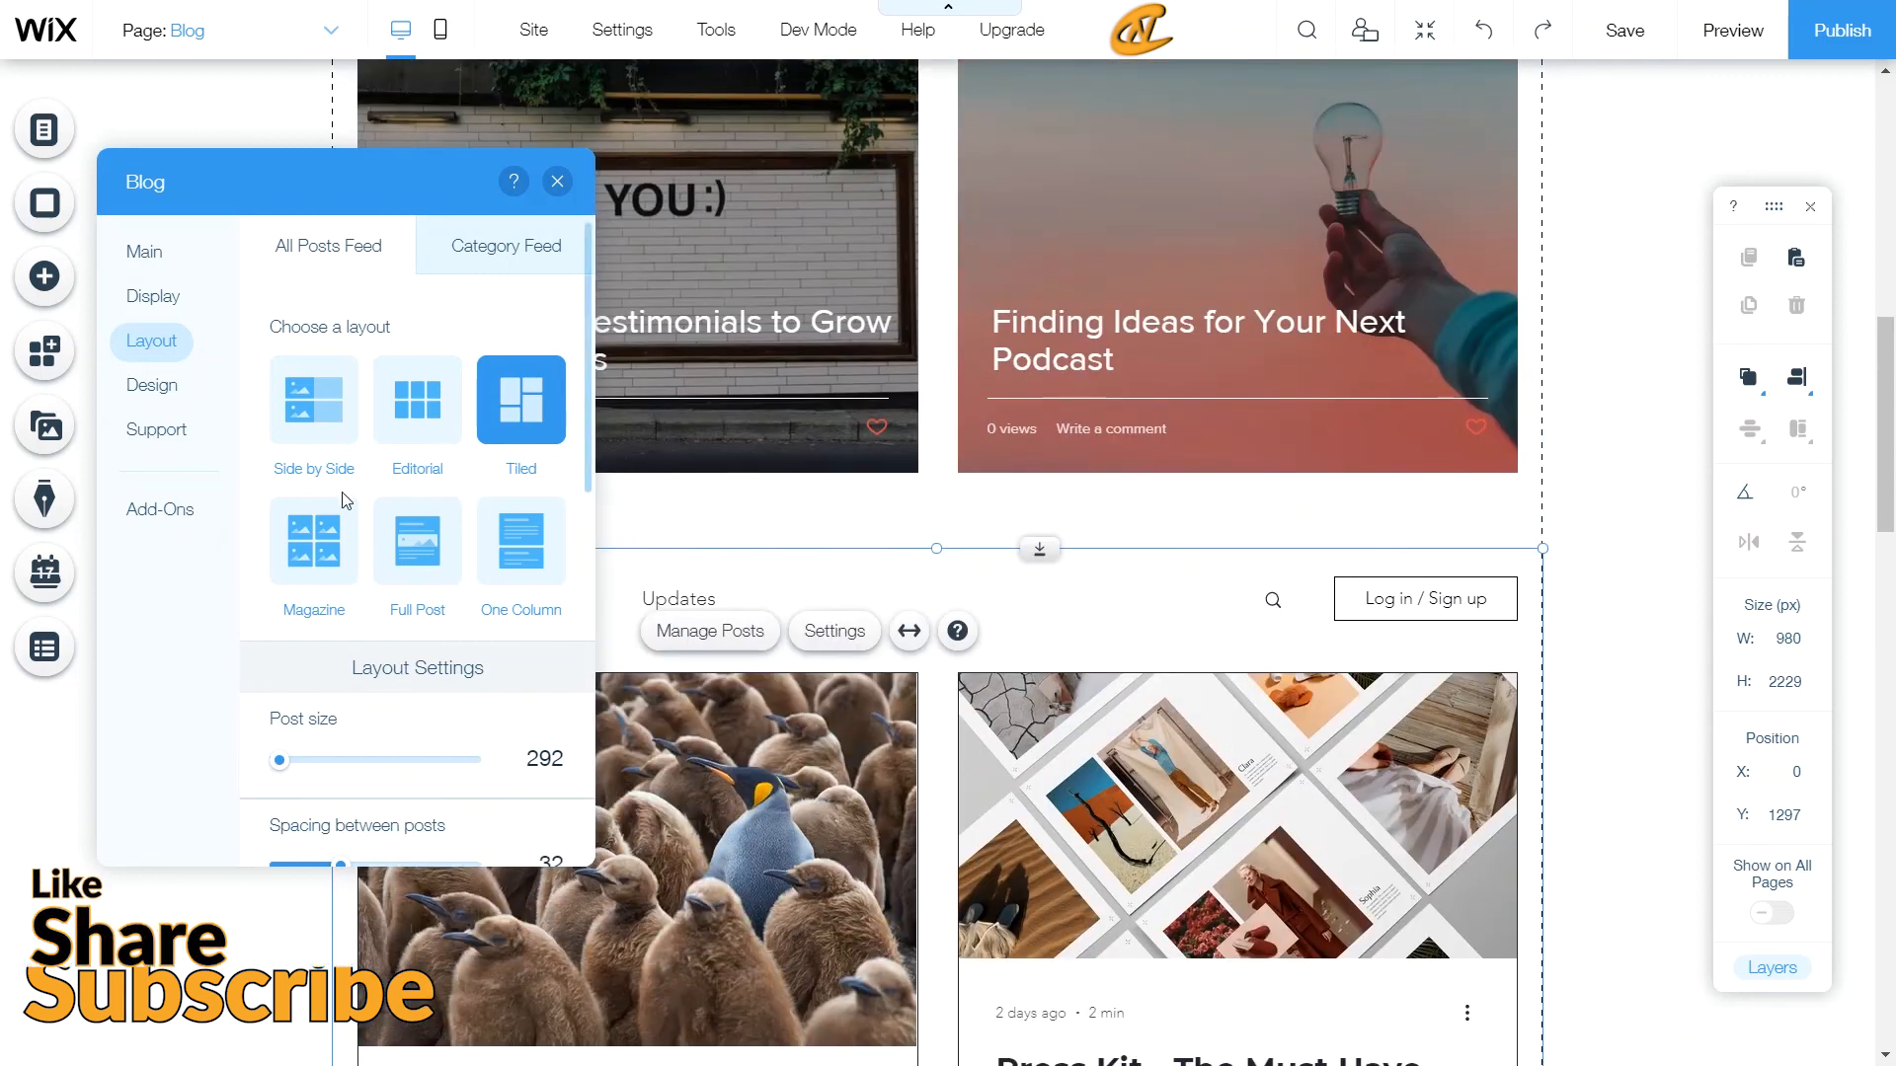
scroll(365, 513, "down", 1)
scroll(365, 513, "down", 2)
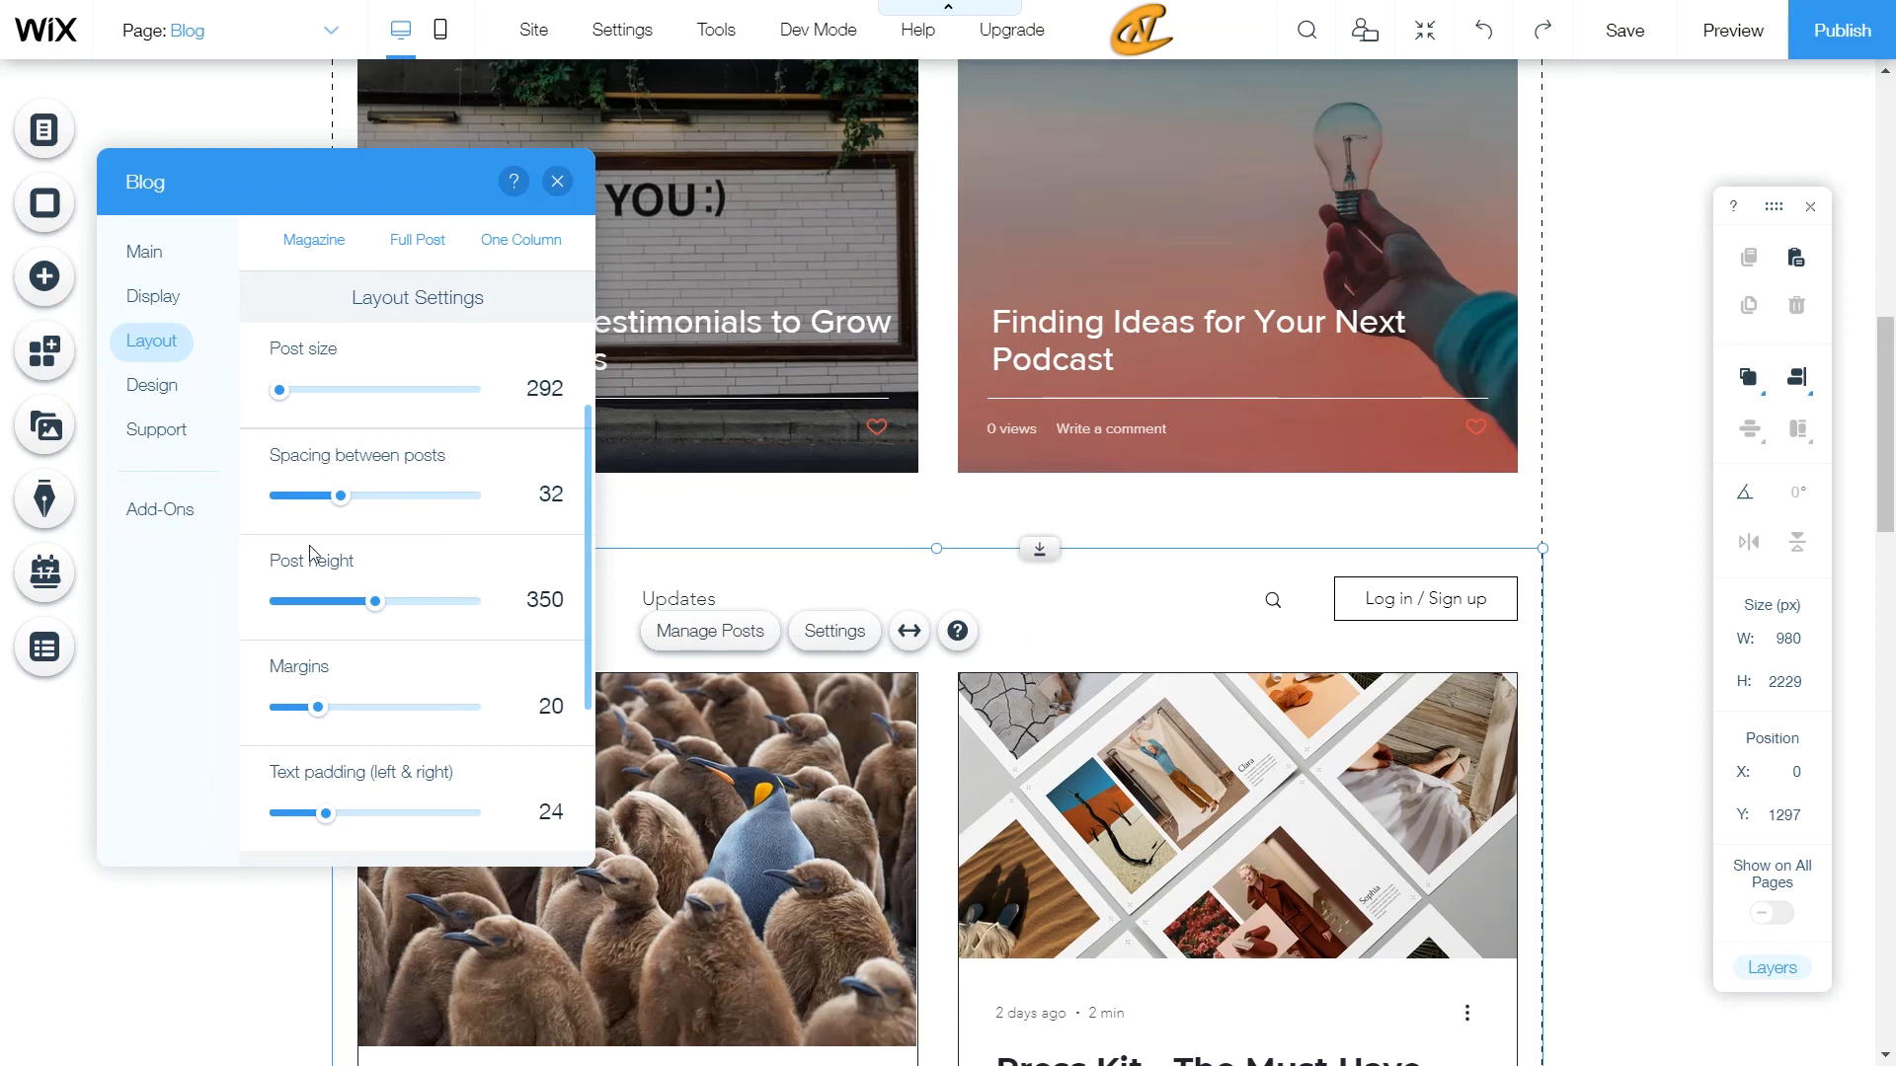
scroll(385, 583, "down", 1)
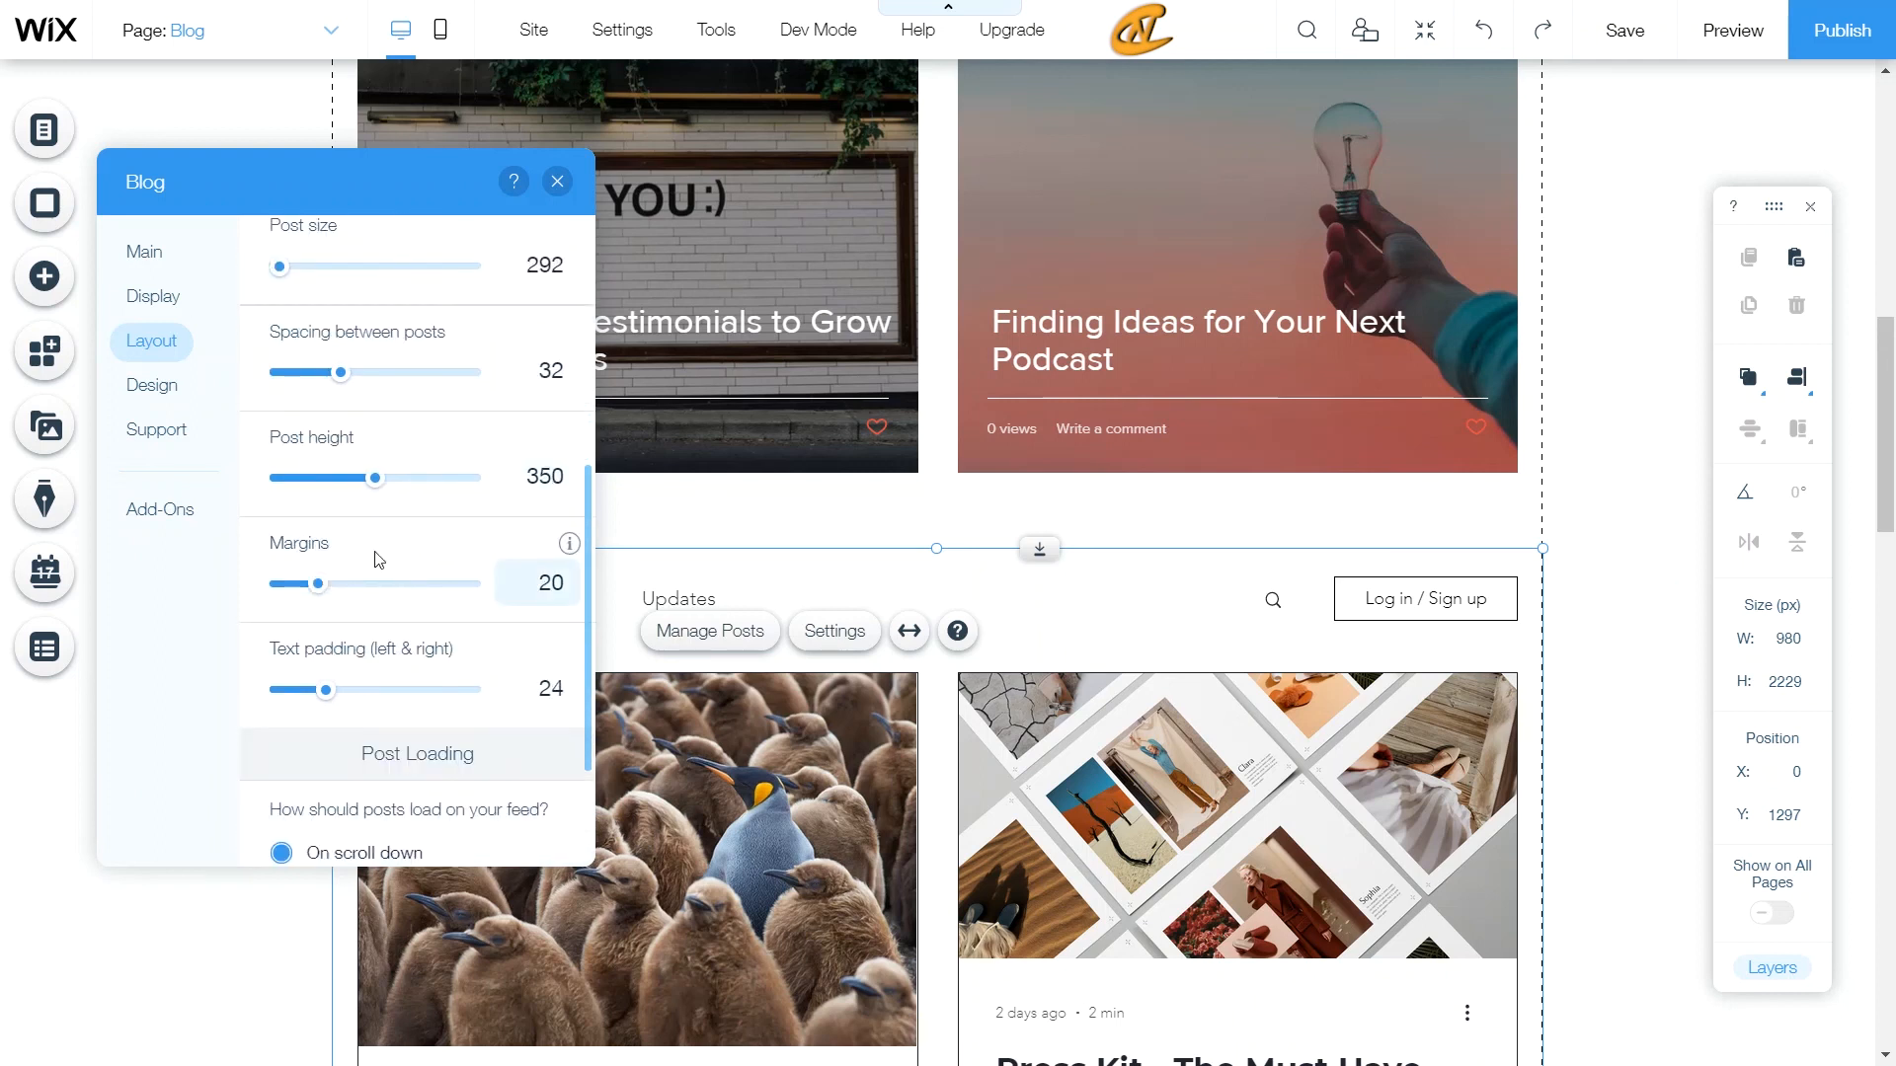
scroll(332, 549, "down", 2)
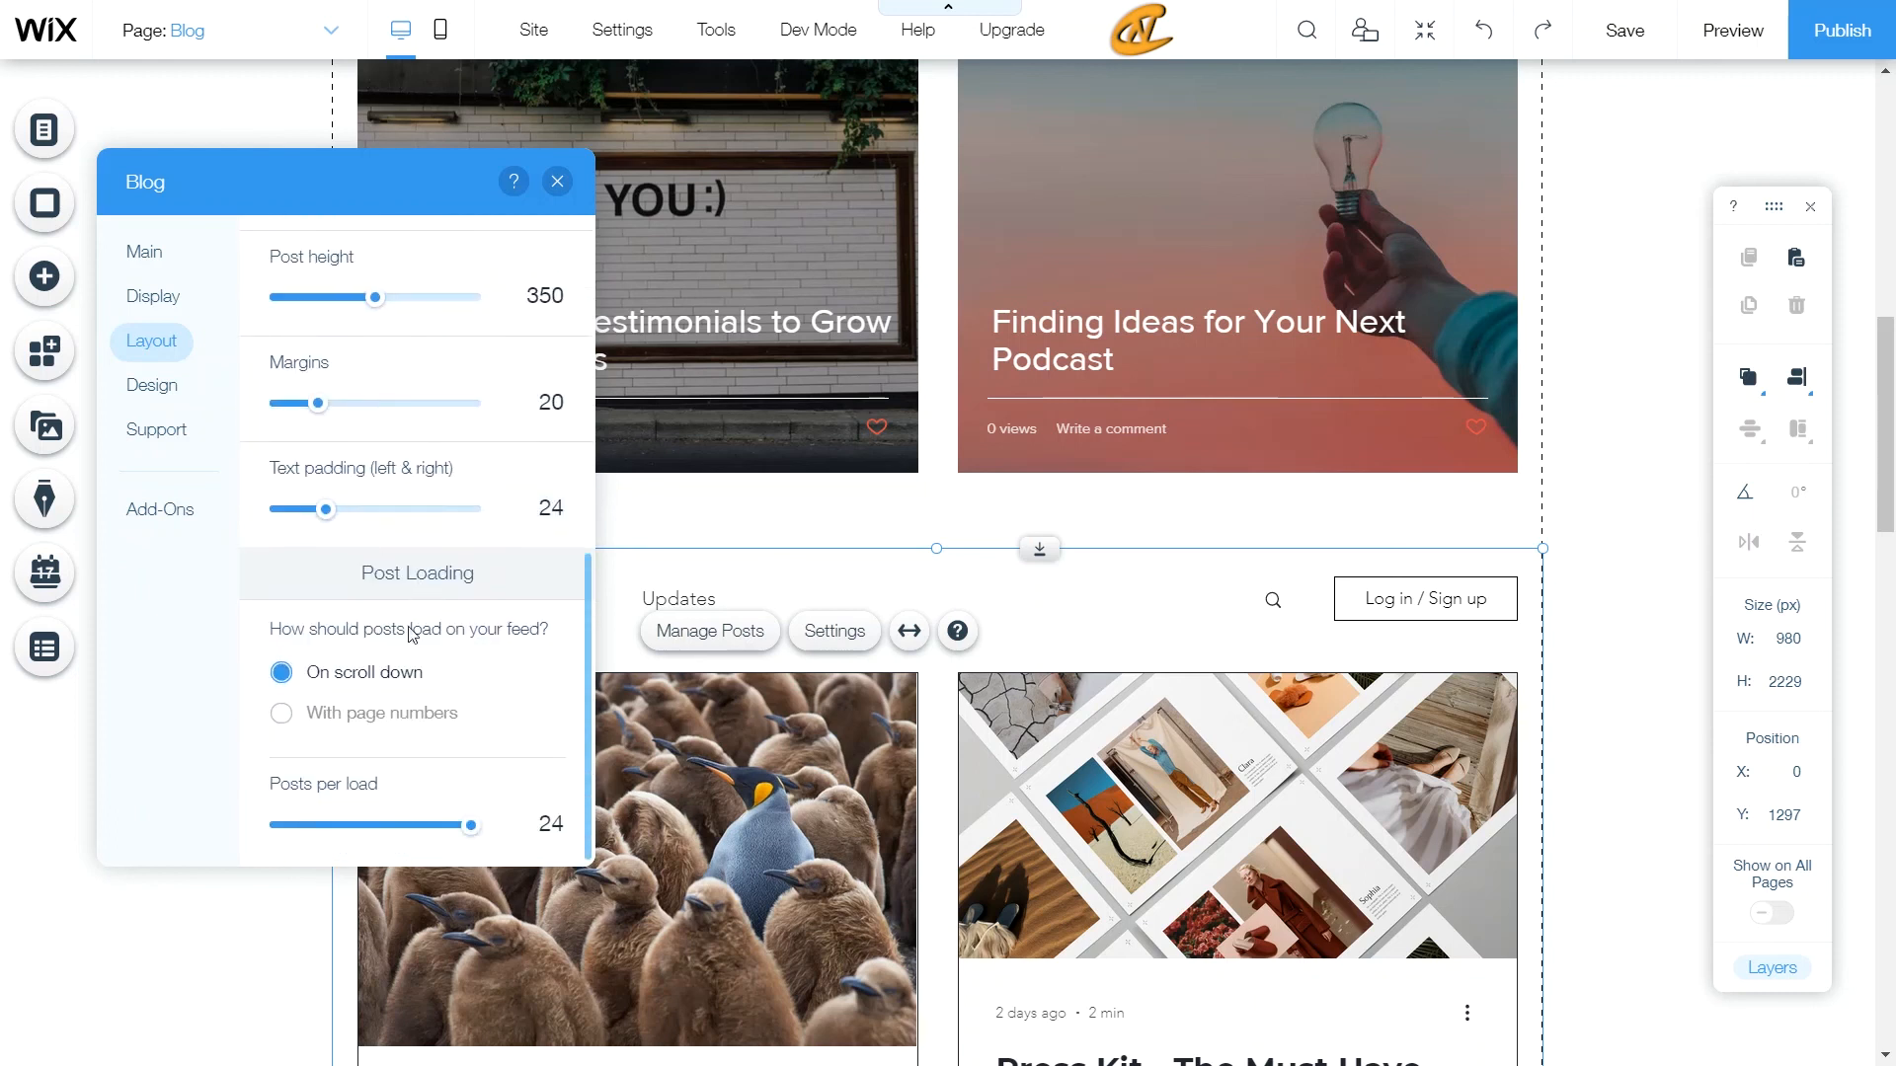
scroll(303, 699, "up", 3)
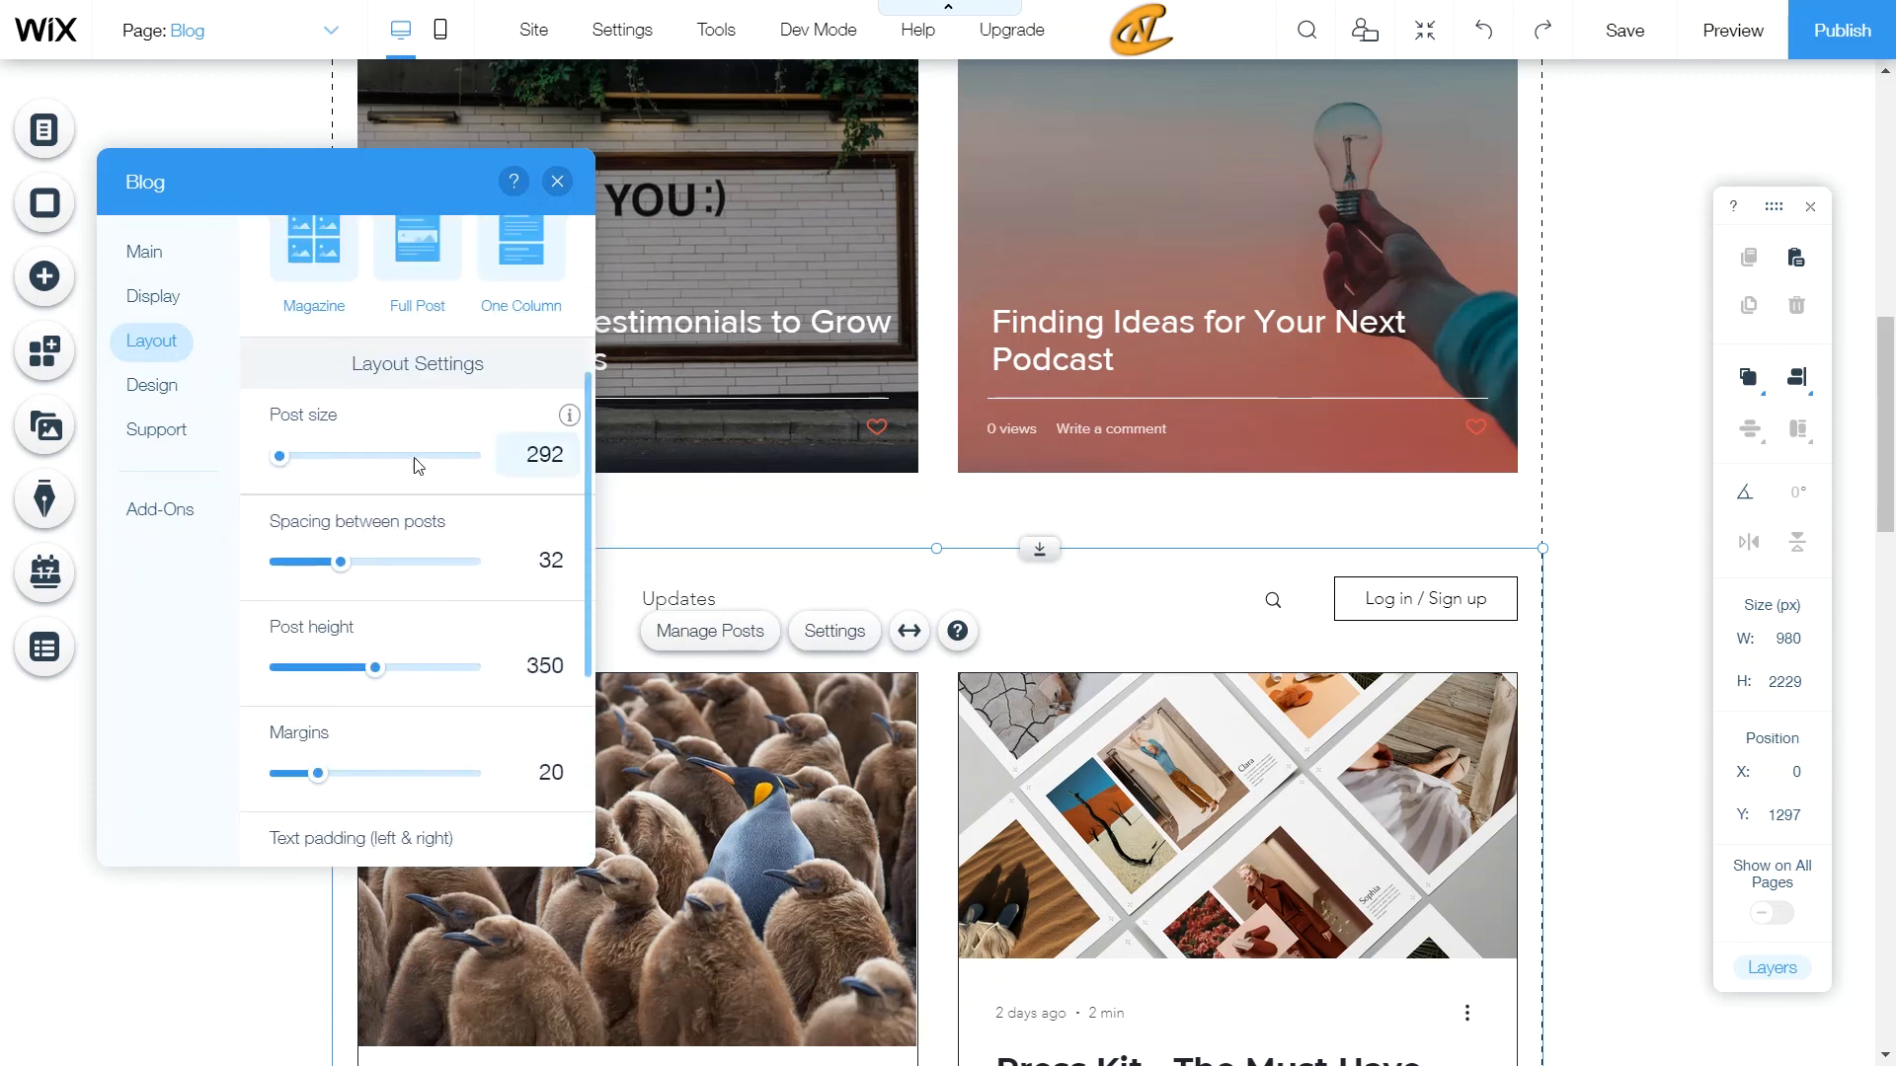
scroll(438, 481, "up", 2)
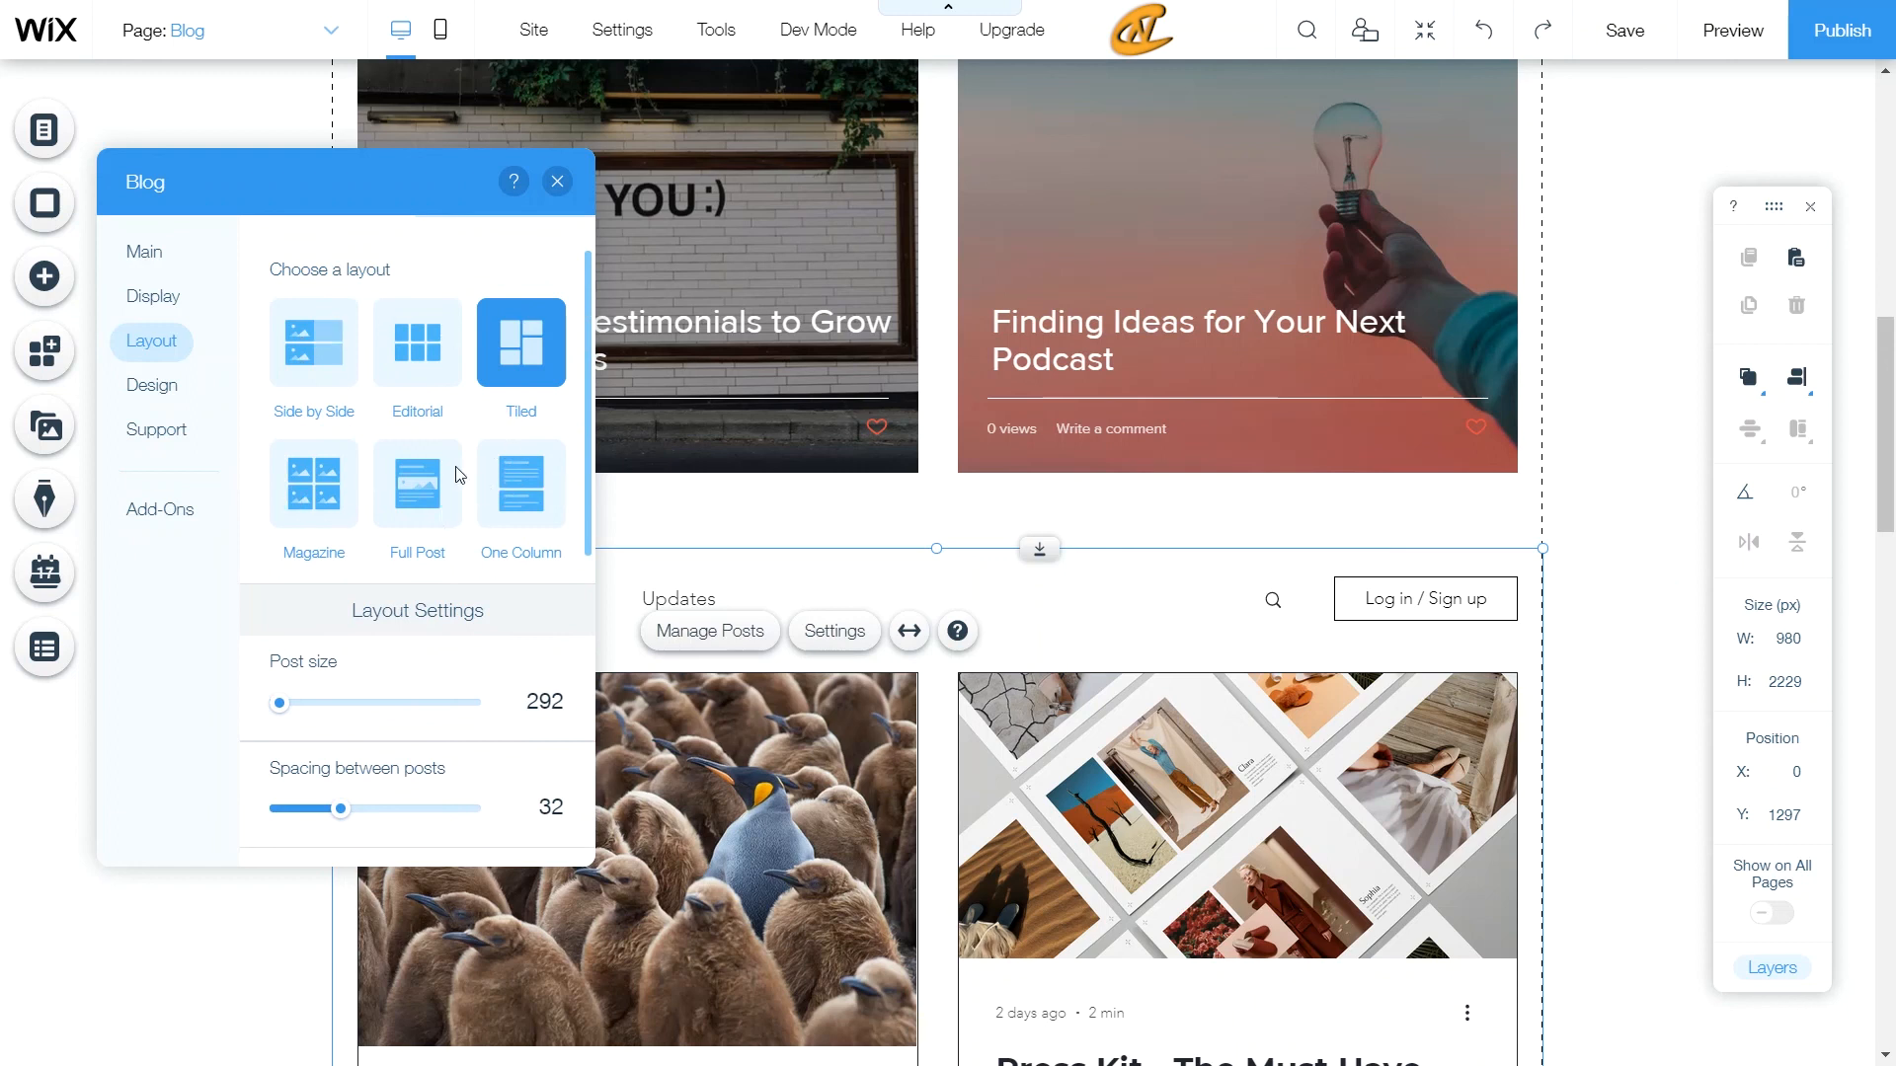
scroll(457, 475, "down", 3)
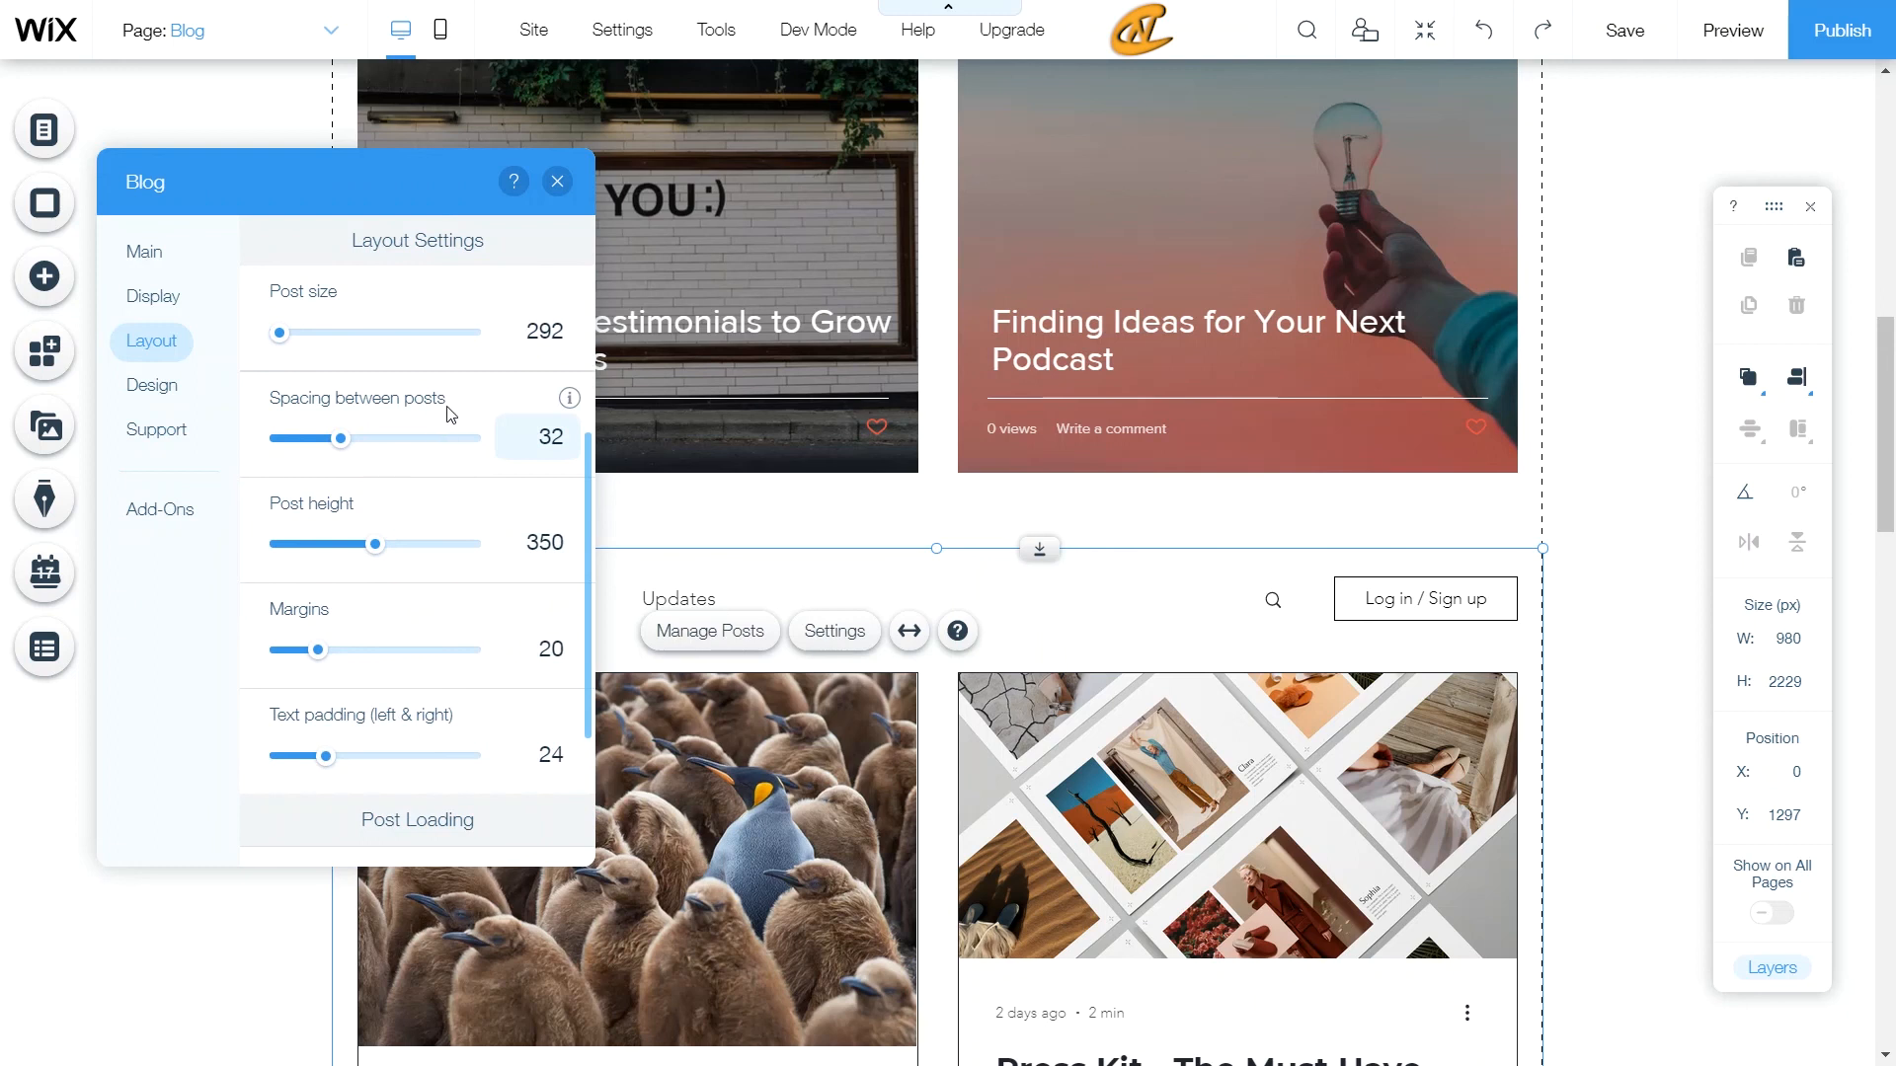
scroll(425, 454, "down", 2)
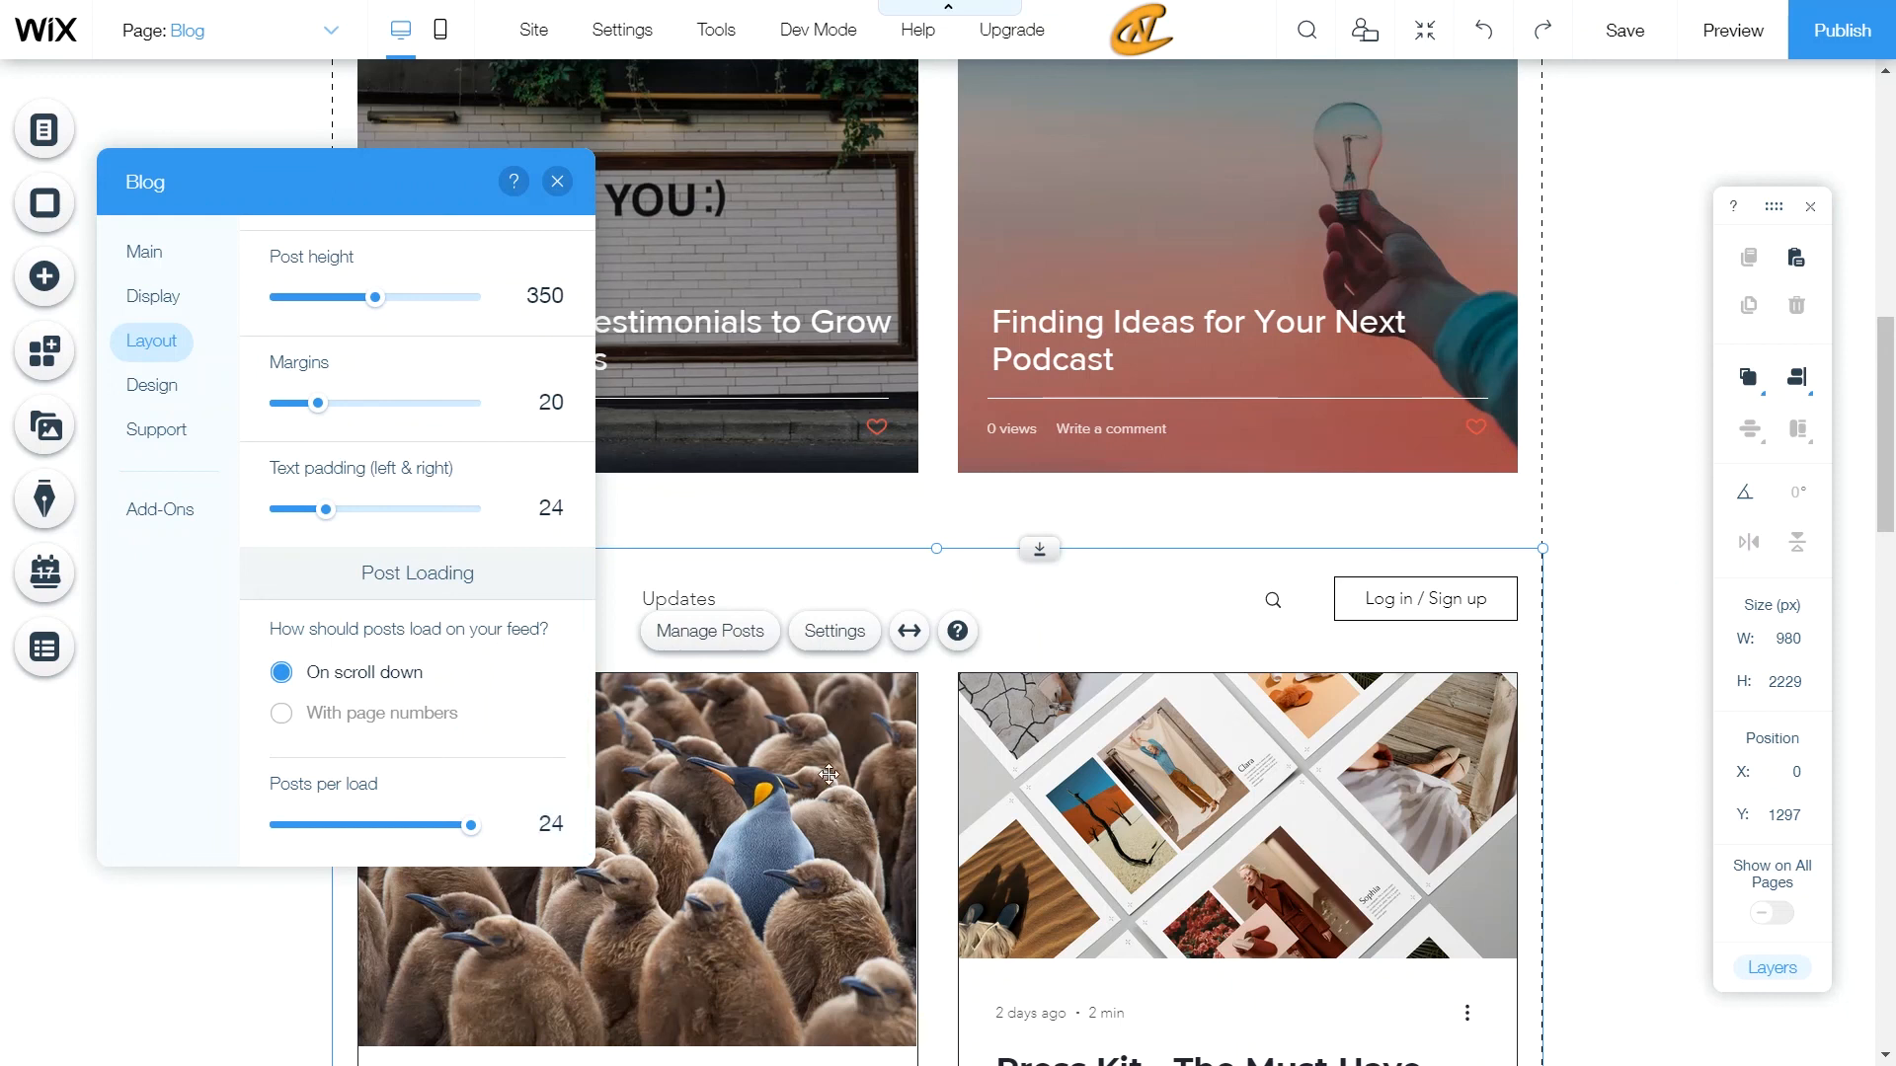
scroll(817, 790, "down", 4)
scroll(817, 790, "down", 1)
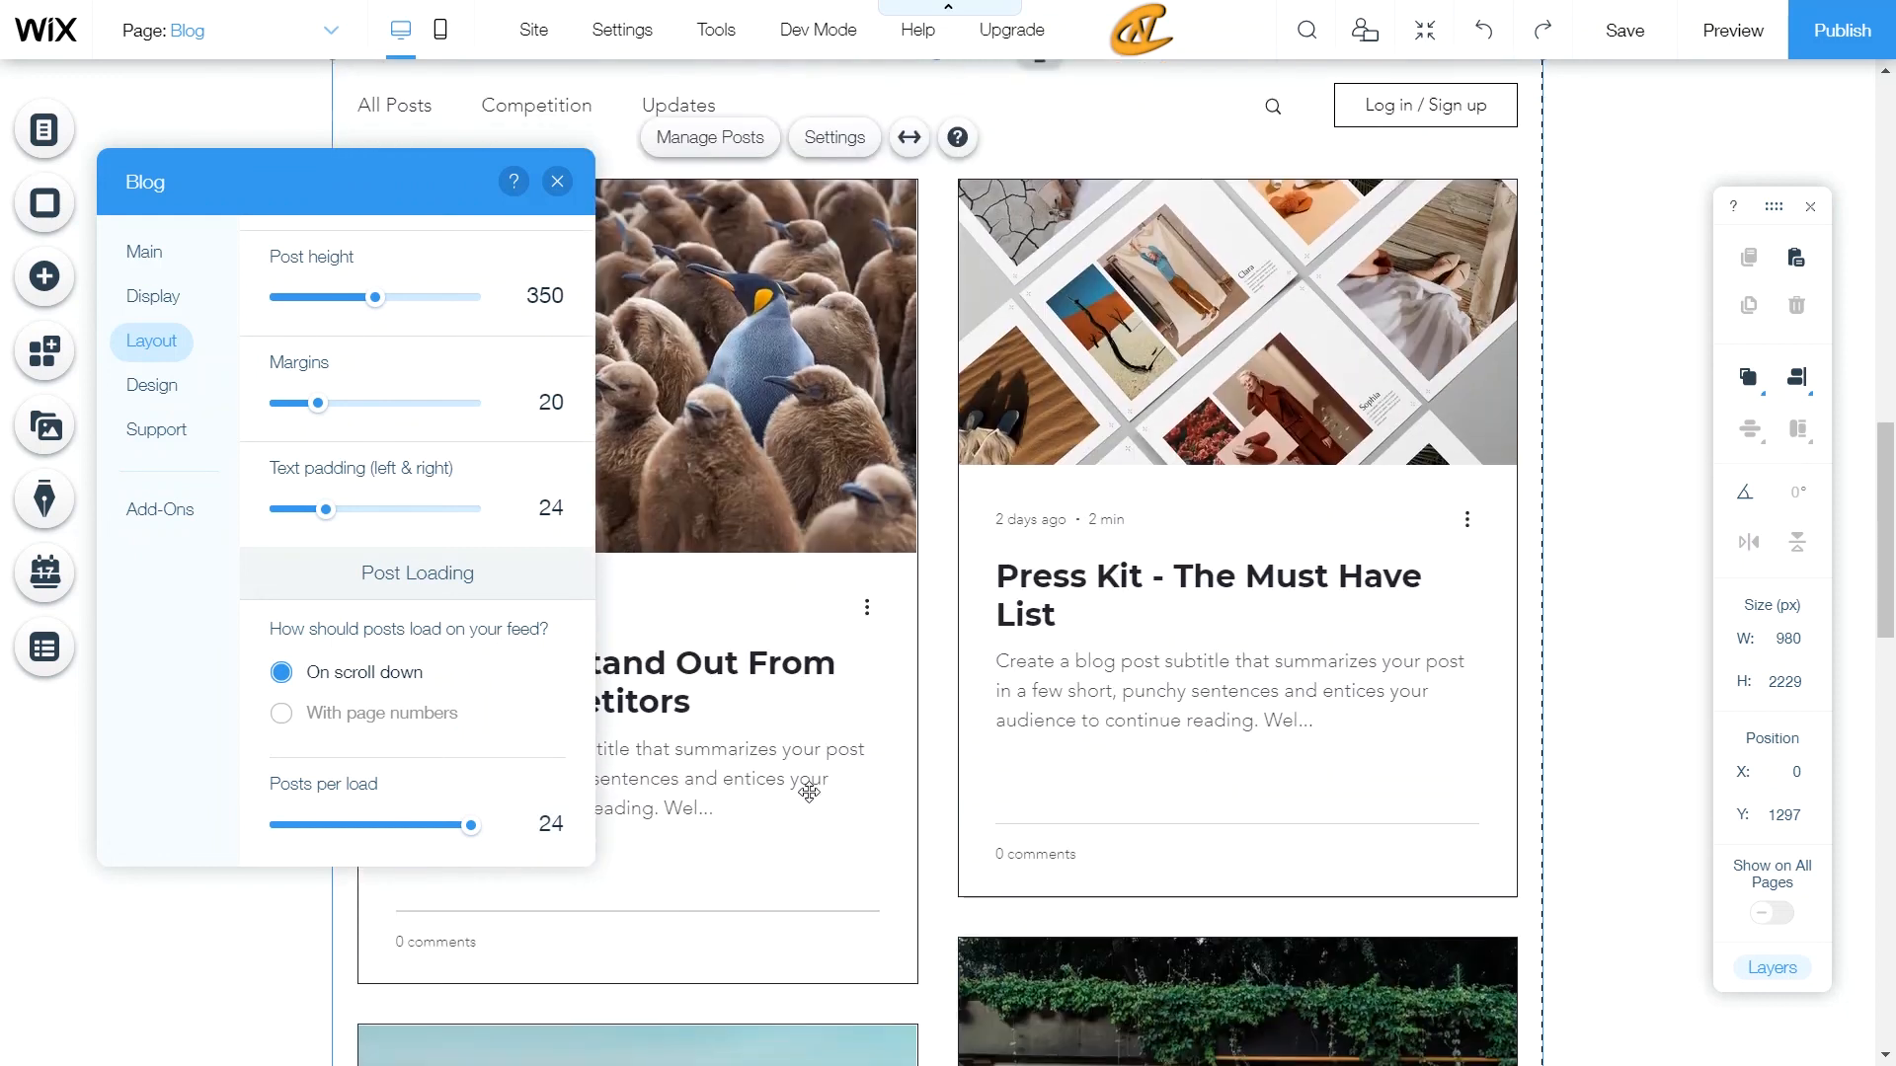
scroll(719, 725, "up", 3)
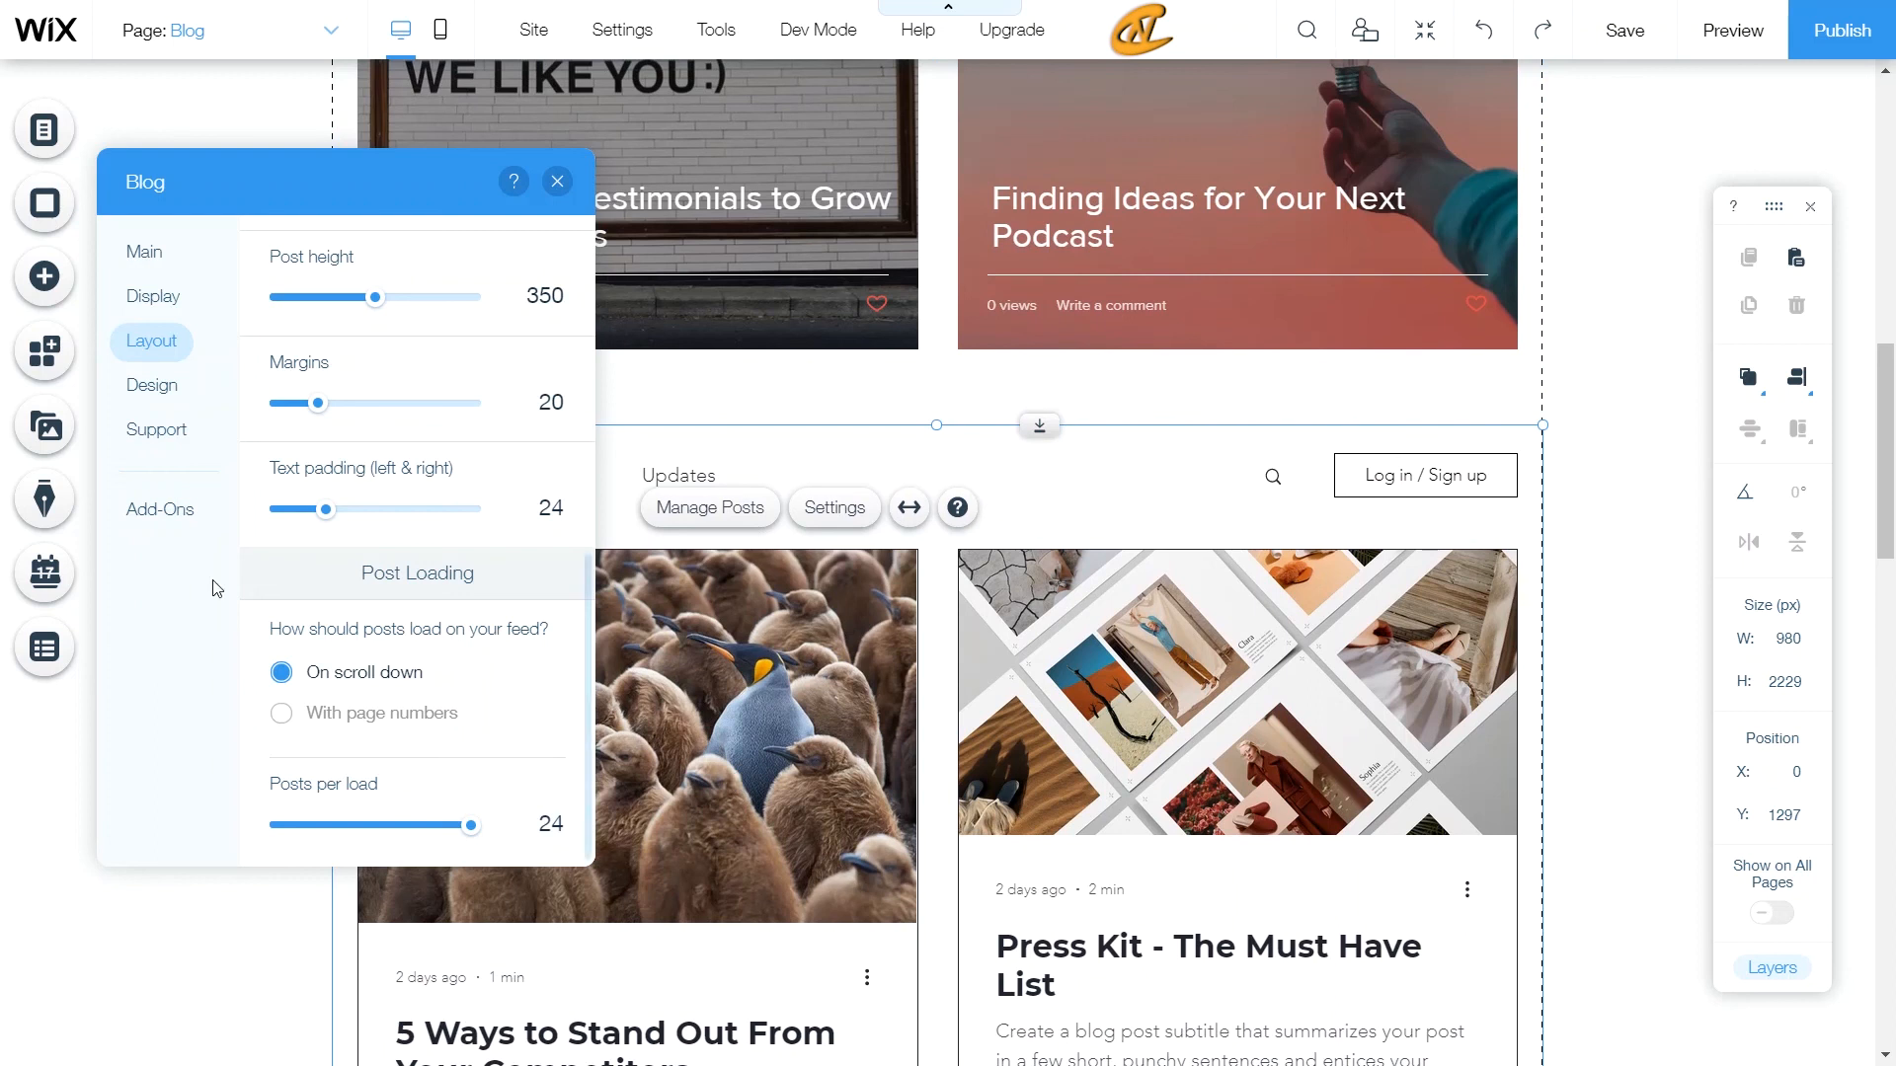
Open the Blog Menu design settings and move the settings window beside the feed to view its menu.
left_click(186, 397)
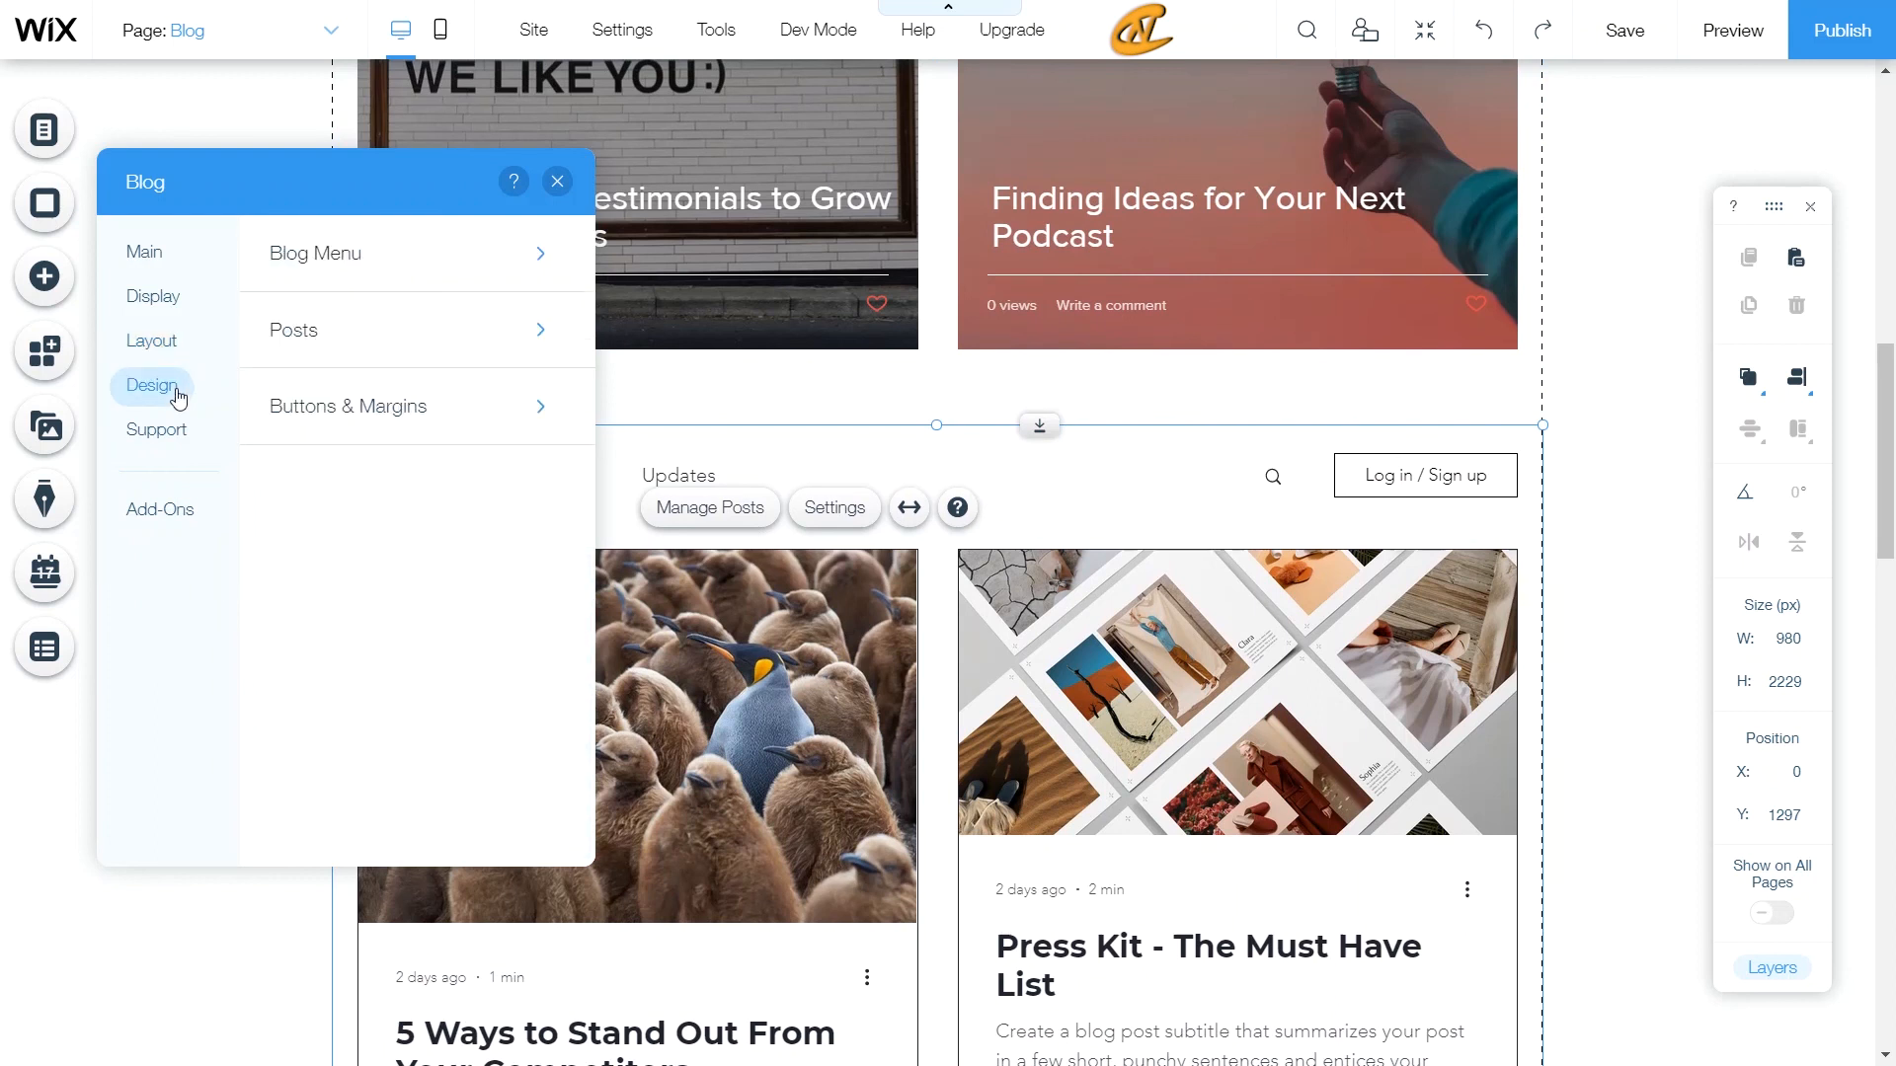
left_click(322, 256)
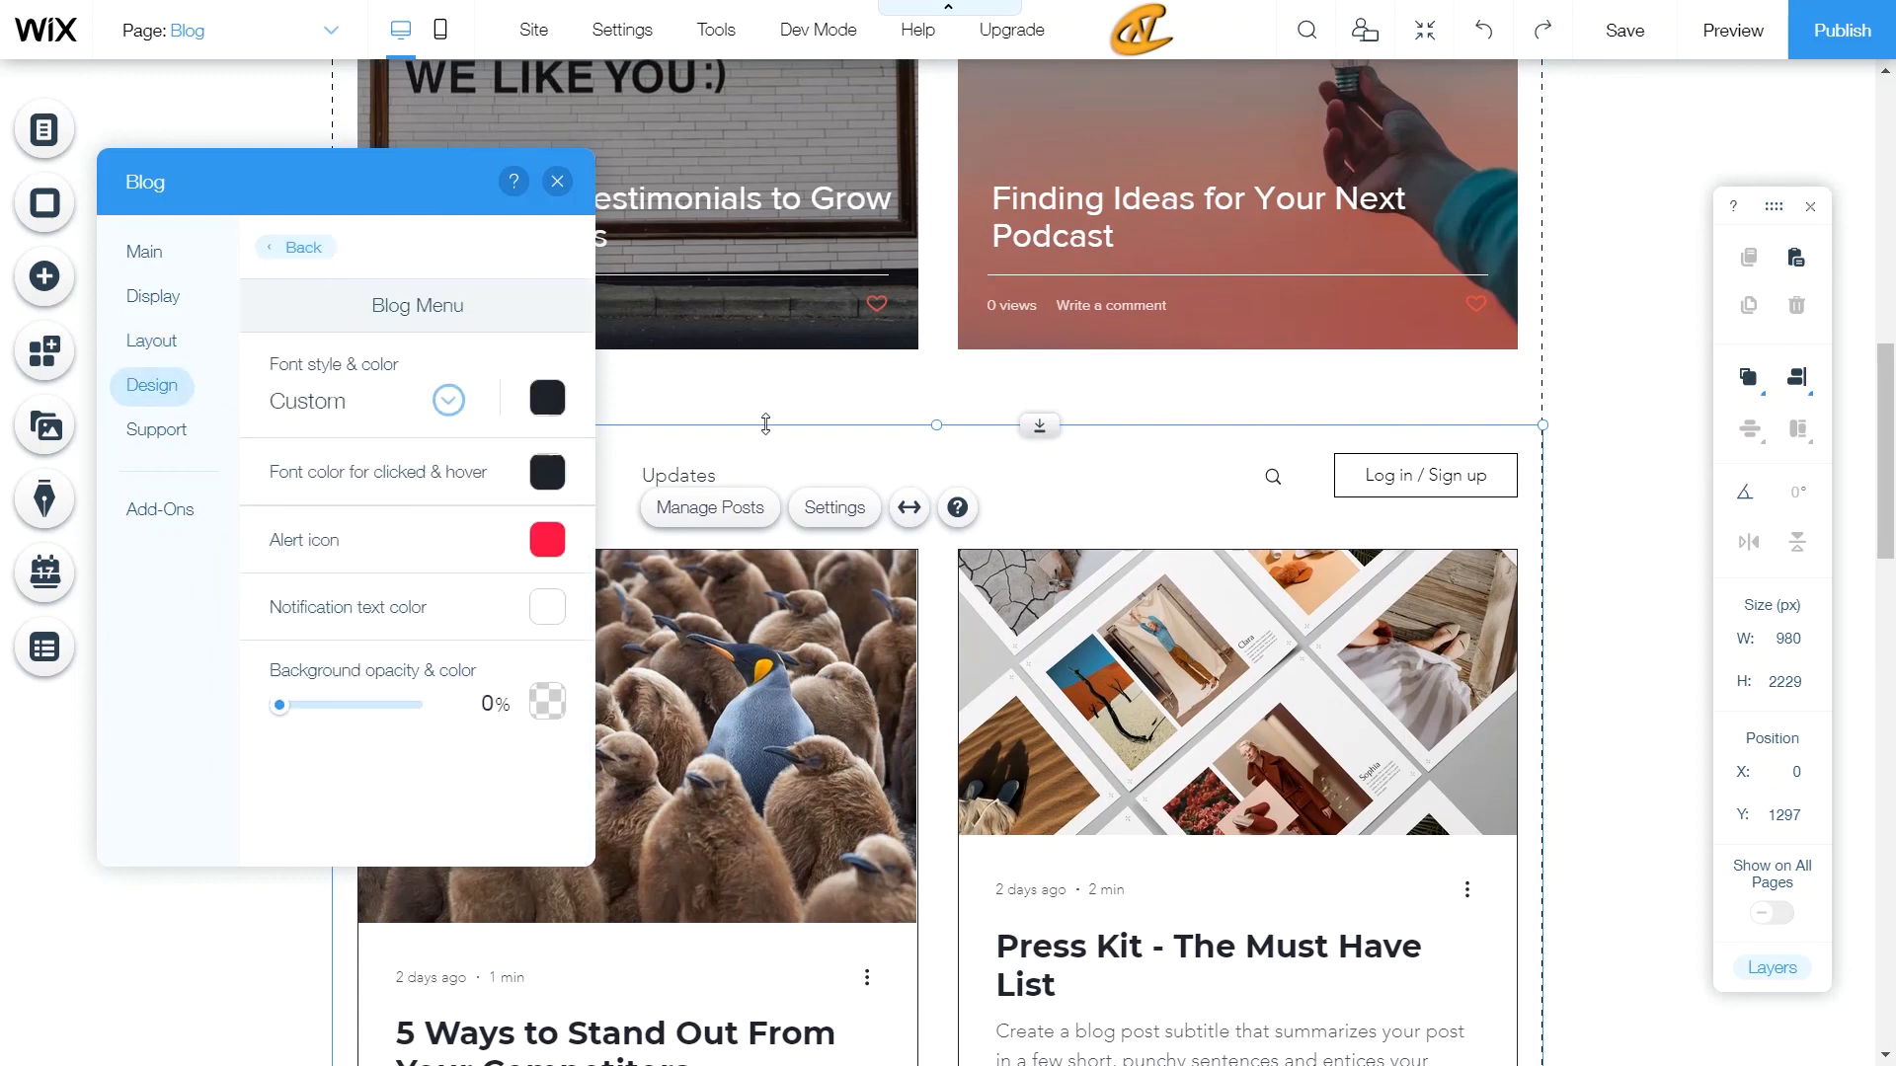
left_click_drag(374, 170, 1526, 721)
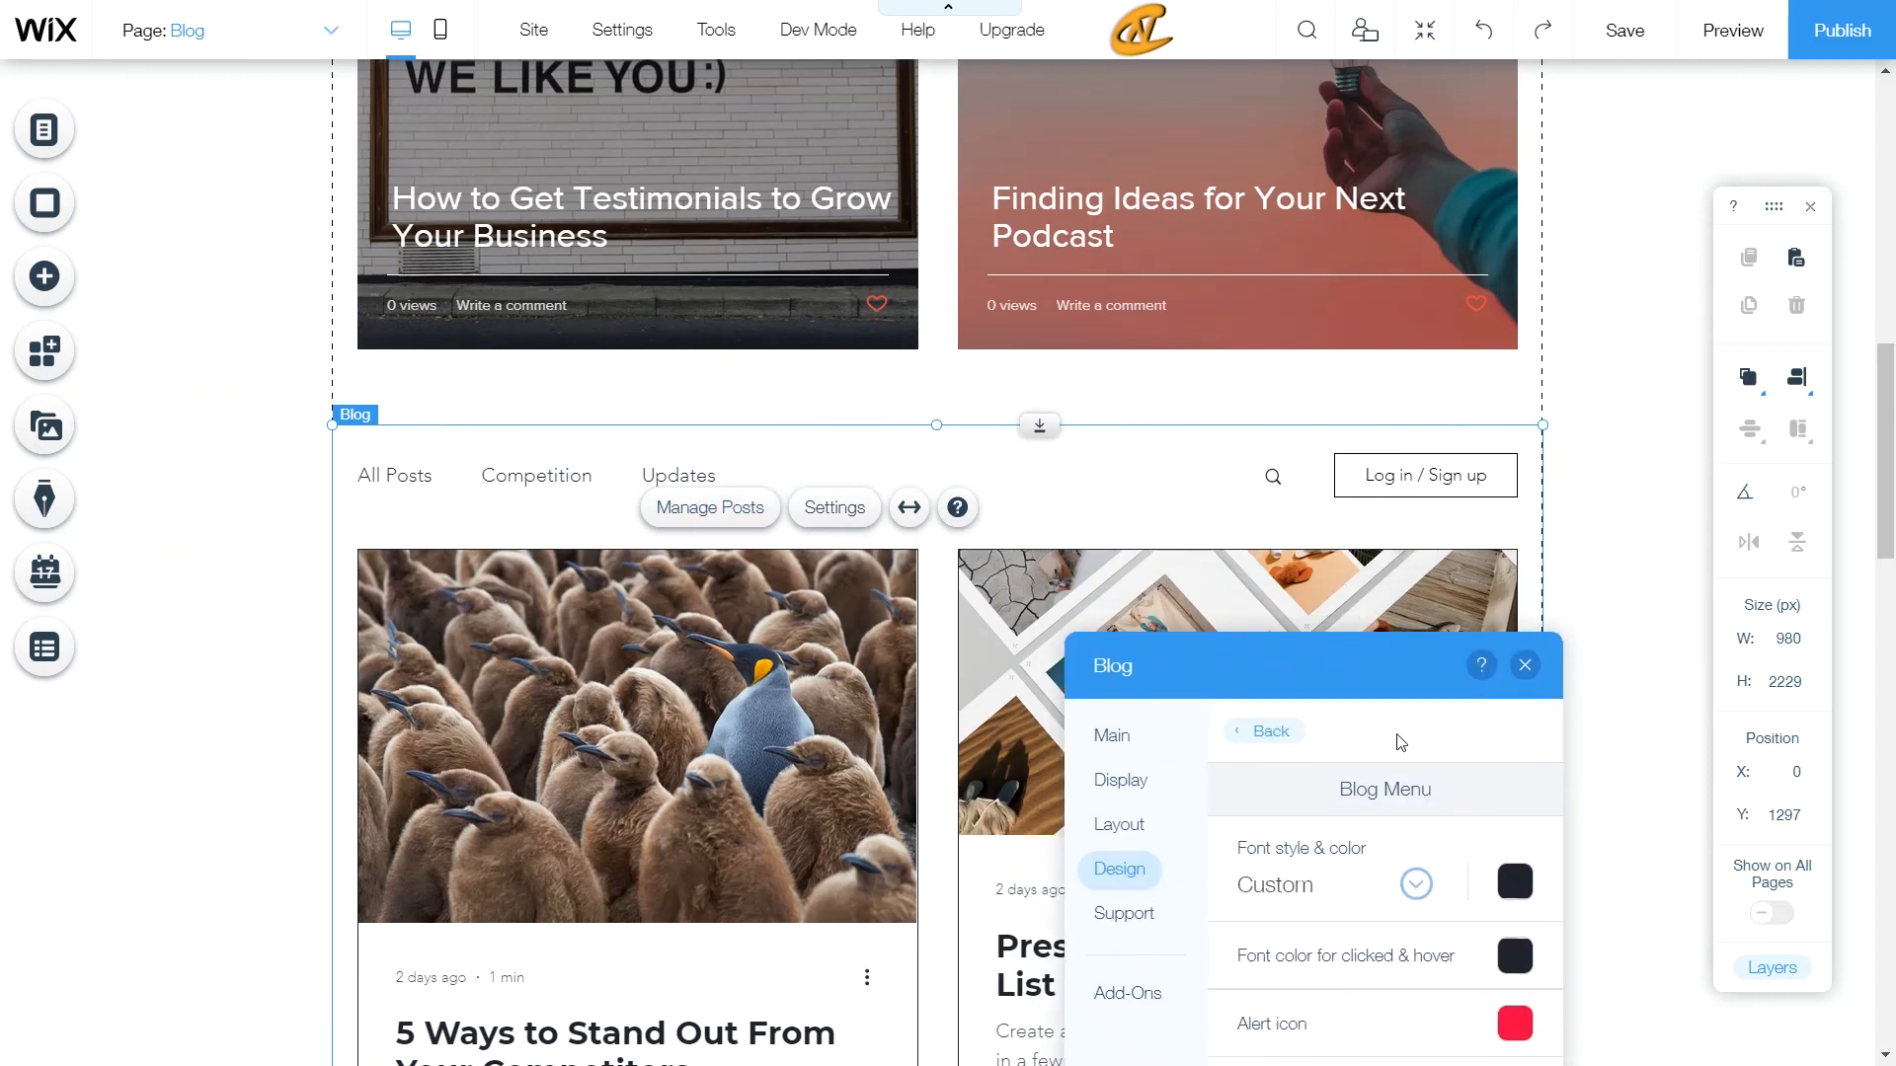
left_click_drag(1366, 672, 1678, 304)
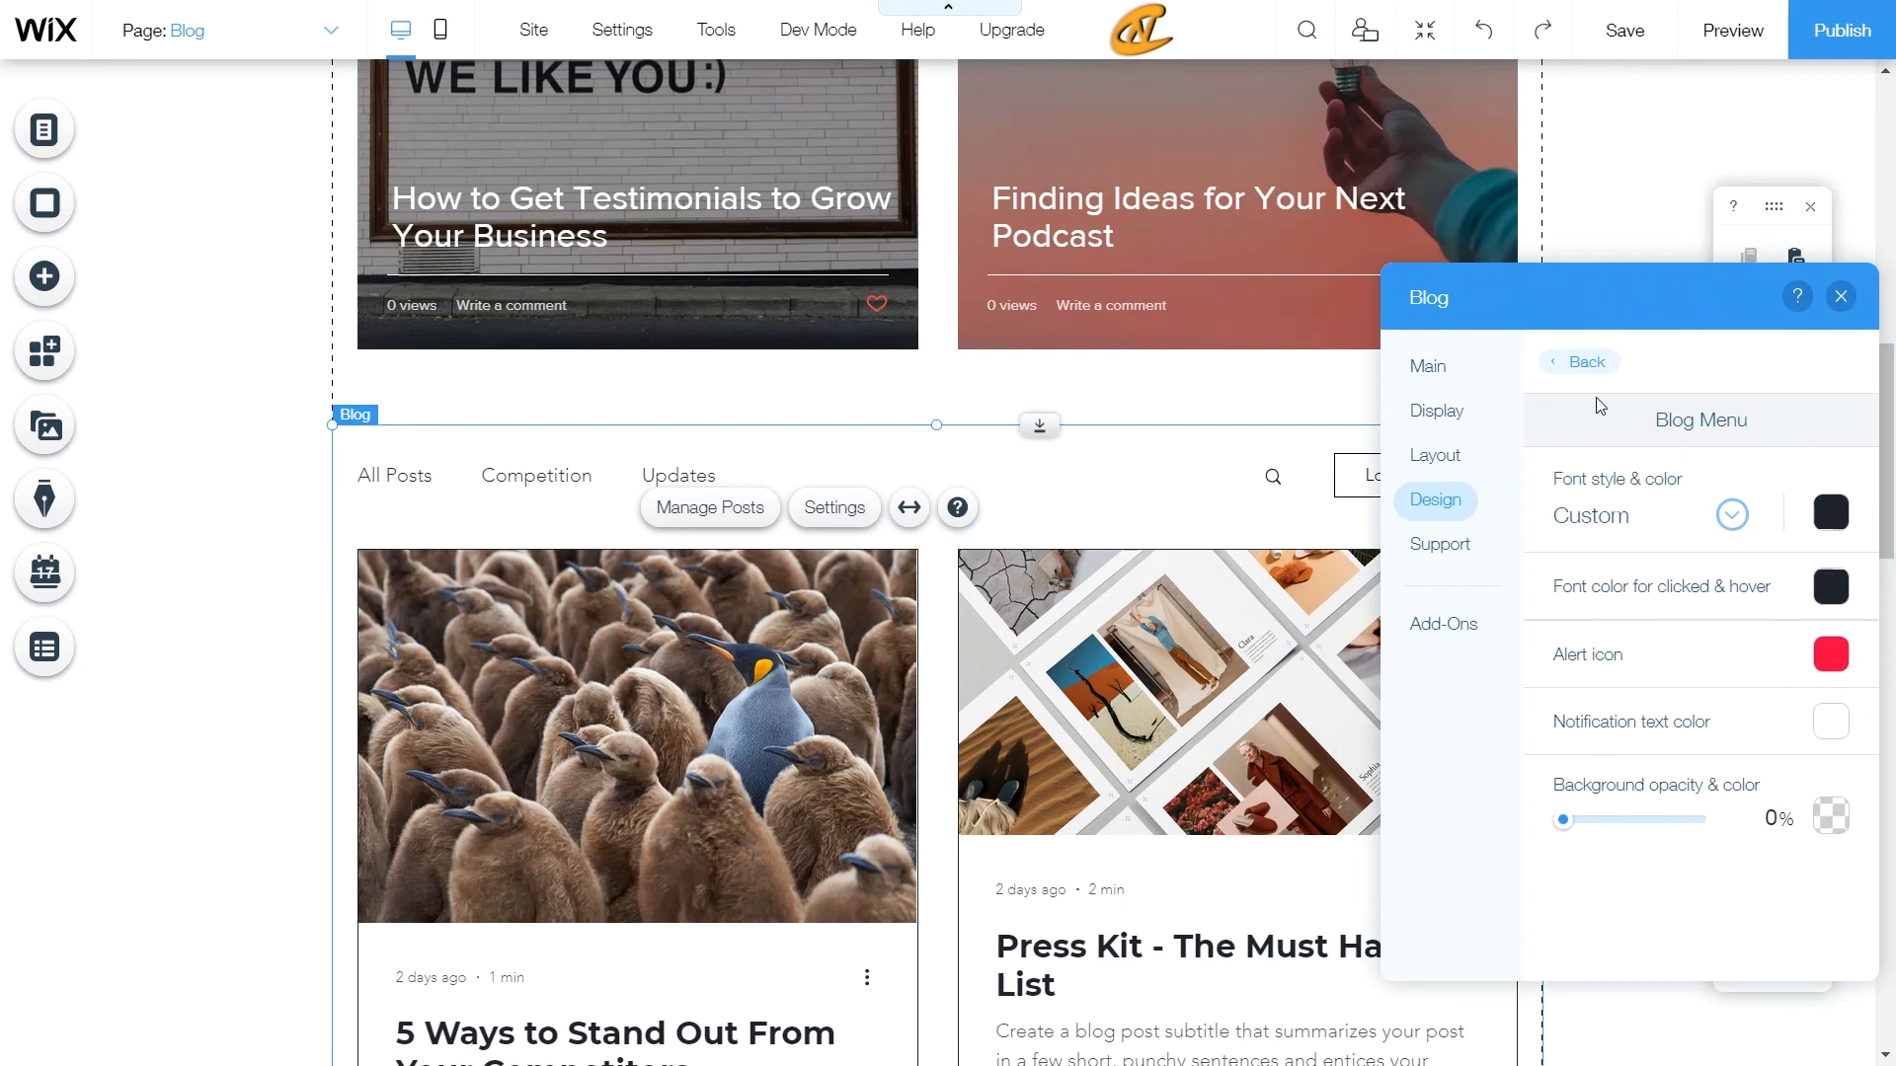
Examine the Posts design settings and compare the All Posts Feed with the Category Feed.
left_click(1584, 363)
left_click(1621, 460)
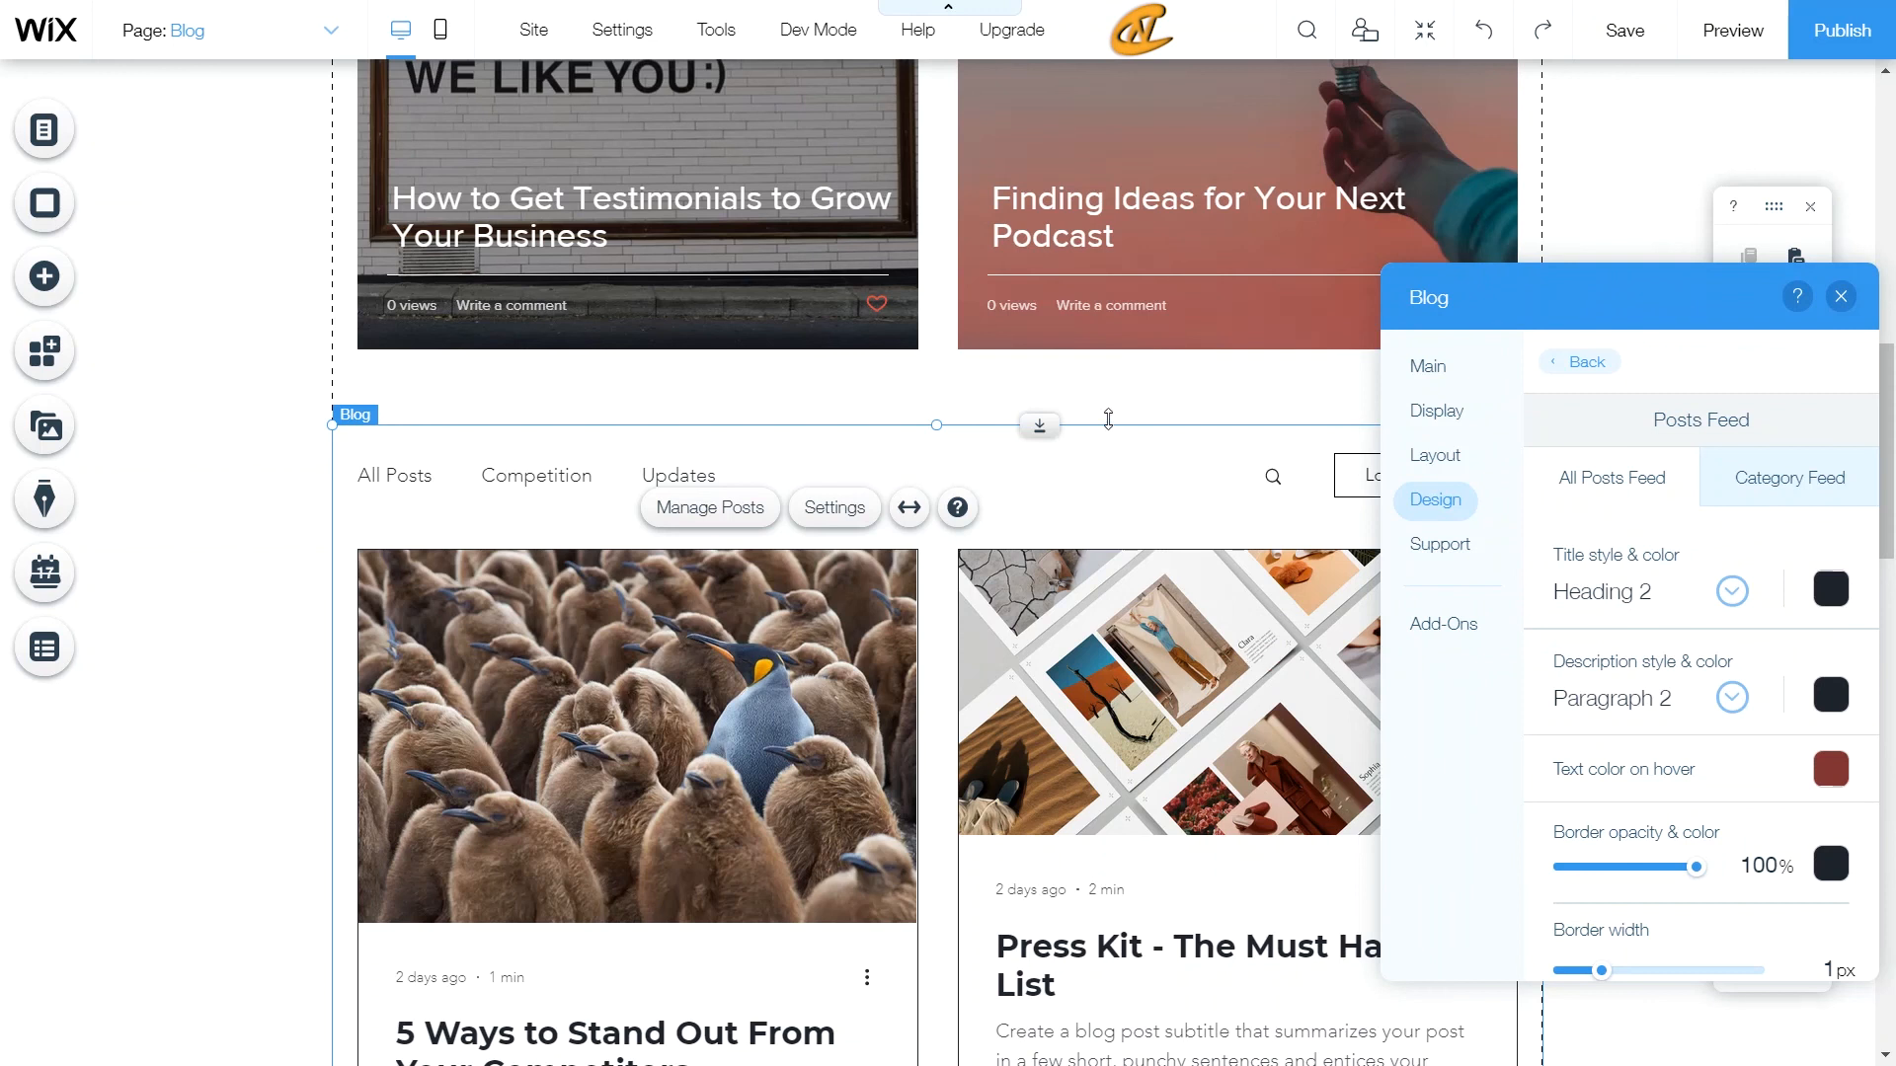
scroll(1106, 425, "down", 3)
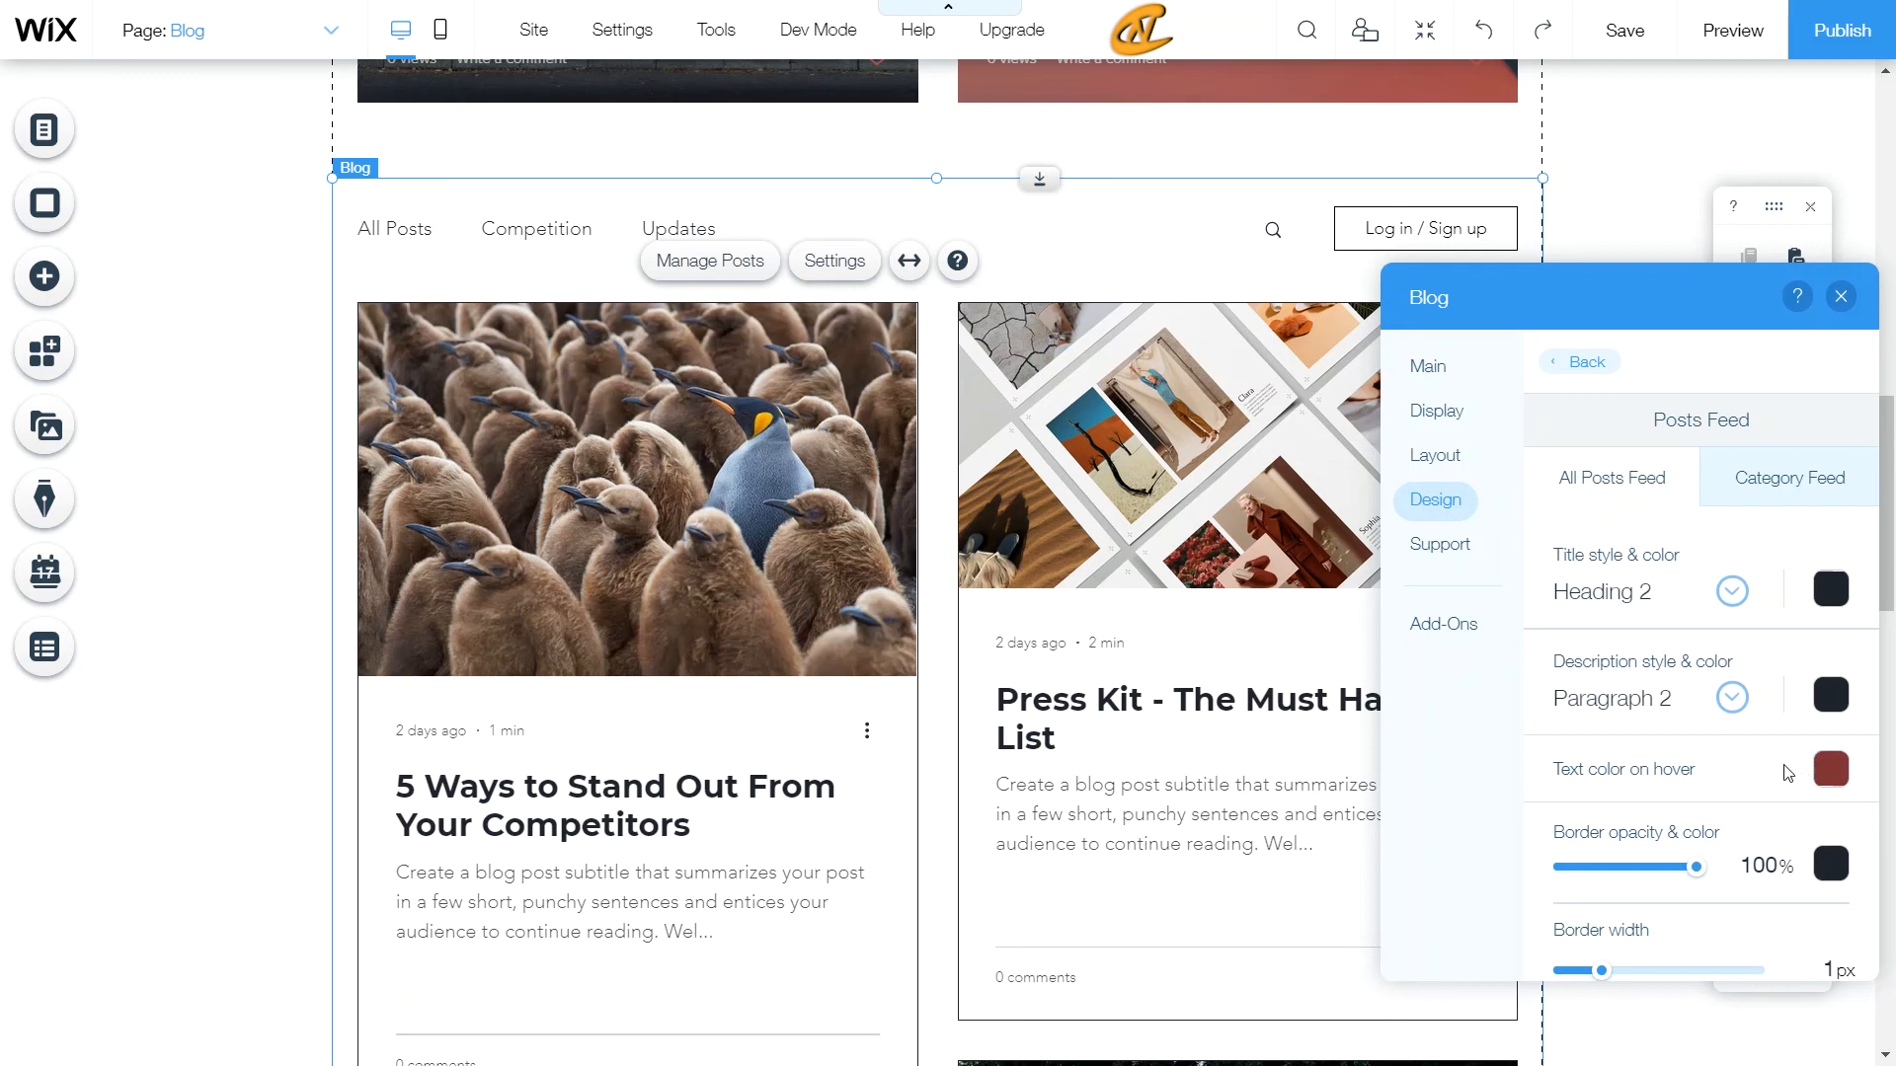
left_click(1644, 499)
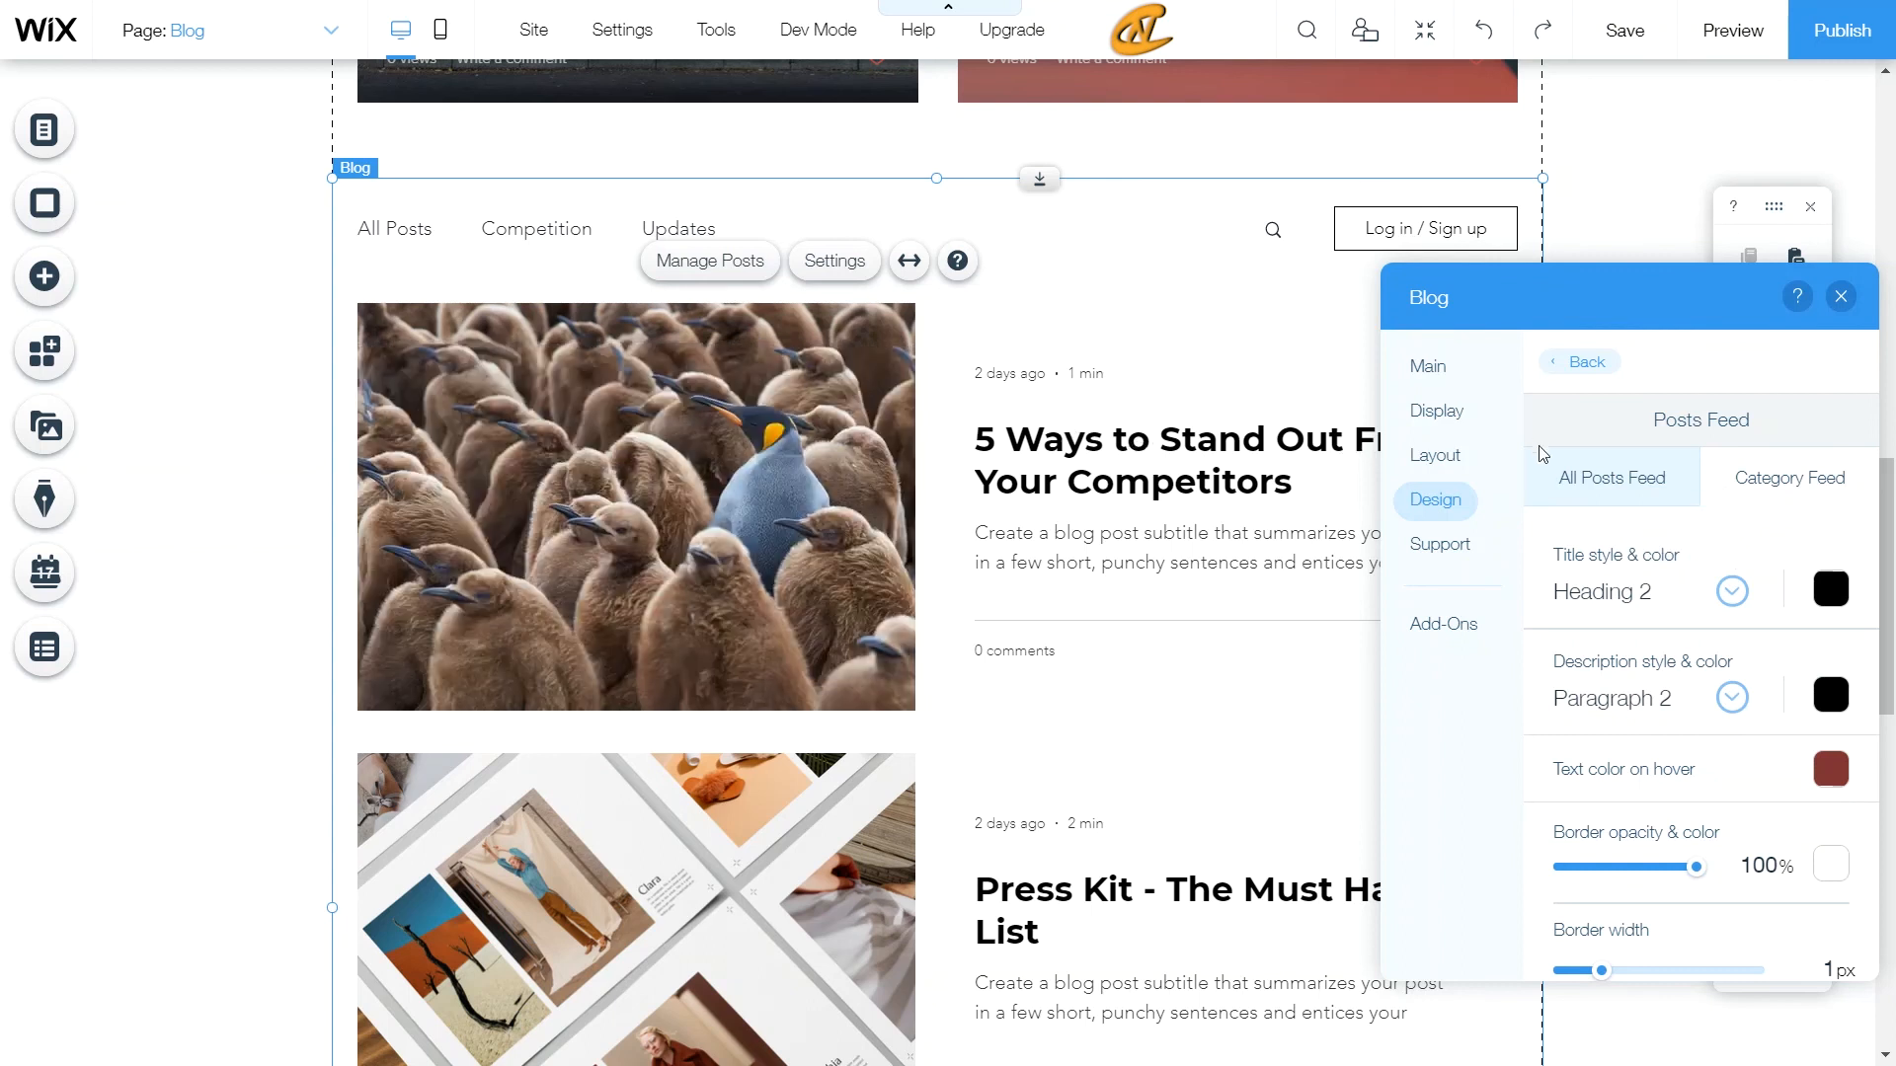
left_click(1576, 477)
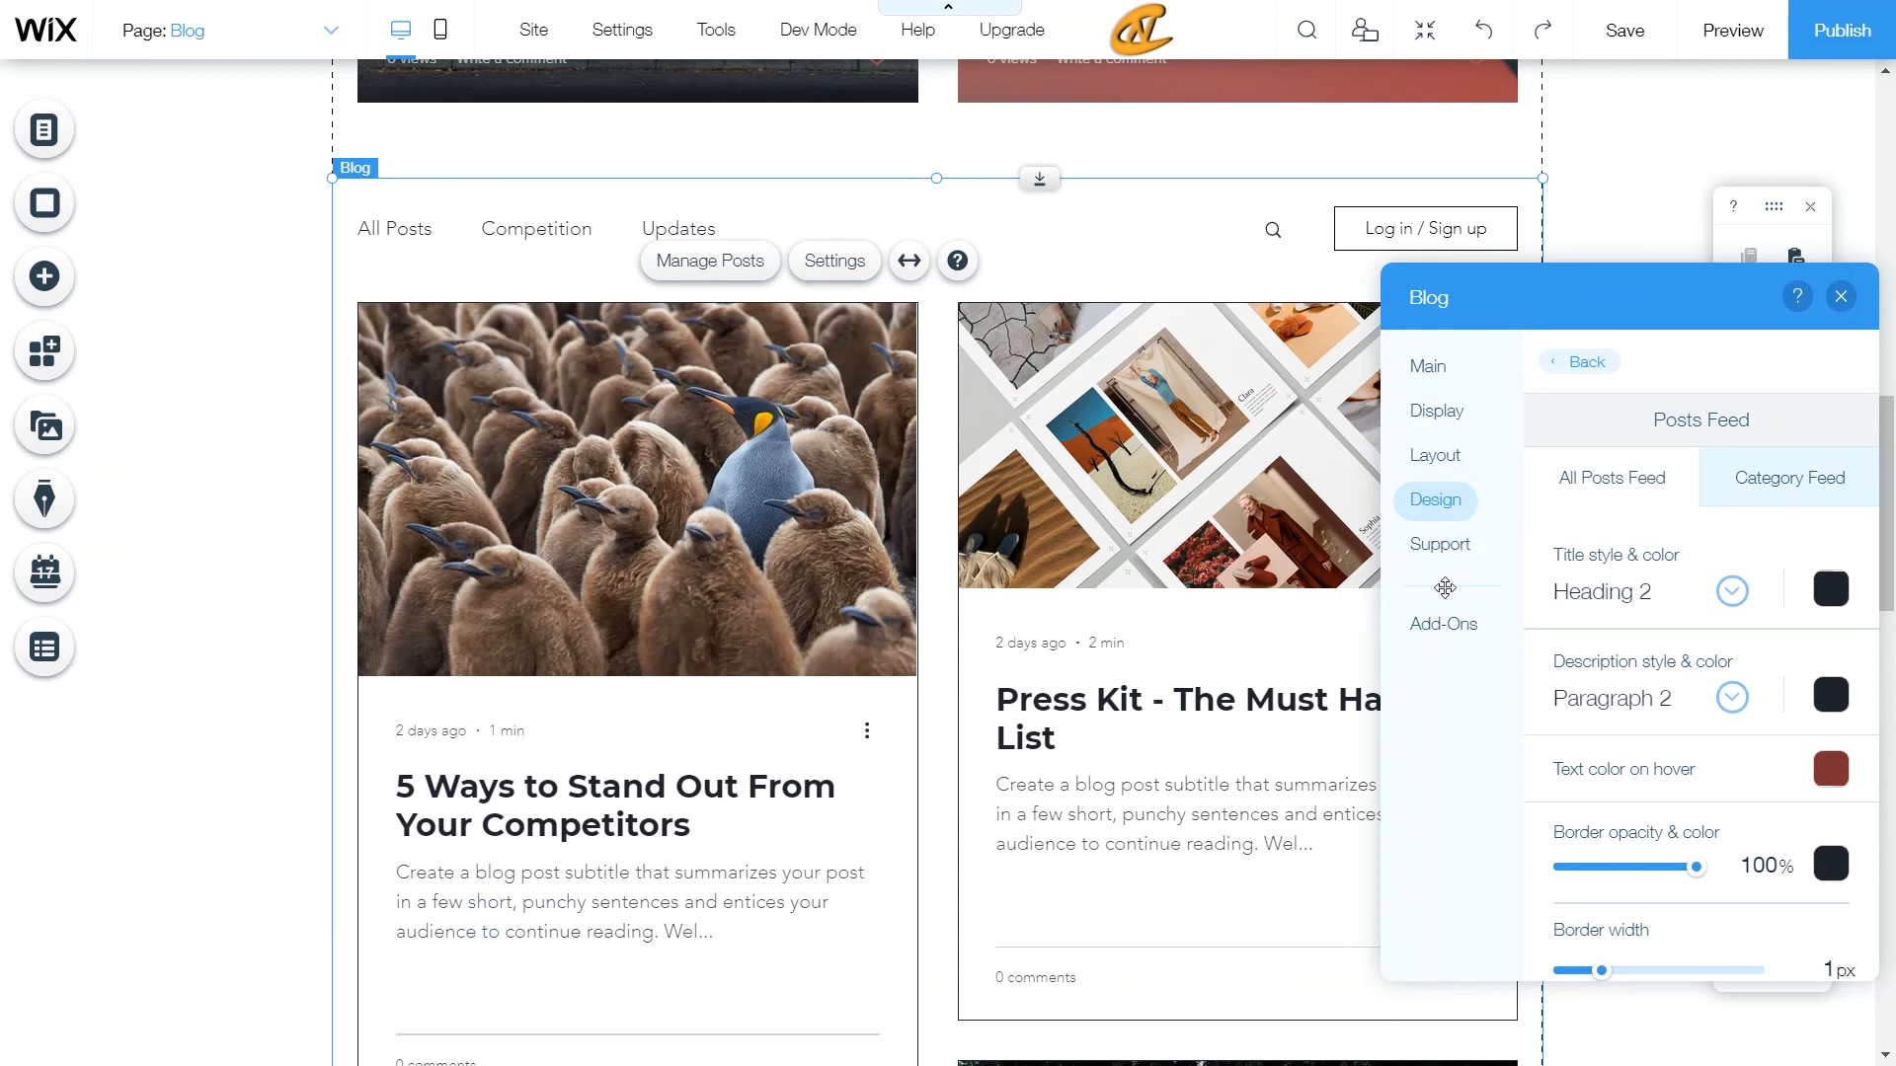
Examine the Buttons & Margins design settings and look through the posts in the feed.
left_click(1576, 367)
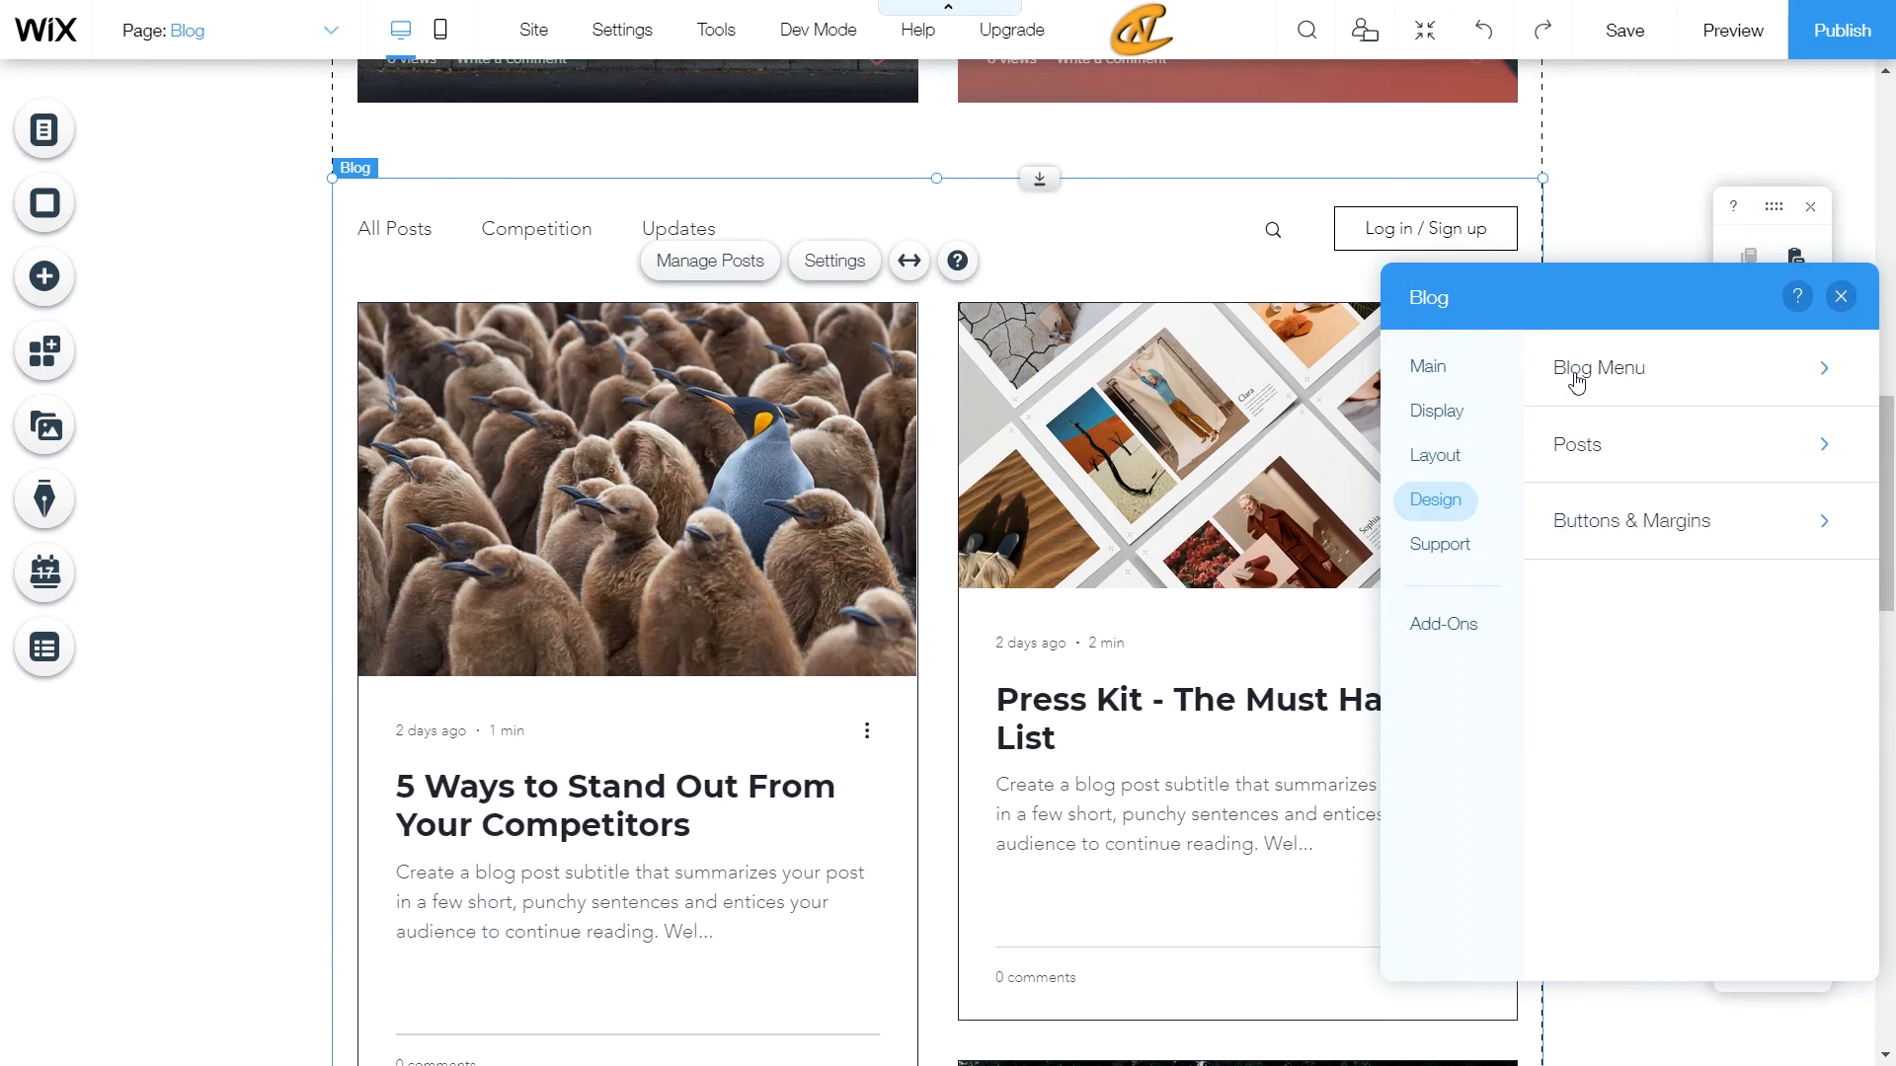
left_click(1620, 538)
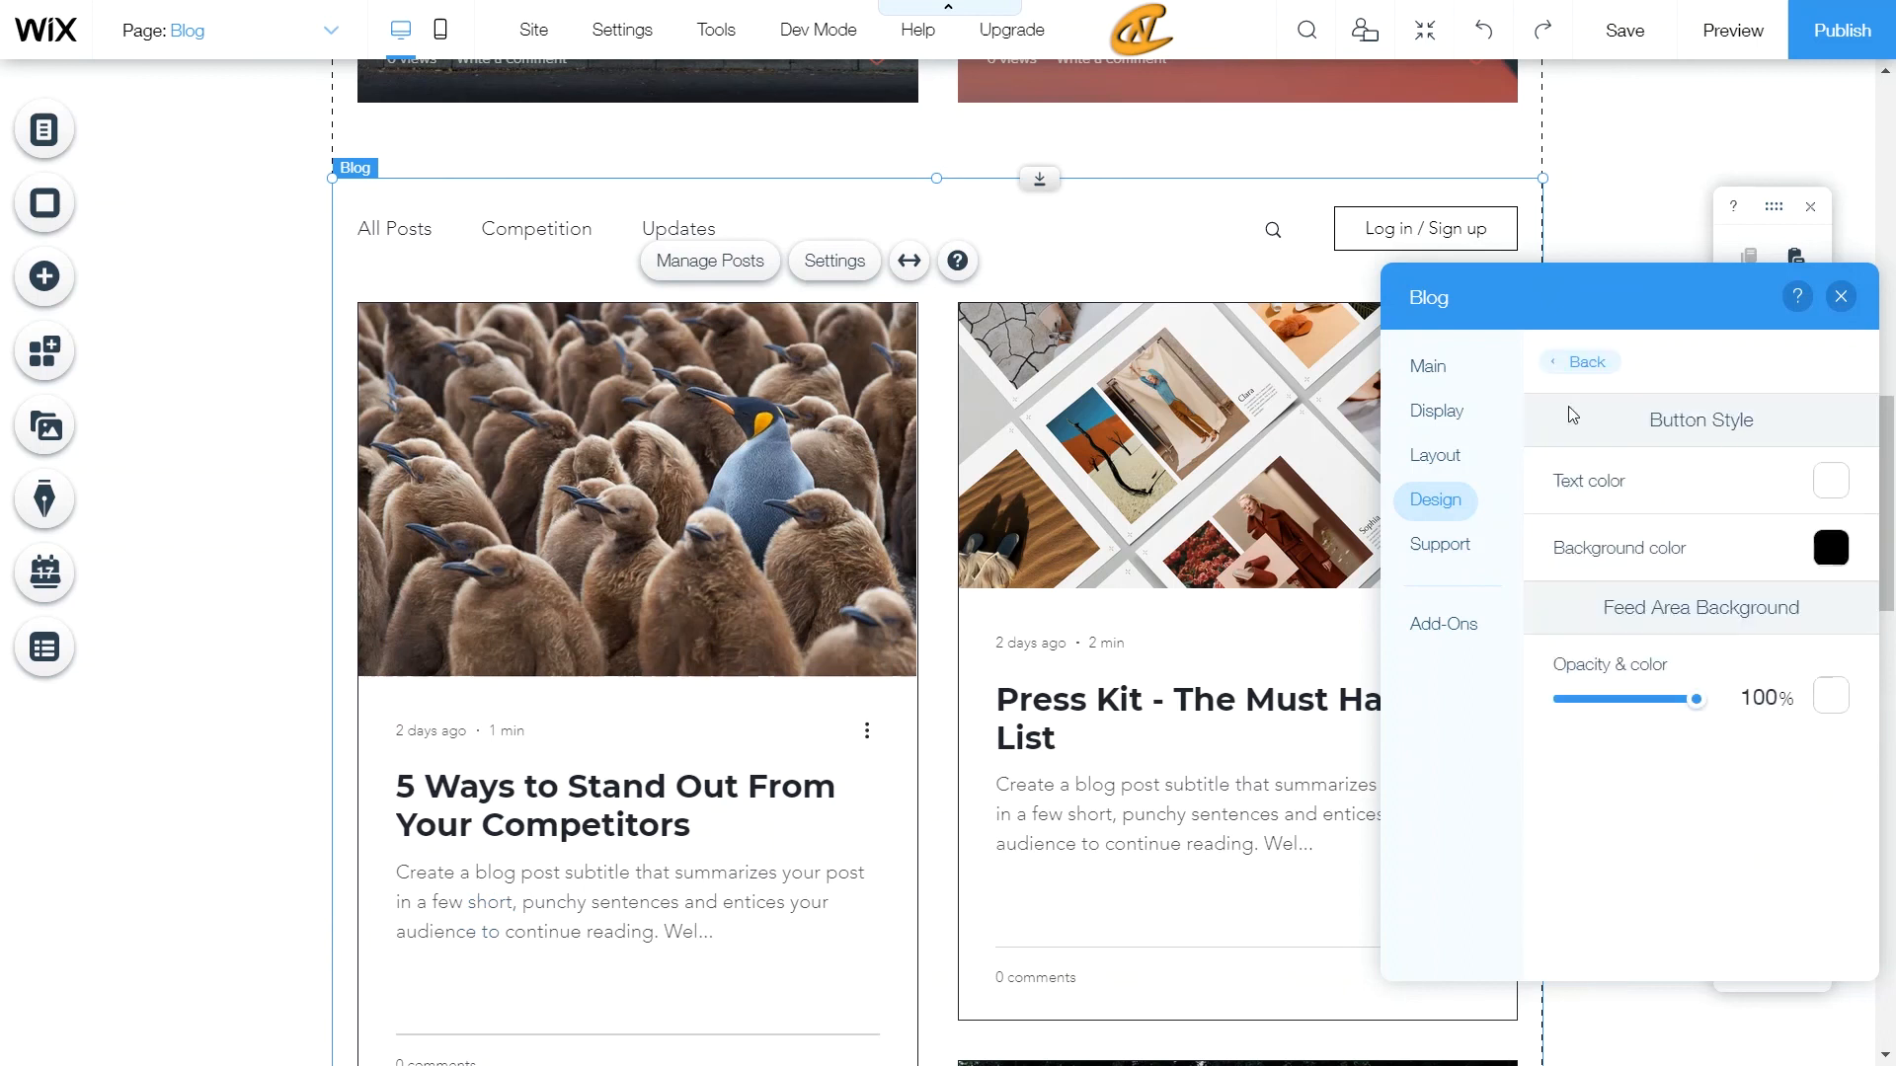
scroll(993, 538, "down", 1)
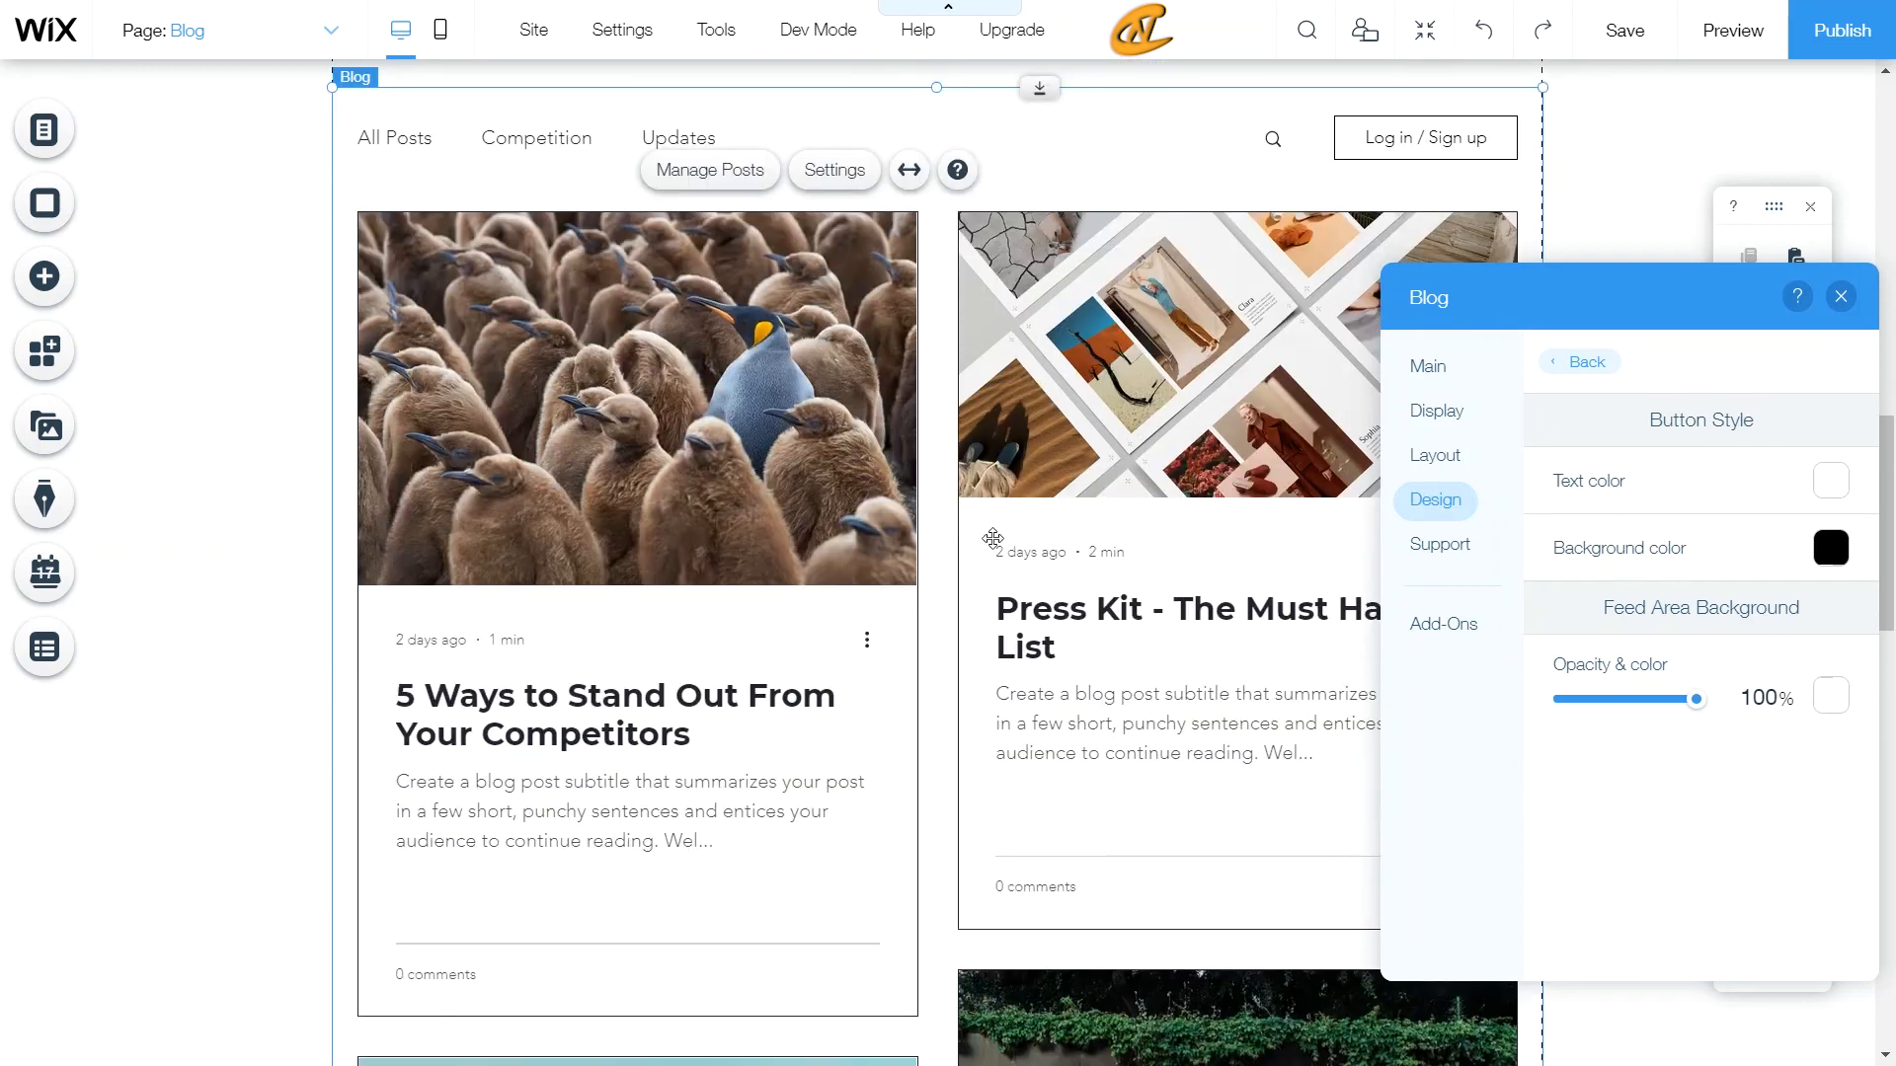
scroll(993, 538, "down", 12)
scroll(993, 535, "up", 5)
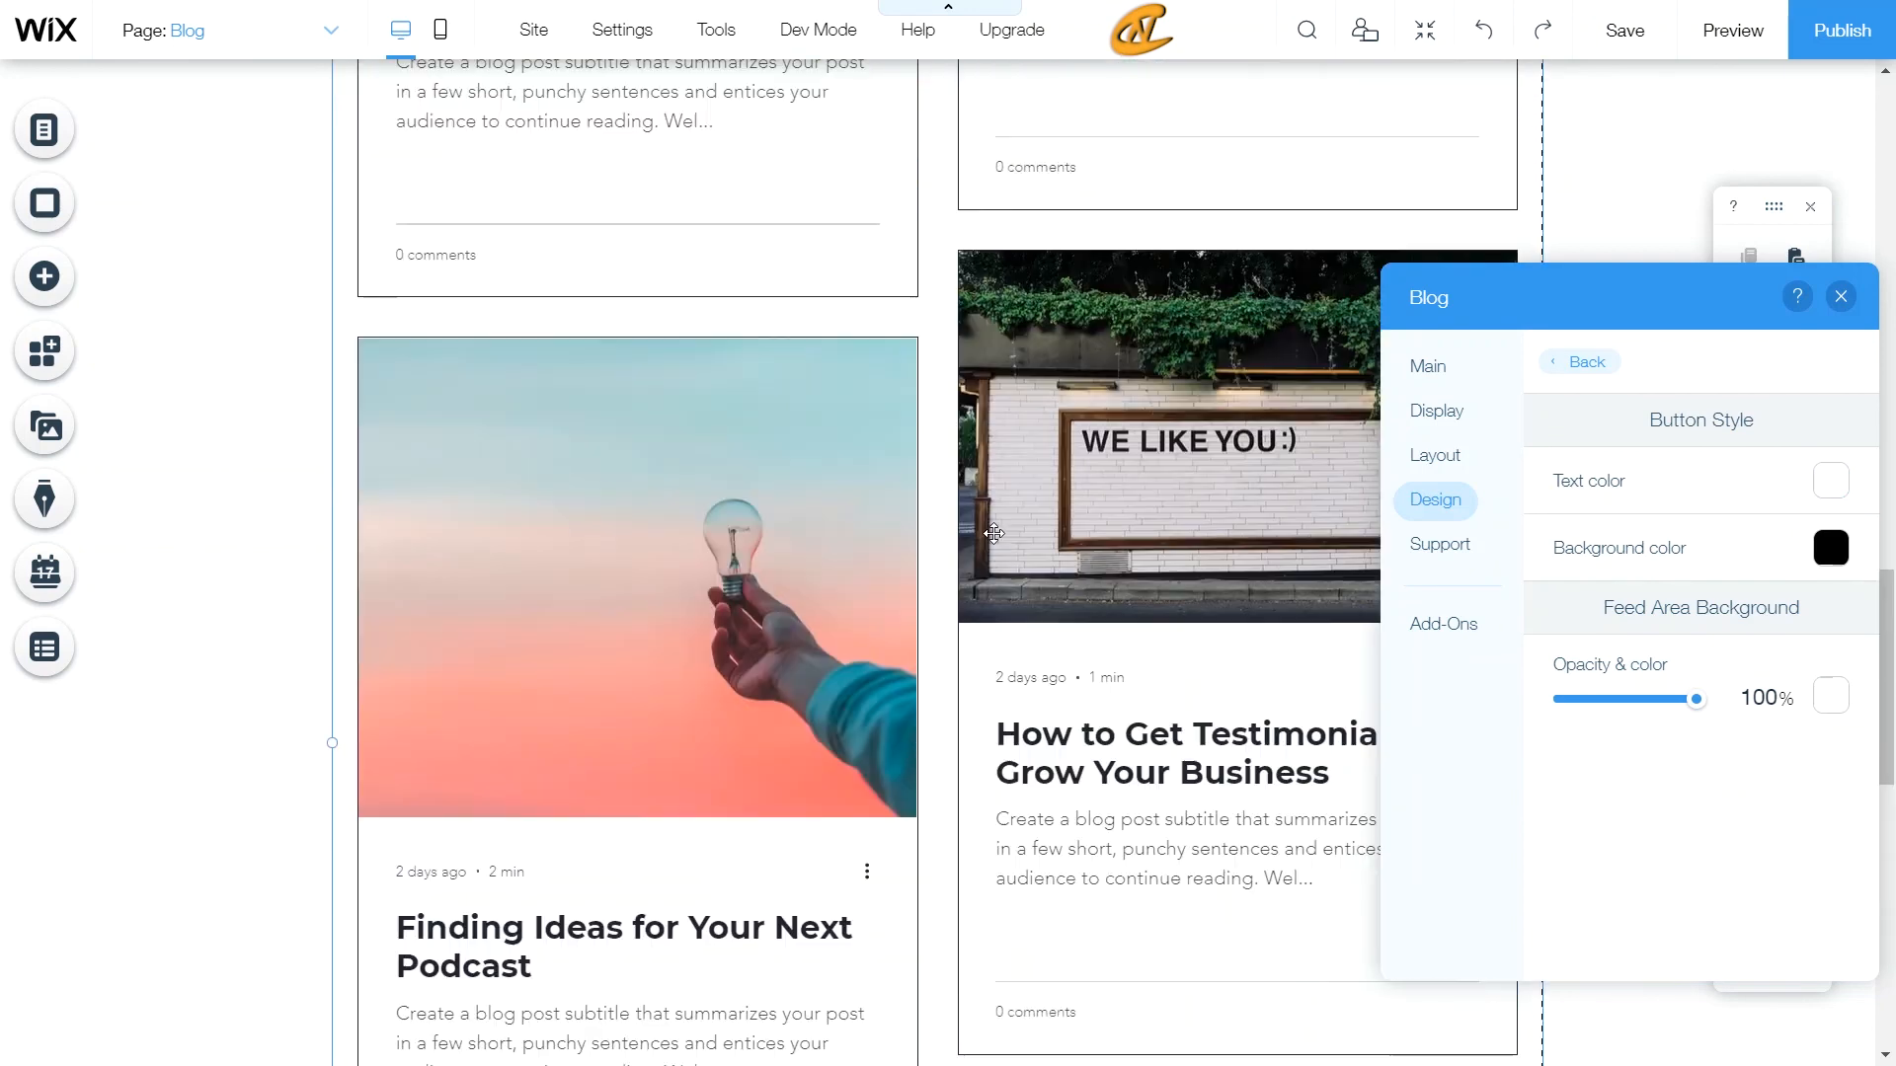
Set the text color in the Blog feed's Button Style settings to the bright red site color #EE0041.
scroll(993, 533, "up", 15)
scroll(1000, 530, "down", 7)
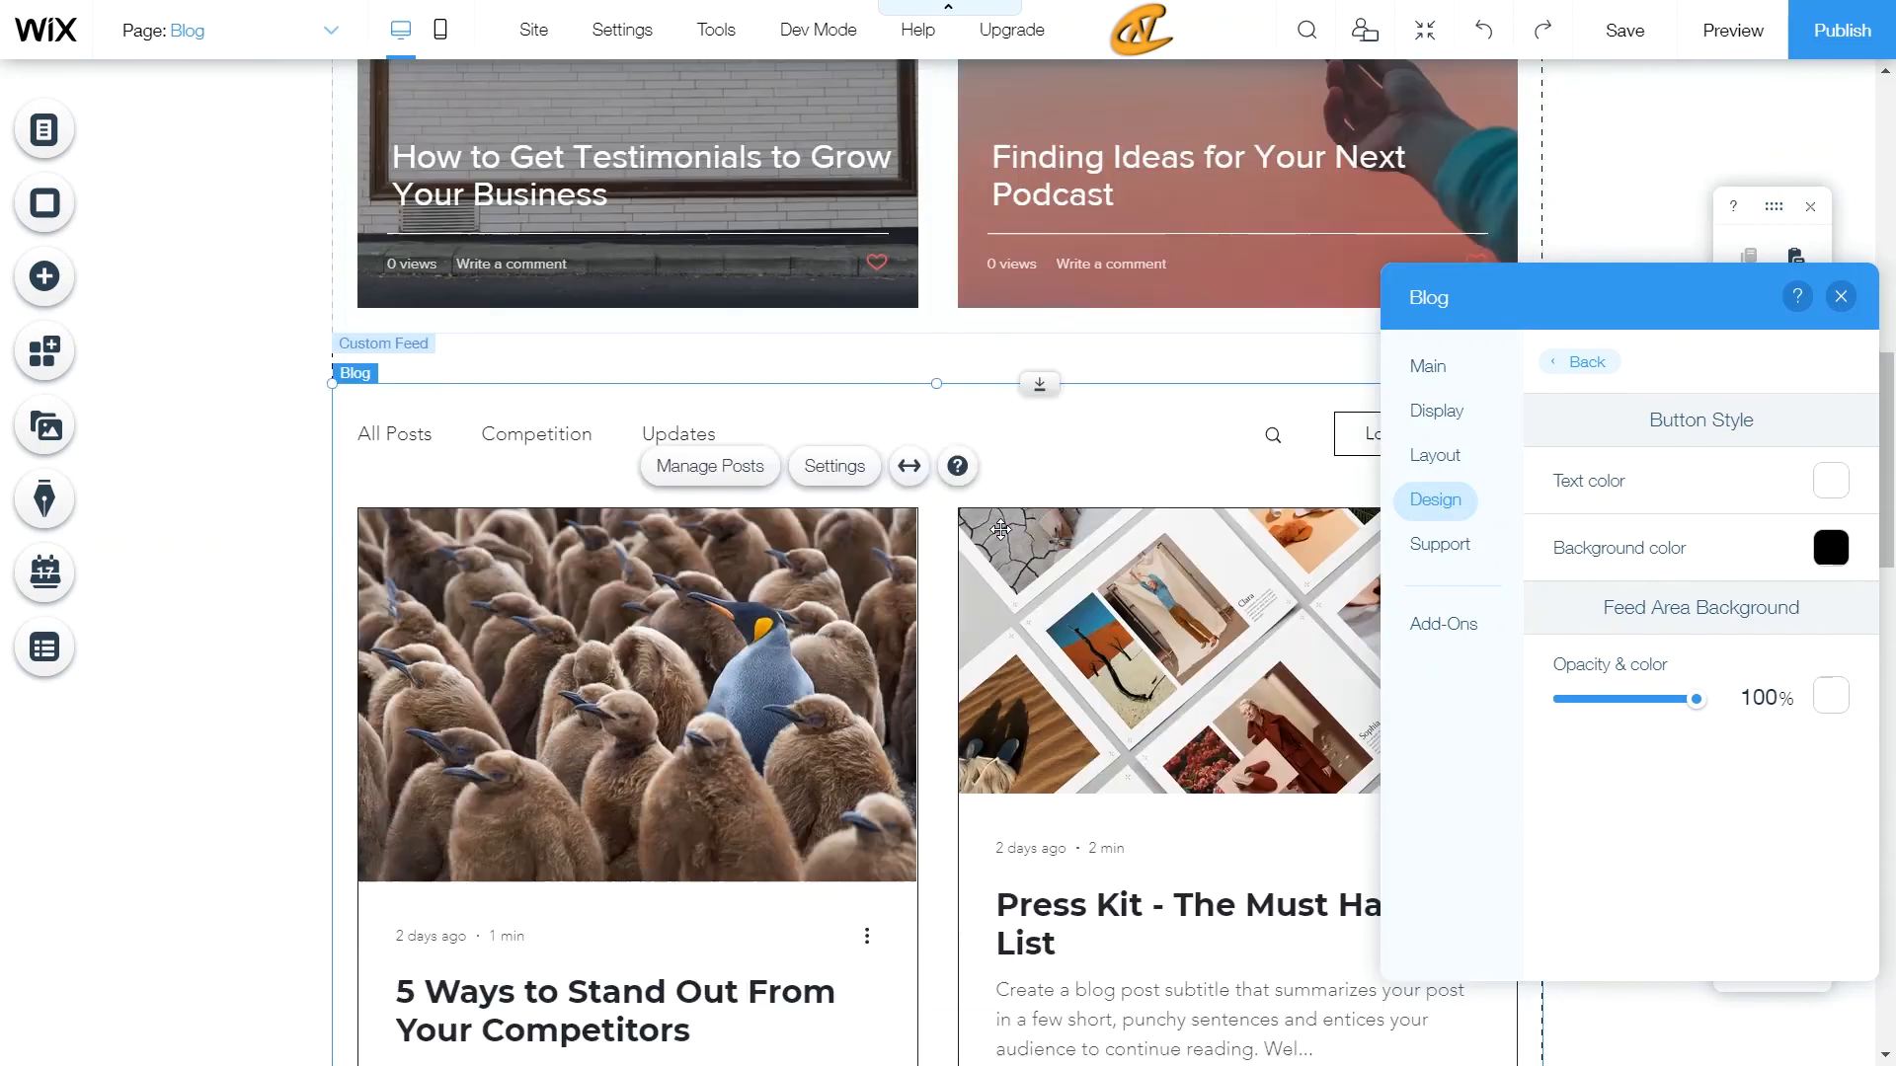
scroll(1000, 530, "down", 2)
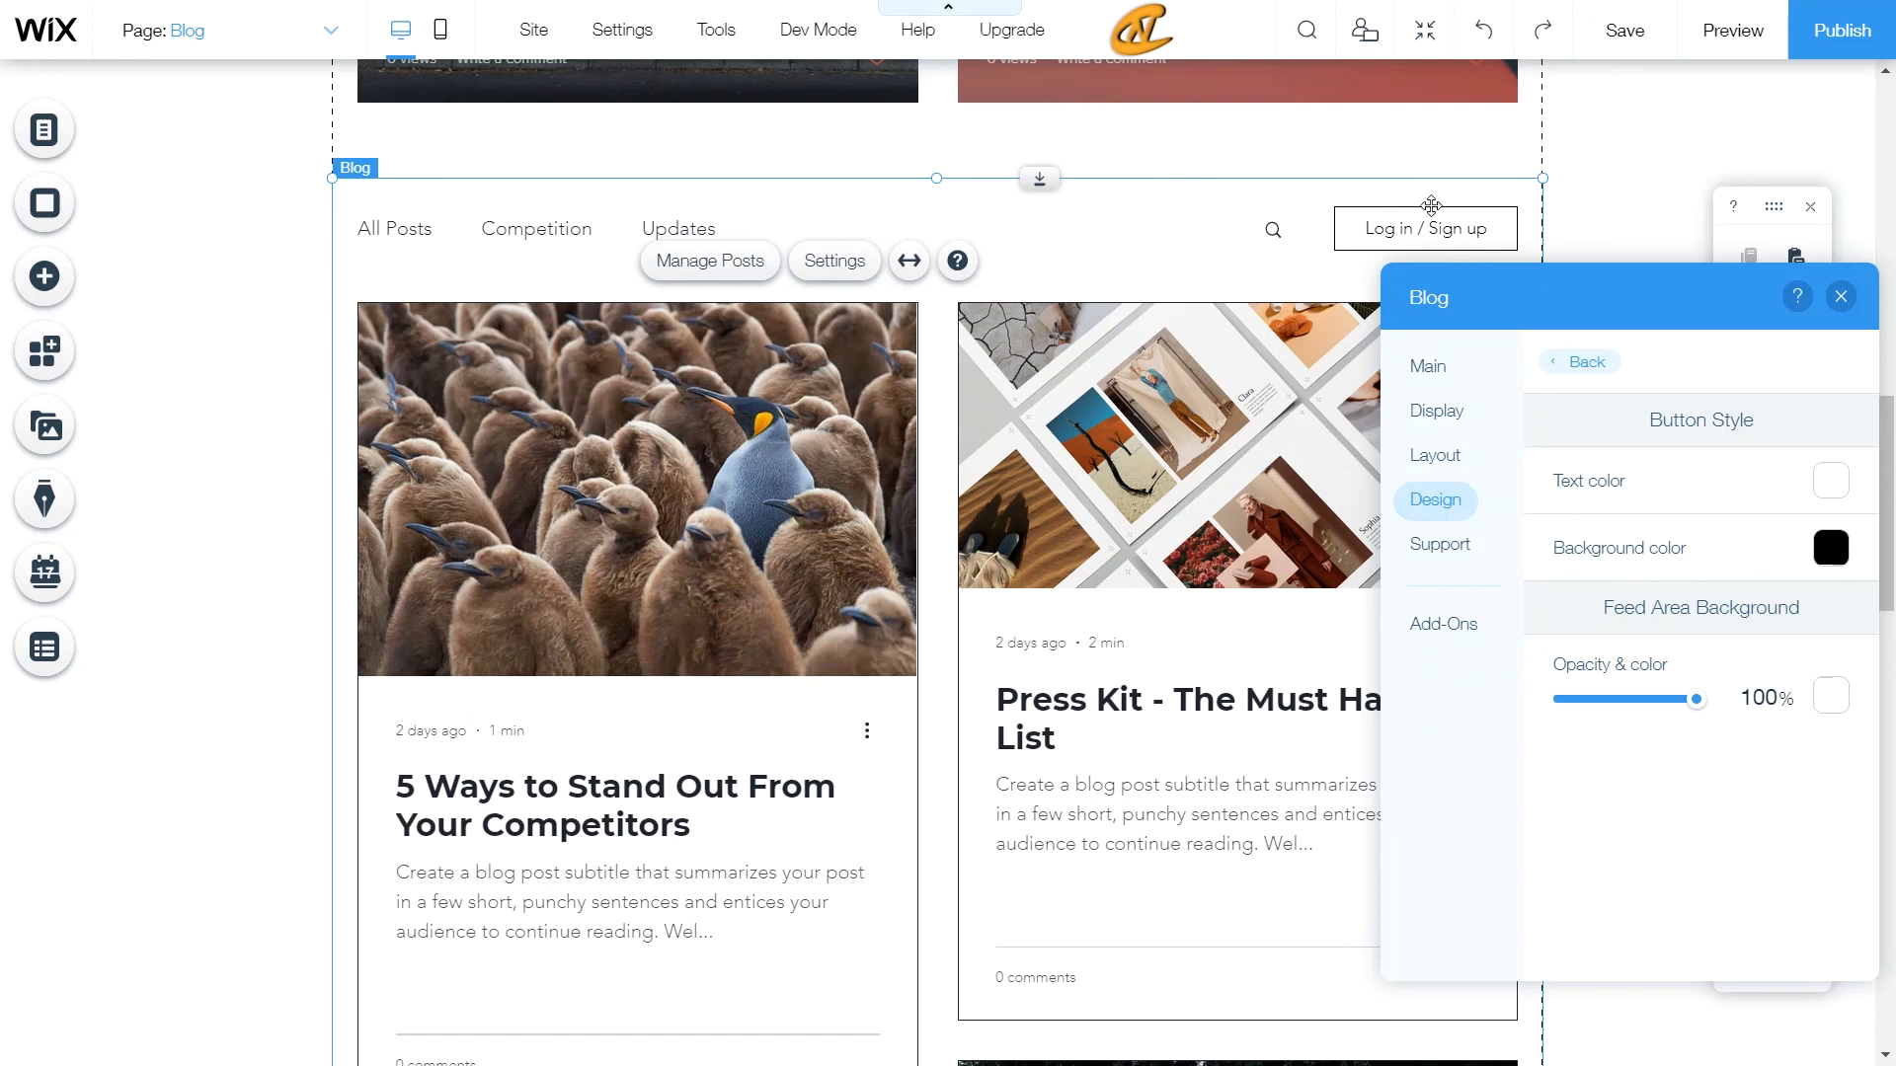
left_click(1827, 483)
left_click(1691, 652)
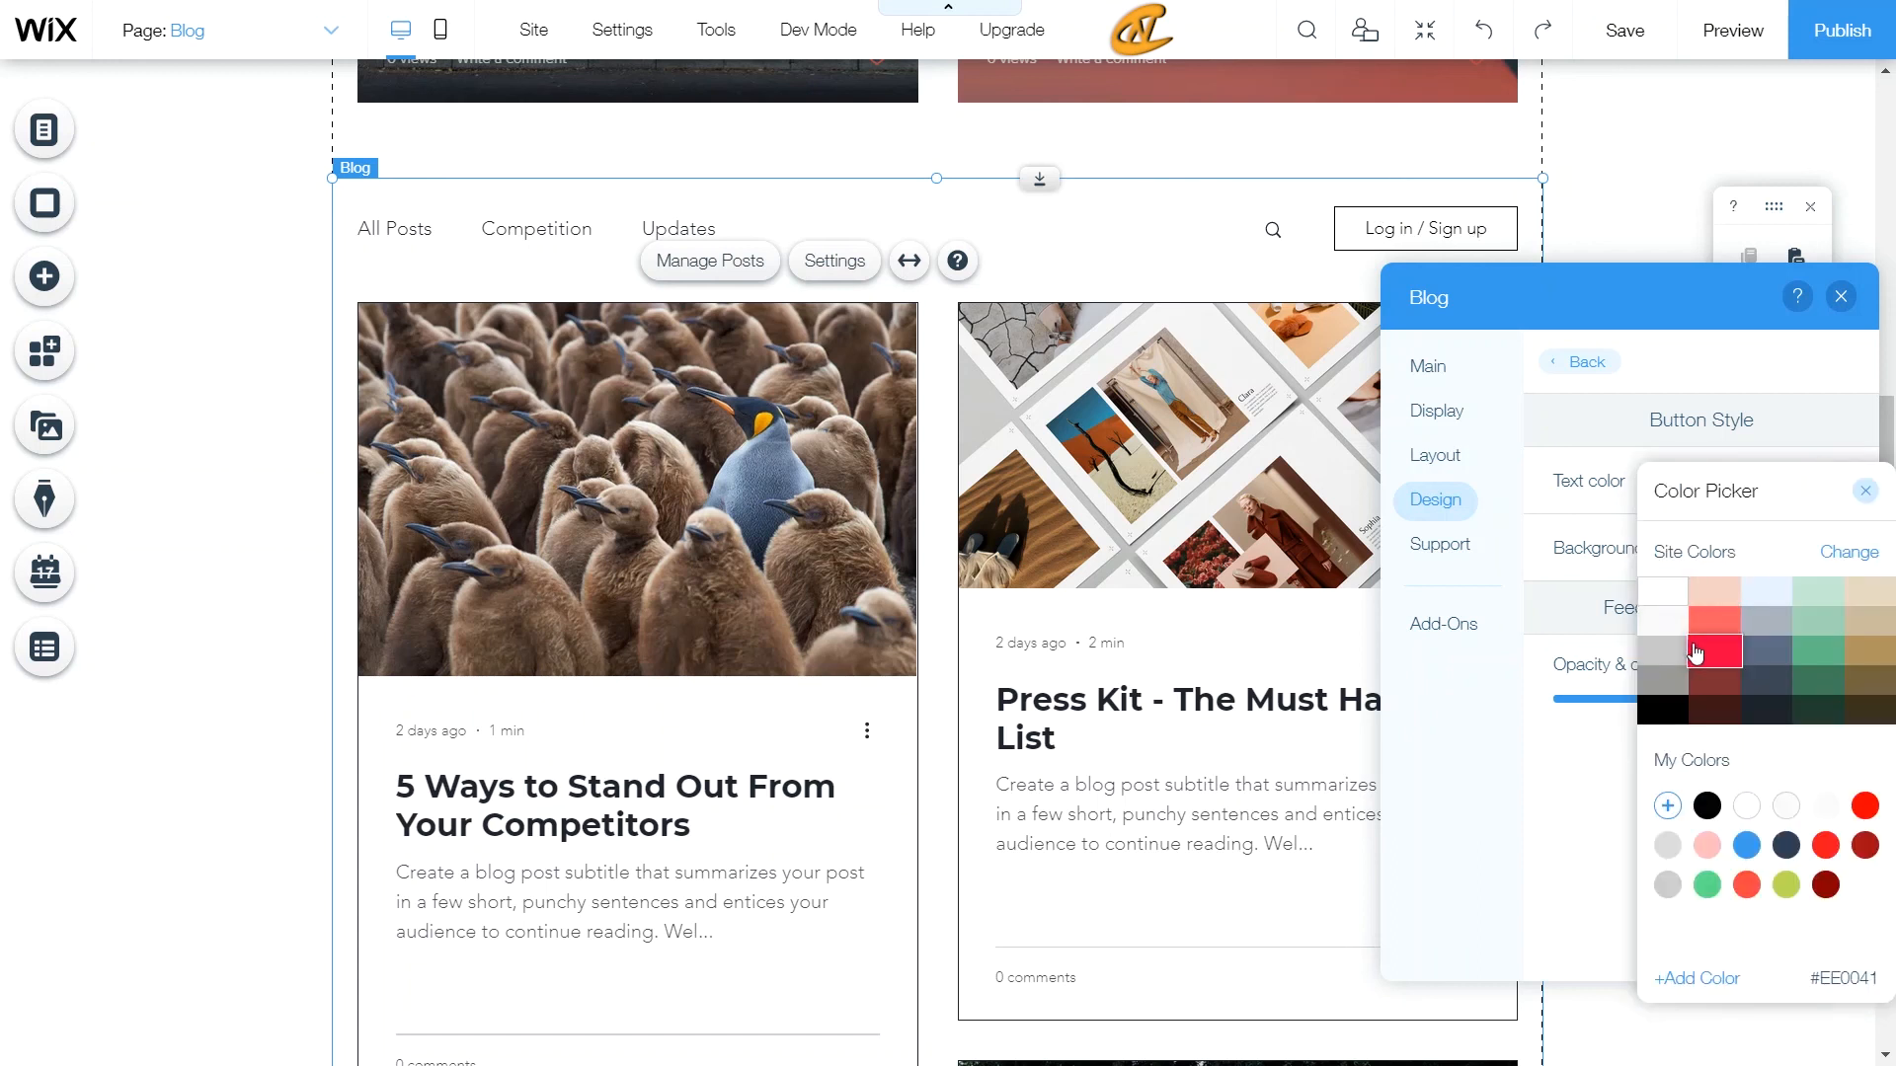
left_click(1862, 491)
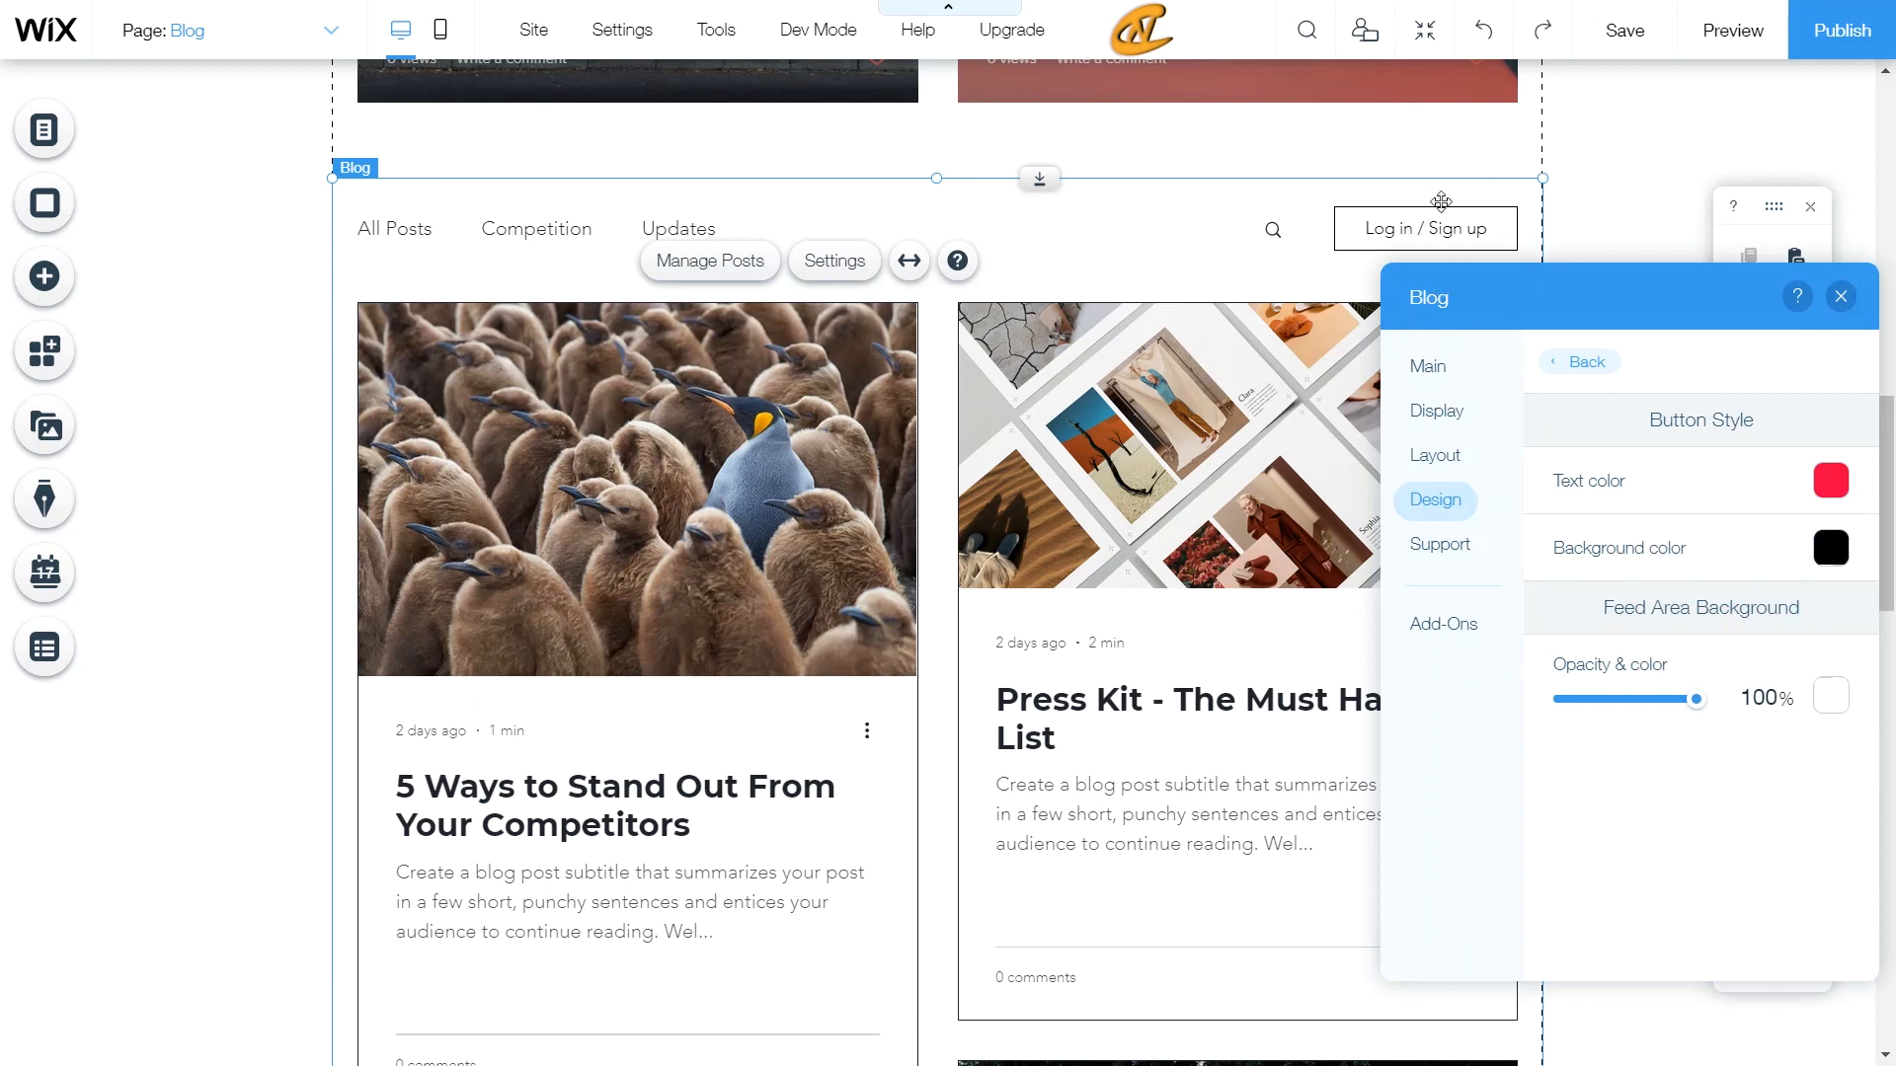
Review the Blog Menu and Posts design settings of the main blog feed once more.
left_click(1579, 375)
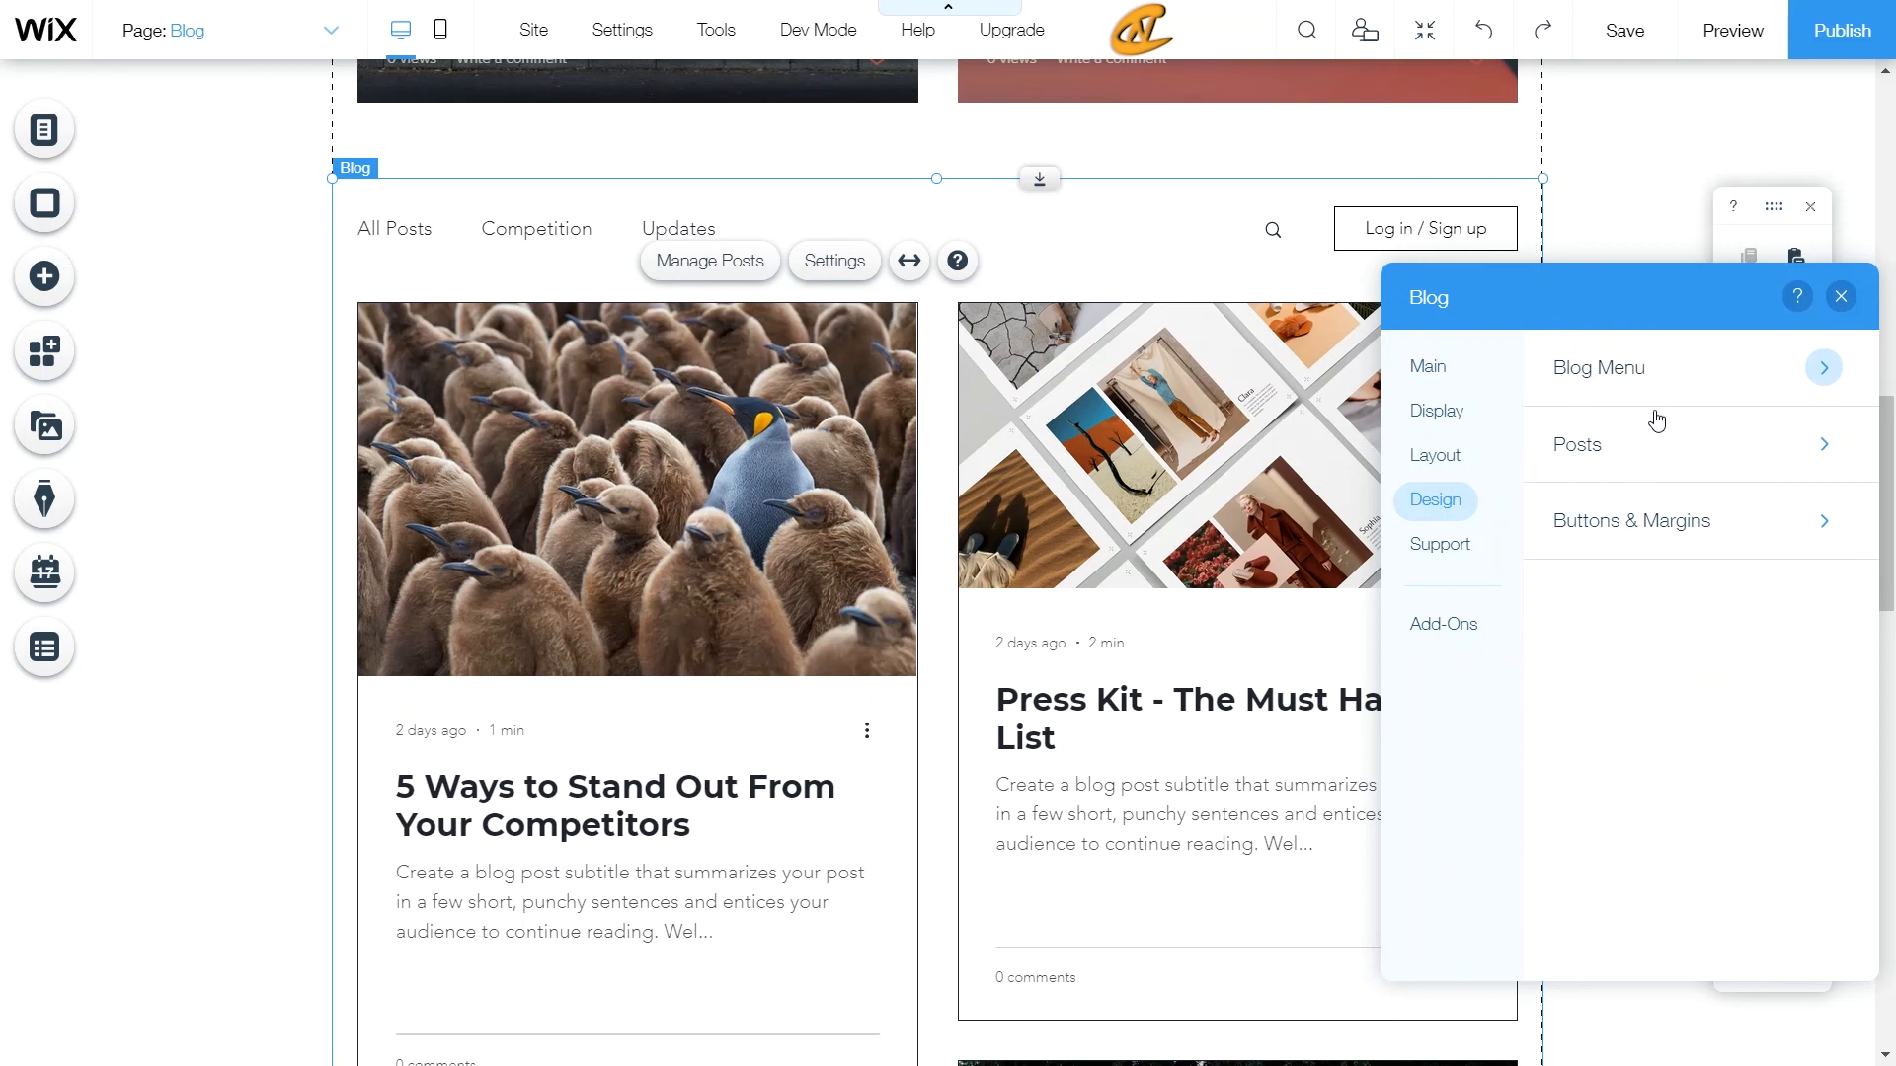
left_click(1677, 367)
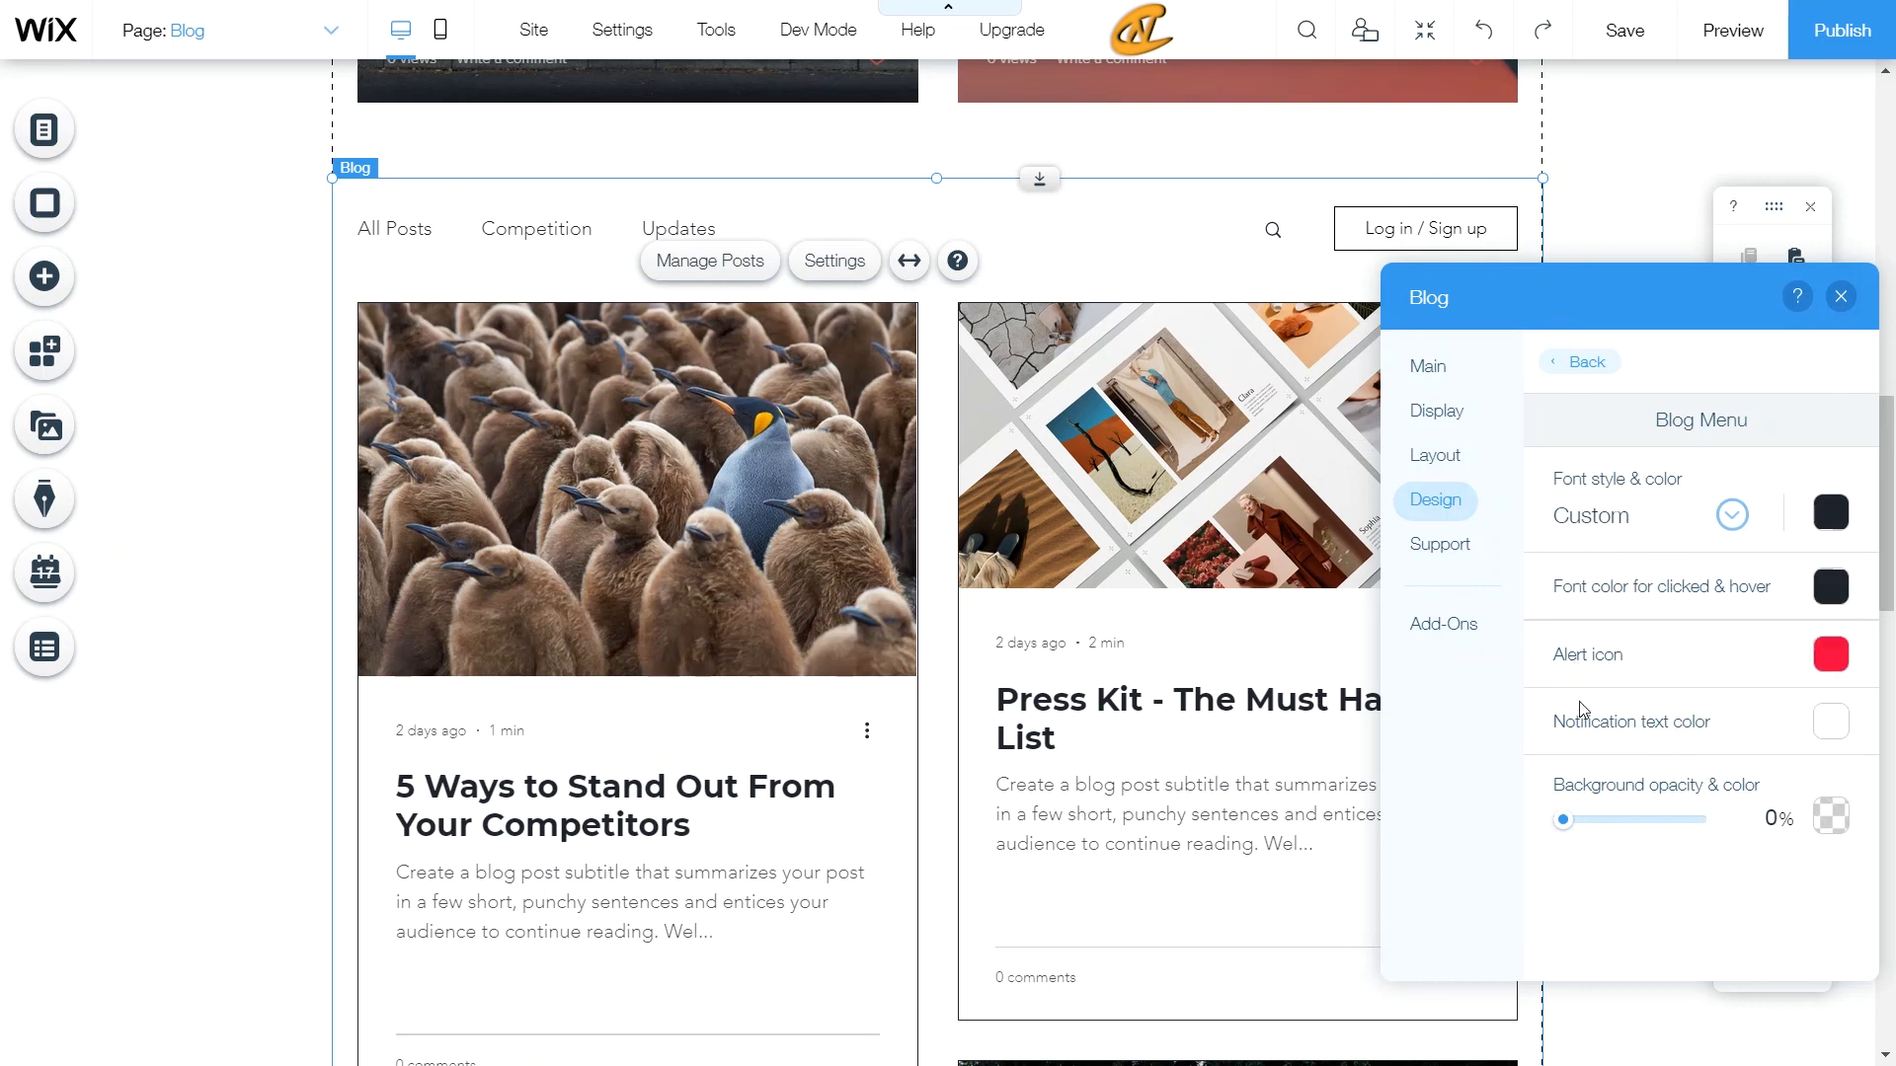
left_click_drag(1578, 829, 1526, 831)
left_click(1586, 363)
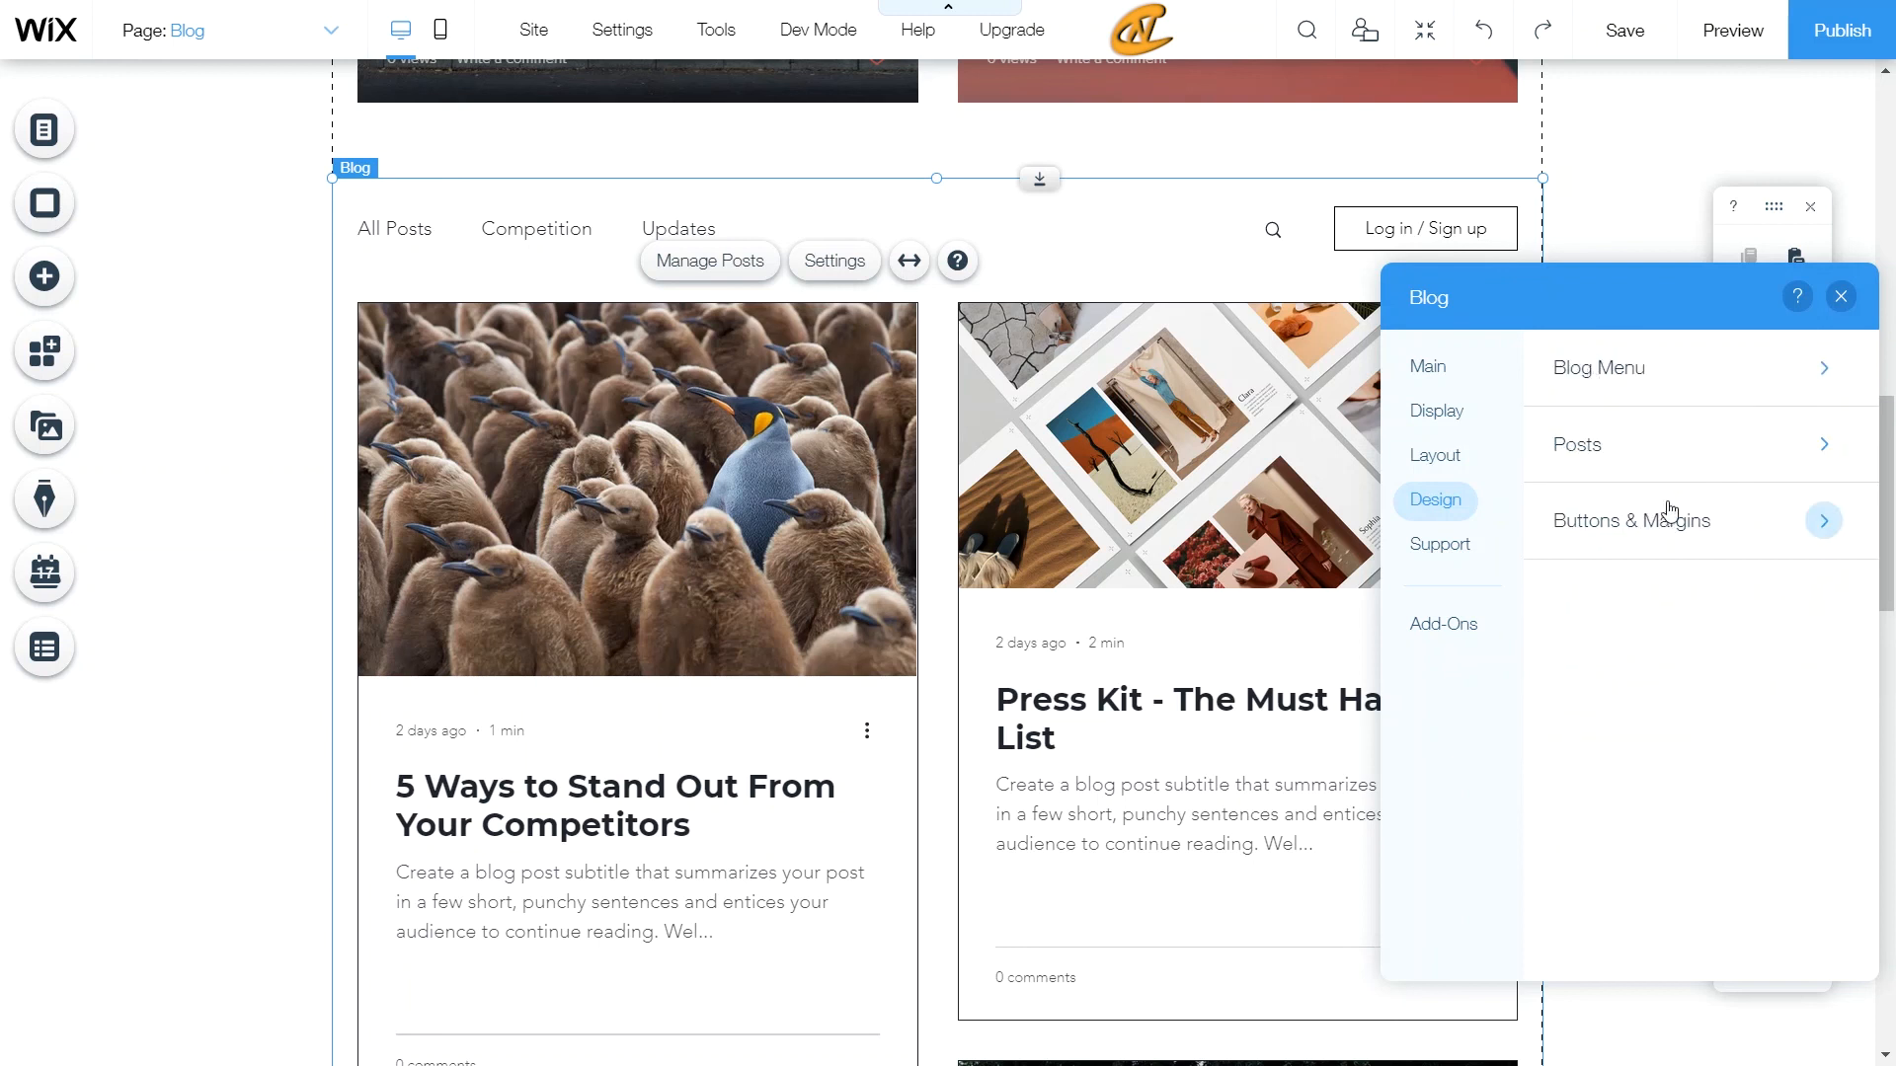
left_click(1659, 446)
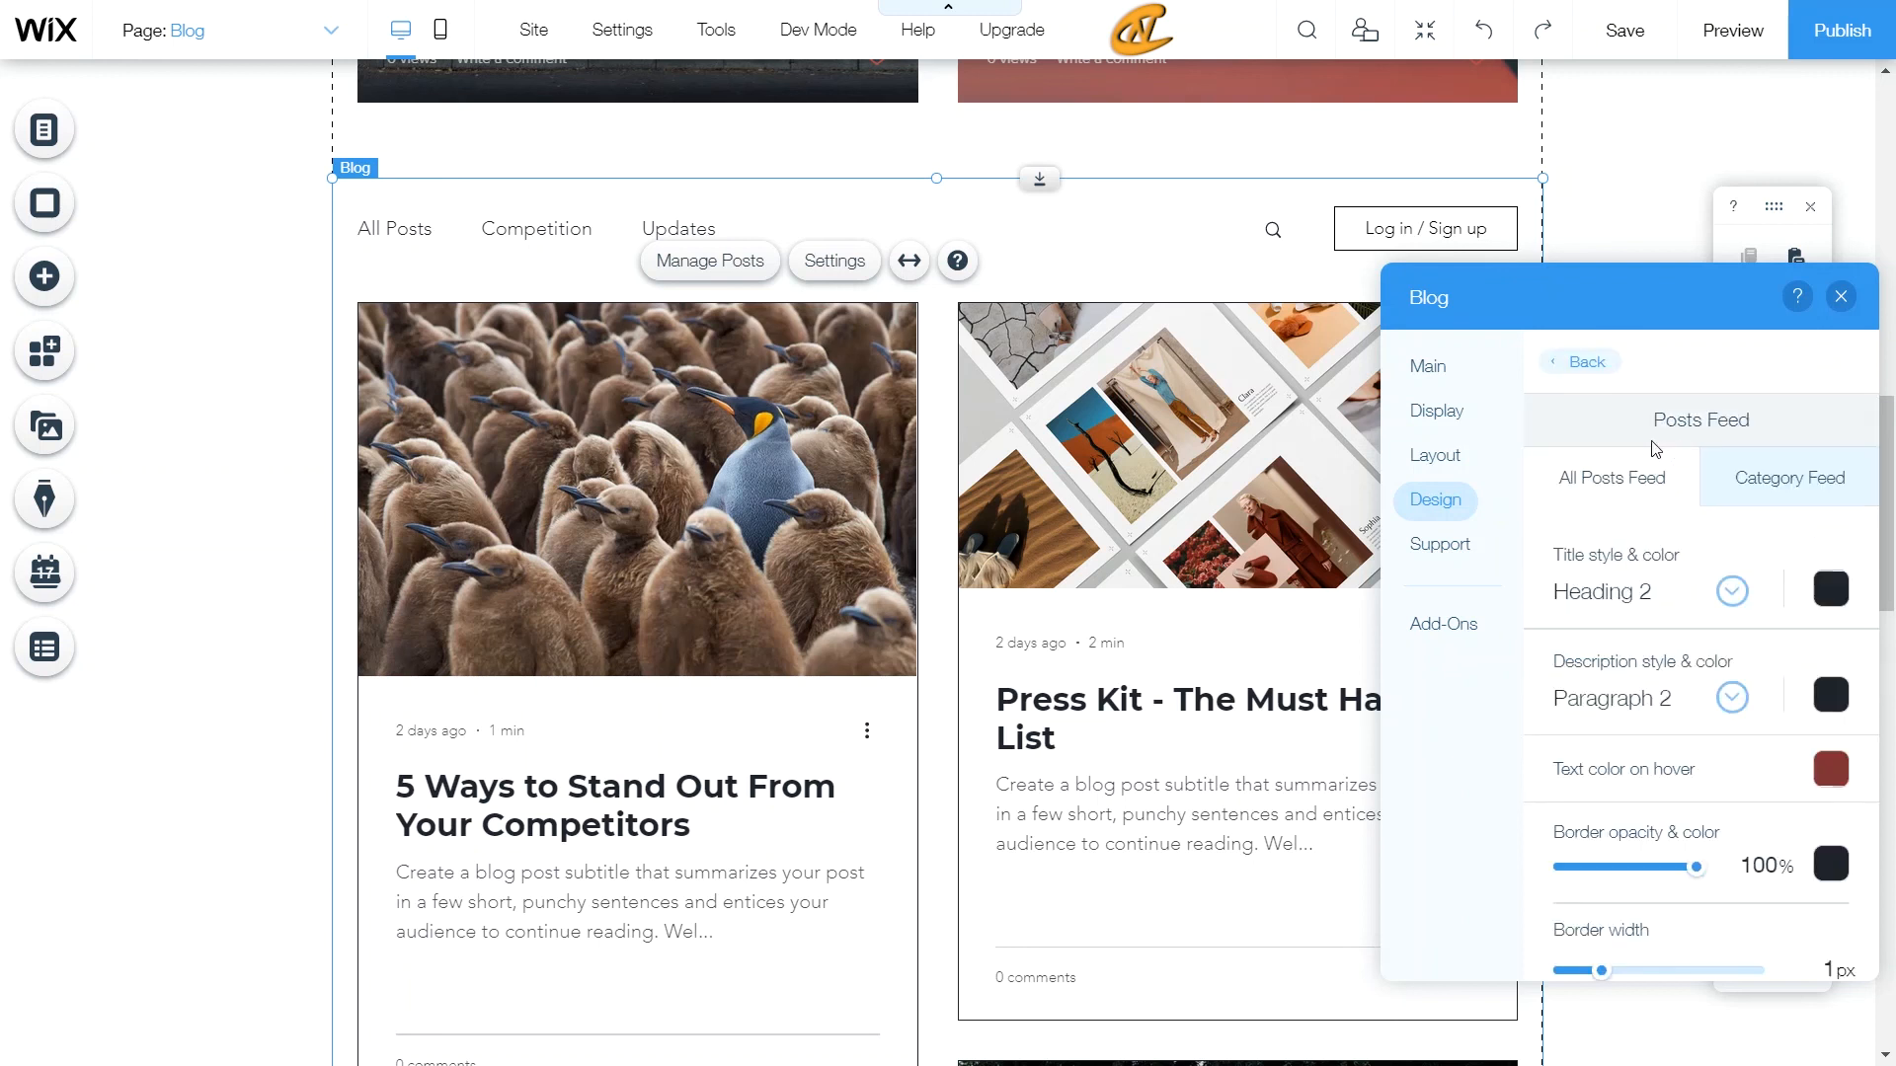
scroll(1646, 593, "down", 1)
scroll(1646, 592, "up", 1)
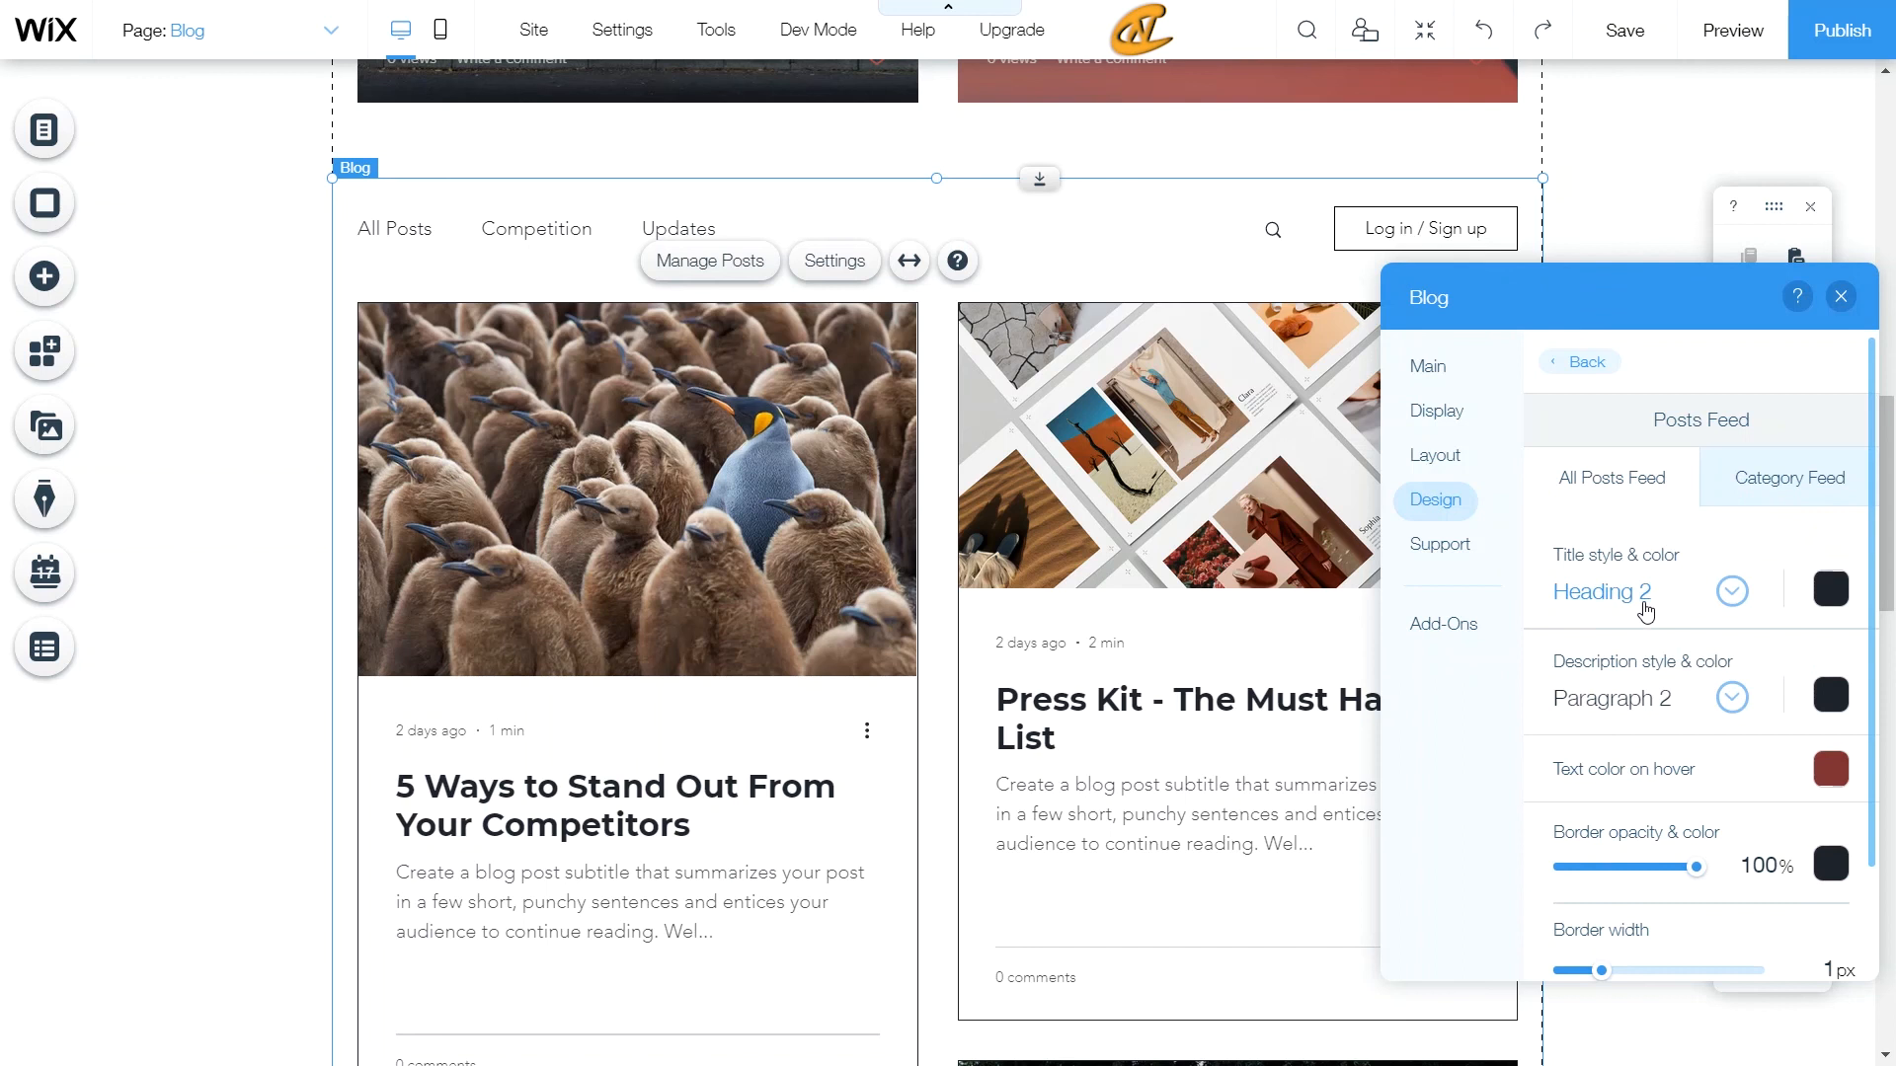
left_click(1578, 364)
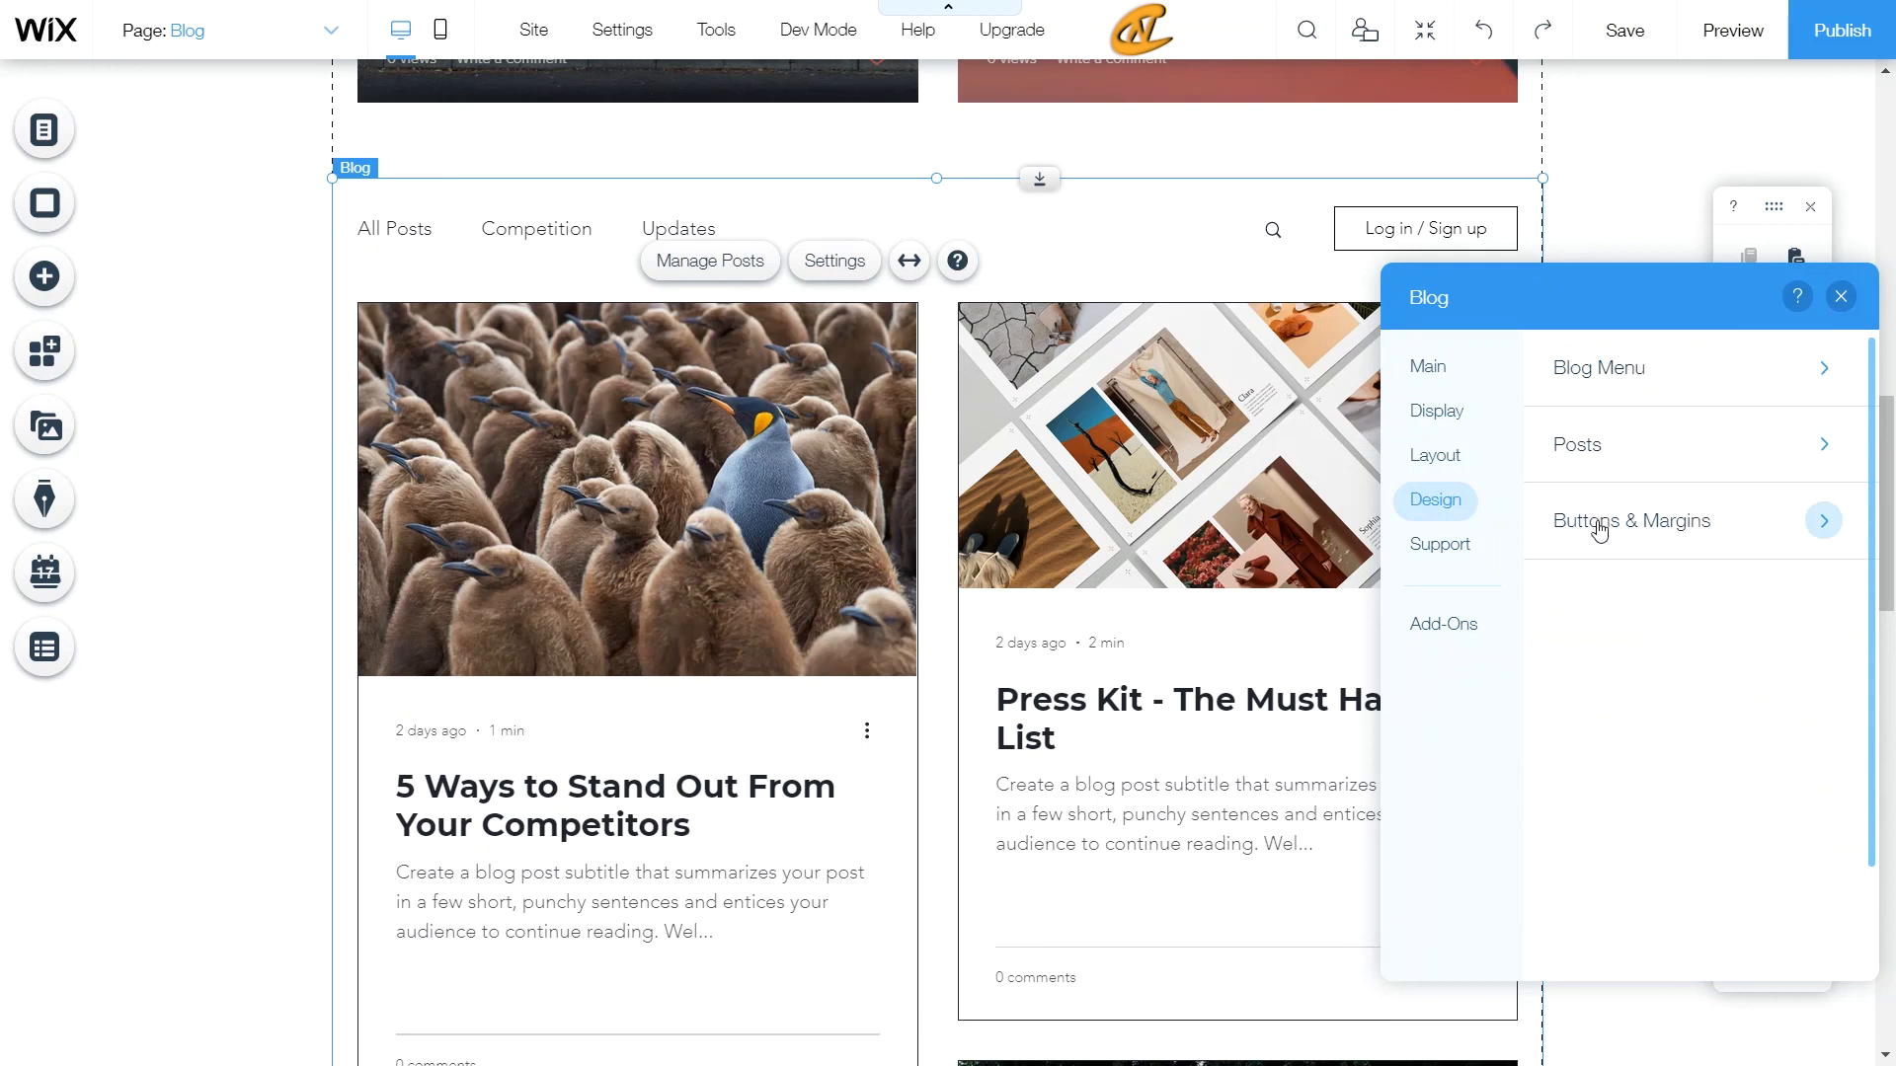
Check the blog feed's Support options and the Learn More resources of the Blog Manager.
left_click(1437, 544)
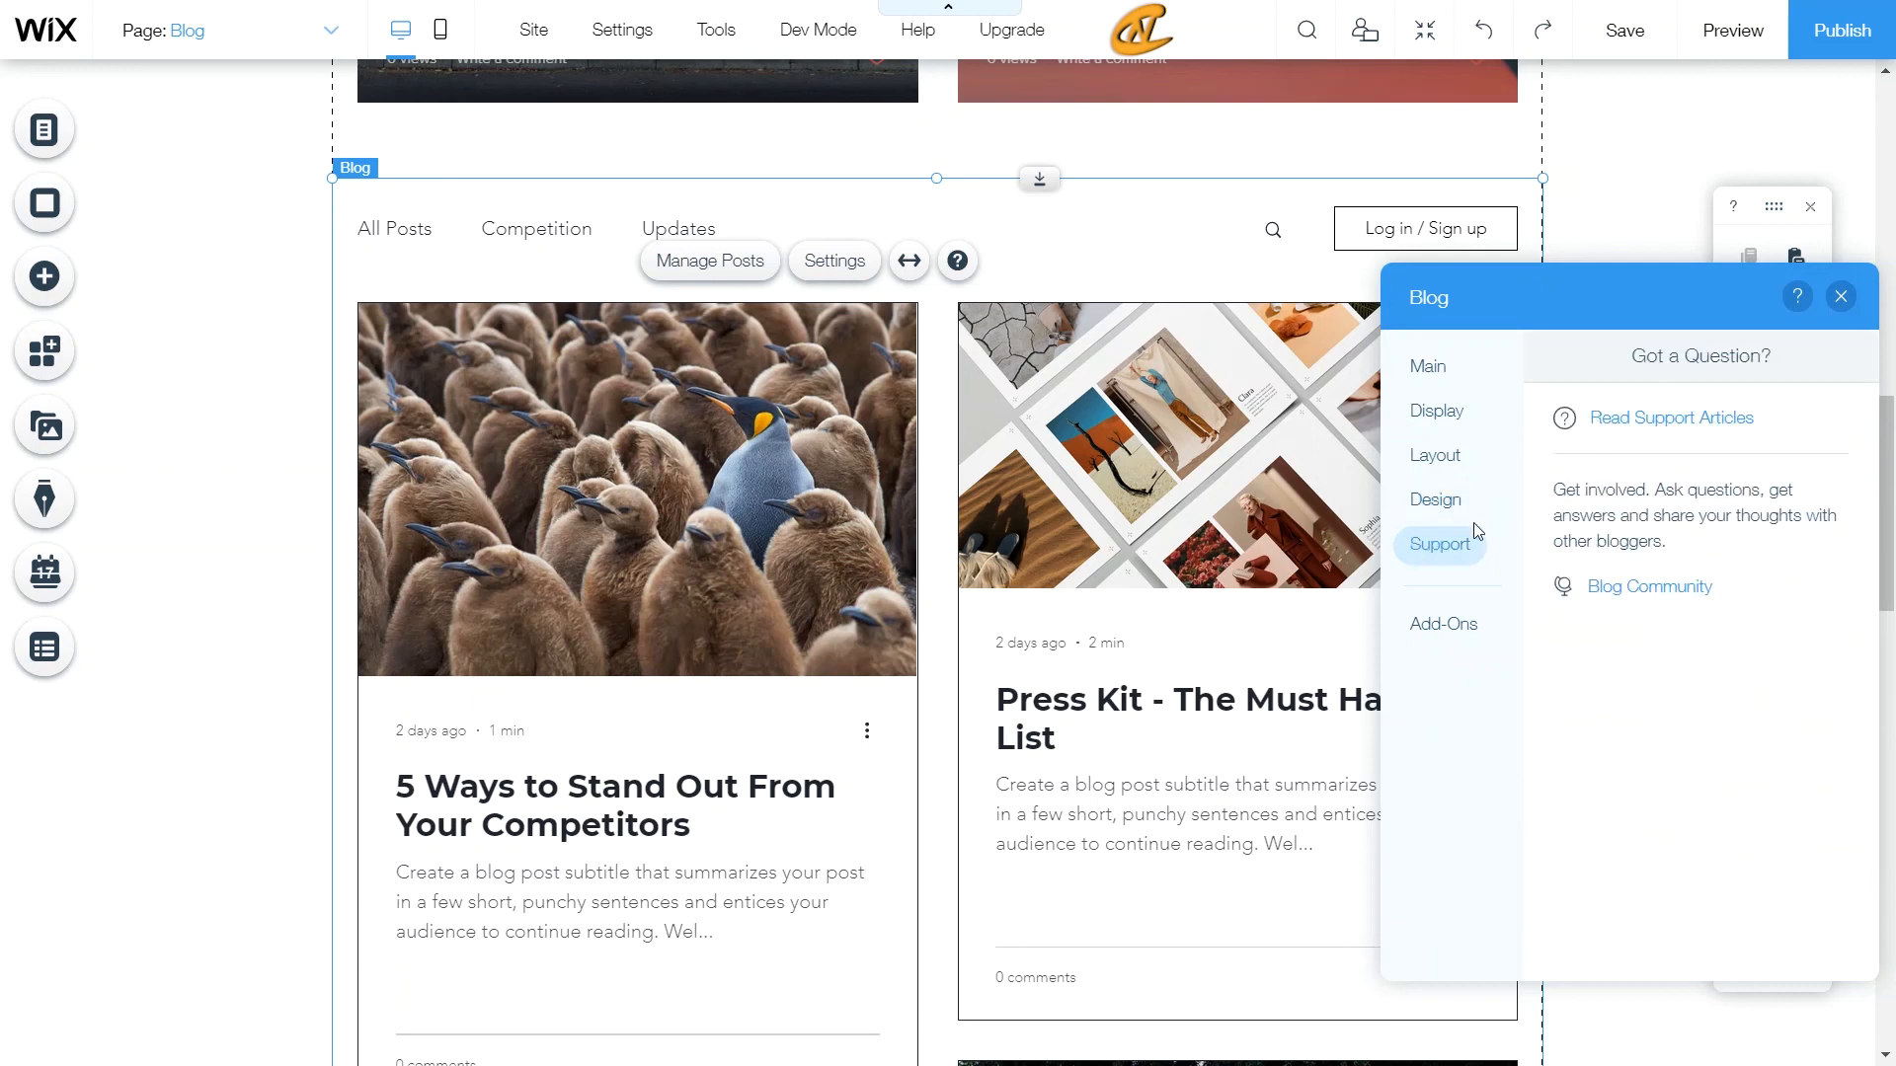
left_click(42, 505)
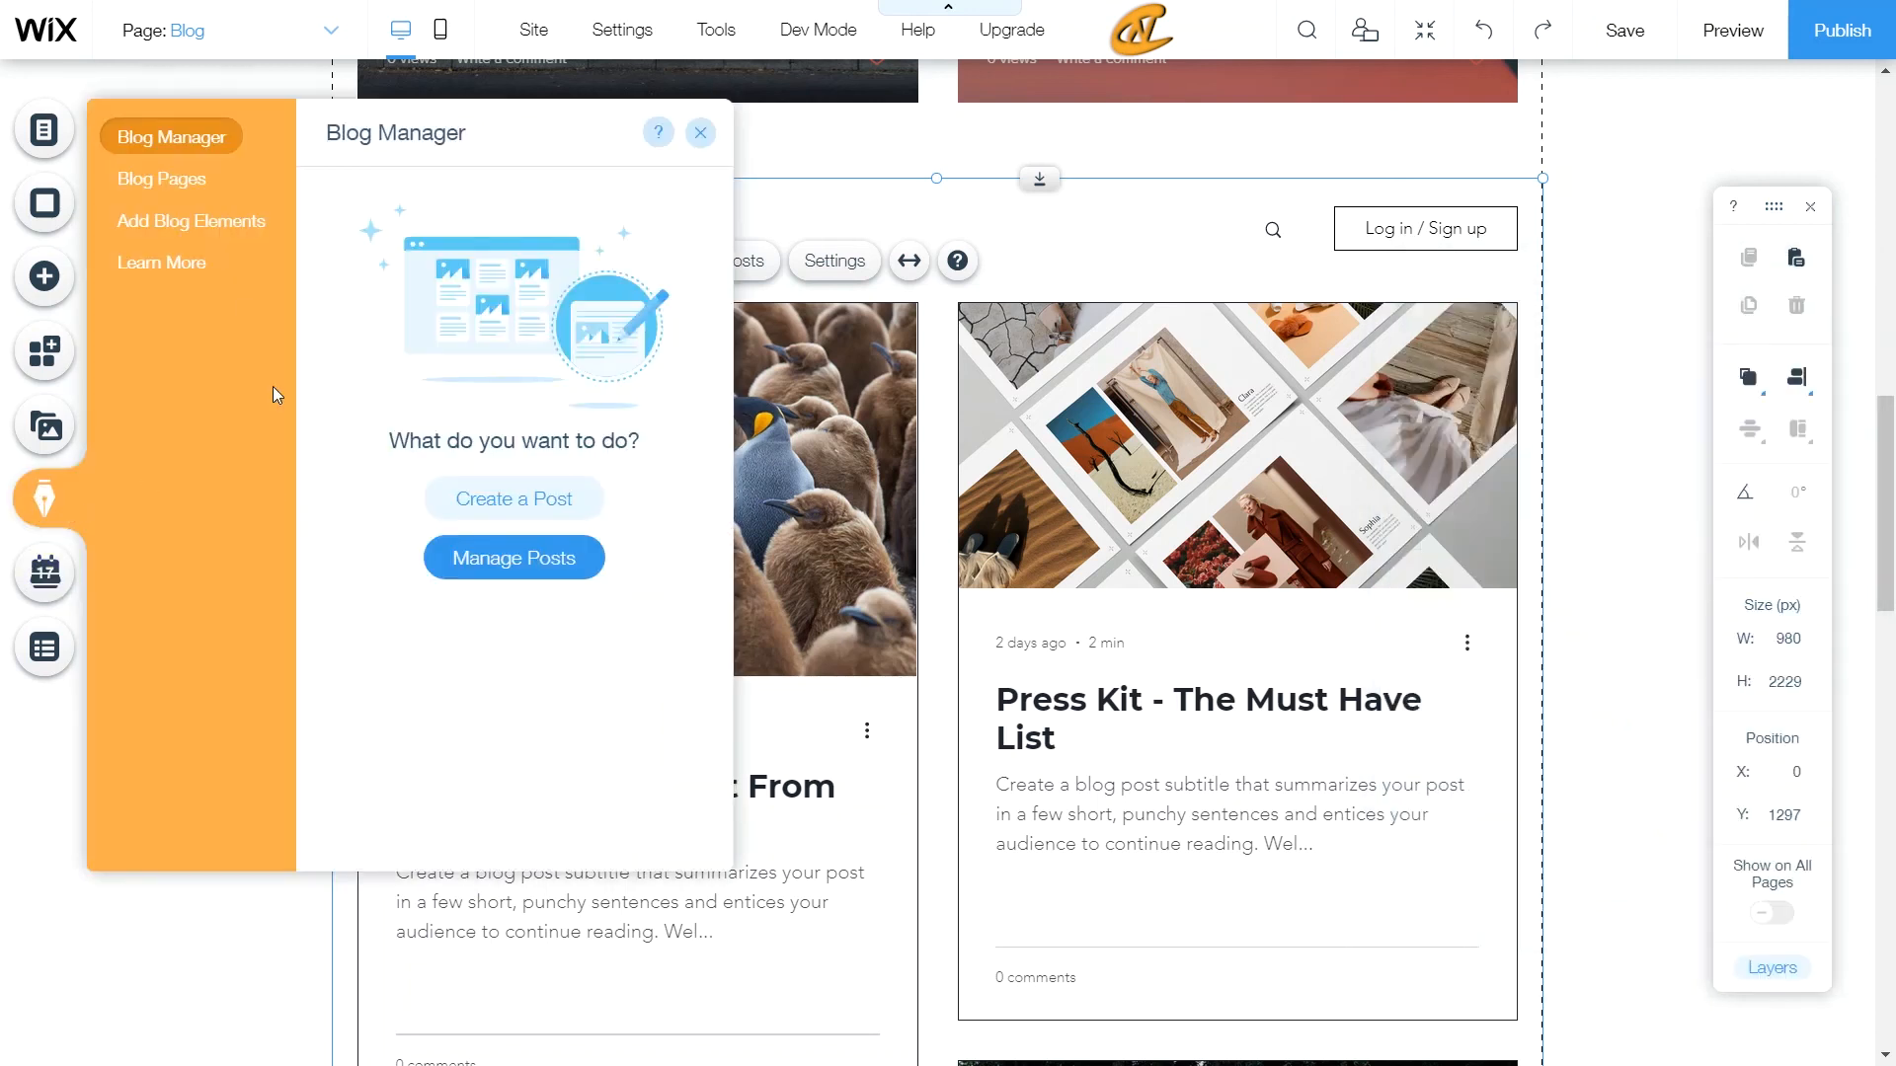
left_click(189, 263)
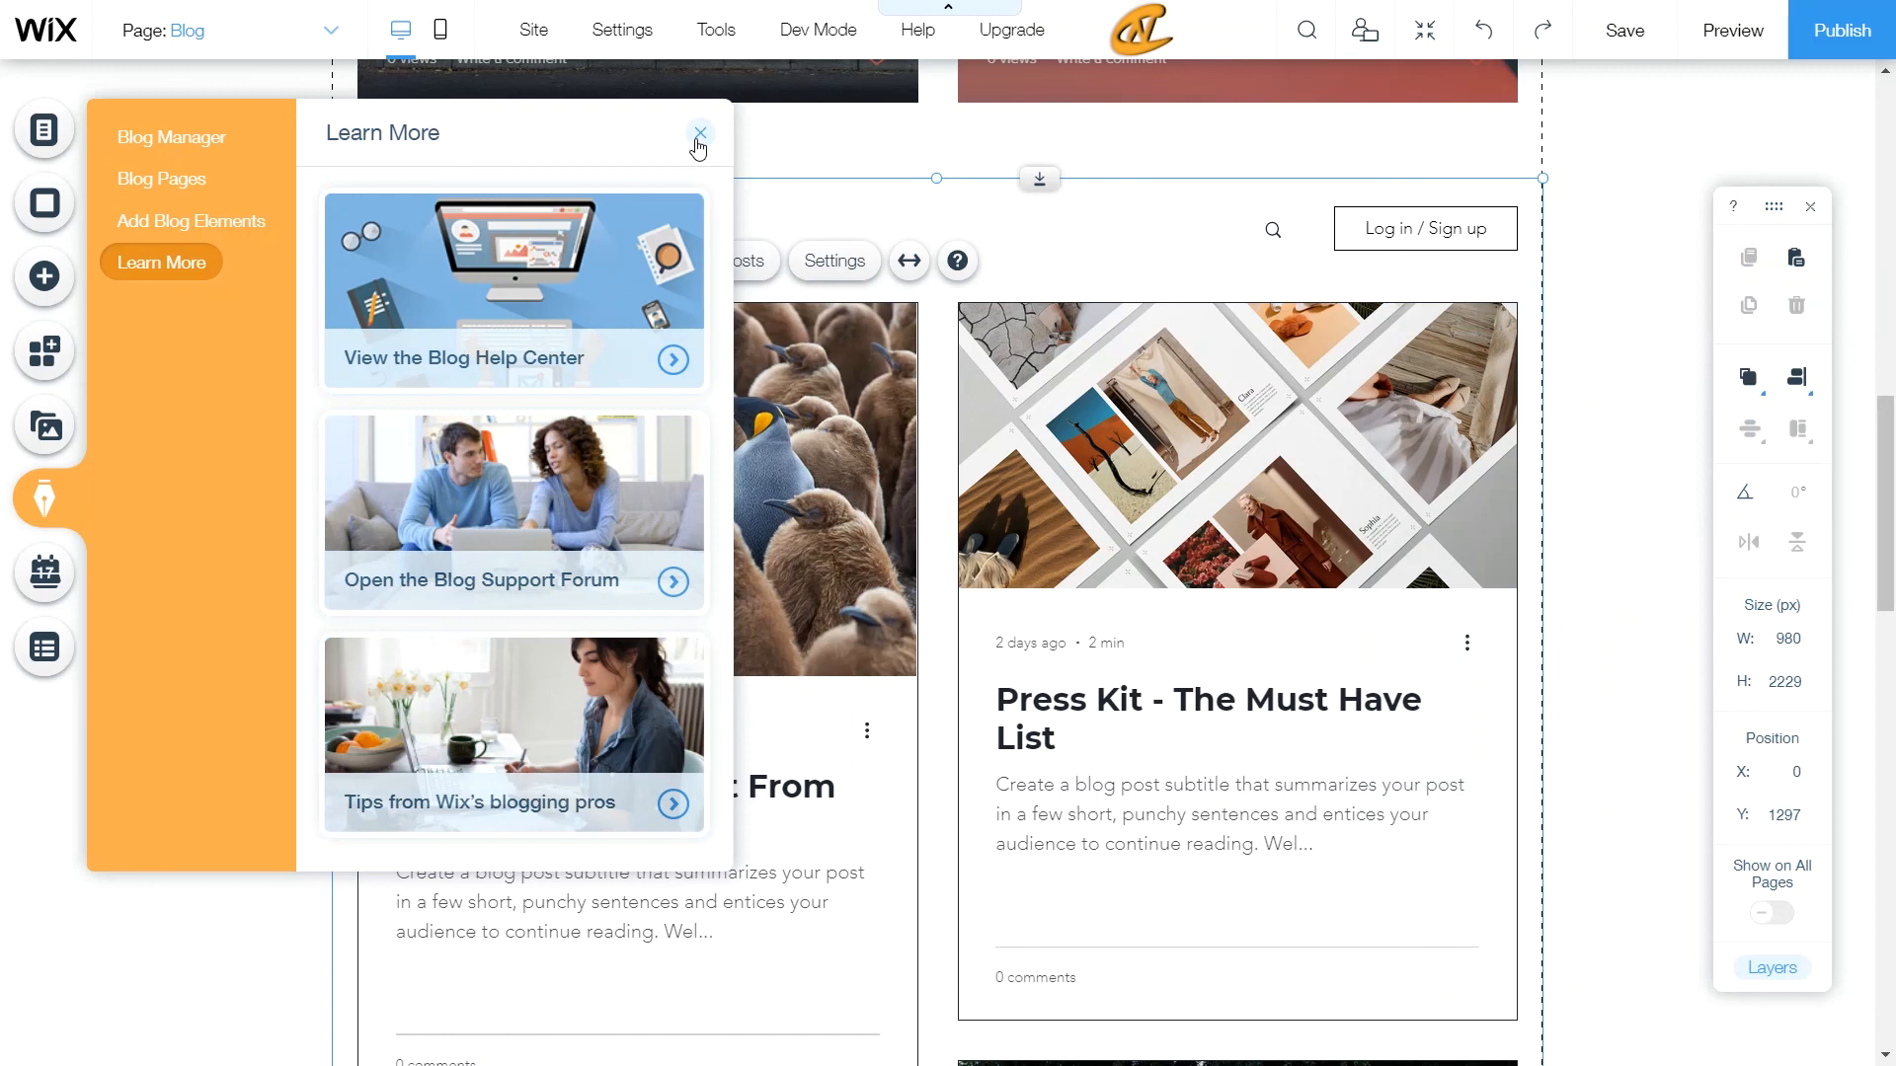
left_click(699, 134)
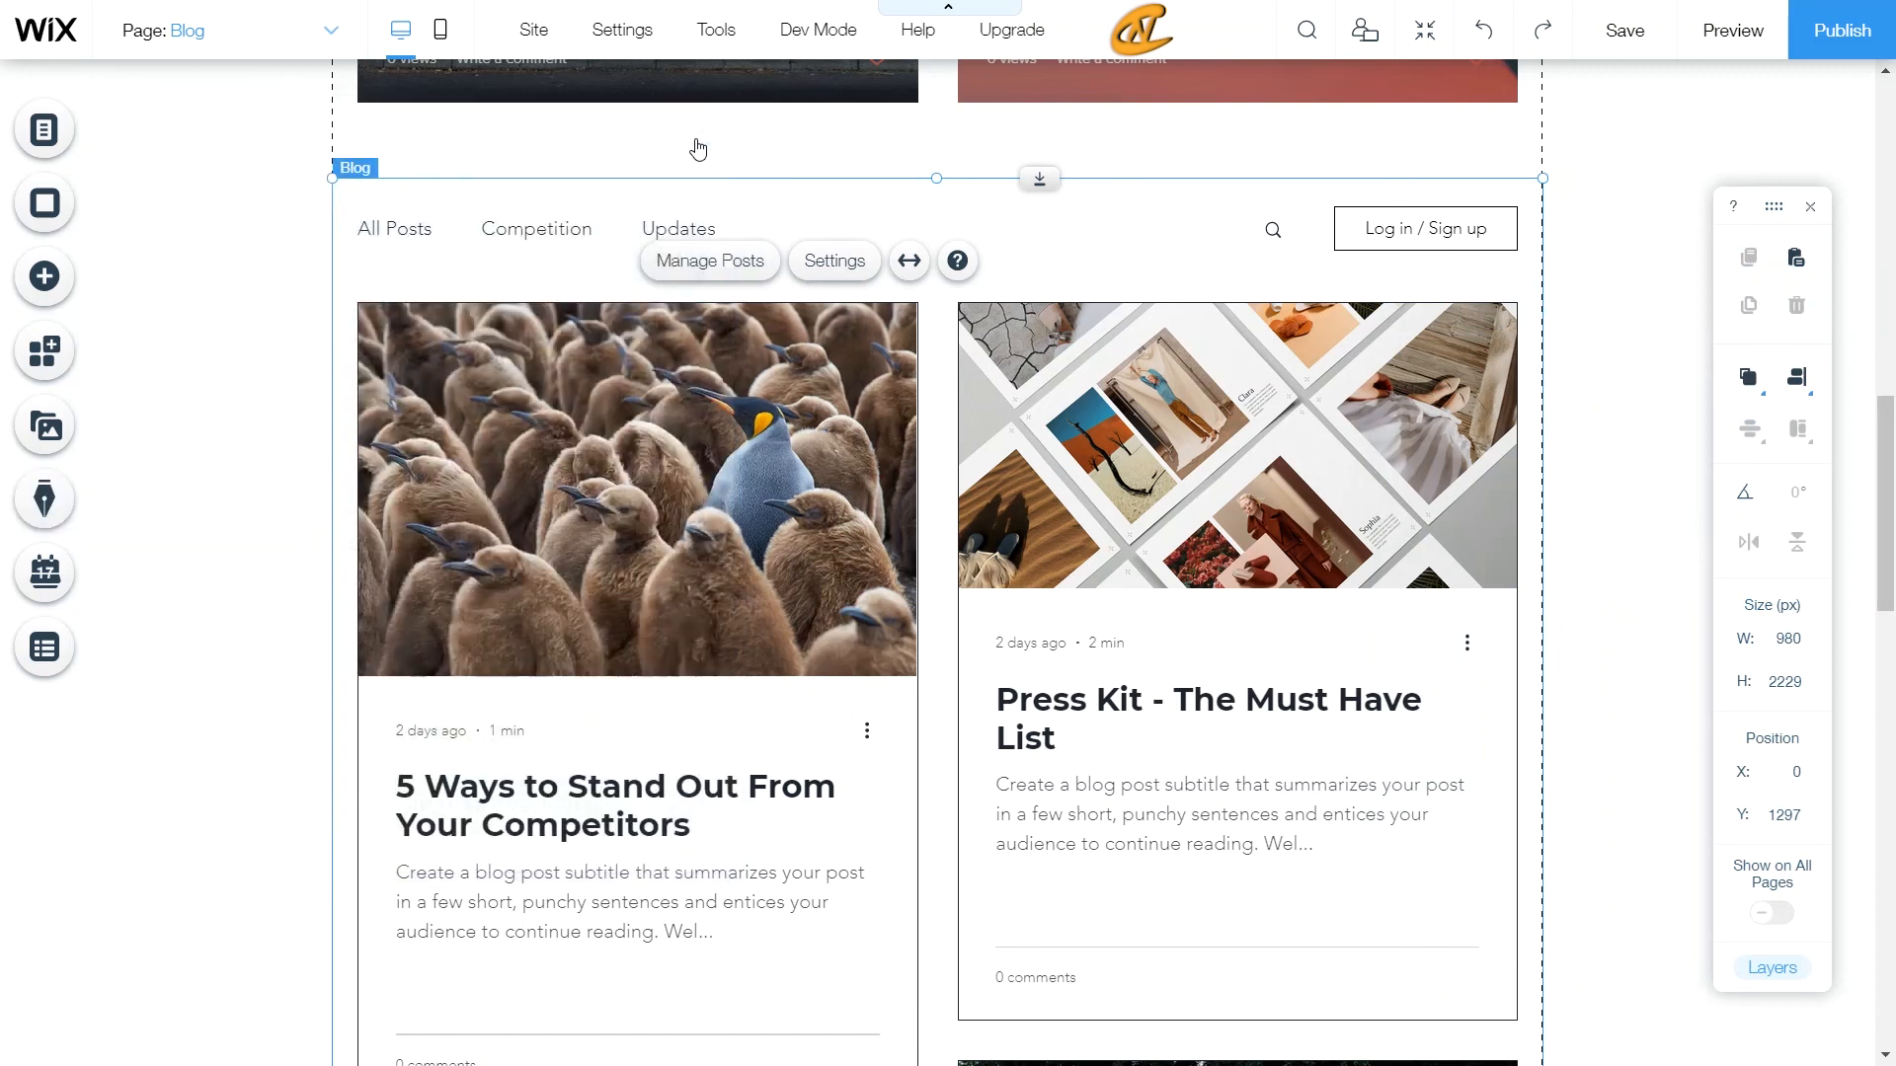
Switch from the Blog page to the Post page in the site's Blog Pages.
scroll(1083, 391, "up", 1)
scroll(1083, 391, "up", 10)
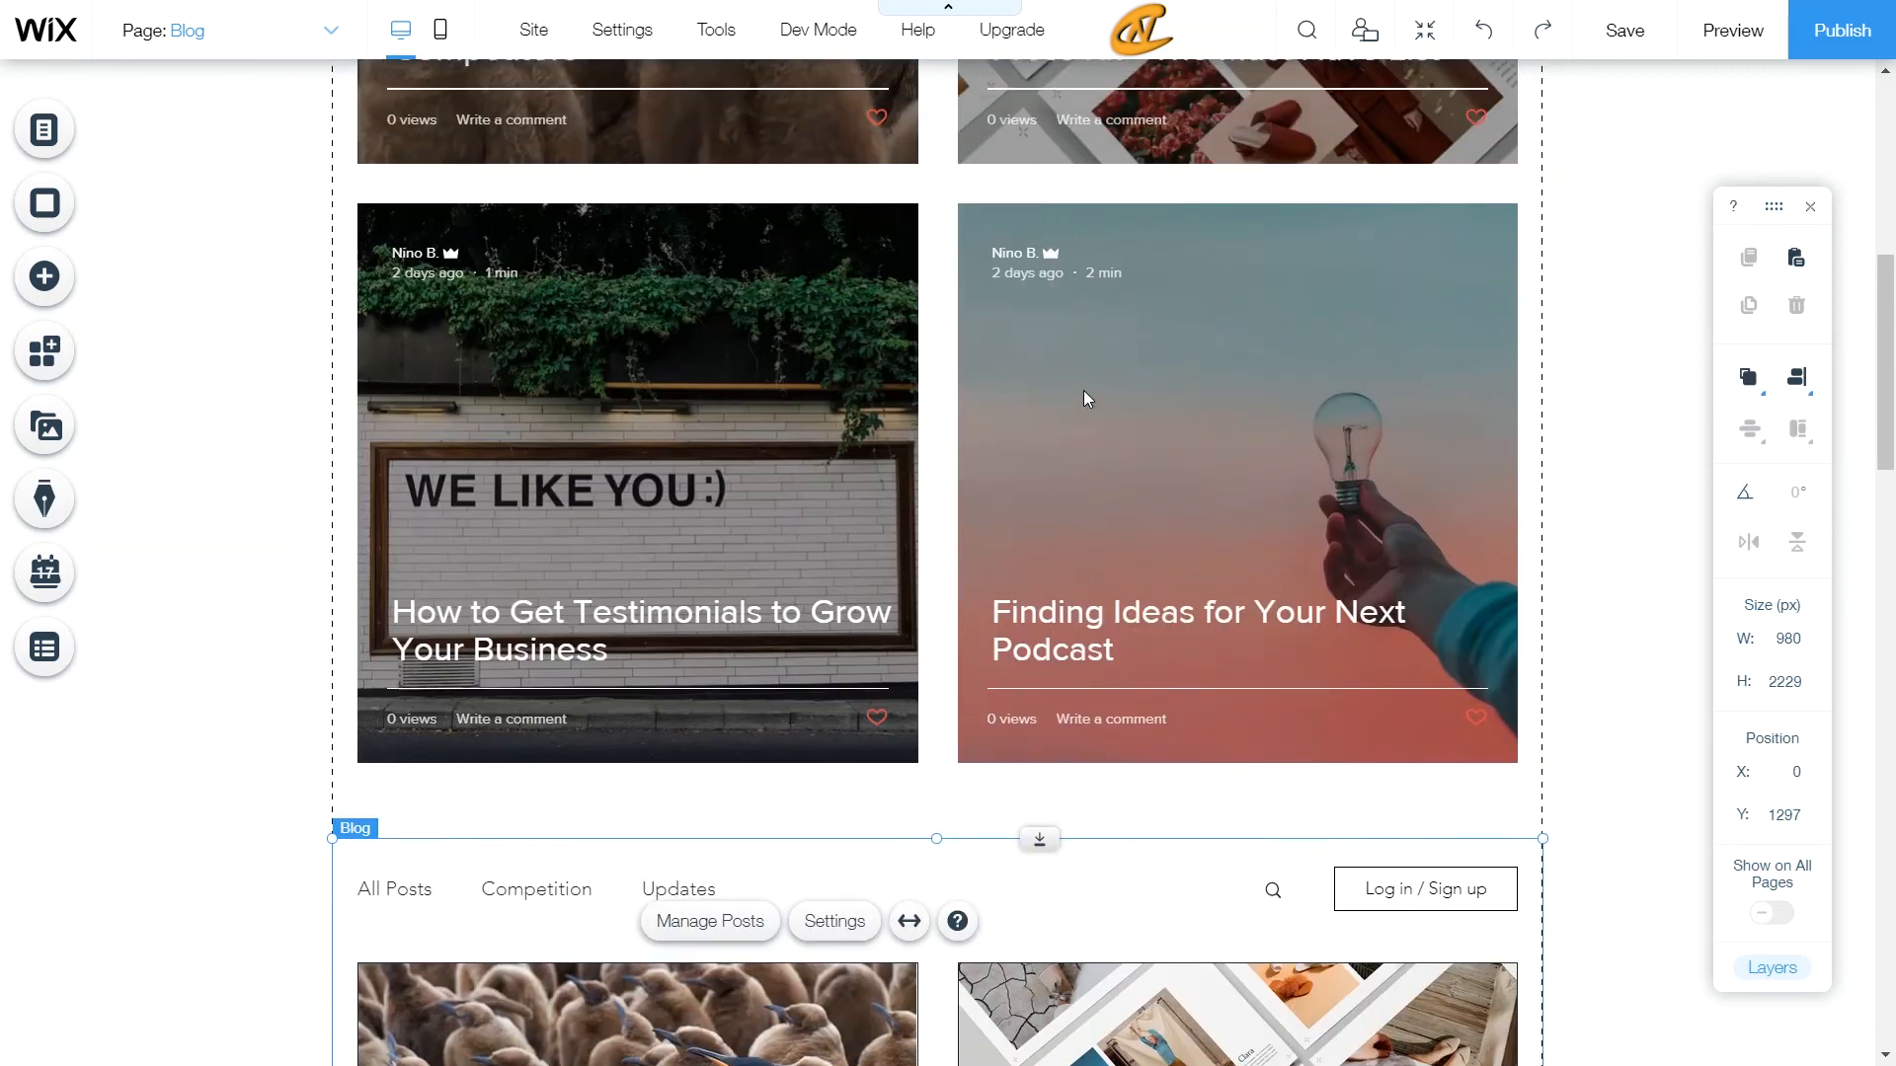
scroll(798, 247, "down", 2)
scroll(791, 262, "up", 2)
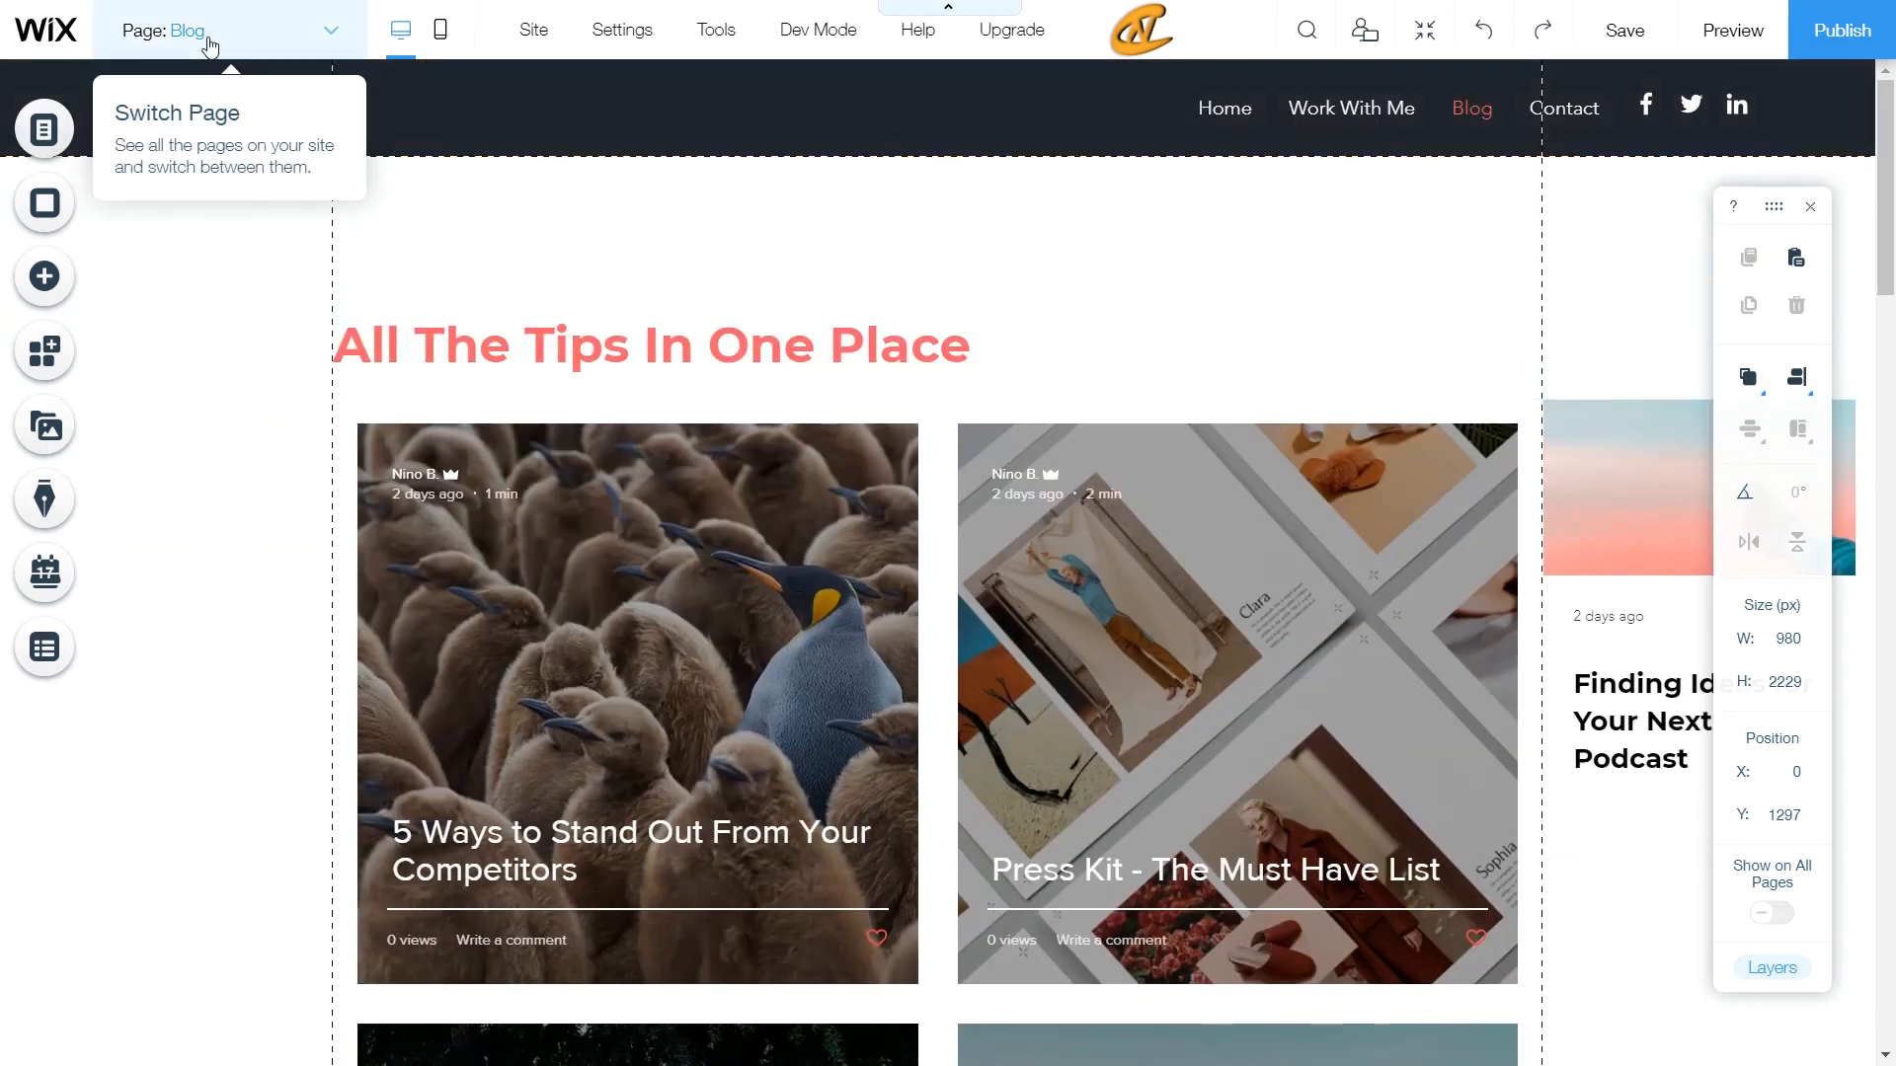
left_click(210, 44)
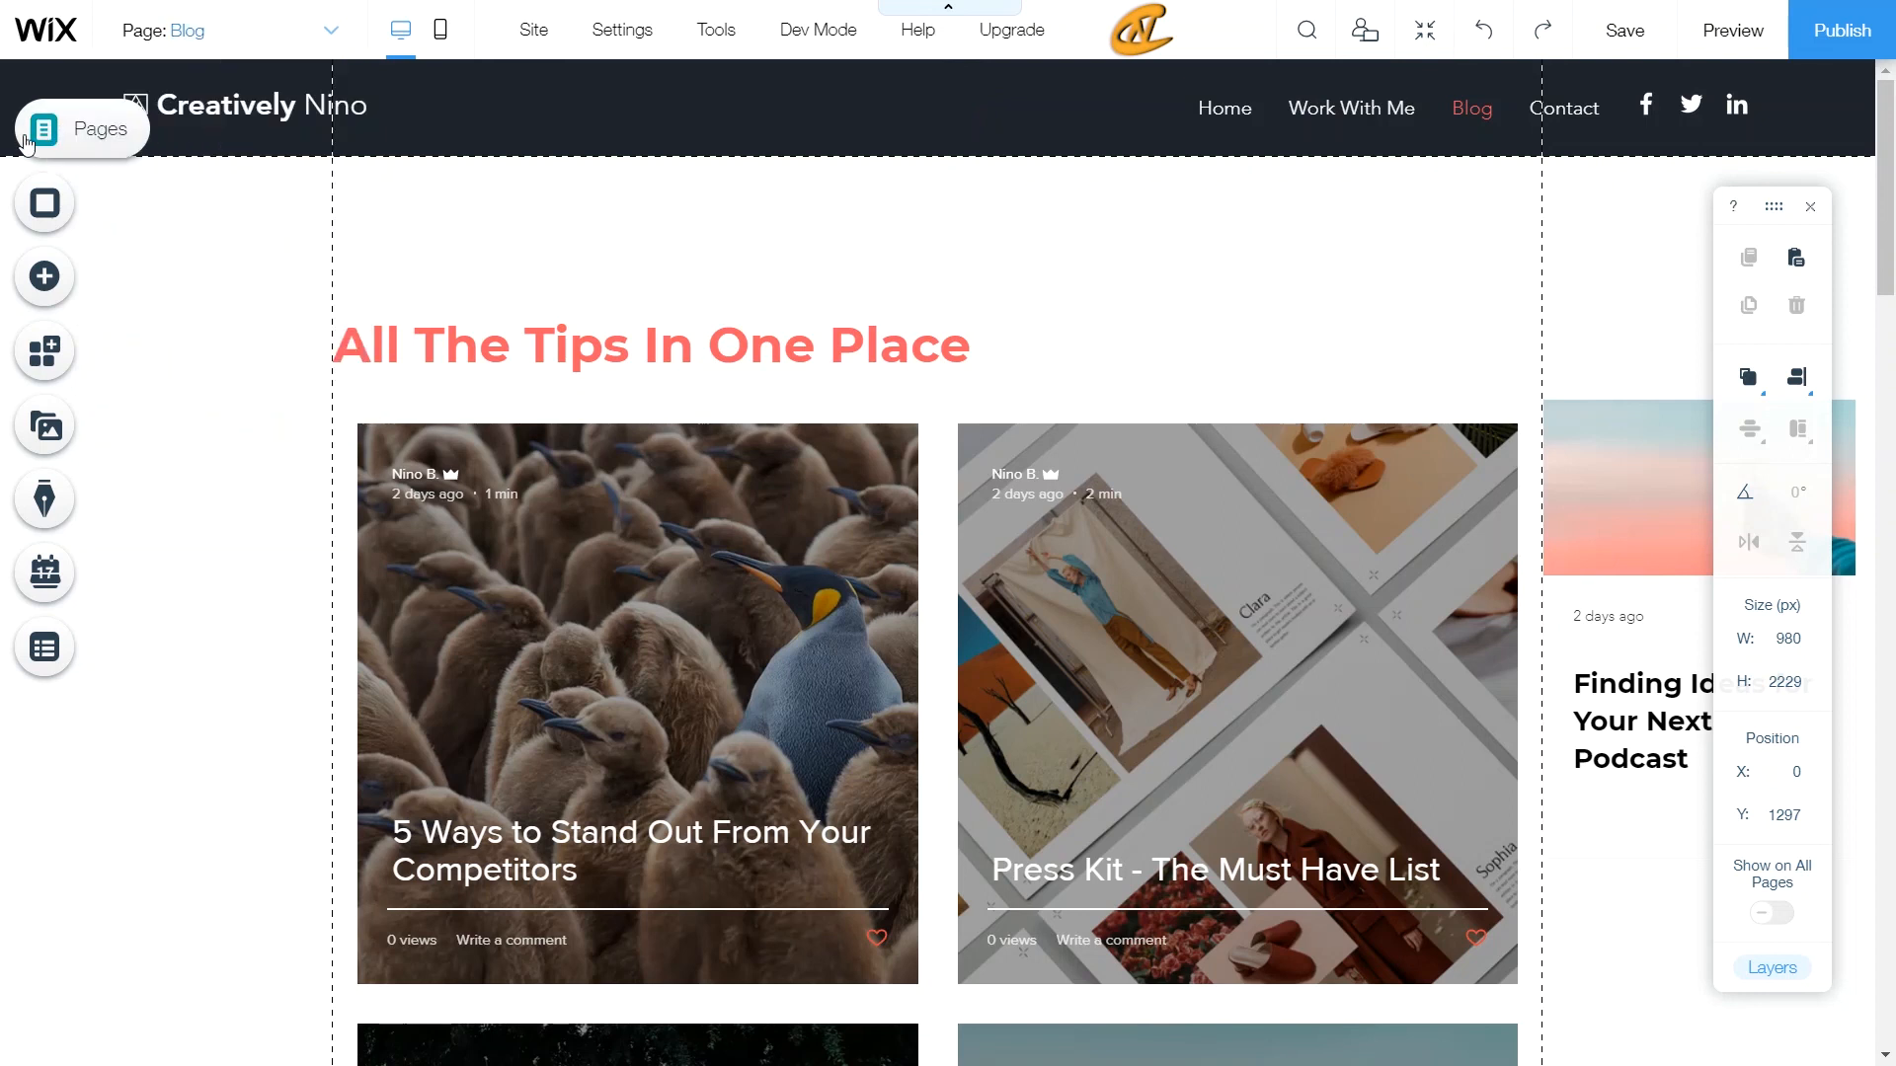
left_click(46, 134)
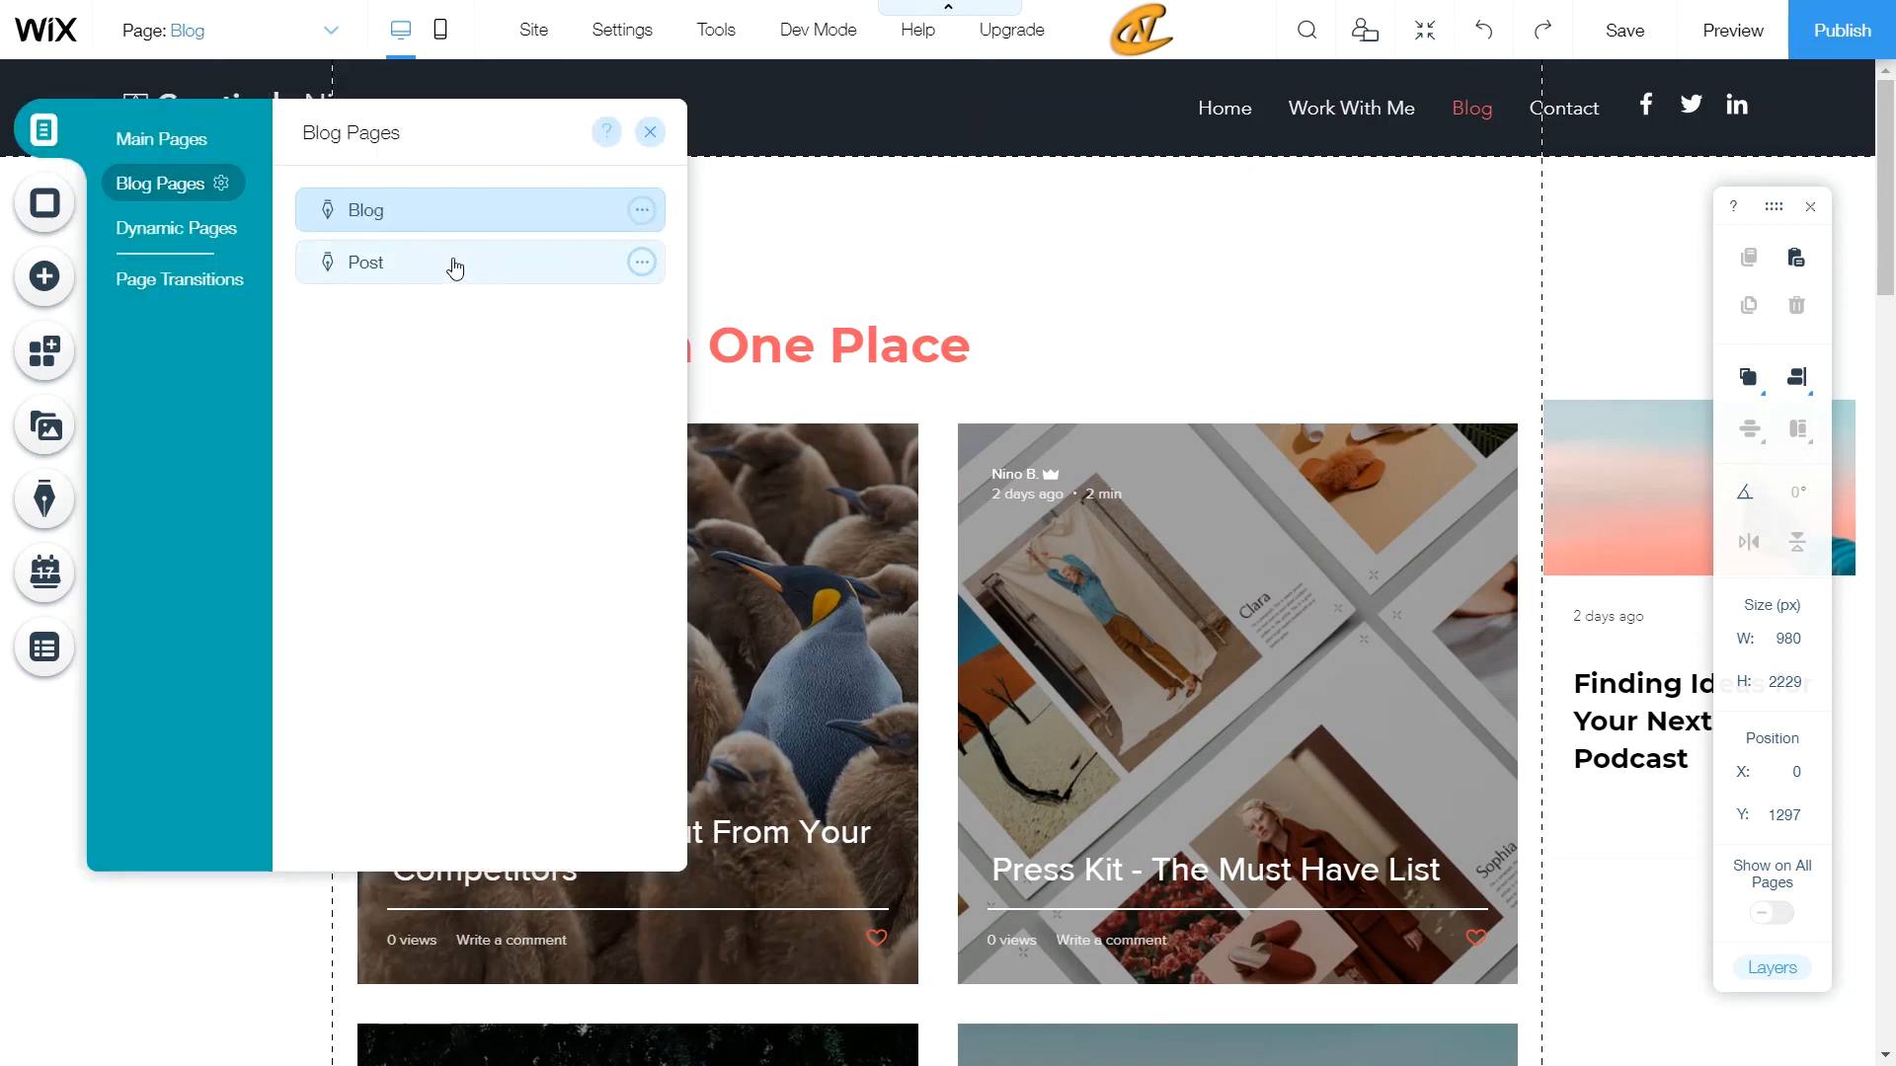
left_click(459, 262)
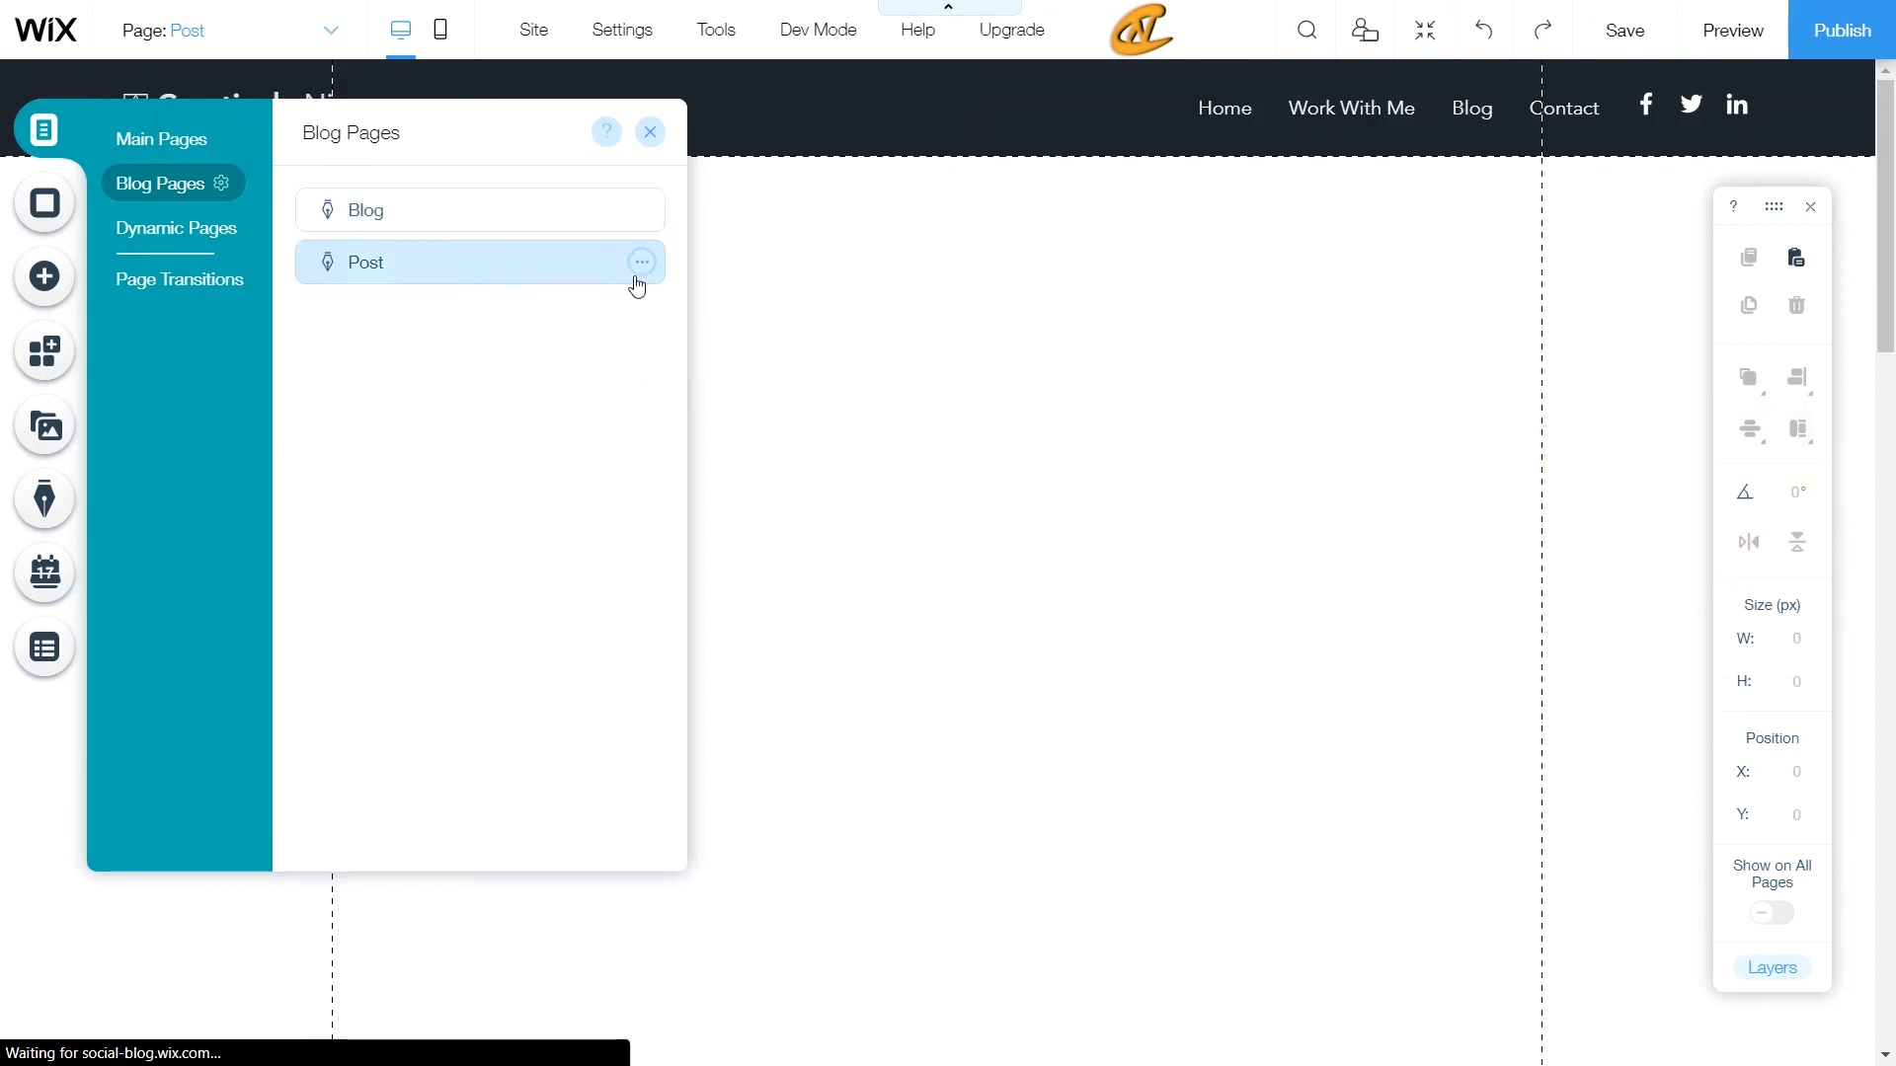
left_click(652, 133)
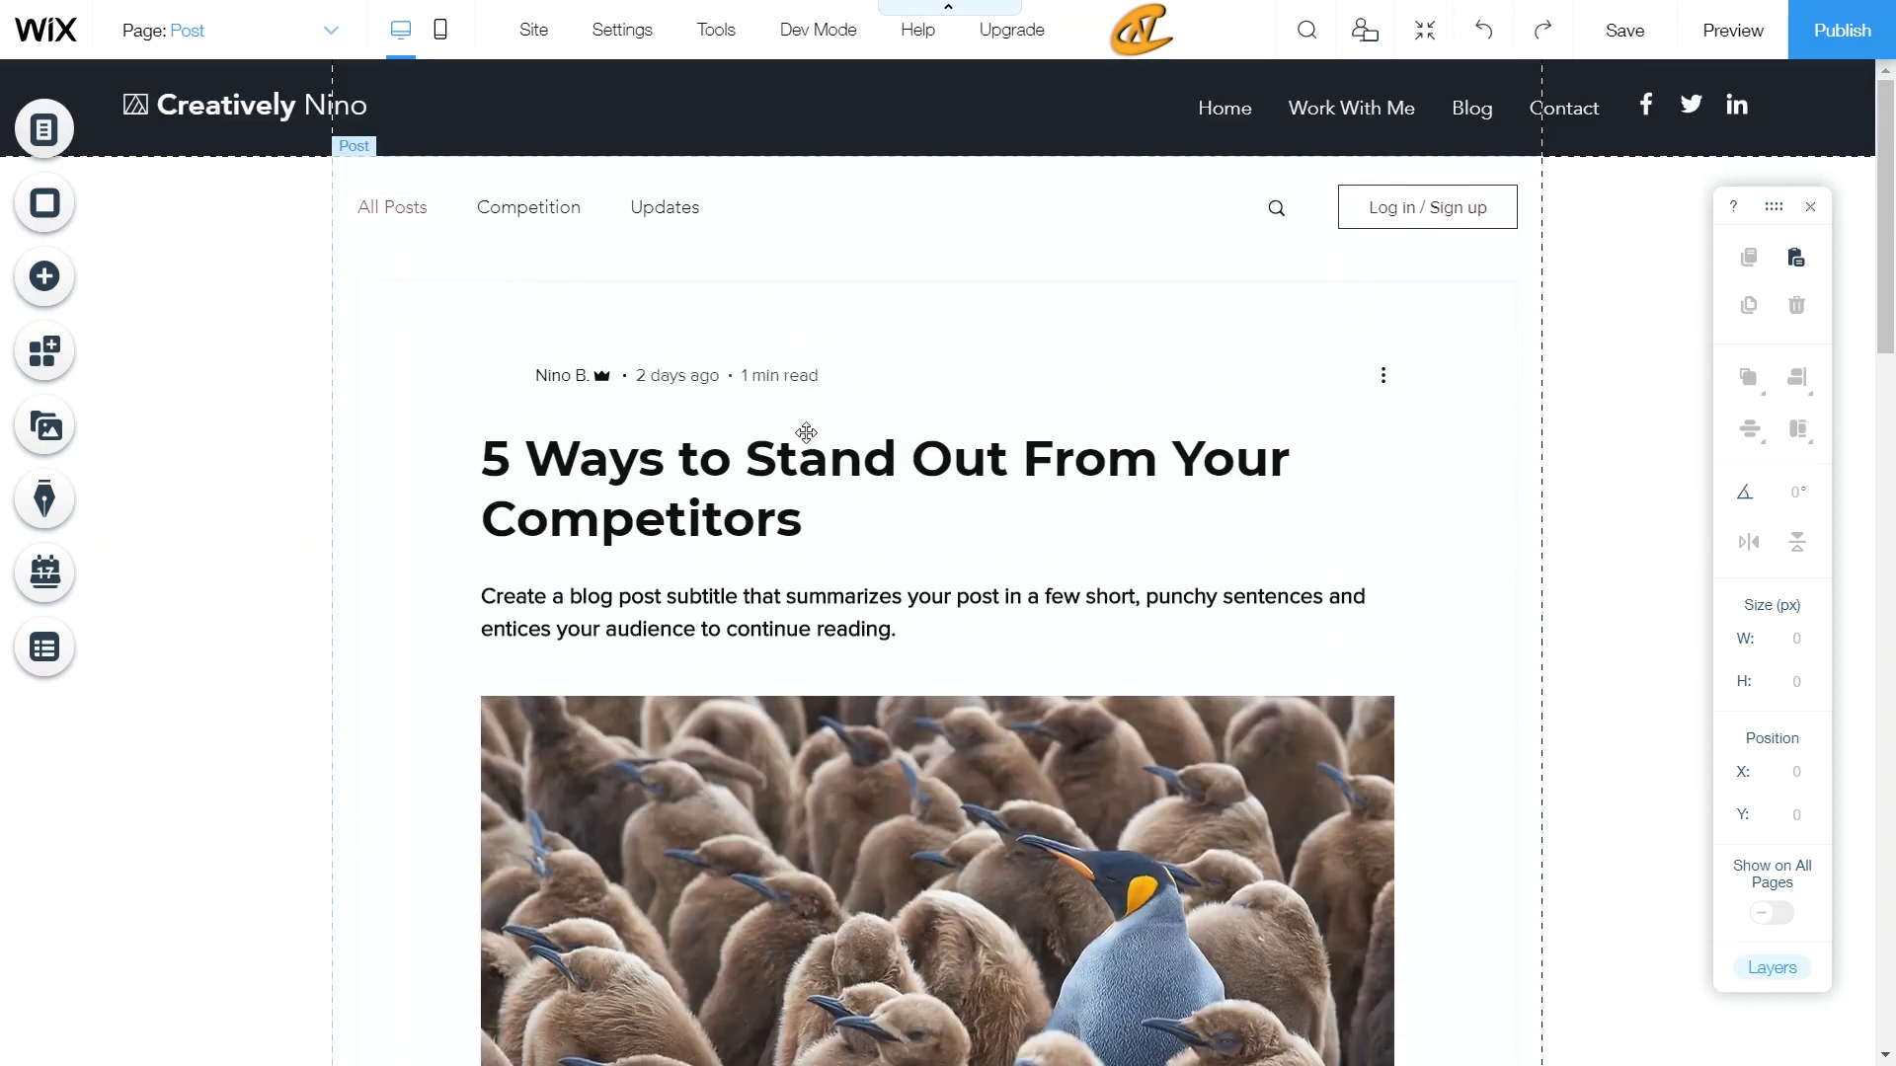
Open the settings of the Post element and move the settings window clear of the post's author line.
left_click(954, 445)
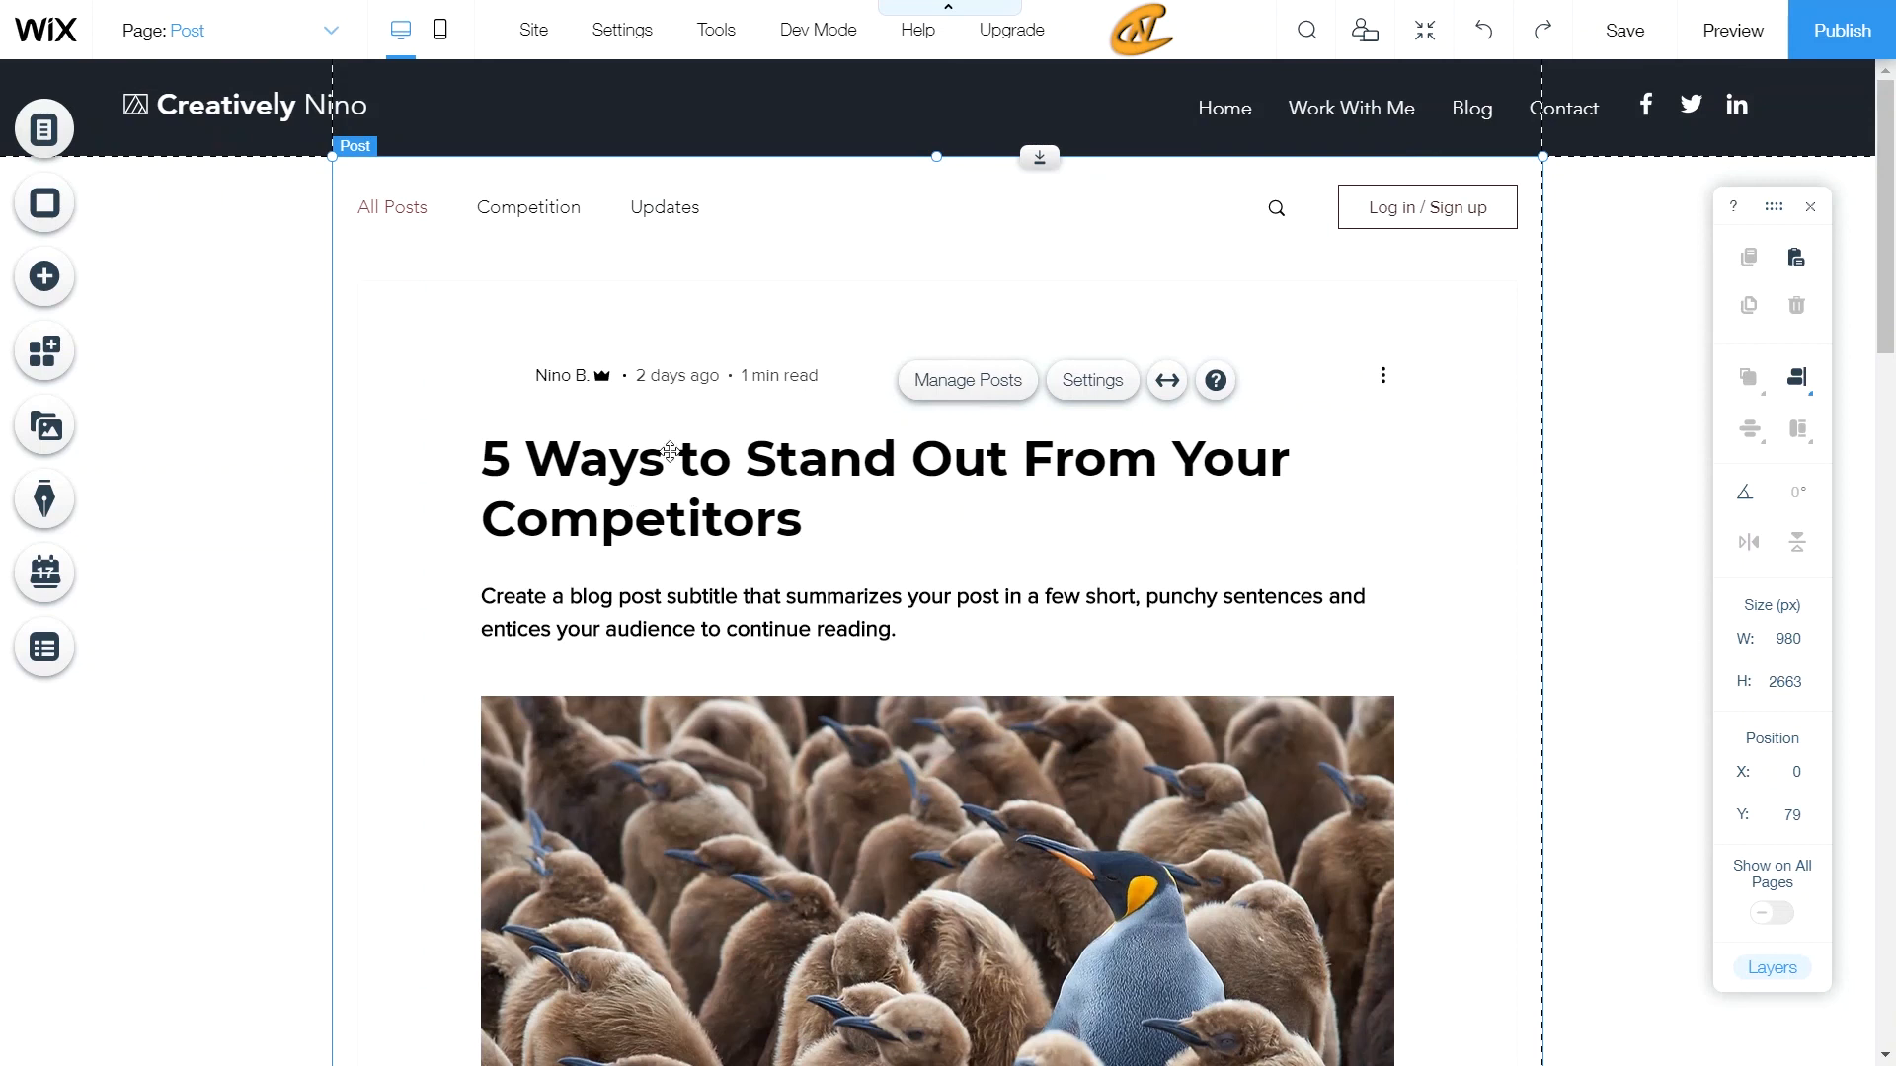
scroll(671, 451, "down", 5)
scroll(676, 452, "up", 5)
left_click(1084, 403)
left_click_drag(309, 174, 317, 313)
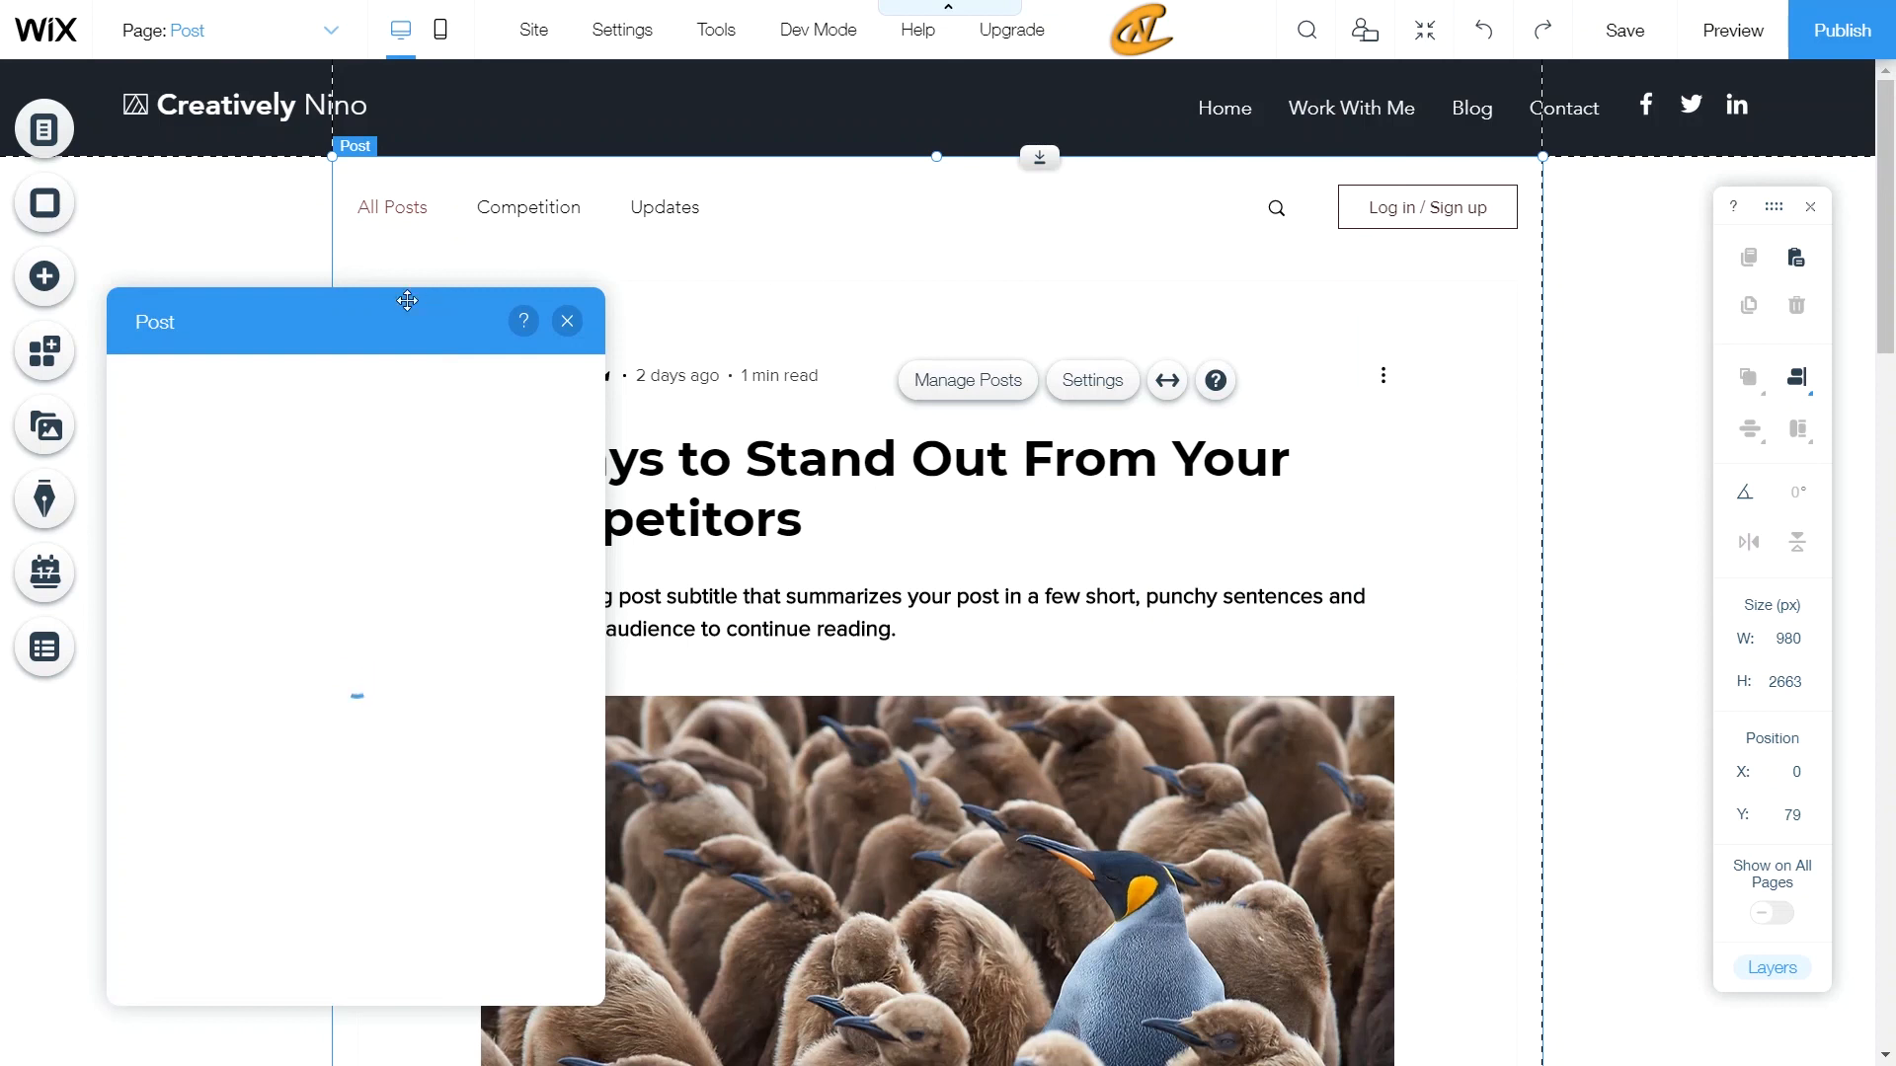
left_click_drag(346, 316, 1468, 288)
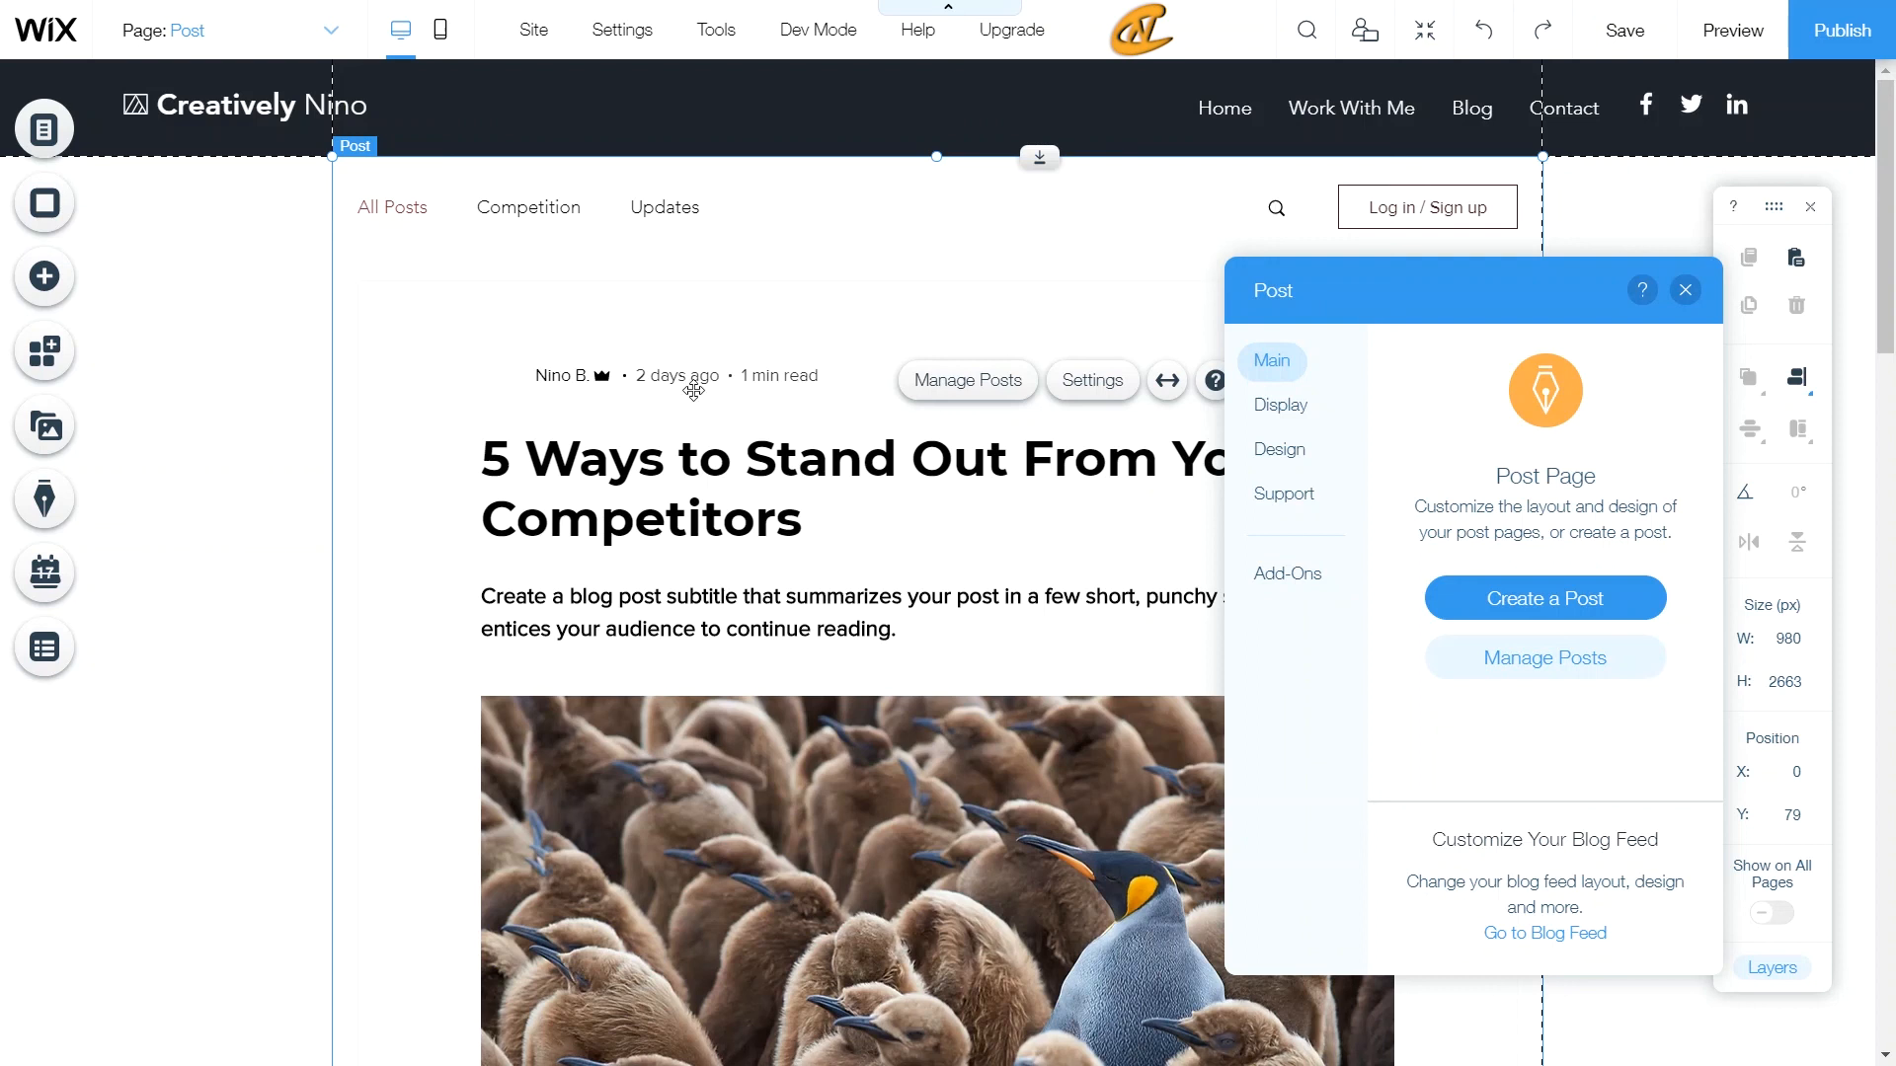
Hide the author name on the post and turn off Show blog menu in the Post display settings.
left_click(1280, 409)
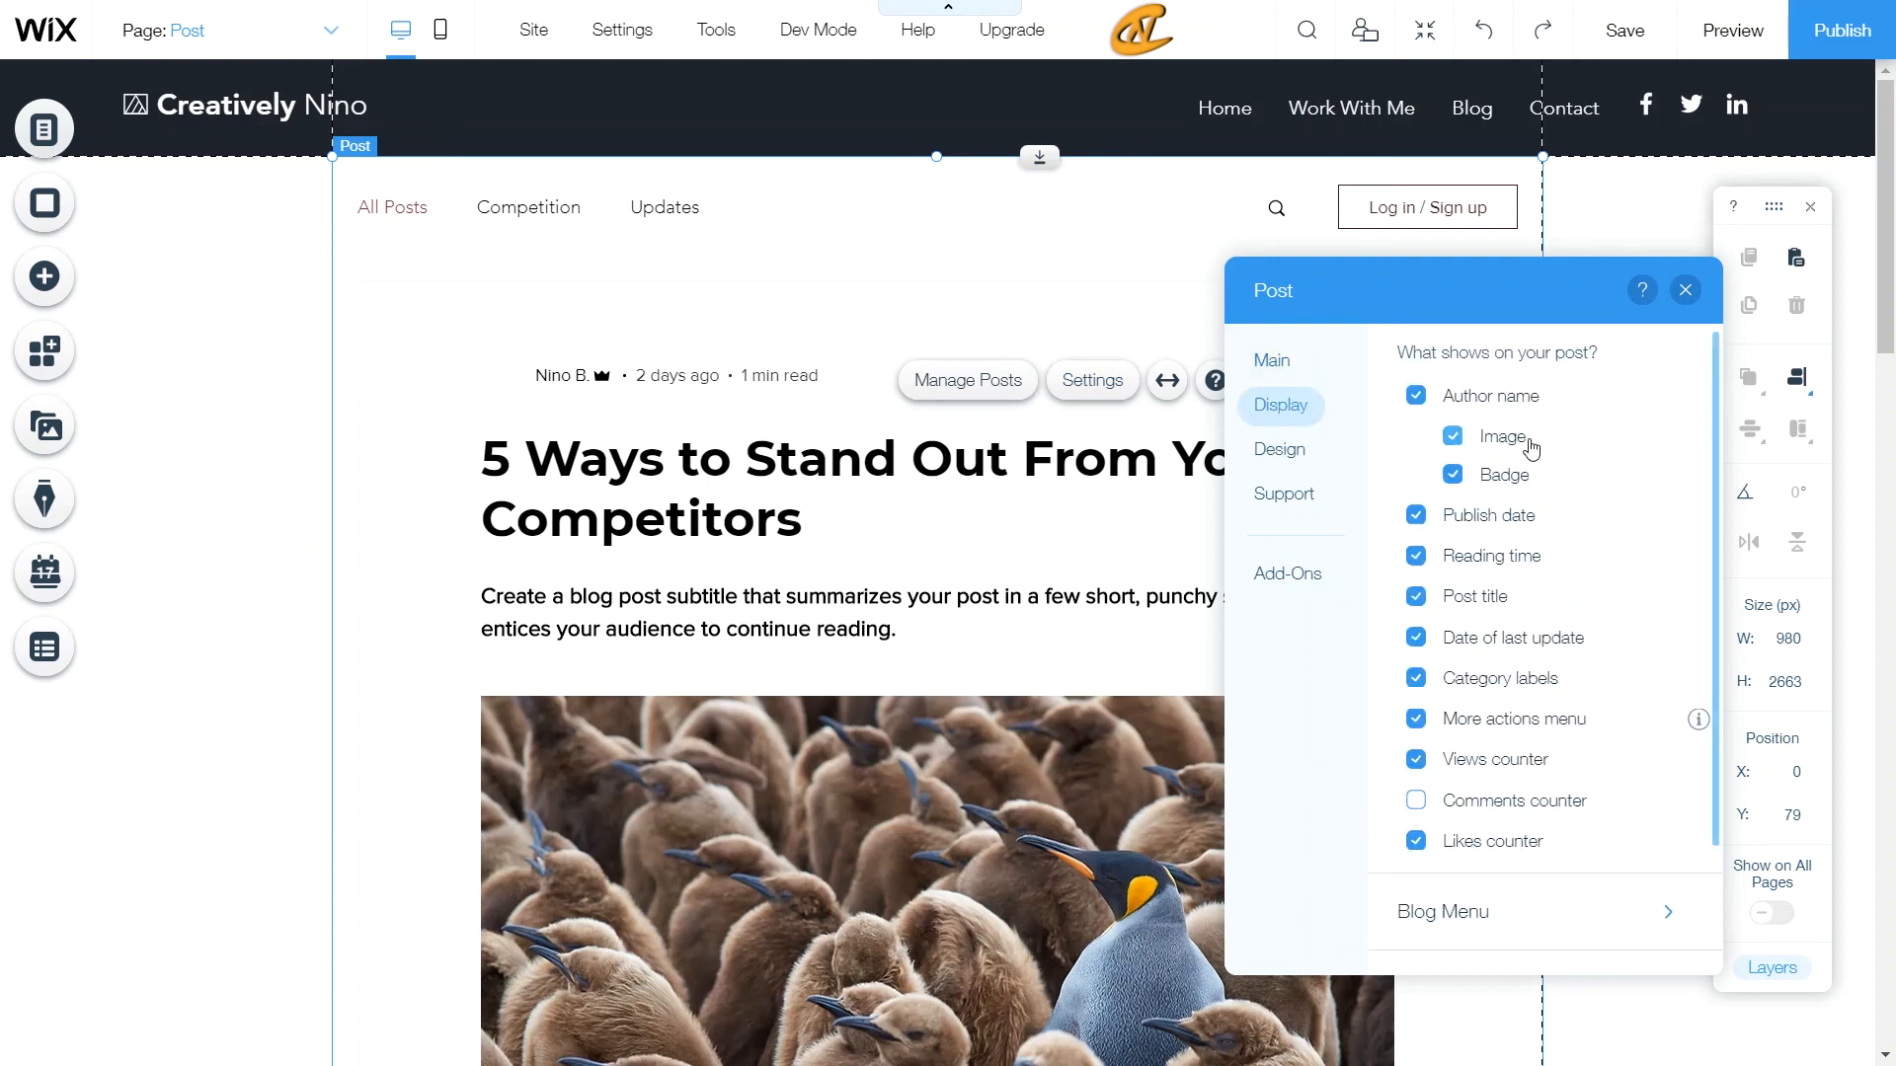
left_click(1414, 396)
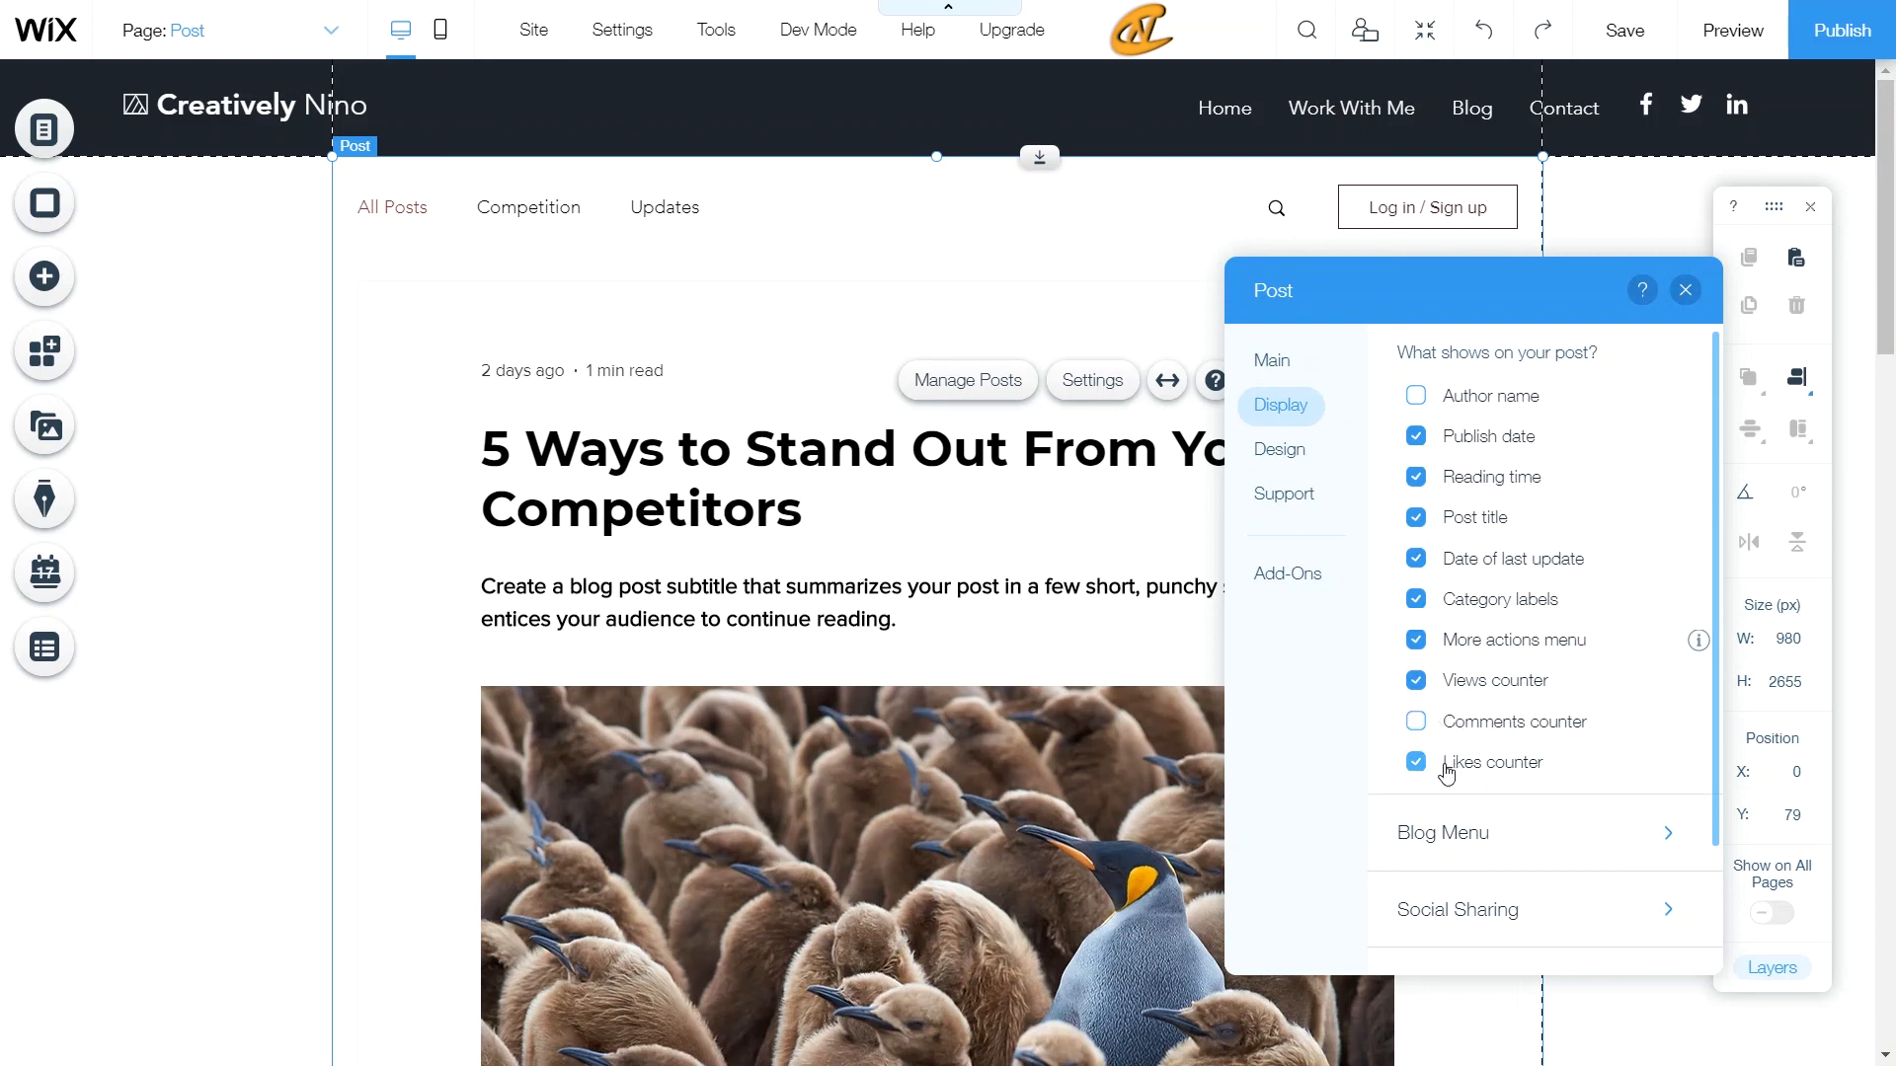
scroll(1513, 613, "down", 1)
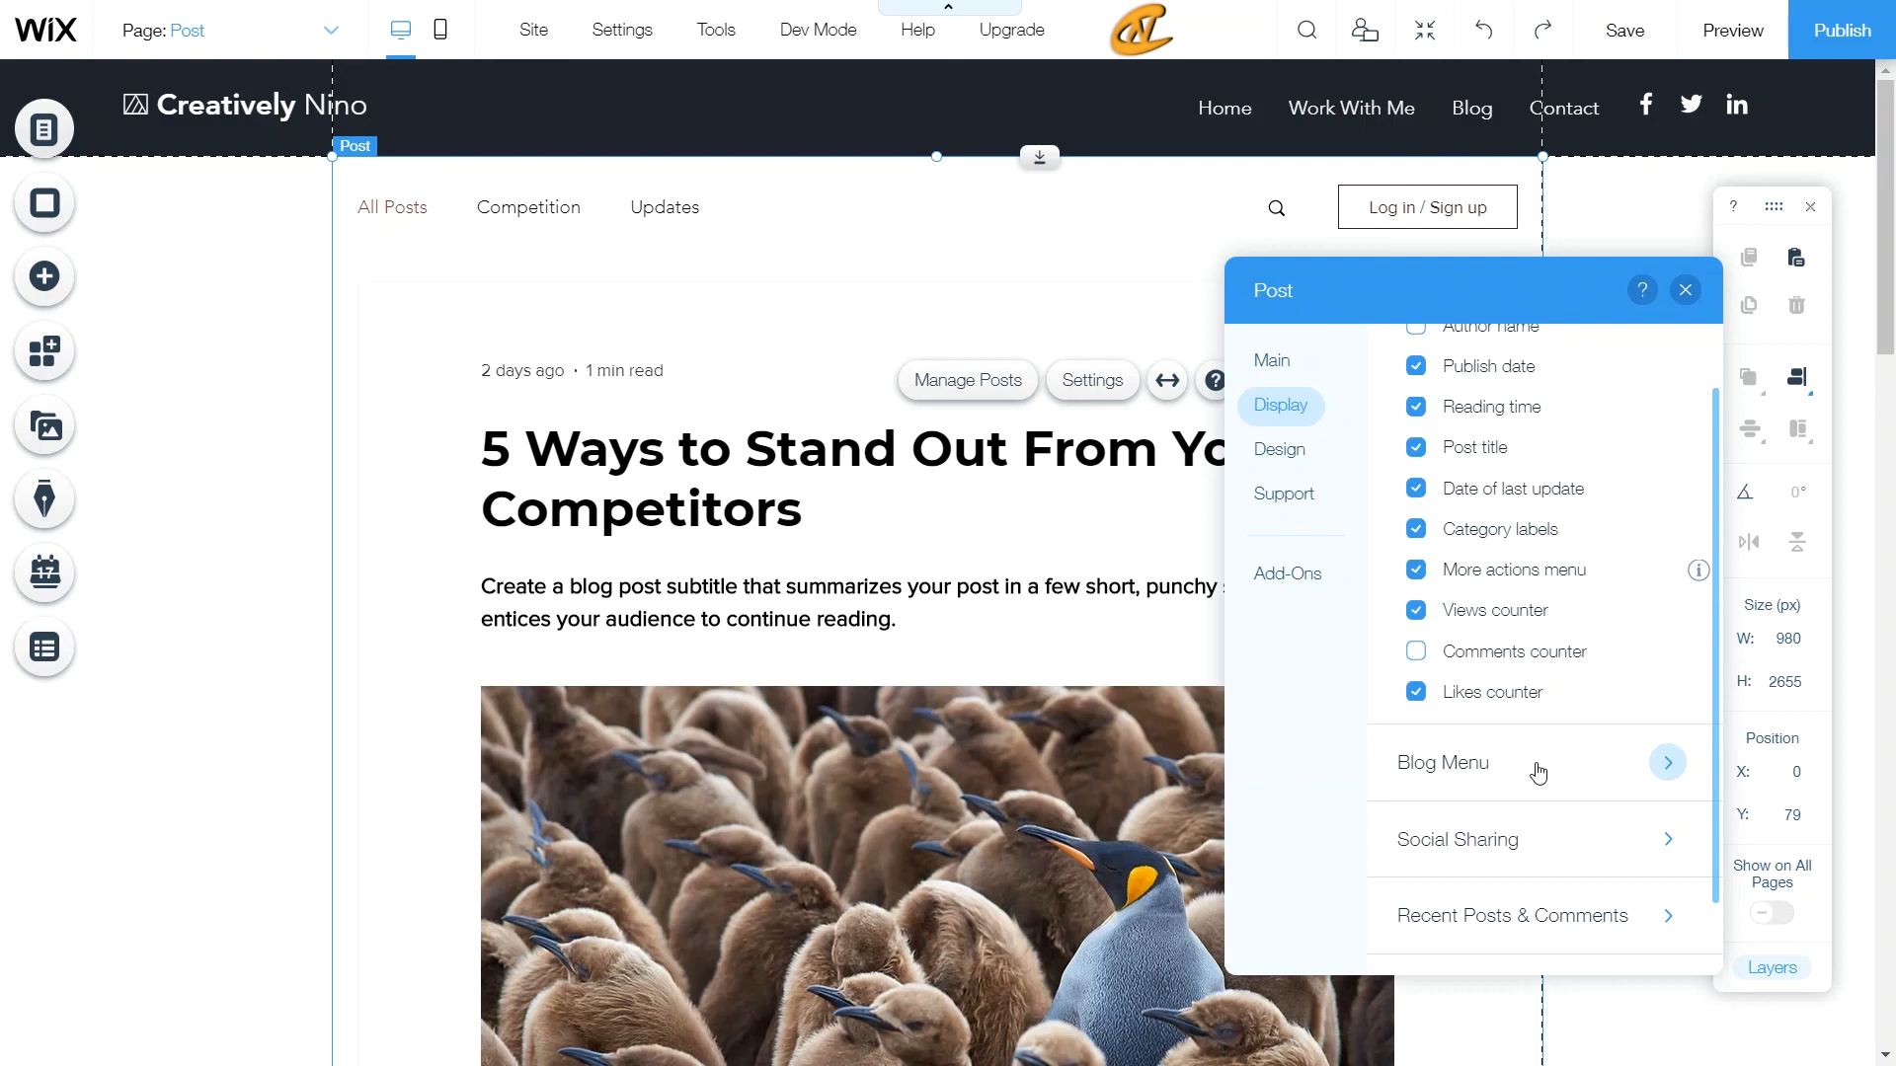
left_click(1528, 785)
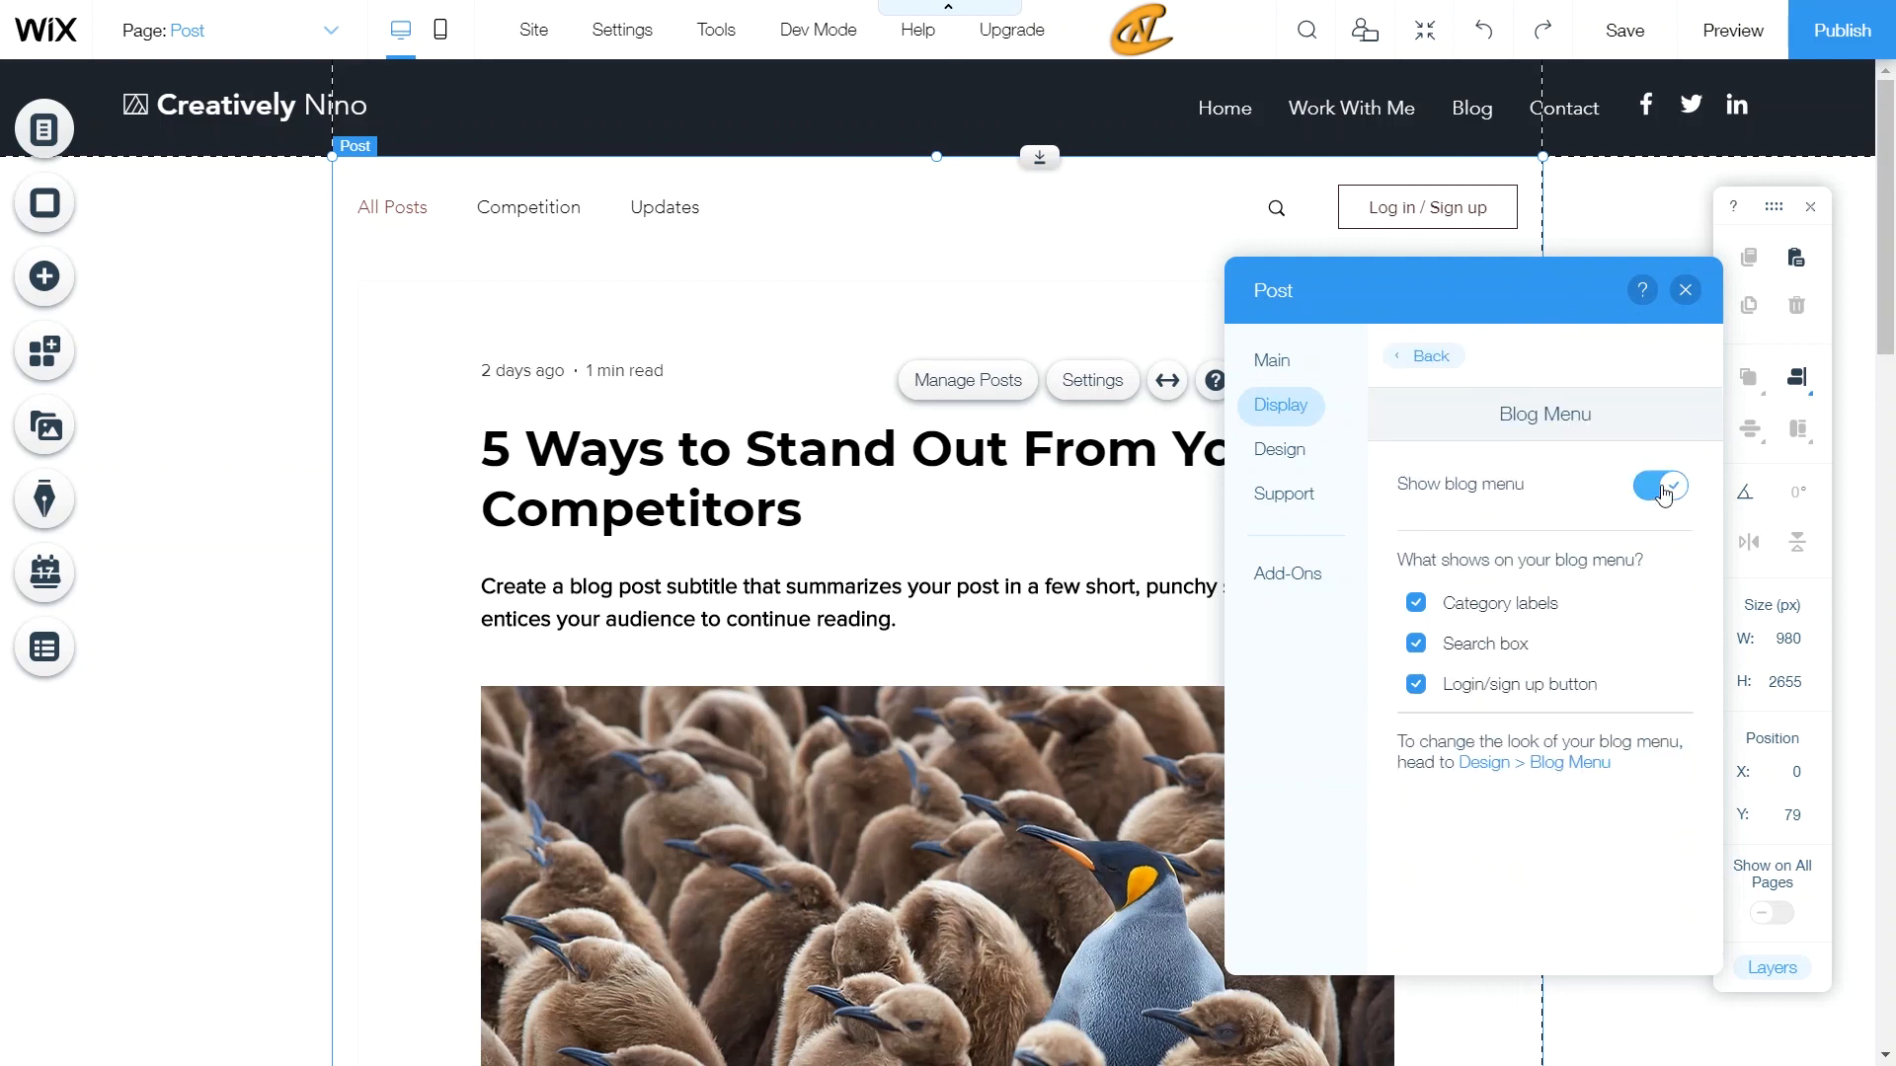
left_click(1662, 485)
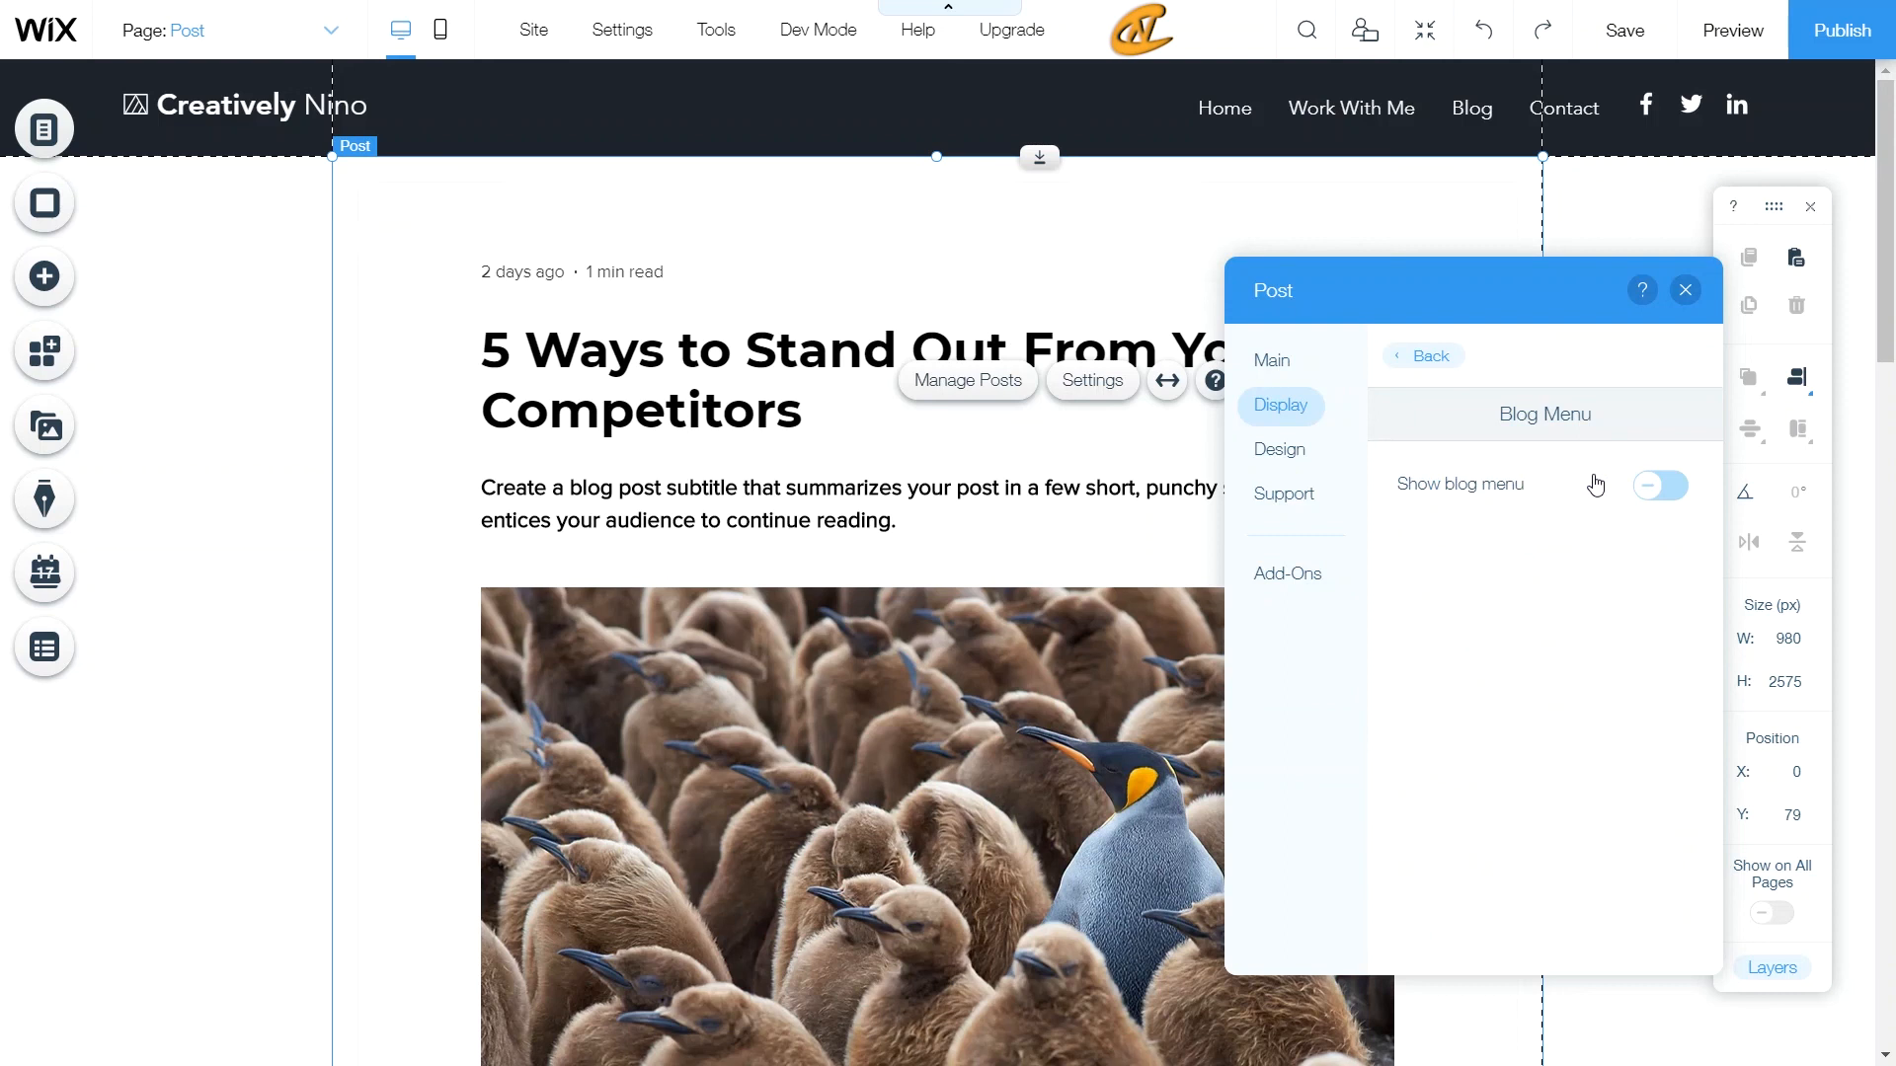
left_click(1420, 358)
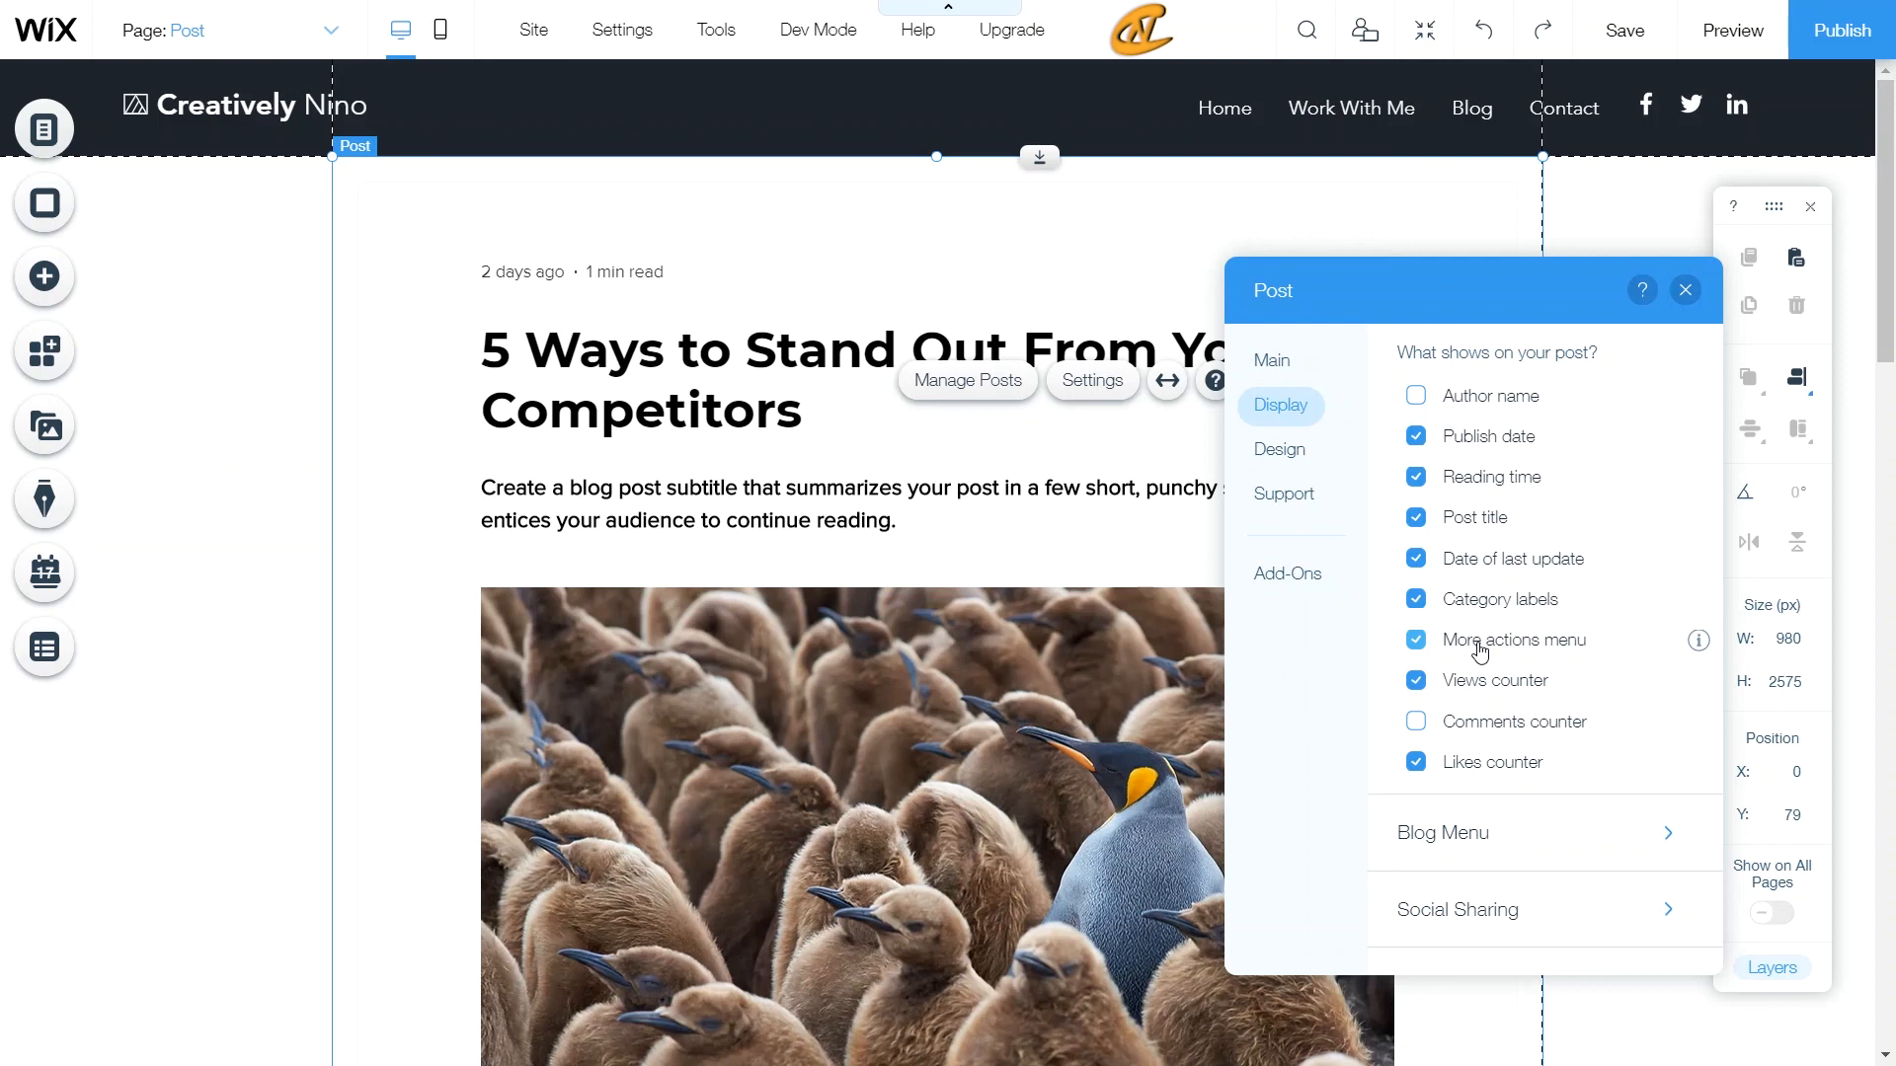
Examine the post's Social Sharing display settings and compare them with the sharing icons below the post text.
scroll(1478, 654, "down", 1)
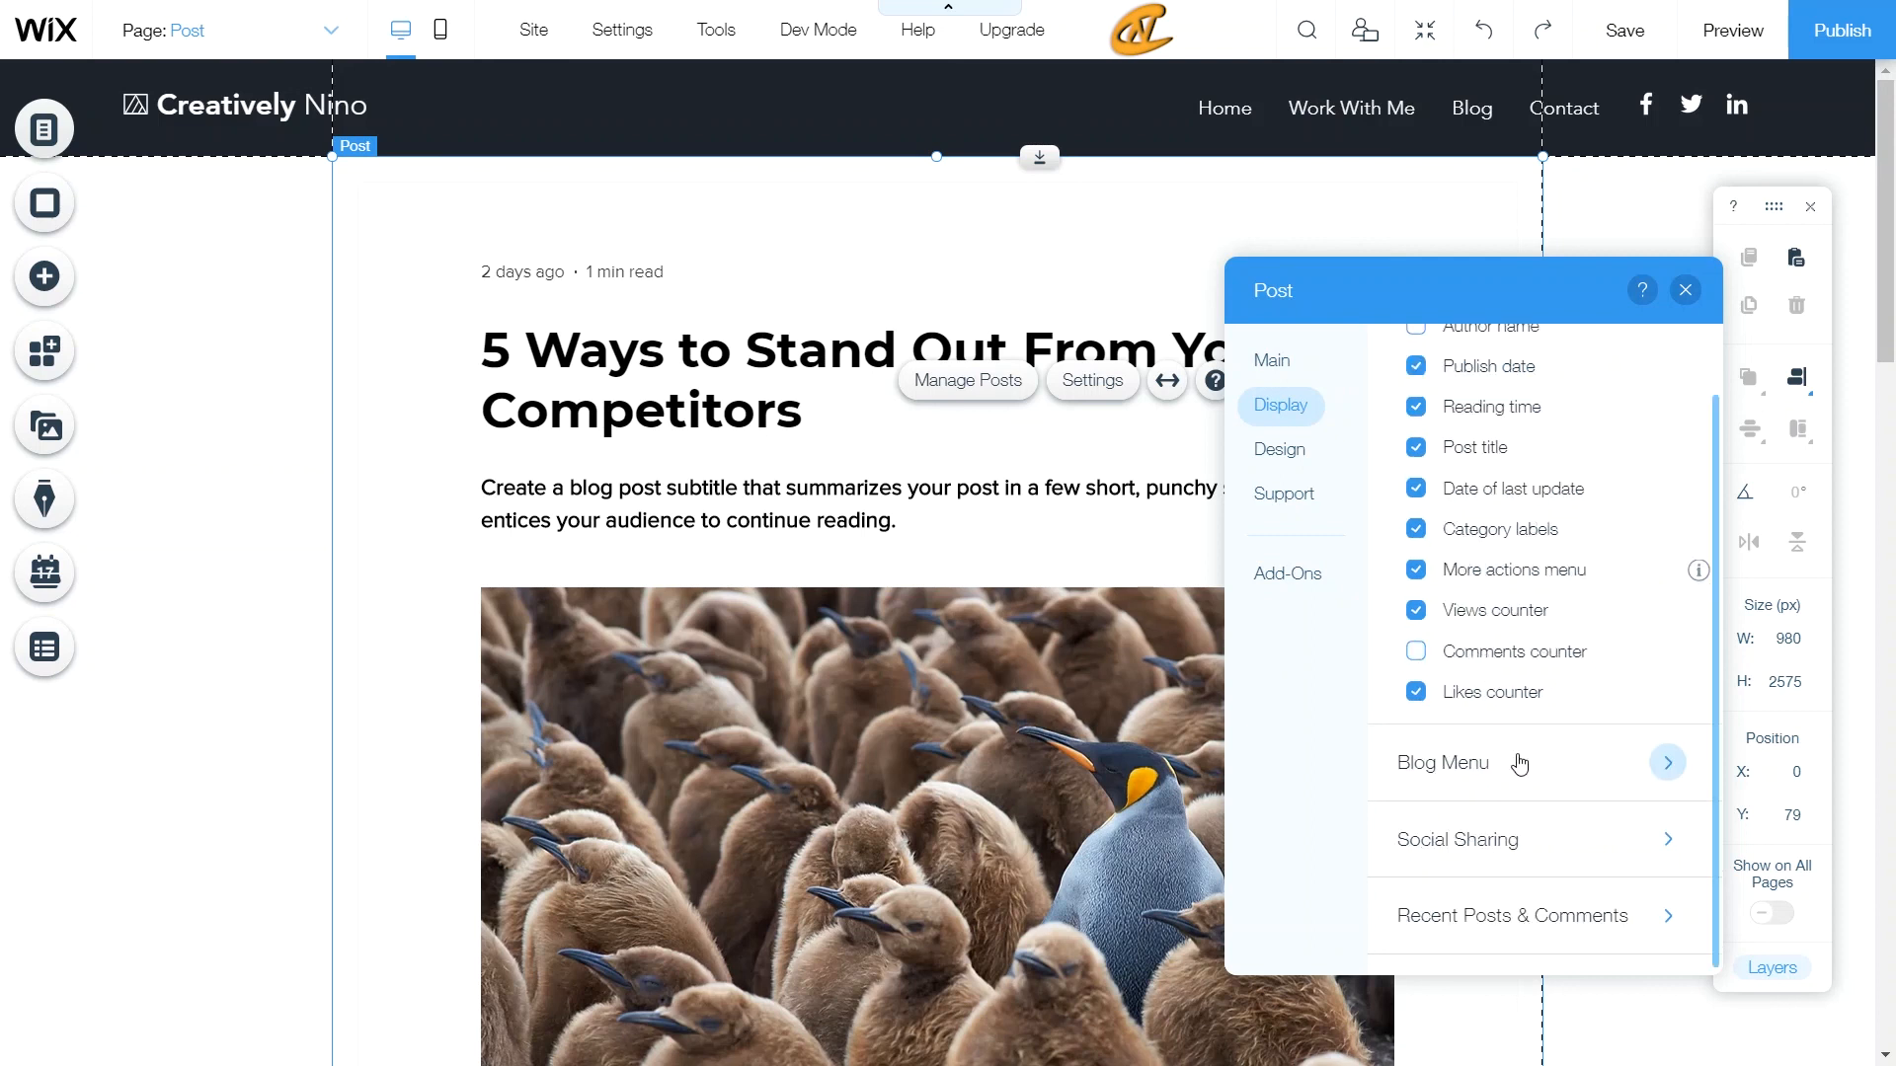
left_click(1531, 839)
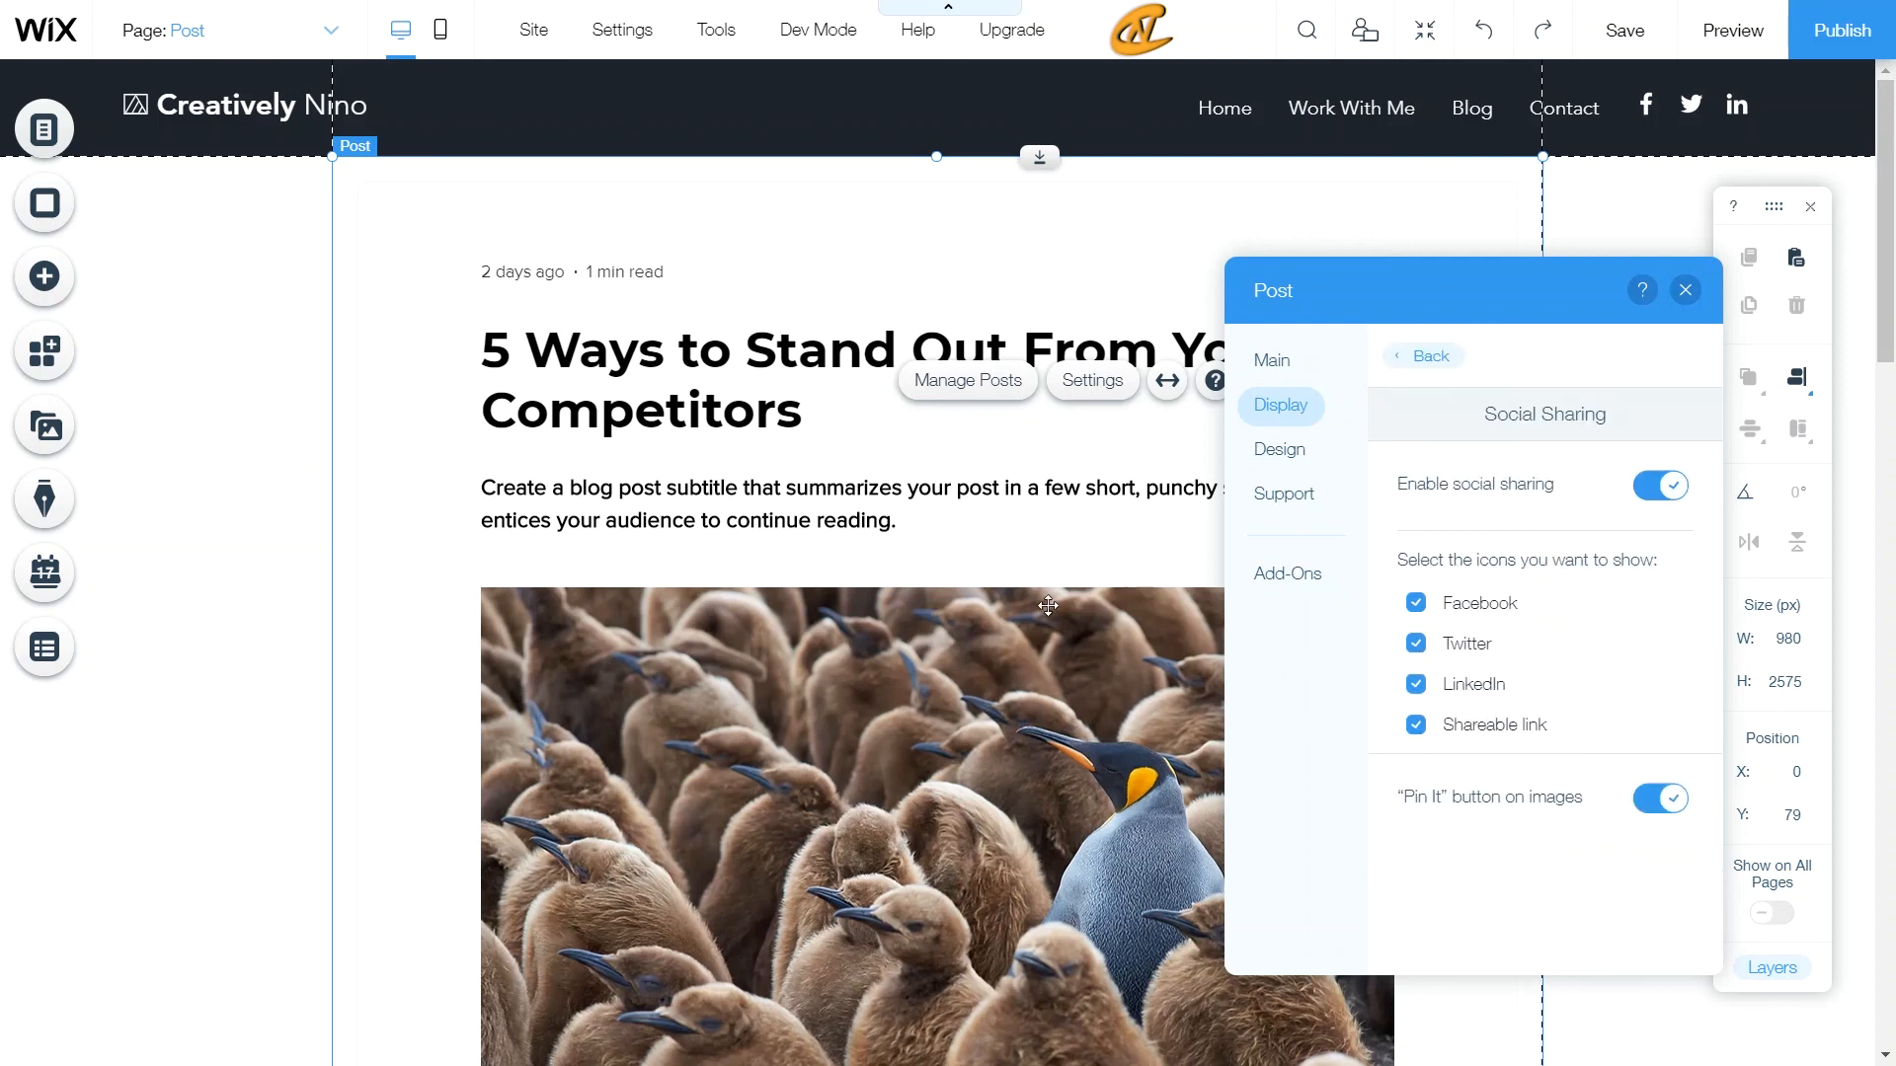
scroll(859, 499, "down", 5)
scroll(838, 499, "down", 10)
scroll(839, 498, "up", 4)
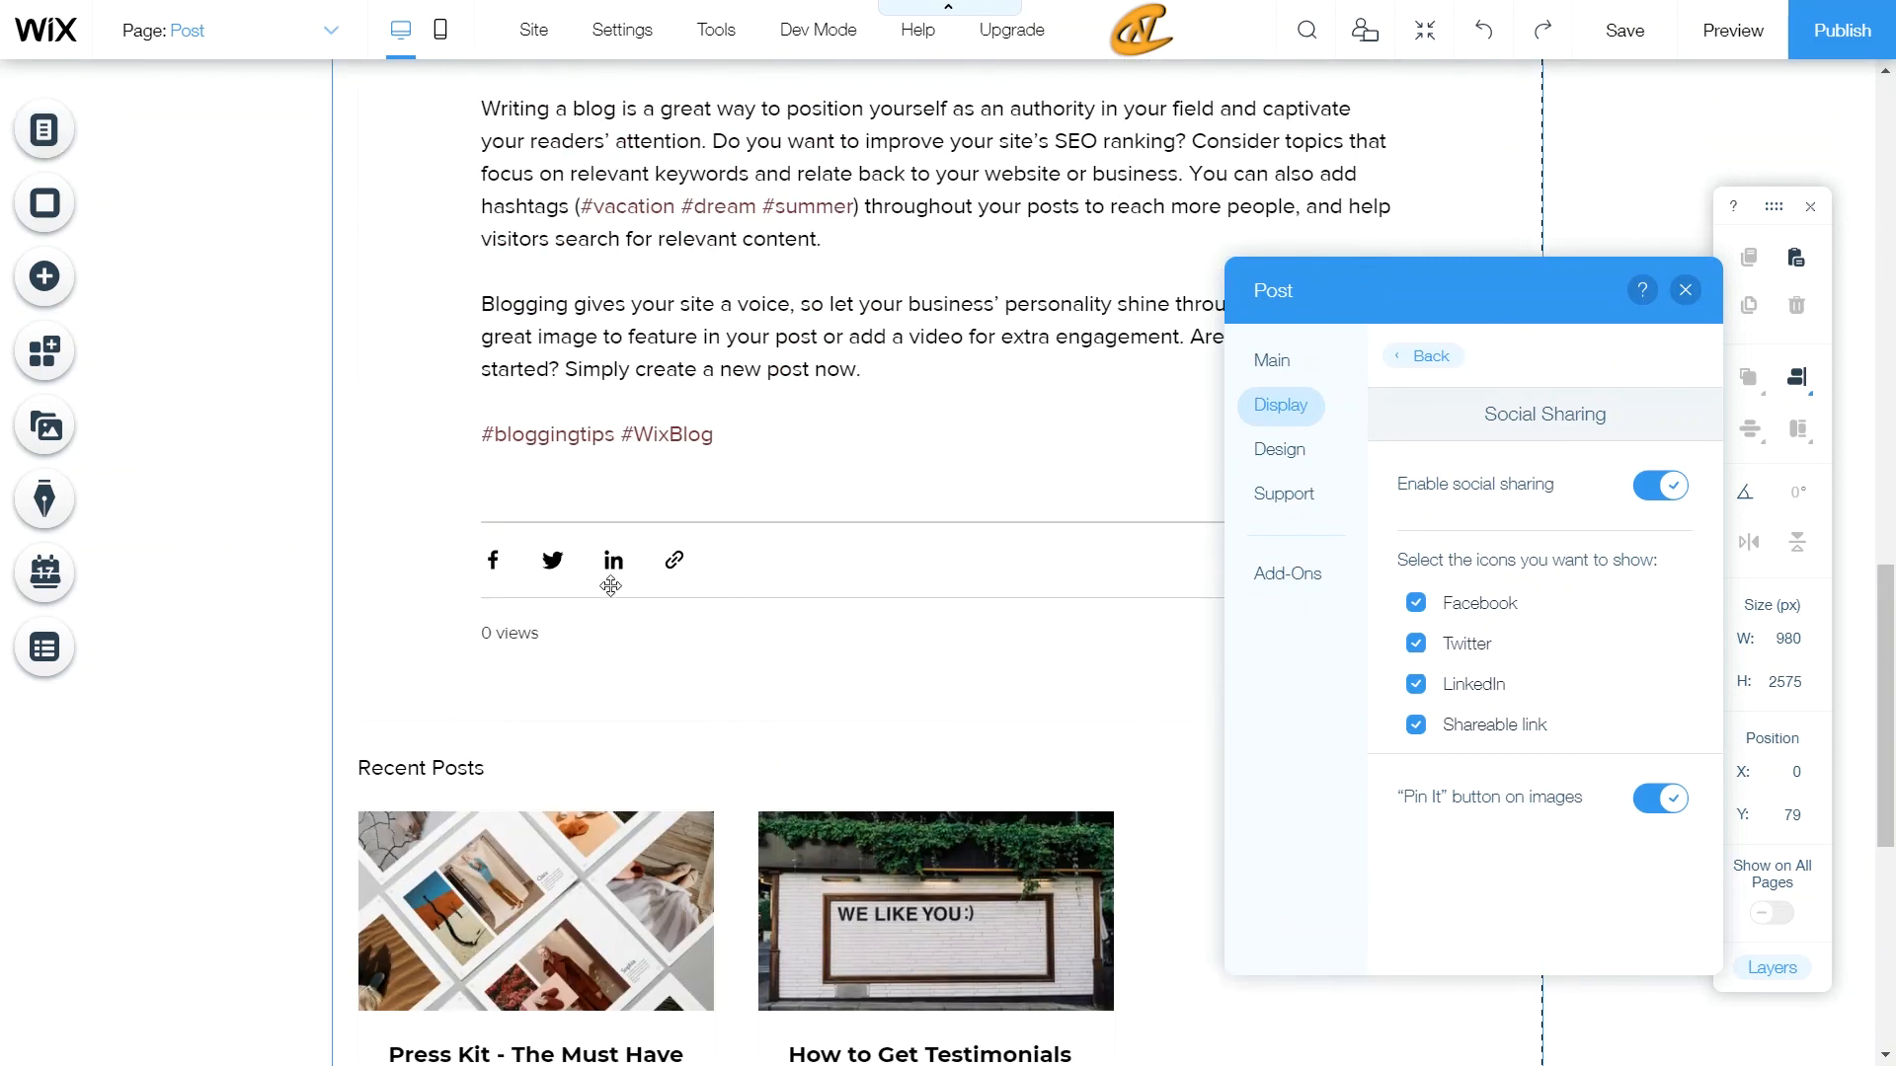
scroll(747, 549, "up", 6)
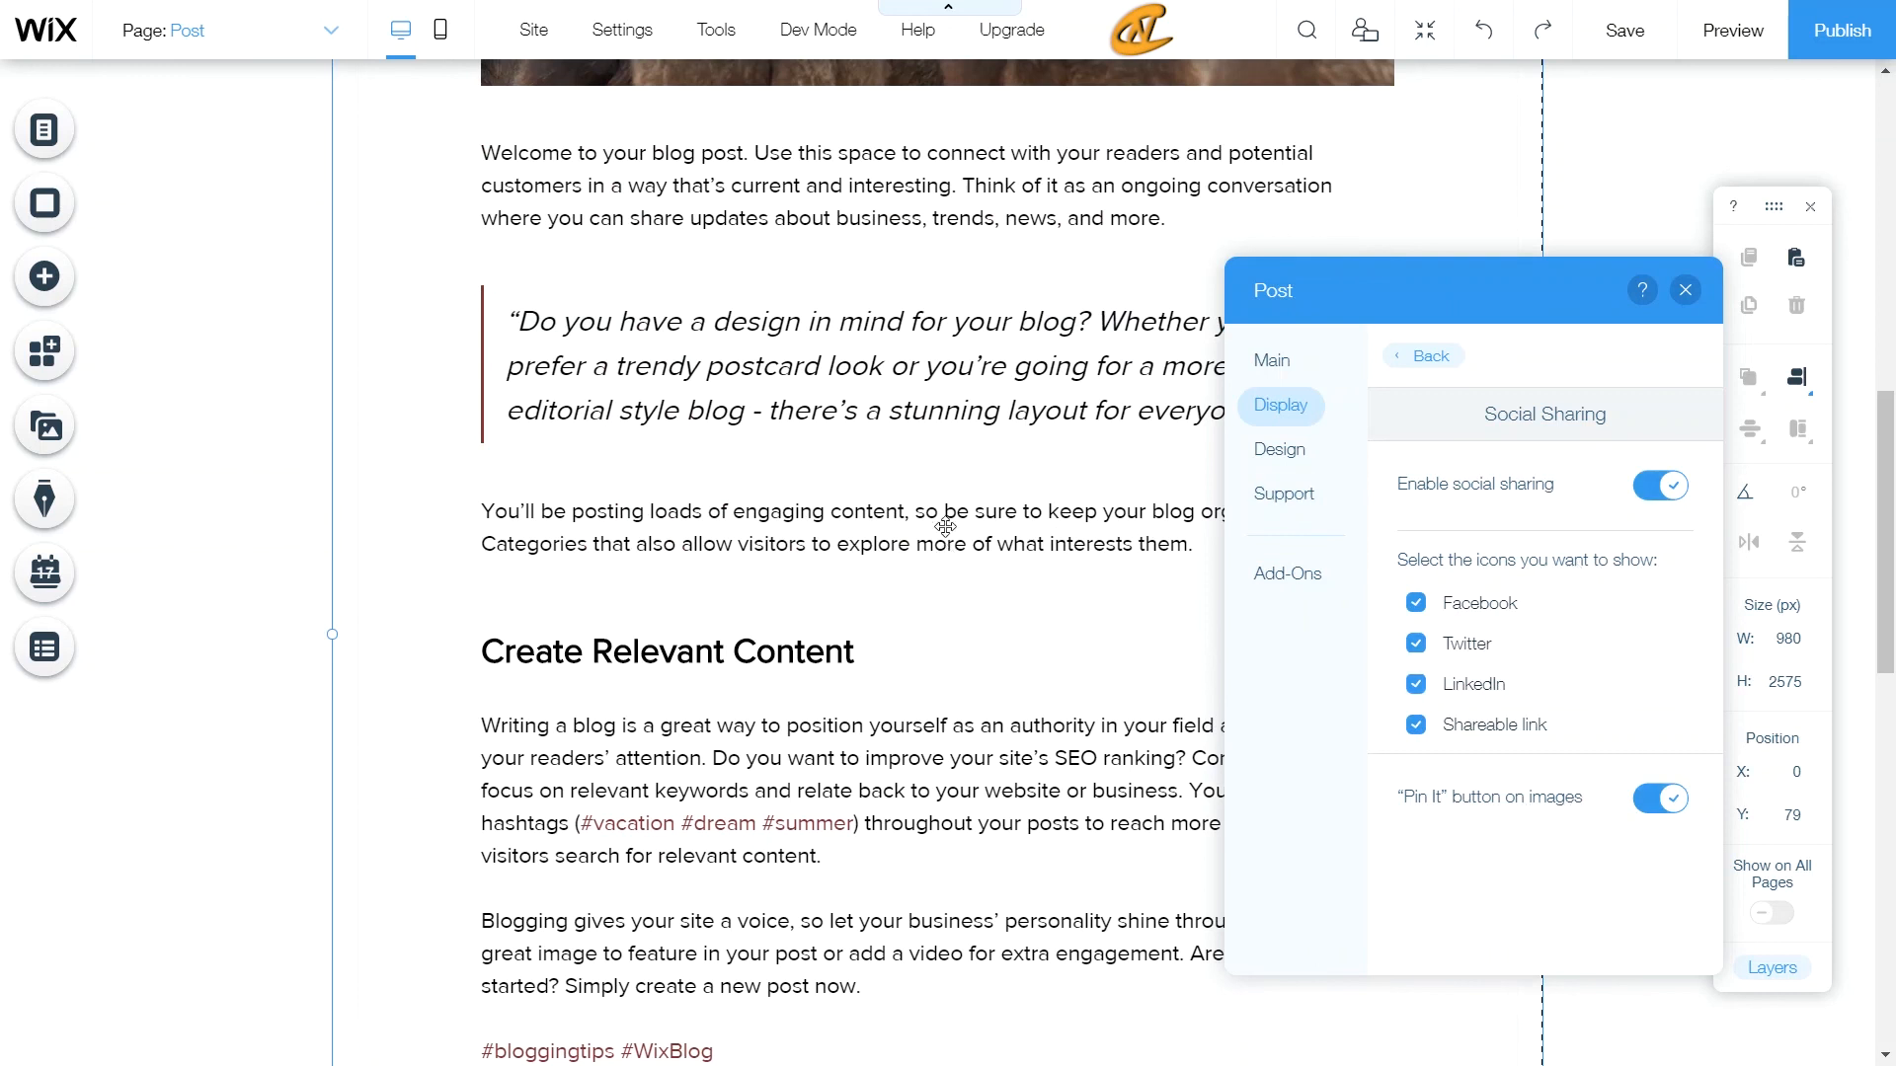
scroll(945, 555, "up", 9)
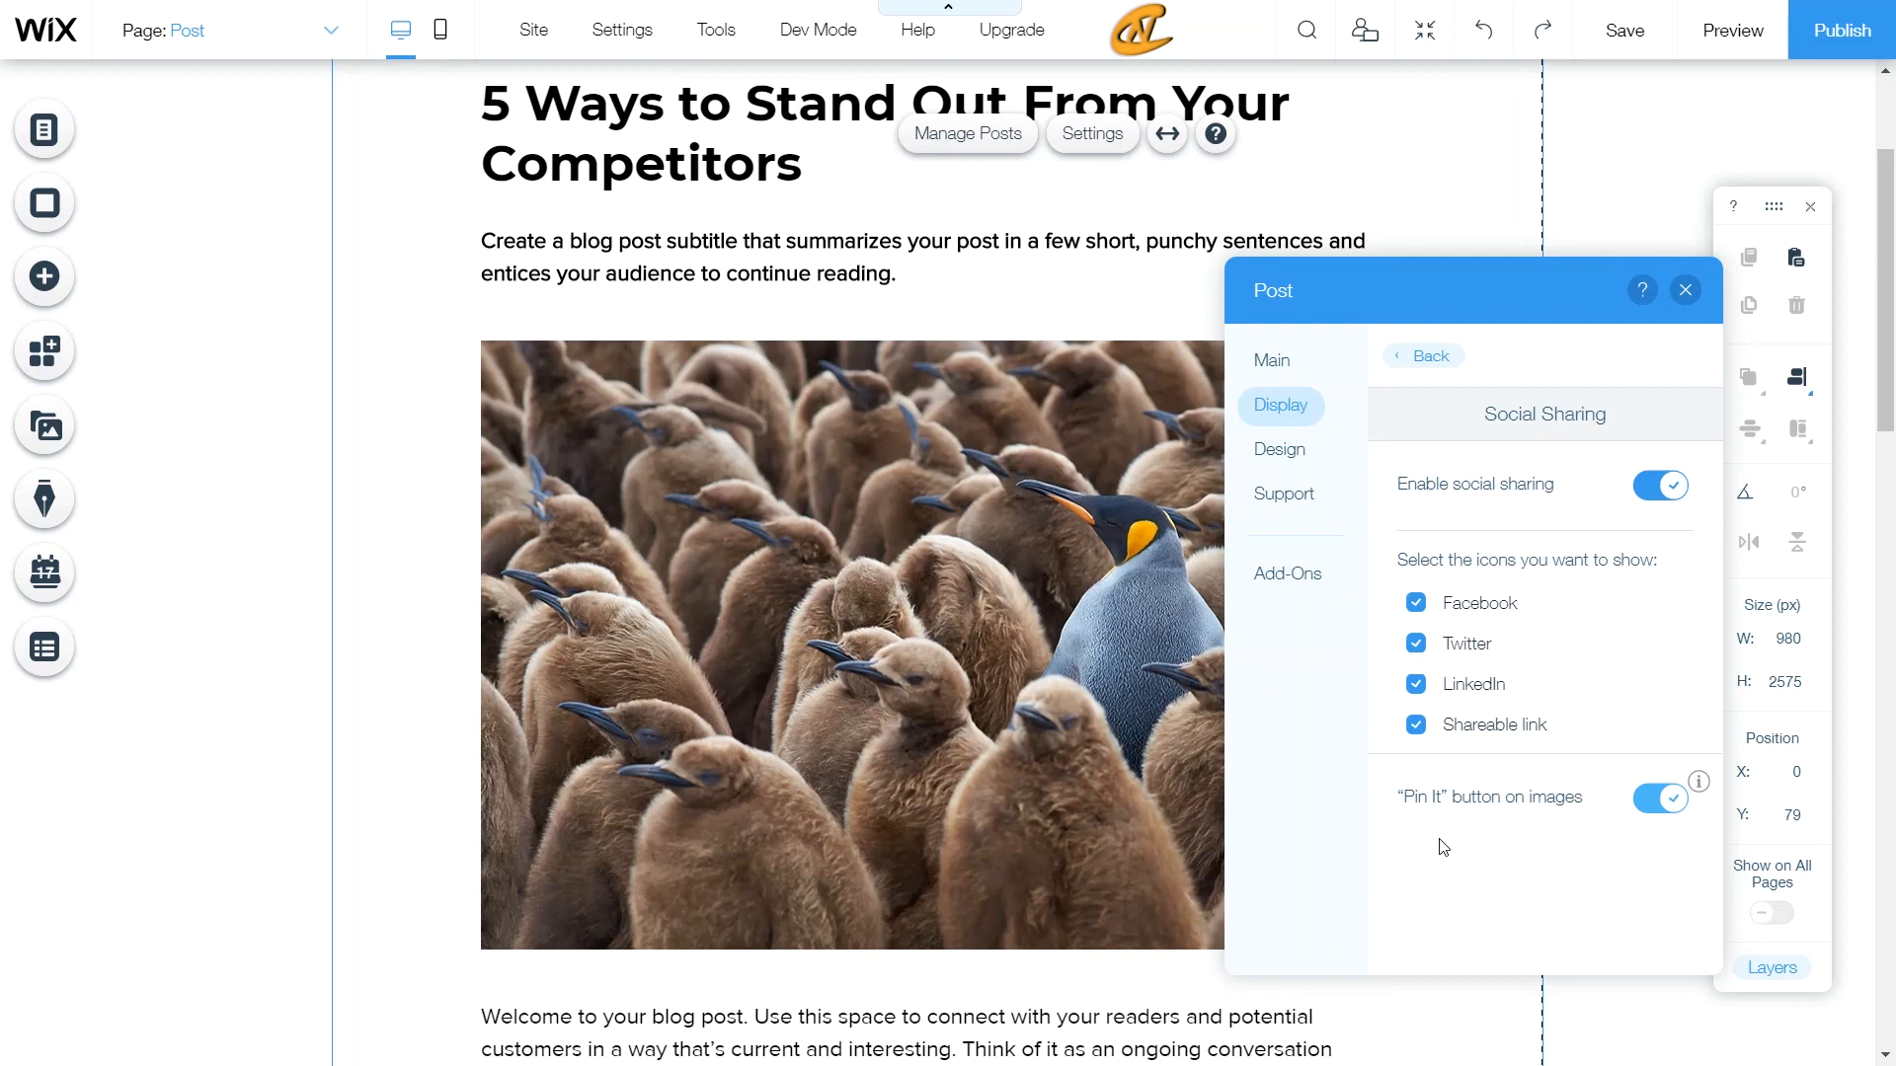
left_click(1427, 356)
scroll(1545, 701, "down", 1)
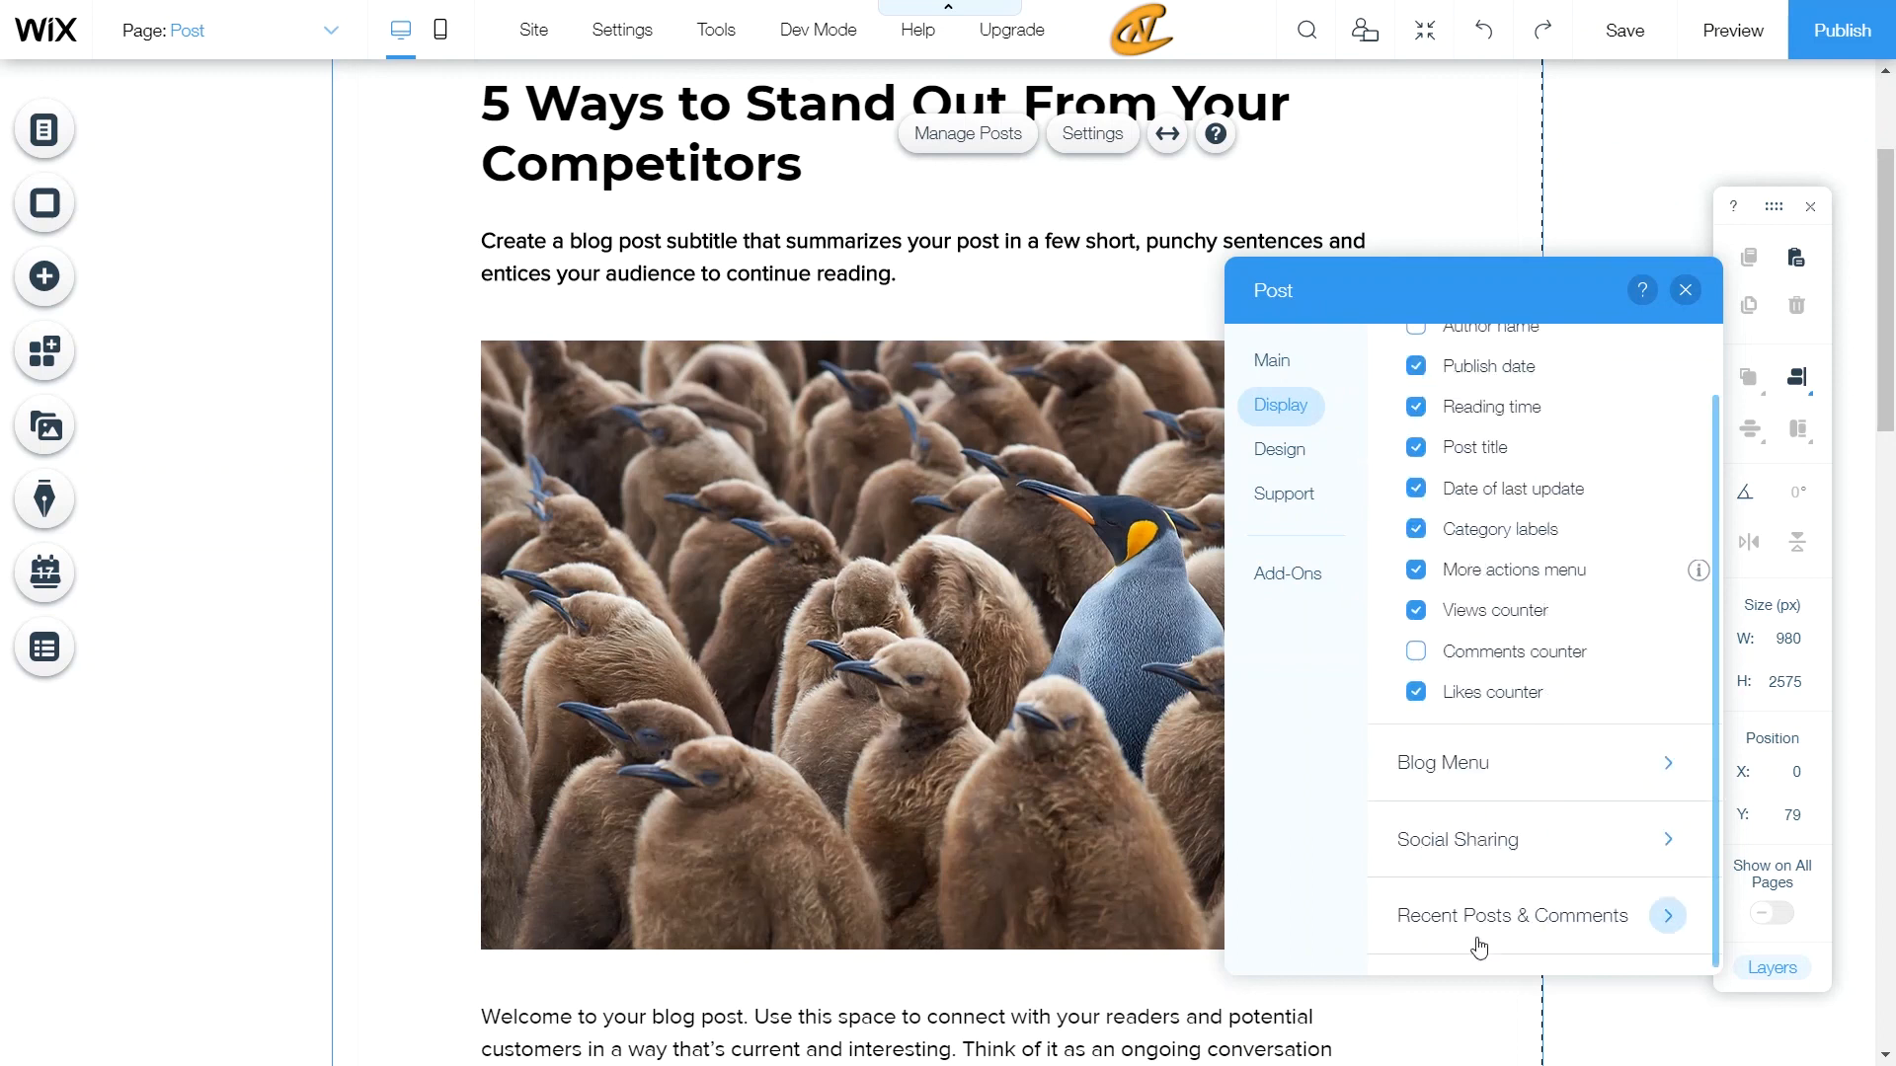
Review the Social Sharing and the Recent Posts & Comments display settings against the recent posts and comment box below the post.
left_click(1490, 845)
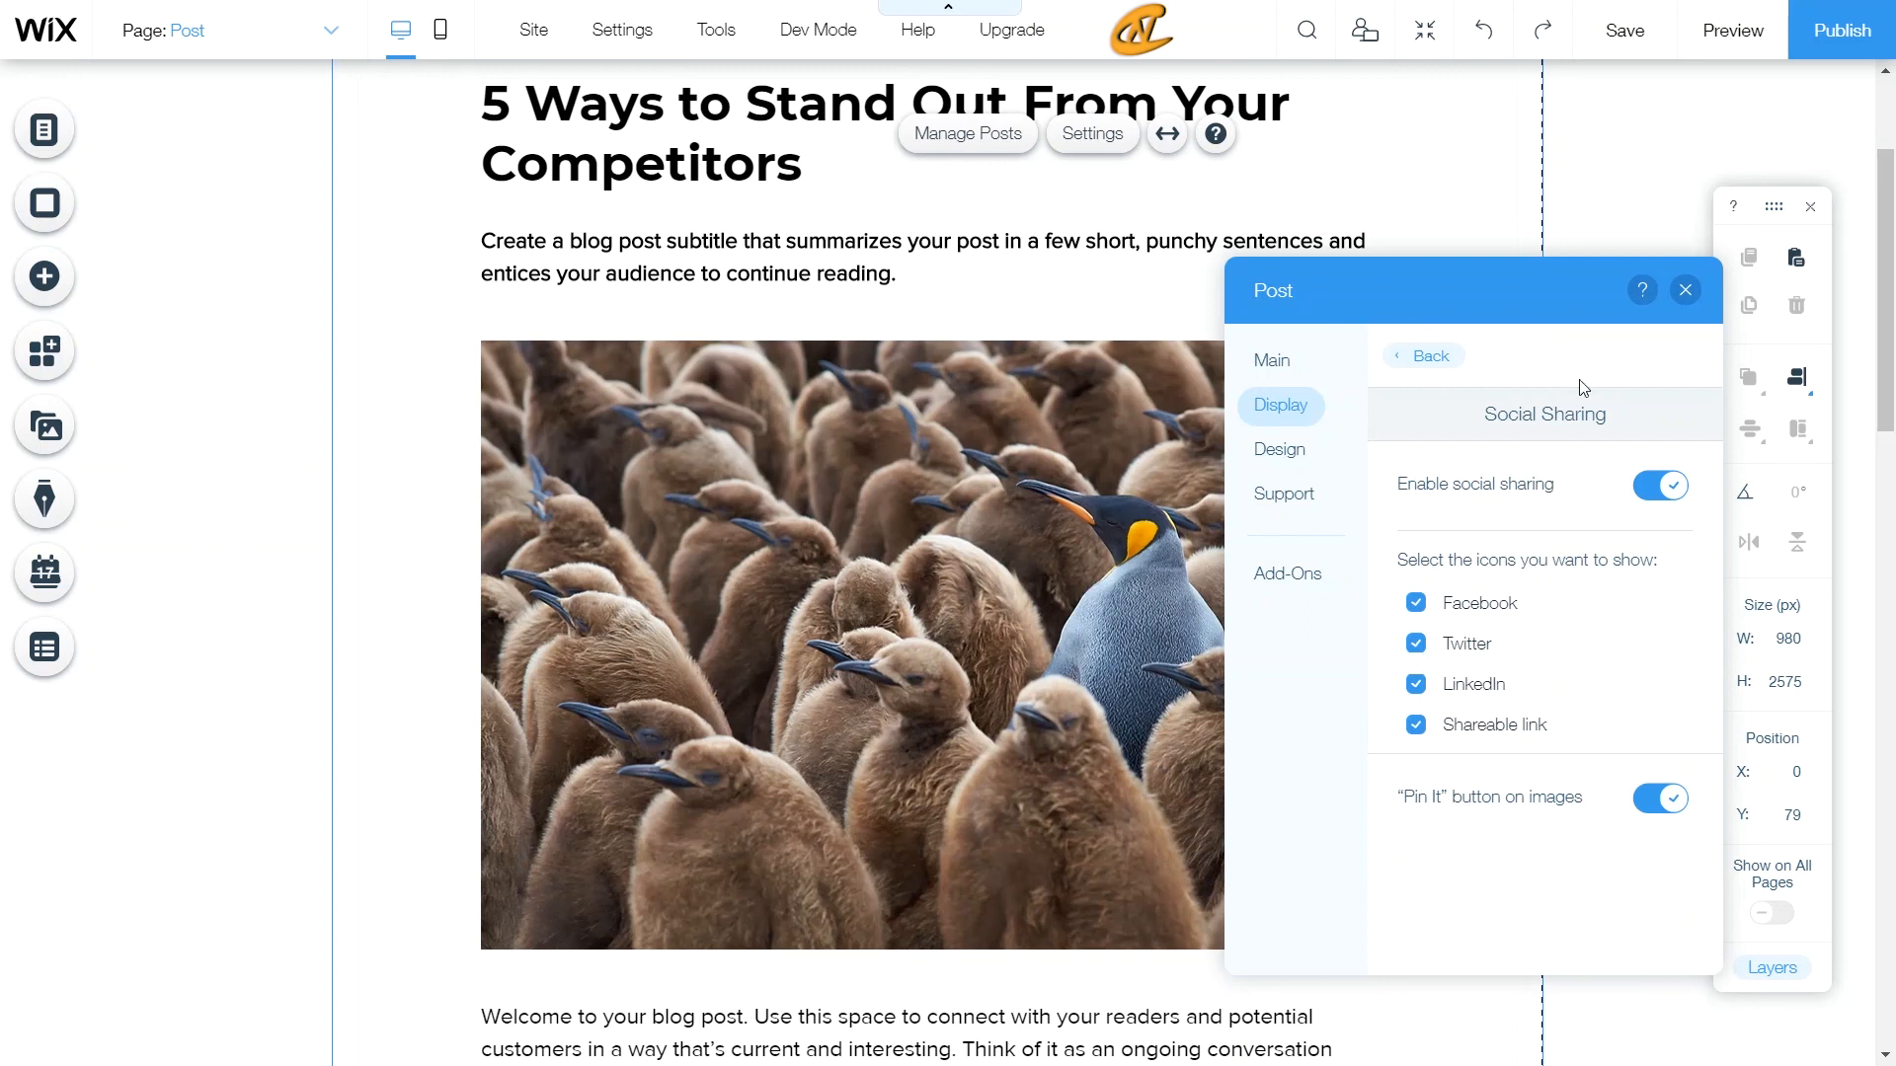
left_click(1412, 358)
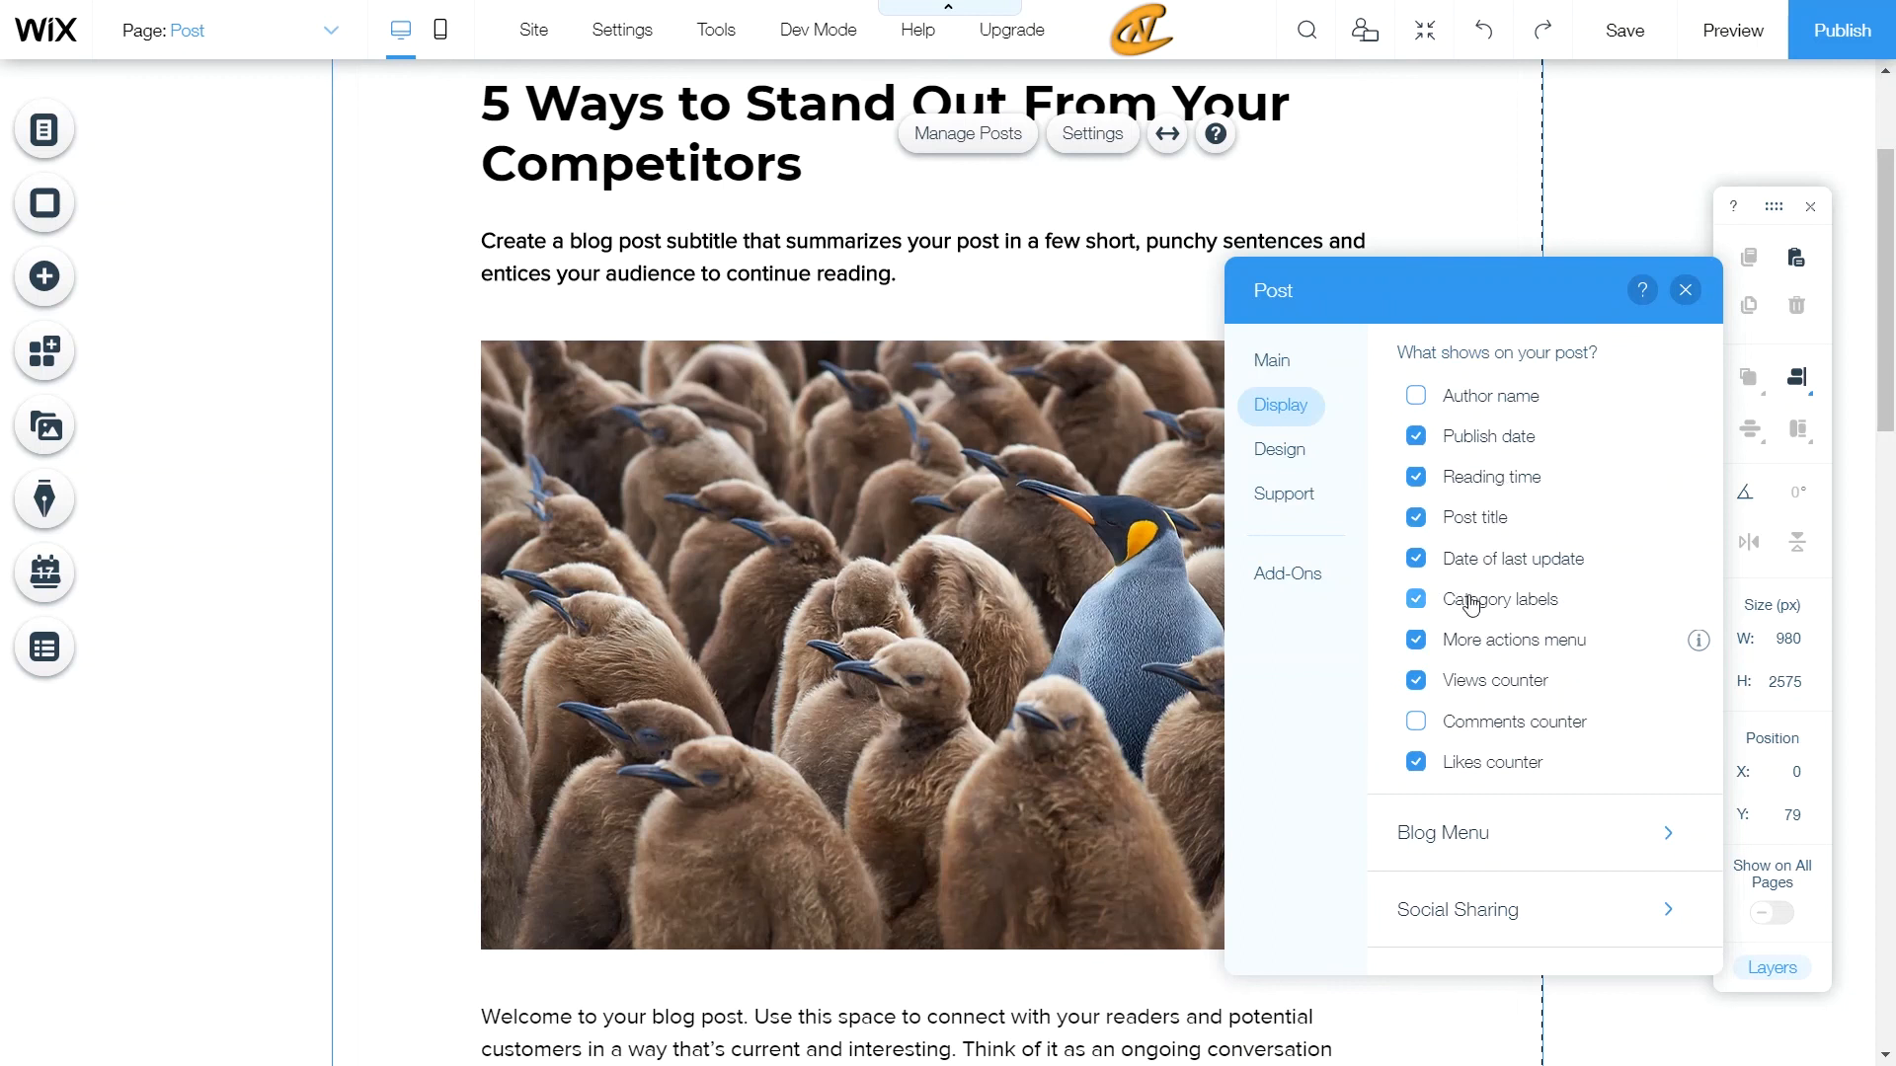
scroll(1484, 722, "down", 1)
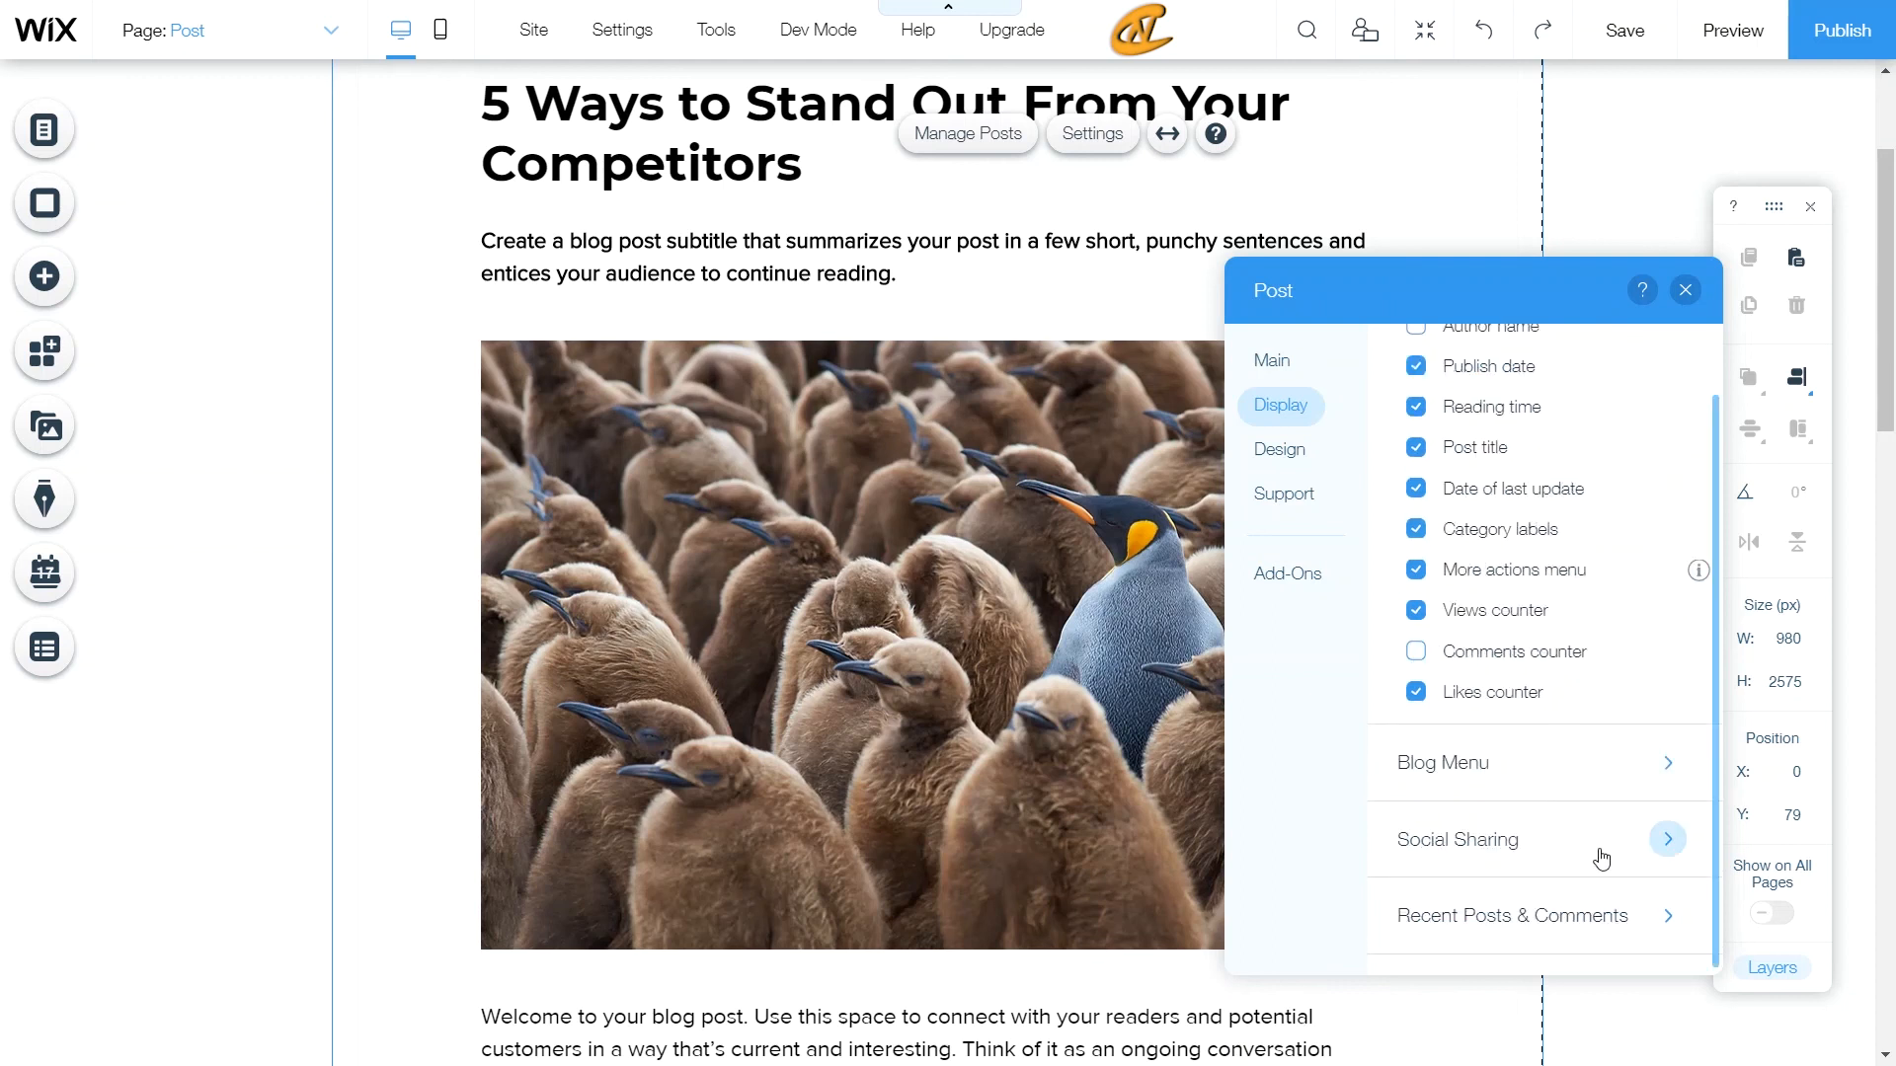
left_click(1484, 917)
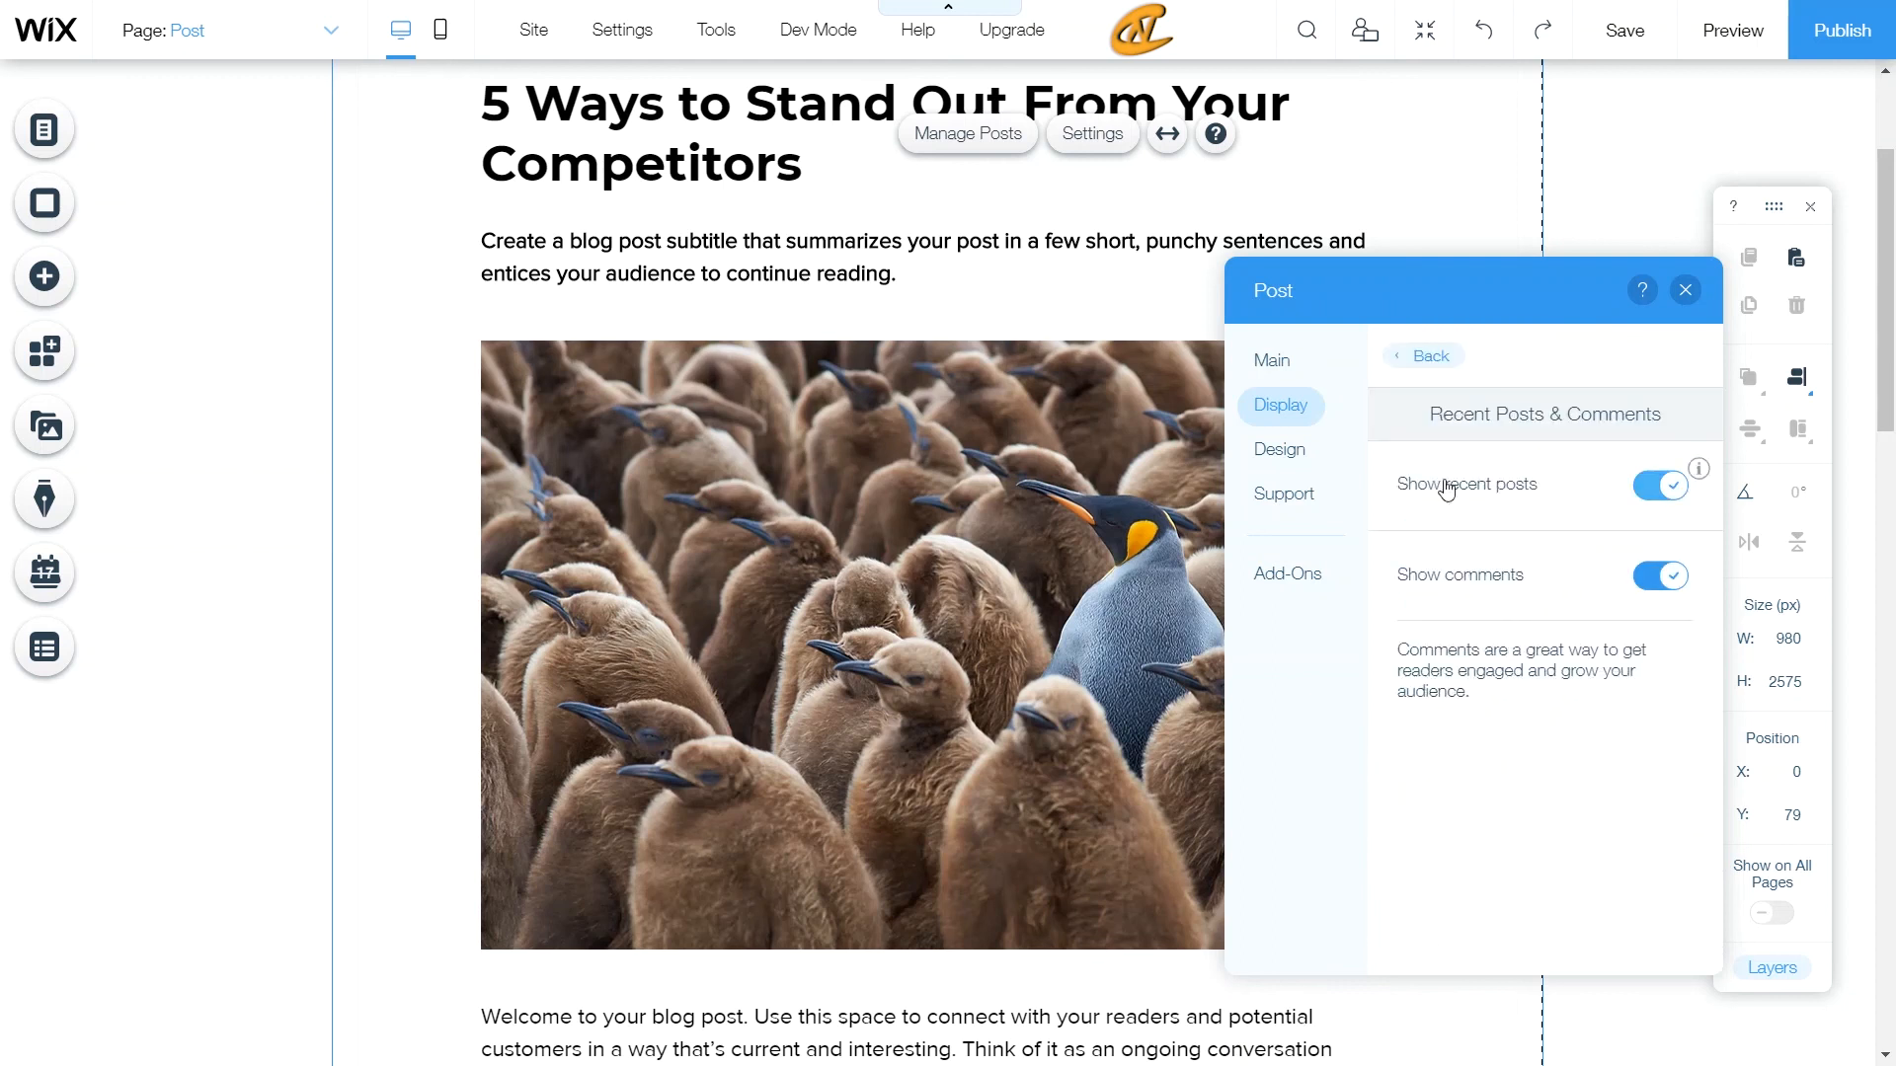
scroll(795, 459, "down", 15)
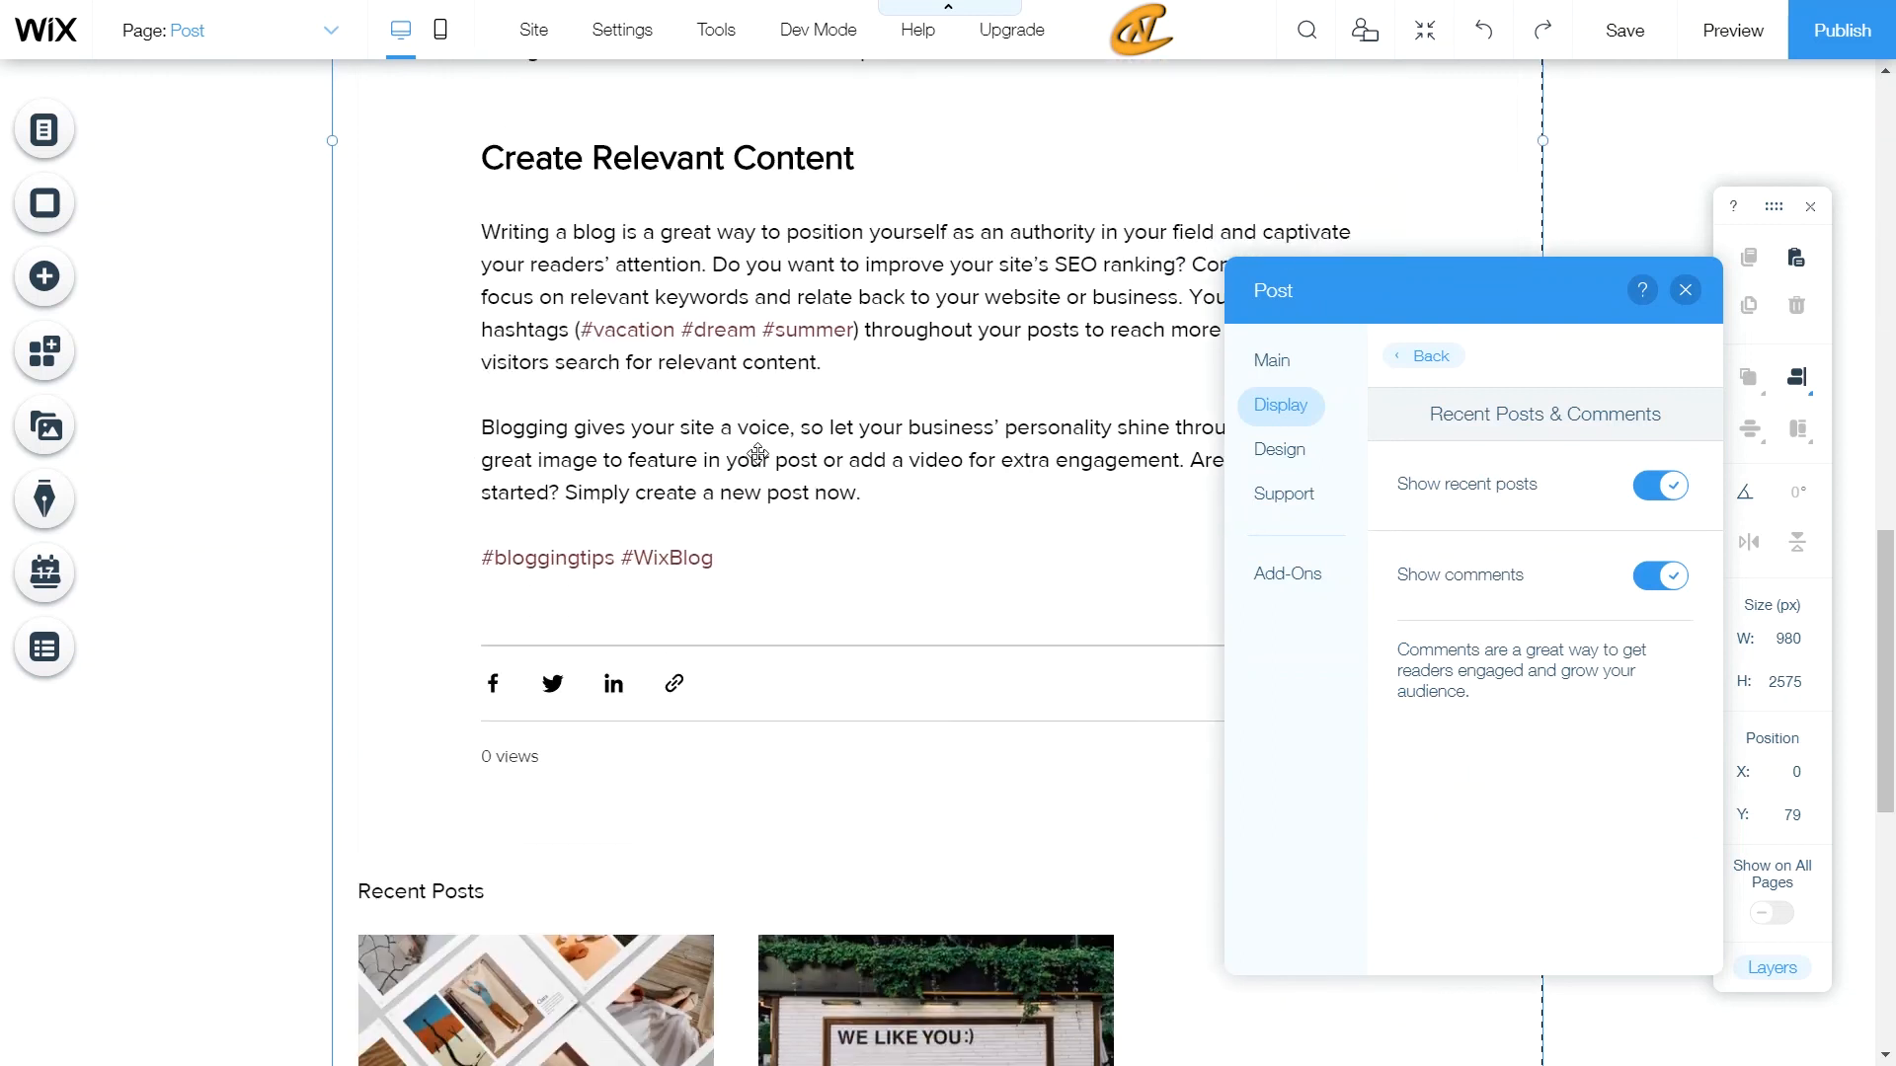
scroll(768, 681, "down", 1)
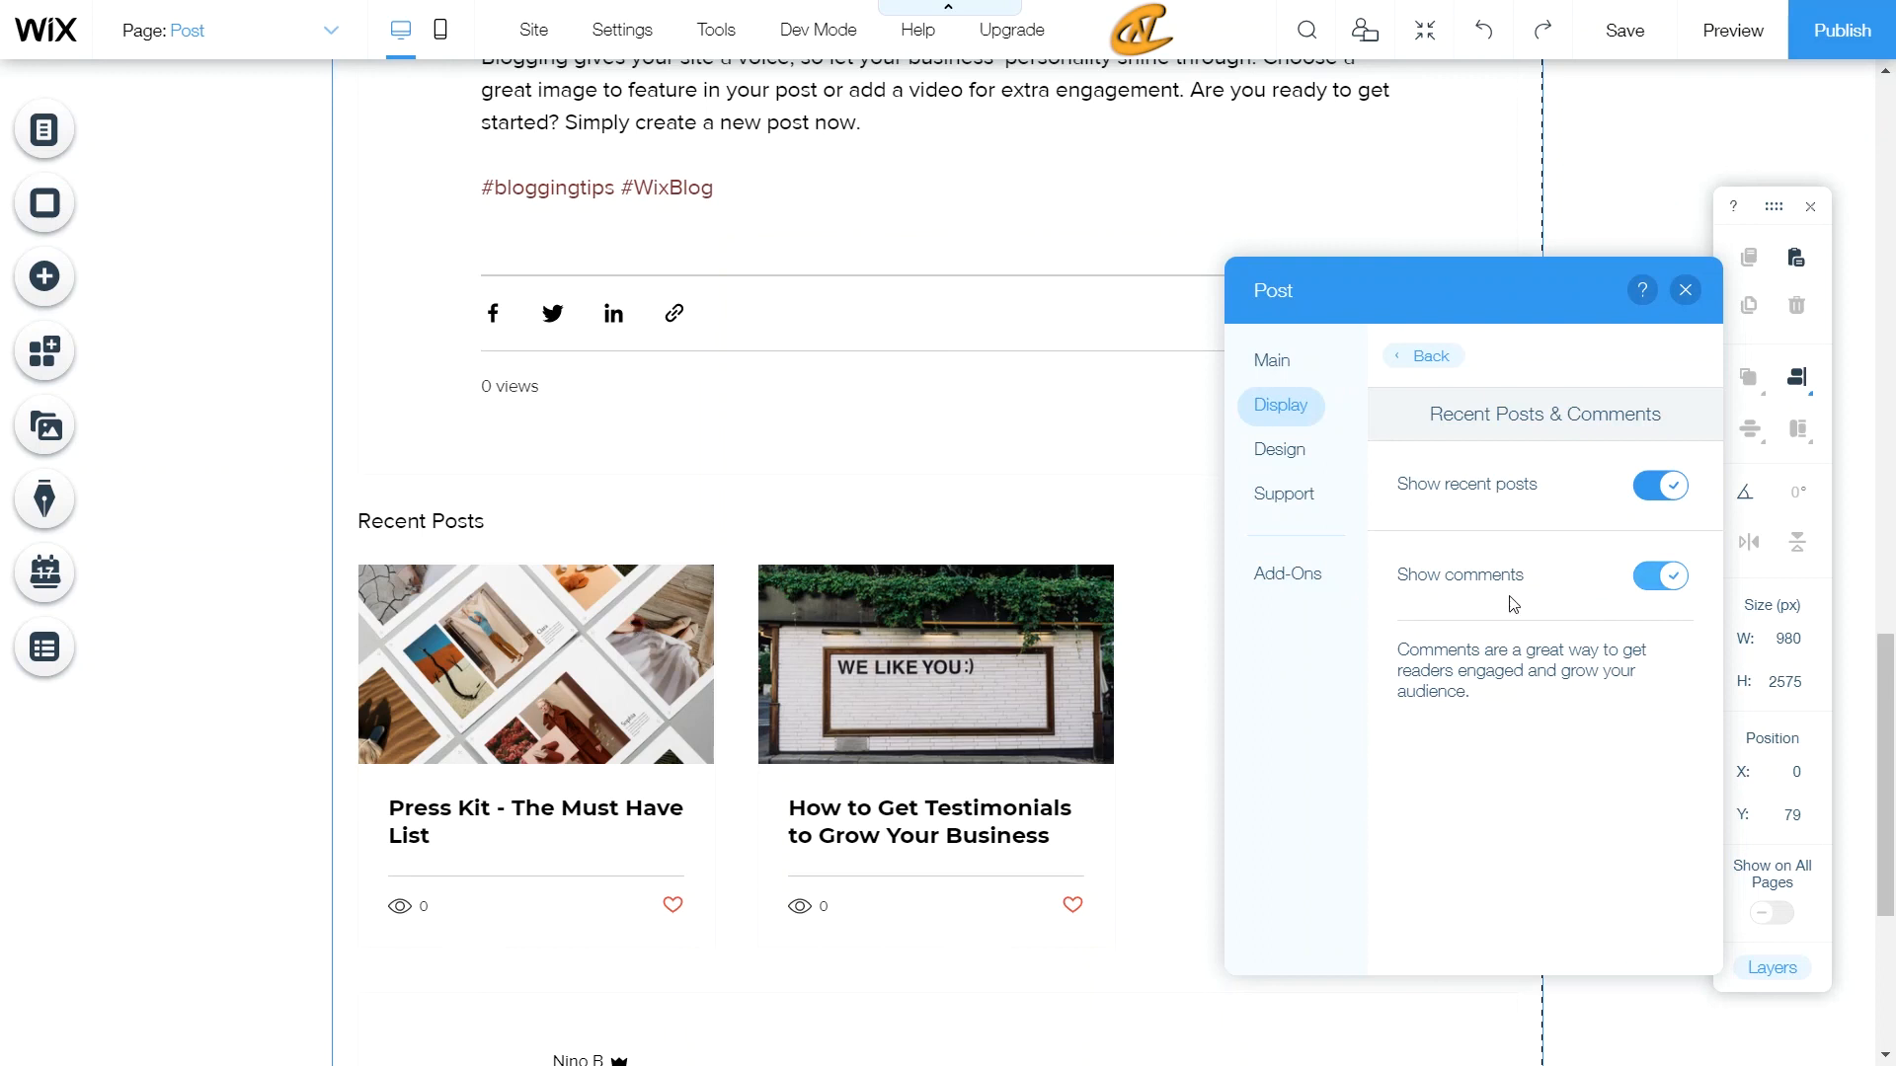
scroll(1001, 495, "down", 4)
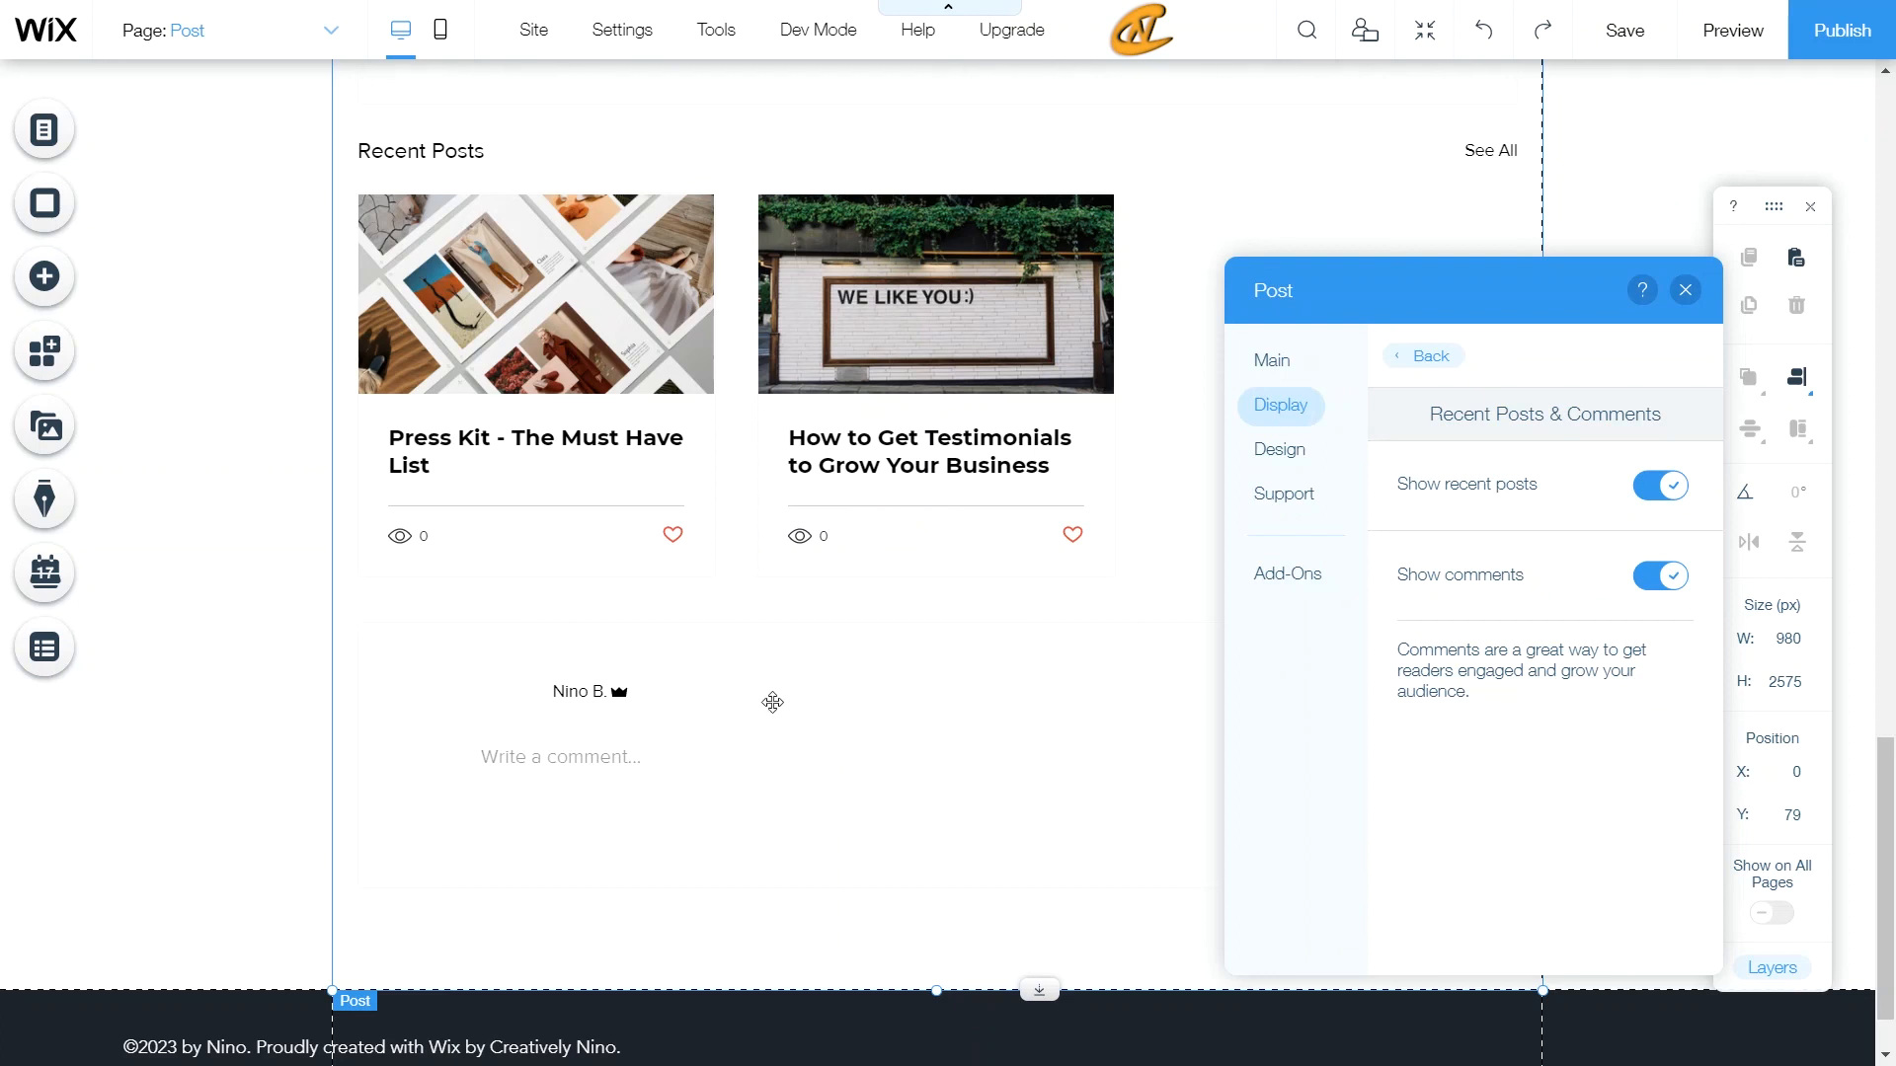
scroll(777, 678, "up", 4)
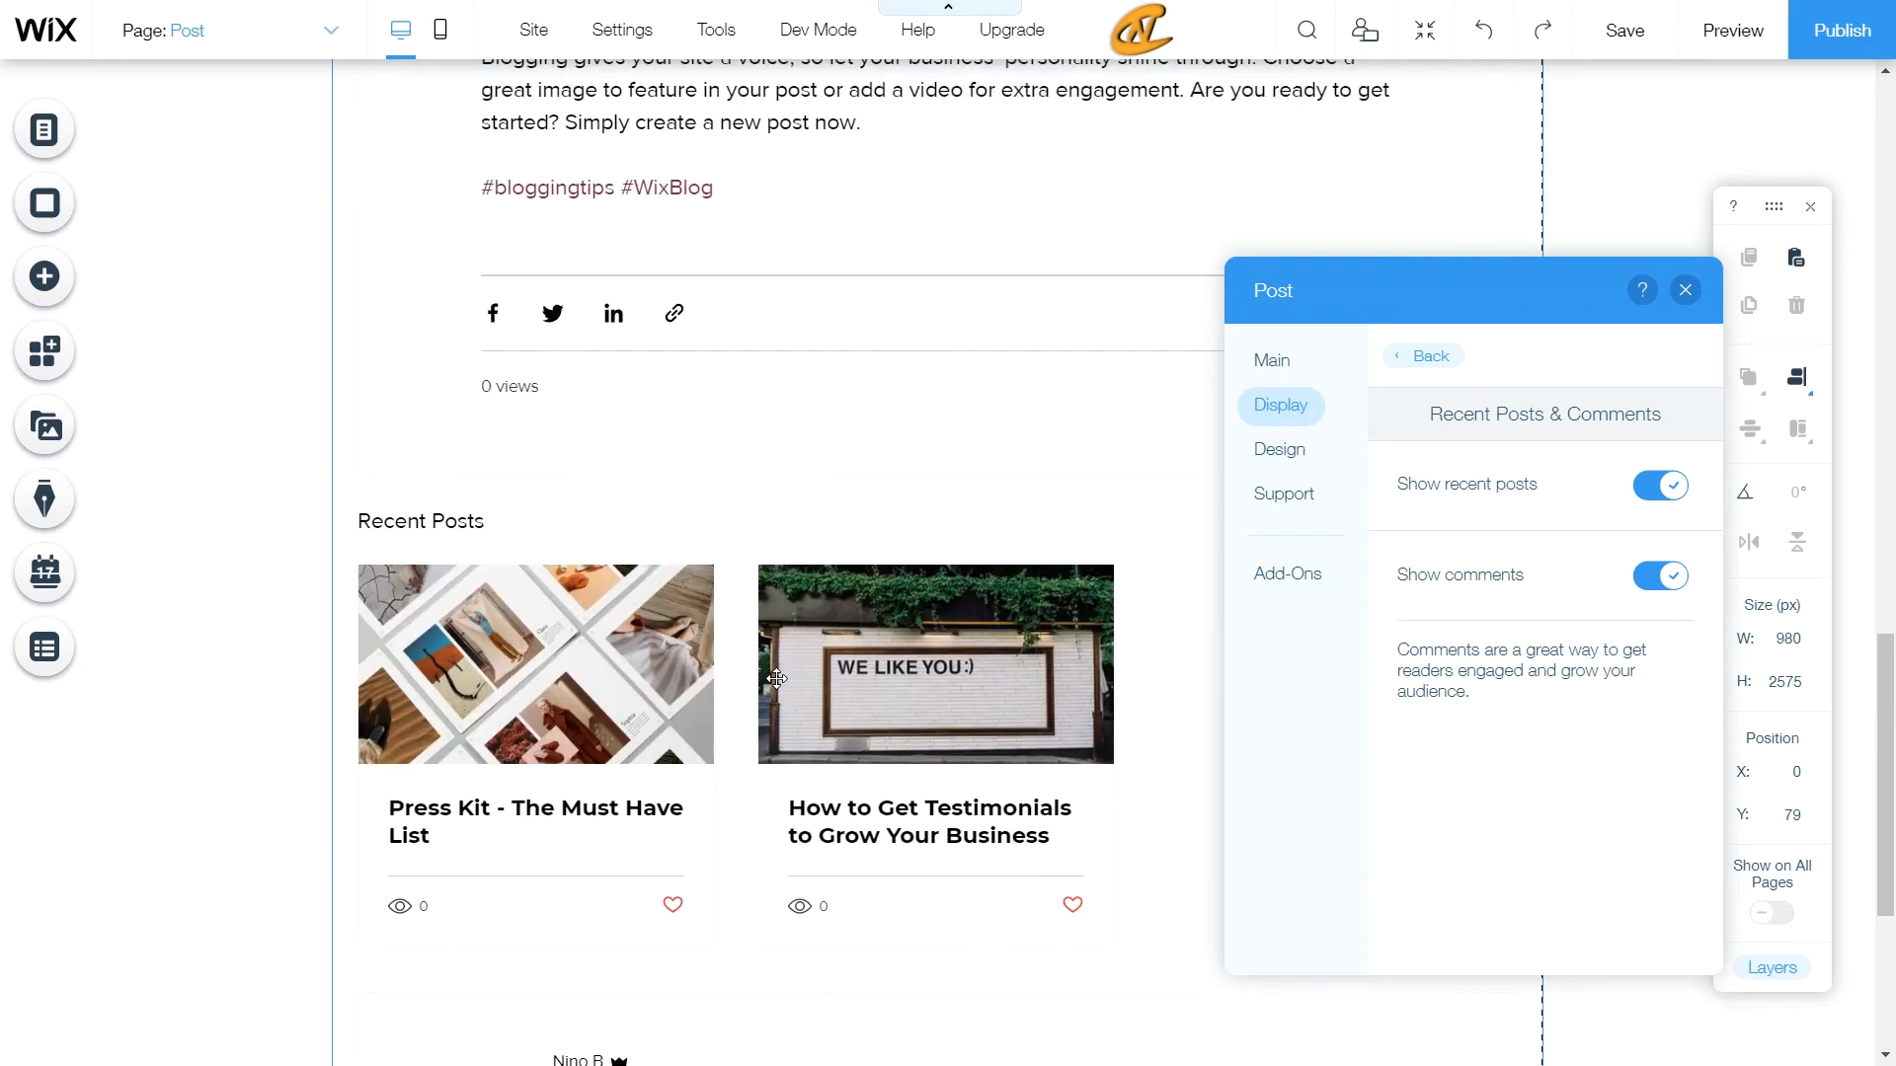
scroll(777, 678, "down", 2)
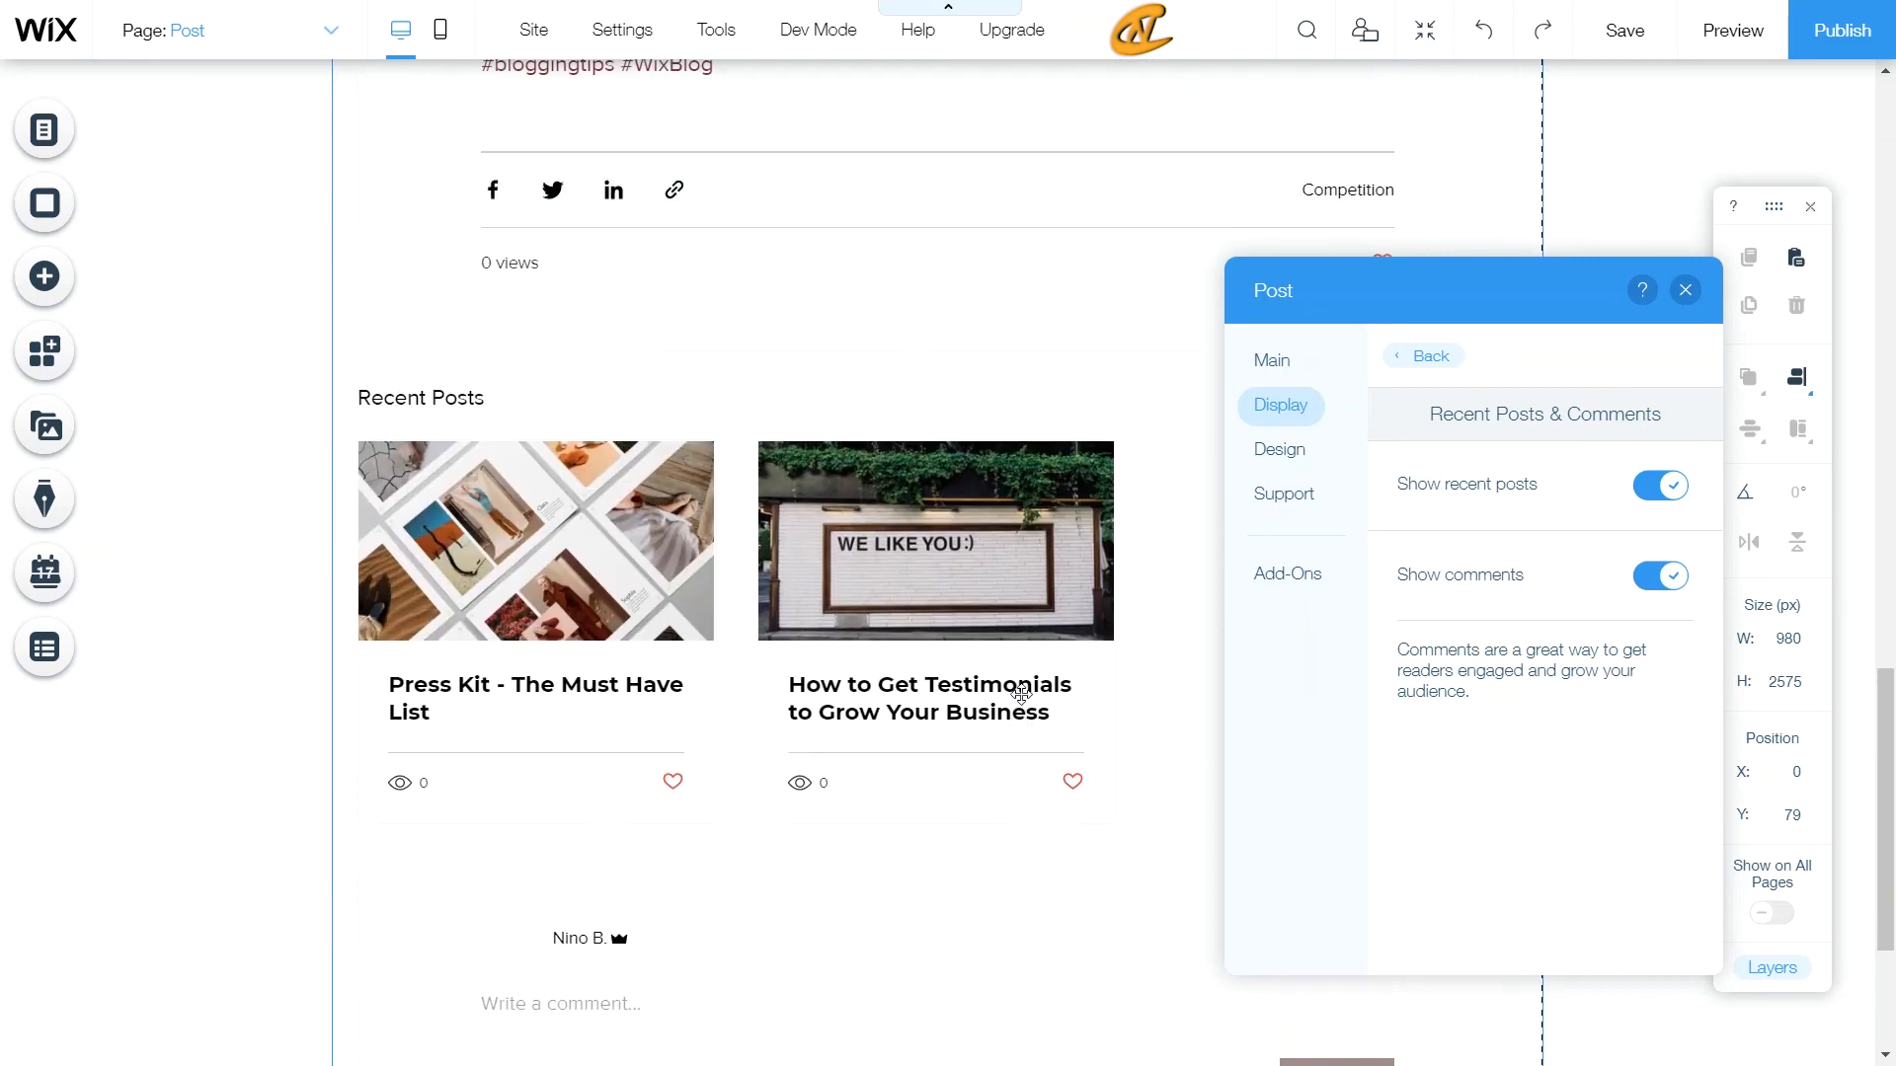
scroll(965, 686, "down", 1)
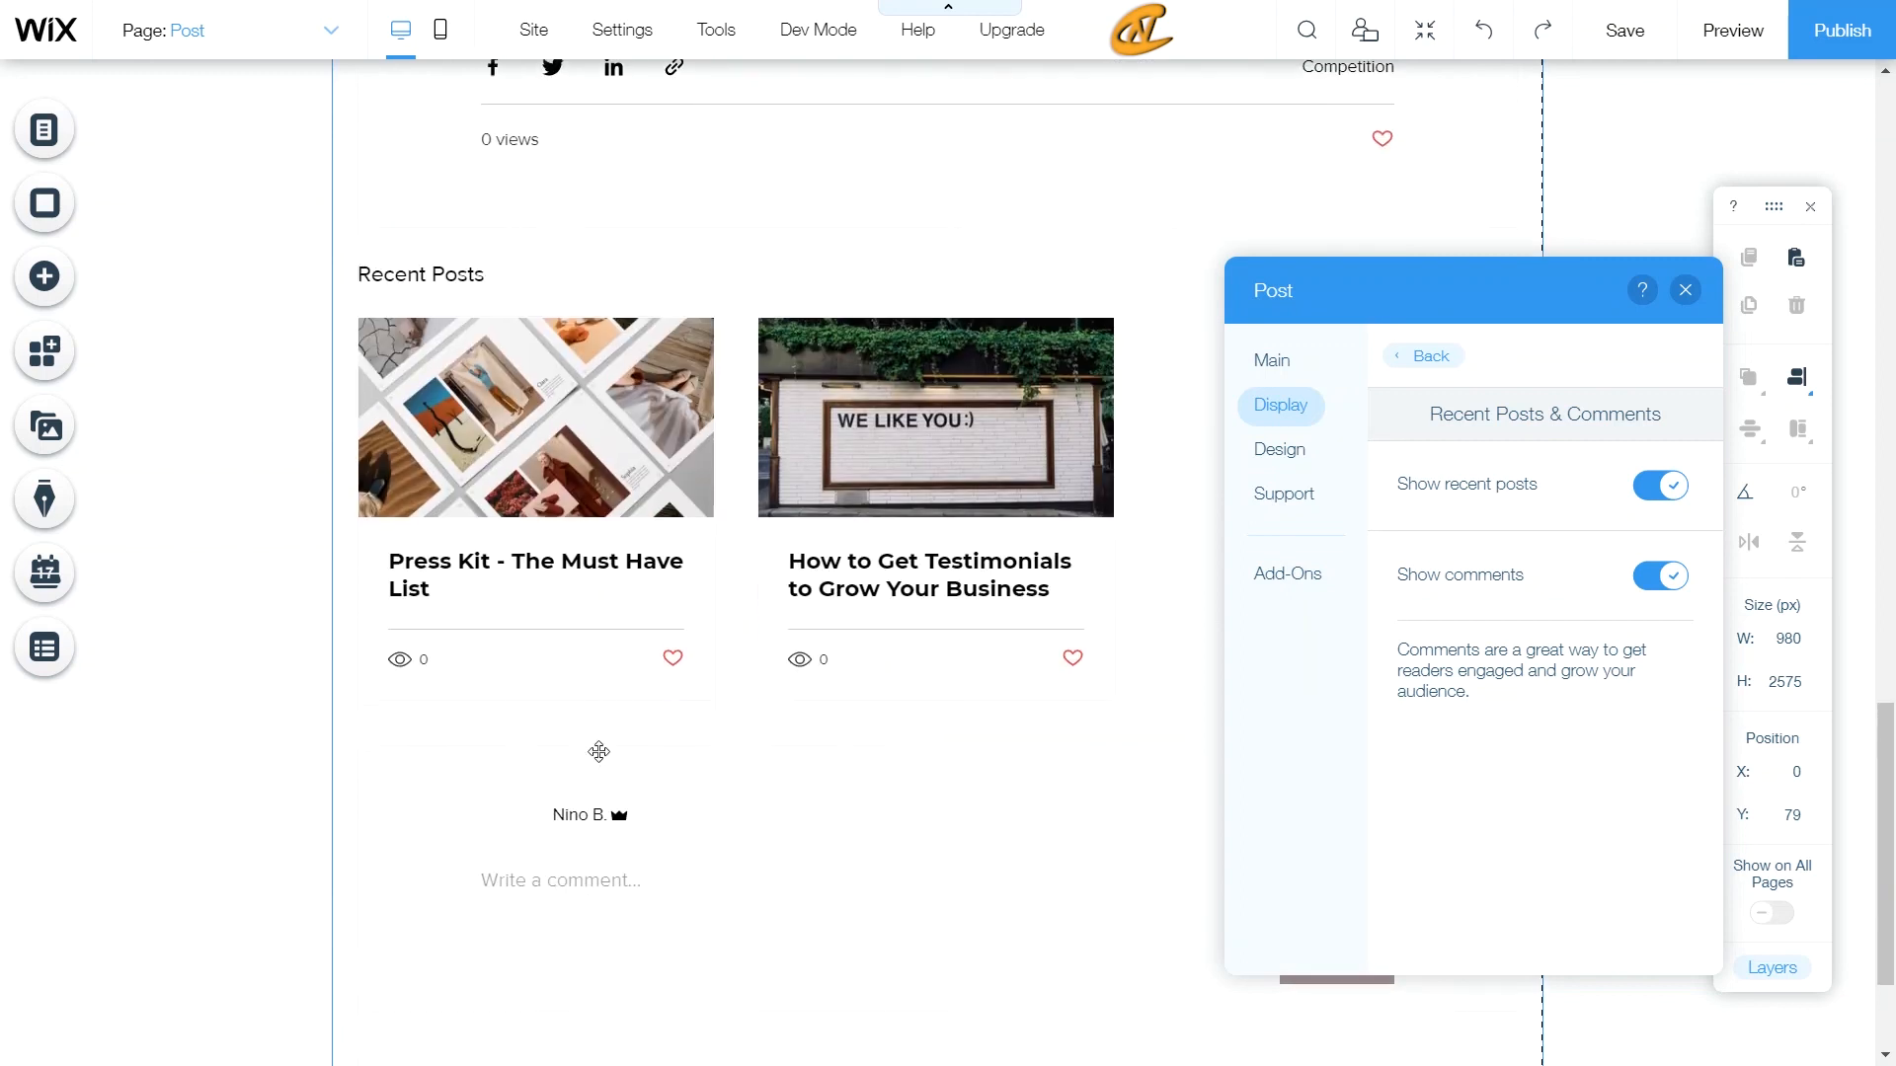
Open the Post design settings and look into the Blog Menu design options with the post's header in view.
left_click(1420, 359)
left_click(1273, 452)
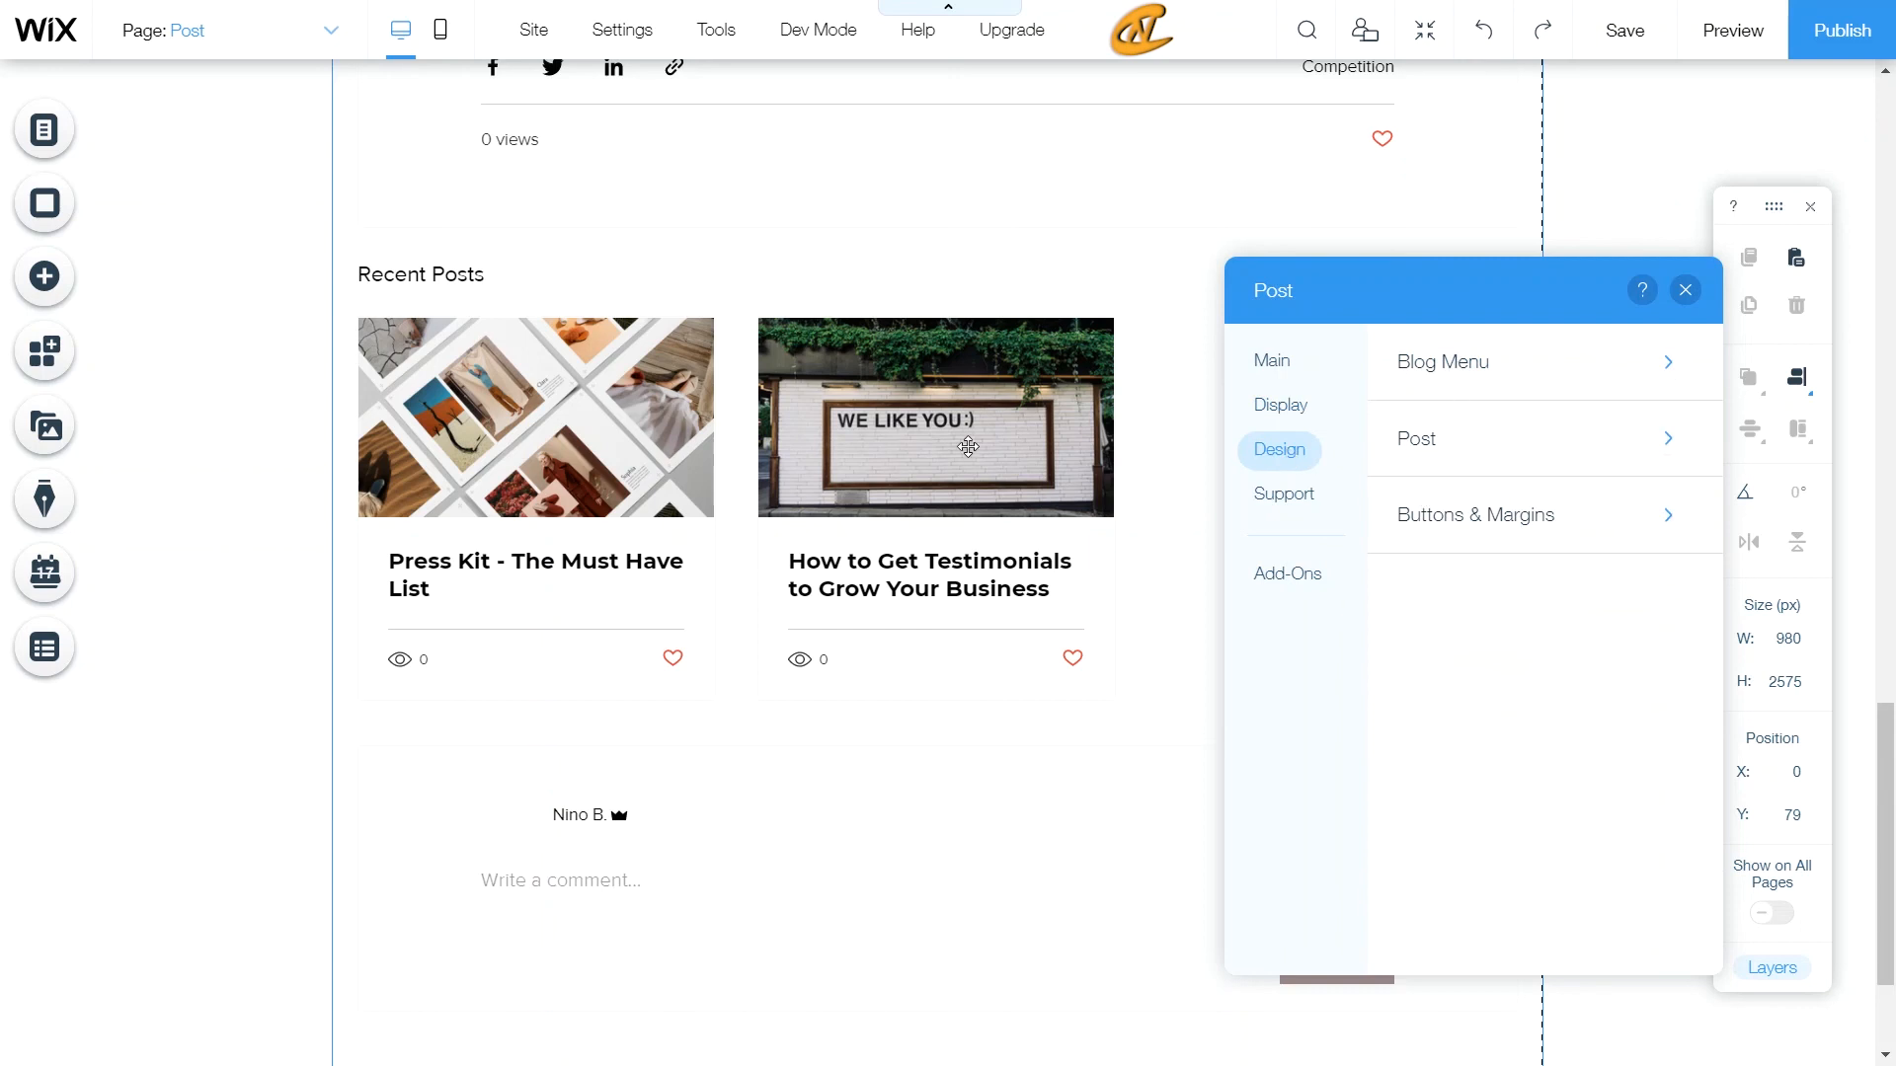
scroll(967, 445, "up", 20)
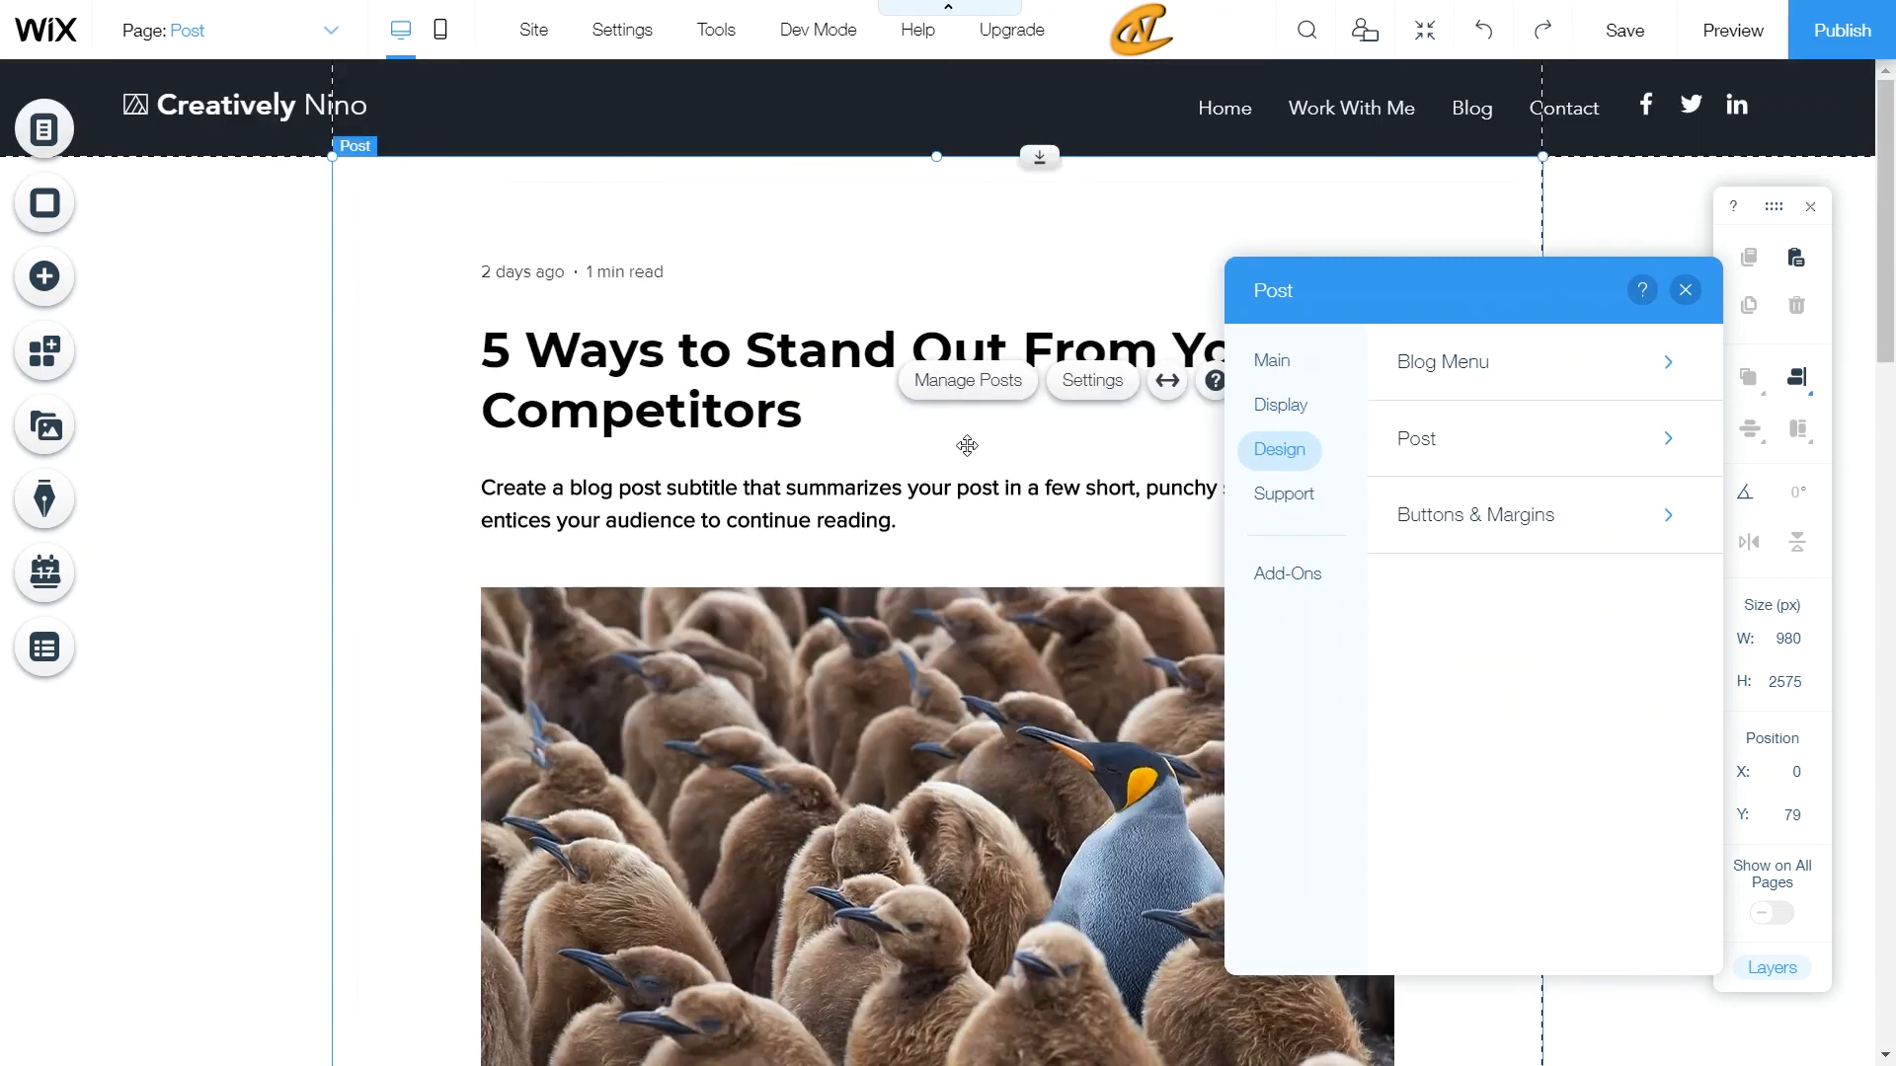
left_click(1533, 375)
left_click(1433, 356)
Set the Links & hashtags color in the Post design settings to the green site color #61BA89.
left_click(1493, 436)
scroll(1496, 691, "down", 5)
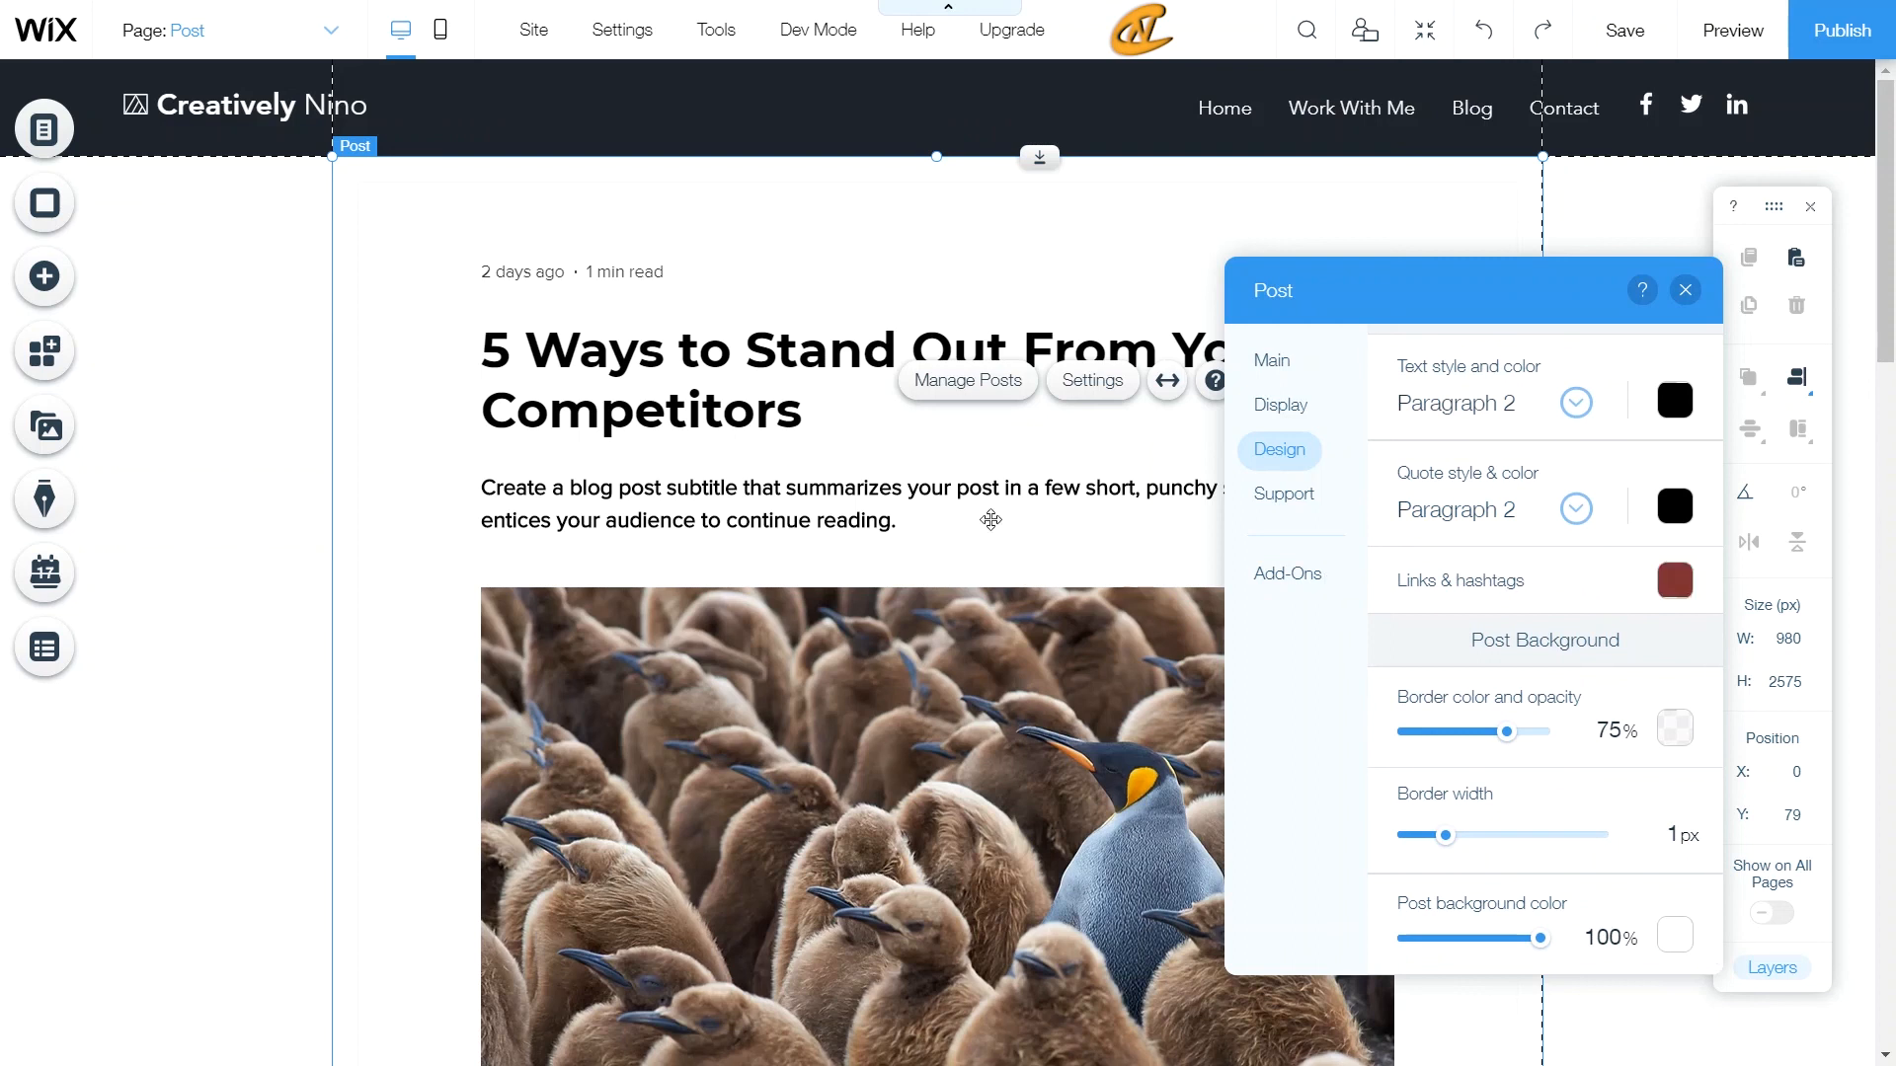
scroll(990, 516, "down", 3)
scroll(999, 498, "down", 10)
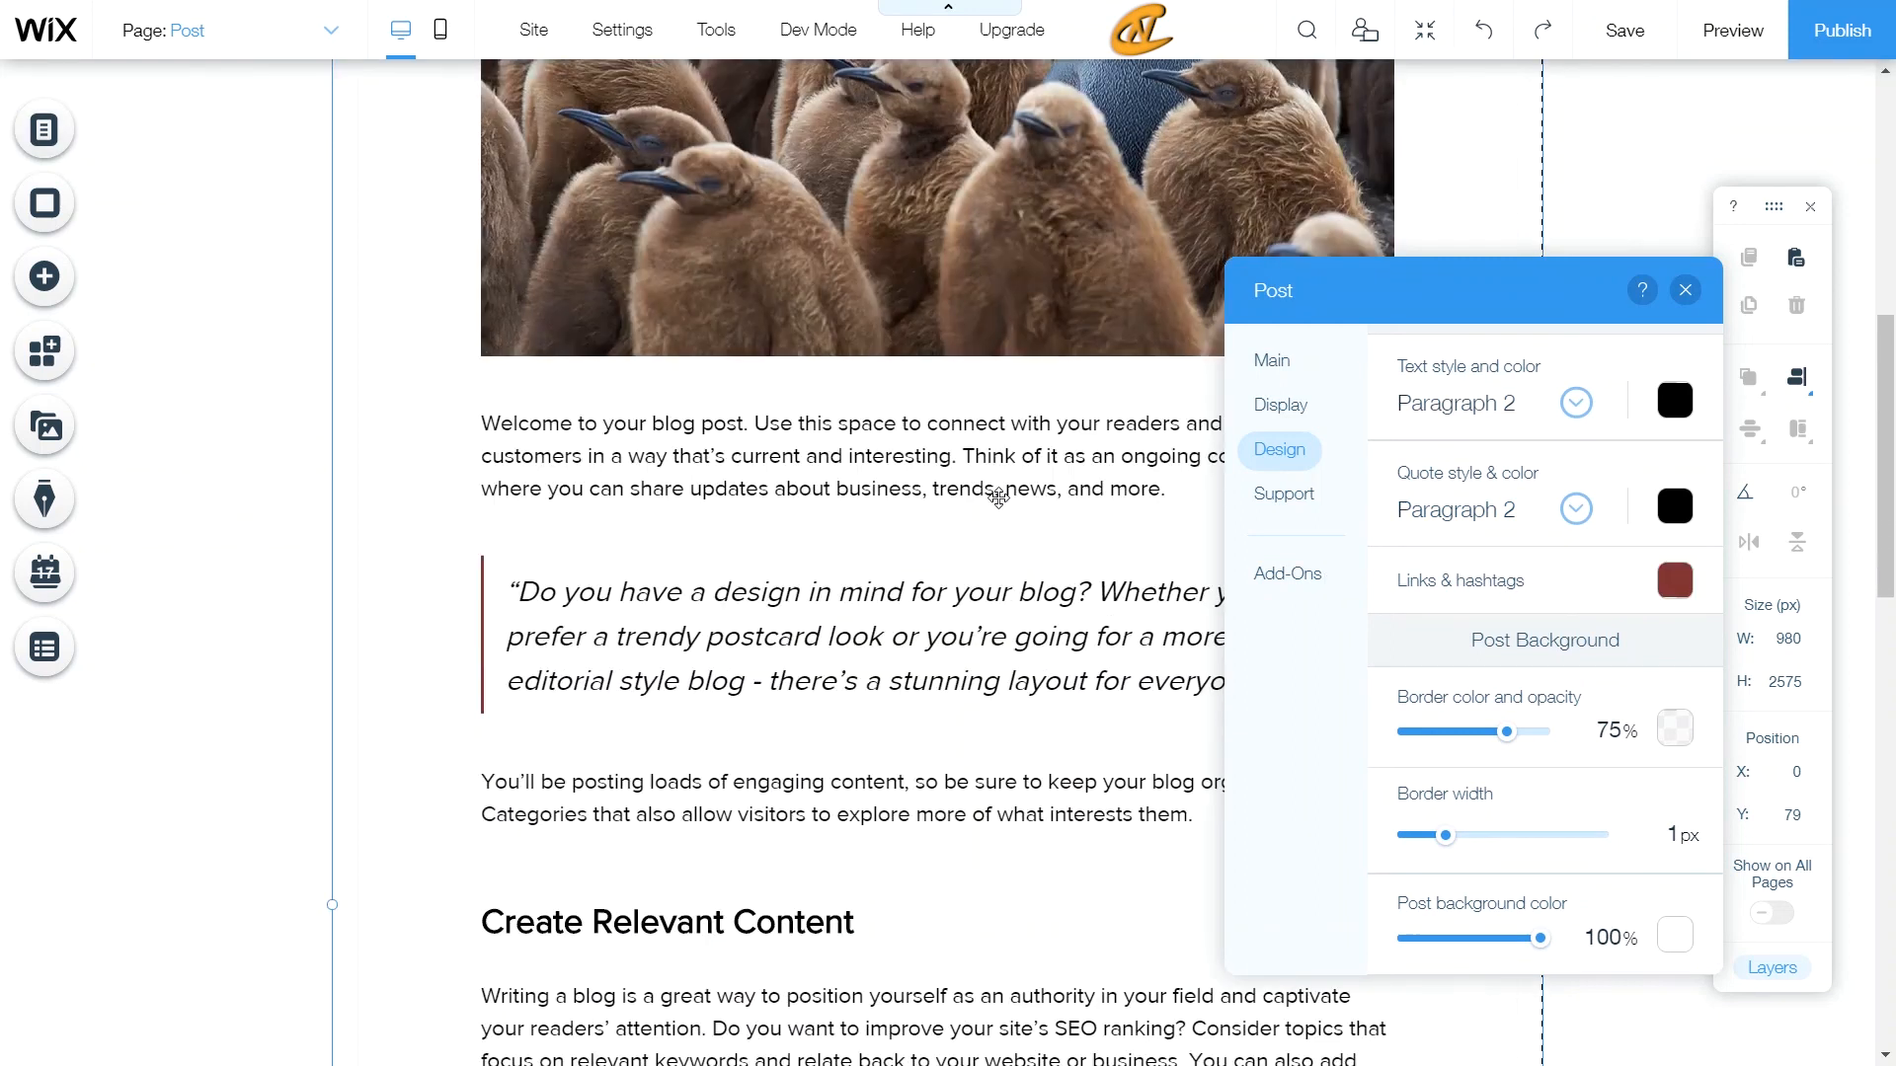
scroll(970, 522, "down", 2)
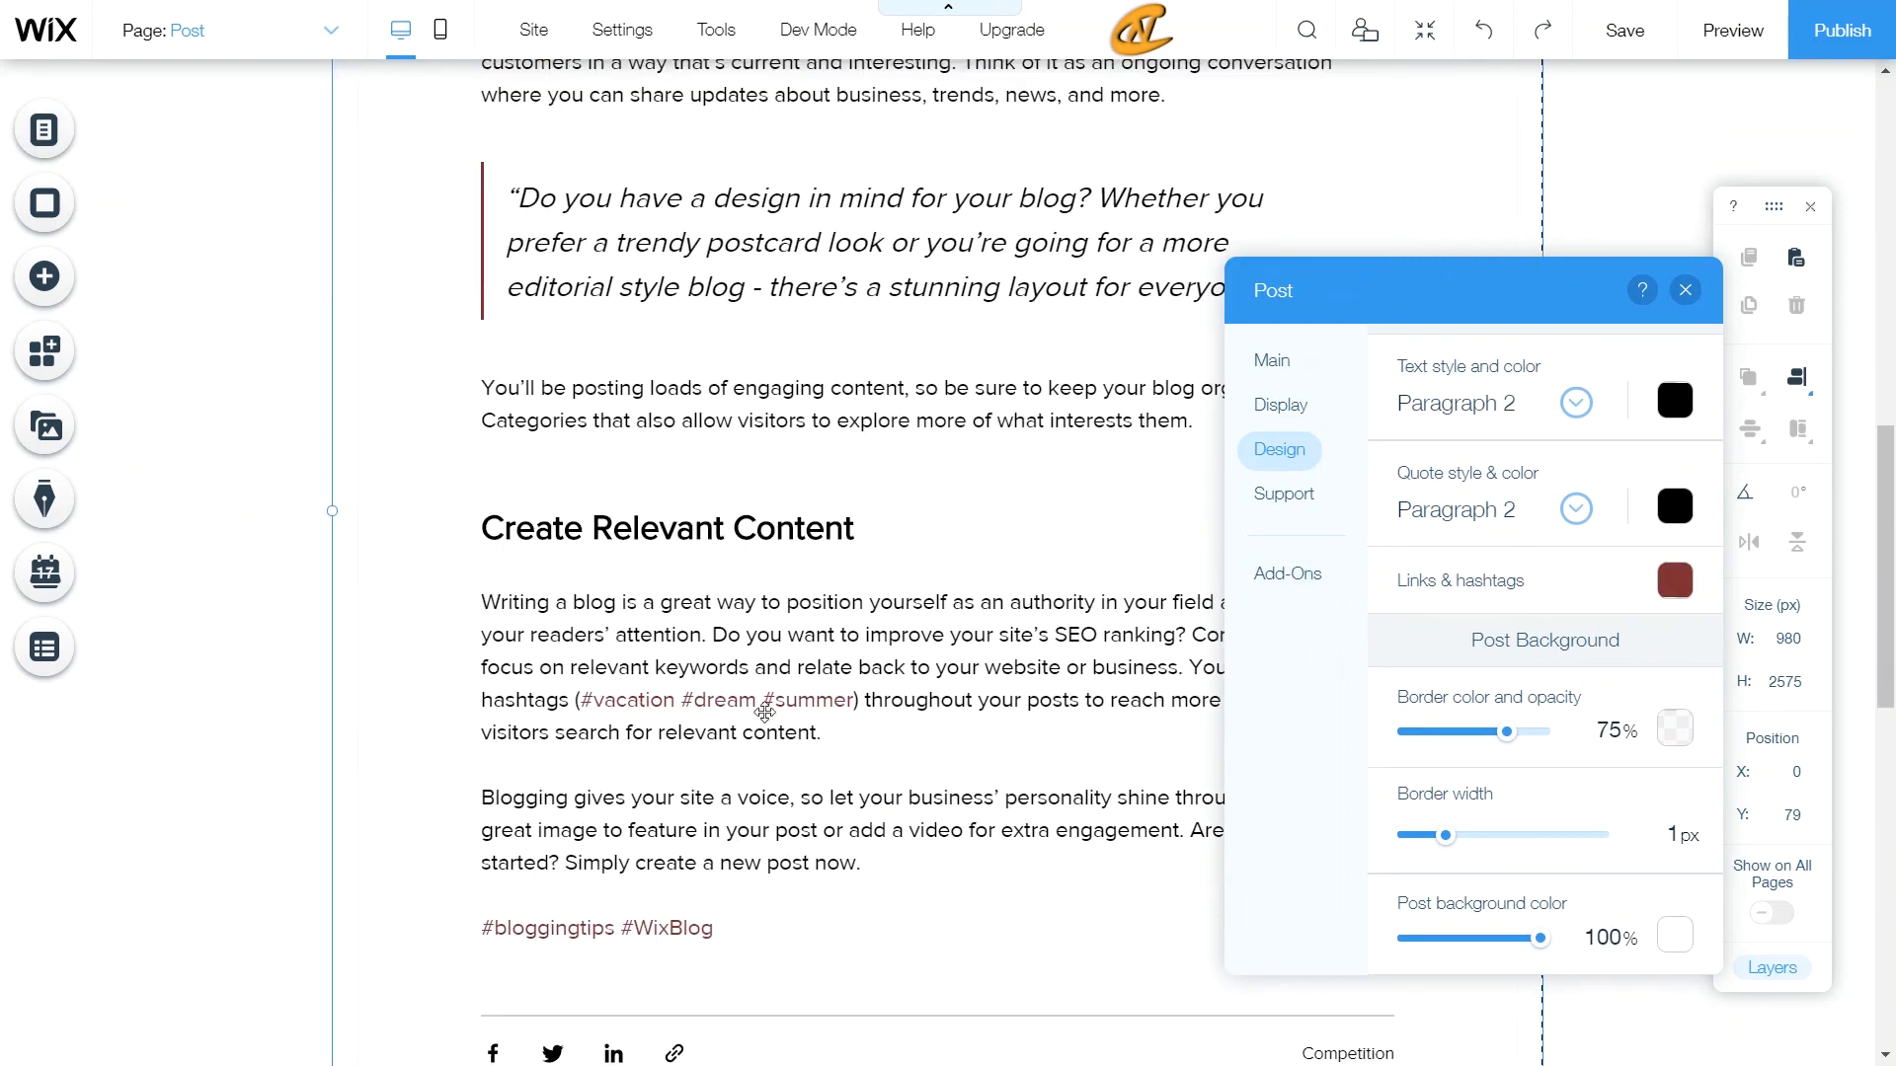
left_click(1675, 583)
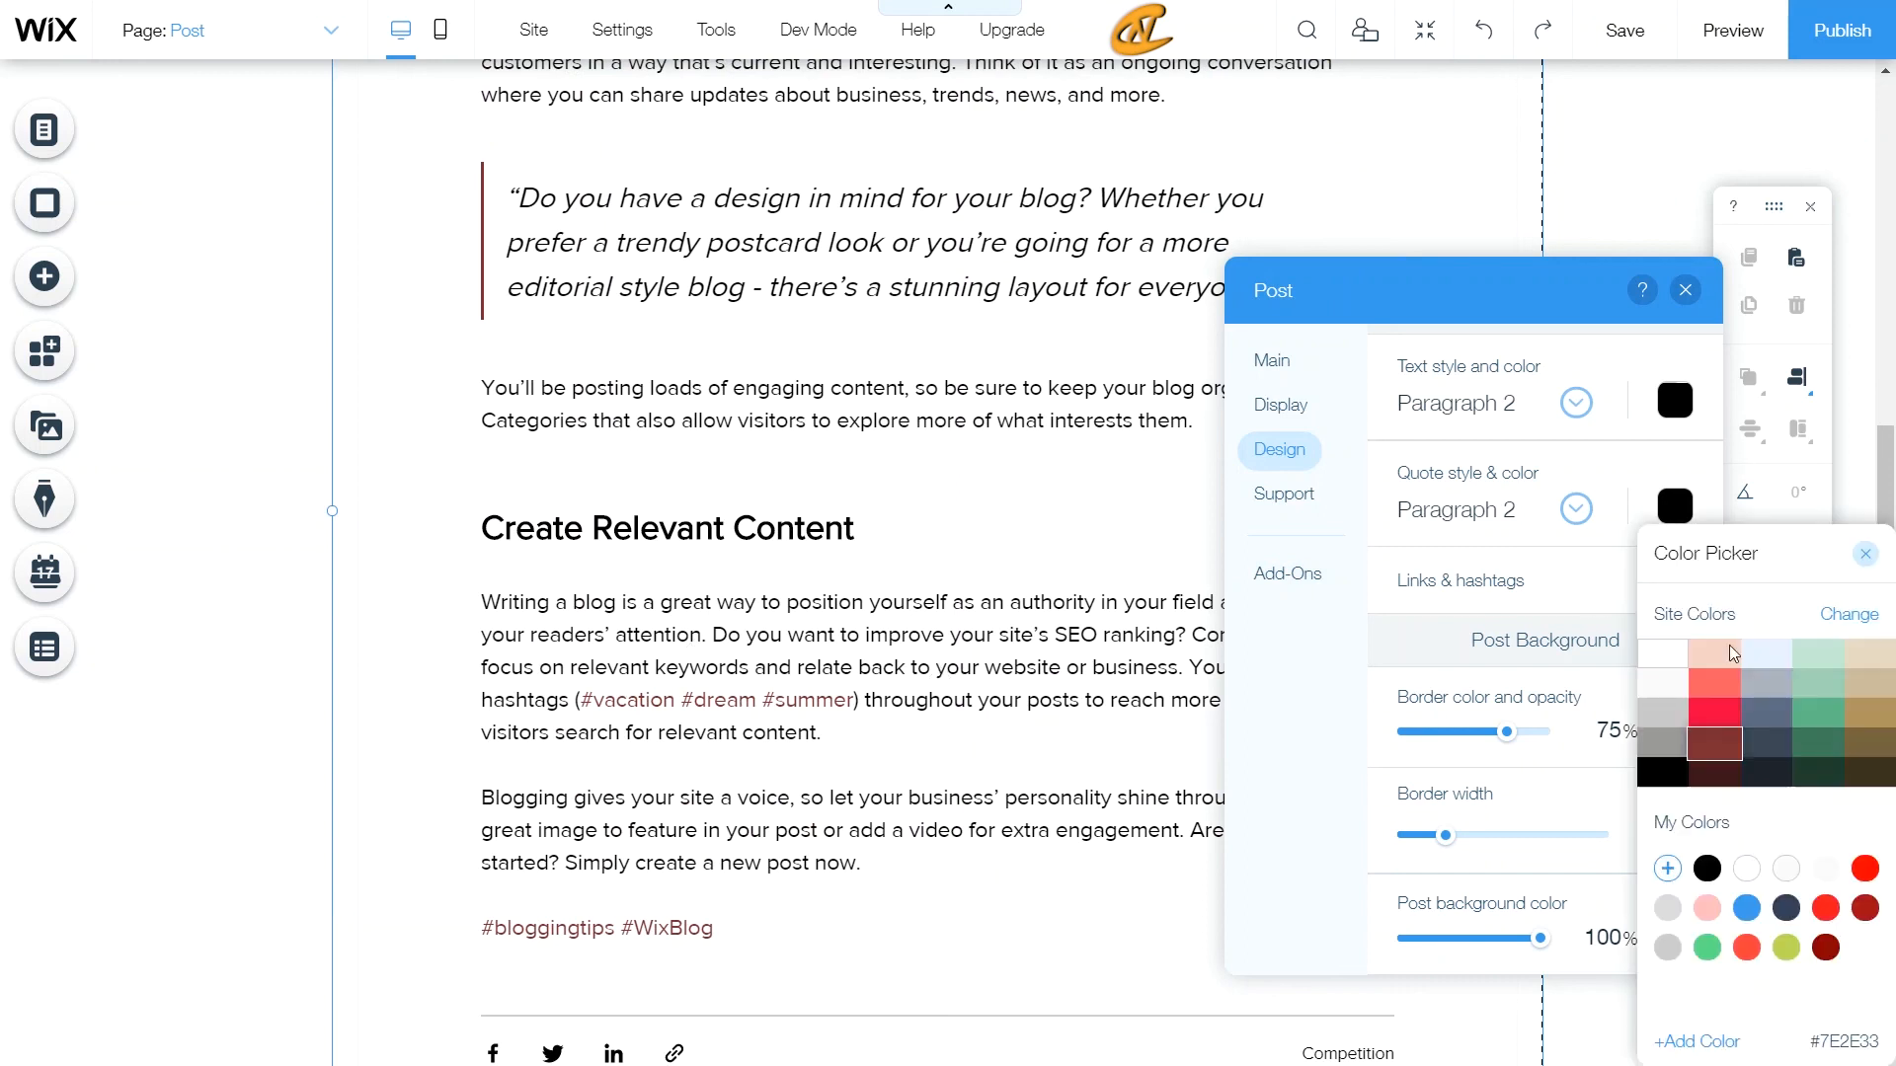
left_click(1818, 713)
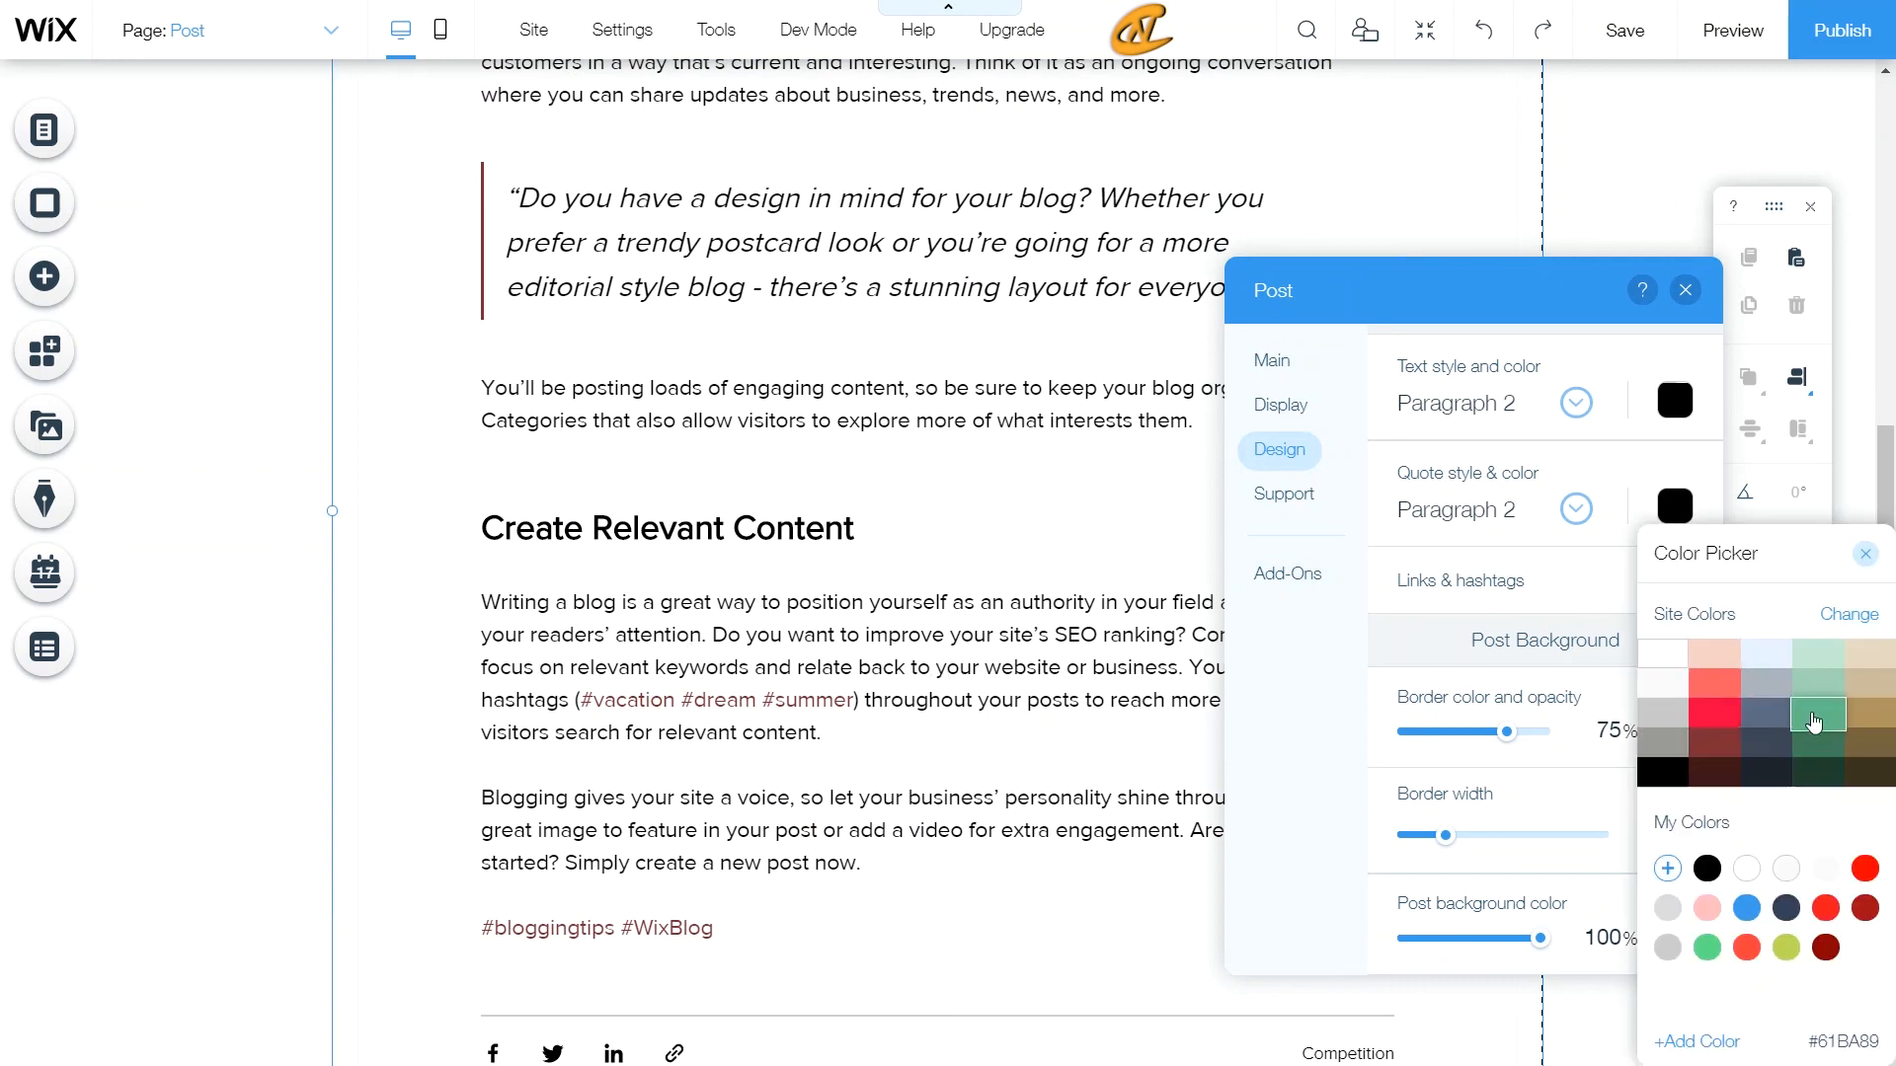
left_click(1866, 555)
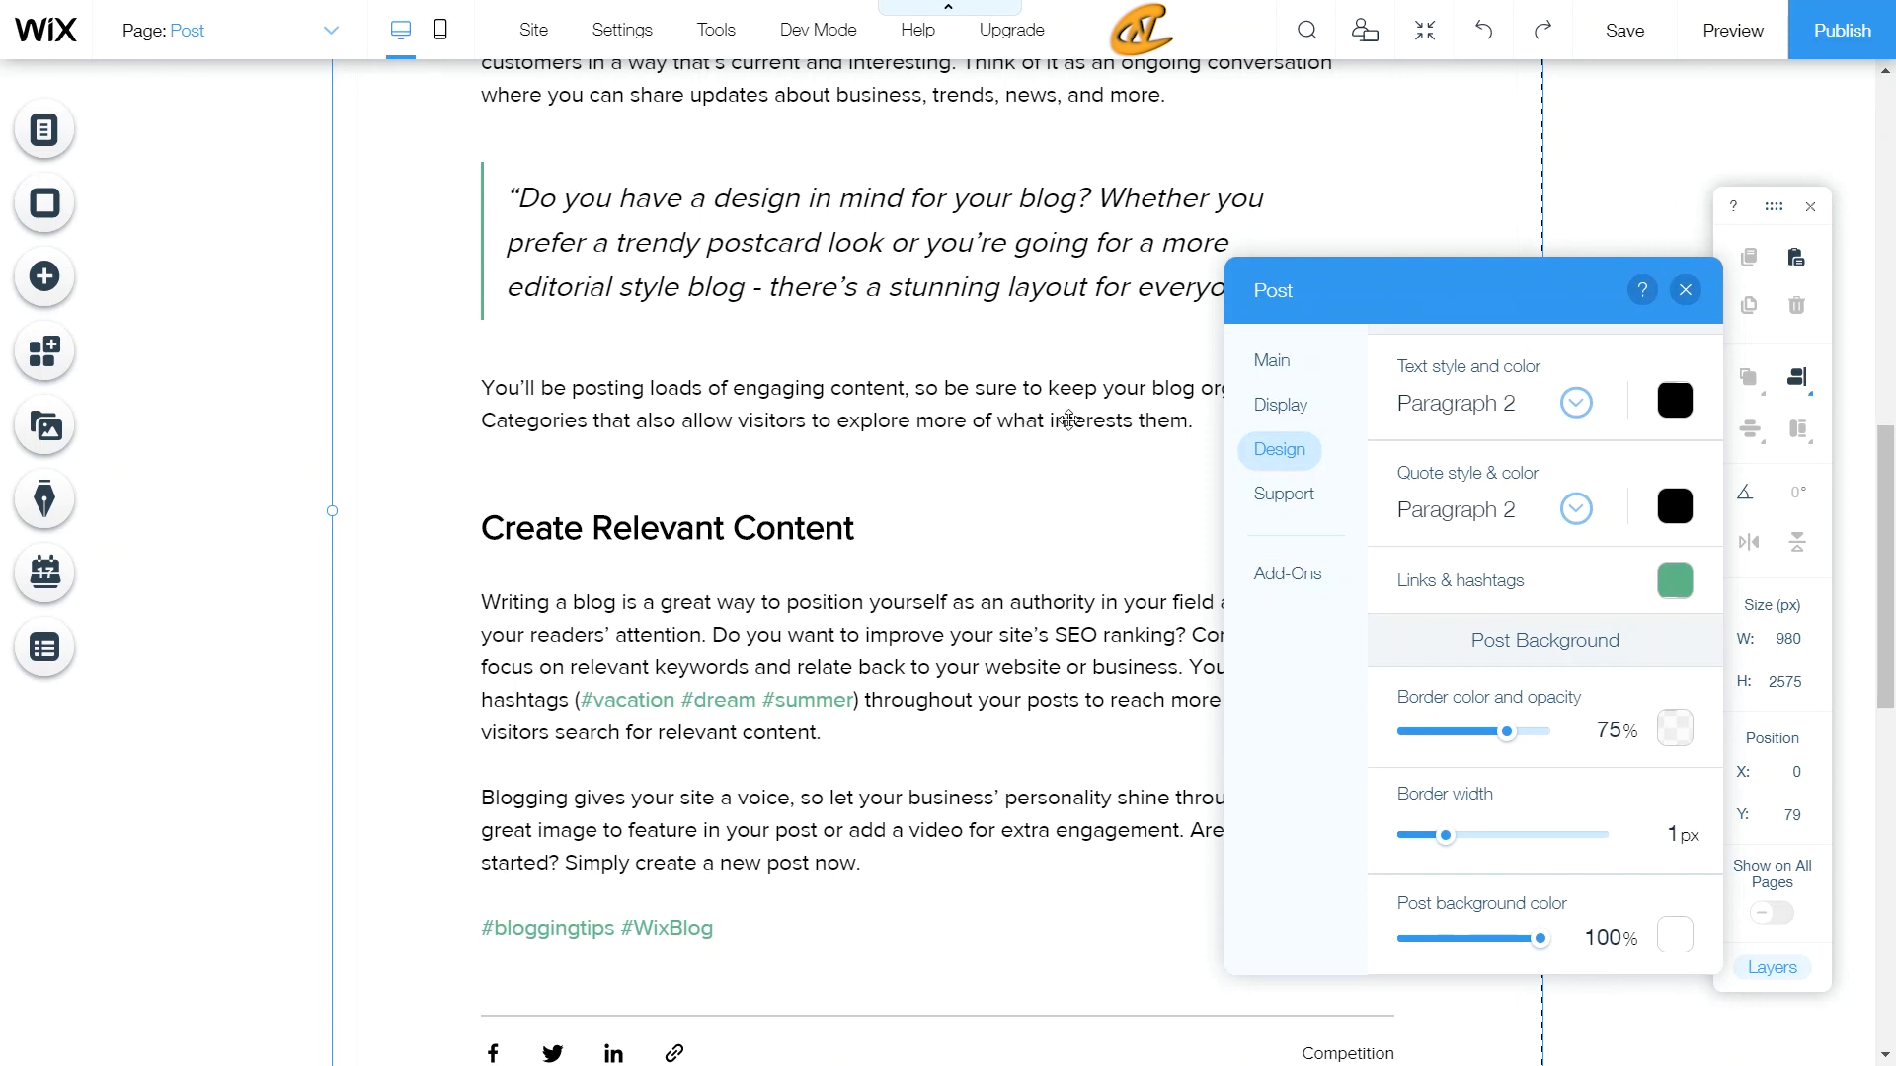
Compare the post's title, quote and body text with the subtitle, paragraph and background options in the Post design settings.
scroll(986, 469, "up", 4)
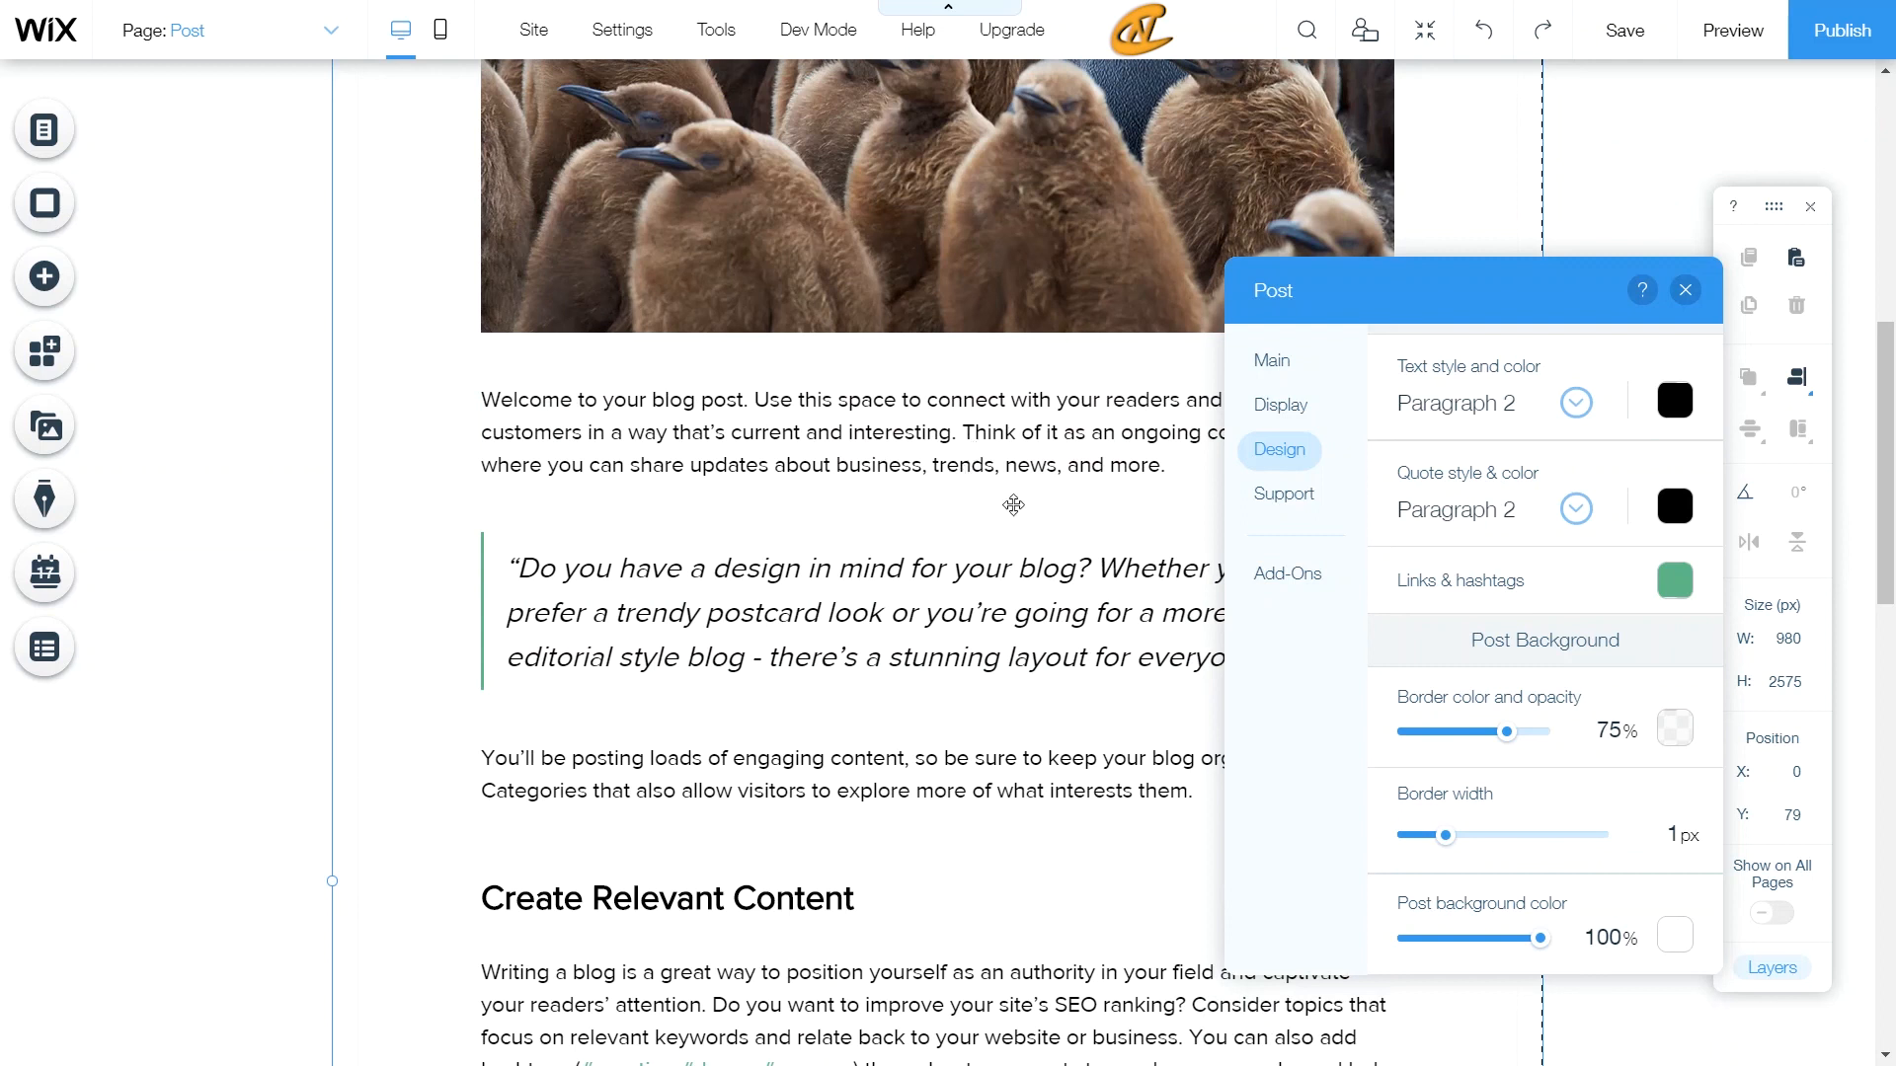
scroll(1014, 506, "up", 6)
scroll(864, 376, "up", 3)
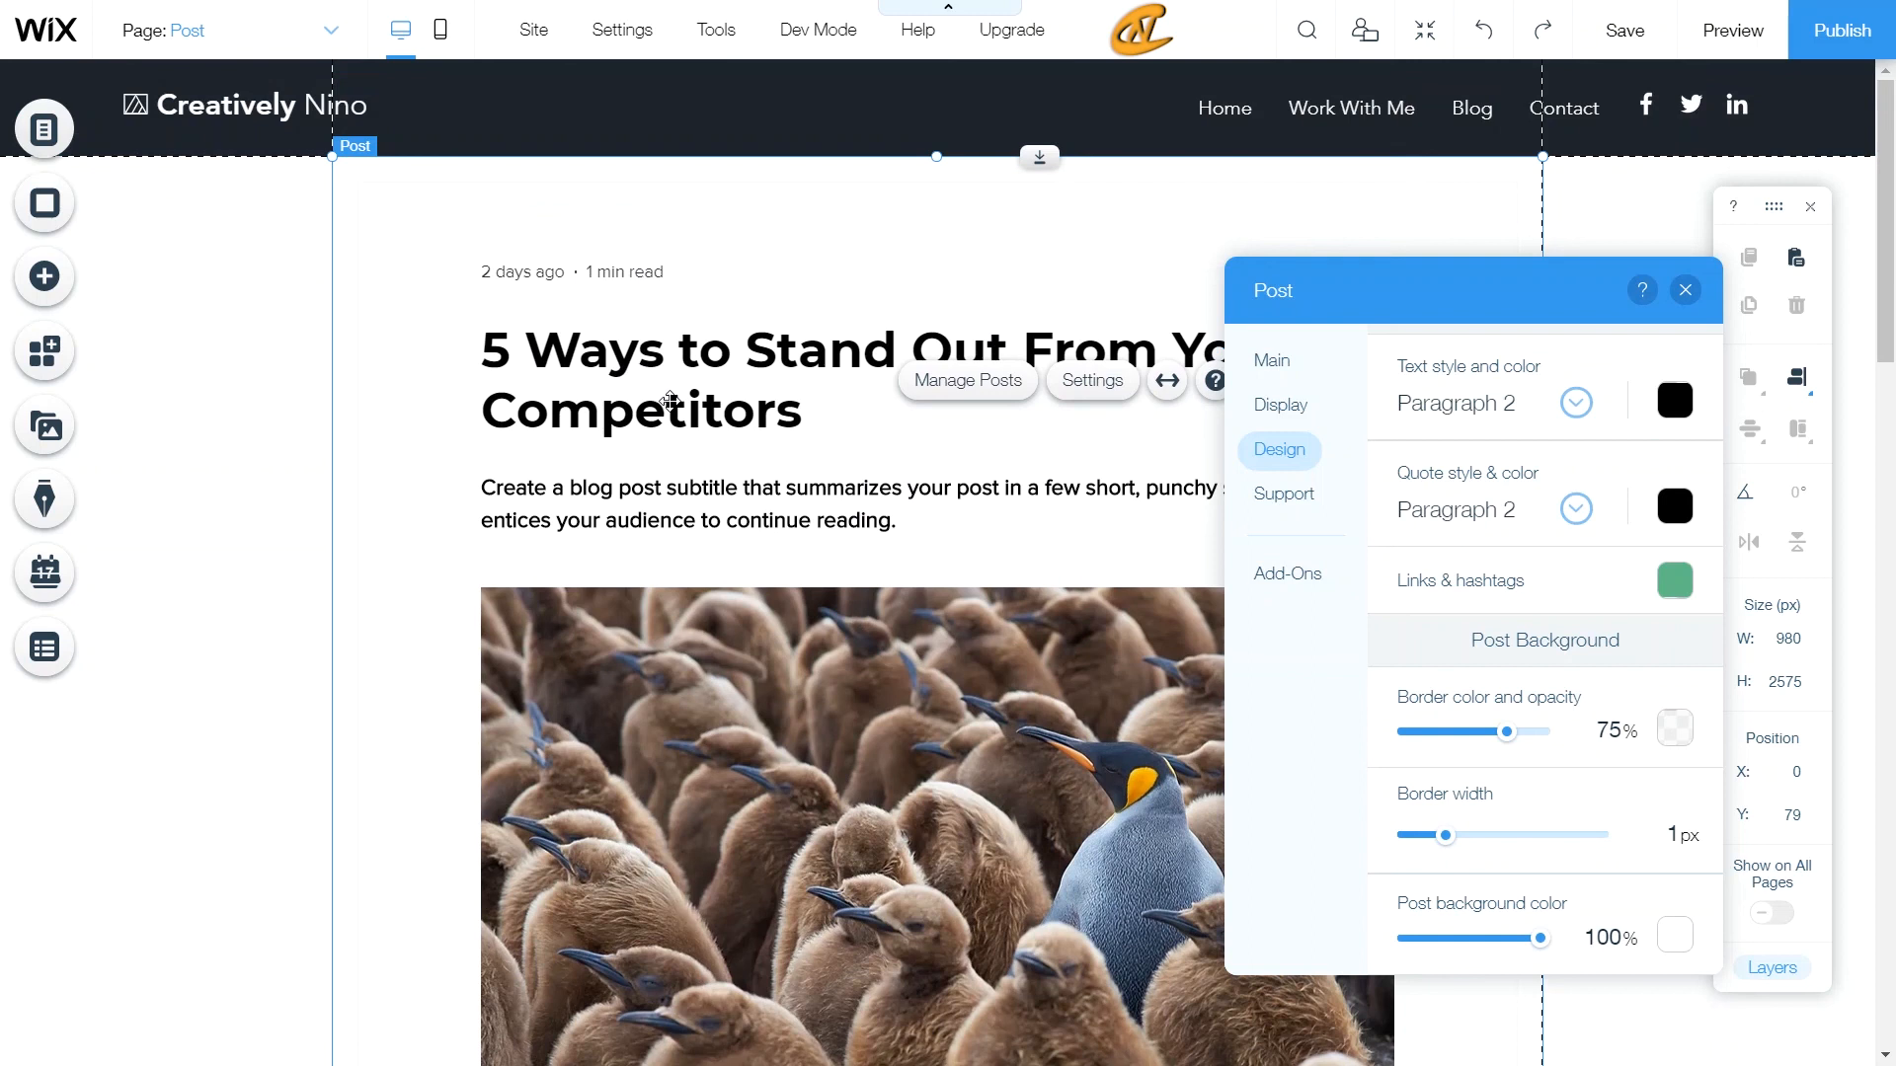
scroll(1155, 449, "down", 5)
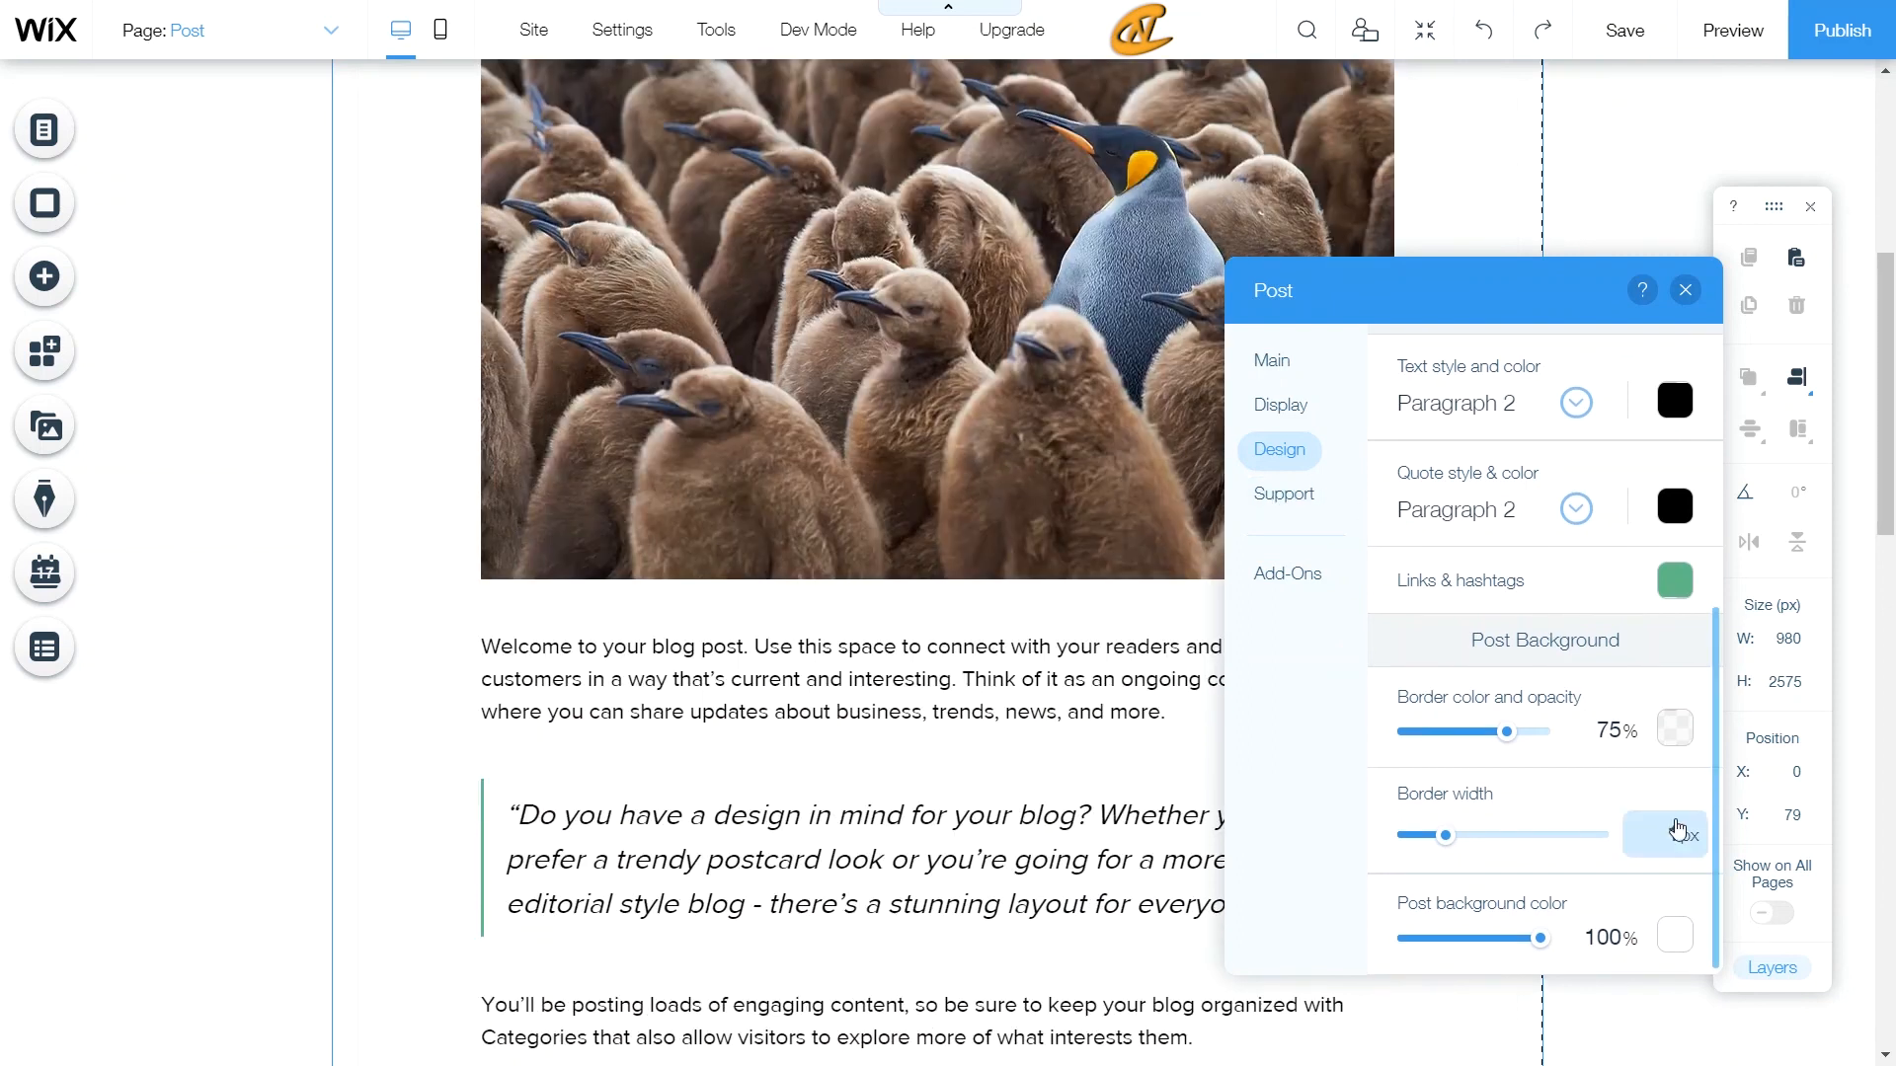
scroll(1432, 657, "up", 5)
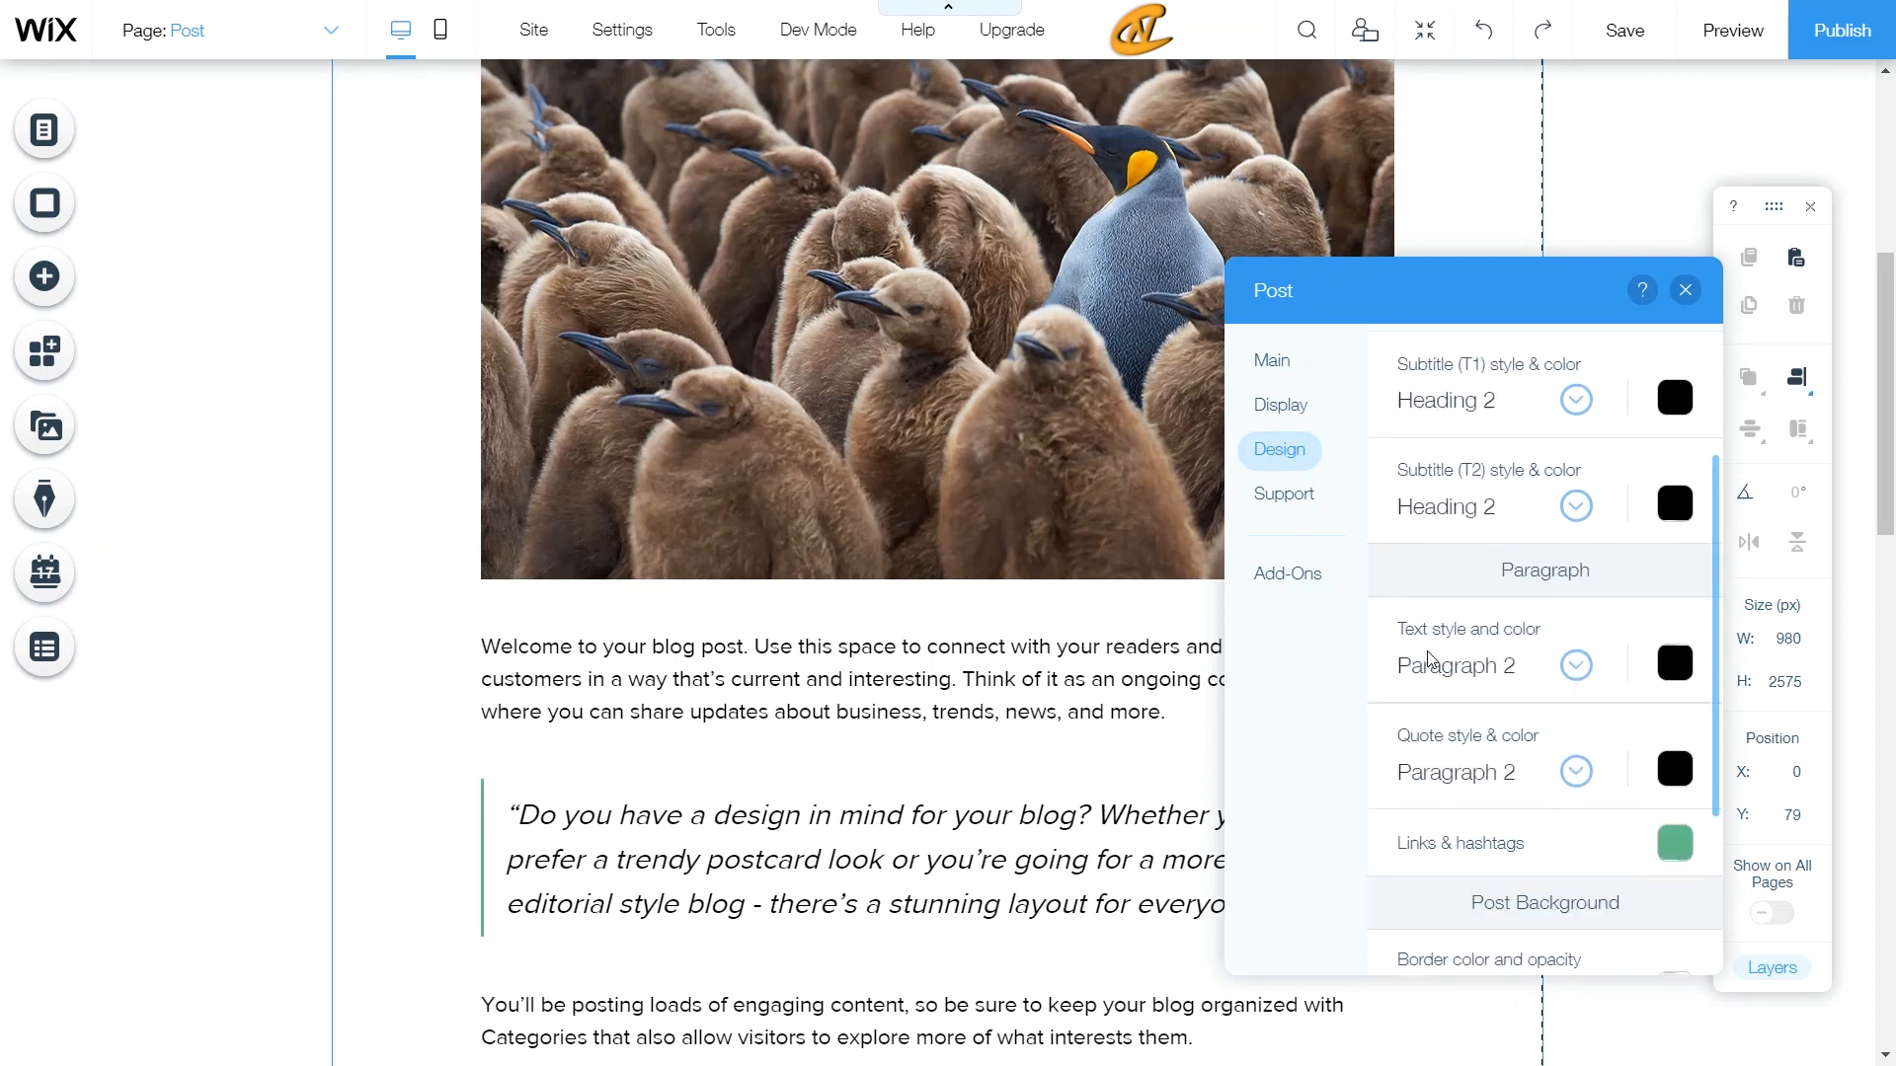
Examine the Post element's Support options and the blog Add-Ons on offer, then close the Add-Ons window.
left_click(1286, 498)
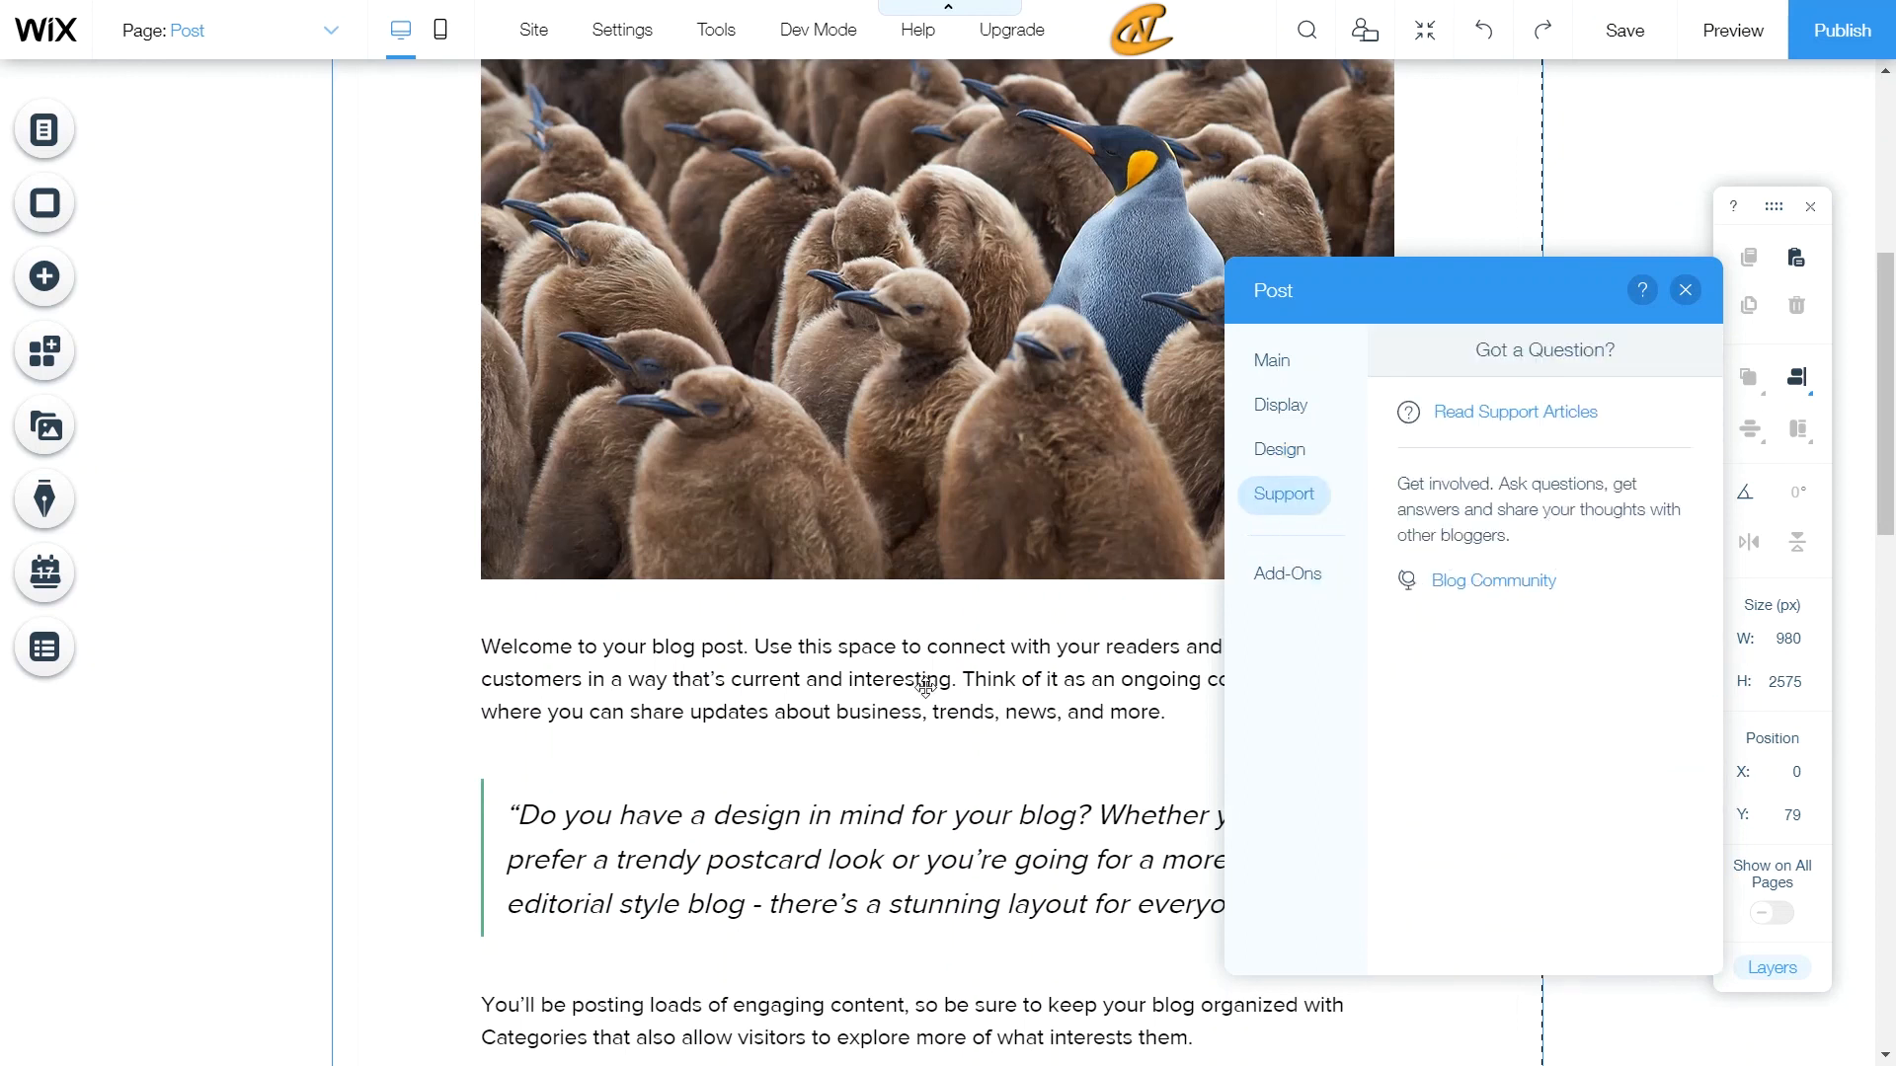
scroll(879, 530, "down", 7)
scroll(879, 530, "down", 4)
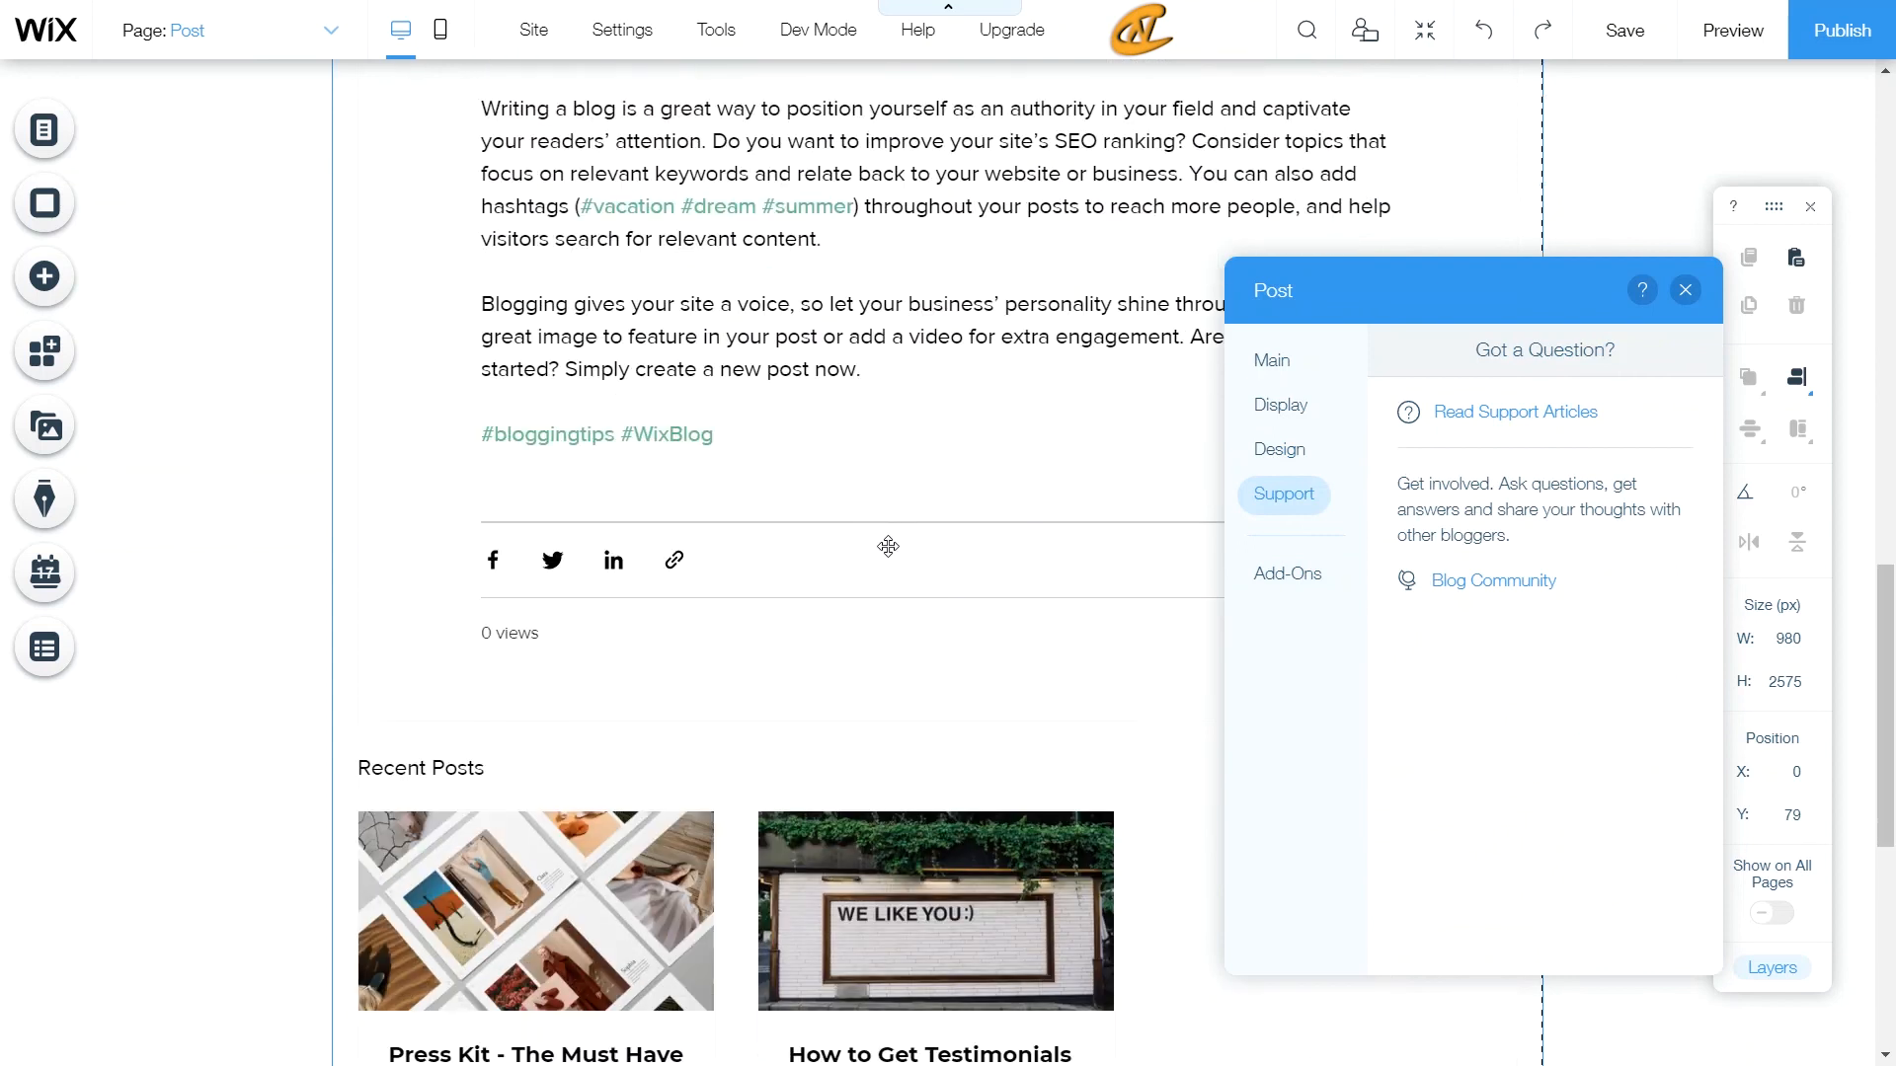
scroll(890, 544, "down", 1)
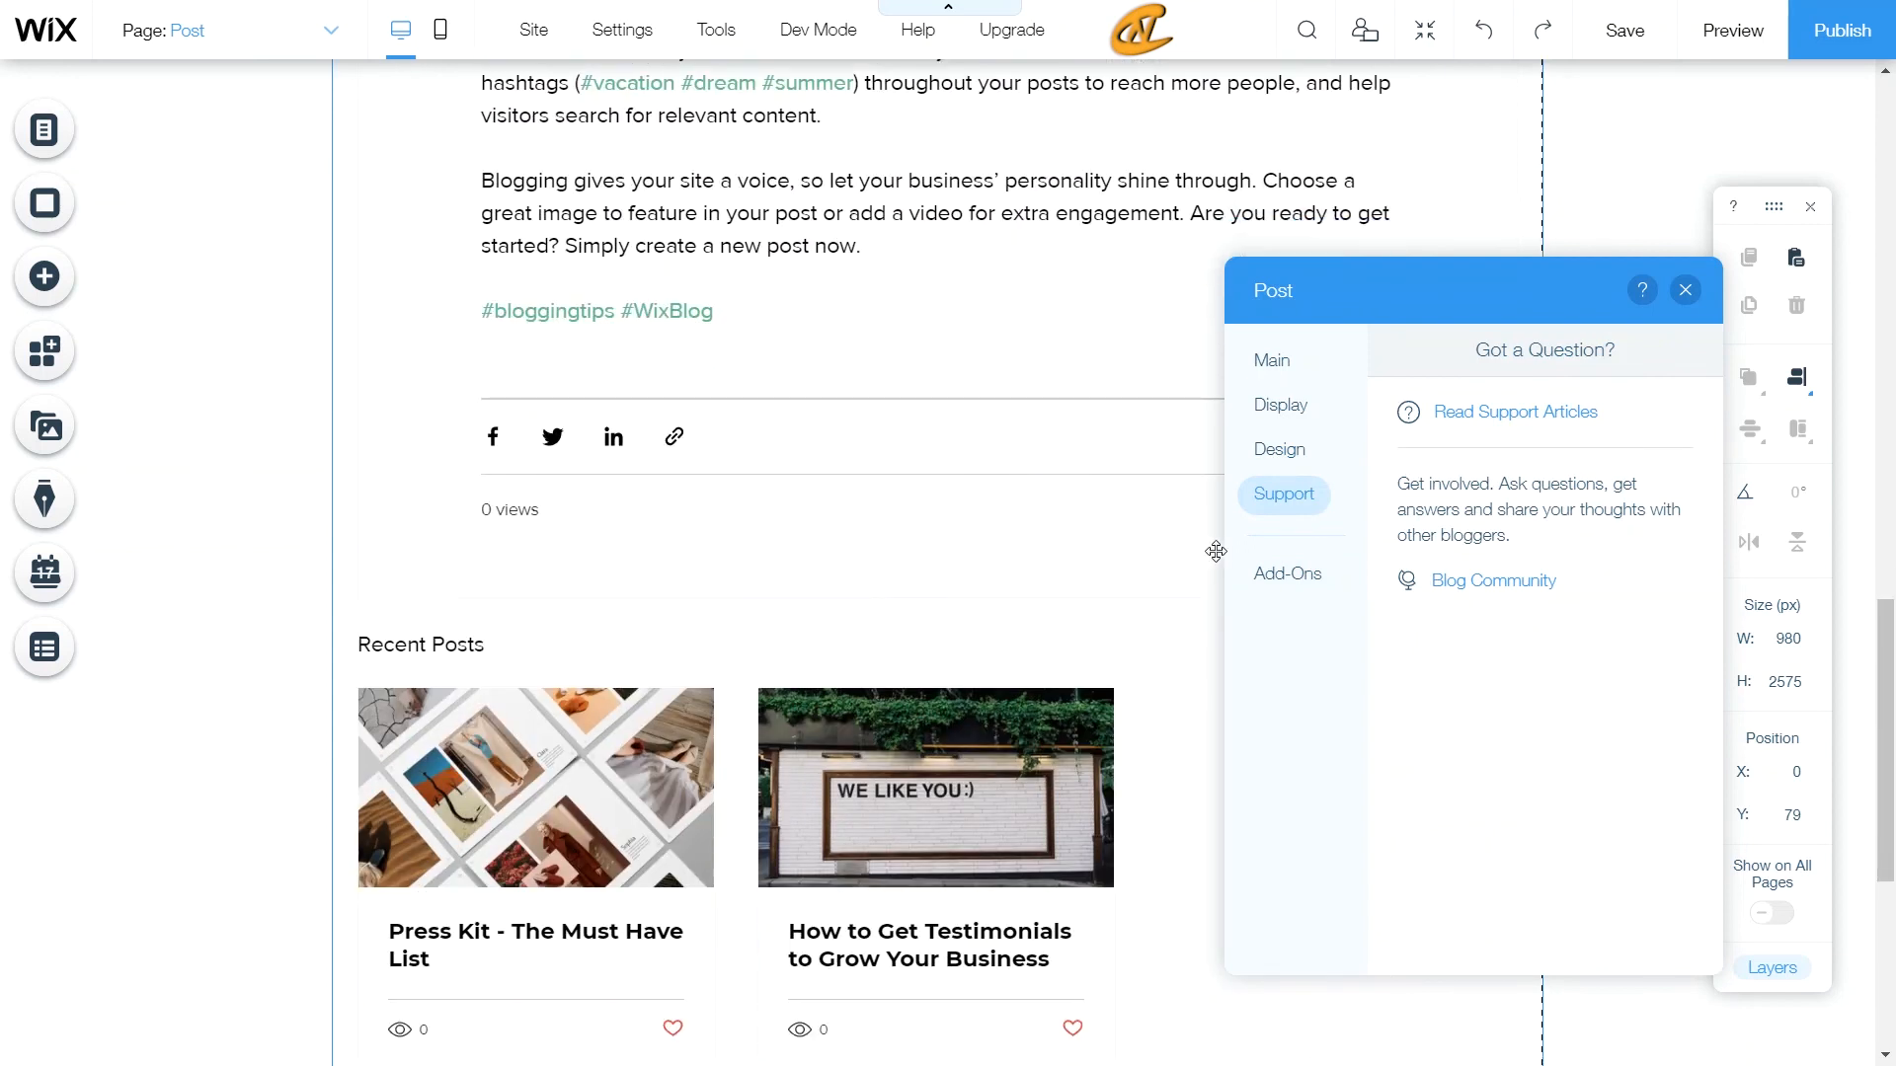
left_click(1304, 587)
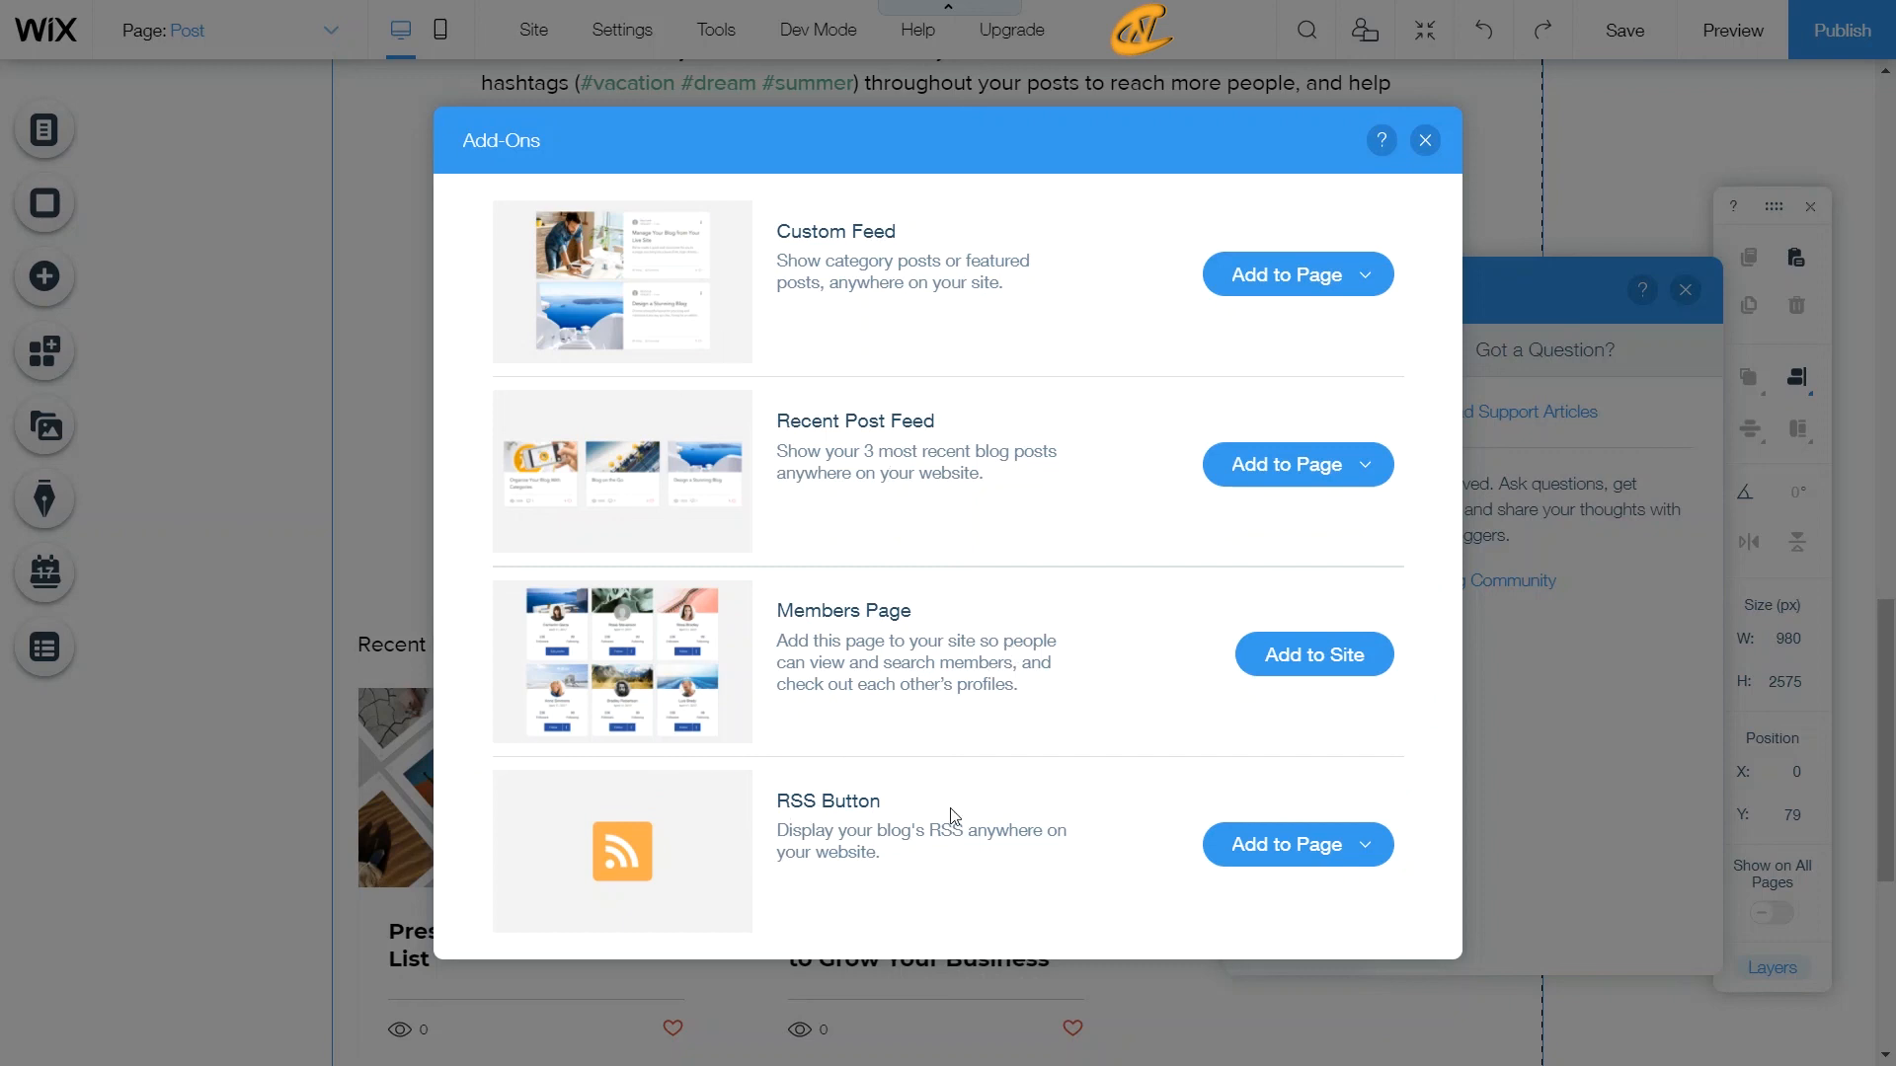
left_click(1422, 144)
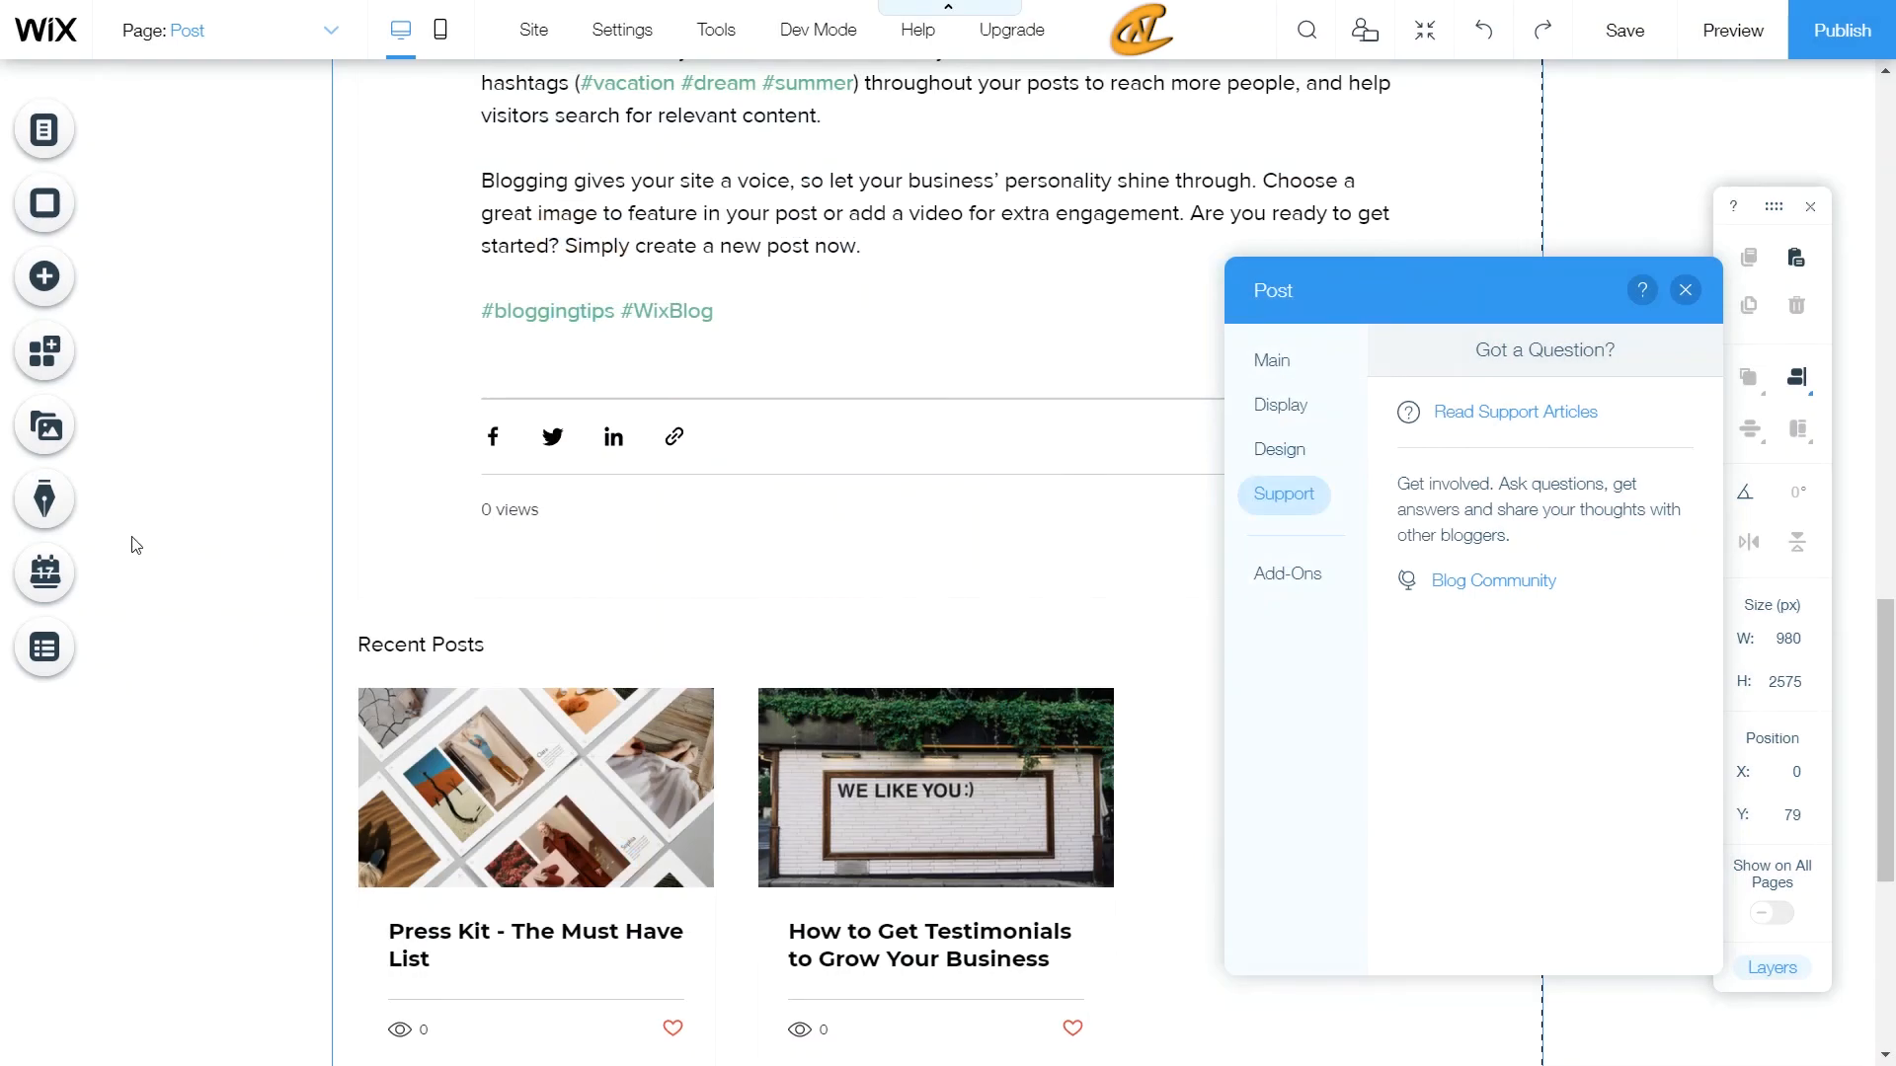
Browse the blog elements that can be added to the site from the Blog Manager and close it.
left_click(66, 508)
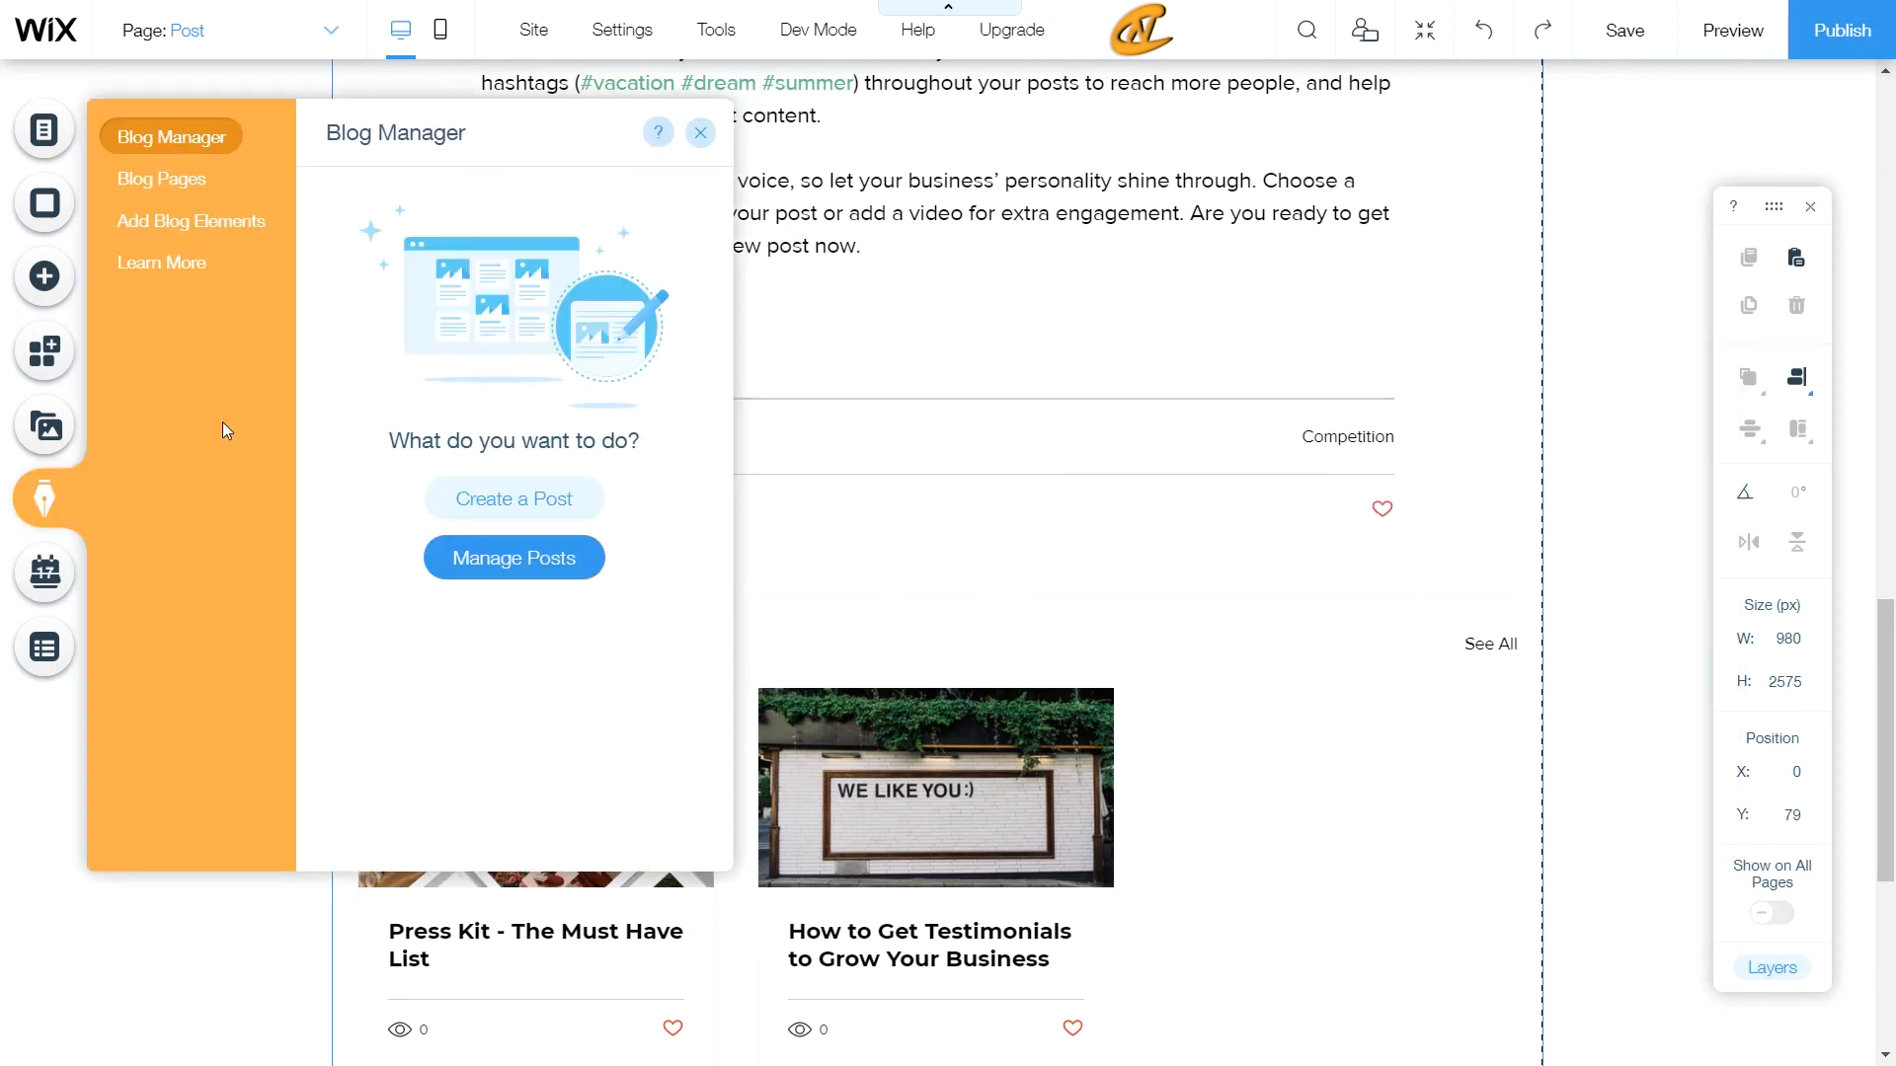
left_click(179, 221)
scroll(516, 372, "down", 5)
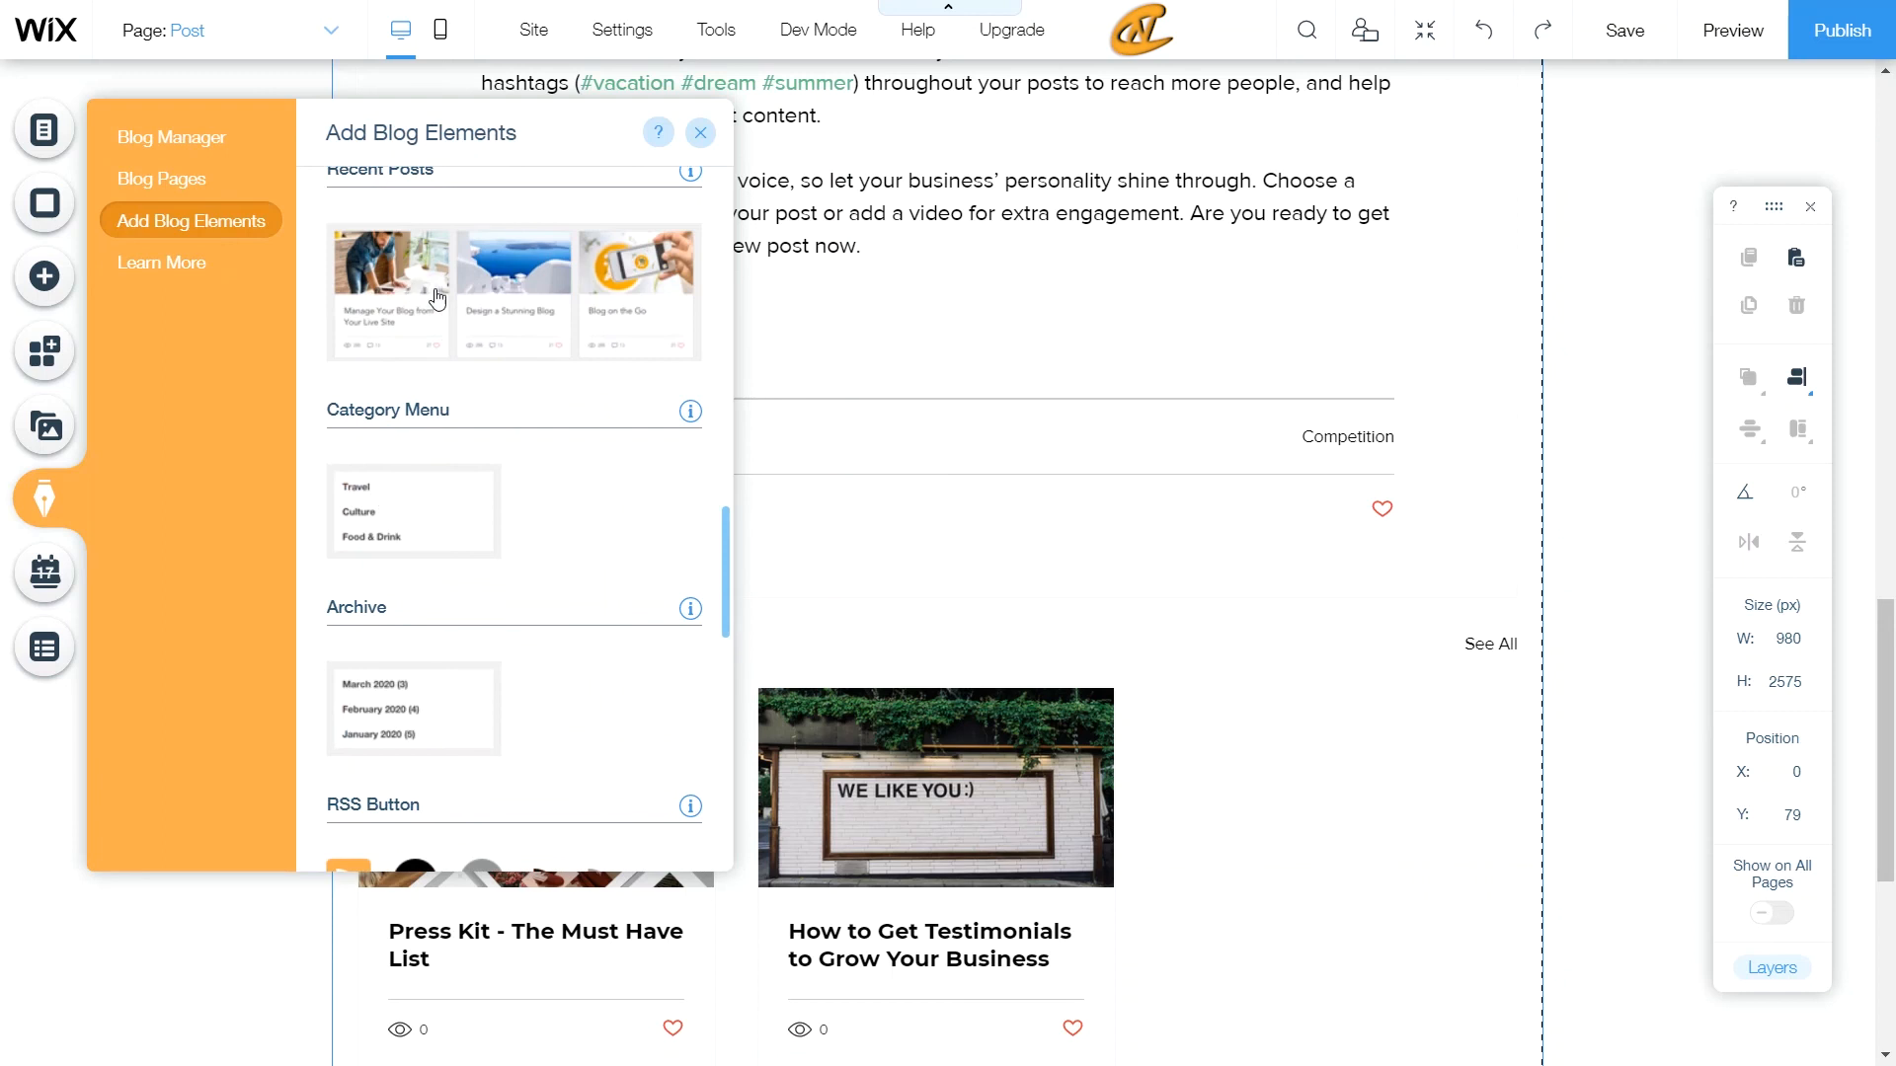
scroll(487, 414, "up", 6)
scroll(486, 413, "down", 15)
scroll(490, 411, "up", 9)
scroll(490, 411, "up", 10)
left_click(700, 132)
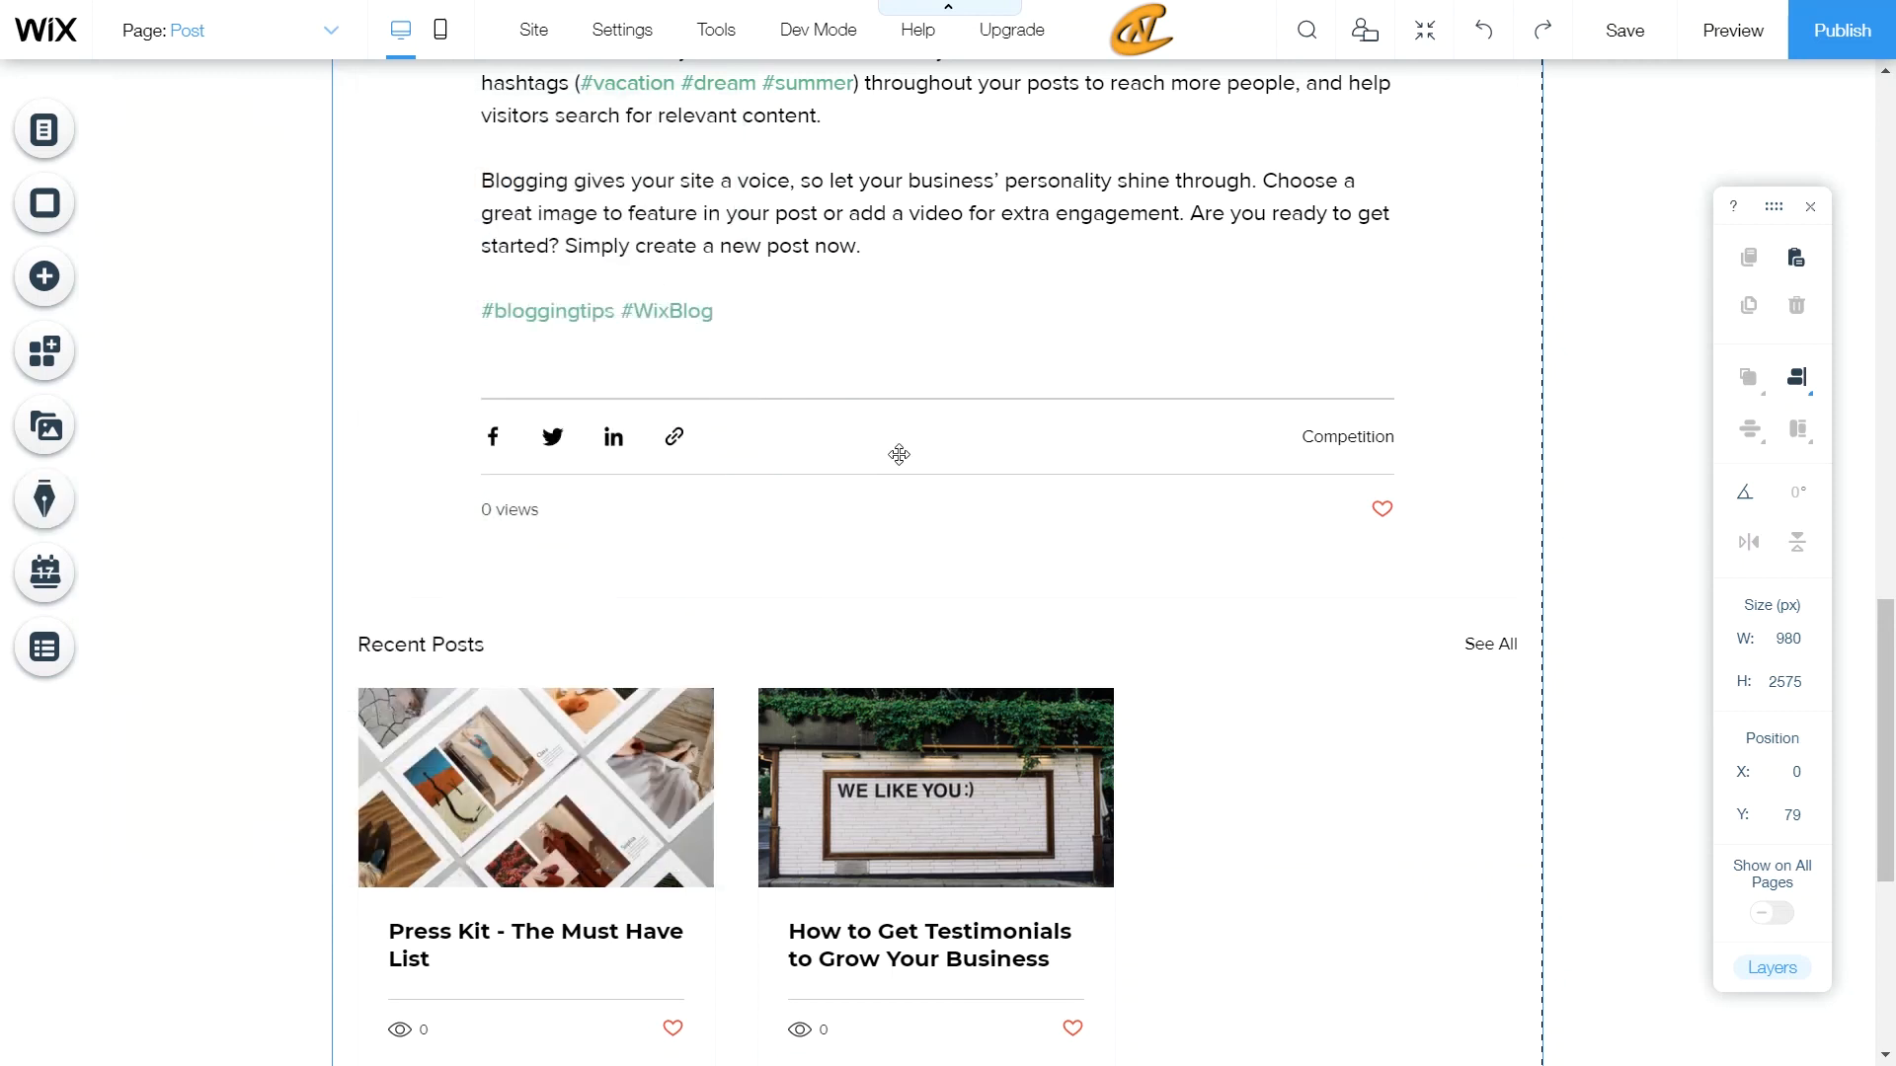
Look over the whole Post page, from the recent posts section back up to the post title.
scroll(848, 449, "down", 3)
scroll(849, 446, "down", 2)
scroll(851, 444, "up", 15)
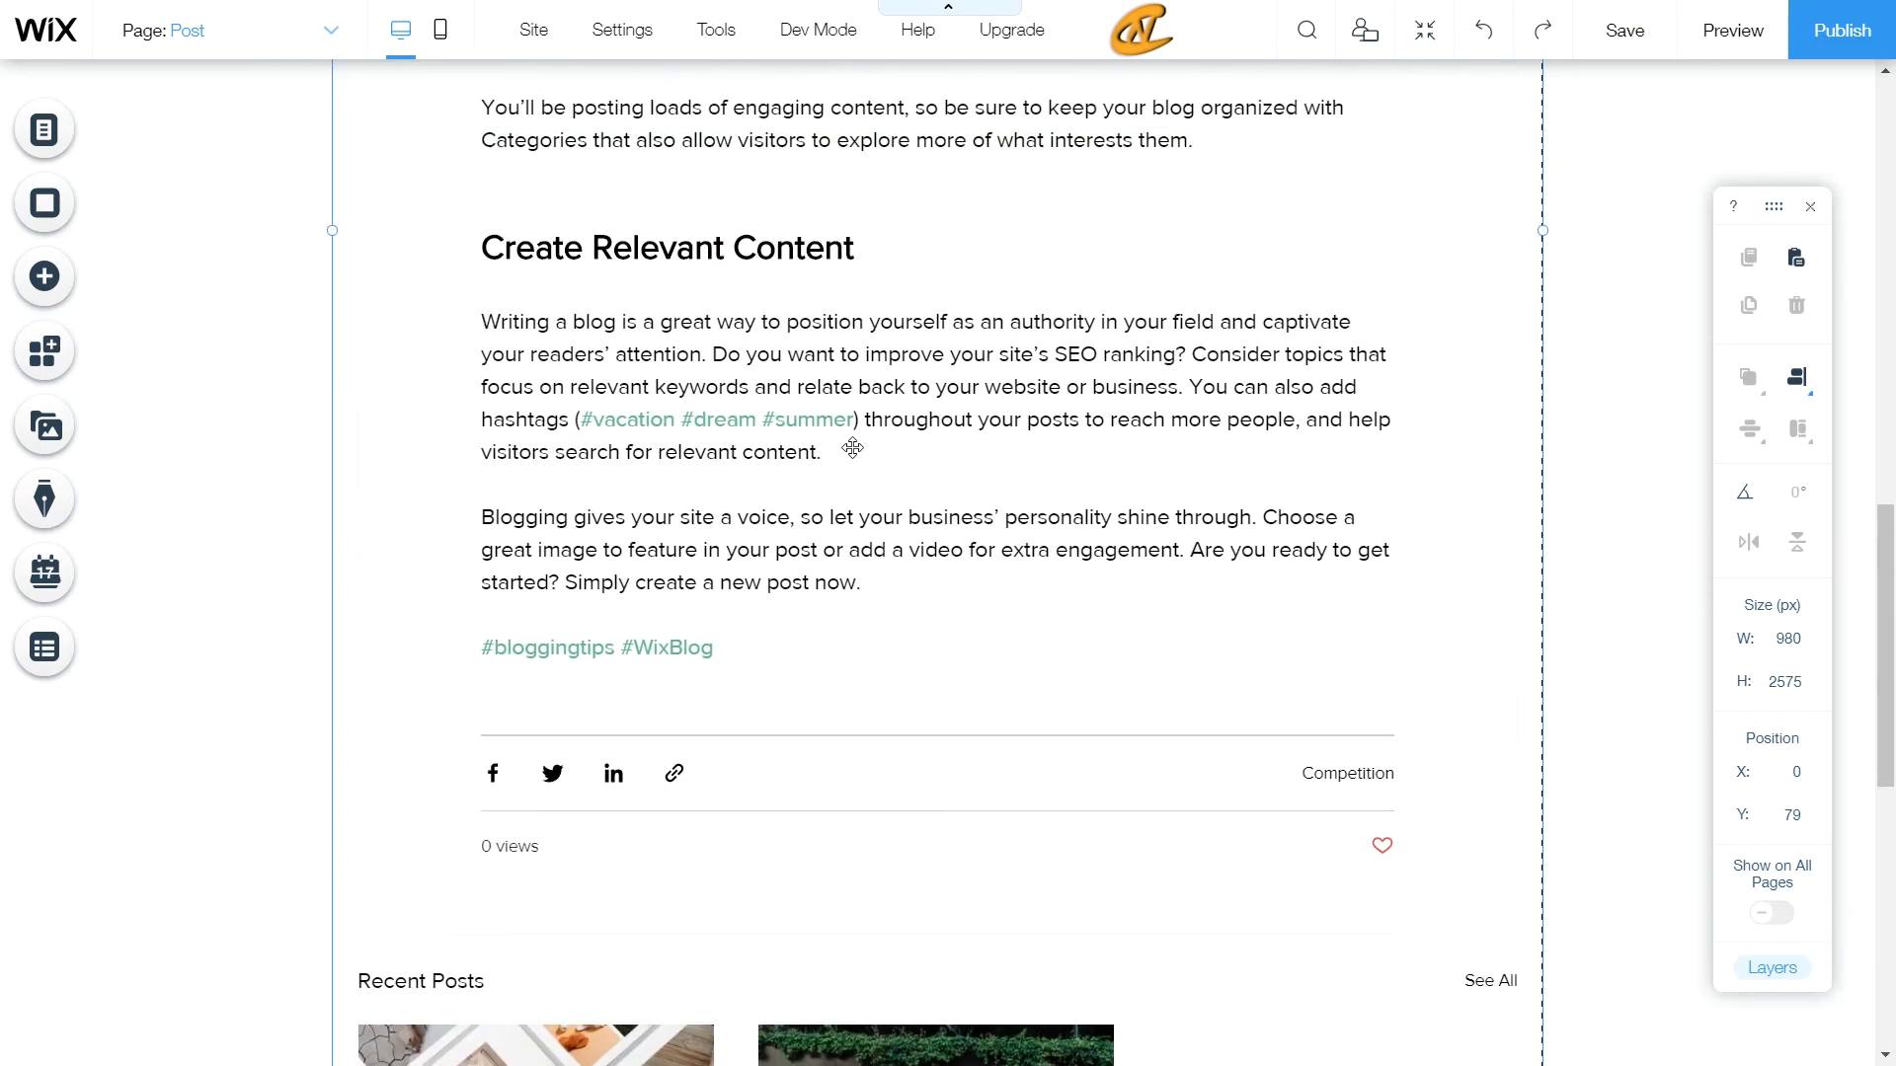
scroll(853, 446, "up", 5)
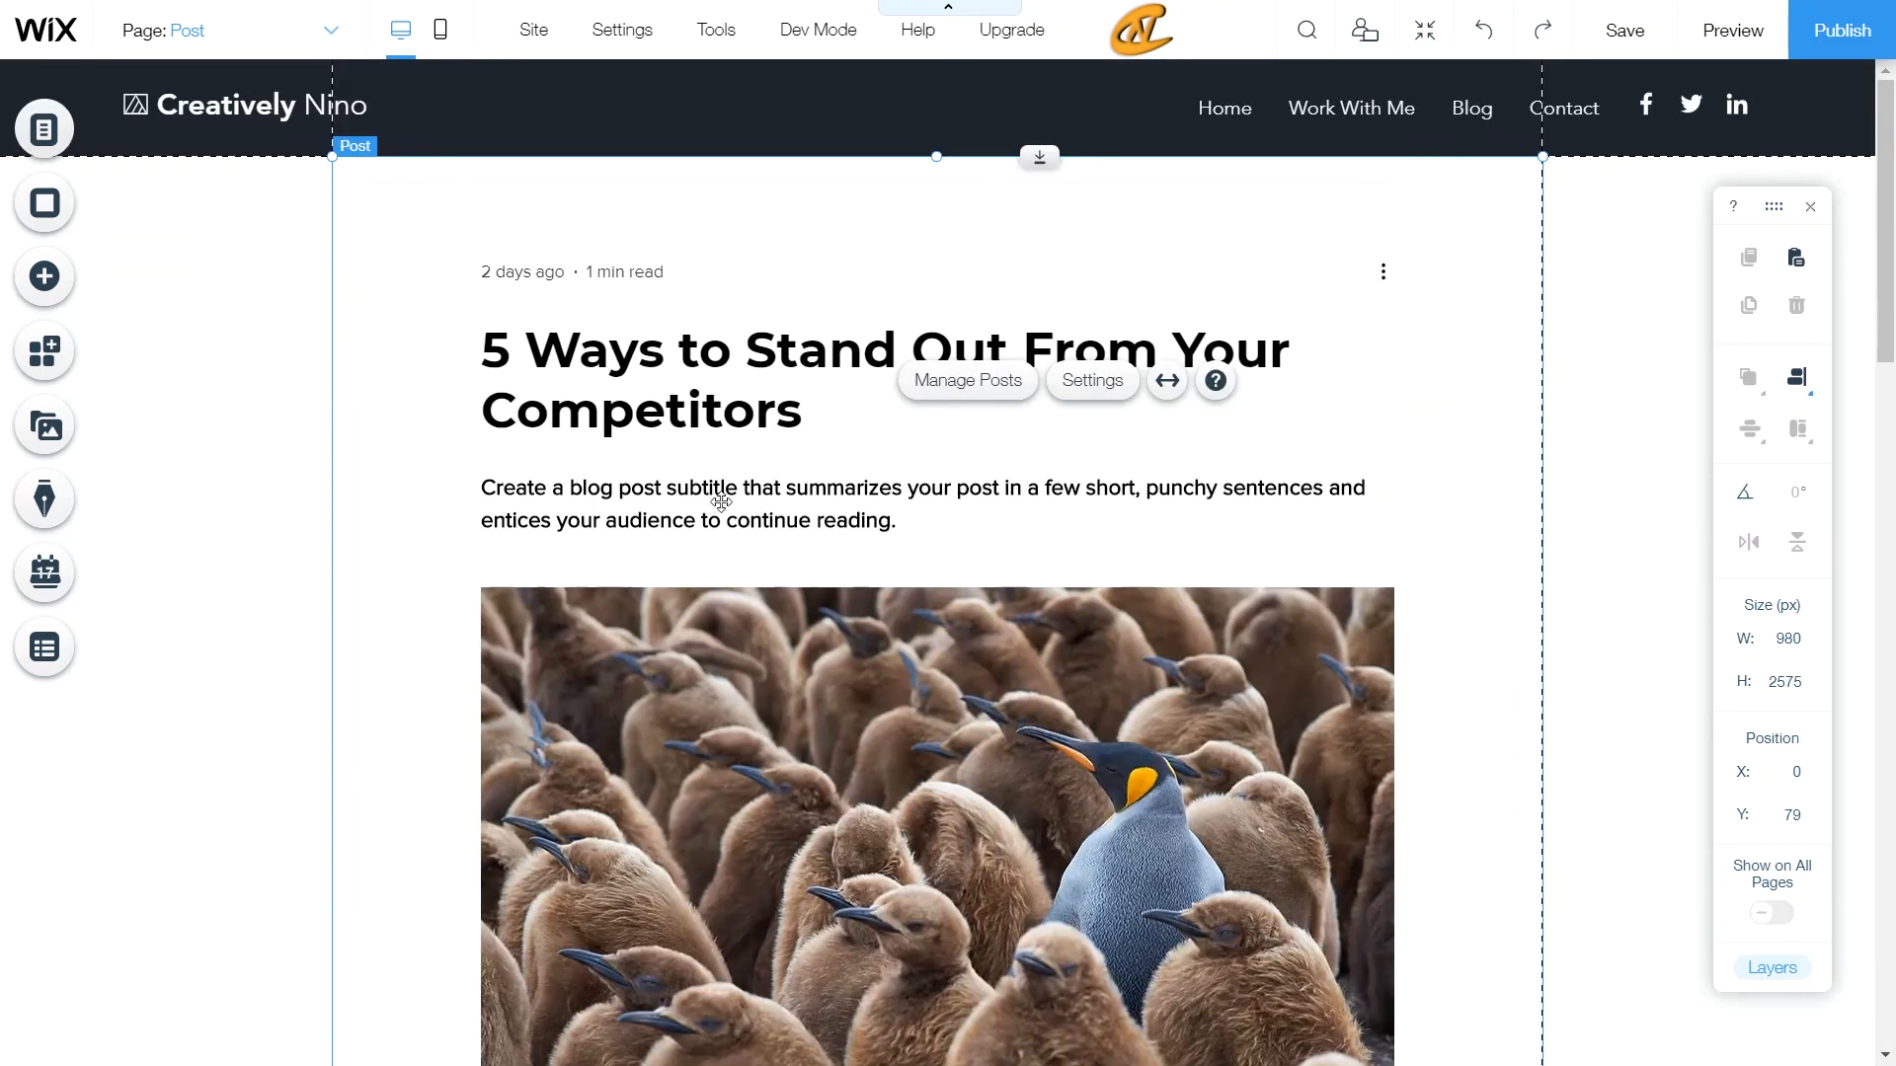